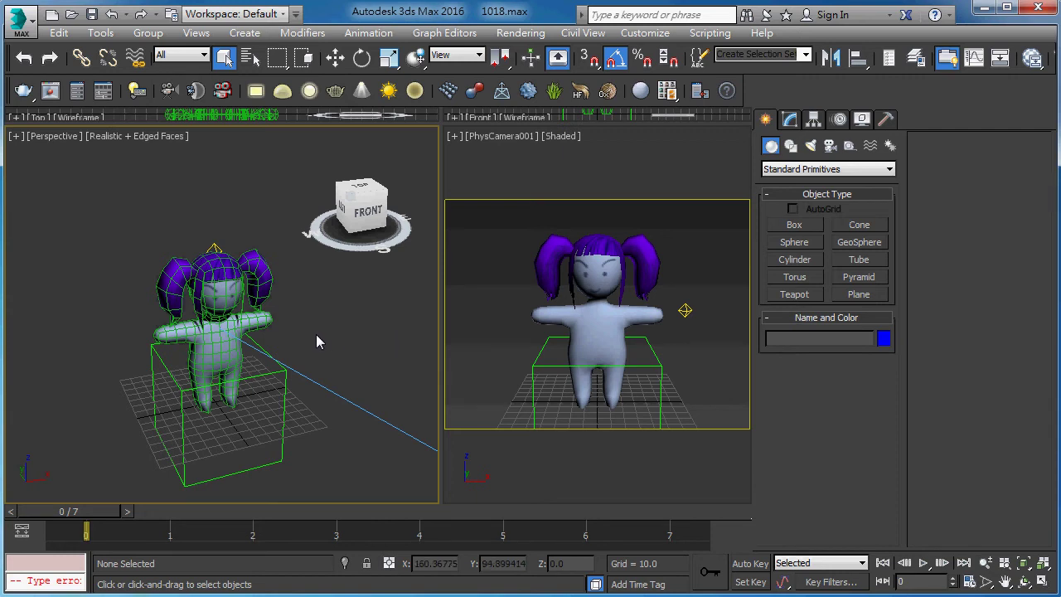
# Select the purple hair object (Box004) and zoom in on the character.
pyautogui.click(240, 270)
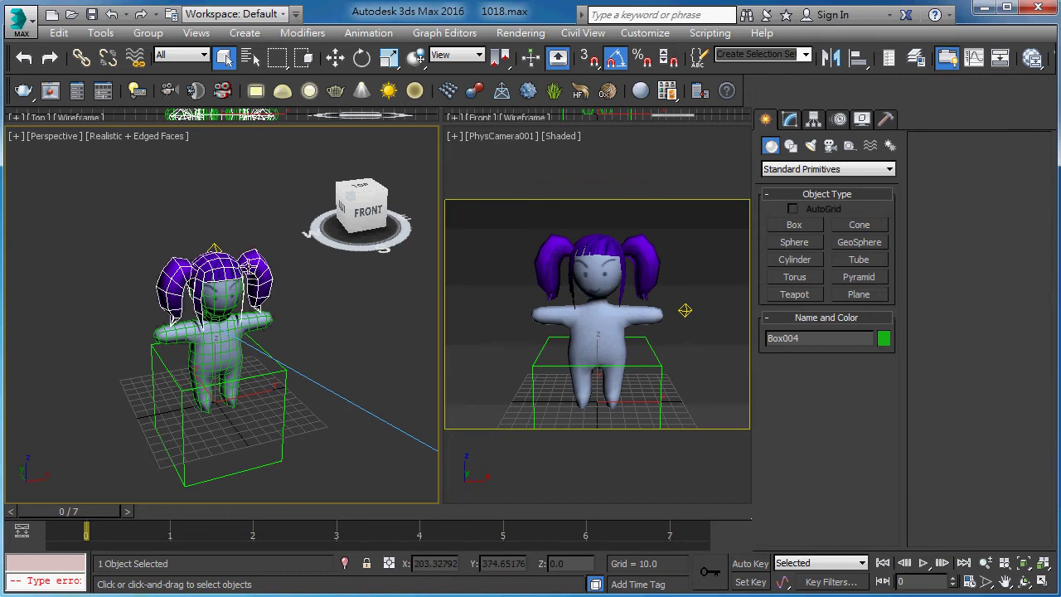
pyautogui.scroll(2, 254, 226)
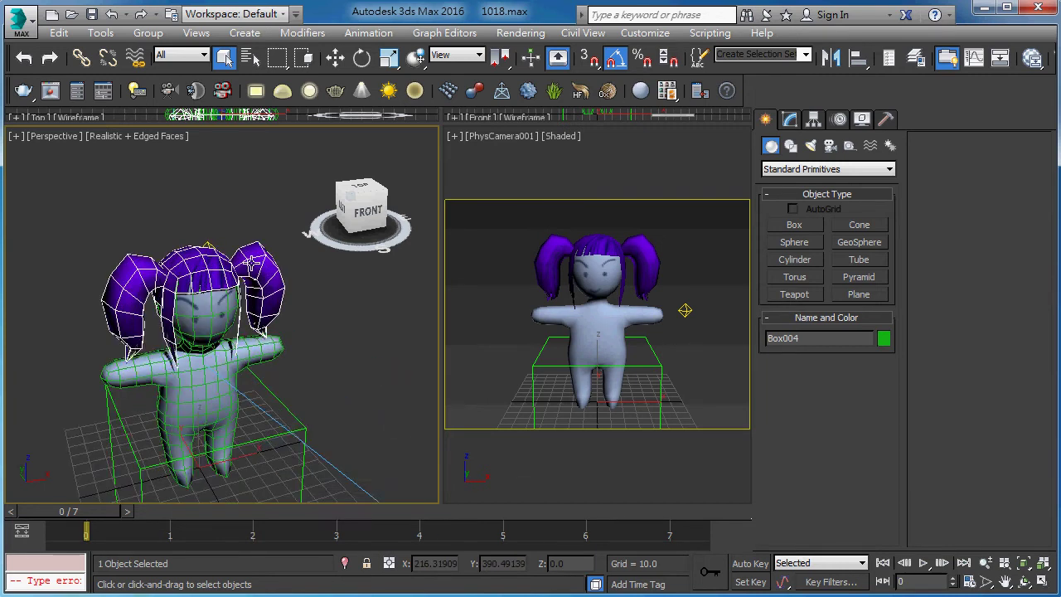
pyautogui.scroll(3, 255, 225)
# Orbit the Perspective view to inspect the character face-on, from above and from its left side.
pyautogui.keyDown('alt'); pyautogui.moveTo(255, 226); pyautogui.dragTo(227, 58, button='middle'); pyautogui.keyUp('alt')
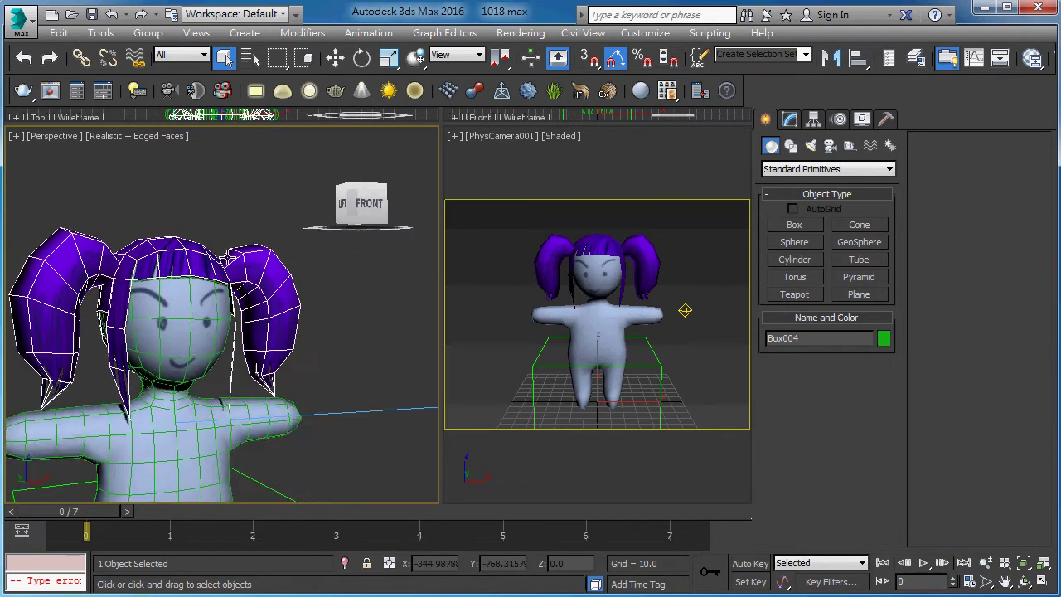
pyautogui.scroll(-2, 262, 221)
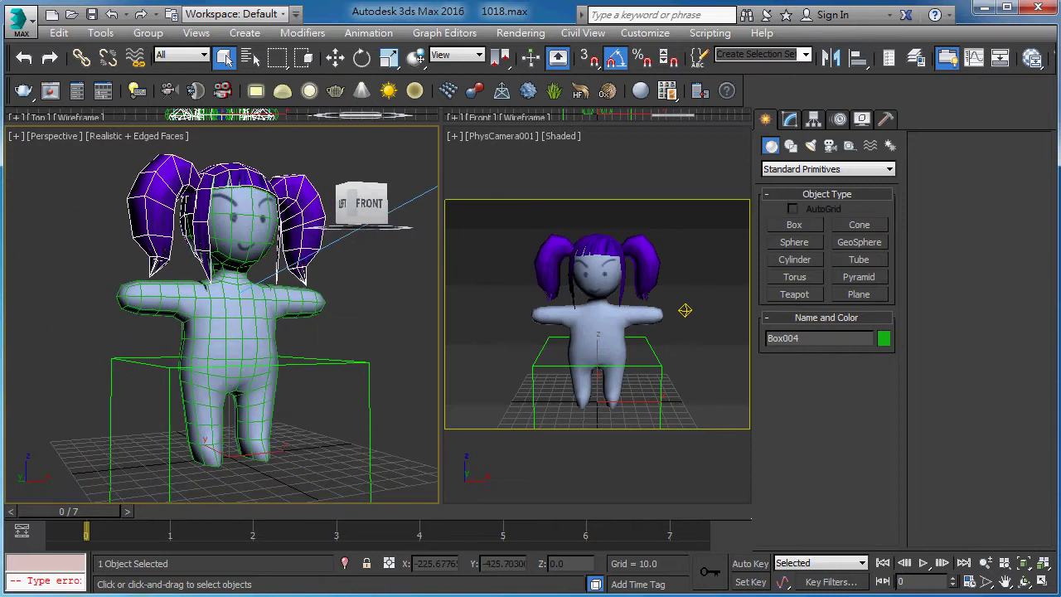
pyautogui.keyDown('alt'); pyautogui.moveTo(262, 221); pyautogui.dragTo(210, 300, button='middle'); pyautogui.keyUp('alt')
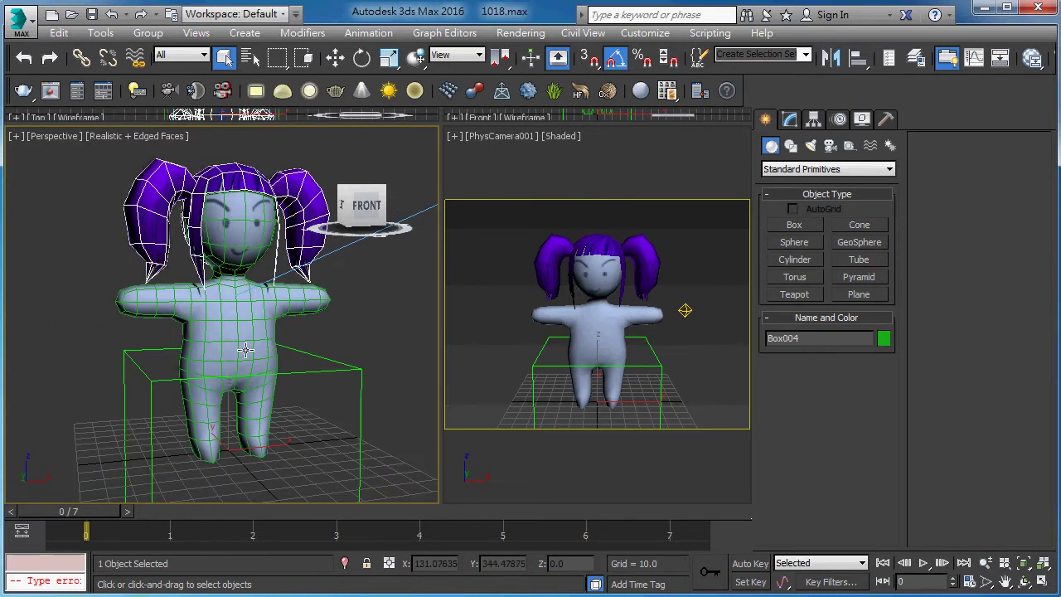
pyautogui.rightClick(254, 181)
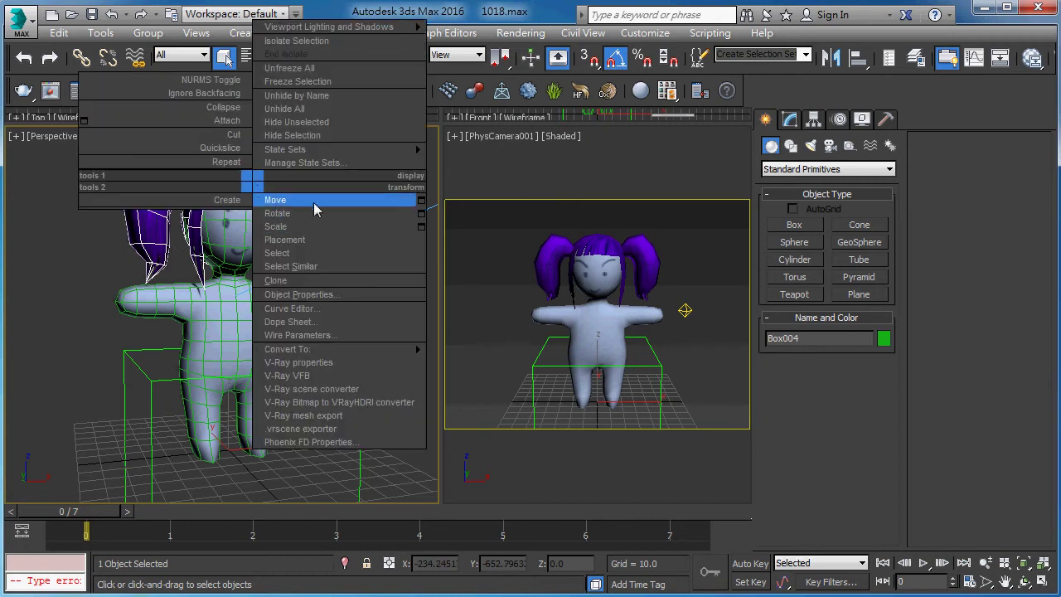
pyautogui.keyDown('alt'); pyautogui.moveTo(224, 237); pyautogui.dragTo(264, 275, button='middle'); pyautogui.keyUp('alt')
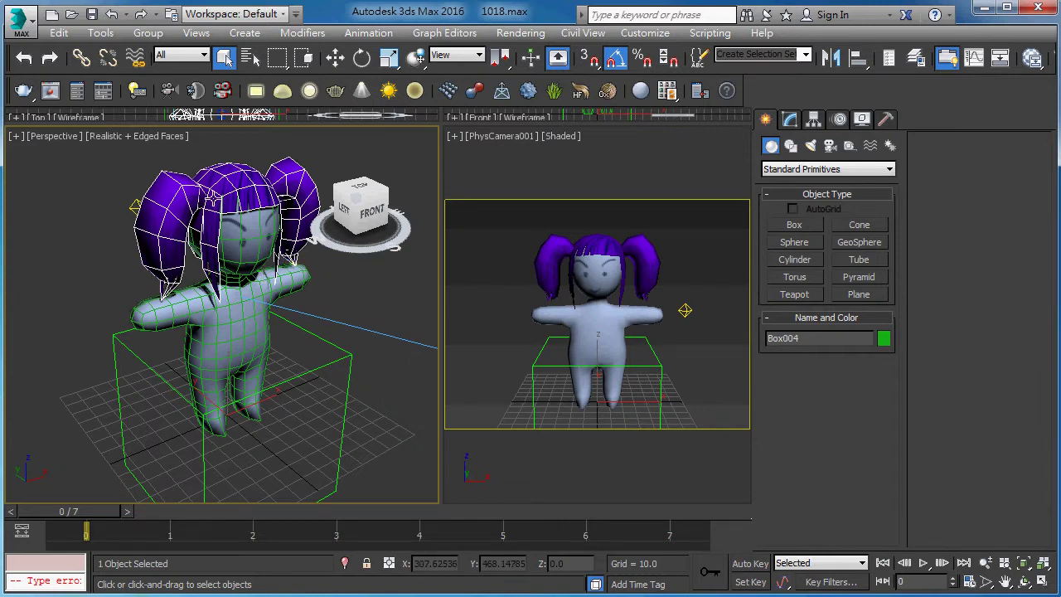
pyautogui.keyDown('alt'); pyautogui.moveTo(214, 223); pyautogui.dragTo(242, 234, button='middle'); pyautogui.keyUp('alt')
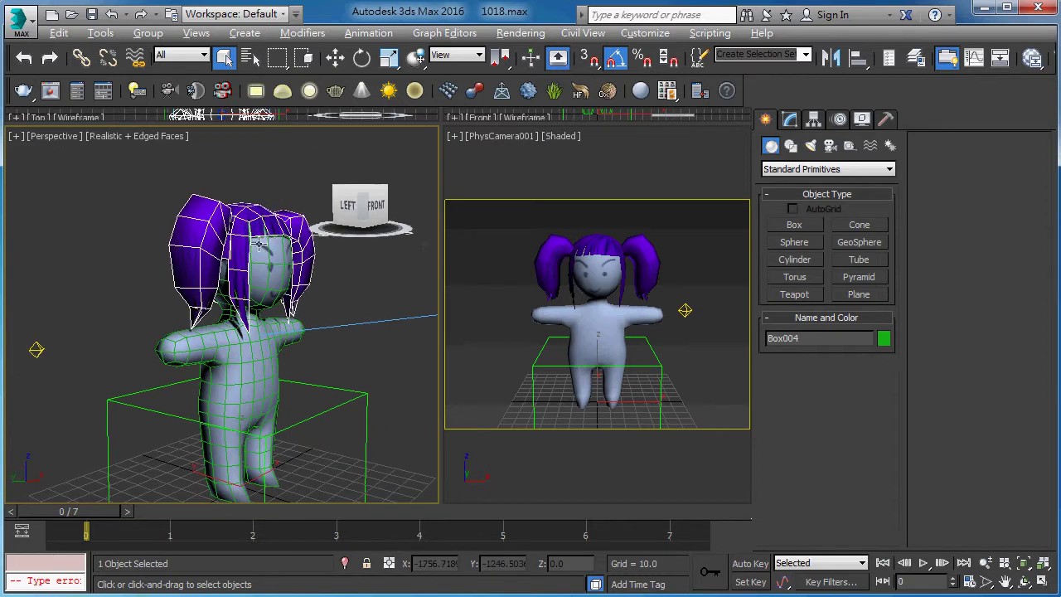
pyautogui.keyDown('alt'); pyautogui.moveTo(240, 254); pyautogui.dragTo(193, 272, button='middle'); pyautogui.keyUp('alt')
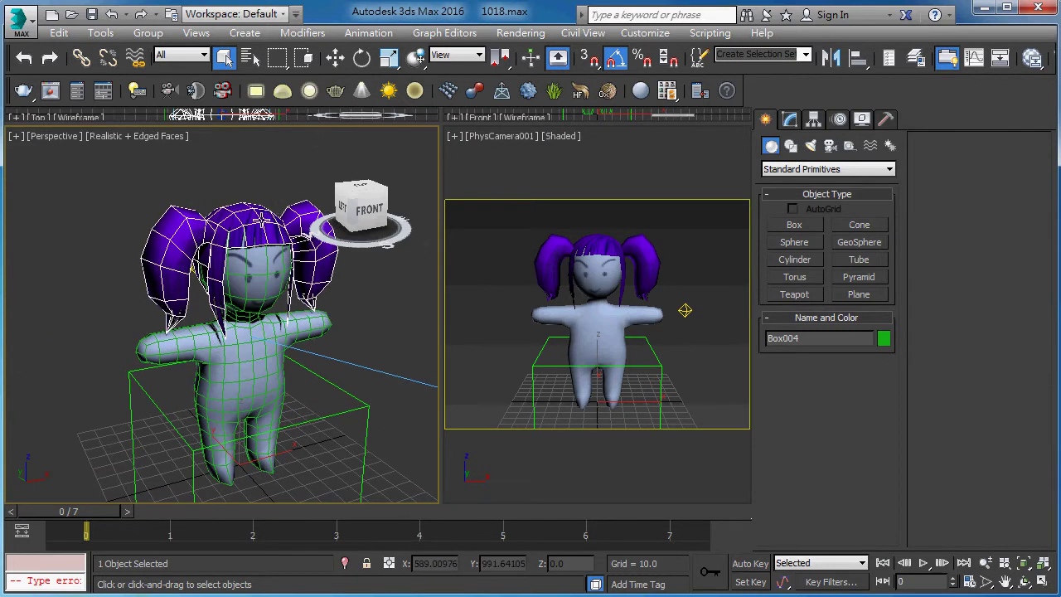
# Hide the purple hair, select the body Box003 and show its Unwrap UVW / Edit Poly stack.
pyautogui.rightClick(260, 216)
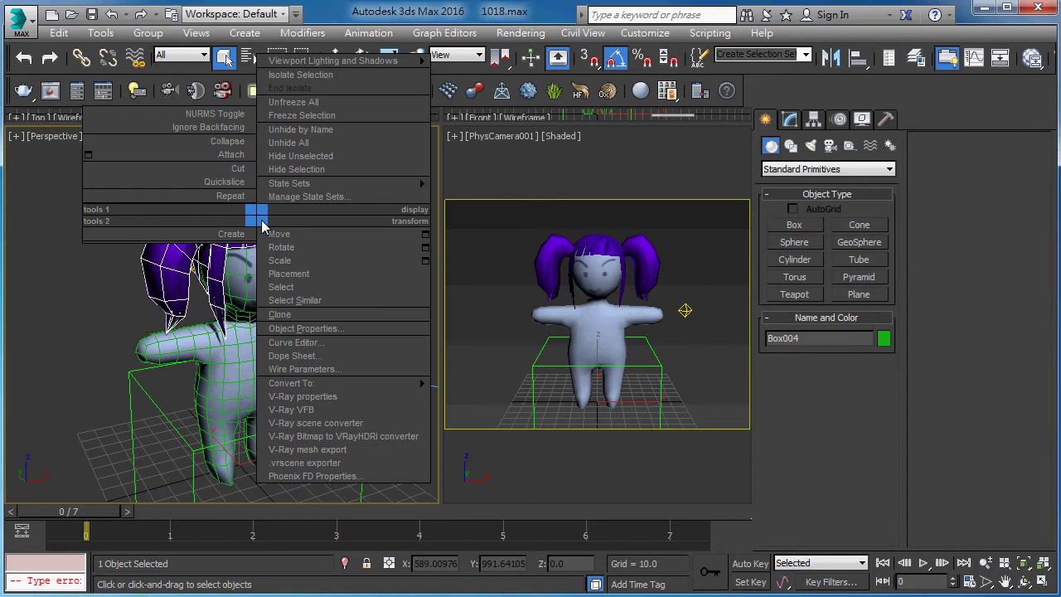
pyautogui.click(290, 169)
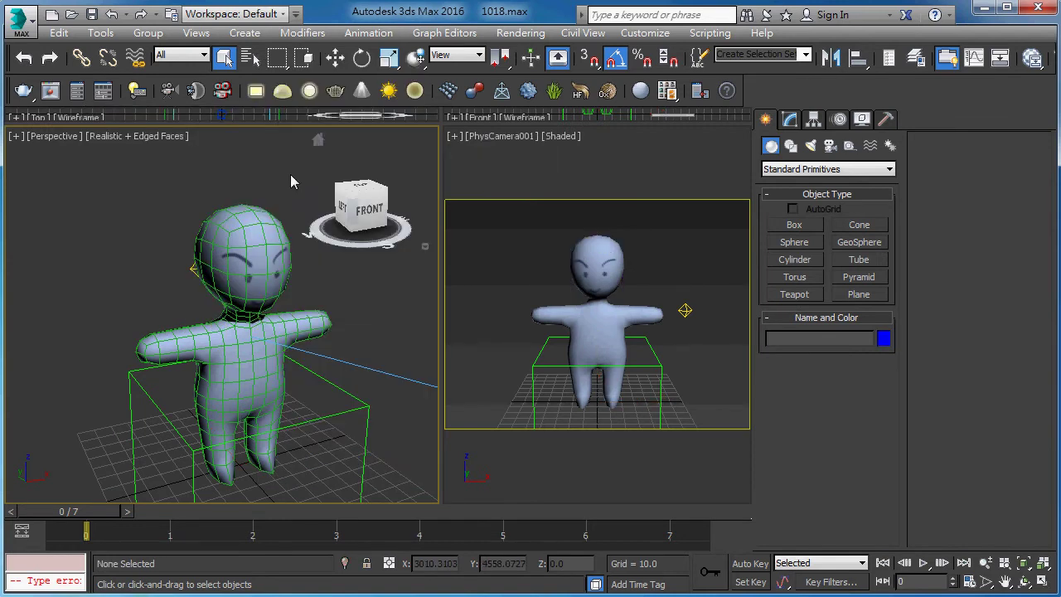
pyautogui.click(264, 229)
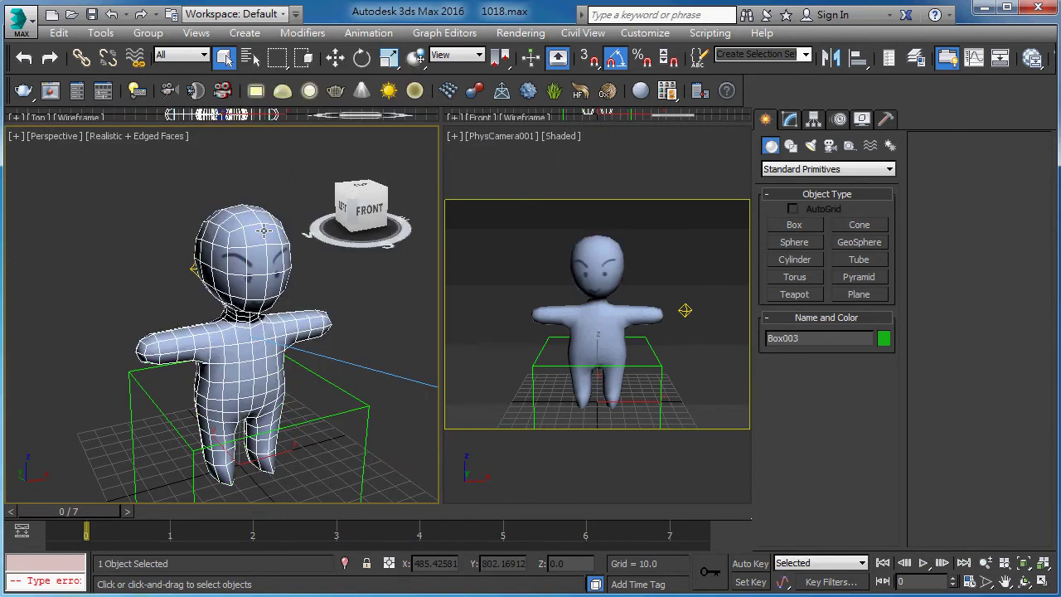
pyautogui.click(790, 121)
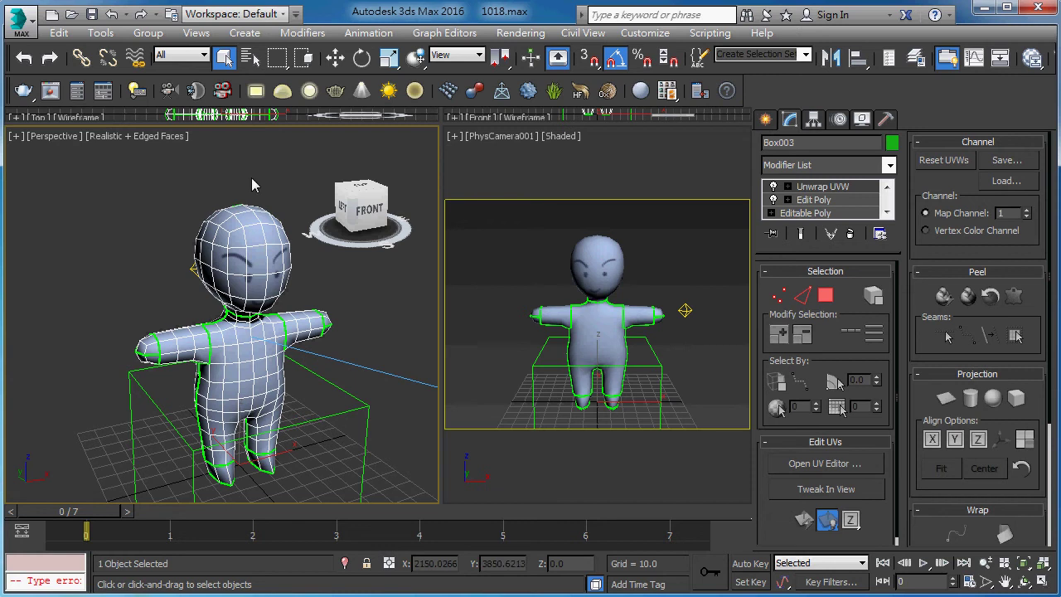
pyautogui.scroll(-3, 257, 296)
pyautogui.scroll(-2, 257, 296)
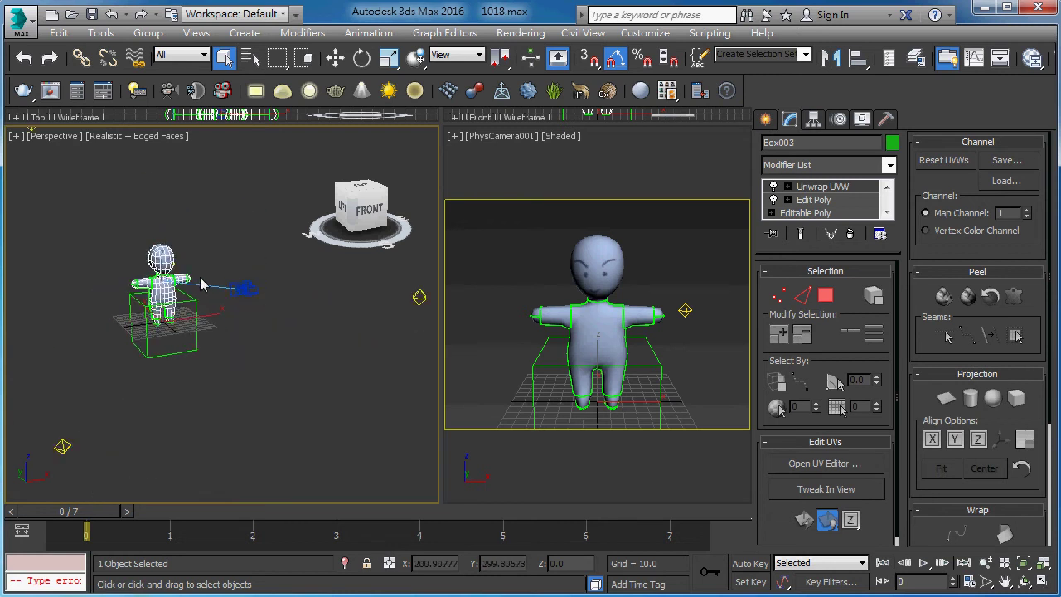
# Raise PhysCamera001 and pull it back so the whole bald character fits its view.
pyautogui.click(242, 288)
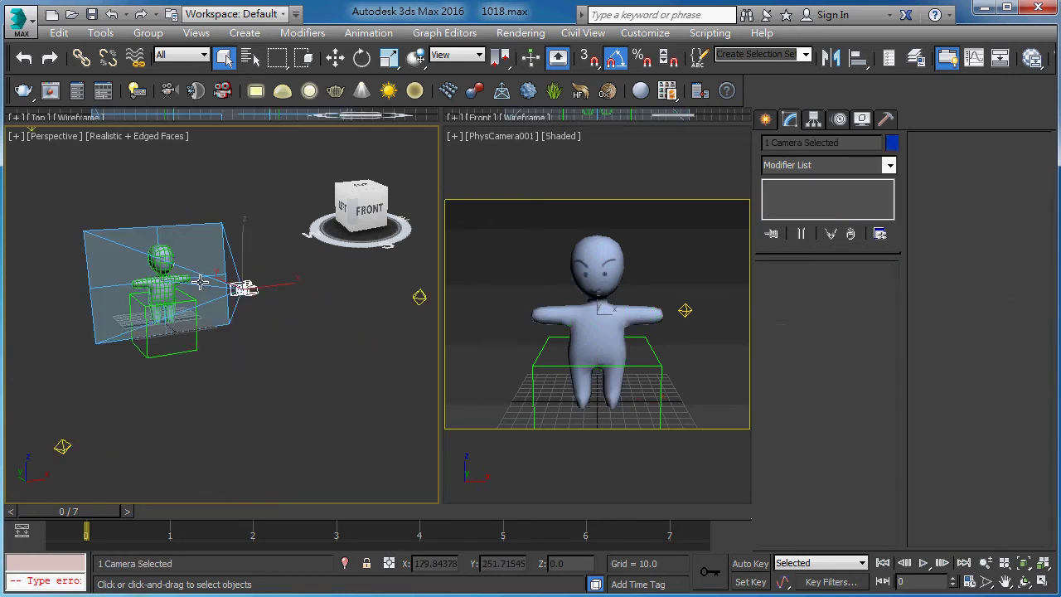
pyautogui.moveTo(244, 286)
pyautogui.keyDown('alt'); pyautogui.mouseDown(button='middle')
pyautogui.moveTo(265, 267)
pyautogui.moveTo(159, 351)
pyautogui.moveTo(92, 305)
pyautogui.mouseUp(button='middle'); pyautogui.keyUp('alt')
pyautogui.press('w')
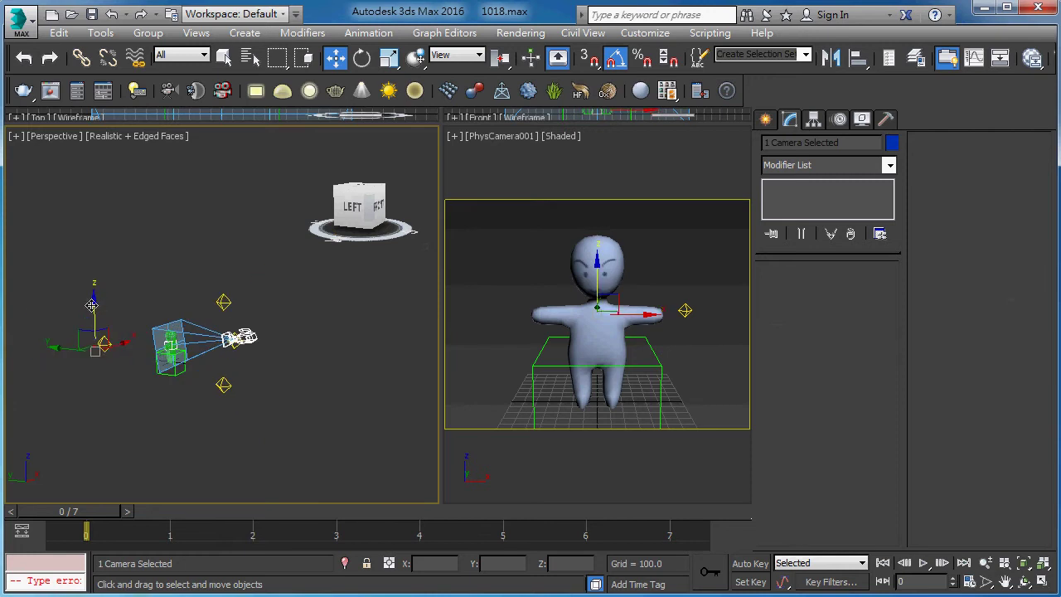
pyautogui.moveTo(91, 305); pyautogui.dragTo(93, 292)
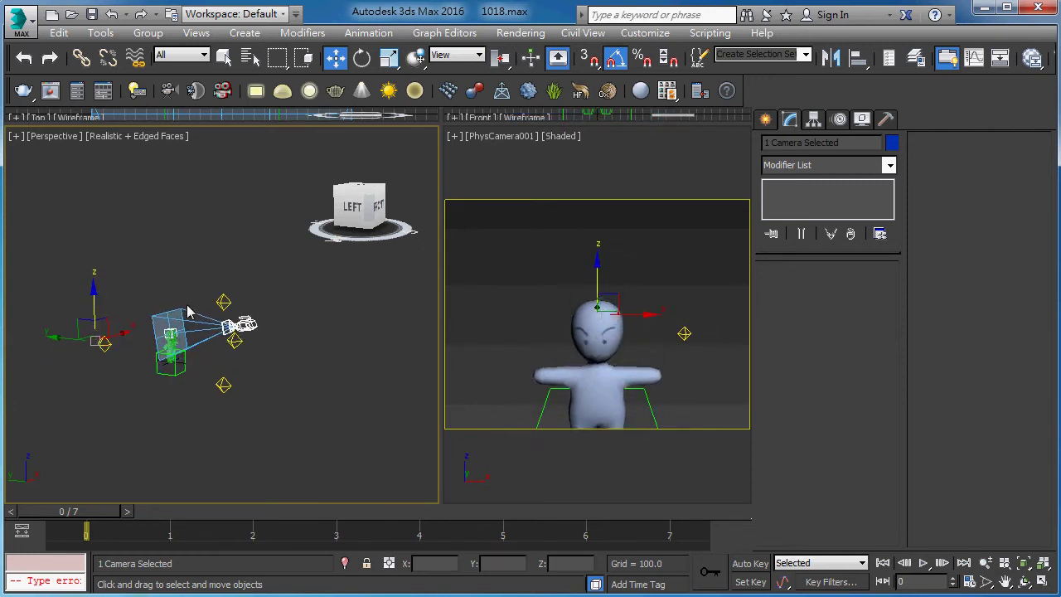
pyautogui.click(324, 332)
pyautogui.click(249, 326)
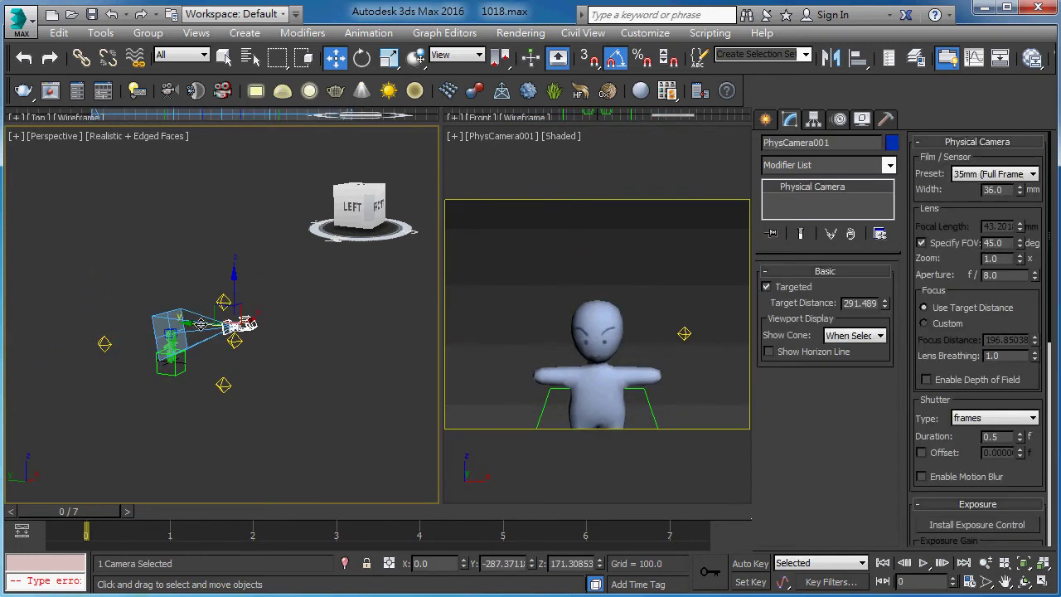
pyautogui.moveTo(198, 323); pyautogui.dragTo(245, 337)
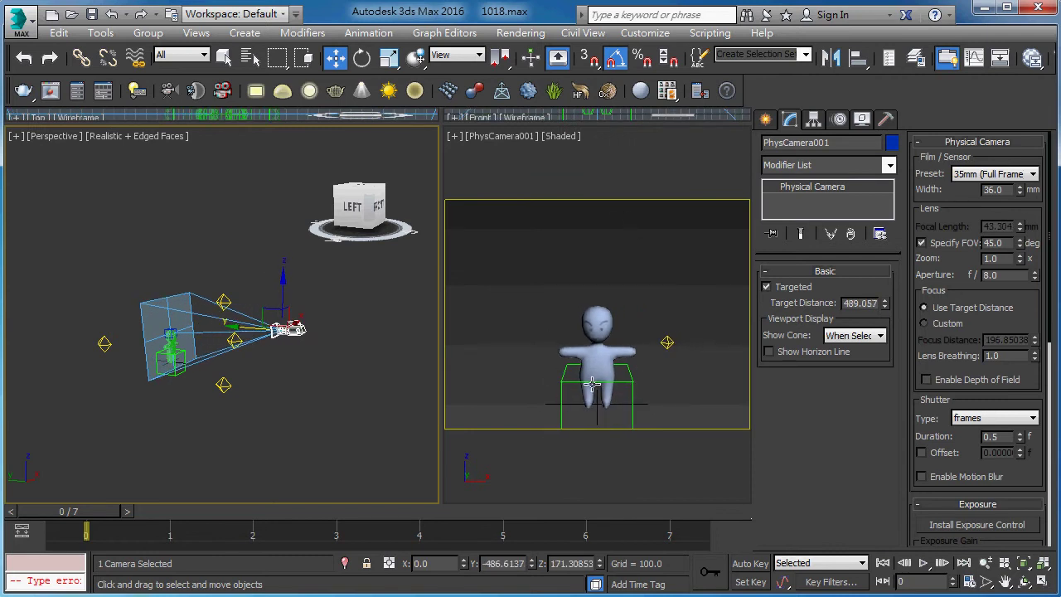
pyautogui.click(234, 236)
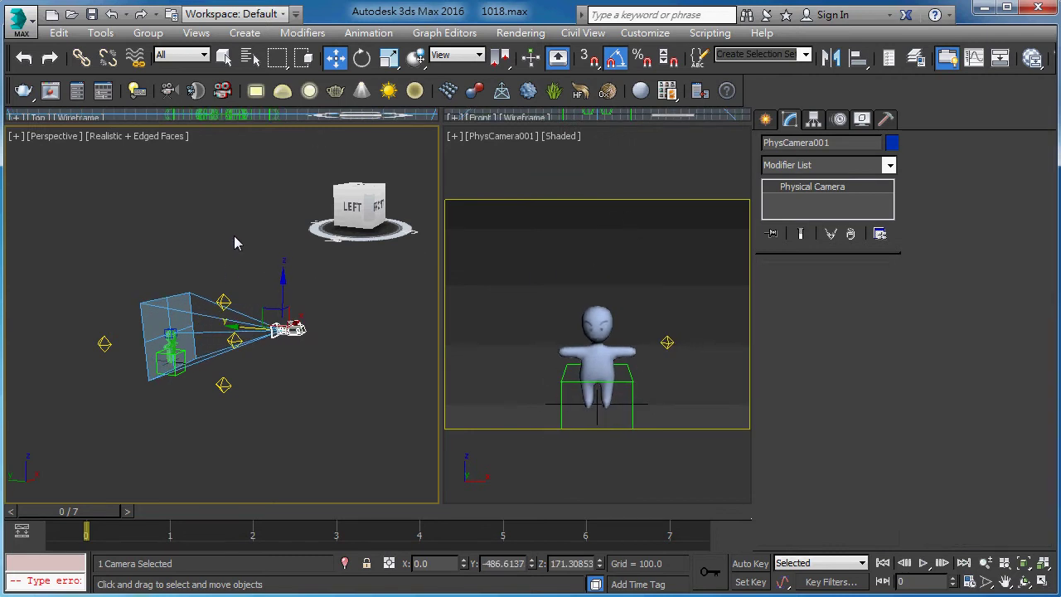
# Maximize the Perspective viewport, select Box003 and turn off Edged Faces for plain Realistic shading.
pyautogui.click(1043, 581)
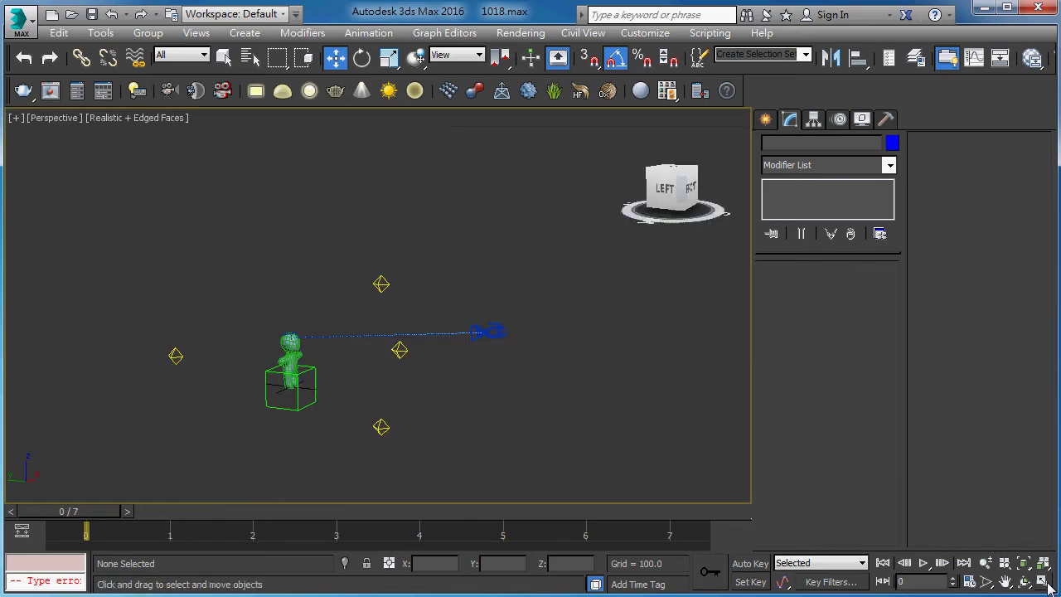
pyautogui.scroll(3, 388, 396)
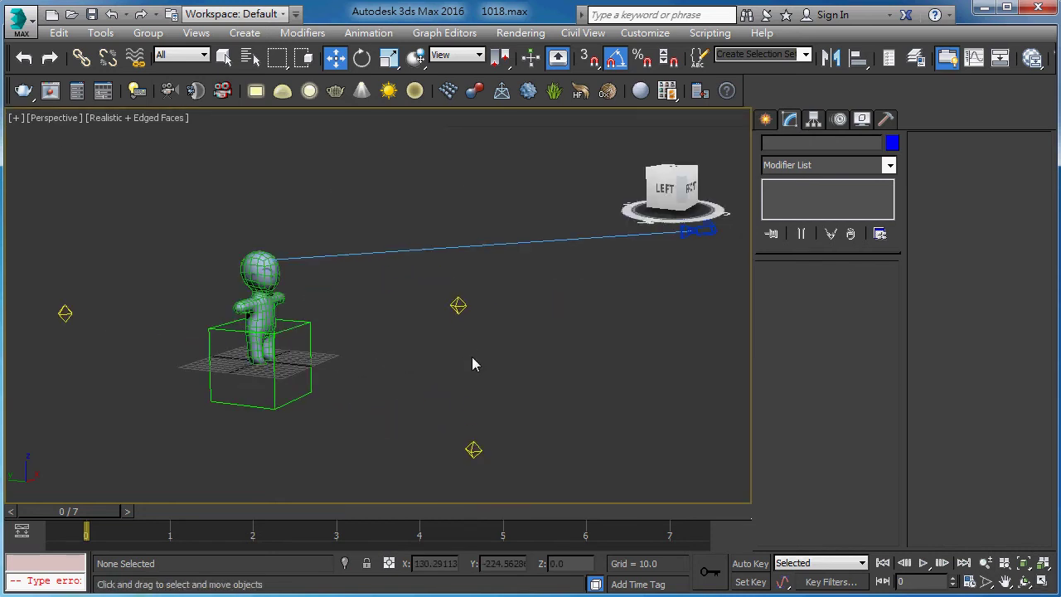
pyautogui.click(266, 294)
pyautogui.press('q')
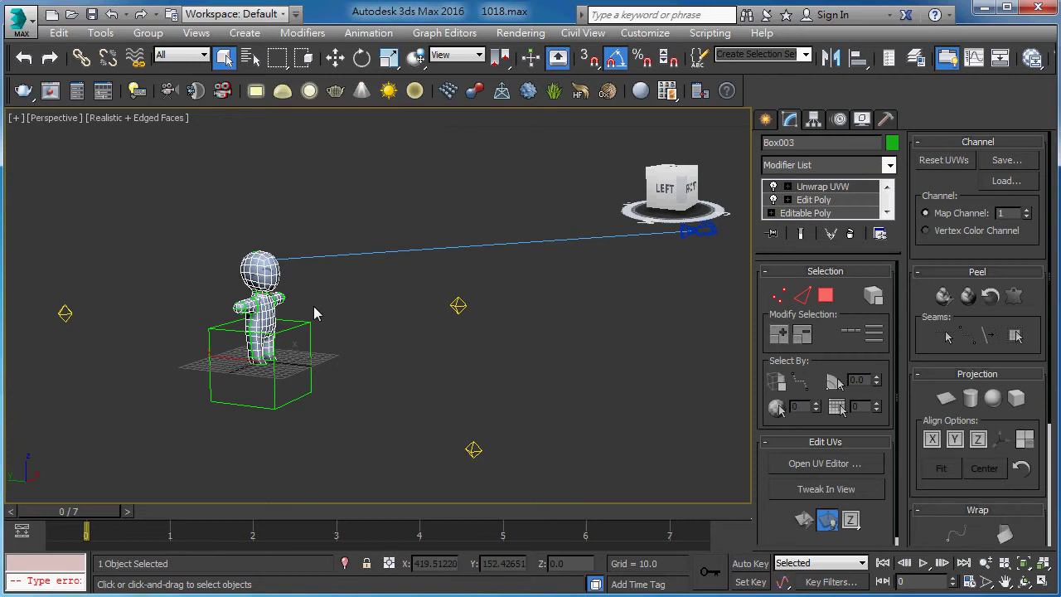
pyautogui.press('z')
pyautogui.press('F4')
pyautogui.scroll(-4, 273, 326)
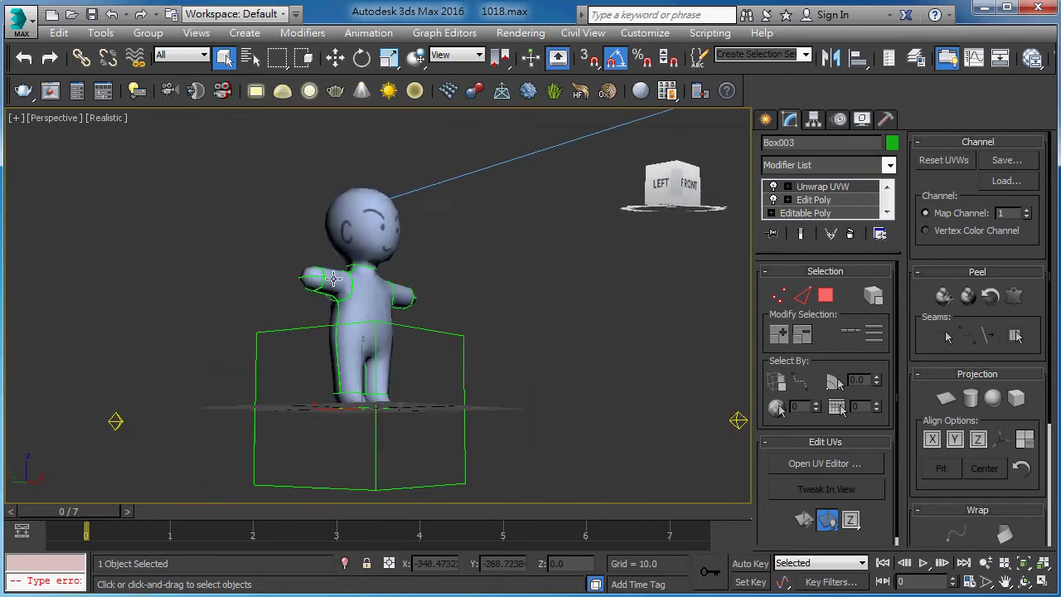
pyautogui.scroll(-2, 273, 326)
pyautogui.moveTo(327, 282)
pyautogui.keyDown('alt'); pyautogui.mouseDown(button='middle')
pyautogui.moveTo(330, 326)
pyautogui.moveTo(426, 355)
pyautogui.mouseUp(button='middle'); pyautogui.keyUp('alt')
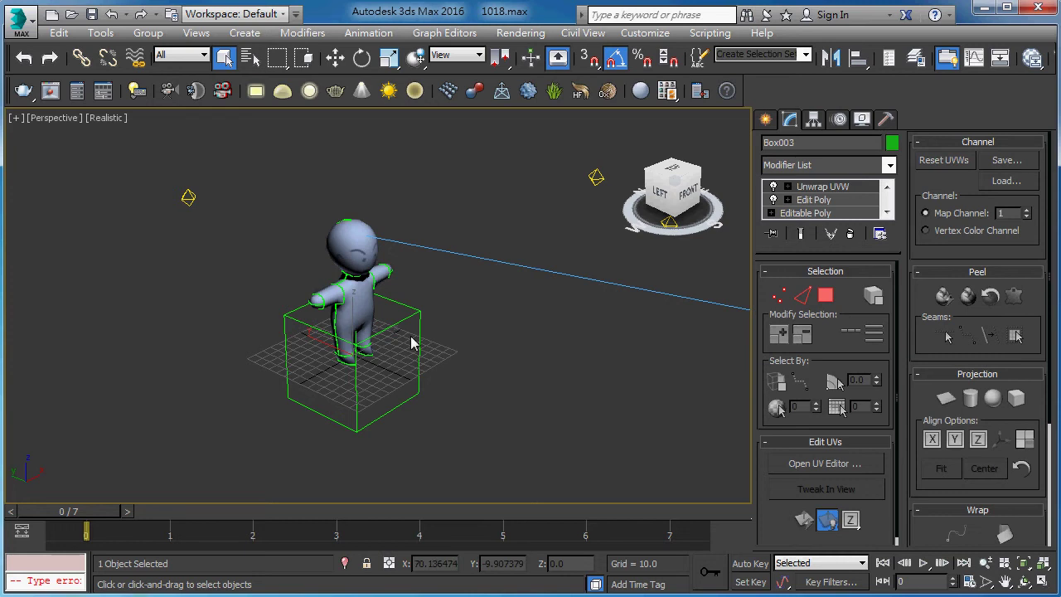
# Hide Lights, Cameras and Helpers by category, then return to Box003's modifier stack.
pyautogui.click(863, 121)
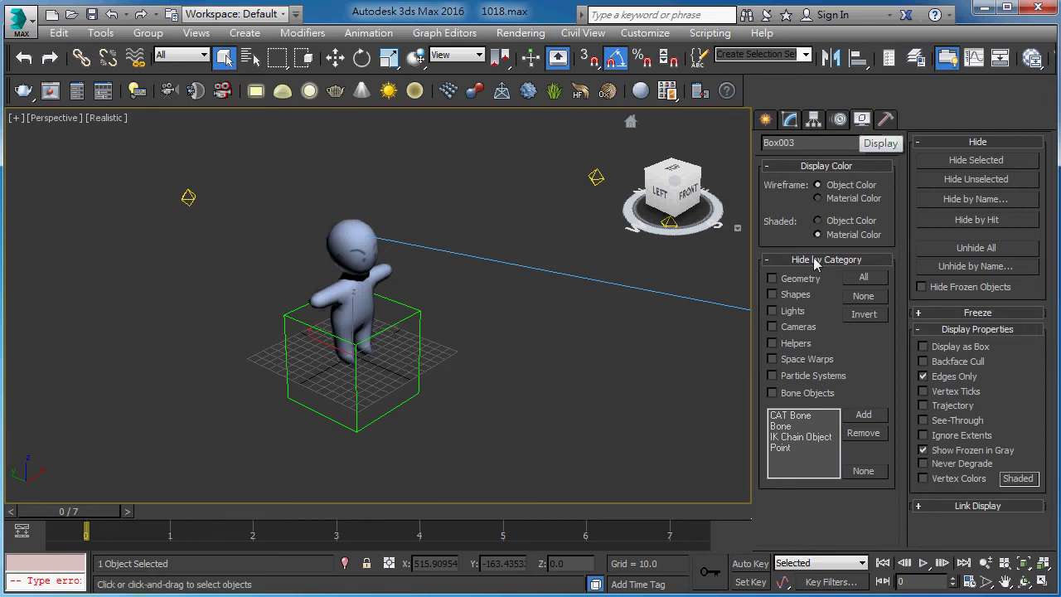
pyautogui.click(791, 312)
pyautogui.click(792, 328)
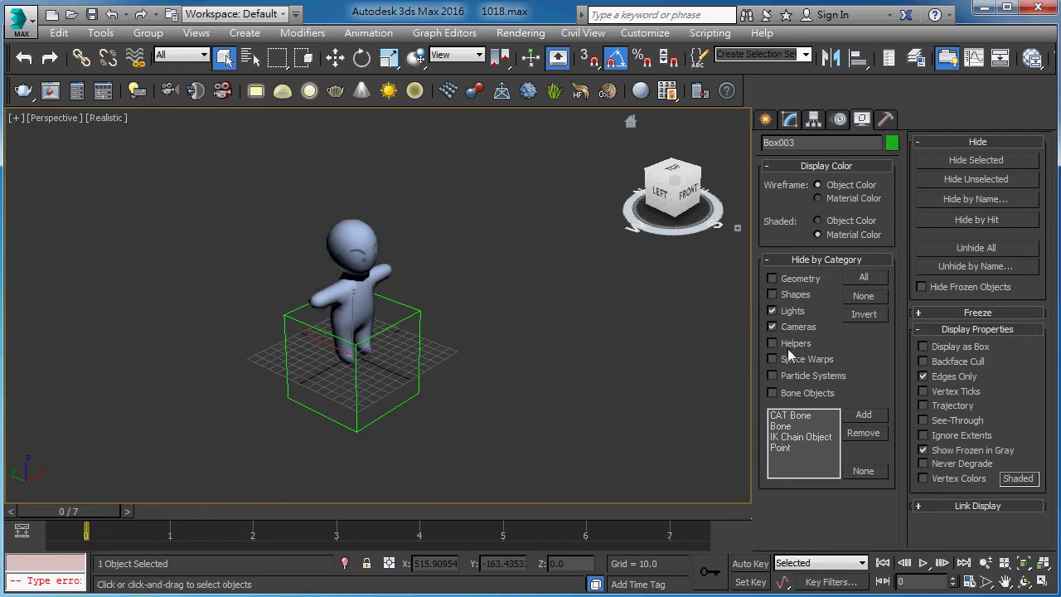
pyautogui.click(789, 348)
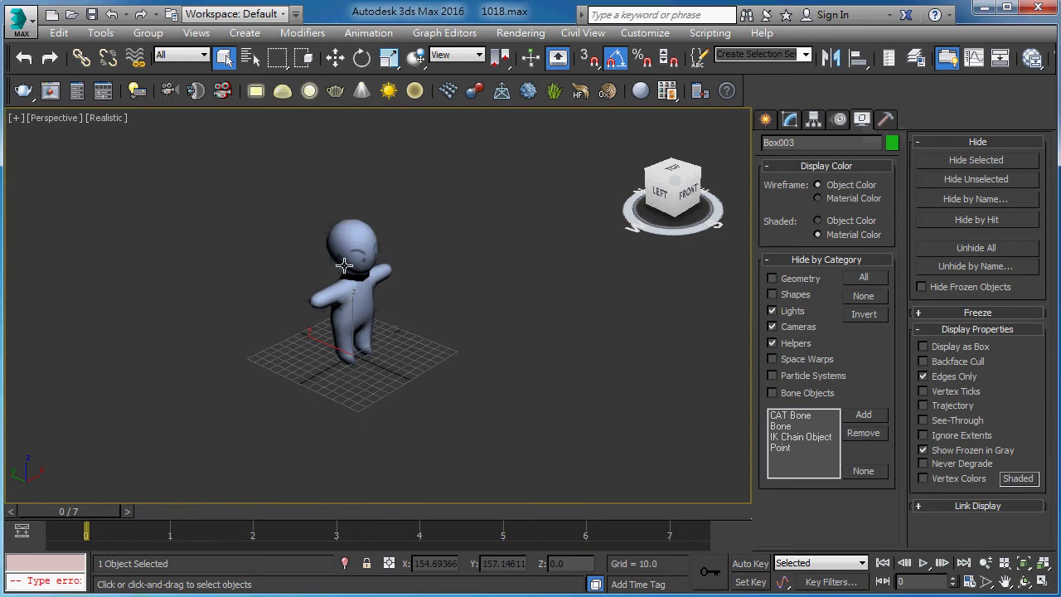
pyautogui.scroll(3, 350, 243)
pyautogui.scroll(-3, 404, 264)
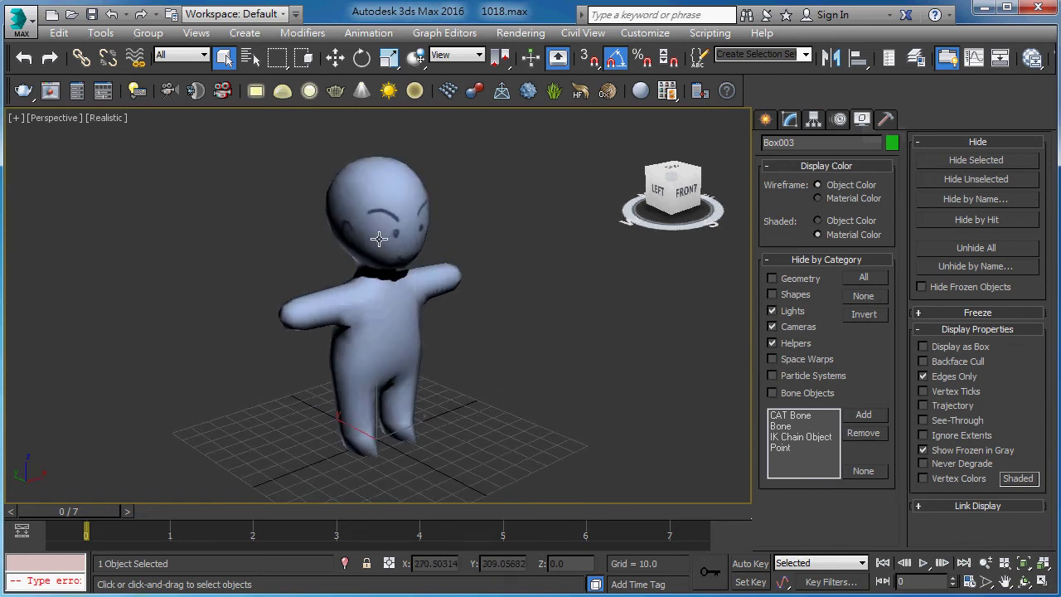
pyautogui.click(789, 119)
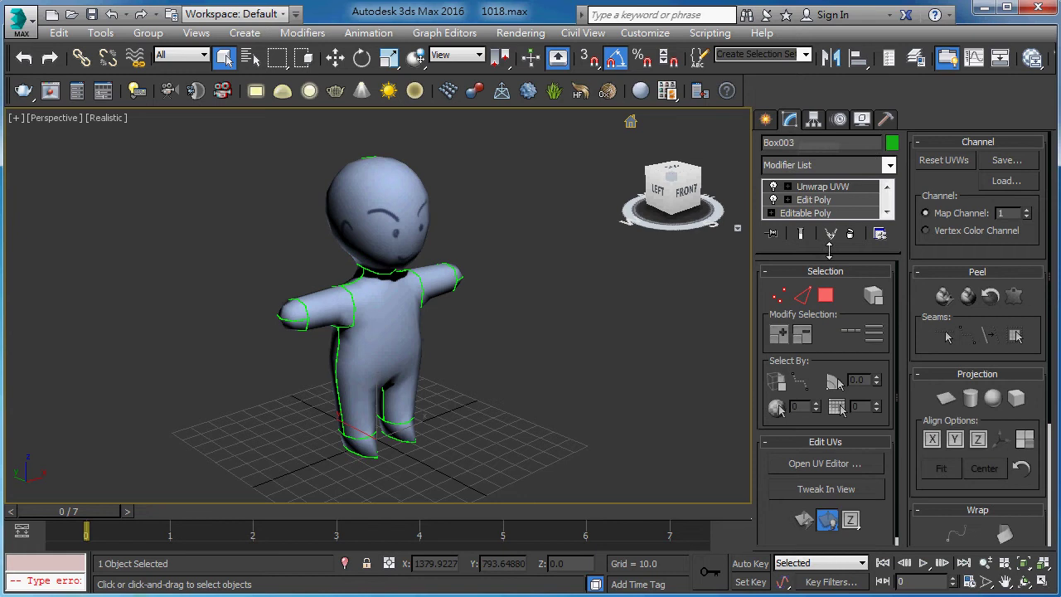
# Collapse Box003's entire modifier stack, including Unwrap UVW, into a single Editable Poly.
pyautogui.moveTo(829, 250); pyautogui.dragTo(829, 282)
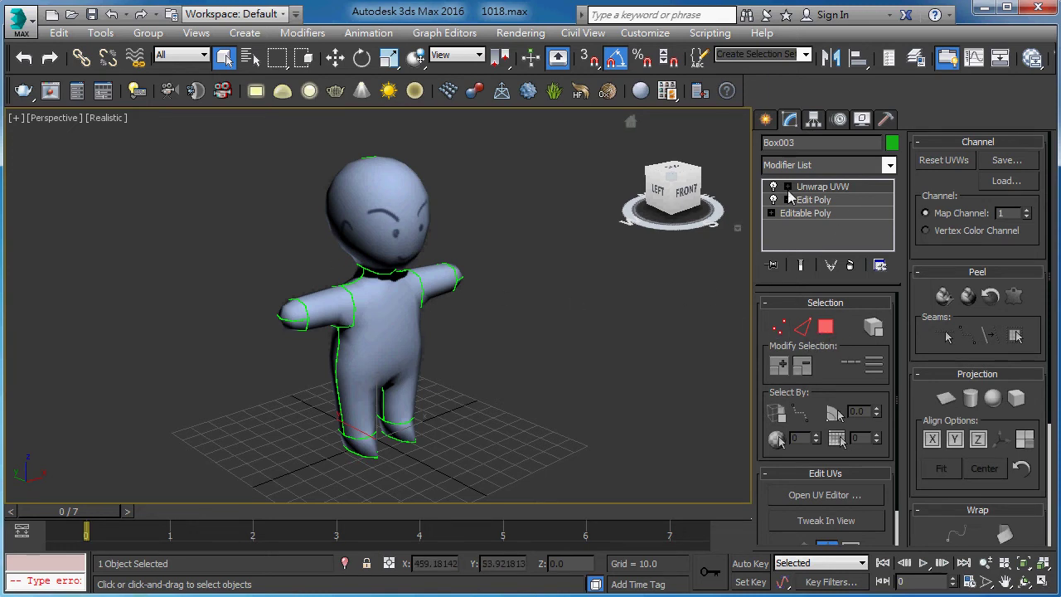
pyautogui.rightClick(815, 192)
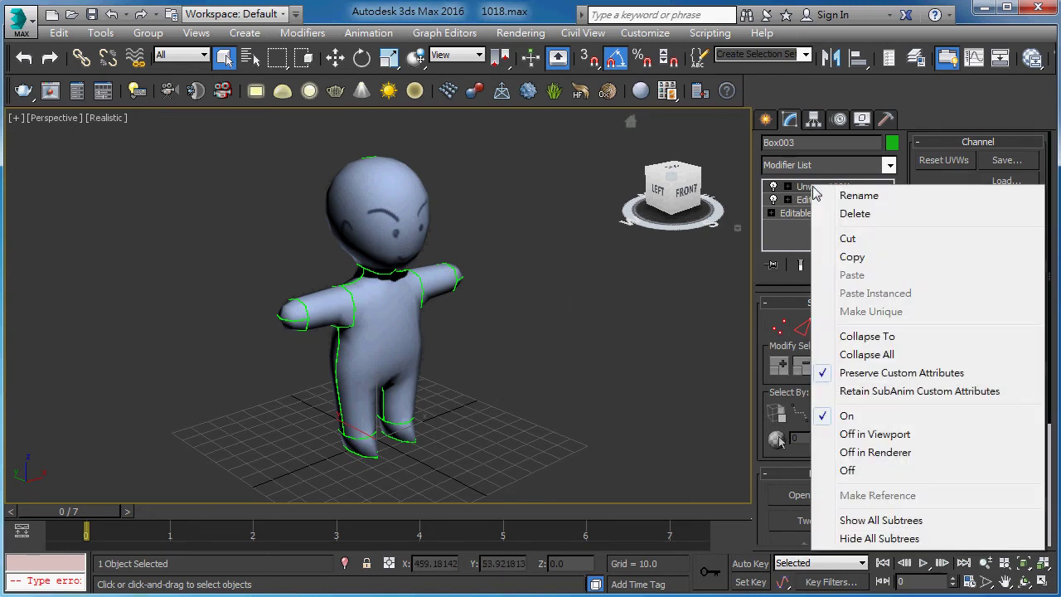
pyautogui.click(879, 336)
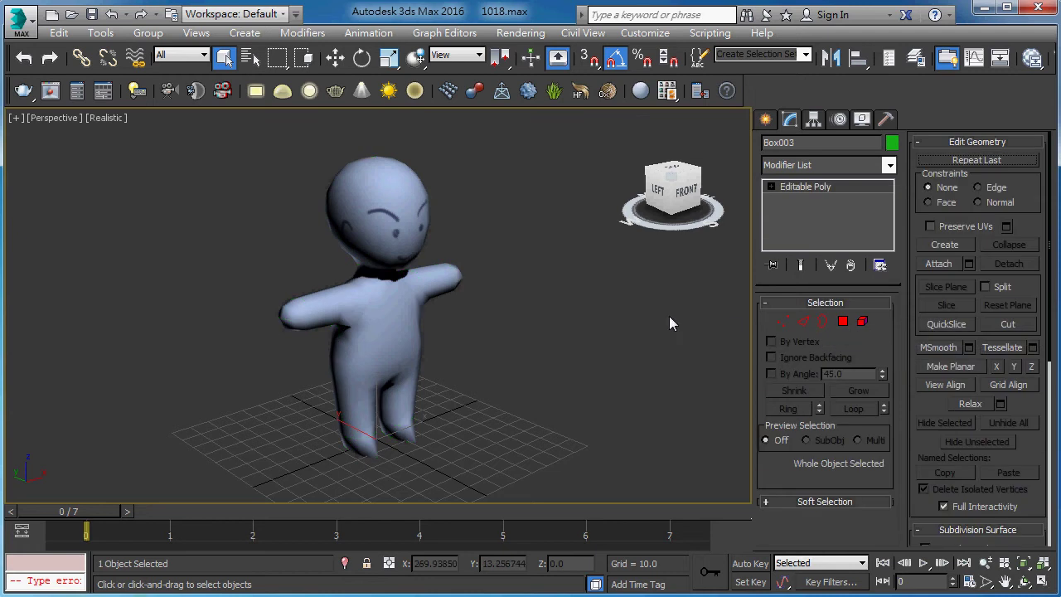
pyautogui.moveTo(484, 270)
pyautogui.keyDown('alt'); pyautogui.mouseDown(button='middle')
pyautogui.moveTo(384, 254)
pyautogui.moveTo(466, 277)
pyautogui.mouseUp(button='middle'); pyautogui.keyUp('alt')
# Turn edged faces back on and add an Edit Poly modifier to Box003.
pyautogui.press('F4')
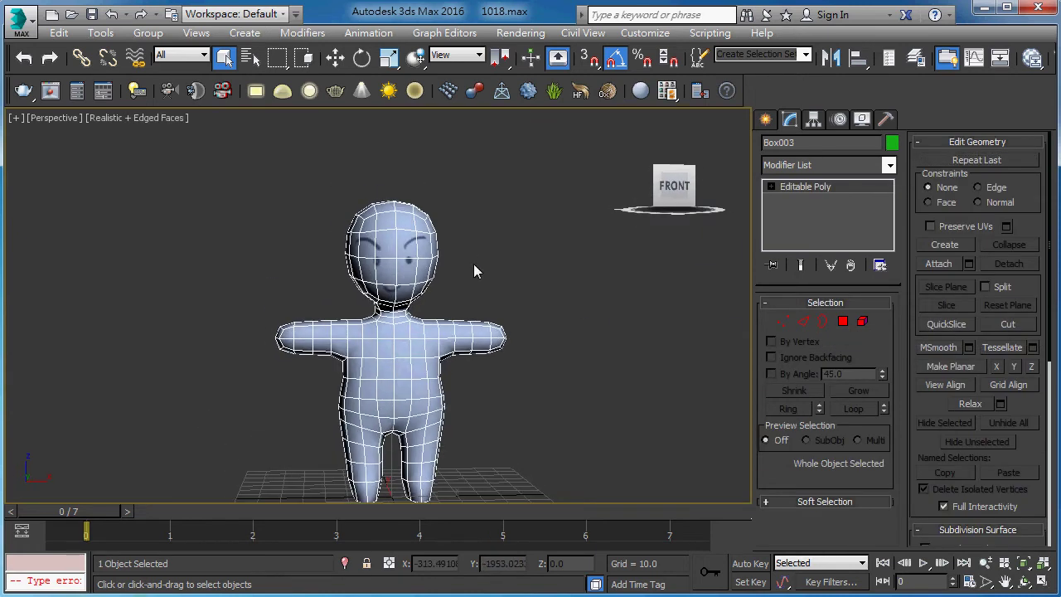
pyautogui.click(840, 163)
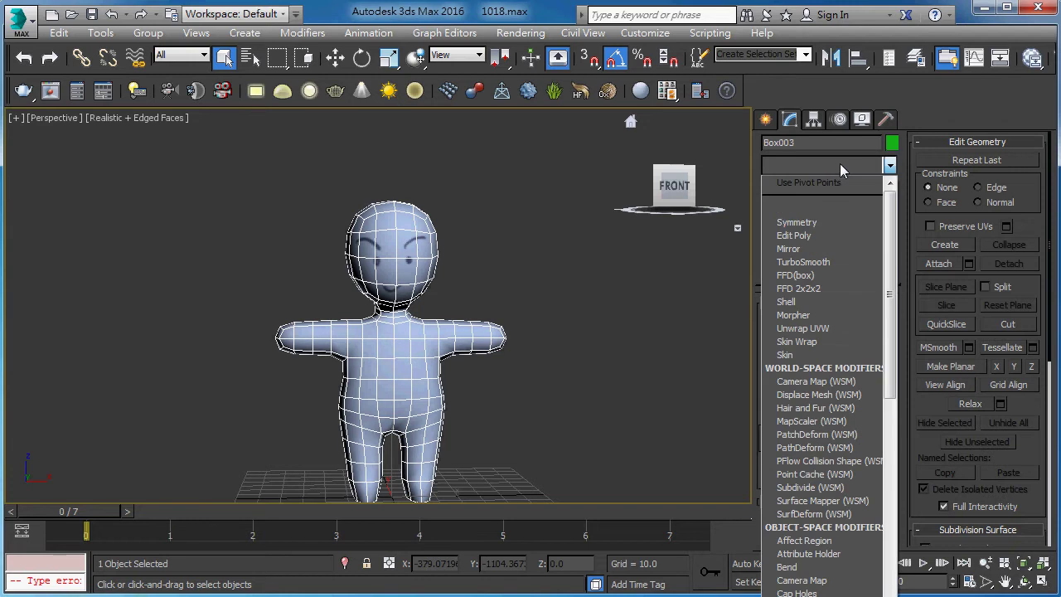
pyautogui.click(822, 234)
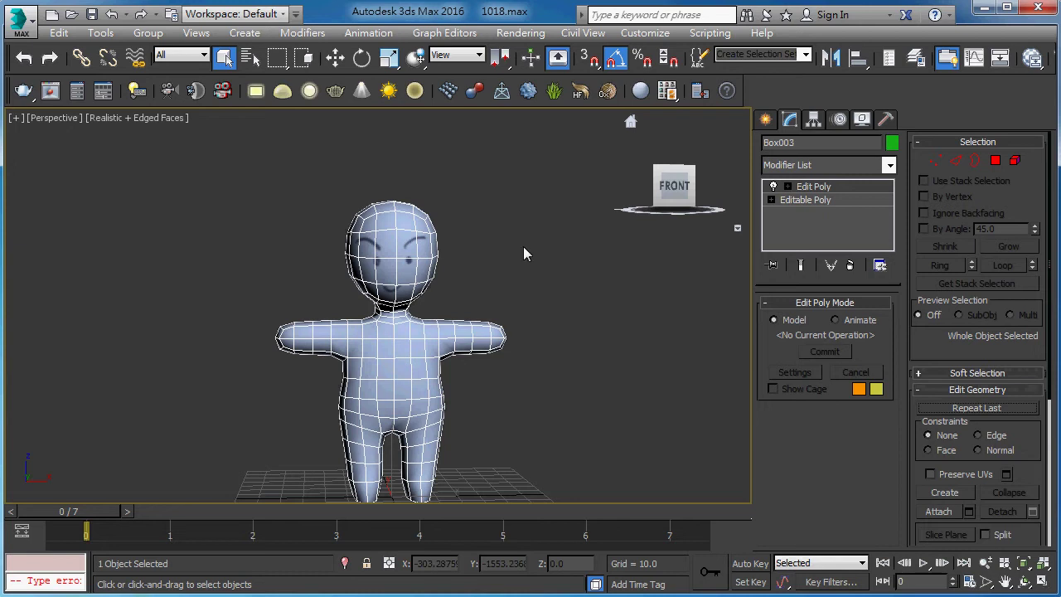
# Select the head, shoulder and arm vertices and move them up to lengthen the torso.
pyautogui.moveTo(523, 246); pyautogui.dragTo(546, 226, button='middle')
pyautogui.press('1')
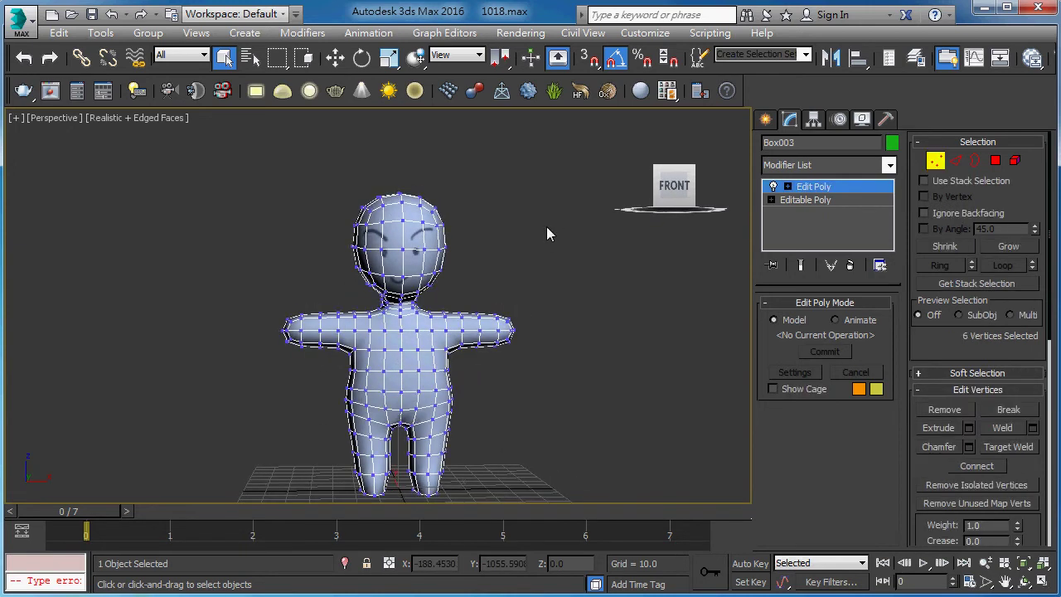
pyautogui.press('F3')
pyautogui.moveTo(194, 156); pyautogui.dragTo(690, 363)
pyautogui.press('F3')
pyautogui.scroll(-2, 431, 349)
pyautogui.scroll(-2, 390, 332)
pyautogui.press('w')
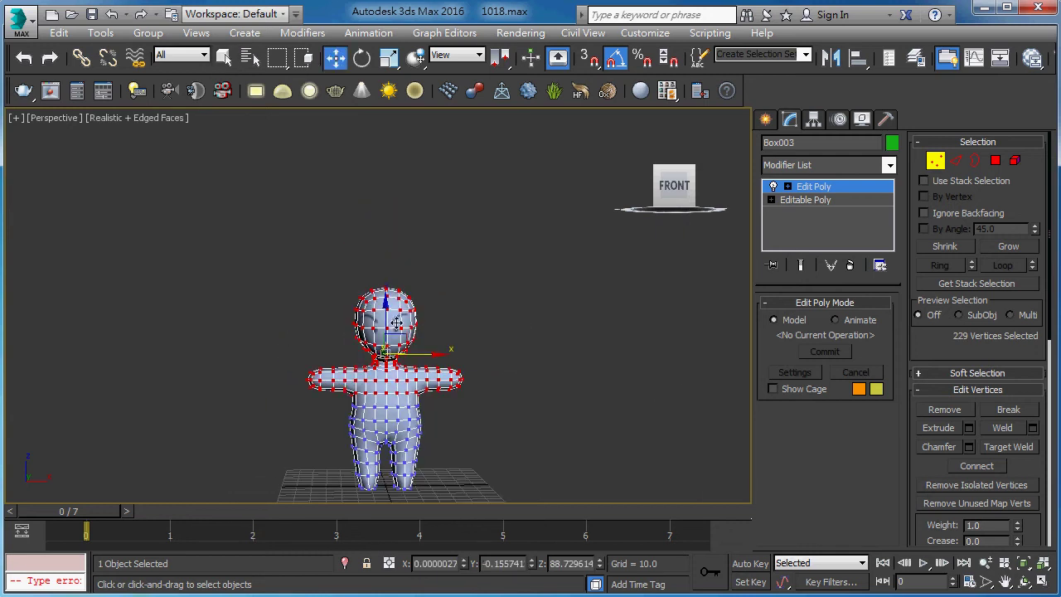
pyautogui.moveTo(389, 307); pyautogui.dragTo(412, 166)
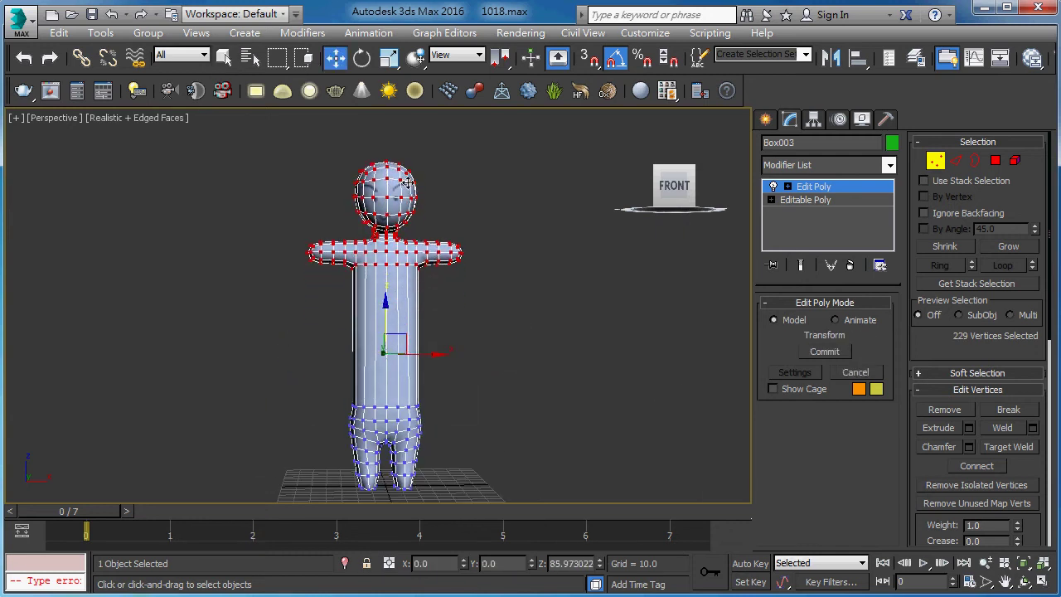
# Select the hip and crotch vertex rings, 67 vertices in total.
pyautogui.press('F3')
pyautogui.press('F3')
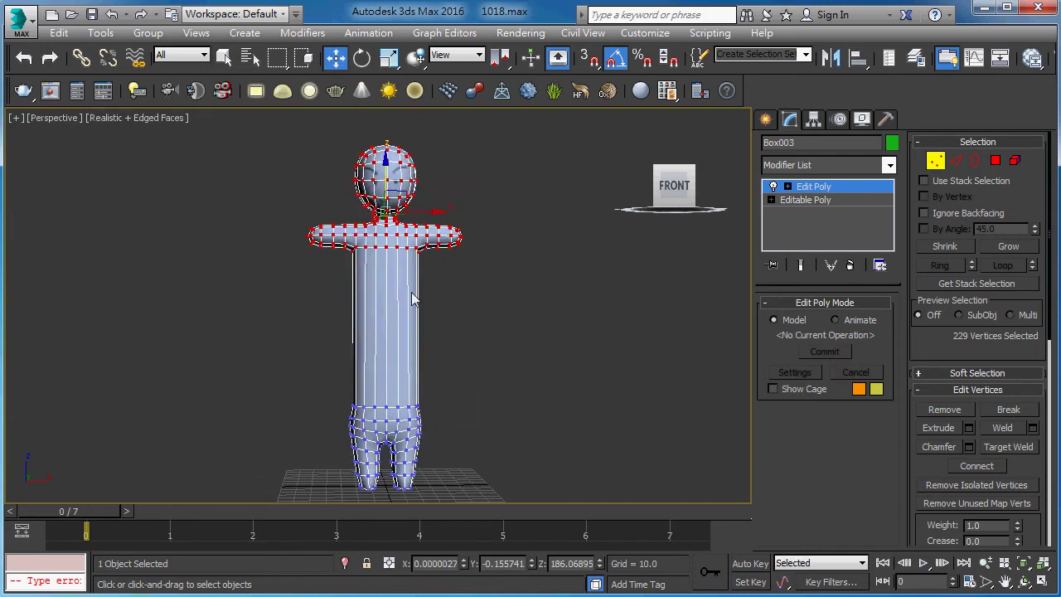
pyautogui.scroll(2, 411, 291)
pyautogui.scroll(2, 423, 265)
pyautogui.press('F3')
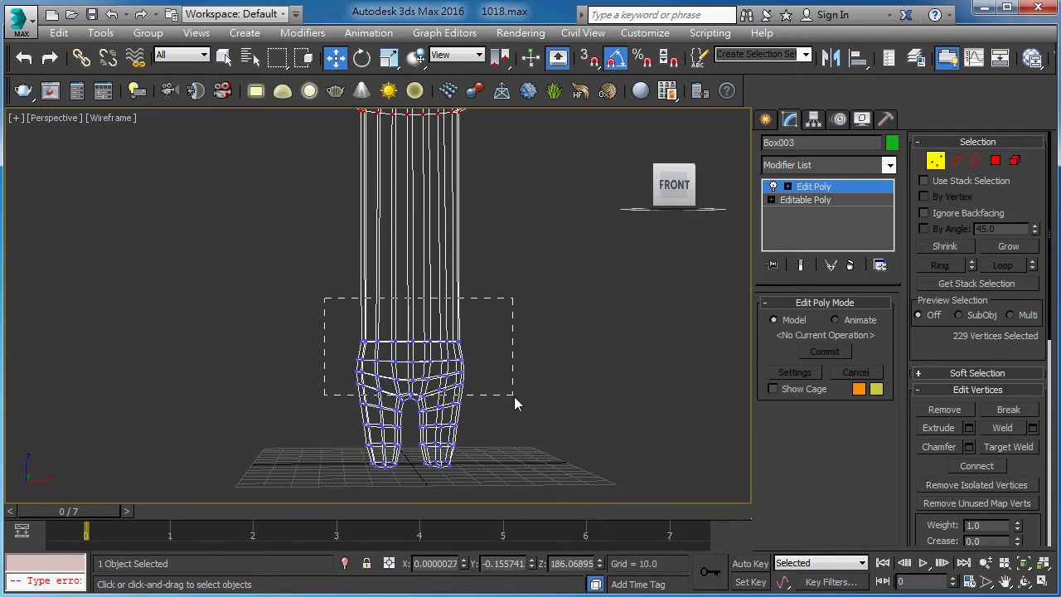
pyautogui.moveTo(375, 335); pyautogui.dragTo(514, 397)
pyautogui.scroll(2, 515, 398)
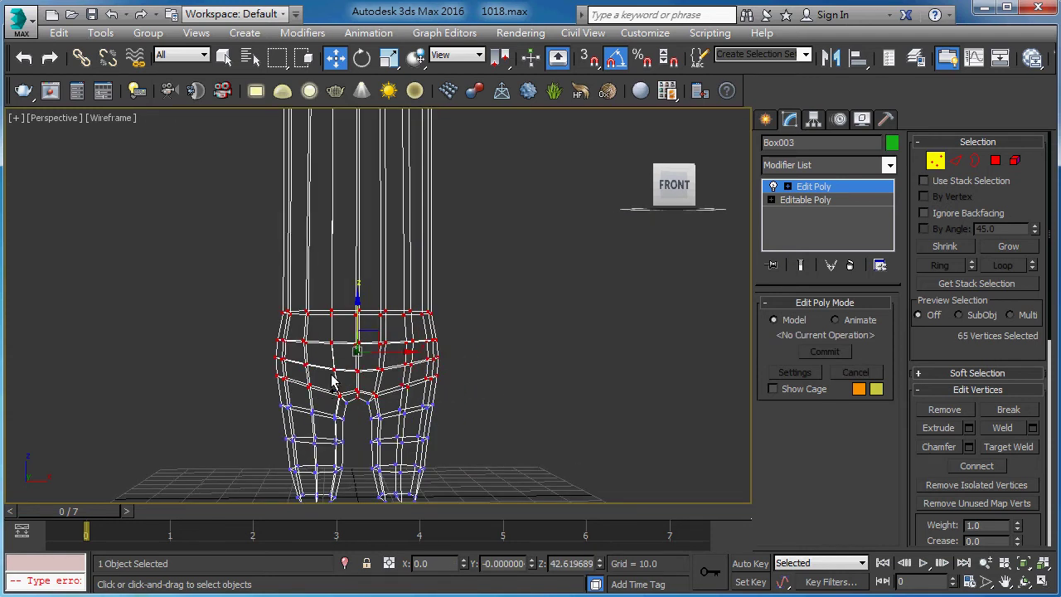
pyautogui.keyDown('ctrl'); pyautogui.click(379, 416); pyautogui.keyUp('ctrl')
# Move the hip vertex ring up the body so the legs lengthen.
pyautogui.press('F3')
pyautogui.scroll(-2, 373, 304)
pyautogui.scroll(-2, 397, 322)
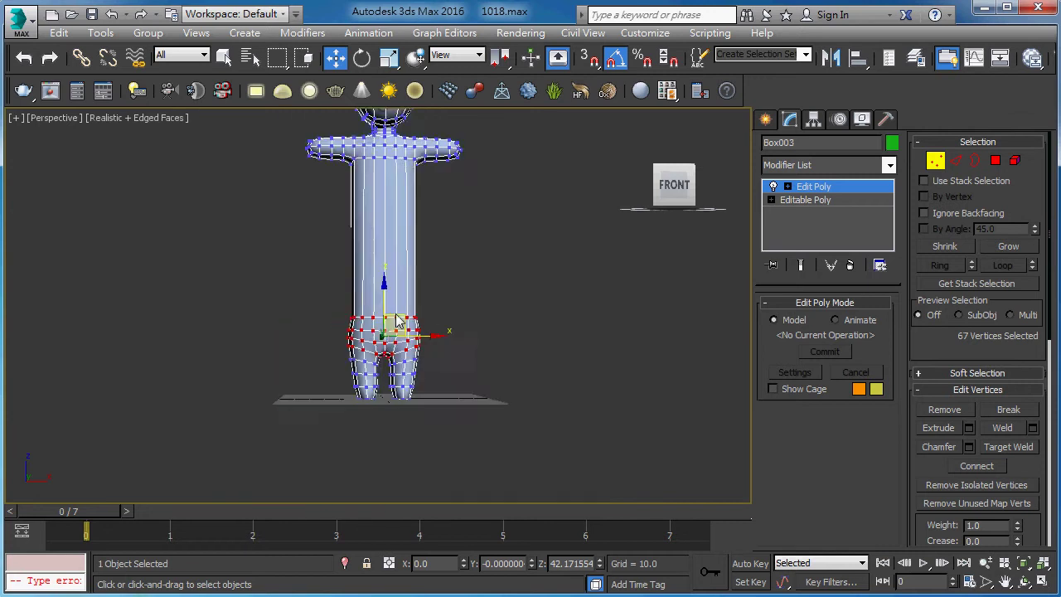
pyautogui.moveTo(415, 277); pyautogui.dragTo(403, 322, button='middle')
pyautogui.press('F3')
pyautogui.moveTo(384, 345); pyautogui.dragTo(400, 268)
pyautogui.press('F3')
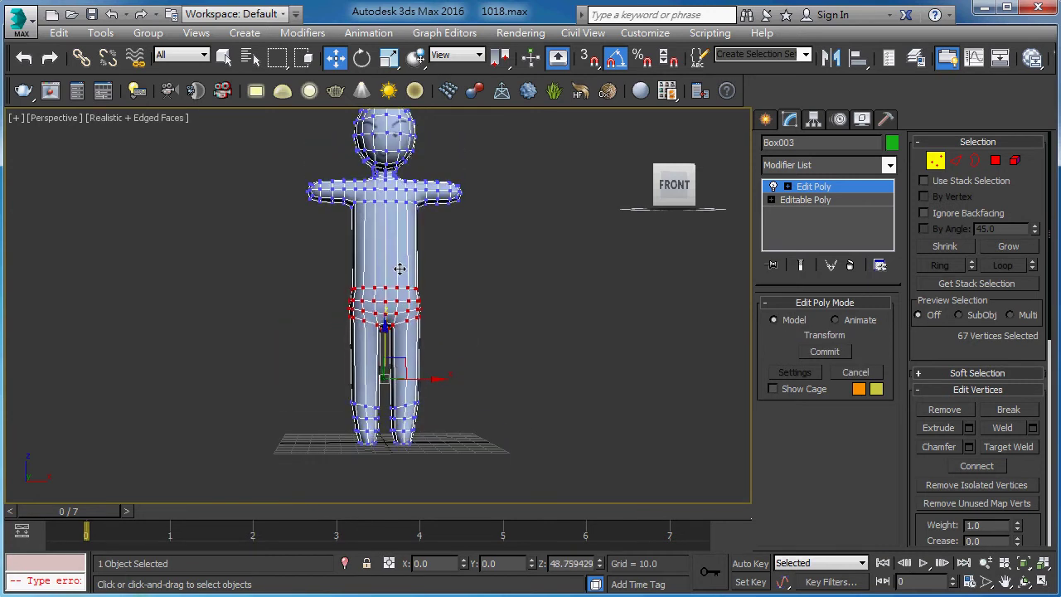
pyautogui.press('F3')
pyautogui.press('F3')
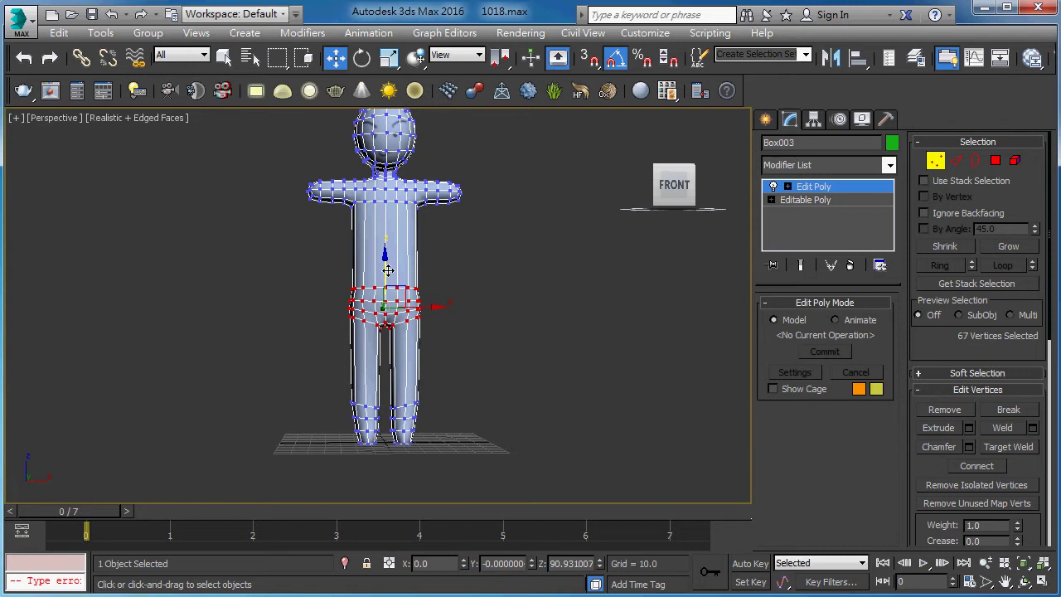
pyautogui.moveTo(387, 269); pyautogui.dragTo(398, 243)
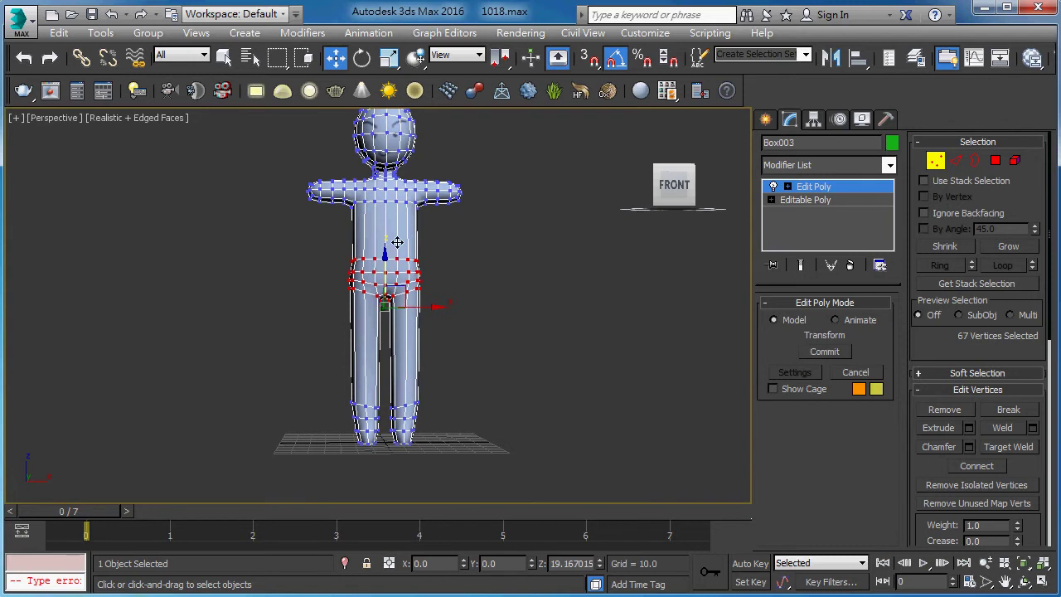
# Orbit and zoom to check the raised hips and lengthened legs from the side.
pyautogui.scroll(3, 400, 236)
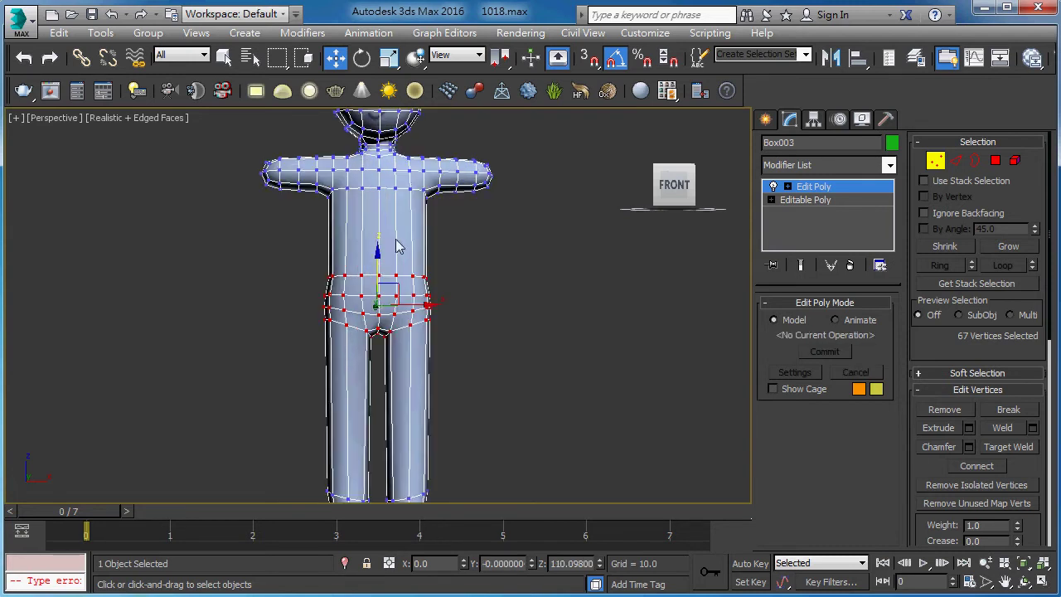
pyautogui.moveTo(398, 244)
pyautogui.keyDown('alt'); pyautogui.mouseDown(button='middle')
pyautogui.moveTo(644, 252)
pyautogui.moveTo(406, 265)
pyautogui.mouseUp(button='middle'); pyautogui.keyUp('alt')
pyautogui.scroll(-3, 546, 251)
pyautogui.scroll(3, 406, 265)
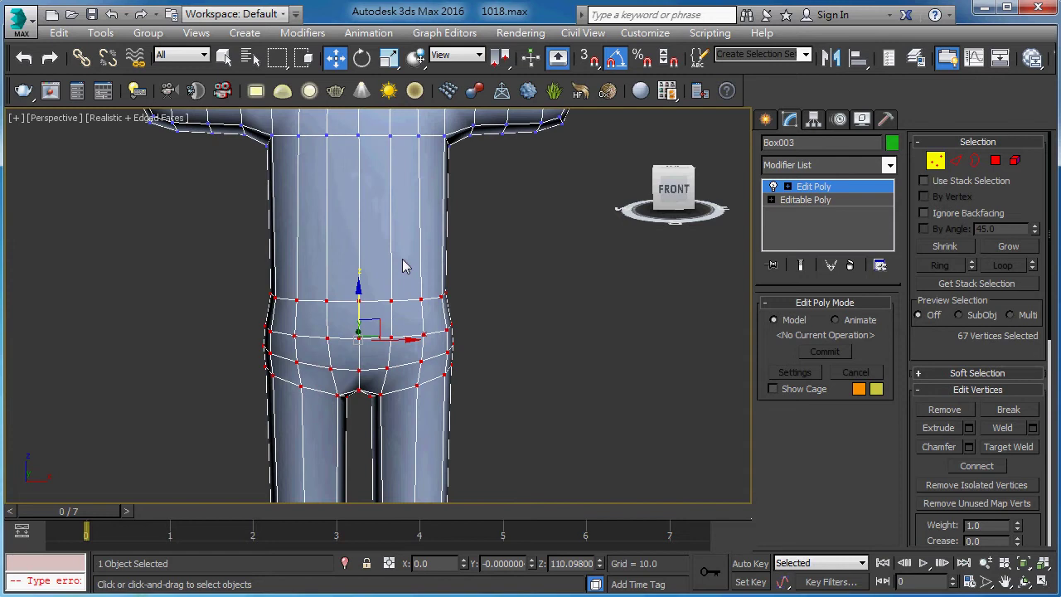
pyautogui.scroll(2, 417, 235)
pyautogui.scroll(3, 369, 272)
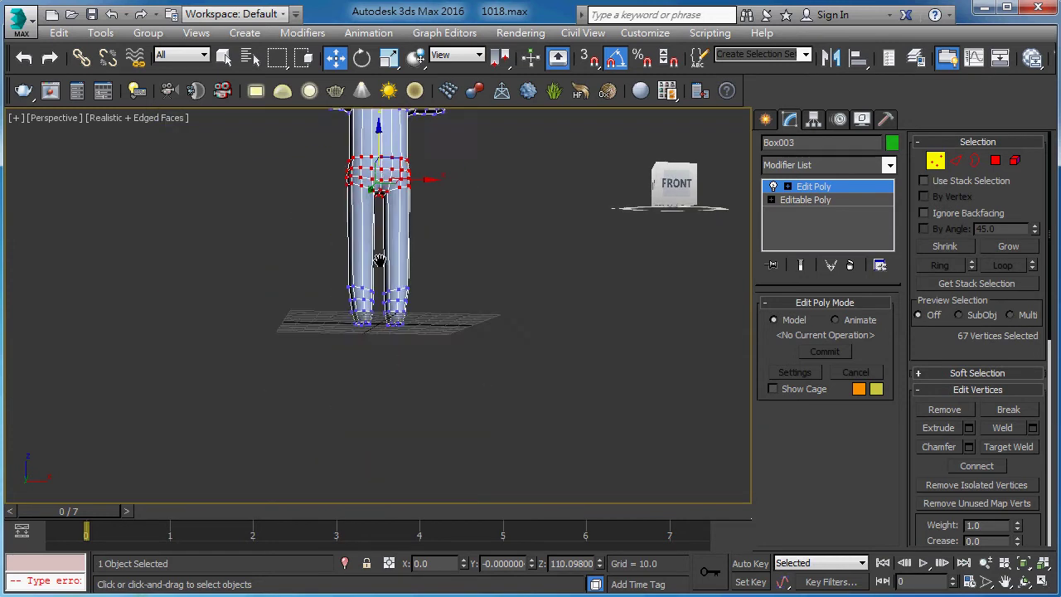
pyautogui.press('F3')
pyautogui.press('F3')
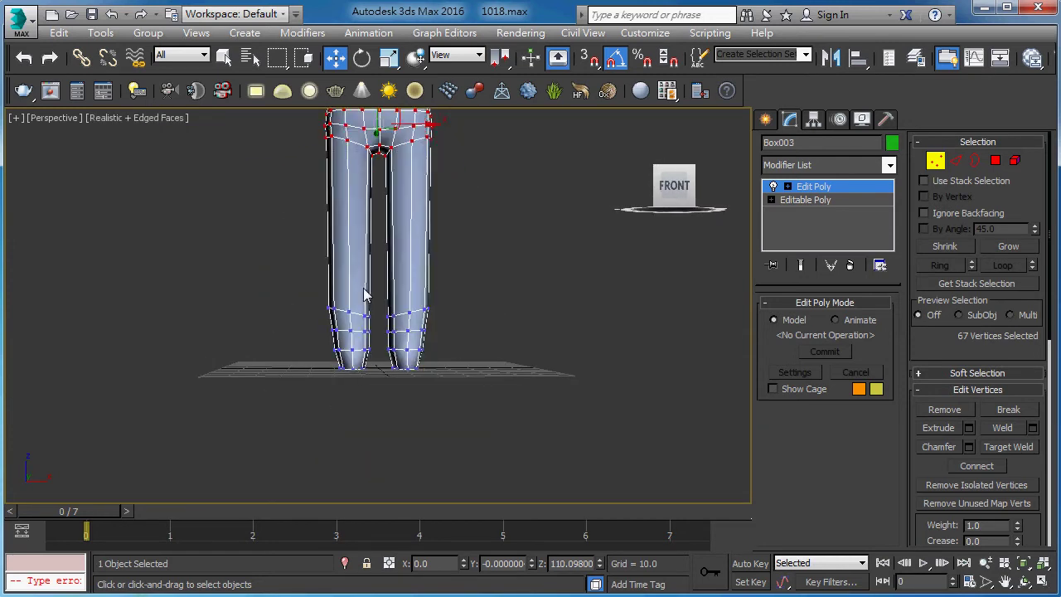
pyautogui.moveTo(367, 295); pyautogui.dragTo(363, 311, button='middle')
pyautogui.press('F3')
pyautogui.press('F3')
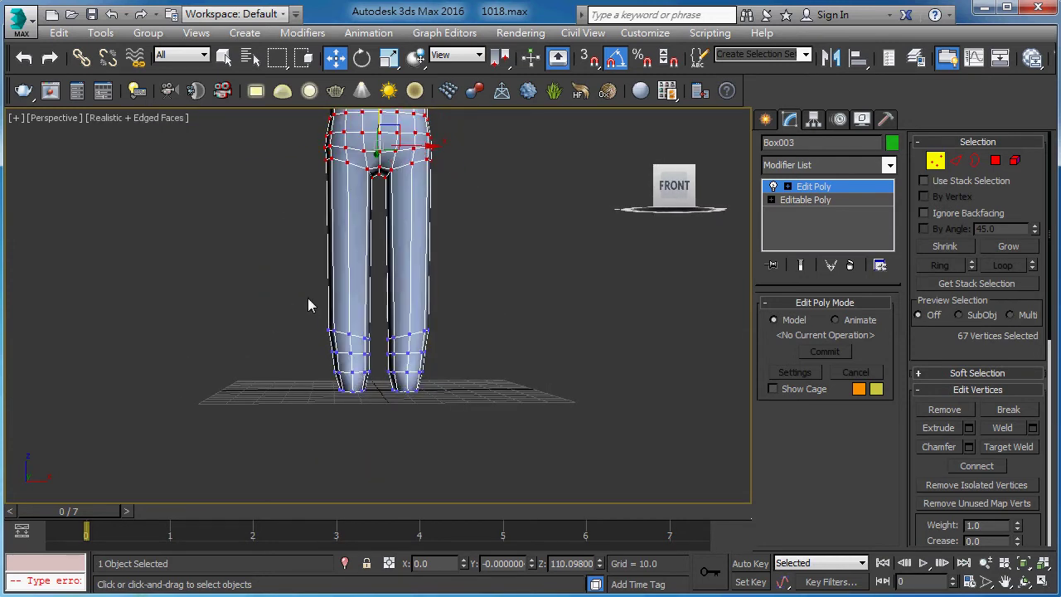
# Raise the lower-leg vertex rings and then the knee rings higher up the legs.
pyautogui.moveTo(308, 298); pyautogui.dragTo(465, 363)
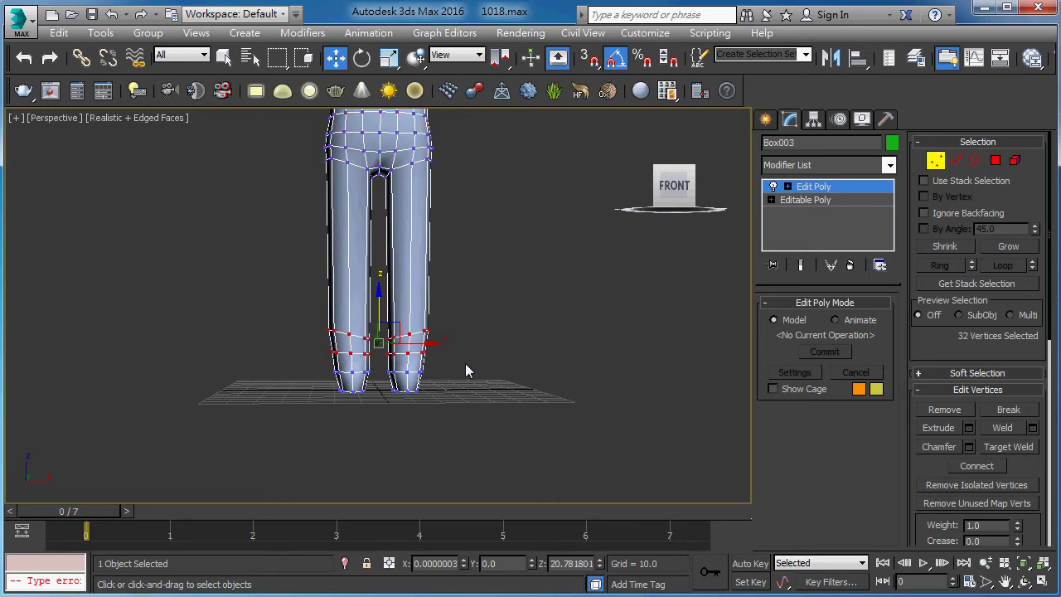
pyautogui.moveTo(379, 308); pyautogui.dragTo(408, 212)
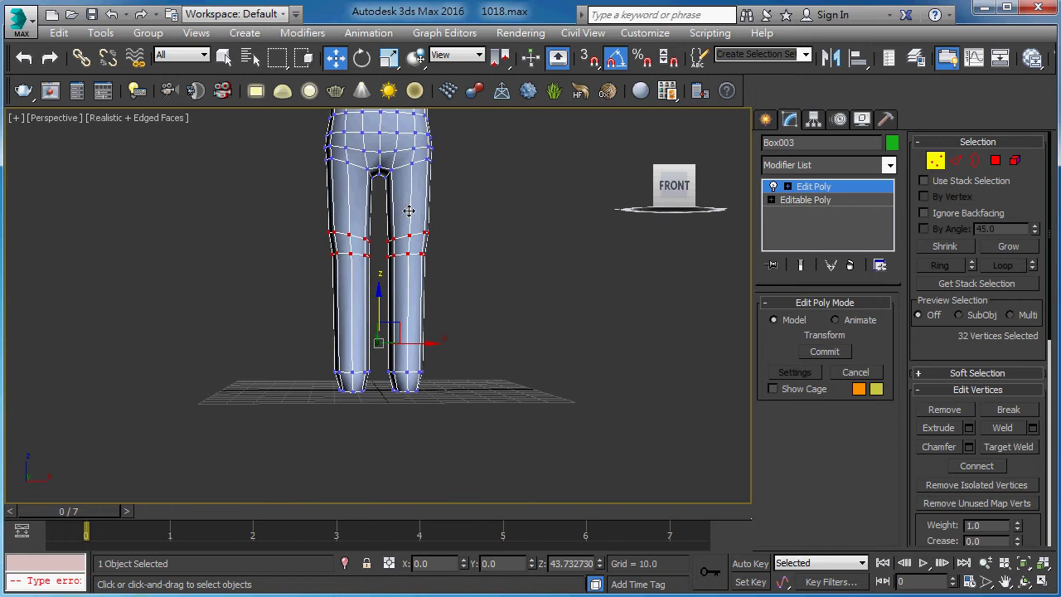
pyautogui.press('F3')
pyautogui.moveTo(461, 279)
pyautogui.mouseDown()
pyautogui.moveTo(289, 249)
pyautogui.moveTo(301, 249)
pyautogui.mouseUp()
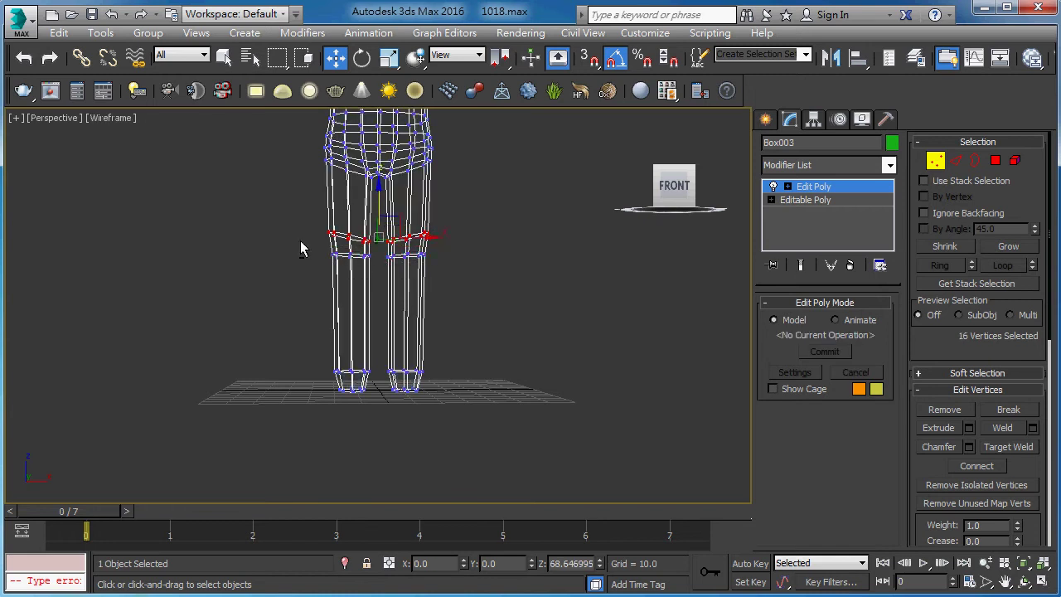
pyautogui.press('F3')
pyautogui.moveTo(375, 198); pyautogui.dragTo(380, 167)
# Select the upper-thigh vertex ring and orbit to view the legs from the side.
pyautogui.keyDown('alt'); pyautogui.moveTo(380, 167); pyautogui.dragTo(365, 226, button='middle'); pyautogui.keyUp('alt')
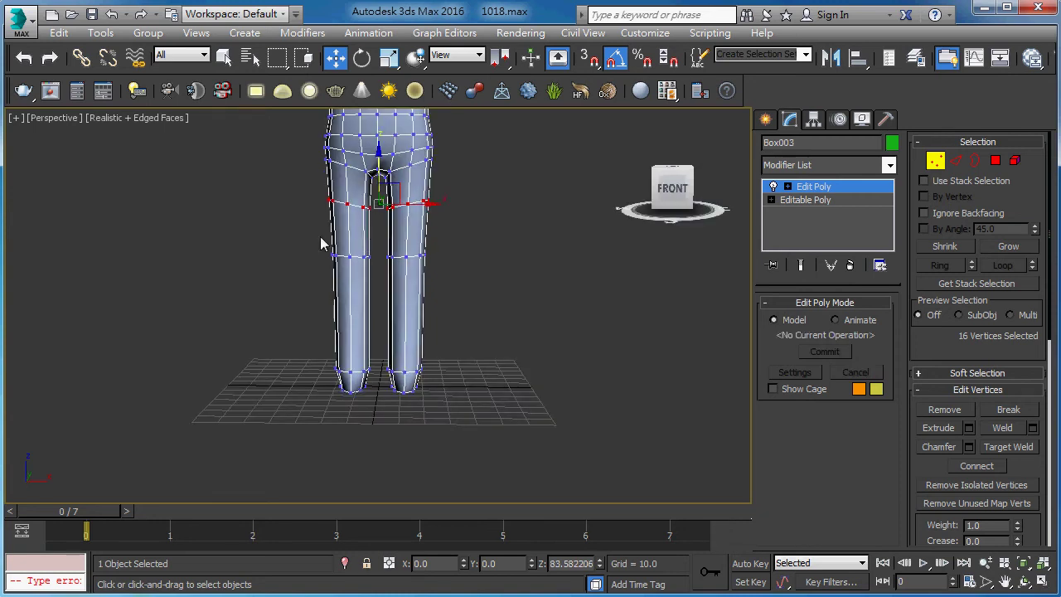
pyautogui.press('F3')
pyautogui.moveTo(484, 279); pyautogui.dragTo(484, 279)
pyautogui.press('F3')
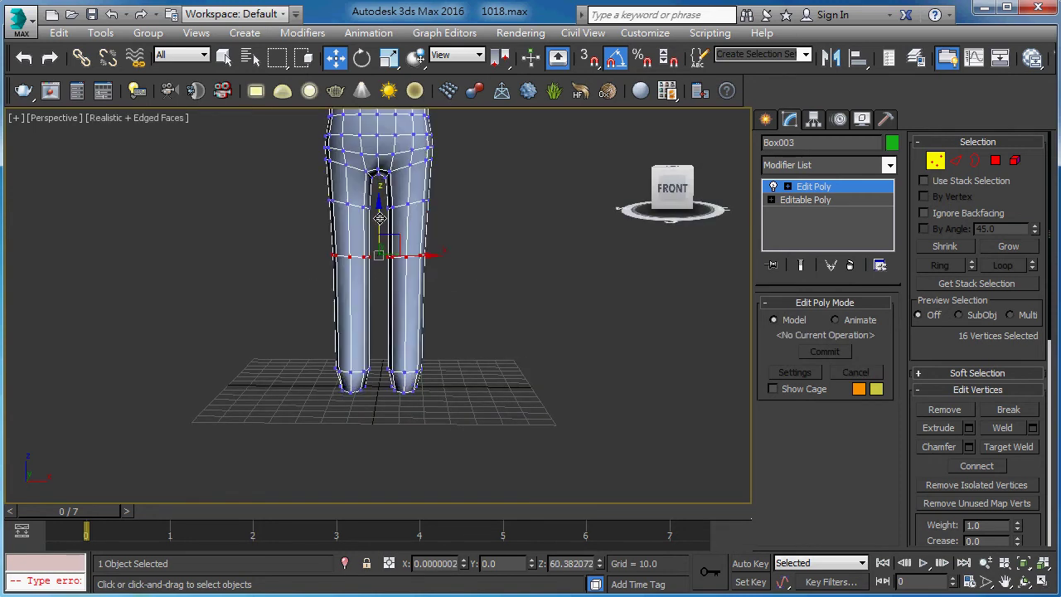
pyautogui.moveTo(379, 218)
pyautogui.keyDown('alt'); pyautogui.mouseDown(button='middle')
pyautogui.moveTo(546, 233)
pyautogui.moveTo(397, 280)
pyautogui.moveTo(451, 321)
pyautogui.mouseUp(button='middle'); pyautogui.keyUp('alt')
pyautogui.press('F3')
pyautogui.scroll(3, 397, 280)
pyautogui.press('F3')
pyautogui.scroll(-5, 397, 280)
pyautogui.scroll(2, 398, 282)
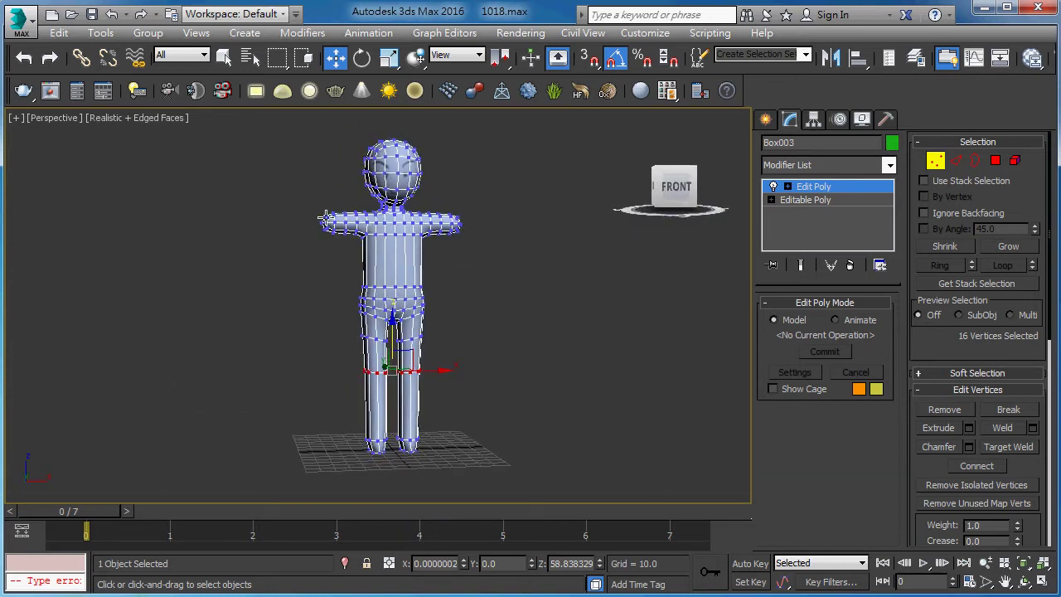
pyautogui.scroll(3, 325, 217)
# Select the left arm's end vertices and stretch them outward along X.
pyautogui.keyDown('alt'); pyautogui.moveTo(346, 241); pyautogui.dragTo(331, 247, button='middle'); pyautogui.keyUp('alt')
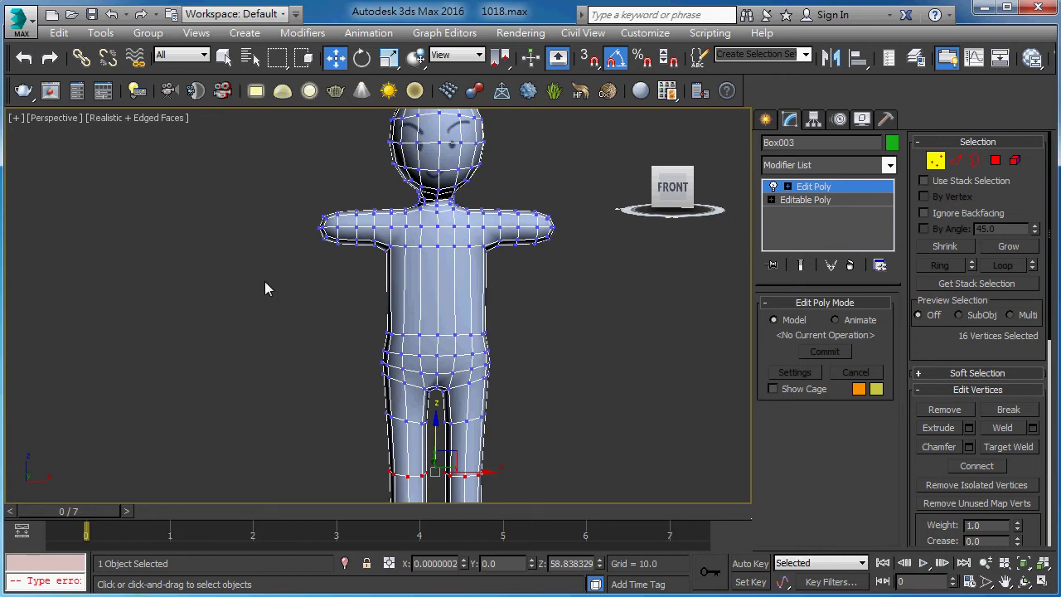
pyautogui.moveTo(264, 281); pyautogui.dragTo(363, 167)
pyautogui.press('F3')
pyautogui.moveTo(369, 162); pyautogui.dragTo(369, 162)
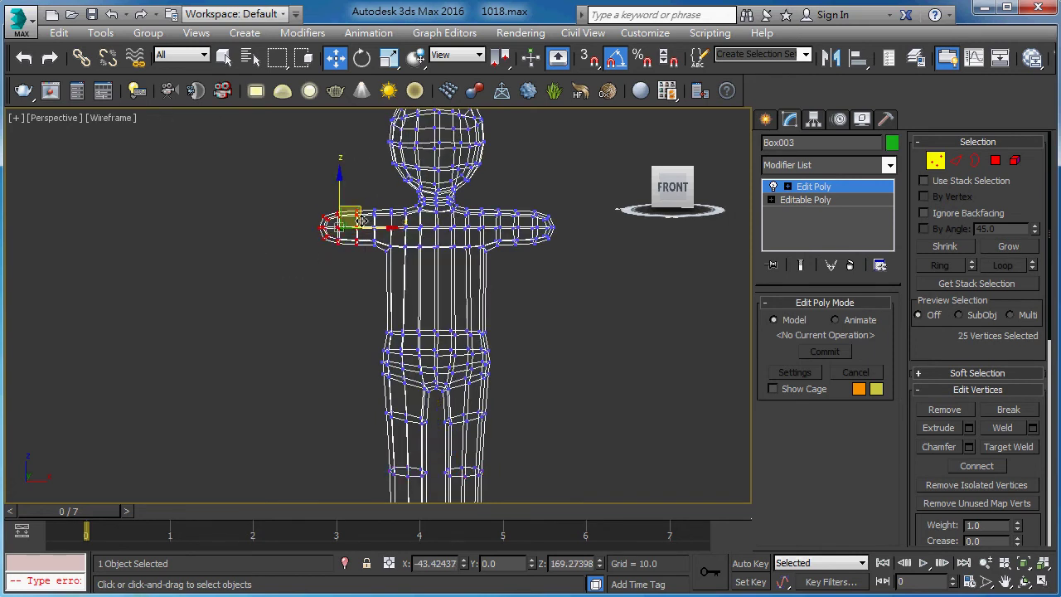
pyautogui.moveTo(358, 227); pyautogui.dragTo(429, 267, button='middle')
pyautogui.press('F3')
pyautogui.moveTo(429, 271); pyautogui.dragTo(380, 318)
pyautogui.press('F3')
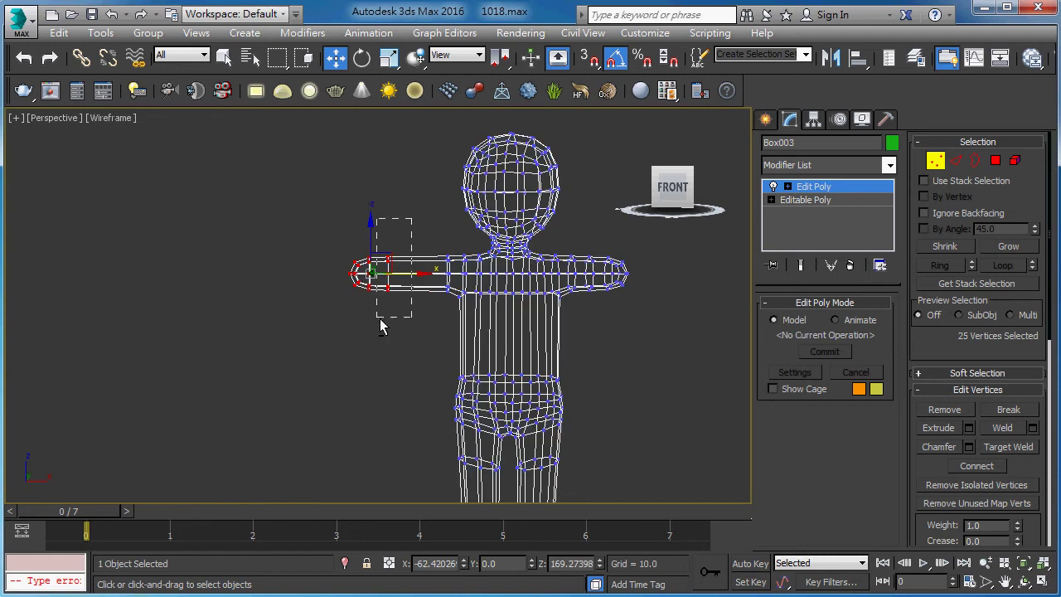
pyautogui.press('F3')
pyautogui.moveTo(406, 277); pyautogui.dragTo(343, 286)
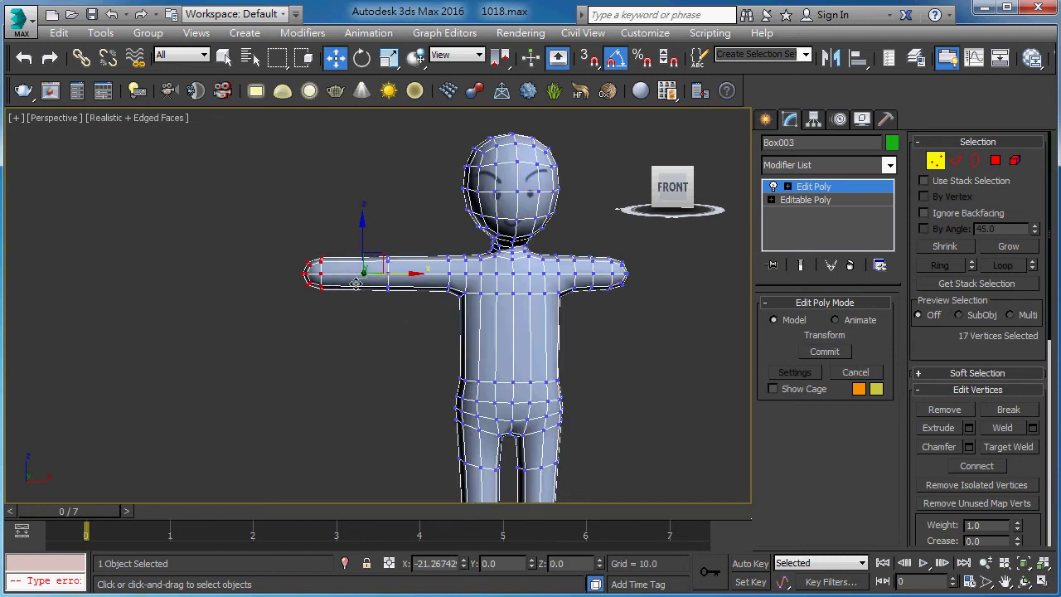
# Reselect the arm-end vertices, push them further out, then deselect.
pyautogui.press('F3')
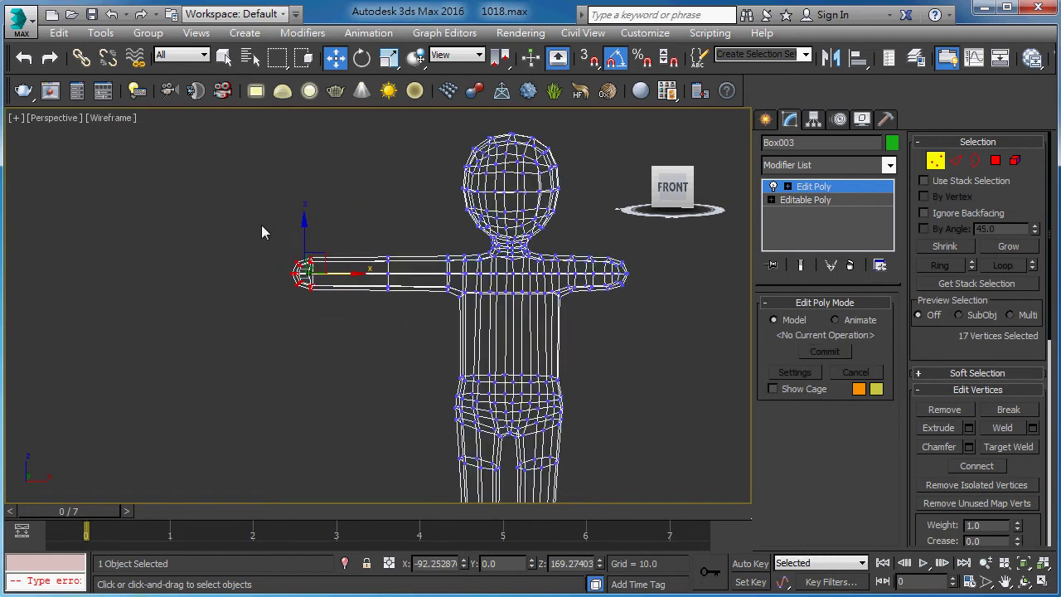
pyautogui.press('F3')
pyautogui.moveTo(250, 220); pyautogui.dragTo(407, 310)
pyautogui.press('F3')
pyautogui.press('F3')
pyautogui.moveTo(378, 274); pyautogui.dragTo(365, 276)
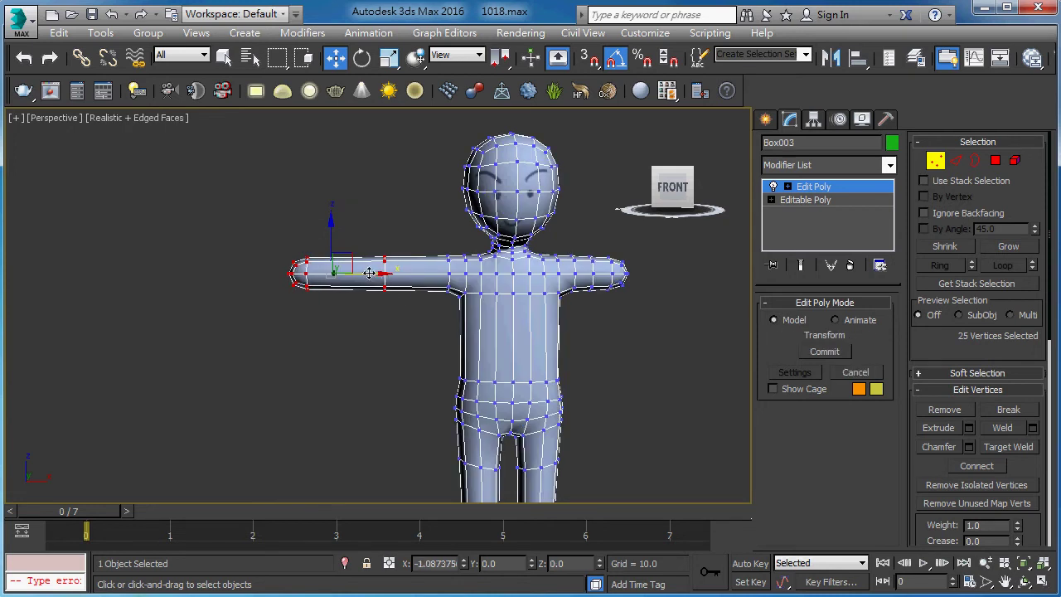
pyautogui.click(405, 223)
pyautogui.scroll(-2, 406, 223)
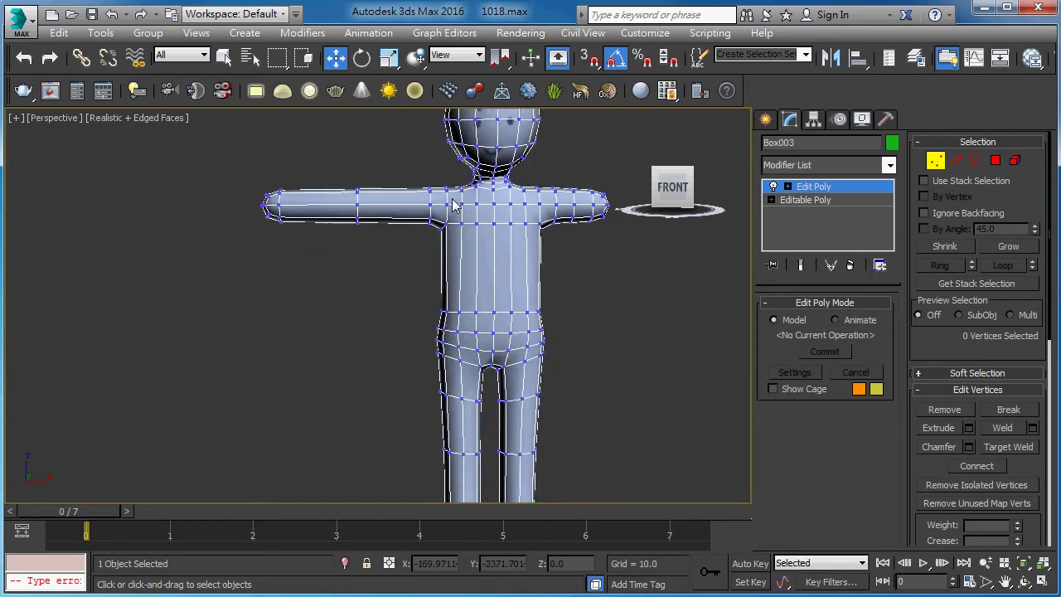
pyautogui.scroll(-1, 414, 222)
pyautogui.scroll(-2, 431, 222)
pyautogui.scroll(-1, 440, 224)
pyautogui.scroll(-1, 422, 265)
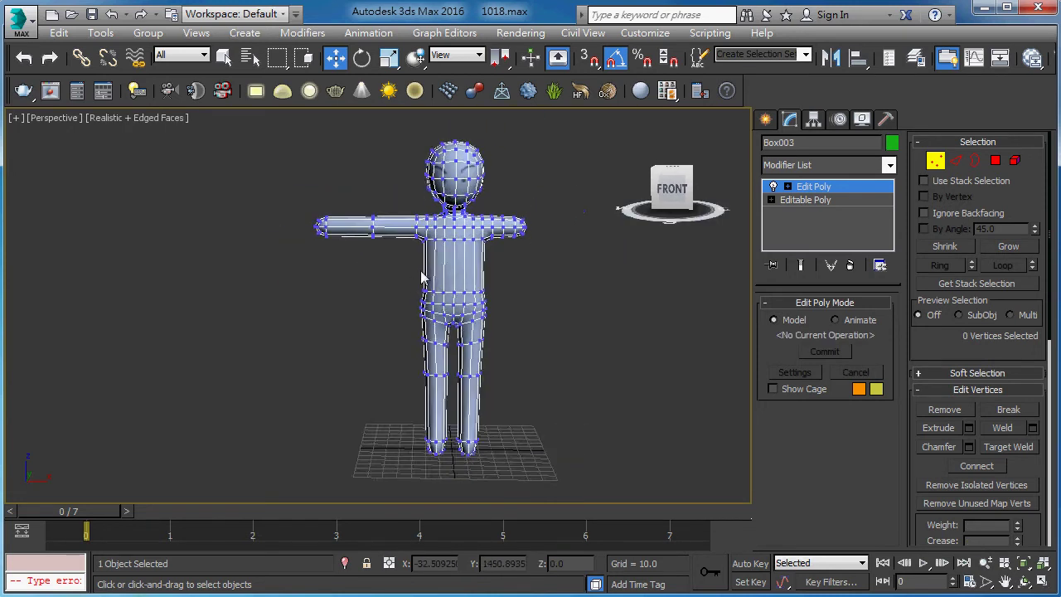
pyautogui.scroll(4, 443, 257)
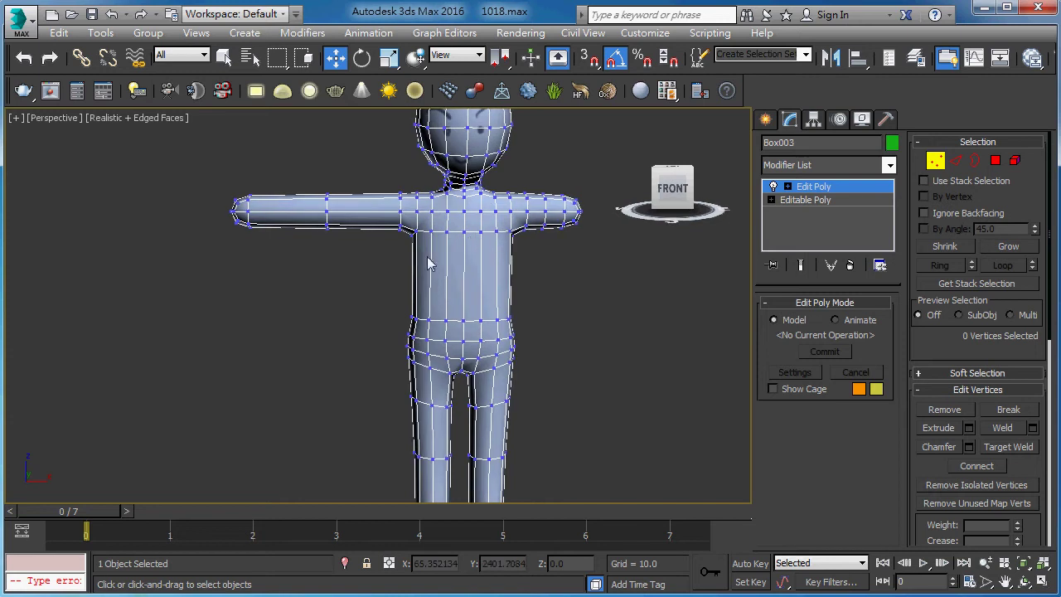
pyautogui.press('F3')
pyautogui.moveTo(402, 275); pyautogui.dragTo(339, 324, button='middle')
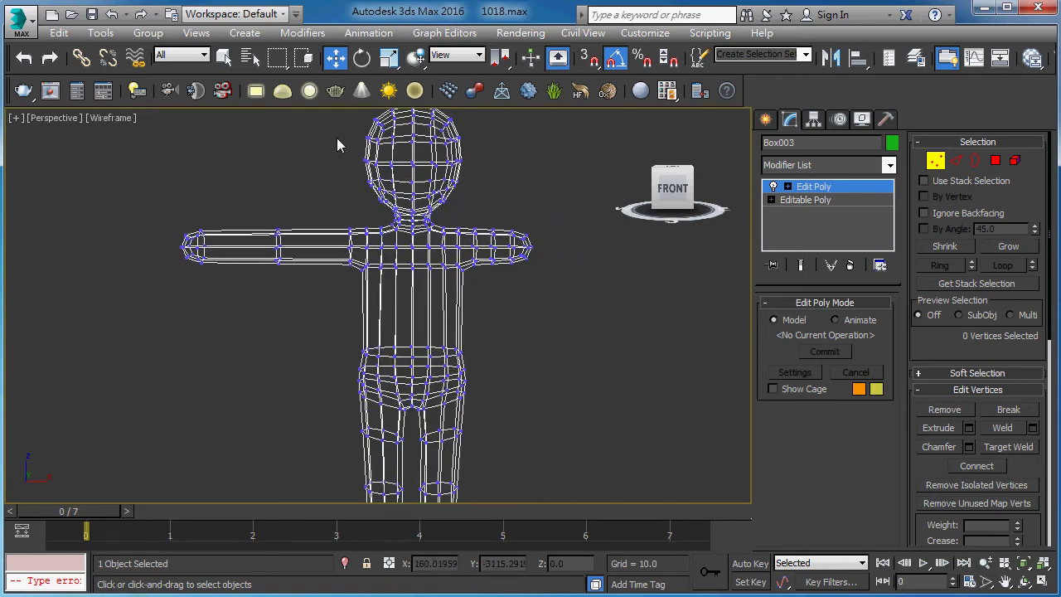
pyautogui.moveTo(442, 308)
pyautogui.keyDown('alt'); pyautogui.mouseDown(button='middle')
pyautogui.moveTo(450, 276)
pyautogui.moveTo(445, 296)
pyautogui.moveTo(365, 292)
pyautogui.mouseUp(button='middle'); pyautogui.keyUp('alt')
pyautogui.press('F3')
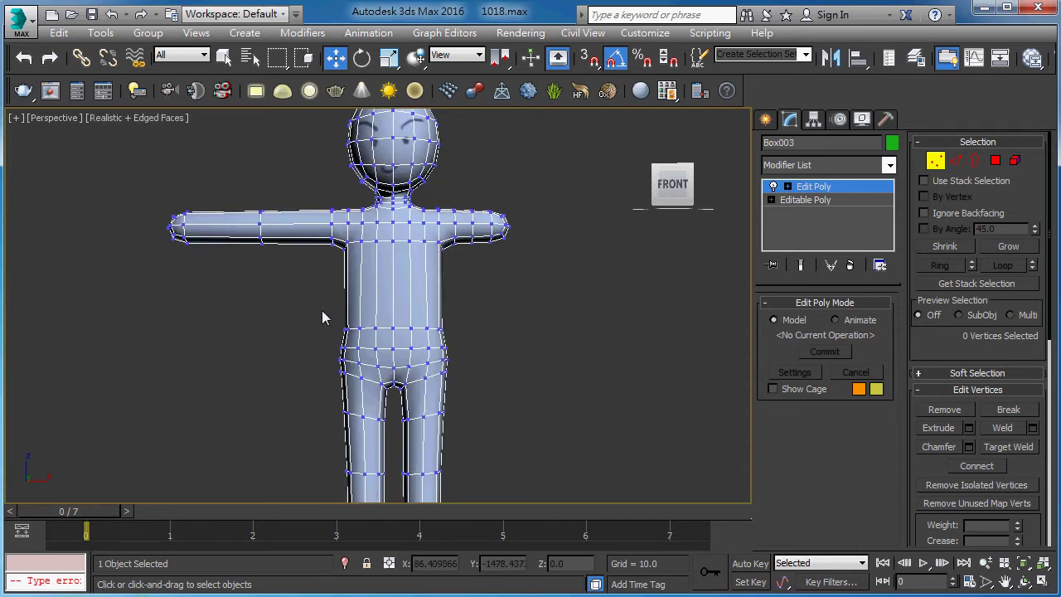
pyautogui.press('F3')
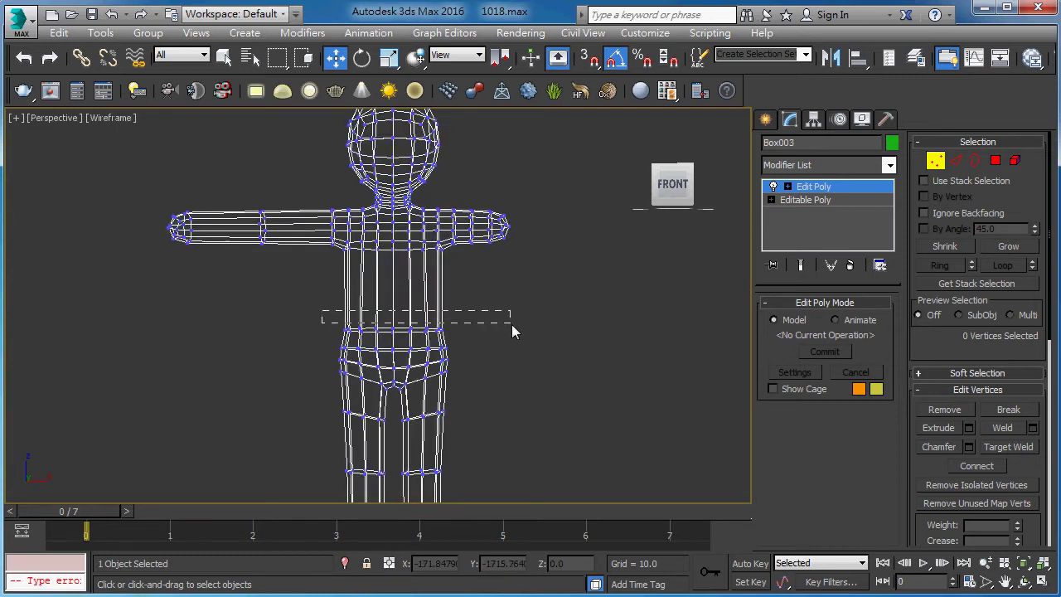
pyautogui.moveTo(512, 324); pyautogui.dragTo(512, 339)
pyautogui.moveTo(405, 287); pyautogui.dragTo(407, 253)
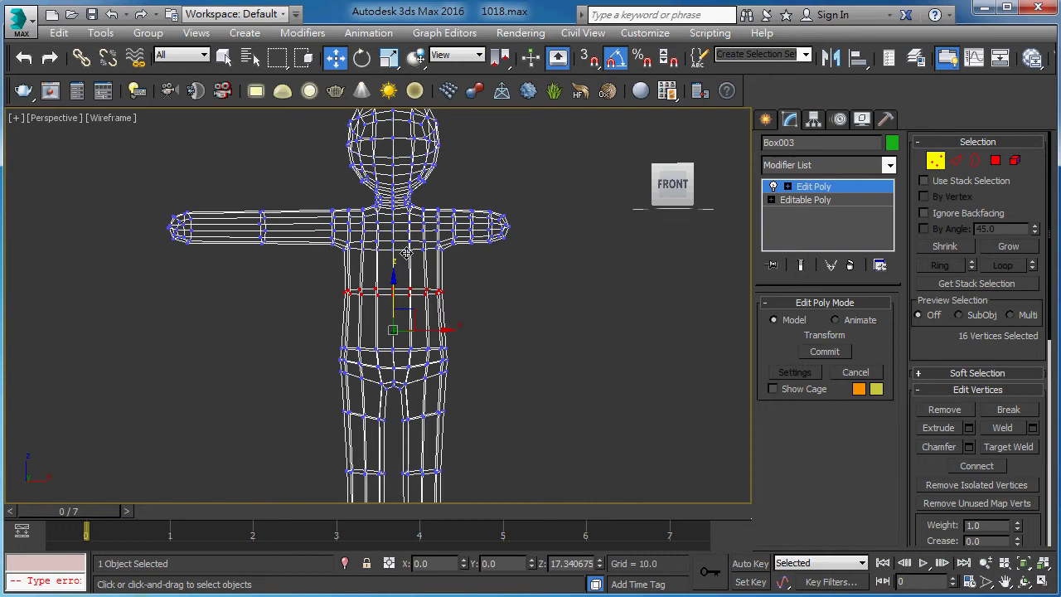
pyautogui.hotkey('ctrl', 'z')
pyautogui.press('F3')
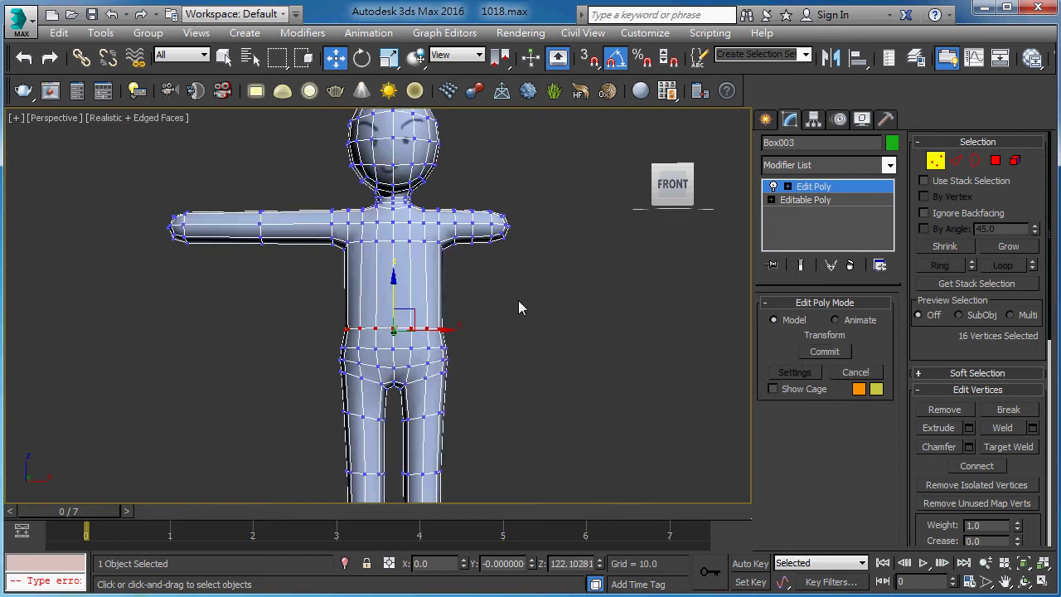
pyautogui.click(519, 302)
pyautogui.press('F3')
pyautogui.keyDown('alt'); pyautogui.moveTo(428, 298); pyautogui.dragTo(423, 306, button='middle'); pyautogui.keyUp('alt')
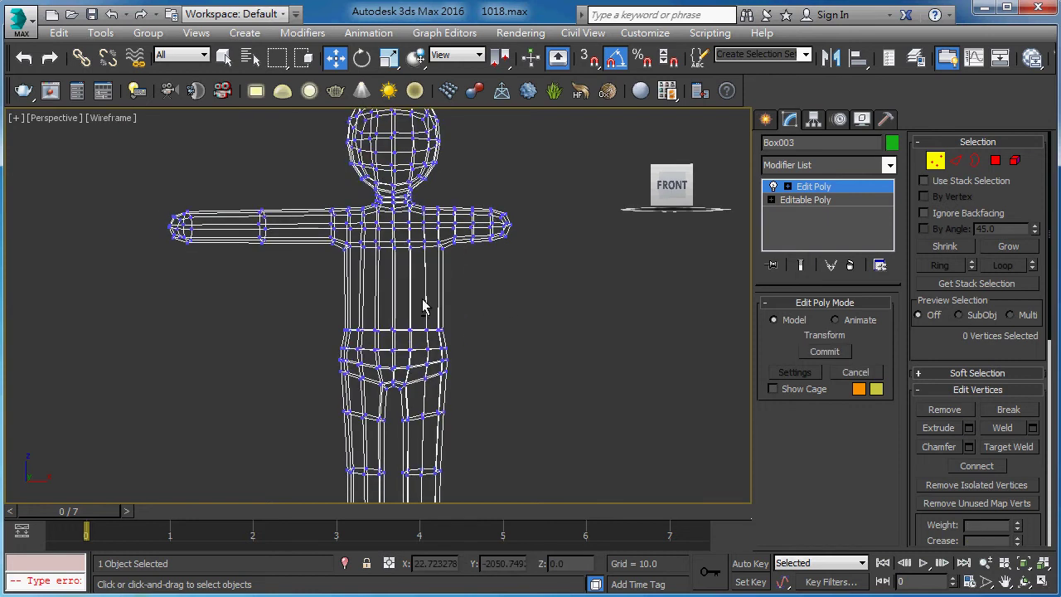
pyautogui.press('F3')
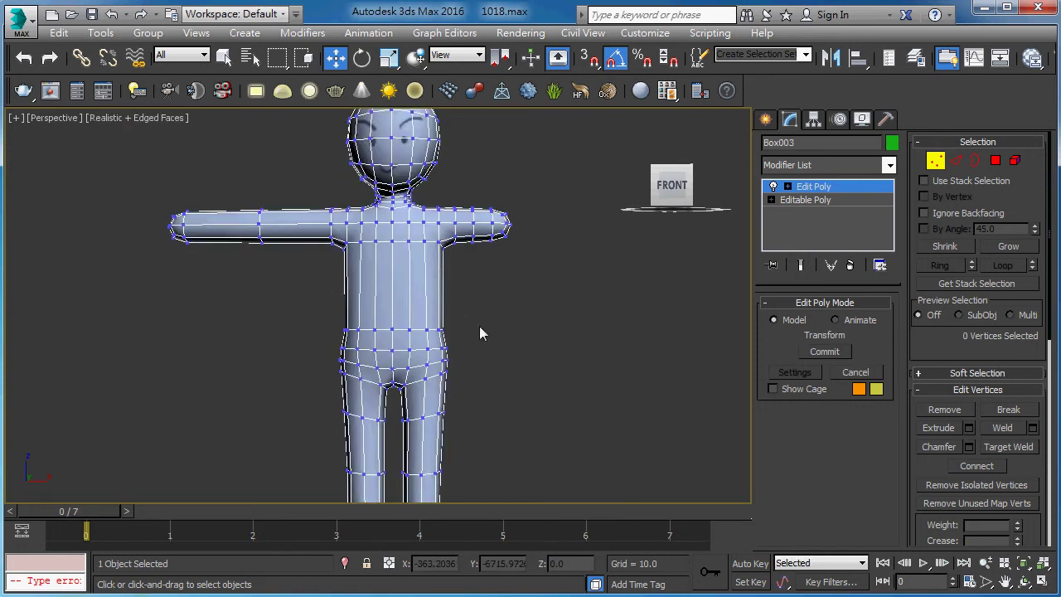
pyautogui.moveTo(457, 364)
pyautogui.keyDown('alt'); pyautogui.mouseDown(button='middle')
pyautogui.moveTo(783, 313)
pyautogui.moveTo(584, 342)
pyautogui.moveTo(457, 384)
pyautogui.mouseUp(button='middle'); pyautogui.keyUp('alt')
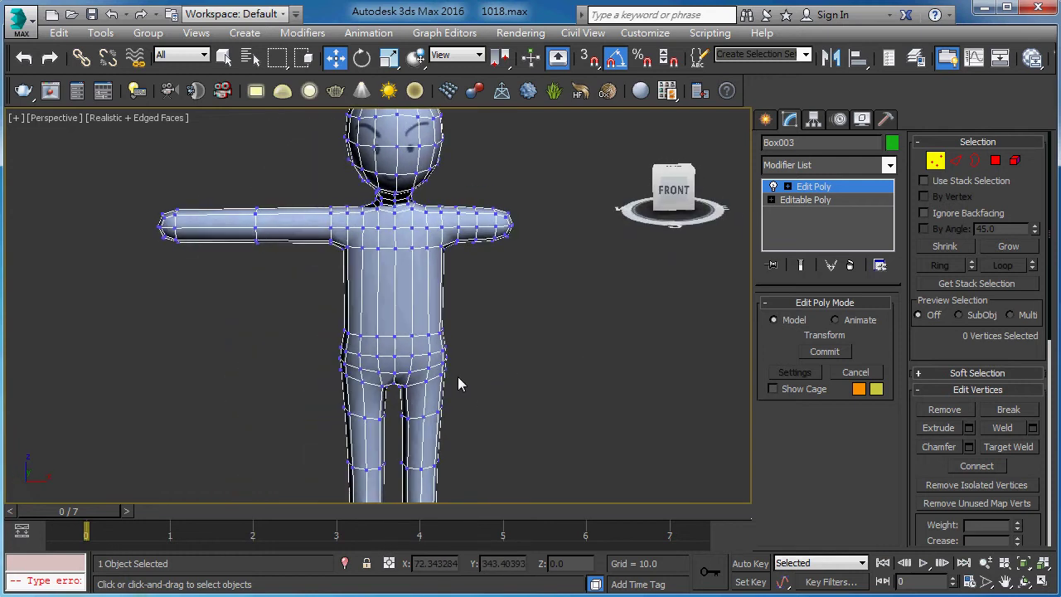
pyautogui.moveTo(335, 340)
pyautogui.keyDown('alt'); pyautogui.mouseDown(button='middle')
pyautogui.moveTo(346, 304)
pyautogui.moveTo(339, 312)
pyautogui.mouseUp(button='middle'); pyautogui.keyUp('alt')
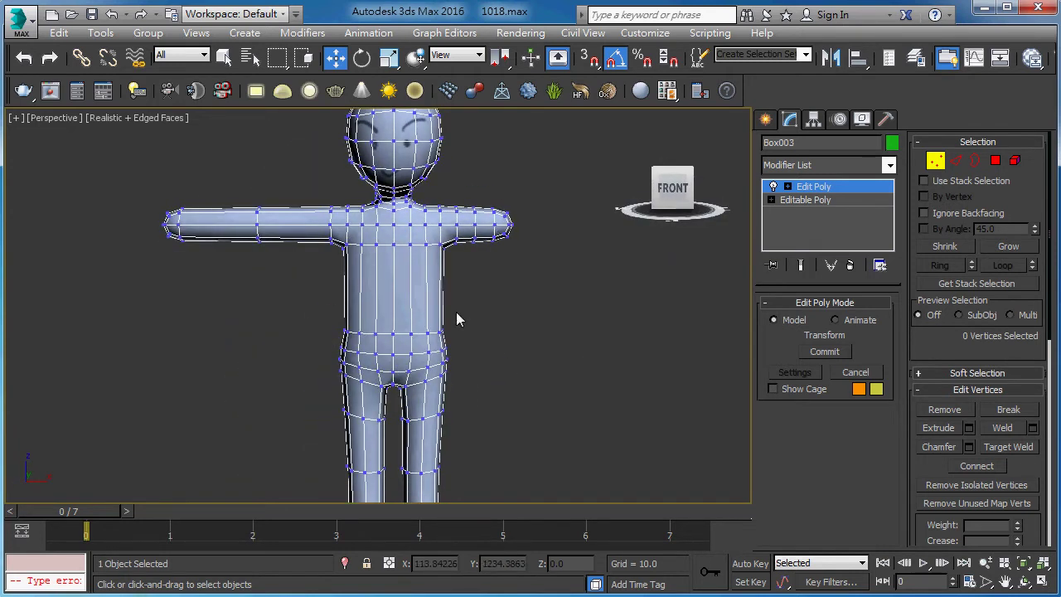
pyautogui.moveTo(455, 315)
pyautogui.keyDown('alt'); pyautogui.mouseDown(button='middle')
pyautogui.moveTo(443, 240)
pyautogui.moveTo(439, 259)
pyautogui.moveTo(475, 257)
pyautogui.moveTo(451, 254)
pyautogui.mouseUp(button='middle'); pyautogui.keyUp('alt')
# Scale the left upper-thigh vertex ring to about 115% to fill out the thigh.
pyautogui.scroll(-3, 439, 259)
pyautogui.scroll(3, 438, 225)
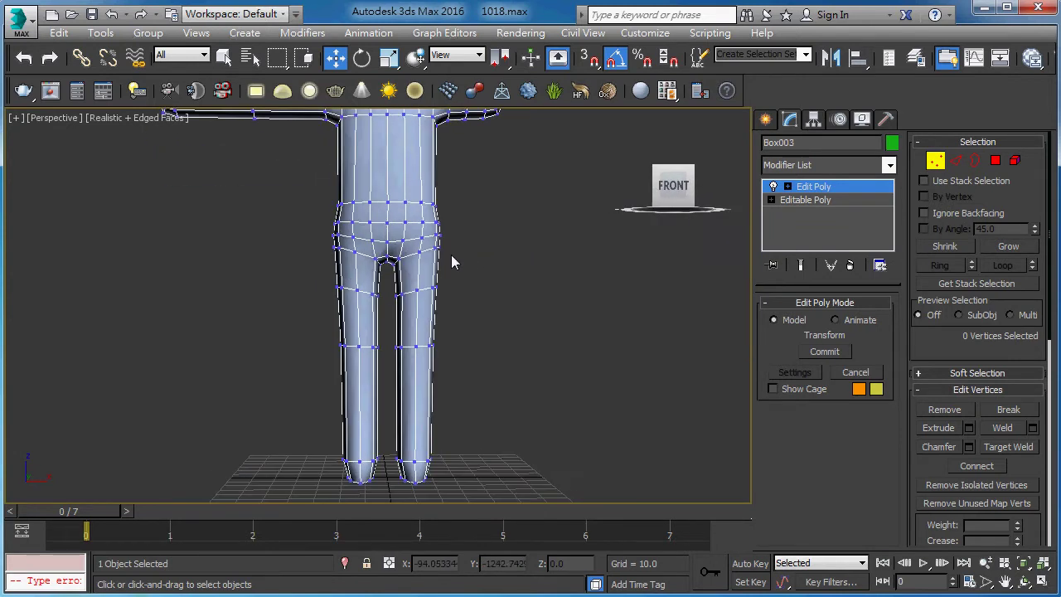
pyautogui.scroll(3, 451, 255)
pyautogui.scroll(2, 415, 282)
pyautogui.scroll(-1, 345, 368)
pyautogui.press('F3')
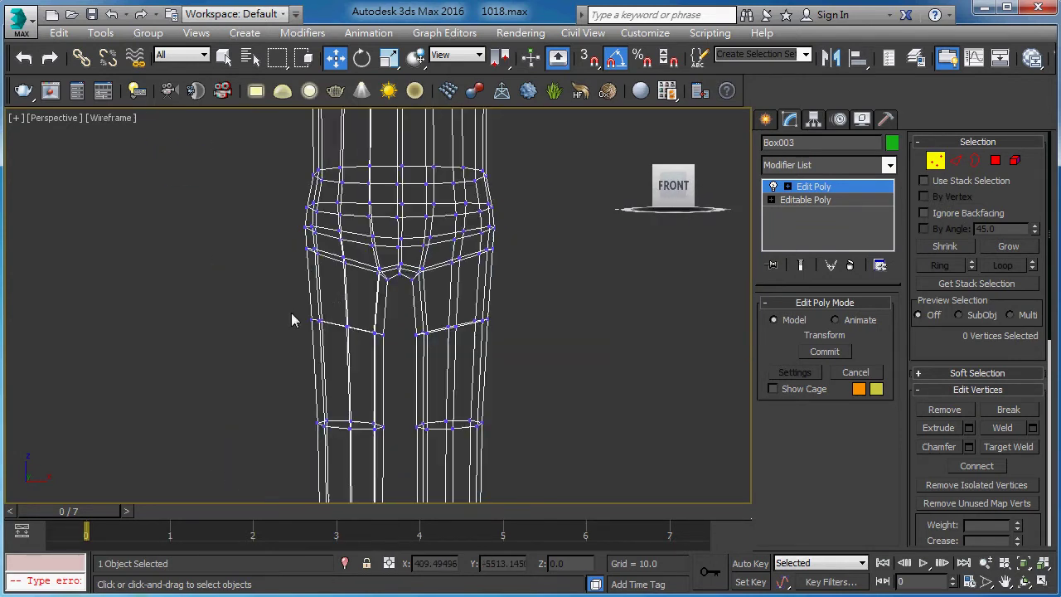
pyautogui.moveTo(406, 365); pyautogui.dragTo(398, 365)
pyautogui.press('r')
pyautogui.press('F3')
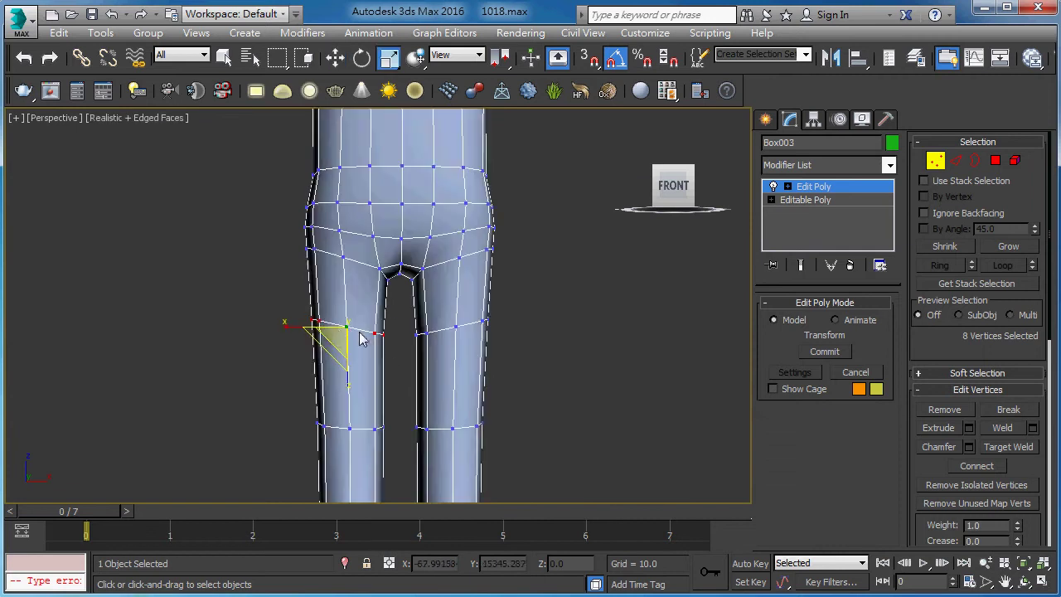
pyautogui.moveTo(340, 332); pyautogui.dragTo(345, 326)
pyautogui.press('F3')
pyautogui.press('F3')
# Switch to Edge mode and select the vertical edges of the upper torso.
pyautogui.scroll(-5, 345, 326)
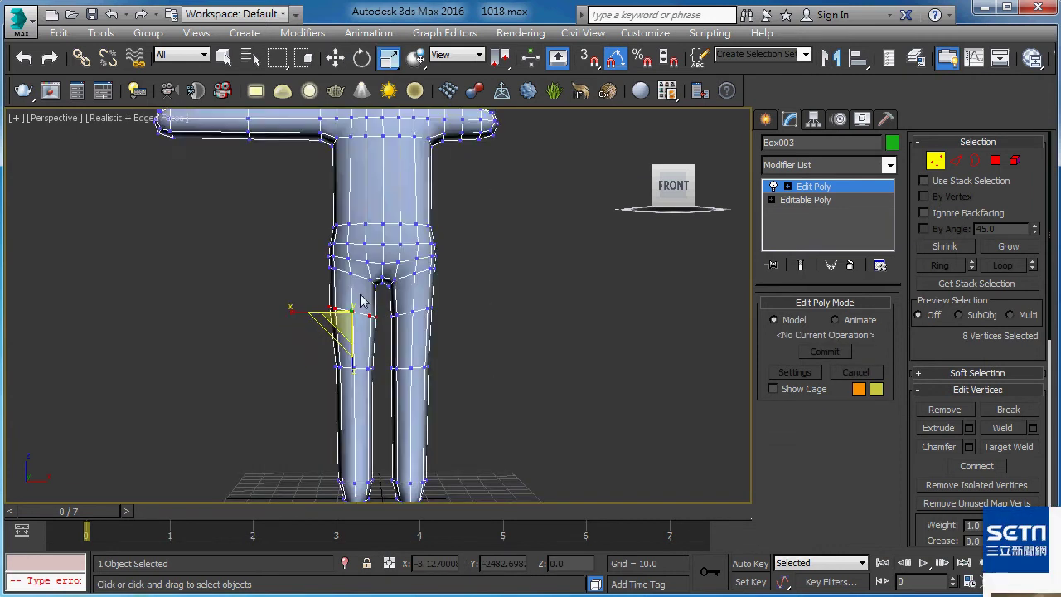
pyautogui.moveTo(358, 267)
pyautogui.mouseDown(button='middle')
pyautogui.moveTo(358, 349)
pyautogui.moveTo(403, 304)
pyautogui.moveTo(407, 279)
pyautogui.moveTo(373, 325)
pyautogui.mouseUp(button='middle')
pyautogui.moveTo(414, 281); pyautogui.dragTo(412, 300, button='middle')
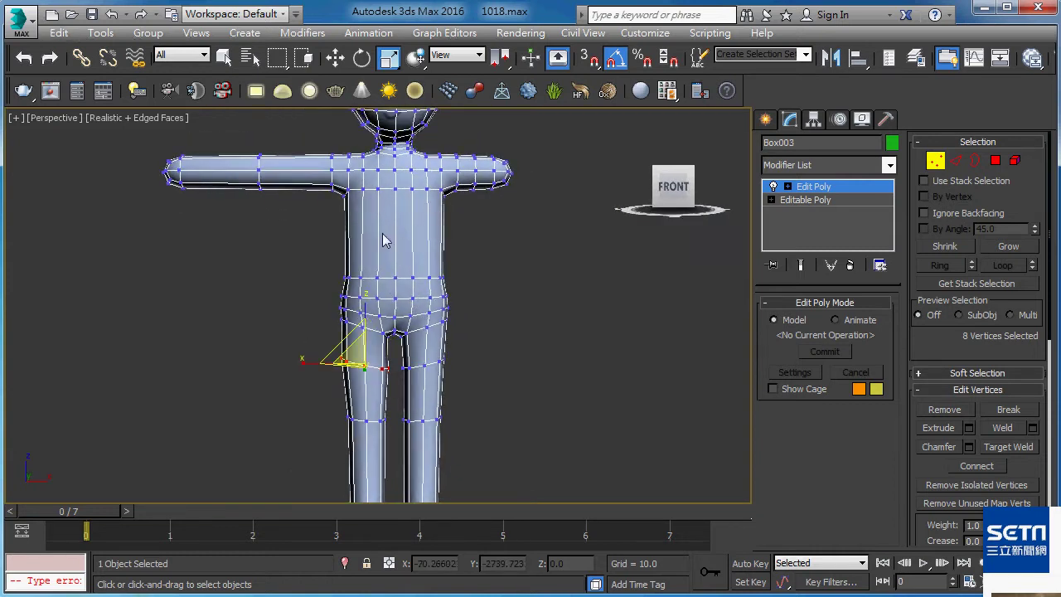
pyautogui.press('F3')
pyautogui.press('F3')
pyautogui.press('2')
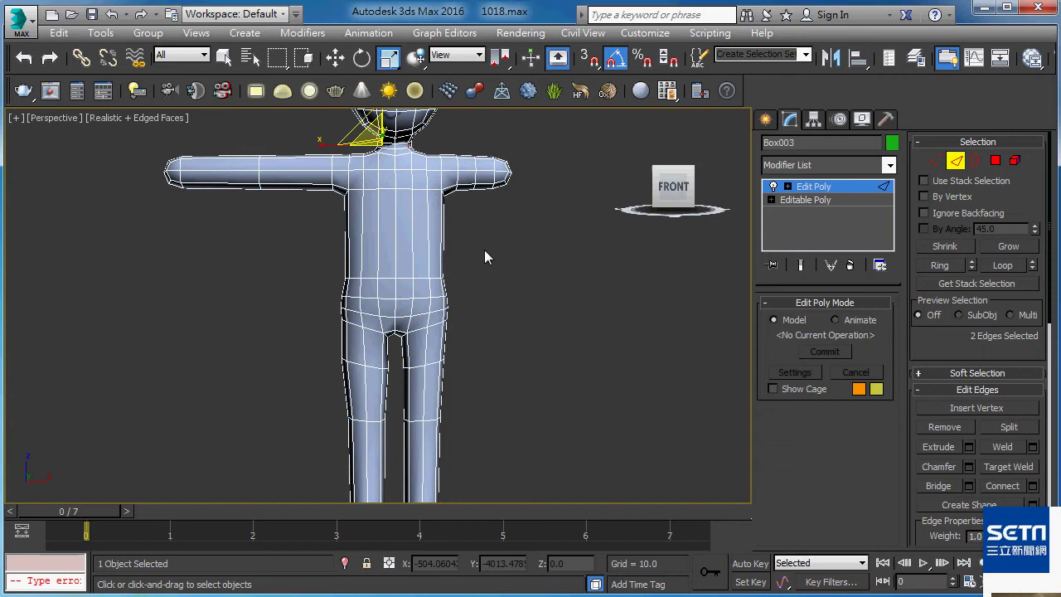
pyautogui.press('F3')
pyautogui.moveTo(479, 244); pyautogui.dragTo(272, 223)
# Connect a horizontal edge loop across the chest and pull it slightly narrower.
pyautogui.press('F3')
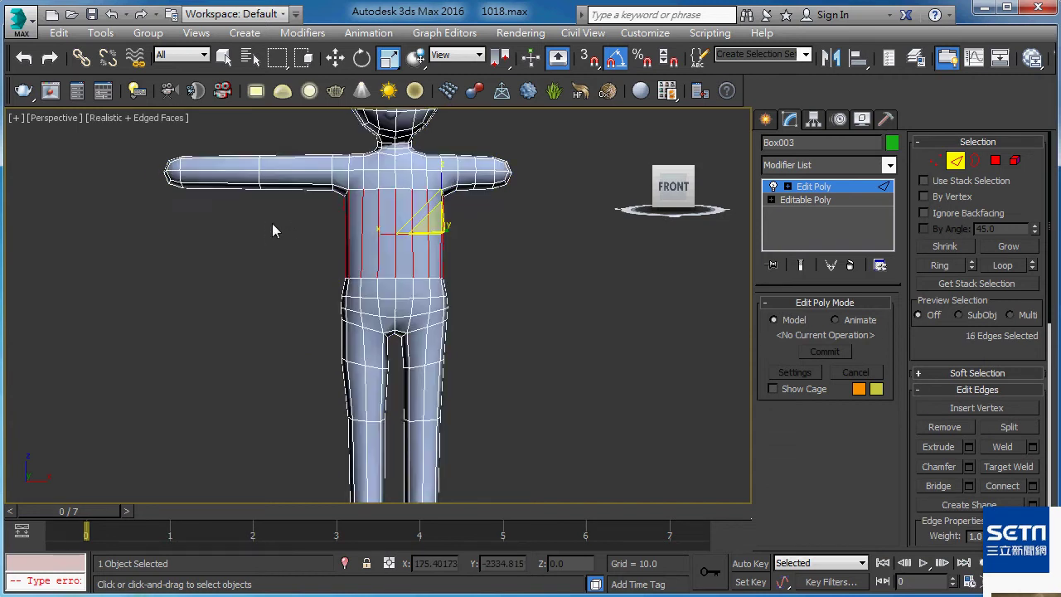
pyautogui.moveTo(296, 222)
pyautogui.keyDown('alt'); pyautogui.mouseDown(button='middle')
pyautogui.moveTo(356, 234)
pyautogui.moveTo(317, 243)
pyautogui.moveTo(327, 234)
pyautogui.mouseUp(button='middle'); pyautogui.keyUp('alt')
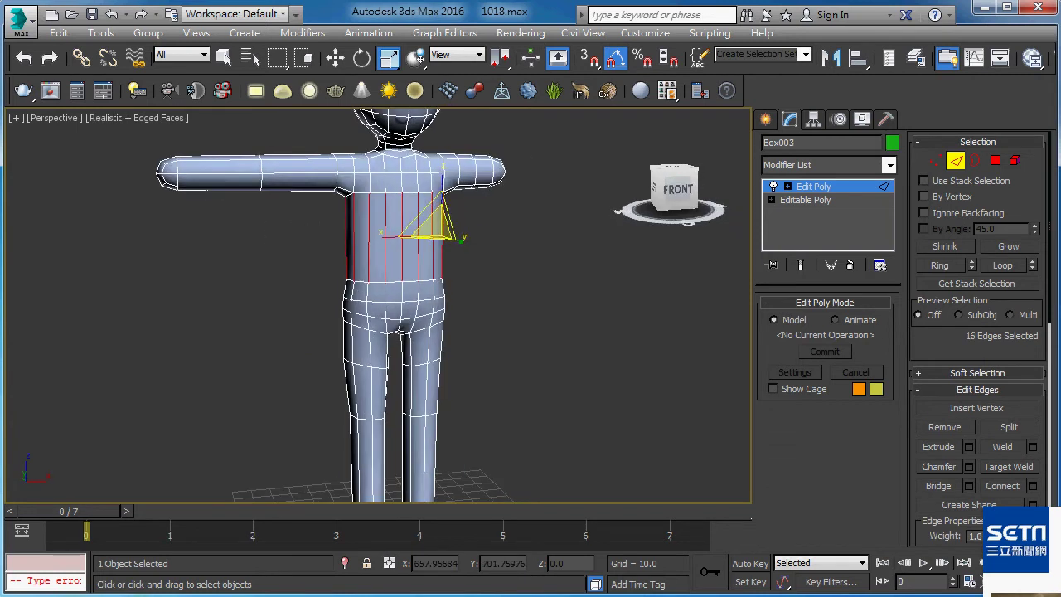
pyautogui.click(1005, 486)
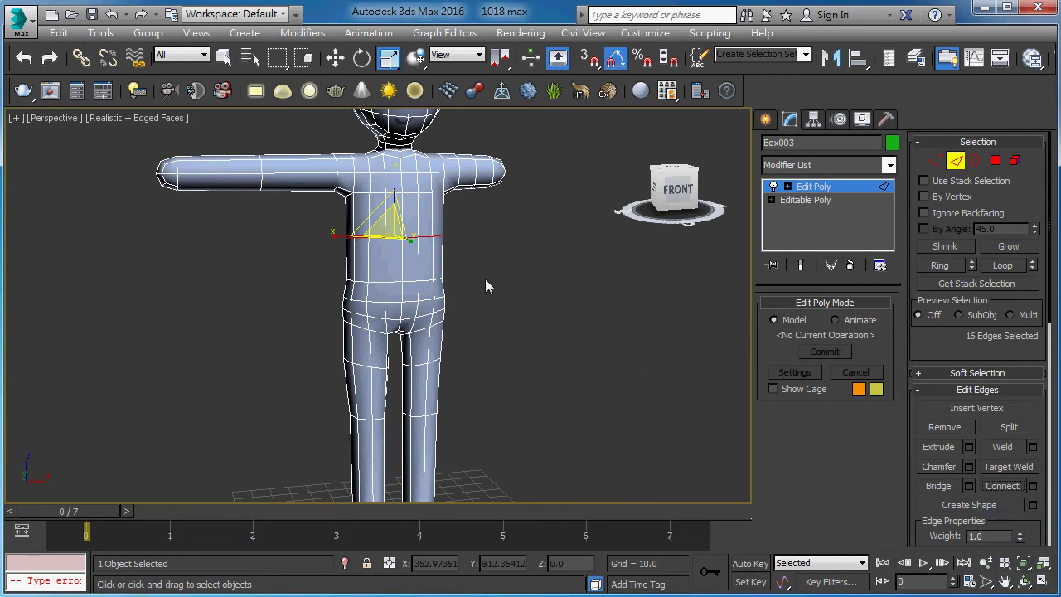
pyautogui.moveTo(487, 282)
pyautogui.keyDown('alt'); pyautogui.mouseDown(button='middle')
pyautogui.moveTo(451, 278)
pyautogui.moveTo(552, 315)
pyautogui.mouseUp(button='middle'); pyautogui.keyUp('alt')
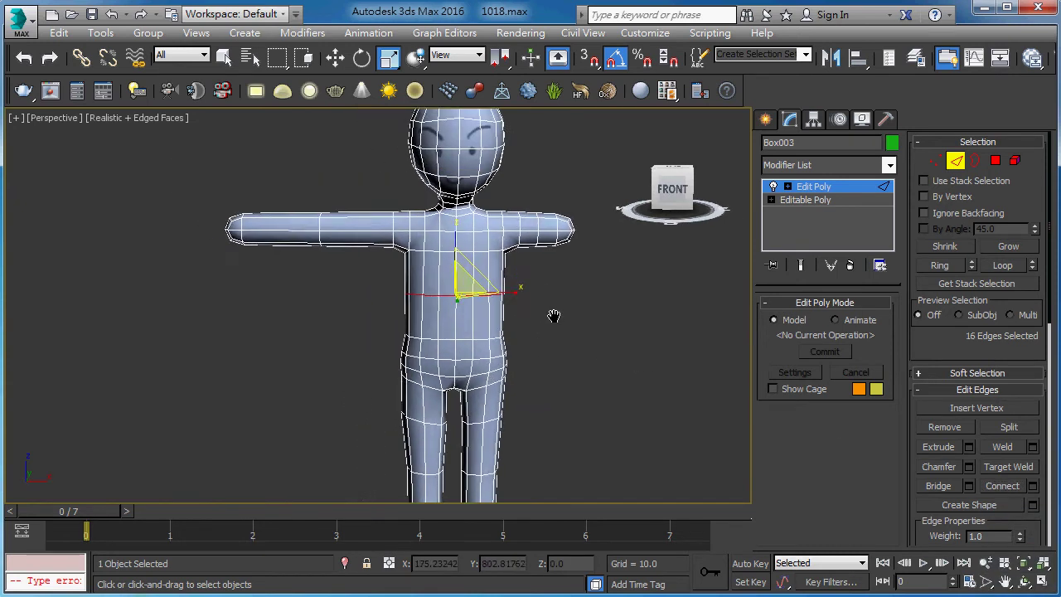
pyautogui.scroll(3, 555, 307)
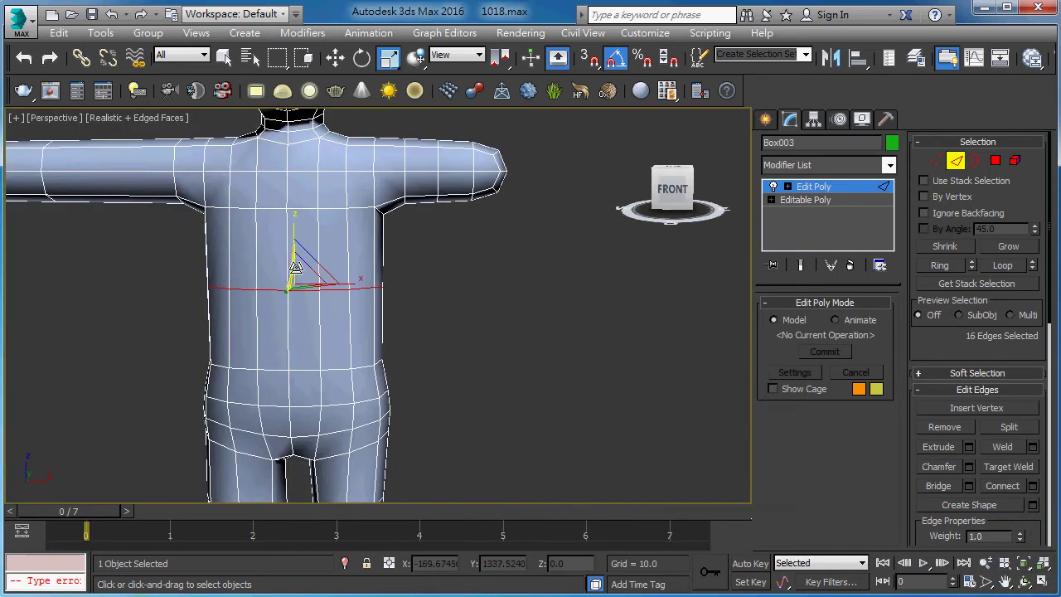
pyautogui.moveTo(303, 260); pyautogui.dragTo(304, 280)
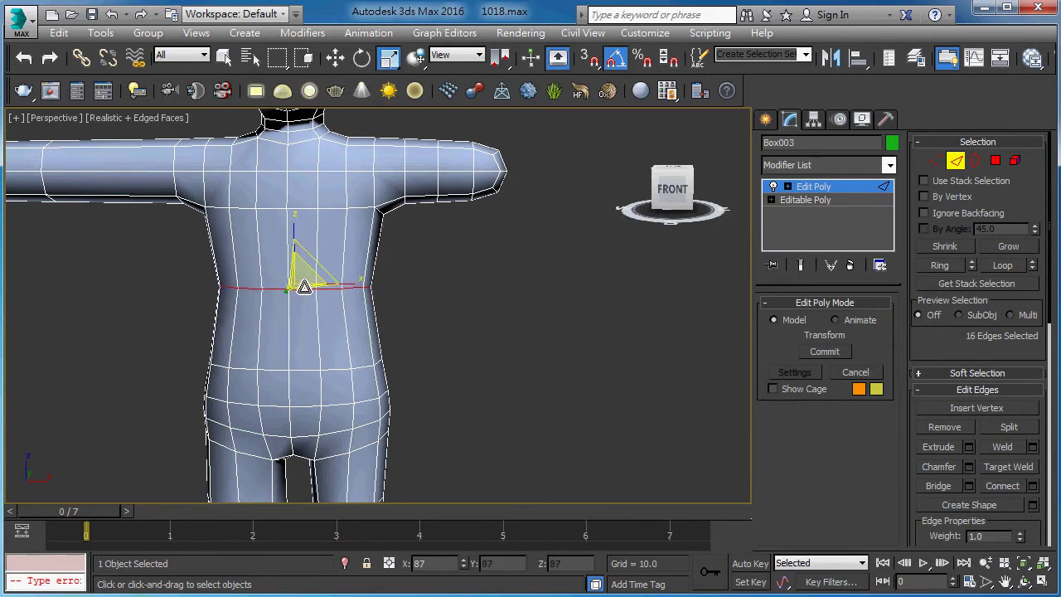
# Select the vertical torso edge ring, connect another loop, then undo it.
pyautogui.press('F3')
pyautogui.press('F3')
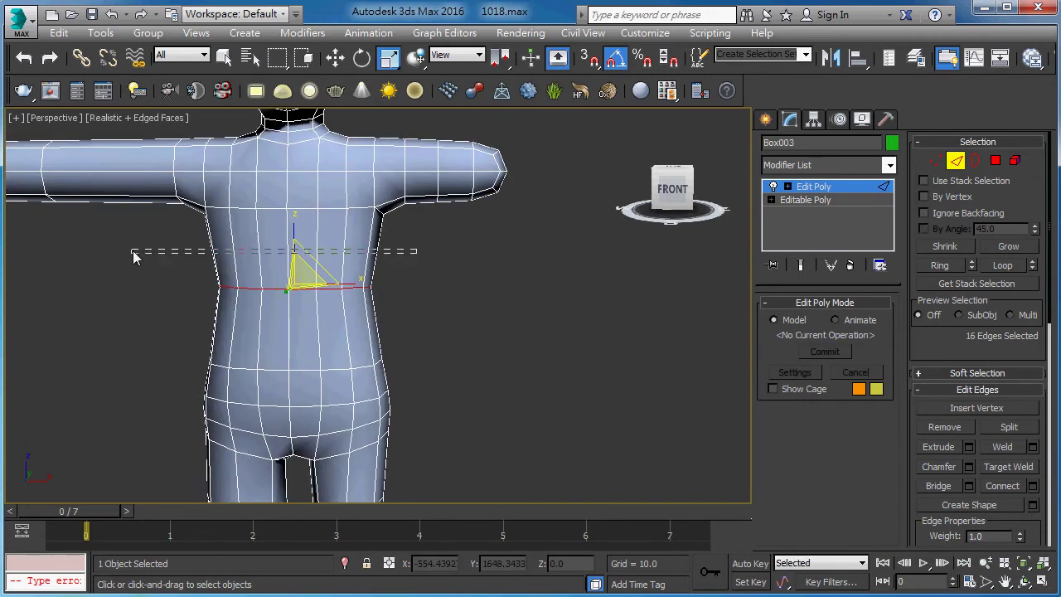
pyautogui.hotkey('alt', 'r')
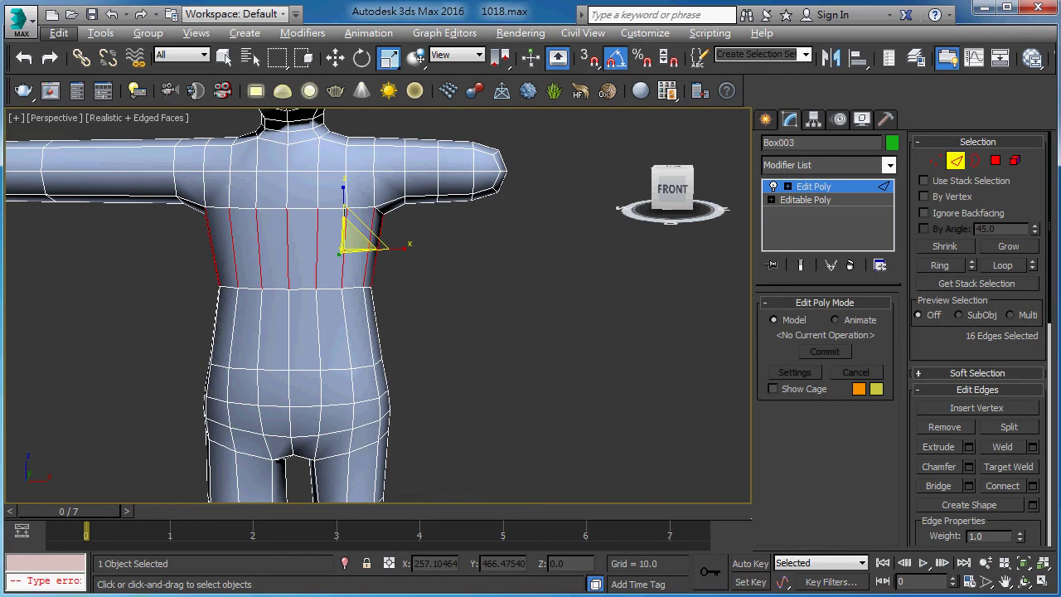
pyautogui.click(1003, 486)
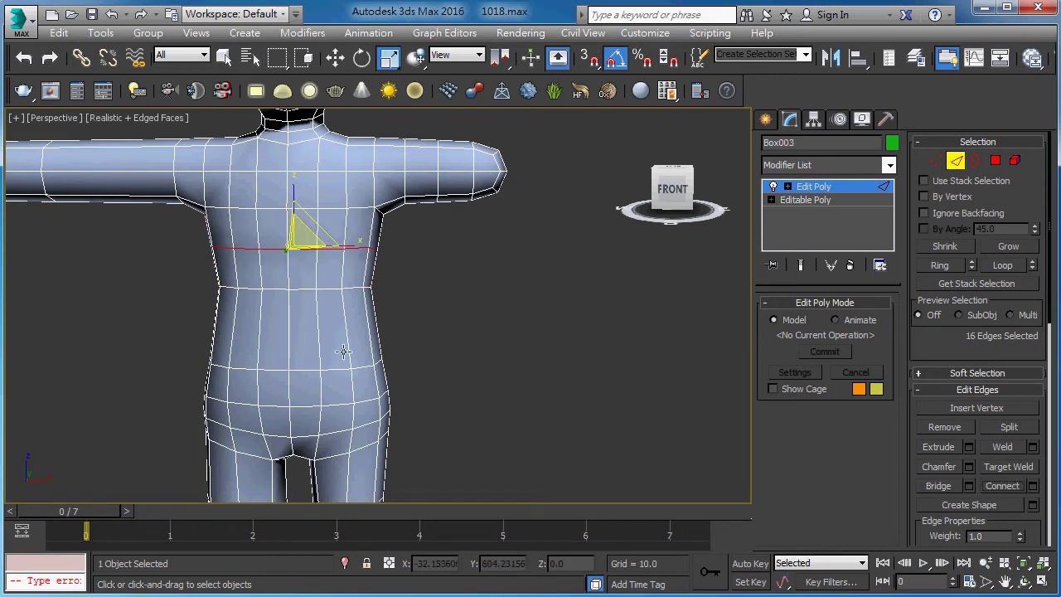
pyautogui.press('F3')
pyautogui.press('F3')
pyautogui.press('F3')
pyautogui.press('F3')
pyautogui.press('F3')
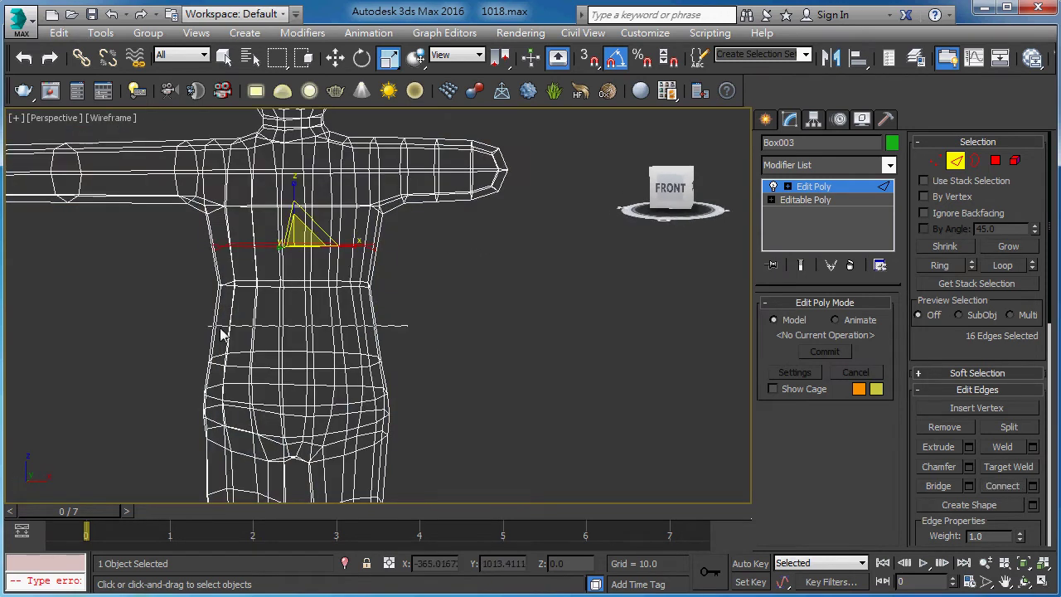
pyautogui.hotkey('ctrl', 'z')
pyautogui.press('F3')
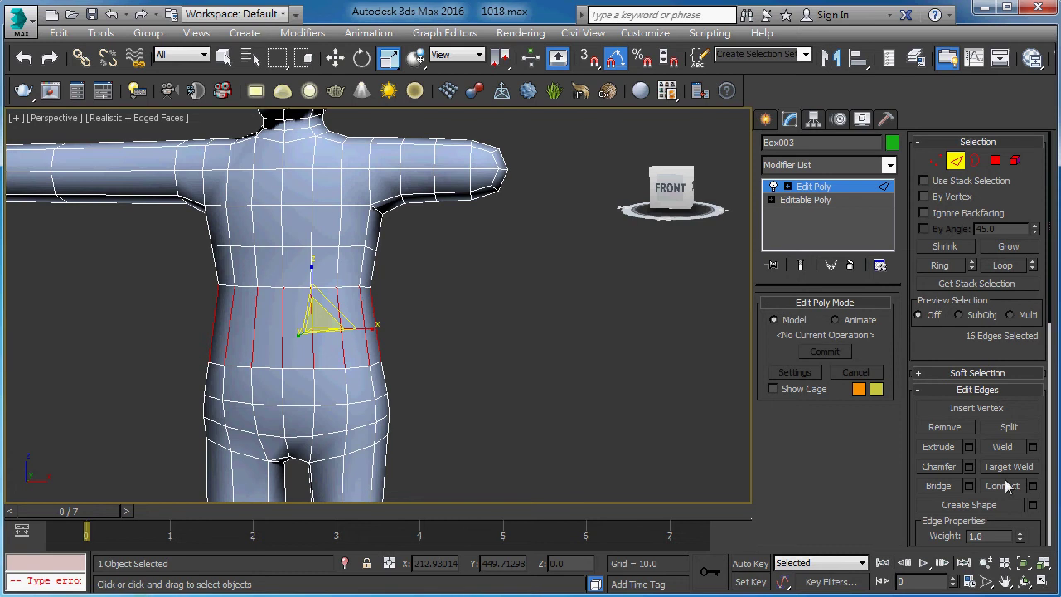
pyautogui.click(1004, 485)
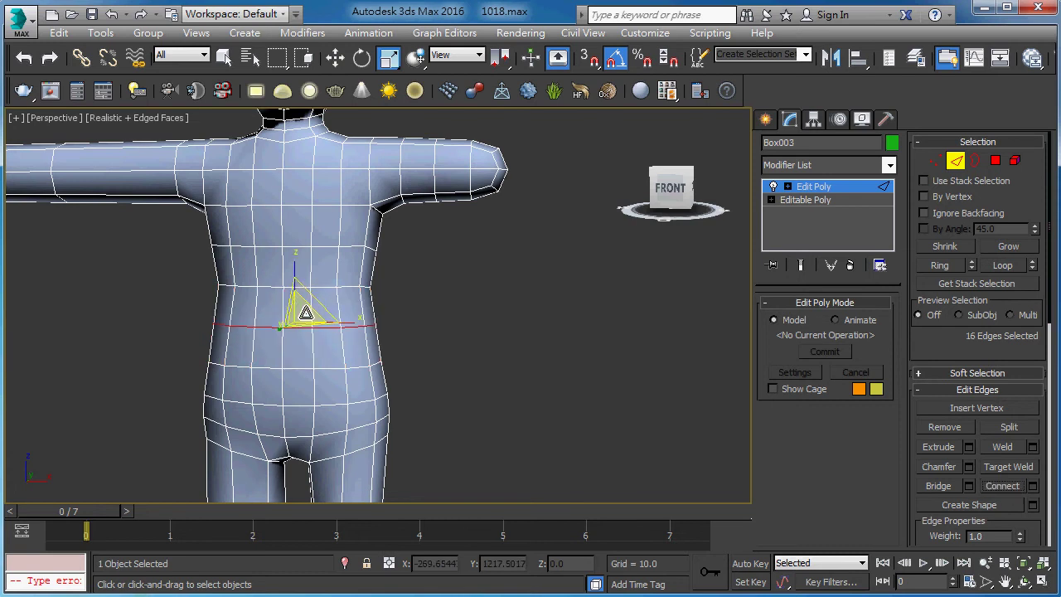
pyautogui.moveTo(304, 311)
pyautogui.keyDown('alt'); pyautogui.mouseDown(button='middle')
pyautogui.moveTo(235, 294)
pyautogui.moveTo(378, 303)
pyautogui.moveTo(439, 249)
pyautogui.moveTo(665, 235)
pyautogui.moveTo(421, 263)
pyautogui.moveTo(379, 334)
pyautogui.moveTo(445, 279)
pyautogui.moveTo(452, 343)
pyautogui.moveTo(464, 273)
pyautogui.moveTo(431, 290)
pyautogui.moveTo(441, 242)
pyautogui.mouseUp(button='middle'); pyautogui.keyUp('alt')
pyautogui.scroll(-3, 472, 265)
pyautogui.scroll(2, 489, 233)
pyautogui.scroll(2, 489, 234)
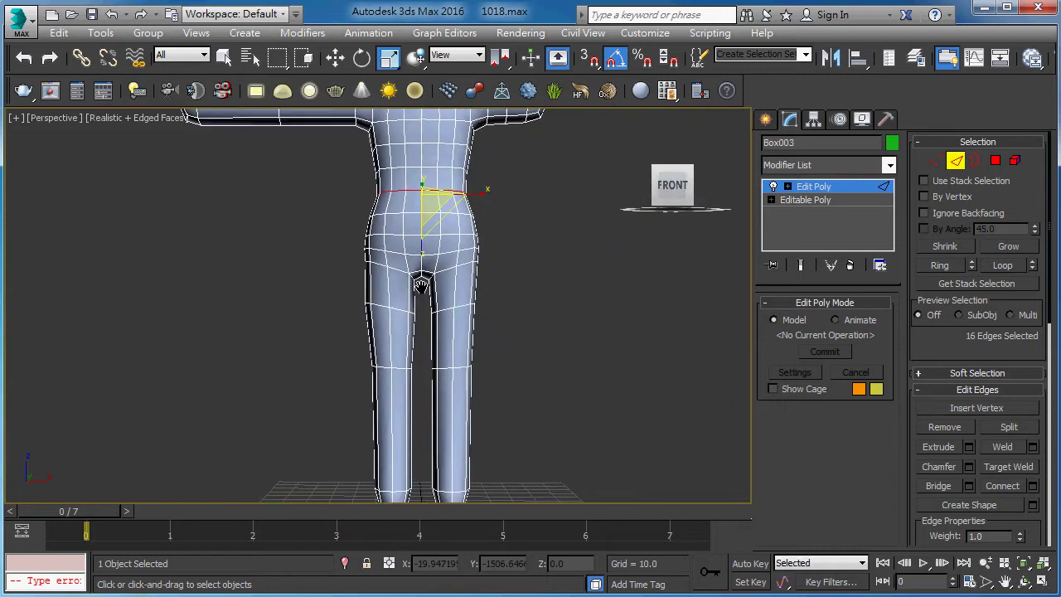
pyautogui.press('F3')
pyautogui.press('F3')
pyautogui.moveTo(403, 388); pyautogui.dragTo(392, 319, button='middle')
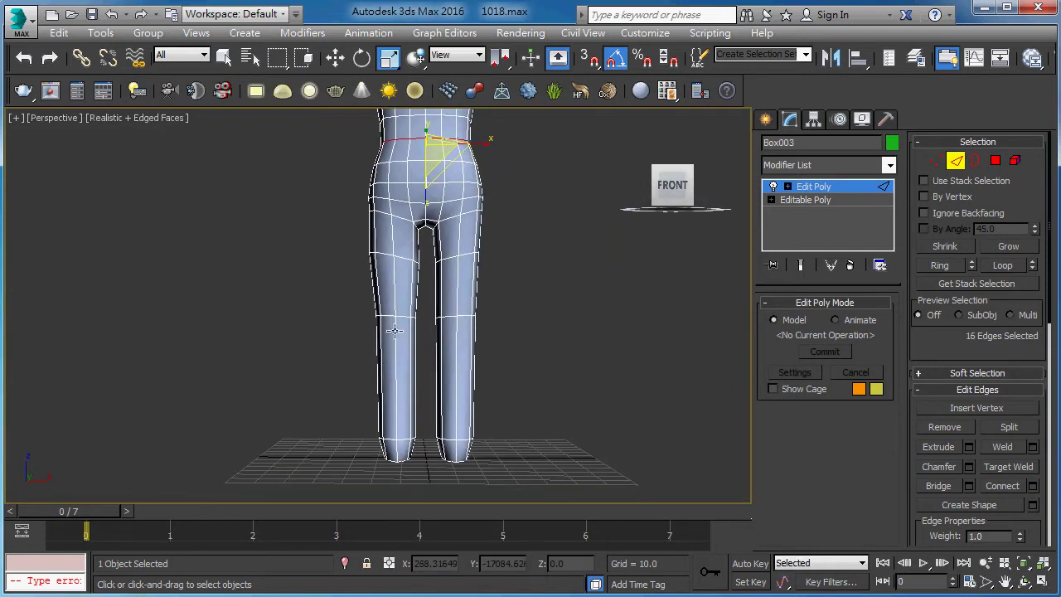
pyautogui.moveTo(403, 401)
pyautogui.keyDown('alt'); pyautogui.mouseDown(button='middle')
pyautogui.moveTo(565, 389)
pyautogui.moveTo(525, 401)
pyautogui.moveTo(362, 337)
pyautogui.mouseUp(button='middle'); pyautogui.keyUp('alt')
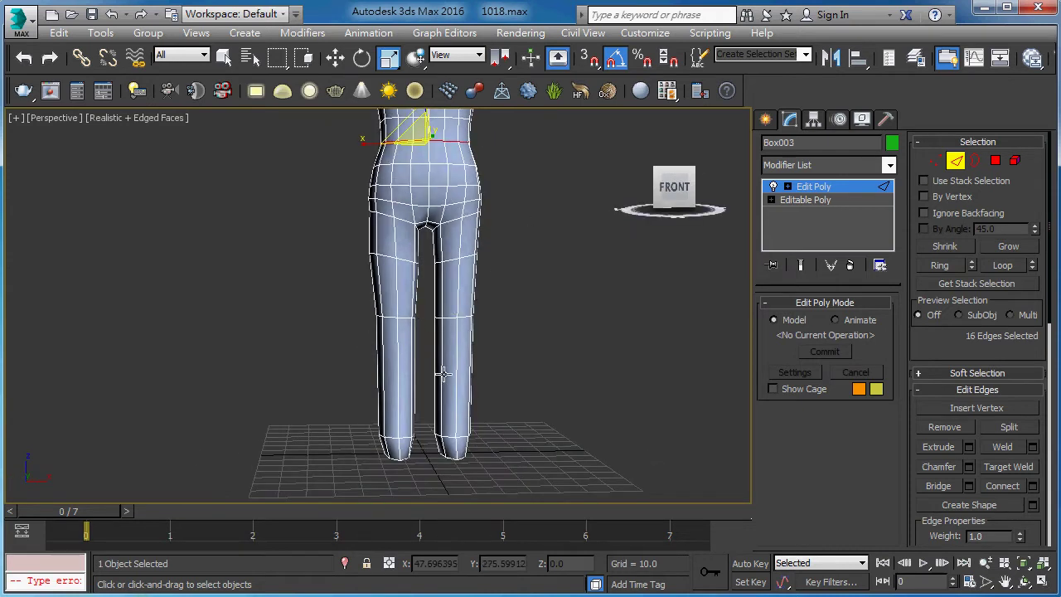
pyautogui.moveTo(423, 325)
pyautogui.keyDown('alt'); pyautogui.mouseDown(button='middle')
pyautogui.moveTo(387, 382)
pyautogui.moveTo(363, 379)
pyautogui.mouseUp(button='middle'); pyautogui.keyUp('alt')
# At Vertex level, move the left-leg vertex ring up, down, and back up along Z.
pyautogui.press('1')
pyautogui.press('F3')
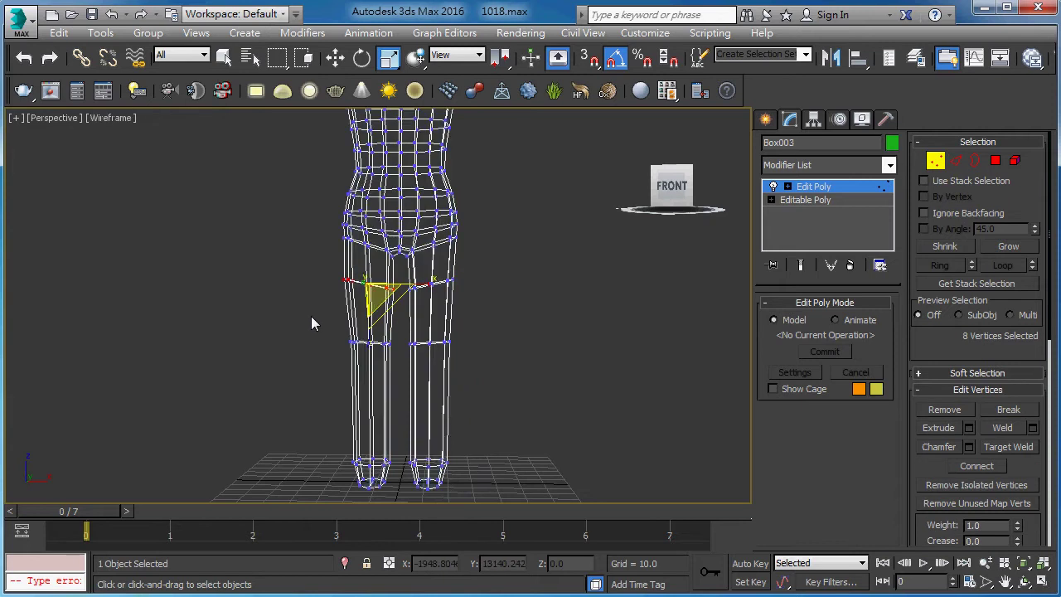
pyautogui.press('w')
pyautogui.press('F3')
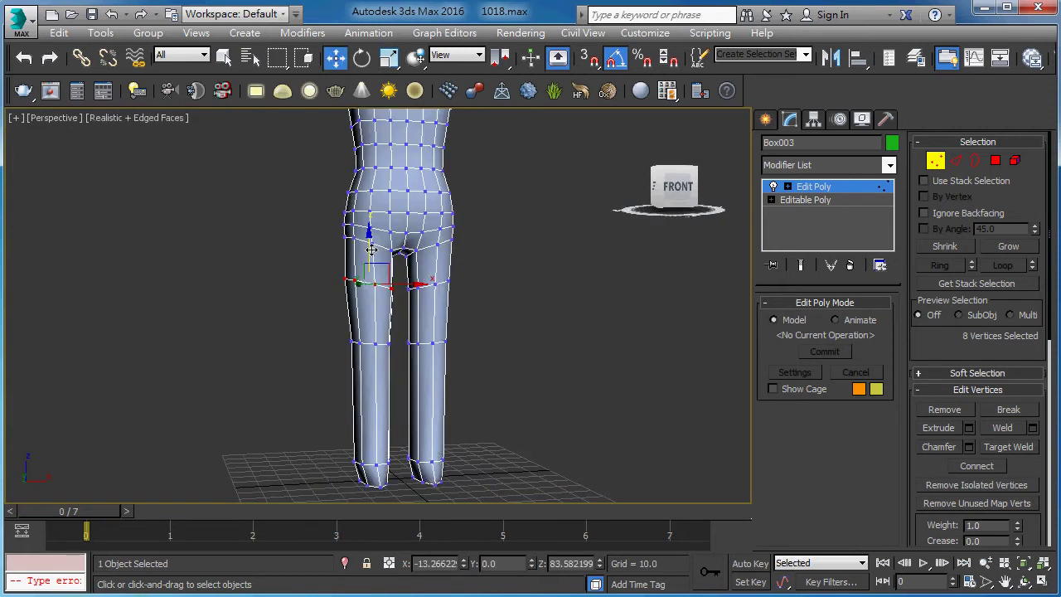
pyautogui.moveTo(371, 250); pyautogui.dragTo(382, 224)
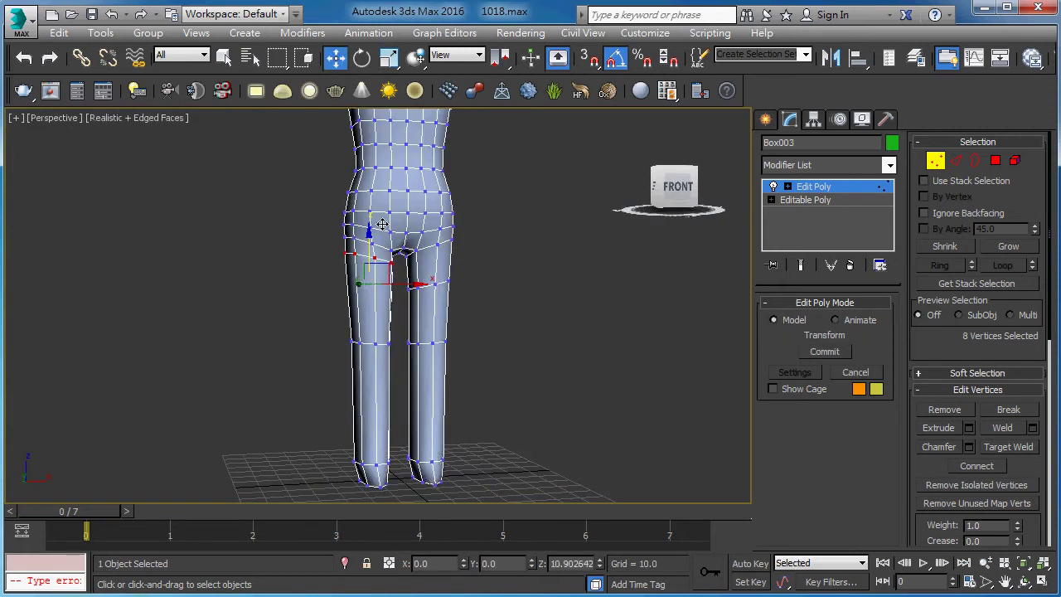
pyautogui.scroll(3, 370, 247)
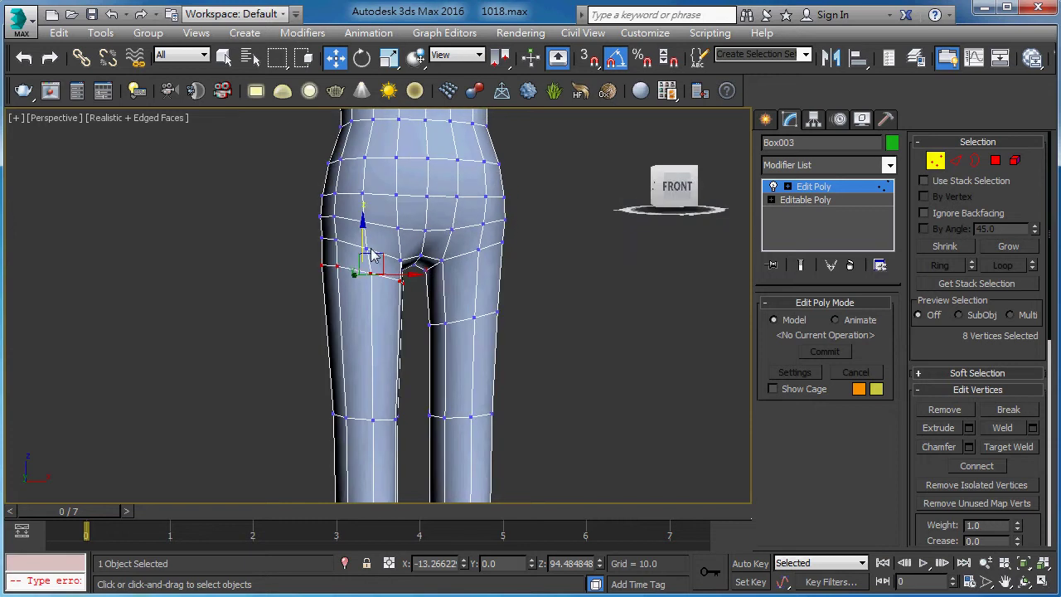
pyautogui.moveTo(370, 255); pyautogui.dragTo(373, 258)
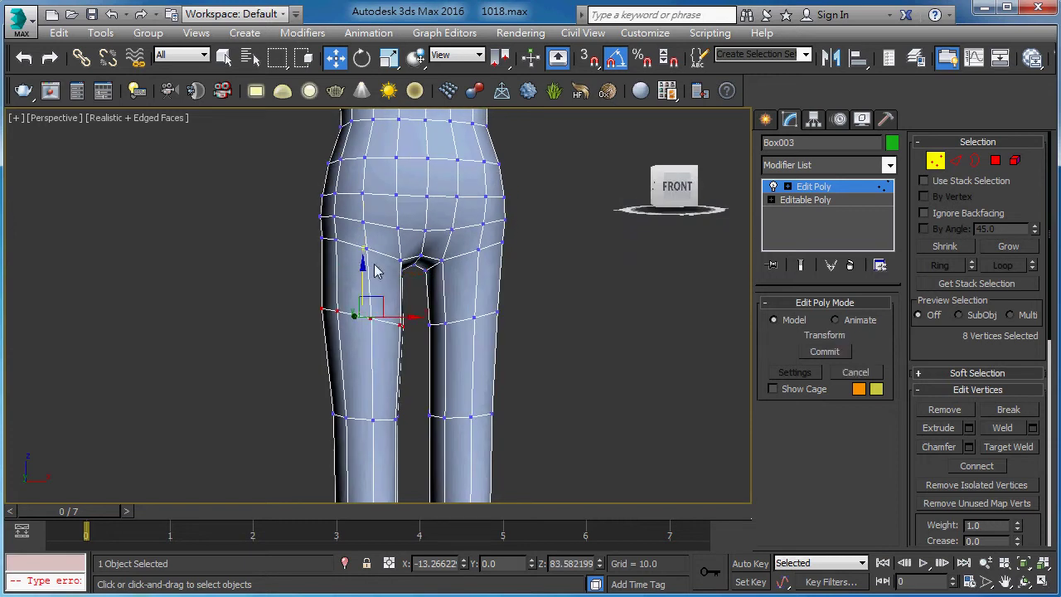
pyautogui.moveTo(363, 286); pyautogui.dragTo(378, 239)
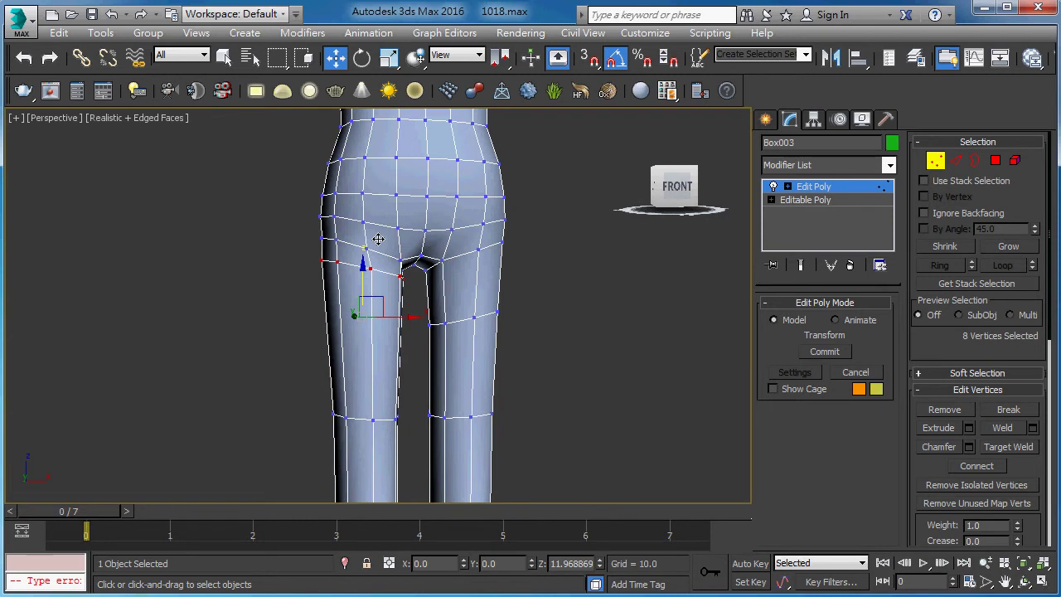
# Orbit around the legs to check the crotch shape, then switch to Edge level.
pyautogui.keyDown('alt'); pyautogui.moveTo(254, 434); pyautogui.dragTo(287, 428, button='middle'); pyautogui.keyUp('alt')
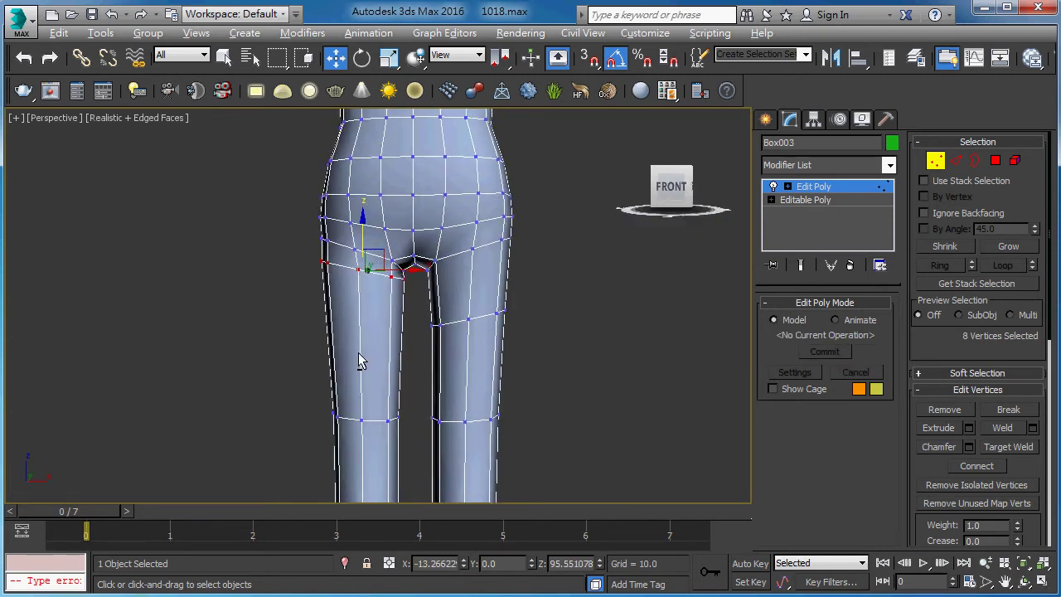
pyautogui.moveTo(358, 355)
pyautogui.keyDown('alt'); pyautogui.mouseDown(button='middle')
pyautogui.moveTo(447, 345)
pyautogui.moveTo(363, 366)
pyautogui.moveTo(393, 344)
pyautogui.mouseUp(button='middle'); pyautogui.keyUp('alt')
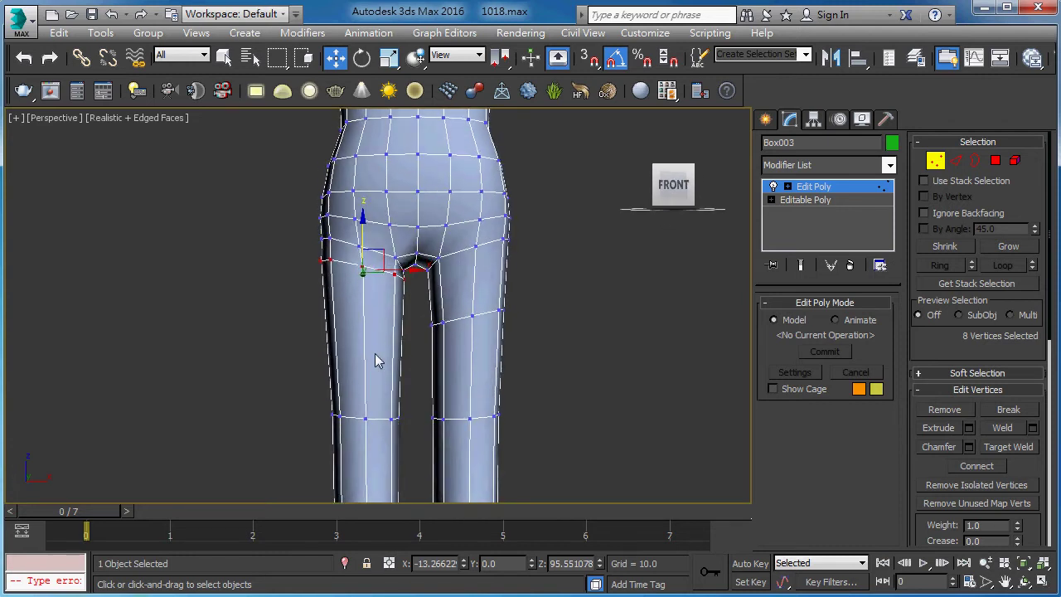
pyautogui.scroll(-3, 333, 454)
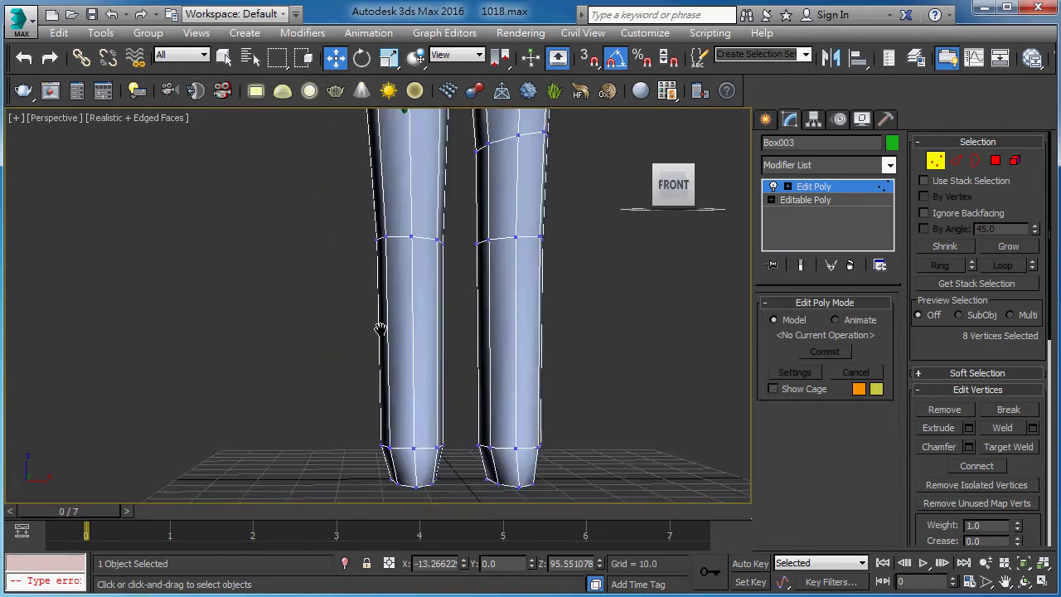
pyautogui.scroll(-4, 363, 358)
pyautogui.scroll(3, 363, 359)
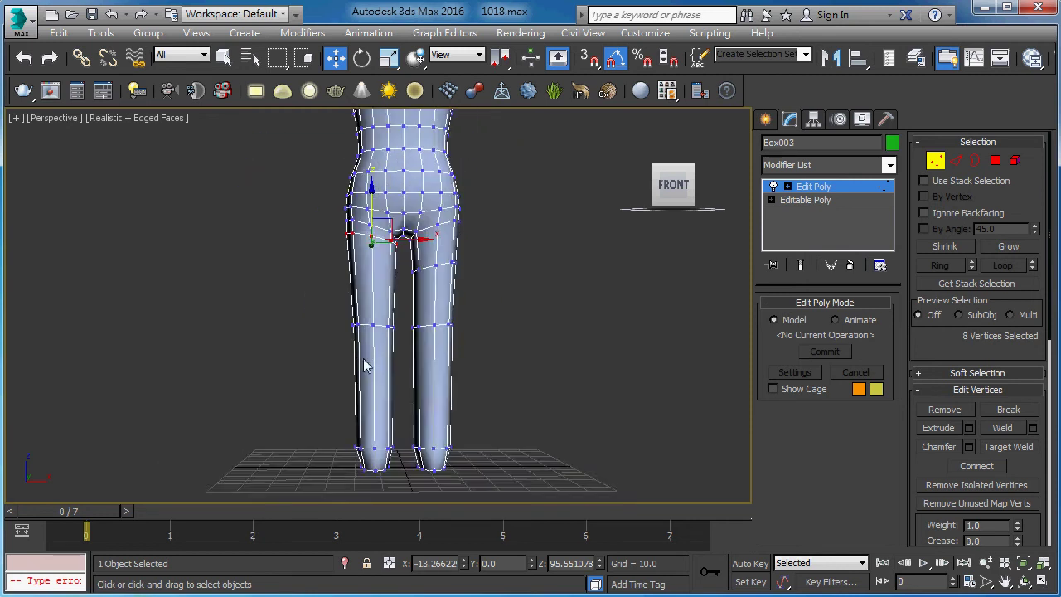
pyautogui.moveTo(362, 359)
pyautogui.keyDown('alt'); pyautogui.mouseDown(button='middle')
pyautogui.moveTo(348, 362)
pyautogui.moveTo(368, 355)
pyautogui.mouseUp(button='middle'); pyautogui.keyUp('alt')
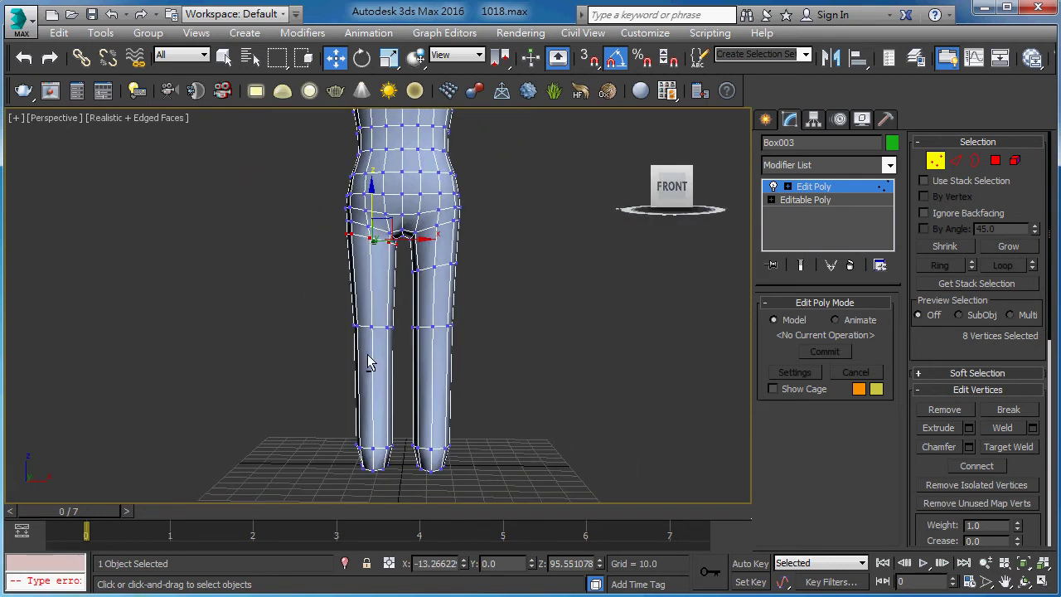
pyautogui.click(956, 161)
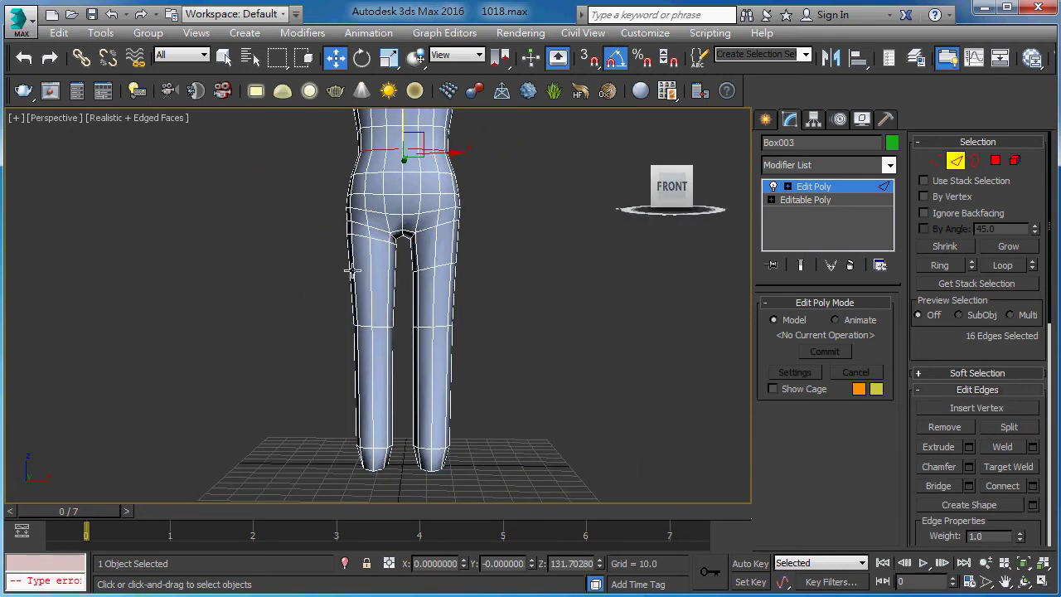
# In wireframe, marquee-select the left thigh and shin vertical edges, reselecting them in Select mode.
pyautogui.press('F3')
pyautogui.moveTo(327, 276); pyautogui.dragTo(403, 294)
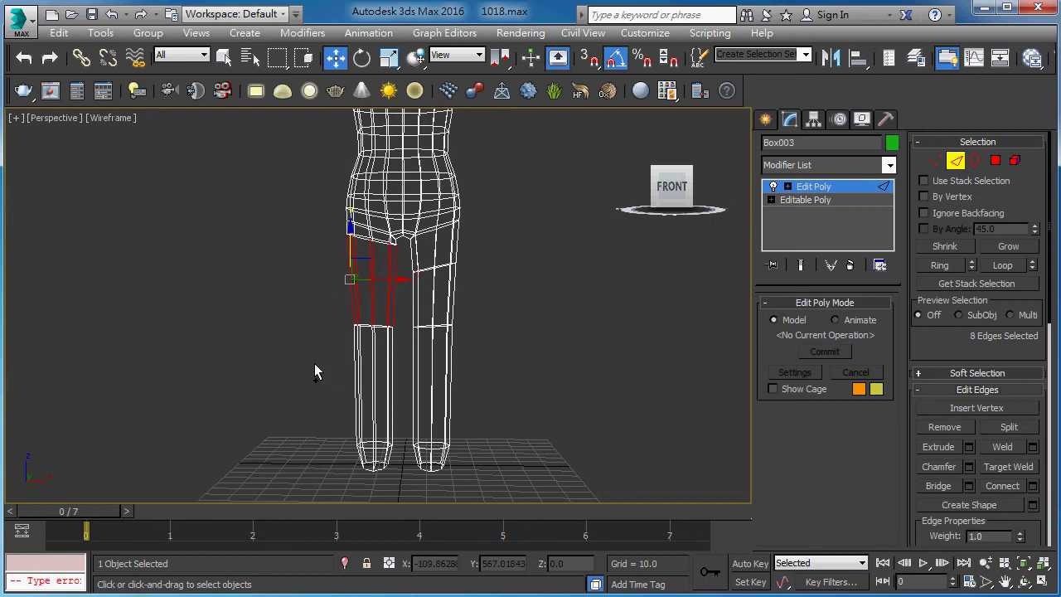
pyautogui.keyDown('ctrl'); pyautogui.moveTo(315, 363); pyautogui.dragTo(405, 383); pyautogui.keyUp('ctrl')
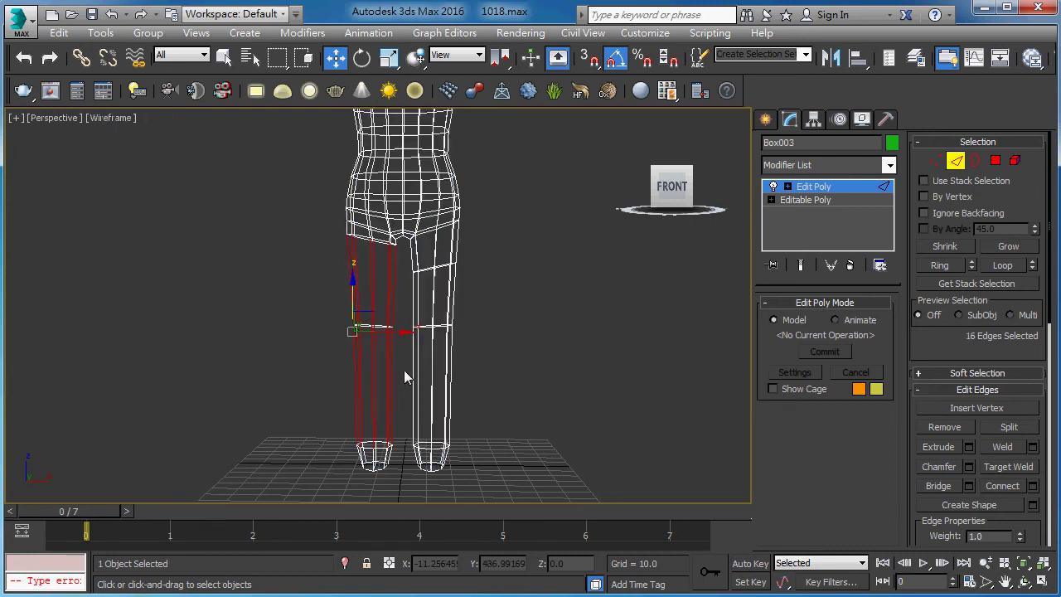
pyautogui.moveTo(405, 371)
pyautogui.keyDown('alt'); pyautogui.mouseDown(button='middle')
pyautogui.moveTo(442, 367)
pyautogui.moveTo(426, 367)
pyautogui.mouseUp(button='middle'); pyautogui.keyUp('alt')
pyautogui.press('q')
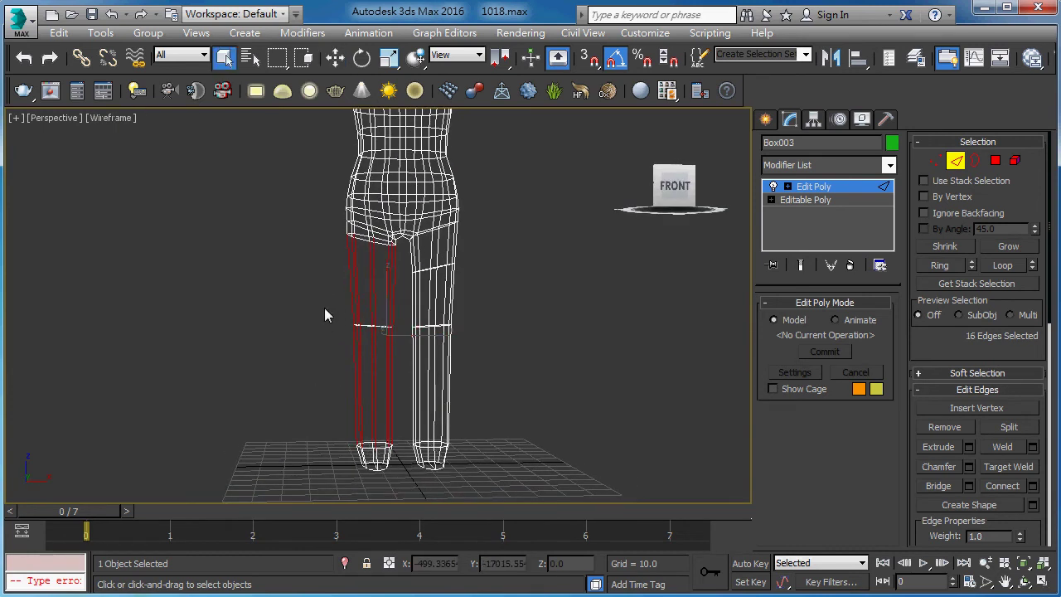
pyautogui.click(317, 296)
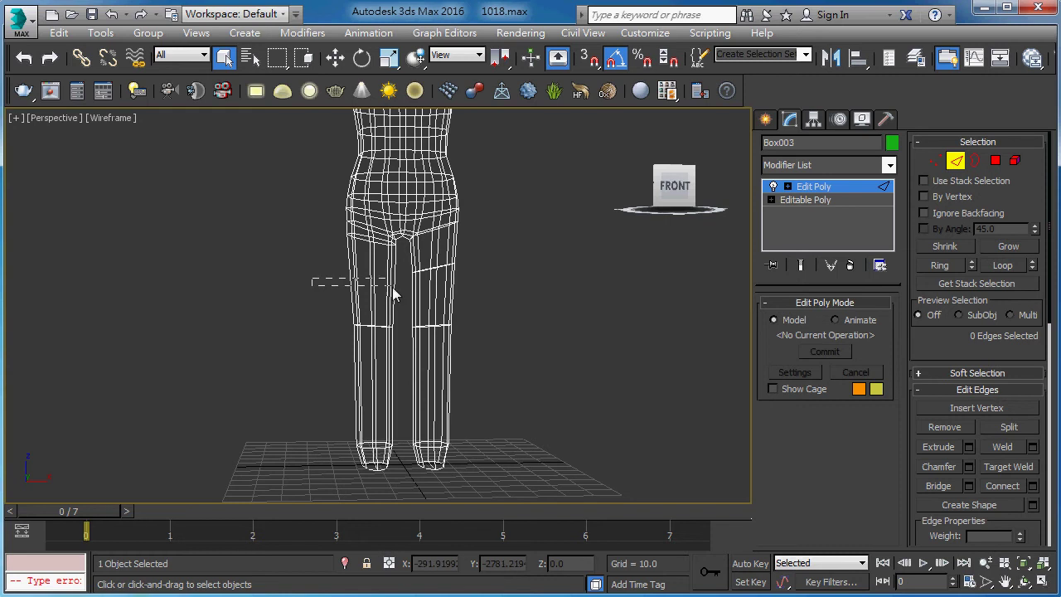
pyautogui.moveTo(392, 288); pyautogui.dragTo(401, 289)
pyautogui.keyDown('ctrl'); pyautogui.moveTo(328, 364); pyautogui.dragTo(401, 381); pyautogui.keyUp('ctrl')
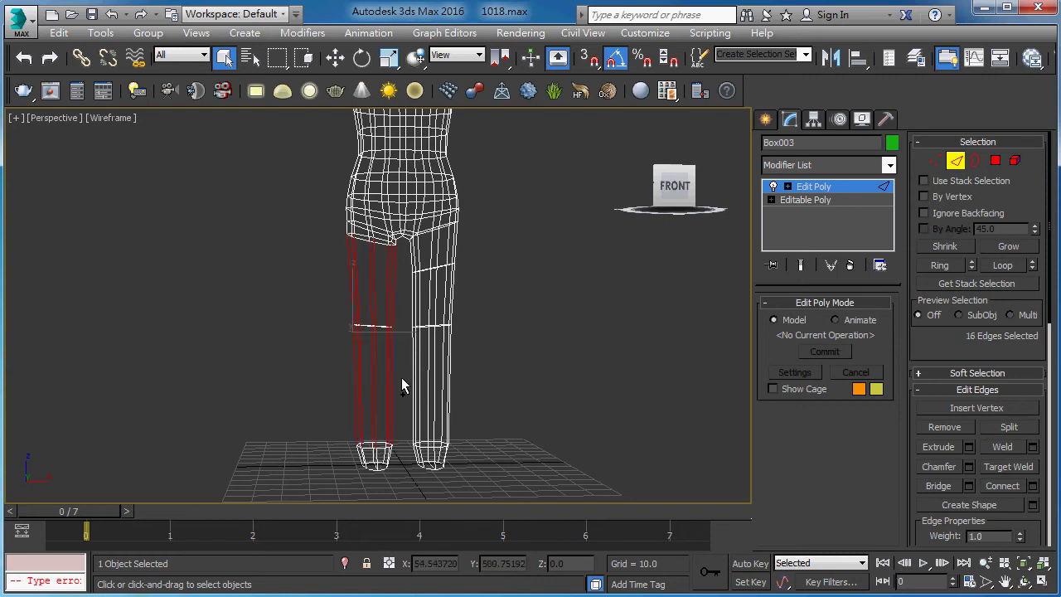
pyautogui.keyDown('alt'); pyautogui.moveTo(408, 350); pyautogui.dragTo(412, 349, button='middle'); pyautogui.keyUp('alt')
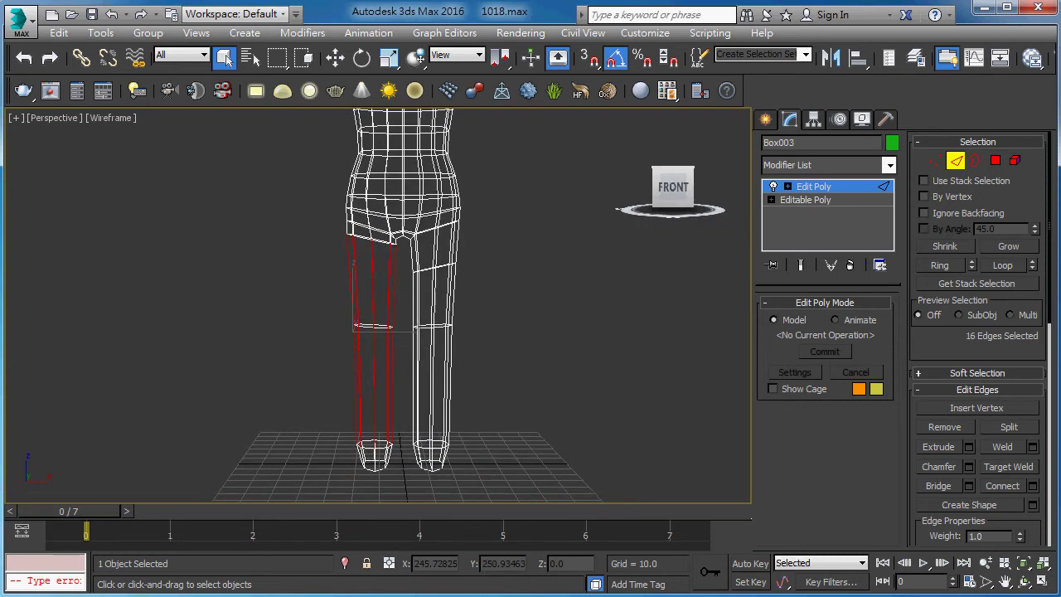
# Connect the selected leg edges with Segments 2 and Pinch 56, then inspect the new loops.
pyautogui.click(1034, 487)
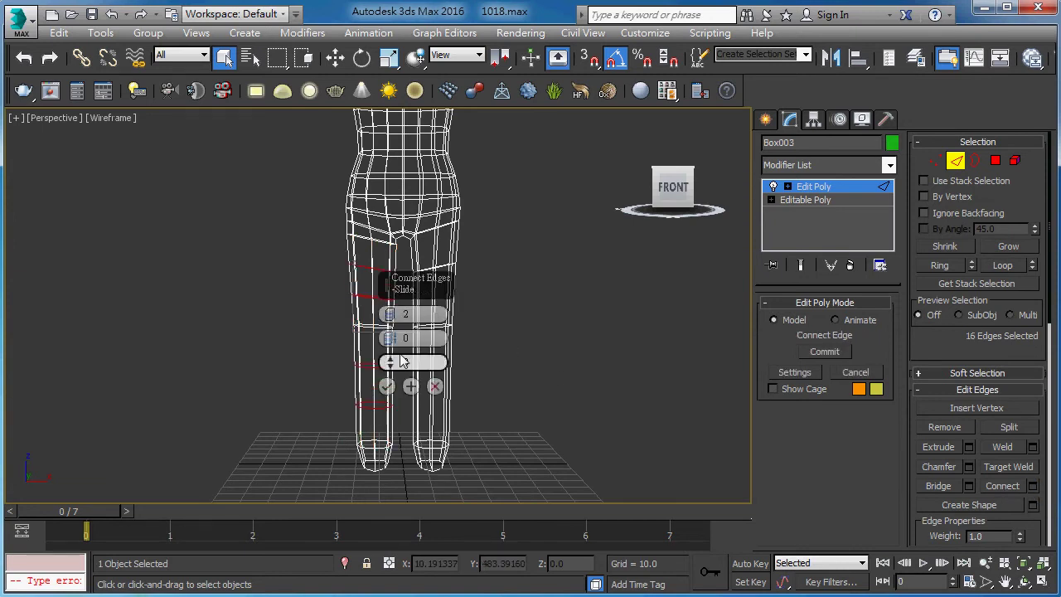
pyautogui.moveTo(390, 338)
pyautogui.mouseDown()
pyautogui.moveTo(433, 199)
pyautogui.moveTo(471, 147)
pyautogui.mouseUp()
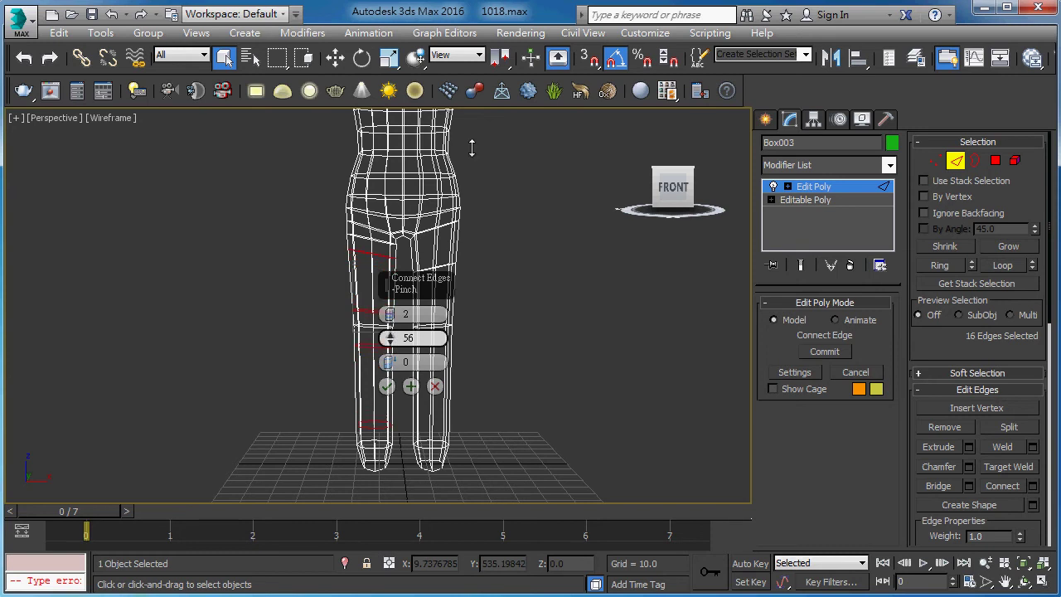
pyautogui.click(386, 386)
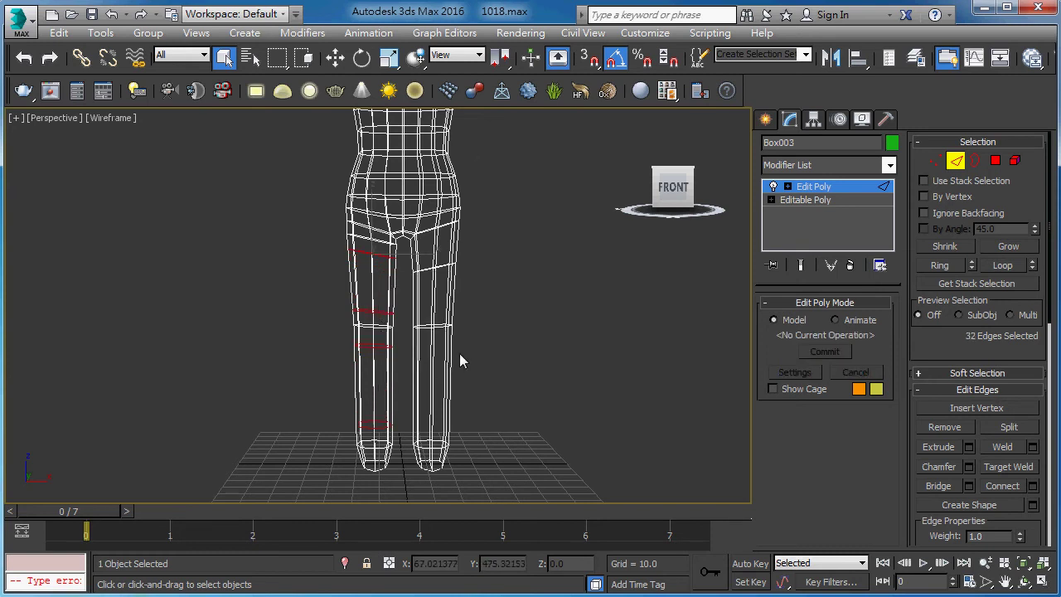
pyautogui.press('F3')
pyautogui.moveTo(462, 362)
pyautogui.keyDown('alt'); pyautogui.mouseDown(button='middle')
pyautogui.moveTo(433, 368)
pyautogui.moveTo(469, 358)
pyautogui.mouseUp(button='middle'); pyautogui.keyUp('alt')
pyautogui.scroll(3, 433, 363)
pyautogui.keyDown('alt'); pyautogui.moveTo(412, 378); pyautogui.dragTo(389, 385, button='middle'); pyautogui.keyUp('alt')
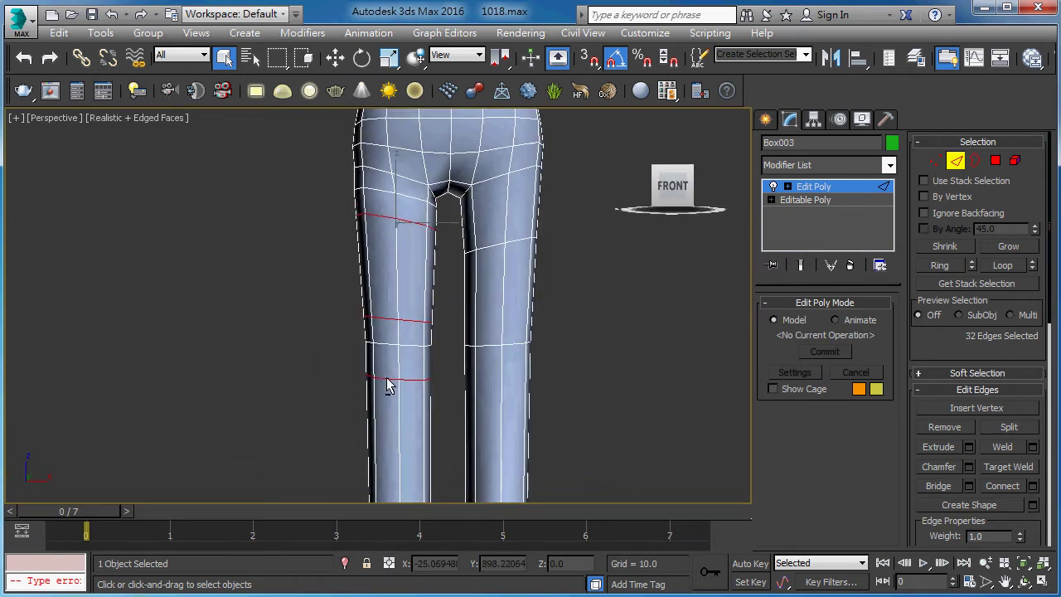
pyautogui.press('F3')
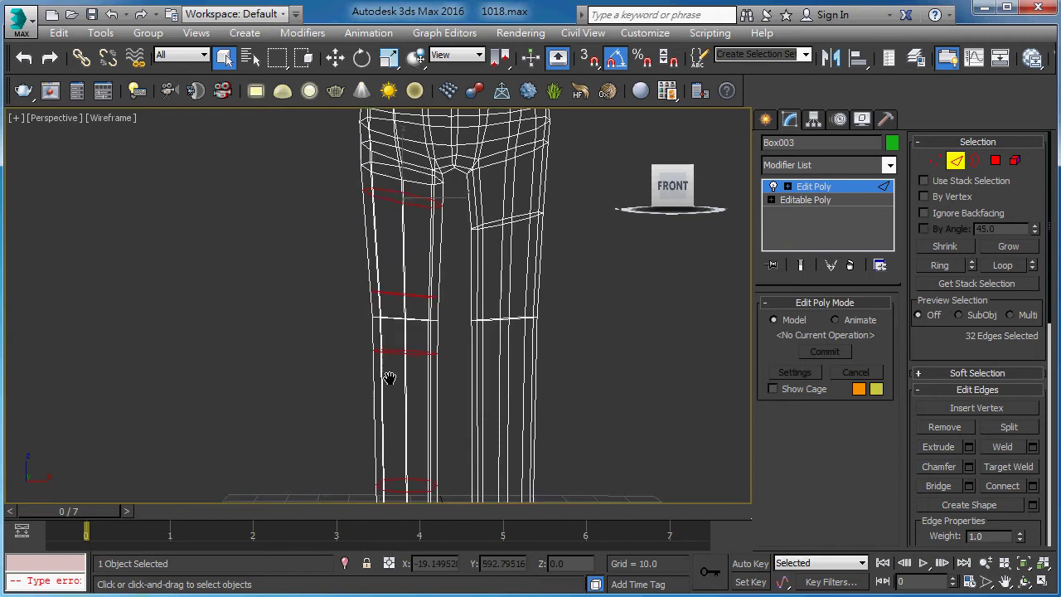
pyautogui.scroll(-3, 391, 379)
pyautogui.press('F3')
# At Vertex level, select the upper and lower new vertex rings on the left leg.
pyautogui.moveTo(403, 368)
pyautogui.keyDown('alt'); pyautogui.mouseDown(button='middle')
pyautogui.moveTo(469, 337)
pyautogui.moveTo(514, 351)
pyautogui.moveTo(379, 354)
pyautogui.moveTo(409, 339)
pyautogui.moveTo(460, 362)
pyautogui.moveTo(460, 254)
pyautogui.moveTo(604, 248)
pyautogui.moveTo(383, 280)
pyautogui.moveTo(407, 327)
pyautogui.moveTo(390, 368)
pyautogui.mouseUp(button='middle'); pyautogui.keyUp('alt')
pyautogui.scroll(2, 409, 339)
pyautogui.scroll(3, 381, 295)
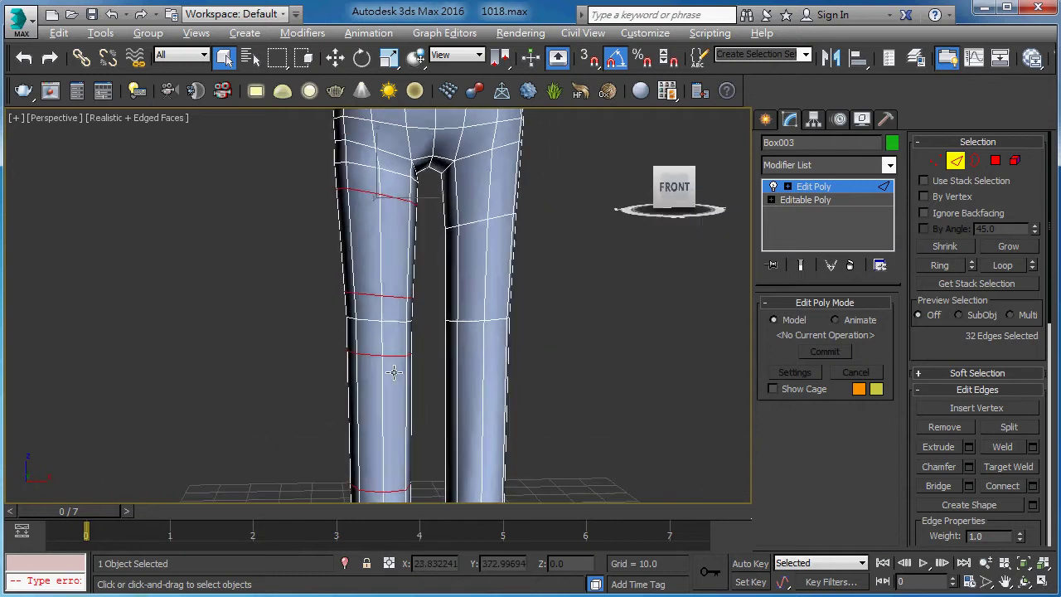
pyautogui.press('F3')
pyautogui.press('F3')
pyautogui.press('1')
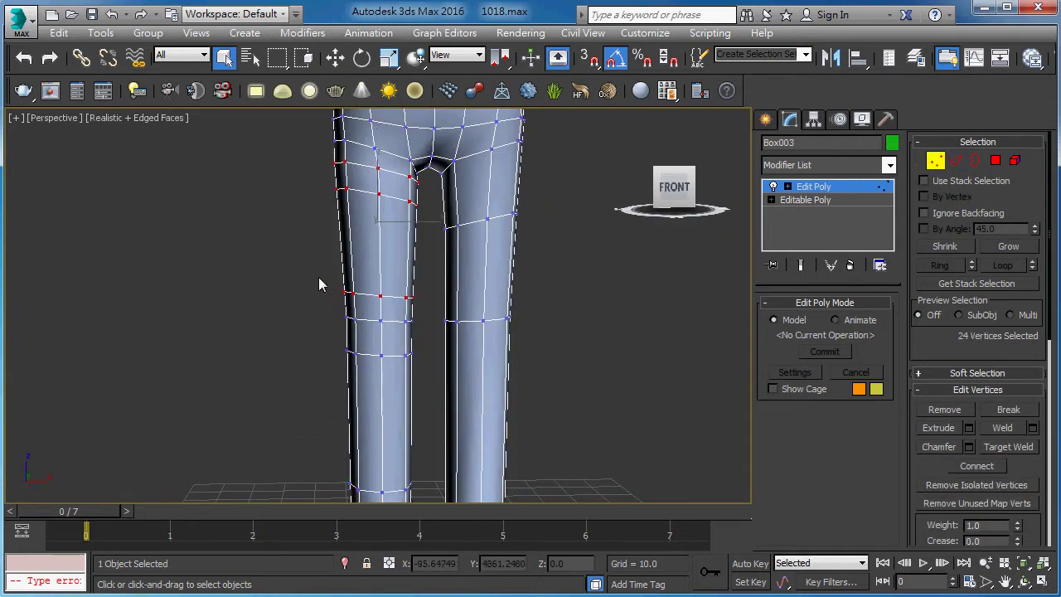
pyautogui.press('F3')
pyautogui.moveTo(318, 277); pyautogui.dragTo(428, 317)
pyautogui.press('F3')
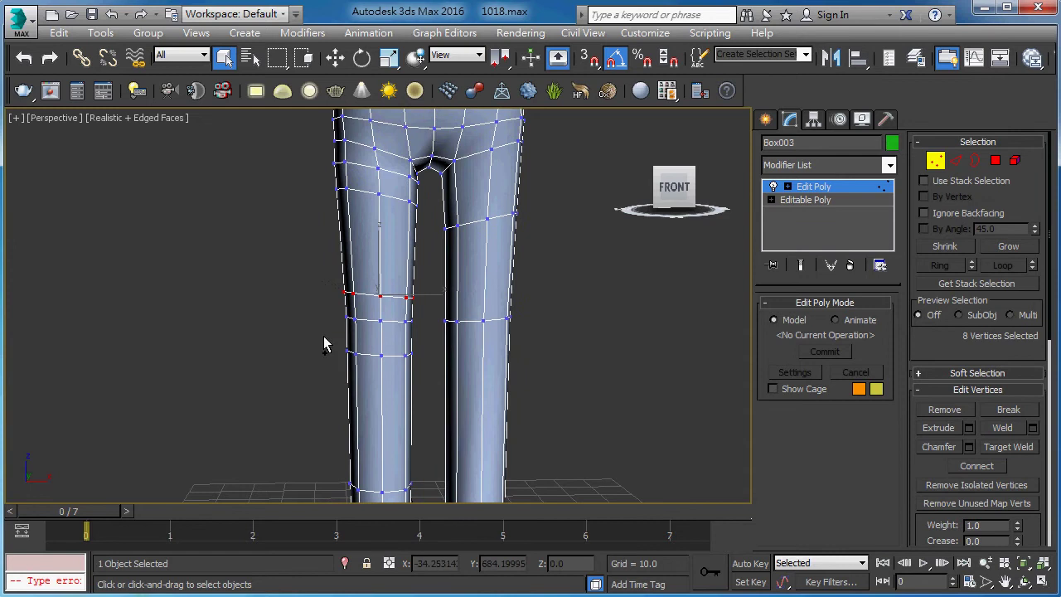
pyautogui.keyDown('ctrl'); pyautogui.moveTo(430, 386); pyautogui.dragTo(424, 379); pyautogui.keyUp('ctrl')
pyautogui.press('F3')
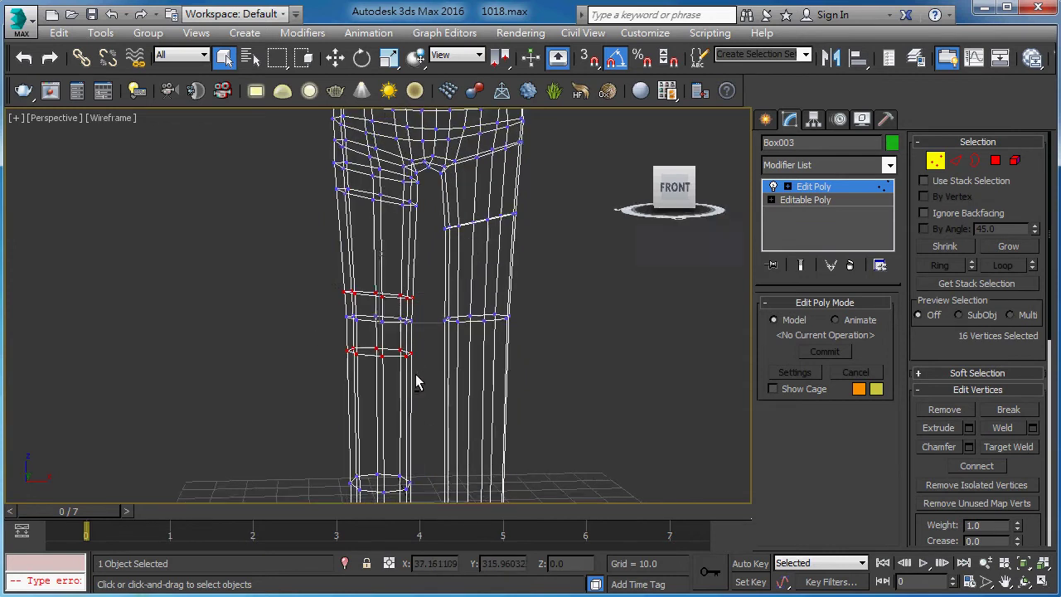
# Scale the selected leg vertex rings down to 90%.
pyautogui.keyDown('alt'); pyautogui.moveTo(417, 378); pyautogui.dragTo(421, 377, button='middle'); pyautogui.keyUp('alt')
pyautogui.press('r')
pyautogui.press('F3')
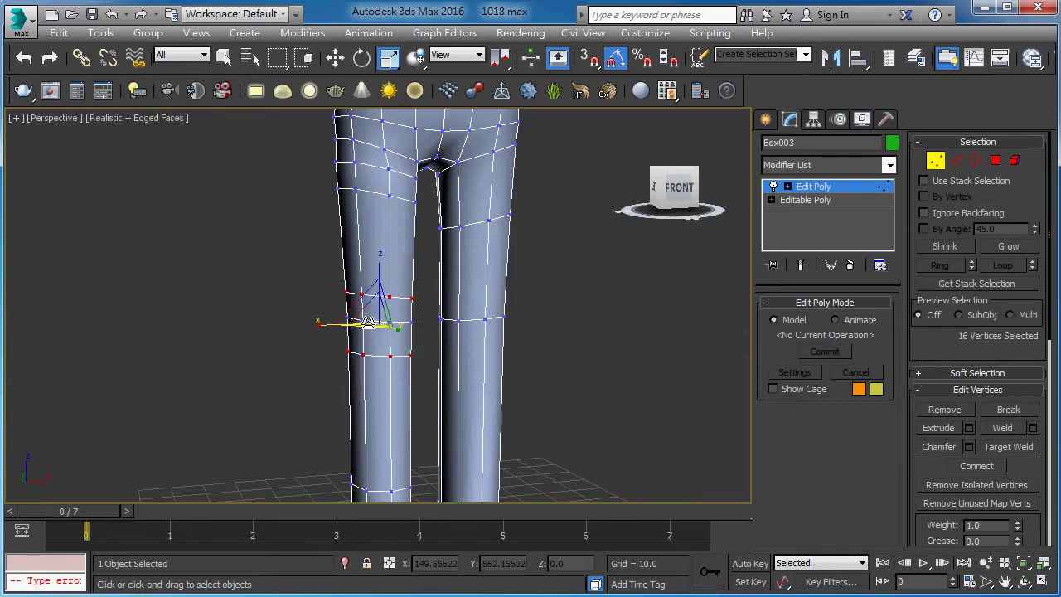
pyautogui.moveTo(374, 314); pyautogui.dragTo(378, 323)
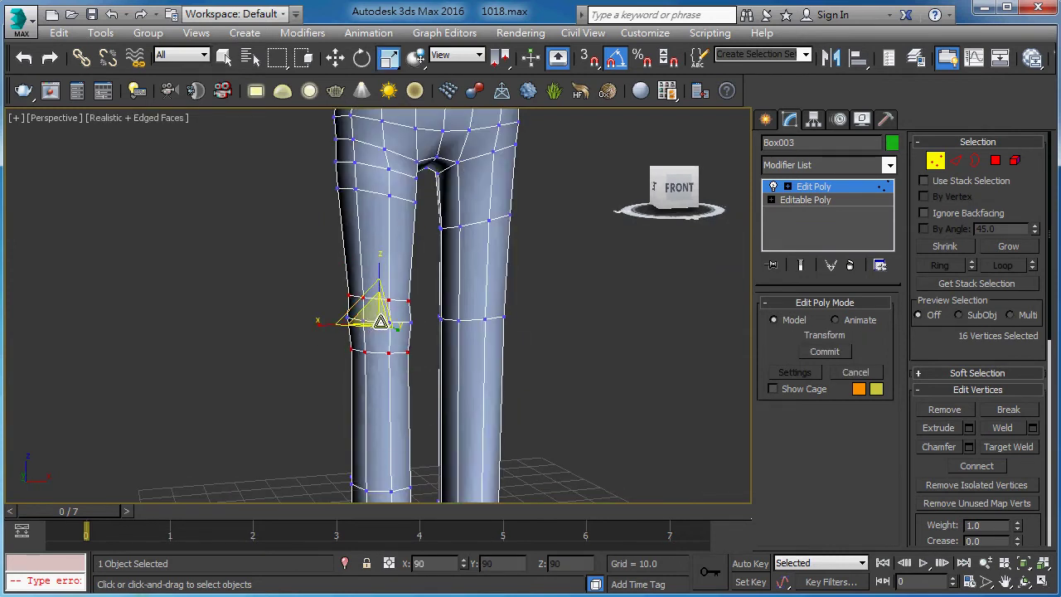
pyautogui.moveTo(379, 340)
pyautogui.keyDown('alt'); pyautogui.mouseDown(button='middle')
pyautogui.moveTo(307, 339)
pyautogui.moveTo(373, 378)
pyautogui.moveTo(388, 280)
pyautogui.moveTo(422, 280)
pyautogui.moveTo(369, 291)
pyautogui.mouseUp(button='middle'); pyautogui.keyUp('alt')
# Select the lower left-leg ring and scale it to 84%.
pyautogui.press('F3')
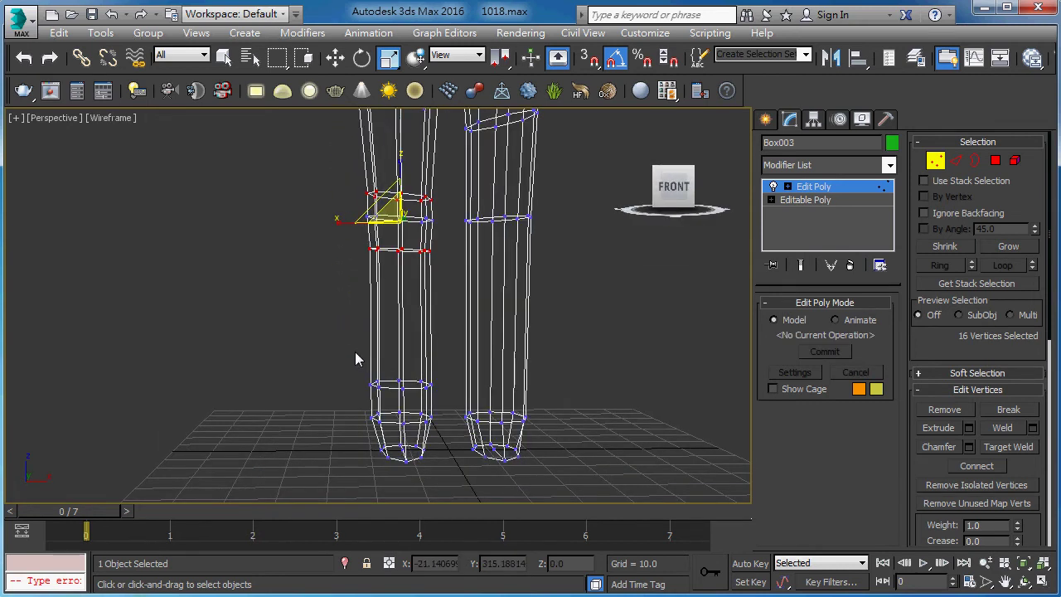
pyautogui.moveTo(355, 358); pyautogui.dragTo(444, 408)
pyautogui.press('F3')
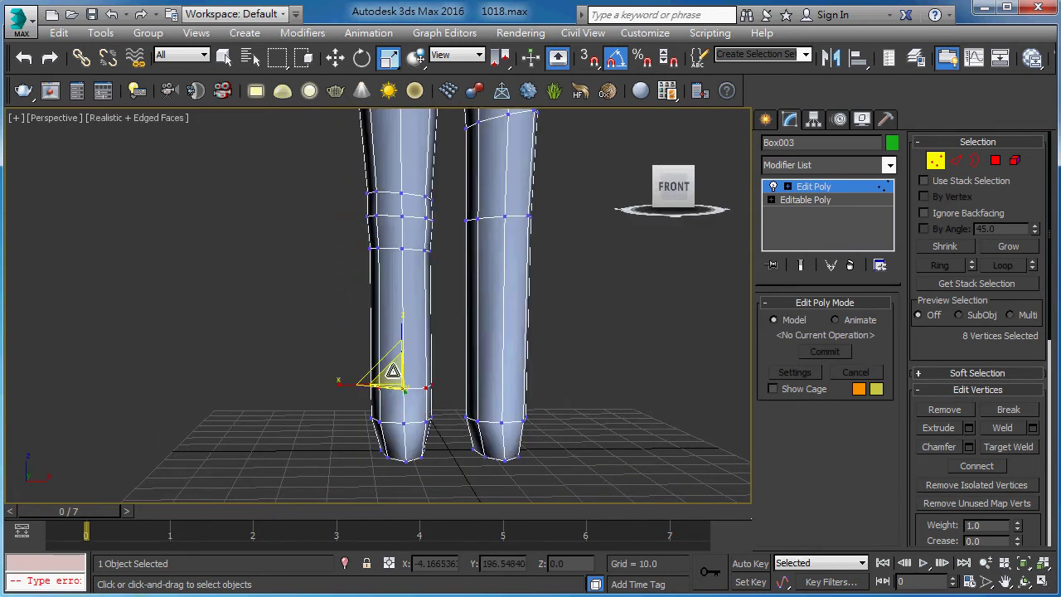
pyautogui.moveTo(393, 370); pyautogui.dragTo(391, 393)
pyautogui.moveTo(392, 393)
pyautogui.keyDown('alt'); pyautogui.mouseDown(button='middle')
pyautogui.moveTo(456, 344)
pyautogui.moveTo(585, 337)
pyautogui.moveTo(372, 348)
pyautogui.moveTo(421, 349)
pyautogui.mouseUp(button='middle'); pyautogui.keyUp('alt')
pyautogui.press('F3')
pyautogui.press('2')
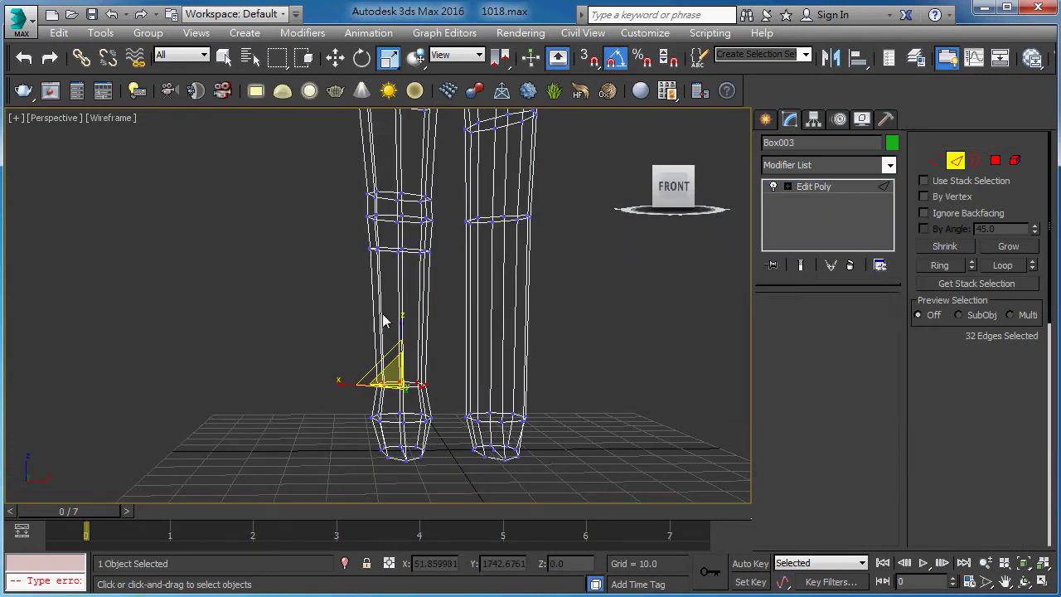
pyautogui.press('F3')
# Connect the lower-leg vertical edges with two new loops, Segments 2 and Pinch 0.
pyautogui.moveTo(323, 280); pyautogui.dragTo(454, 312)
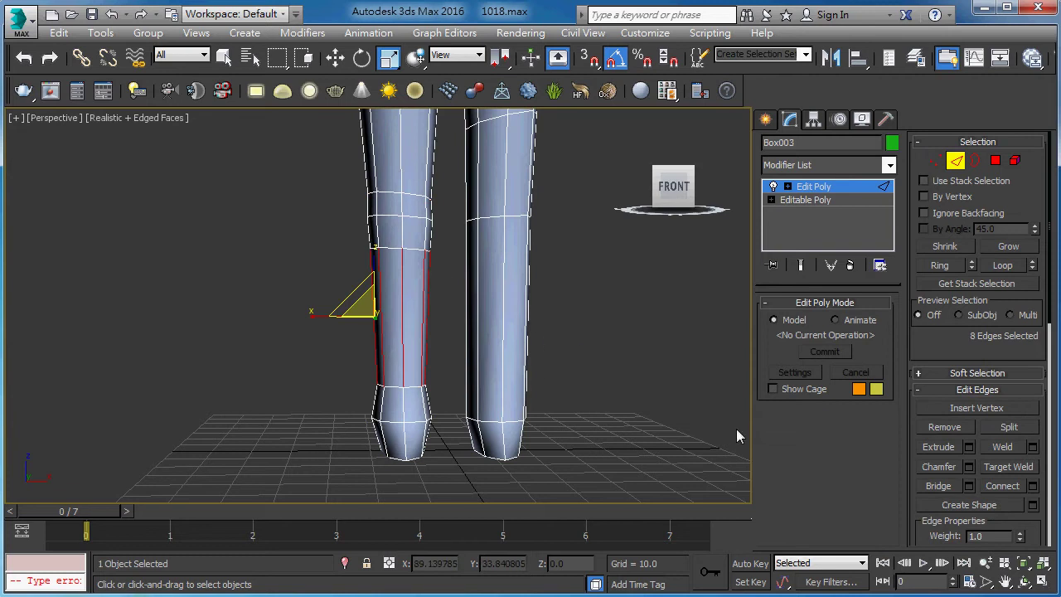
pyautogui.click(1025, 486)
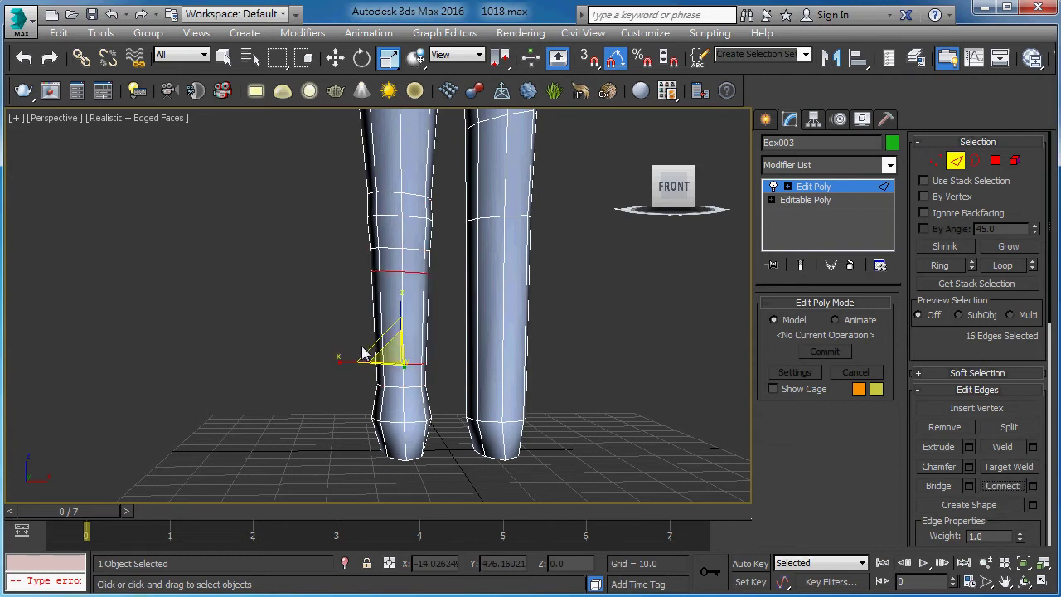
pyautogui.hotkey('ctrl', 'z')
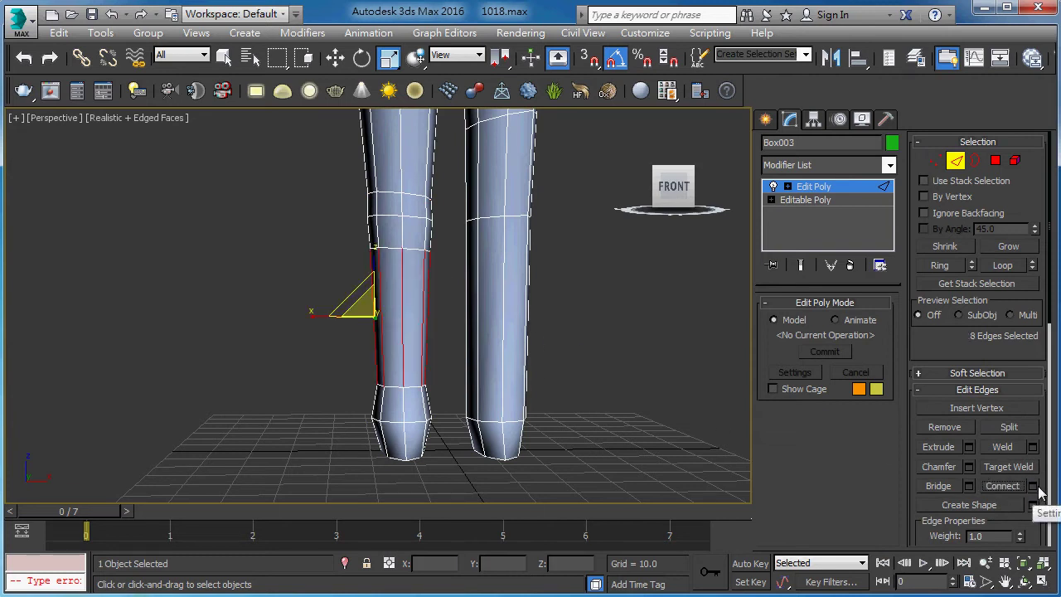
pyautogui.click(1036, 488)
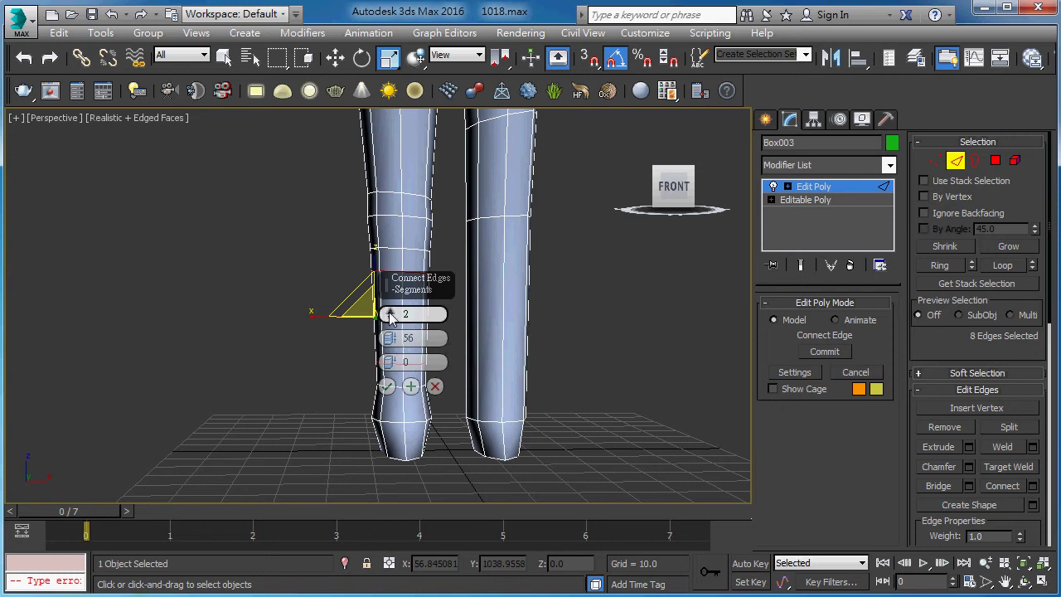
pyautogui.rightClick(391, 338)
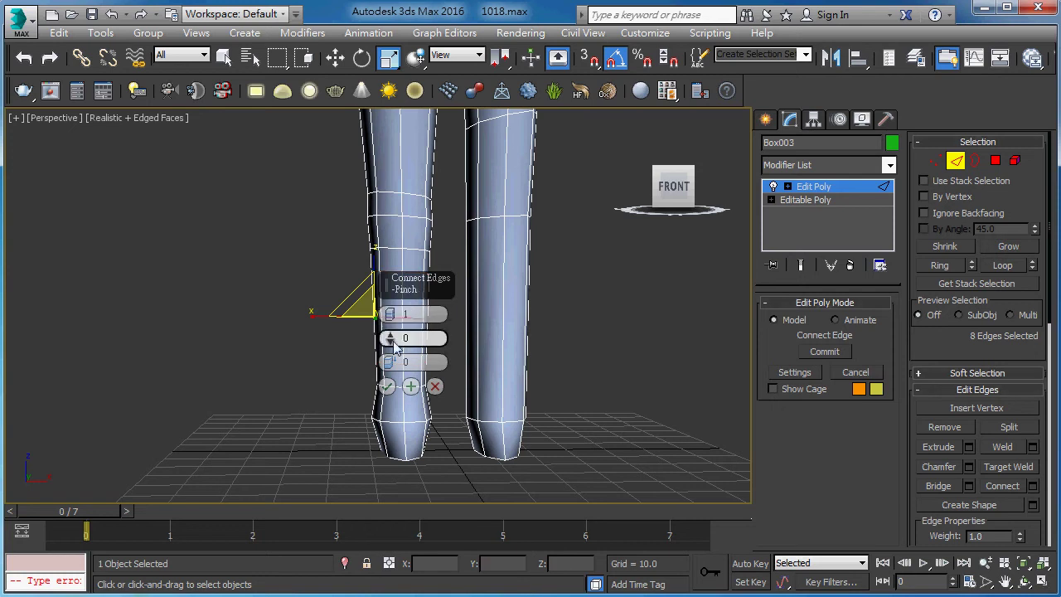
pyautogui.click(387, 386)
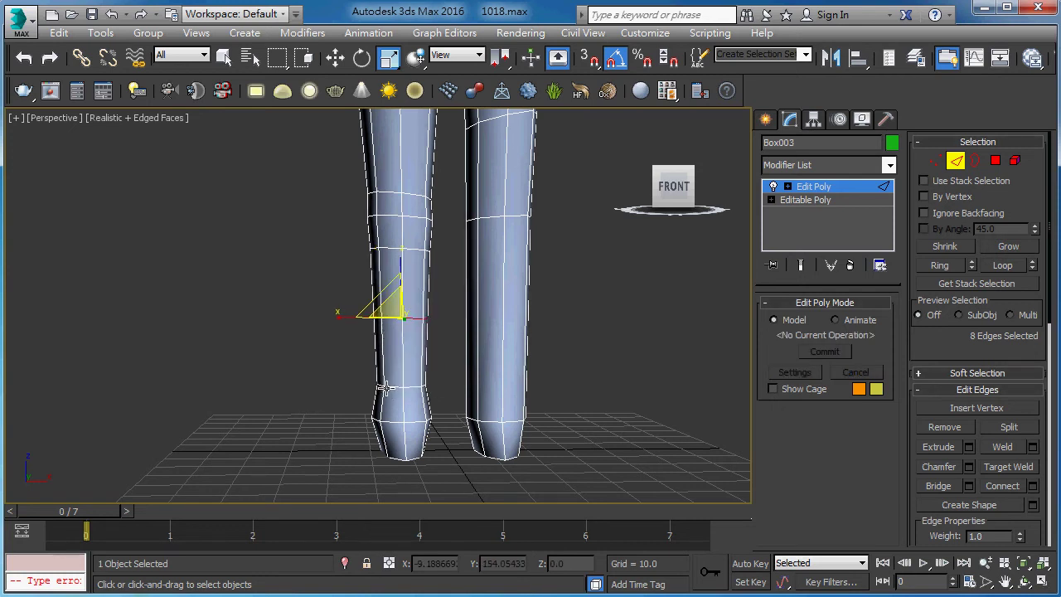
pyautogui.keyDown('alt'); pyautogui.moveTo(459, 358); pyautogui.dragTo(596, 365, button='middle'); pyautogui.keyUp('alt')
# Raise the new loops slightly and push four side edges out to bend the leg outline.
pyautogui.press('w')
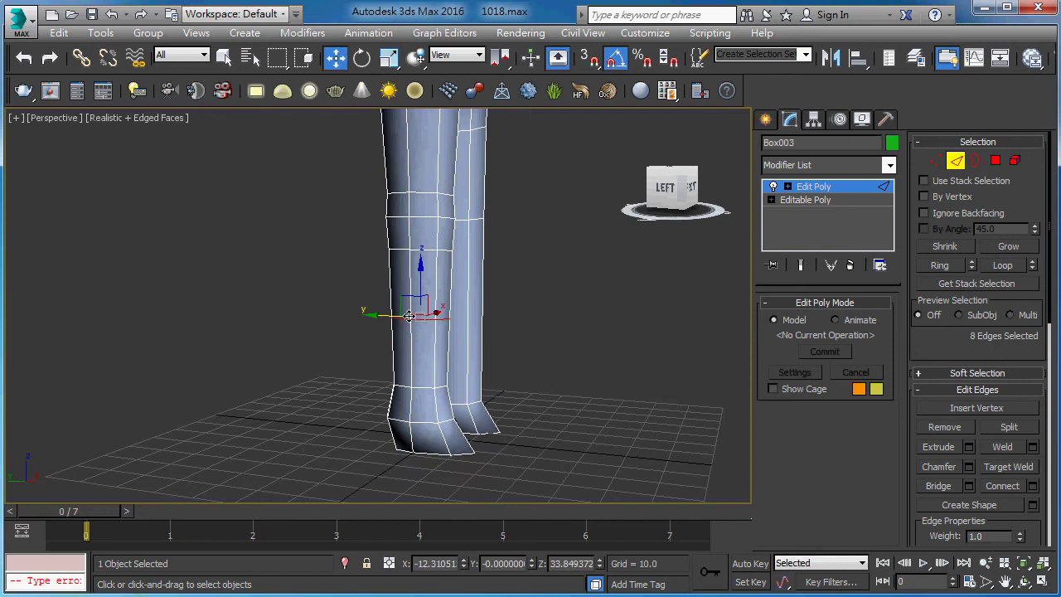
pyautogui.moveTo(421, 294); pyautogui.dragTo(424, 284)
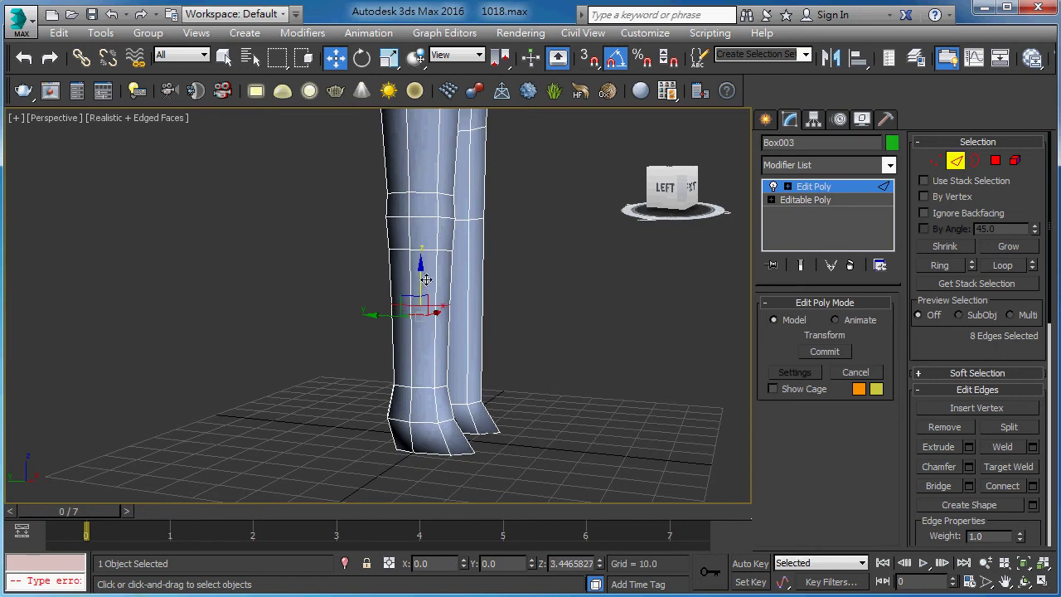
pyautogui.press('r')
pyautogui.keyDown('alt'); pyautogui.moveTo(465, 299); pyautogui.dragTo(530, 322, button='middle'); pyautogui.keyUp('alt')
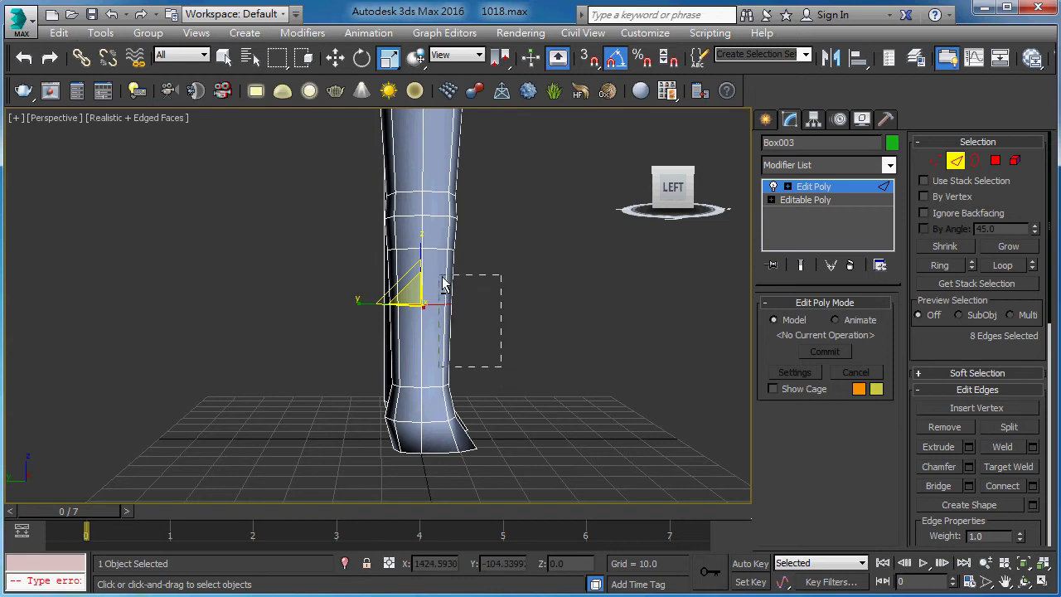
pyautogui.keyDown('alt'); pyautogui.moveTo(444, 284); pyautogui.dragTo(442, 280); pyautogui.keyUp('alt')
pyautogui.press('w')
pyautogui.moveTo(353, 306); pyautogui.dragTo(346, 307)
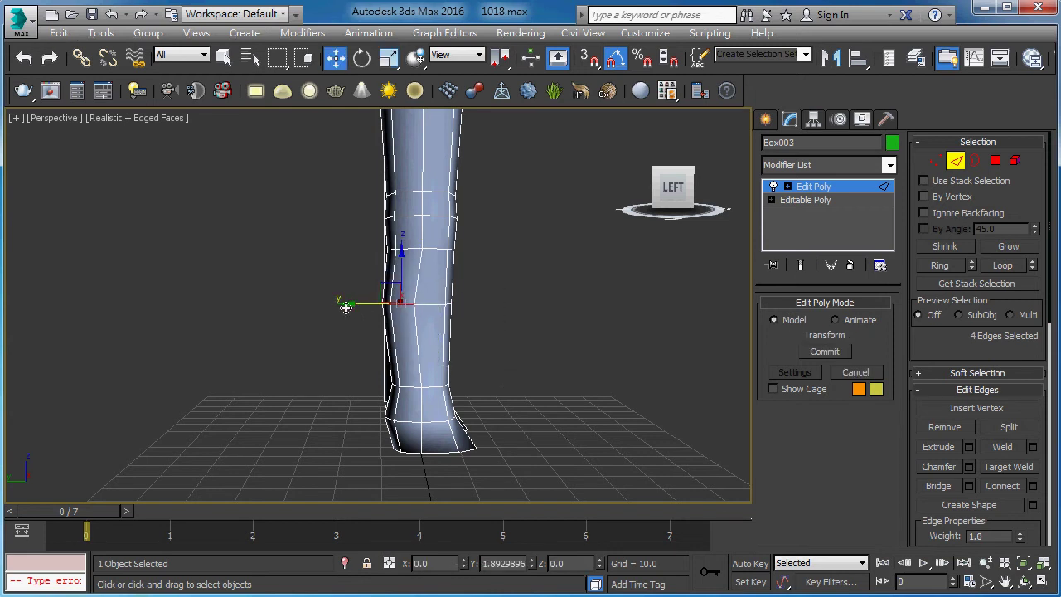
pyautogui.keyDown('alt'); pyautogui.moveTo(345, 308); pyautogui.dragTo(443, 303, button='middle'); pyautogui.keyUp('alt')
pyautogui.moveTo(440, 368)
pyautogui.keyDown('alt'); pyautogui.mouseDown(button='middle')
pyautogui.moveTo(414, 371)
pyautogui.moveTo(462, 398)
pyautogui.moveTo(391, 390)
pyautogui.moveTo(423, 383)
pyautogui.moveTo(431, 397)
pyautogui.moveTo(326, 372)
pyautogui.moveTo(317, 381)
pyautogui.moveTo(461, 370)
pyautogui.moveTo(436, 422)
pyautogui.moveTo(330, 384)
pyautogui.moveTo(369, 365)
pyautogui.moveTo(394, 378)
pyautogui.mouseUp(button='middle'); pyautogui.keyUp('alt')
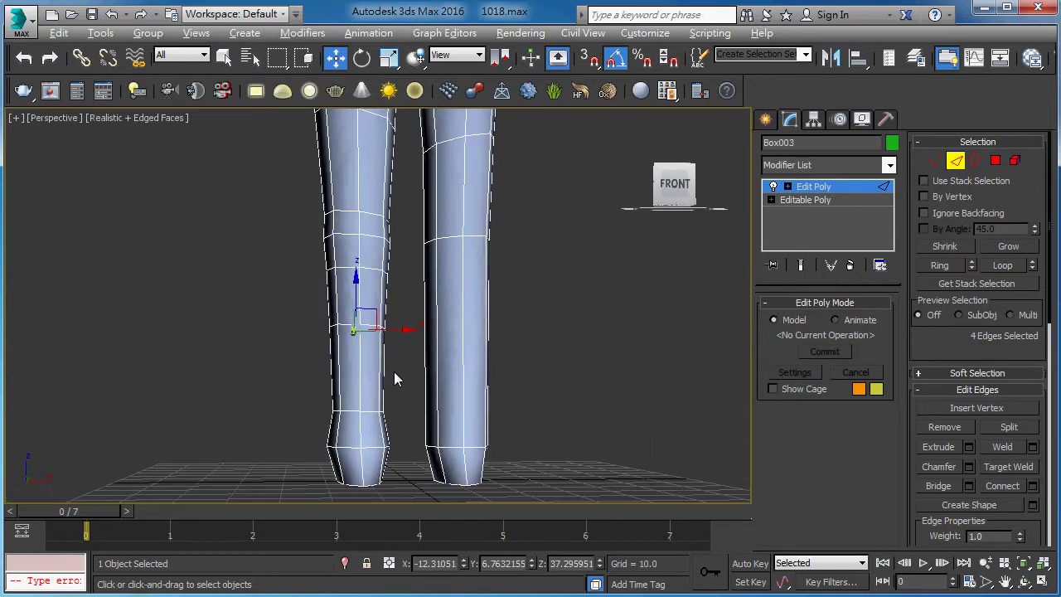
# Select the foot vertices and scale them down to about 87%.
pyautogui.press('F3')
pyautogui.press('1')
pyautogui.press('F3')
pyautogui.moveTo(298, 390); pyautogui.dragTo(402, 466)
pyautogui.press('r')
pyautogui.keyDown('alt'); pyautogui.moveTo(403, 466); pyautogui.dragTo(490, 496, button='middle'); pyautogui.keyUp('alt')
pyautogui.moveTo(362, 424); pyautogui.dragTo(365, 430)
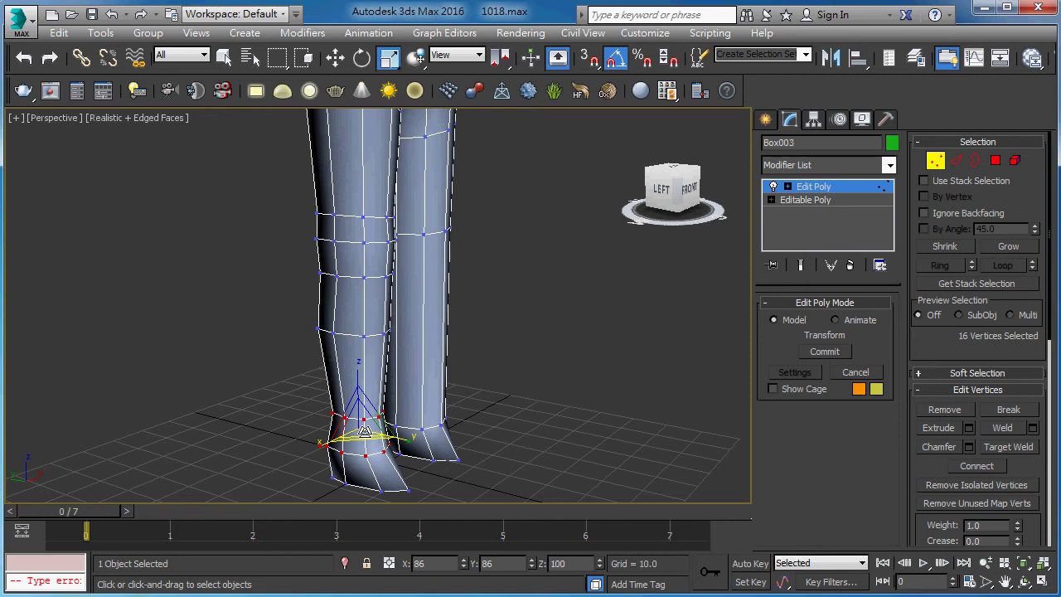
# Select the lower foot vertex ring and narrow it to 90%.
pyautogui.moveTo(365, 430)
pyautogui.keyDown('alt'); pyautogui.mouseDown(button='middle')
pyautogui.moveTo(344, 433)
pyautogui.moveTo(301, 398)
pyautogui.mouseUp(button='middle'); pyautogui.keyUp('alt')
pyautogui.press('F3')
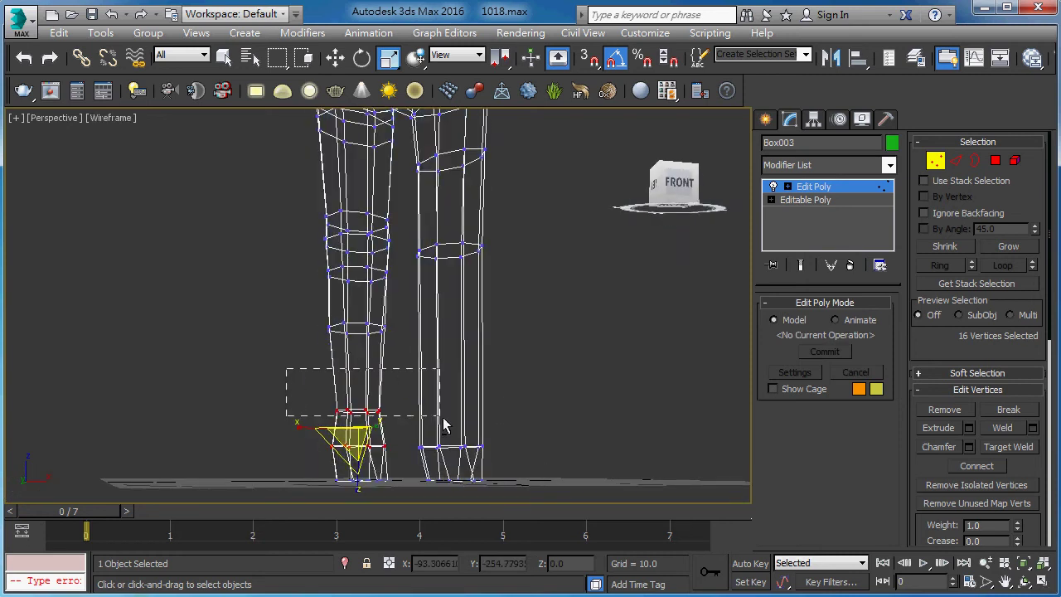
pyautogui.moveTo(286, 369); pyautogui.dragTo(442, 419)
pyautogui.press('F3')
pyautogui.moveTo(439, 425)
pyautogui.keyDown('alt'); pyautogui.mouseDown(button='middle')
pyautogui.moveTo(397, 461)
pyautogui.moveTo(370, 523)
pyautogui.mouseUp(button='middle'); pyautogui.keyUp('alt')
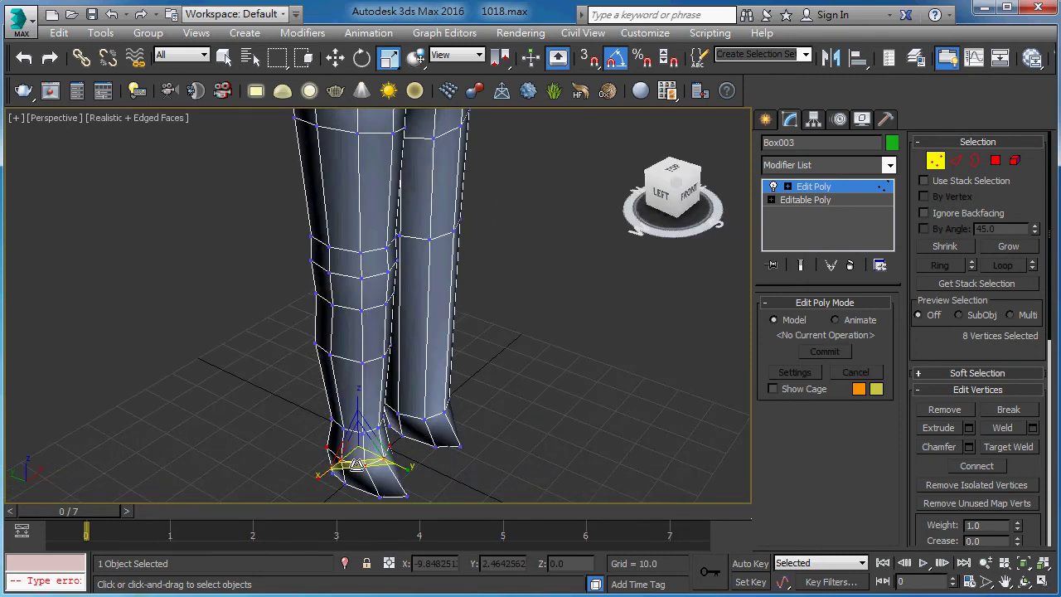
pyautogui.moveTo(357, 465); pyautogui.dragTo(358, 454)
# Select the three toe vertices and pull them forward to lengthen the foot.
pyautogui.moveTo(359, 454)
pyautogui.keyDown('alt'); pyautogui.mouseDown(button='middle')
pyautogui.moveTo(464, 446)
pyautogui.moveTo(497, 422)
pyautogui.moveTo(491, 452)
pyautogui.moveTo(516, 443)
pyautogui.mouseUp(button='middle'); pyautogui.keyUp('alt')
pyautogui.press('F3')
pyautogui.press('F3')
pyautogui.press('F3')
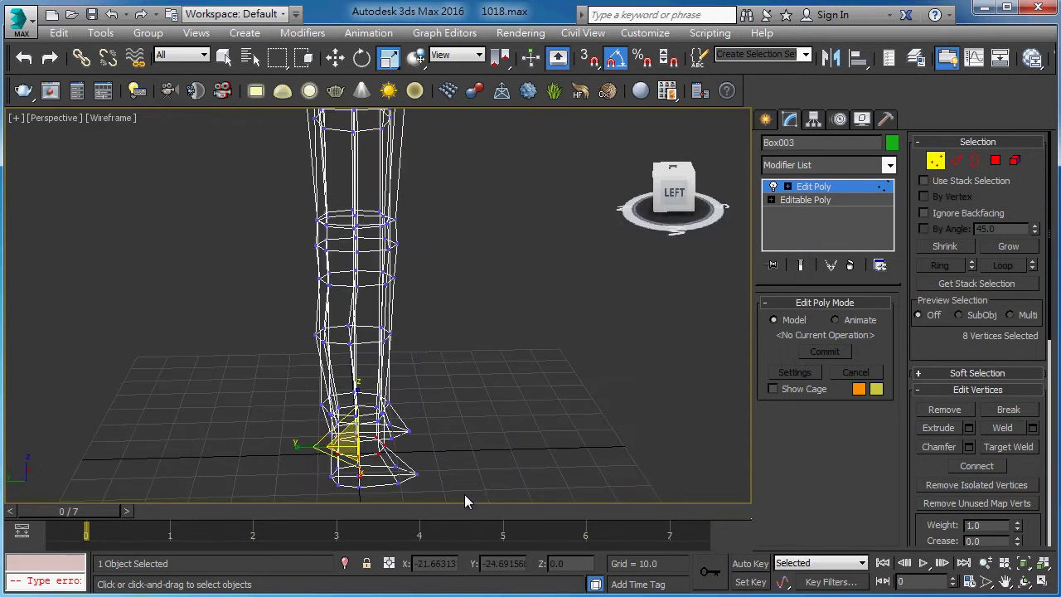
pyautogui.moveTo(465, 496); pyautogui.dragTo(381, 462)
pyautogui.press('F3')
pyautogui.moveTo(436, 468)
pyautogui.keyDown('alt'); pyautogui.mouseDown(button='middle')
pyautogui.moveTo(412, 483)
pyautogui.moveTo(455, 493)
pyautogui.mouseUp(button='middle'); pyautogui.keyUp('alt')
pyautogui.press('w')
pyautogui.moveTo(358, 466); pyautogui.dragTo(434, 486)
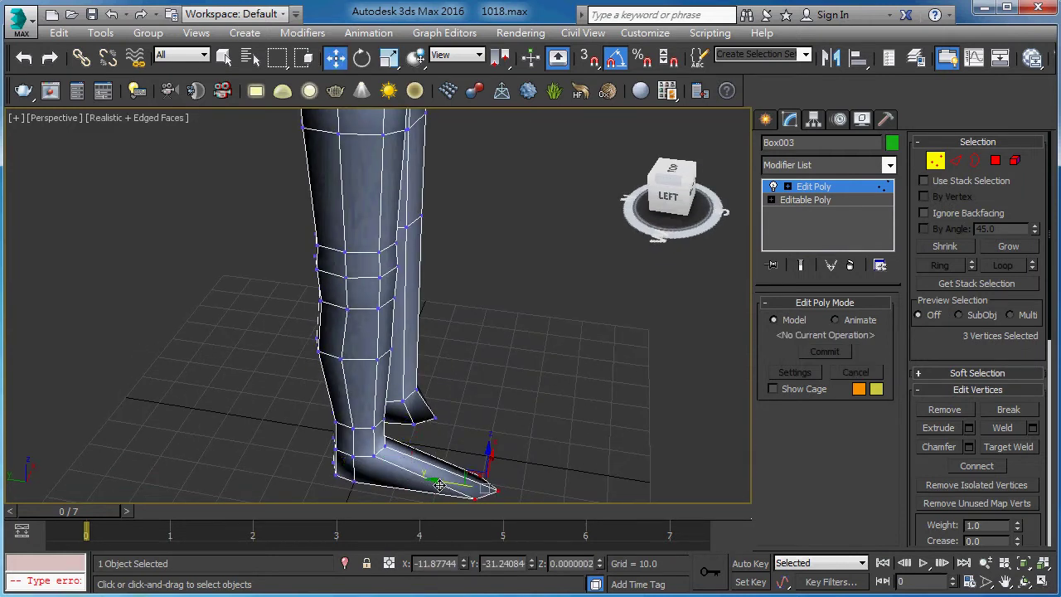
# Pull the toe tip back slightly, checking the foot from side and front.
pyautogui.moveTo(444, 485)
pyautogui.keyDown('alt'); pyautogui.mouseDown(button='middle')
pyautogui.moveTo(502, 398)
pyautogui.moveTo(495, 379)
pyautogui.moveTo(429, 367)
pyautogui.moveTo(477, 384)
pyautogui.mouseUp(button='middle'); pyautogui.keyUp('alt')
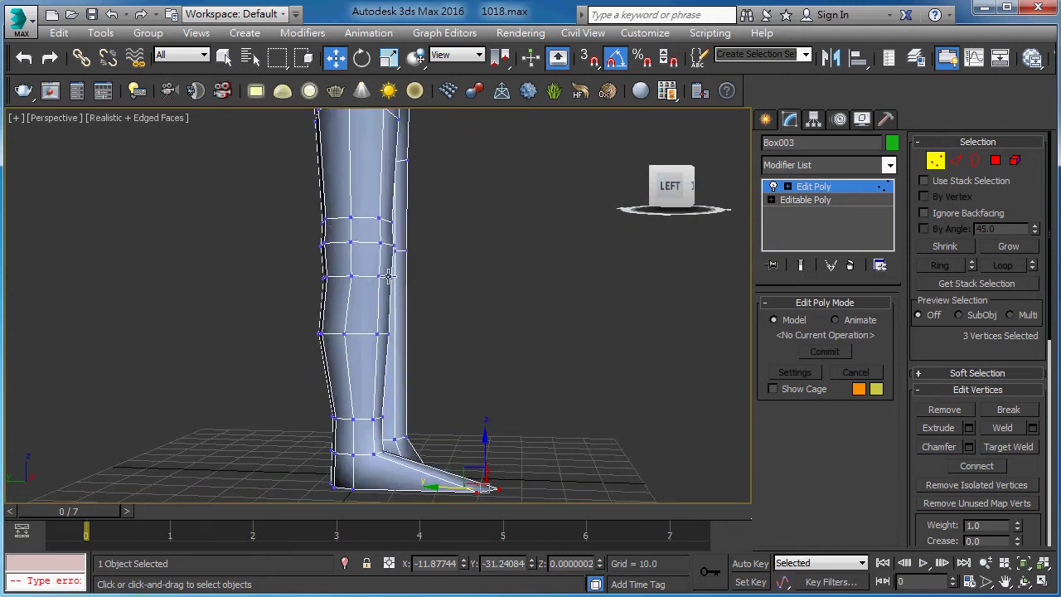
pyautogui.moveTo(501, 453)
pyautogui.keyDown('alt'); pyautogui.mouseDown(button='middle')
pyautogui.moveTo(460, 435)
pyautogui.moveTo(468, 399)
pyautogui.mouseUp(button='middle'); pyautogui.keyUp('alt')
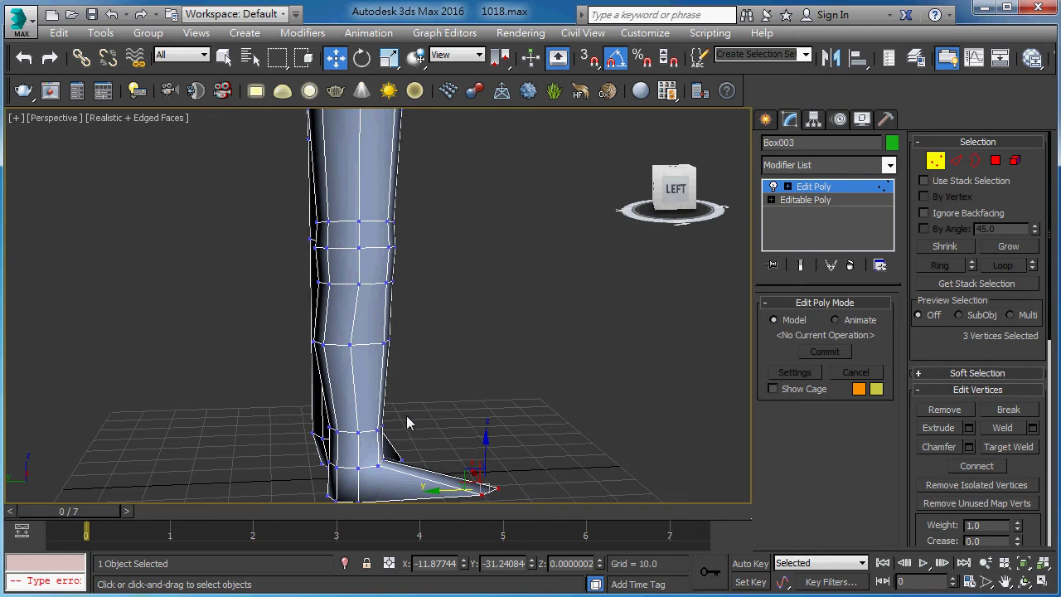
pyautogui.moveTo(406, 422)
pyautogui.keyDown('alt'); pyautogui.mouseDown(button='middle')
pyautogui.moveTo(447, 444)
pyautogui.moveTo(400, 448)
pyautogui.mouseUp(button='middle'); pyautogui.keyUp('alt')
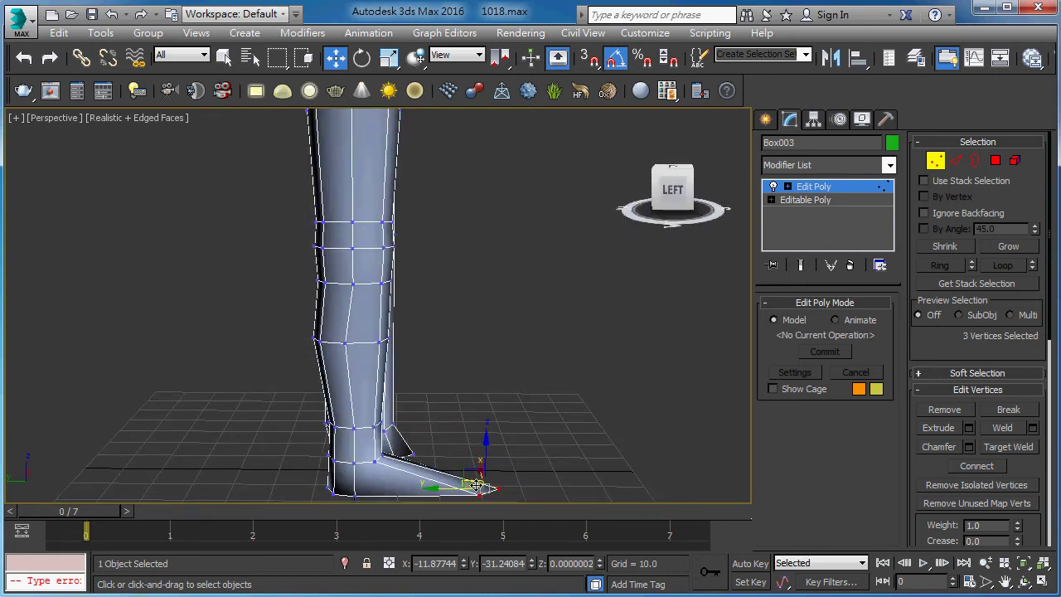
pyautogui.moveTo(452, 490); pyautogui.dragTo(412, 489)
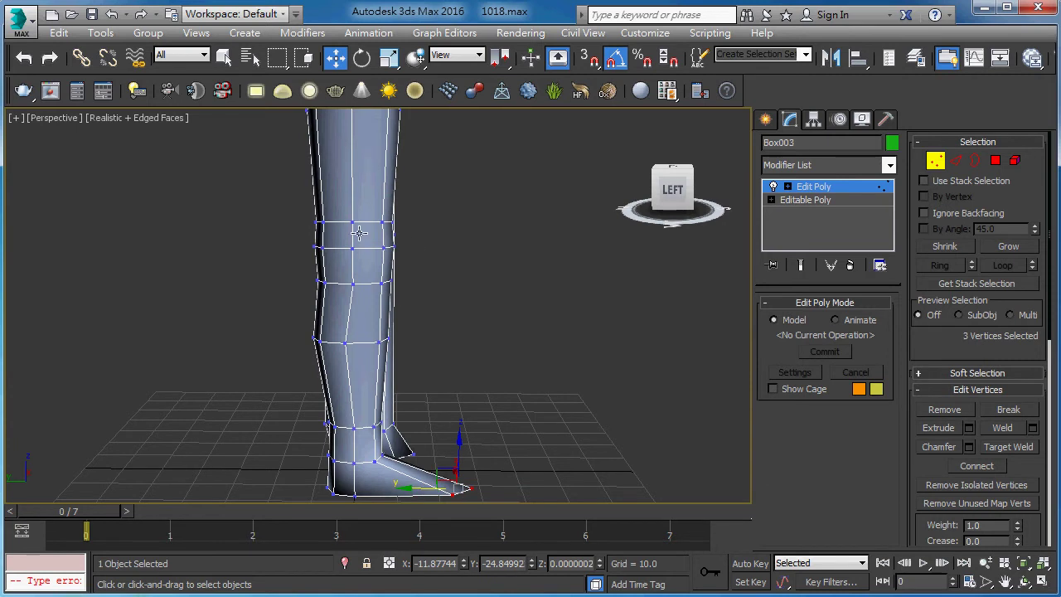
pyautogui.moveTo(369, 462)
pyautogui.keyDown('alt'); pyautogui.mouseDown(button='middle')
pyautogui.moveTo(338, 374)
pyautogui.moveTo(430, 324)
pyautogui.moveTo(559, 300)
pyautogui.moveTo(389, 251)
pyautogui.moveTo(442, 277)
pyautogui.moveTo(327, 293)
pyautogui.moveTo(265, 340)
pyautogui.moveTo(407, 302)
pyautogui.moveTo(573, 309)
pyautogui.moveTo(600, 281)
pyautogui.mouseUp(button='middle'); pyautogui.keyUp('alt')
pyautogui.press('F3')
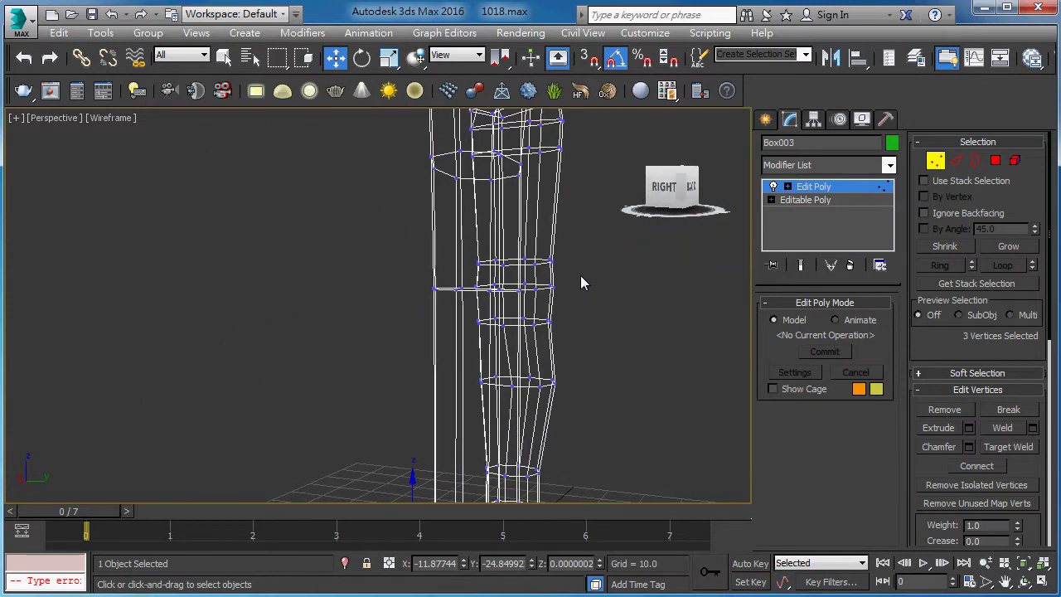
# Nudge the three selected knee vertices and scale them to 92%.
pyautogui.press('F3')
pyautogui.moveTo(539, 303)
pyautogui.keyDown('alt'); pyautogui.mouseDown(button='middle')
pyautogui.moveTo(393, 327)
pyautogui.moveTo(249, 320)
pyautogui.moveTo(414, 327)
pyautogui.moveTo(379, 313)
pyautogui.moveTo(396, 308)
pyautogui.moveTo(356, 324)
pyautogui.mouseUp(button='middle'); pyautogui.keyUp('alt')
pyautogui.scroll(2, 396, 308)
pyautogui.press('F3')
pyautogui.press('F3')
pyautogui.moveTo(368, 329); pyautogui.dragTo(375, 335)
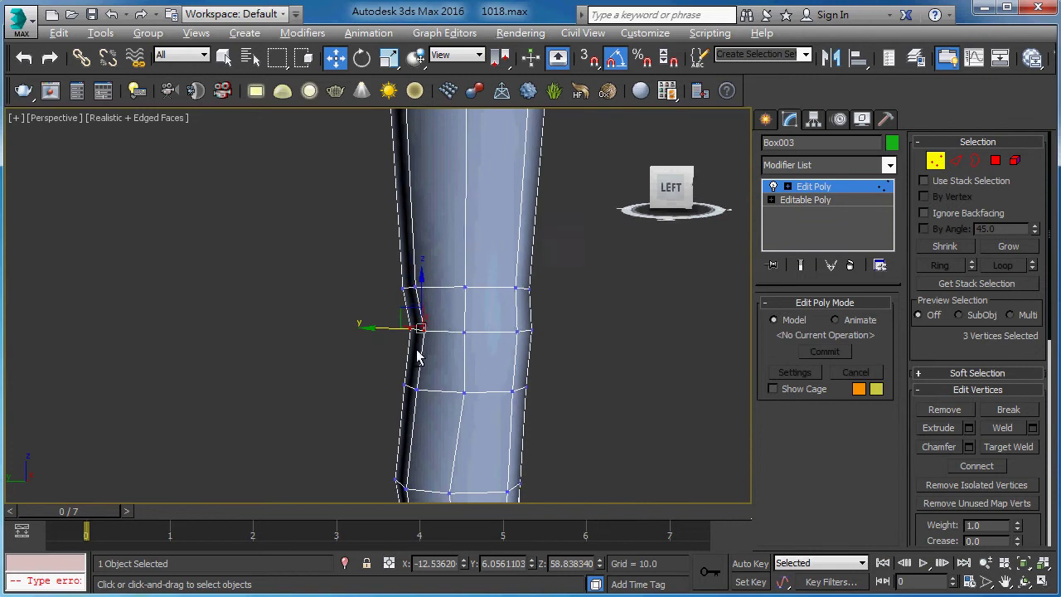
pyautogui.moveTo(373, 337)
pyautogui.keyDown('alt'); pyautogui.mouseDown(button='middle')
pyautogui.moveTo(533, 377)
pyautogui.moveTo(599, 368)
pyautogui.moveTo(542, 375)
pyautogui.moveTo(549, 357)
pyautogui.moveTo(574, 393)
pyautogui.mouseUp(button='middle'); pyautogui.keyUp('alt')
pyautogui.press('r')
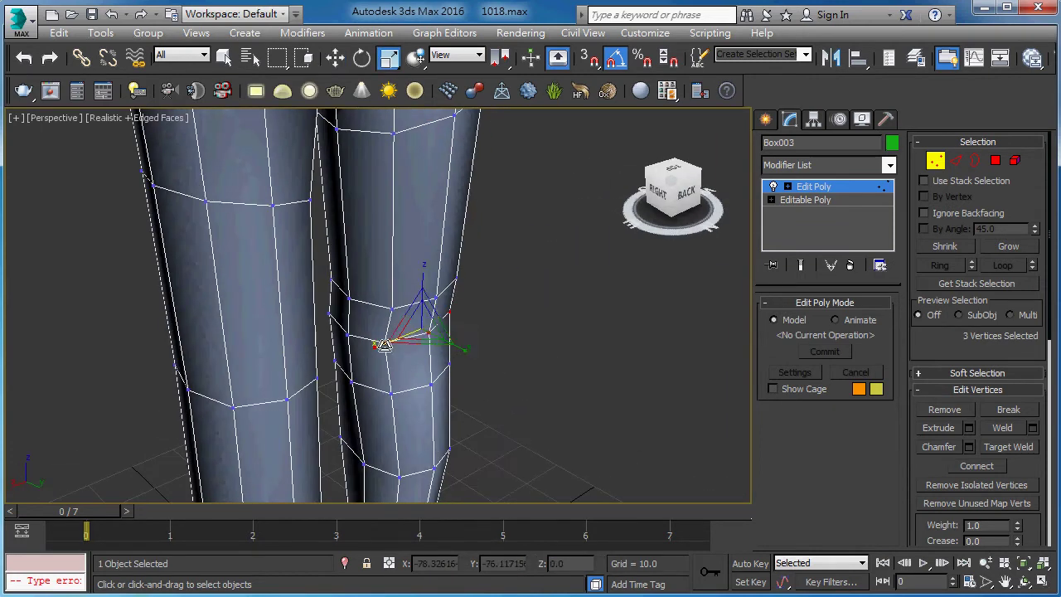
pyautogui.moveTo(404, 348); pyautogui.dragTo(413, 346)
# Move the knee vertices slightly outward to form a protruding kneecap.
pyautogui.moveTo(414, 346)
pyautogui.keyDown('alt'); pyautogui.mouseDown(button='middle')
pyautogui.moveTo(299, 303)
pyautogui.moveTo(414, 348)
pyautogui.moveTo(485, 354)
pyautogui.moveTo(465, 365)
pyautogui.moveTo(354, 351)
pyautogui.moveTo(446, 350)
pyautogui.moveTo(398, 356)
pyautogui.moveTo(384, 351)
pyautogui.moveTo(424, 349)
pyautogui.moveTo(360, 329)
pyautogui.mouseUp(button='middle'); pyautogui.keyUp('alt')
pyautogui.press('F3')
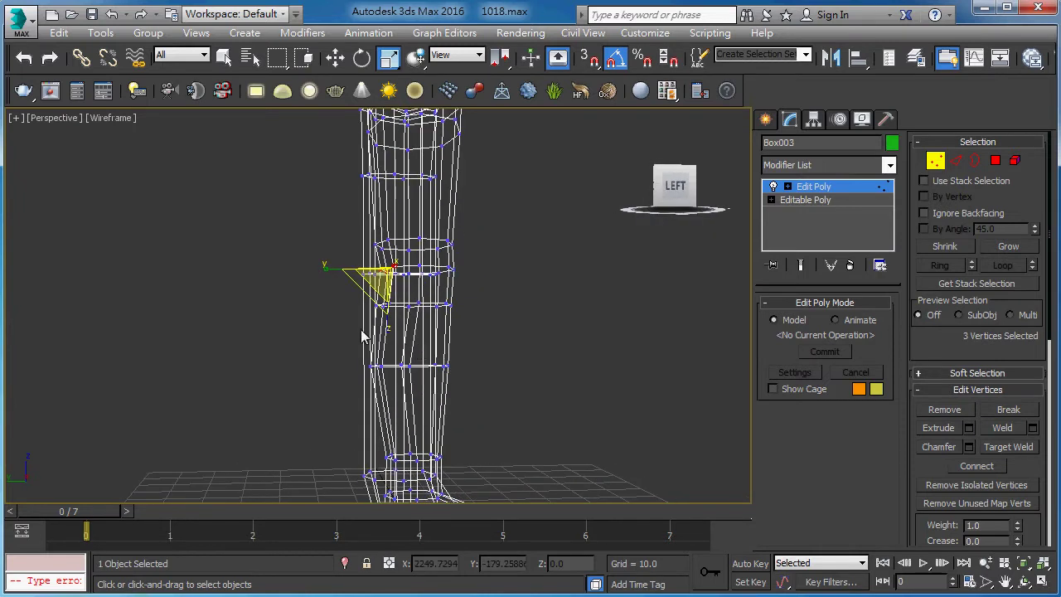
pyautogui.press('F3')
pyautogui.press('w')
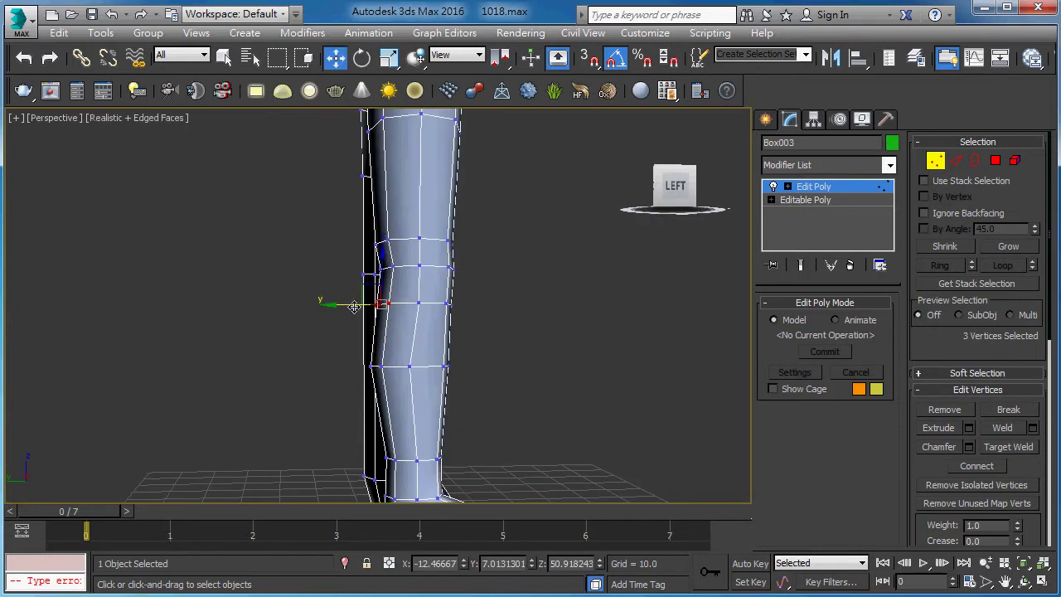
pyautogui.moveTo(354, 307); pyautogui.dragTo(353, 307)
pyautogui.press('F3')
pyautogui.press('F3')
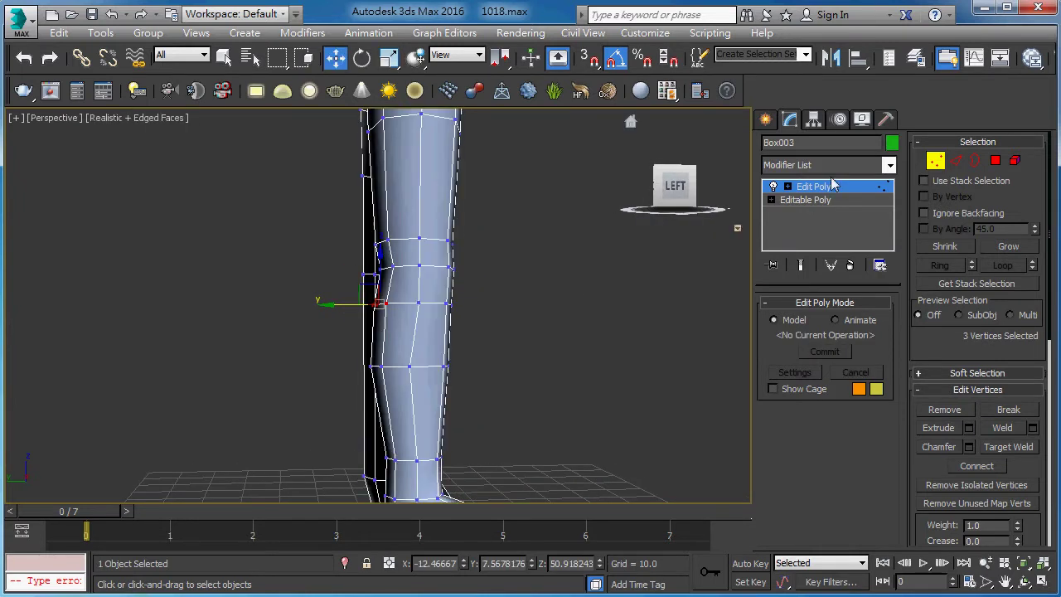
# Ring-select the edges around the thigh, connect a new edge loop, and scale it up slightly.
pyautogui.click(832, 187)
pyautogui.keyDown('alt'); pyautogui.moveTo(414, 298); pyautogui.dragTo(152, 298, button='middle'); pyautogui.keyUp('alt')
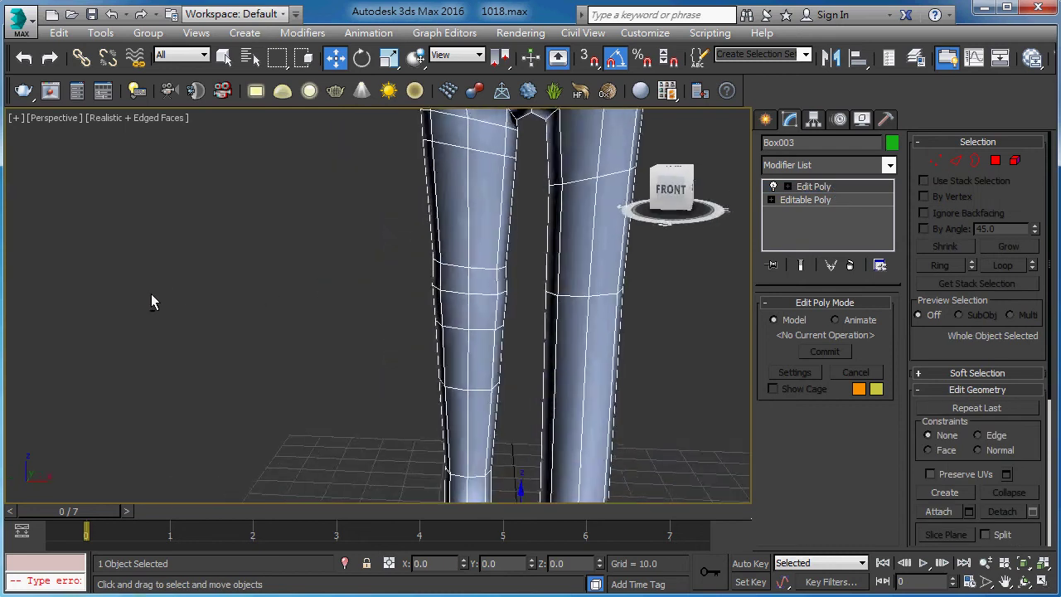
pyautogui.moveTo(503, 292)
pyautogui.keyDown('alt'); pyautogui.mouseDown(button='middle')
pyautogui.moveTo(664, 339)
pyautogui.moveTo(471, 308)
pyautogui.moveTo(547, 307)
pyautogui.moveTo(339, 324)
pyautogui.moveTo(362, 311)
pyautogui.mouseUp(button='middle'); pyautogui.keyUp('alt')
pyautogui.press('2')
pyautogui.press('q')
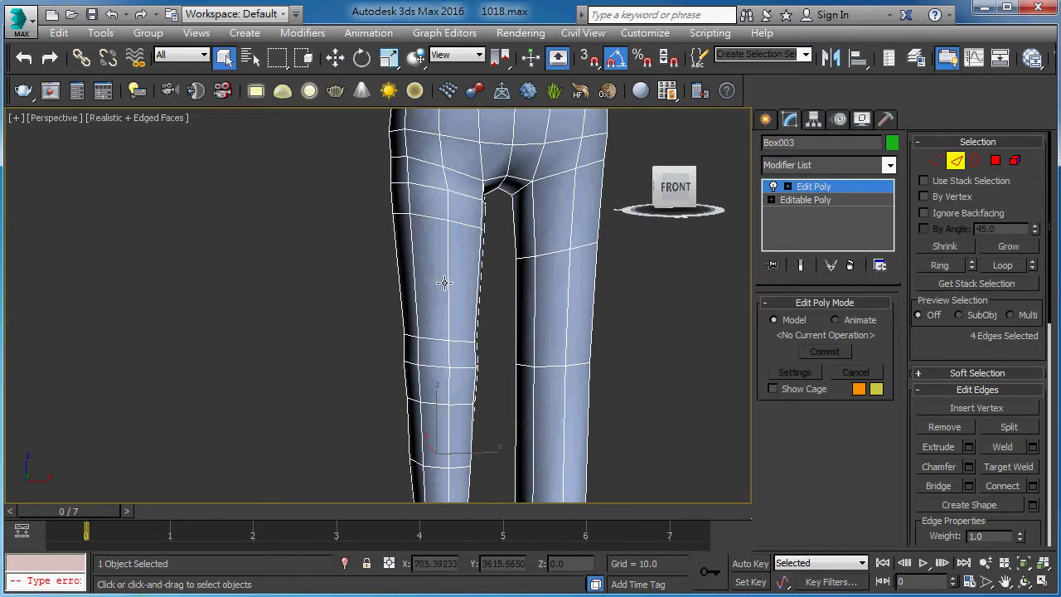
pyautogui.hotkey('alt', 'r')
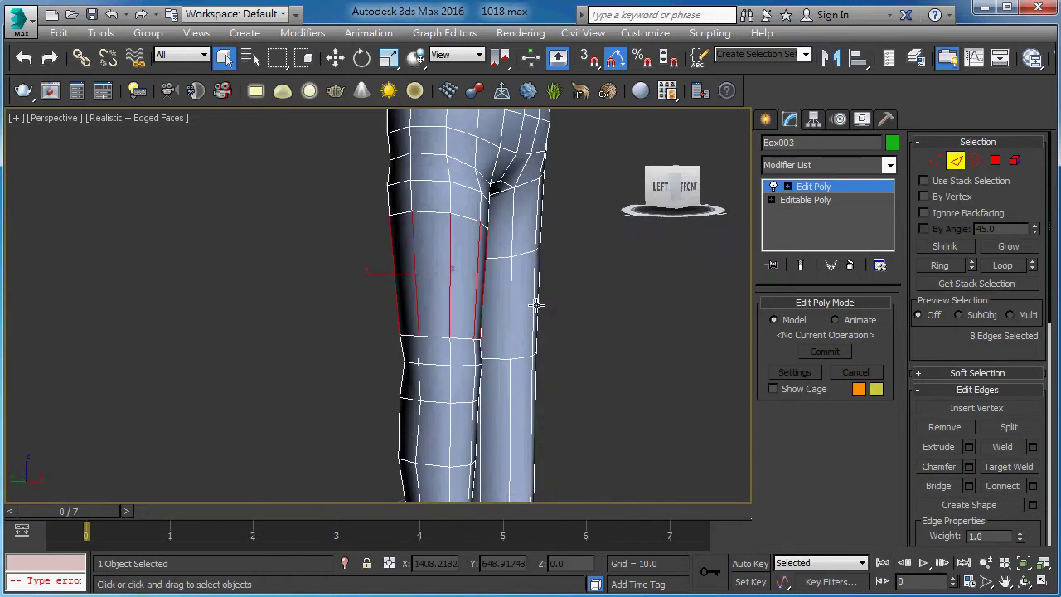
pyautogui.moveTo(447, 283)
pyautogui.keyDown('alt'); pyautogui.mouseDown(button='middle')
pyautogui.moveTo(694, 301)
pyautogui.moveTo(417, 296)
pyautogui.moveTo(474, 308)
pyautogui.mouseUp(button='middle'); pyautogui.keyUp('alt')
pyautogui.click(424, 281)
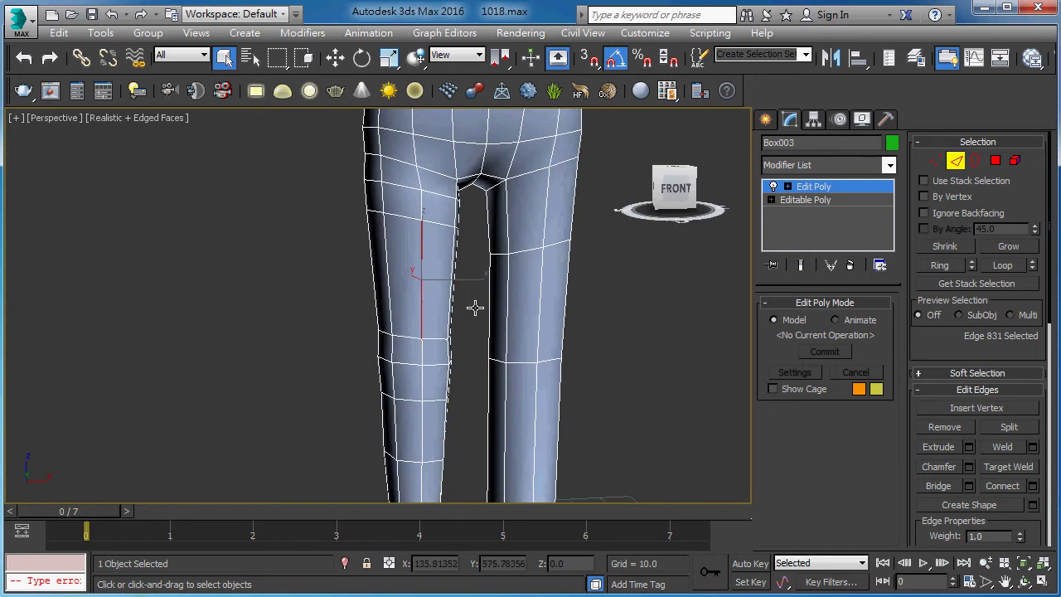
pyautogui.click(941, 266)
pyautogui.moveTo(344, 345)
pyautogui.keyDown('alt'); pyautogui.mouseDown(button='middle')
pyautogui.moveTo(452, 366)
pyautogui.moveTo(439, 426)
pyautogui.moveTo(497, 401)
pyautogui.mouseUp(button='middle'); pyautogui.keyUp('alt')
pyautogui.click(1007, 488)
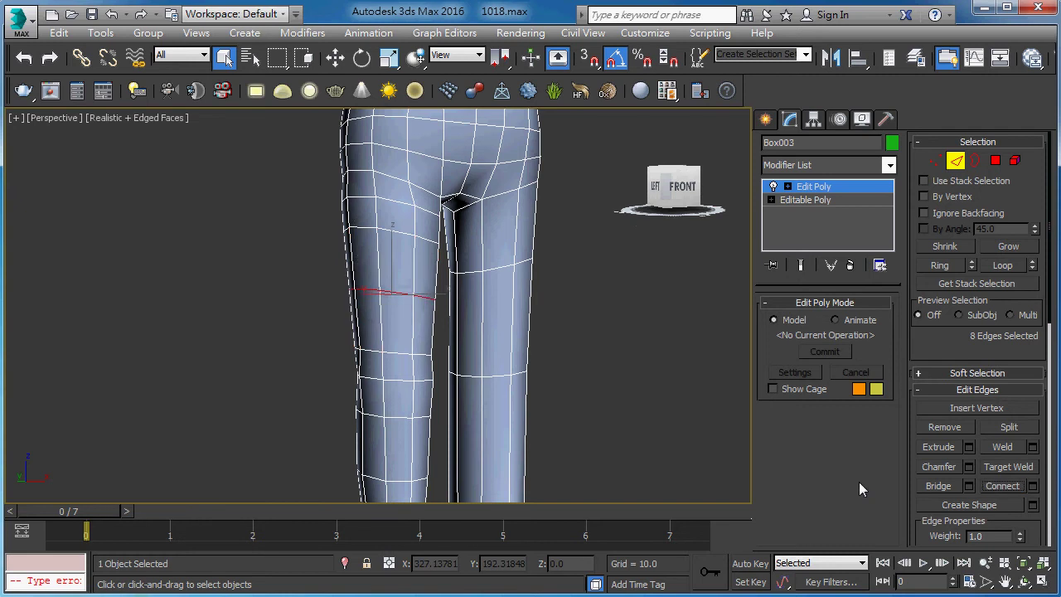
pyautogui.keyDown('alt'); pyautogui.moveTo(287, 331); pyautogui.dragTo(390, 290, button='middle'); pyautogui.keyUp('alt')
pyautogui.press('r')
pyautogui.moveTo(390, 288); pyautogui.dragTo(389, 281)
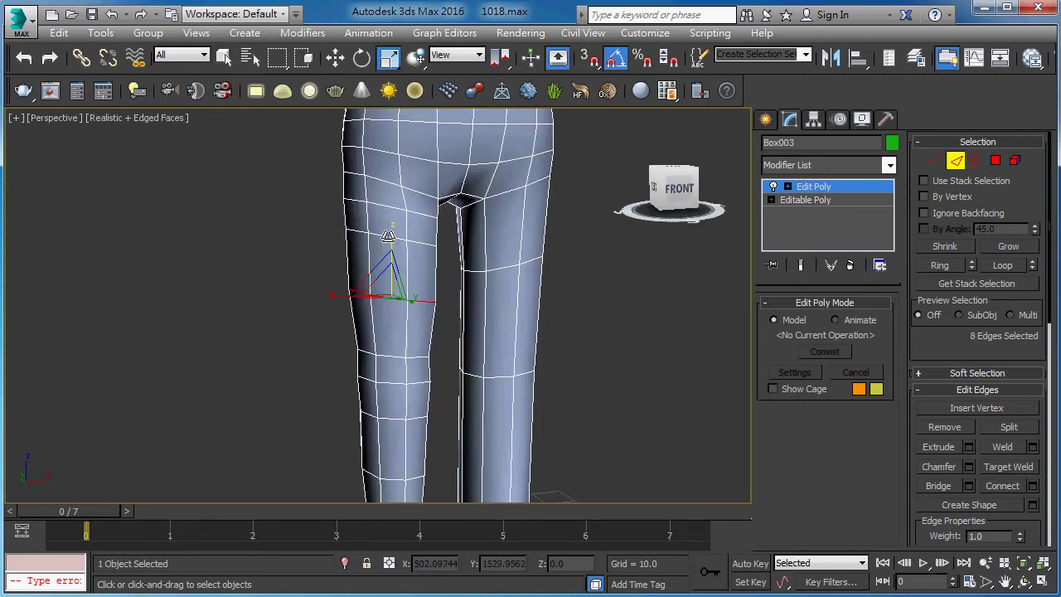
# Loop-select the upper thigh edge loop and uniformly scale it to about 107%.
pyautogui.click(388, 237)
pyautogui.keyDown('alt'); pyautogui.moveTo(427, 290); pyautogui.dragTo(297, 279, button='middle'); pyautogui.keyUp('alt')
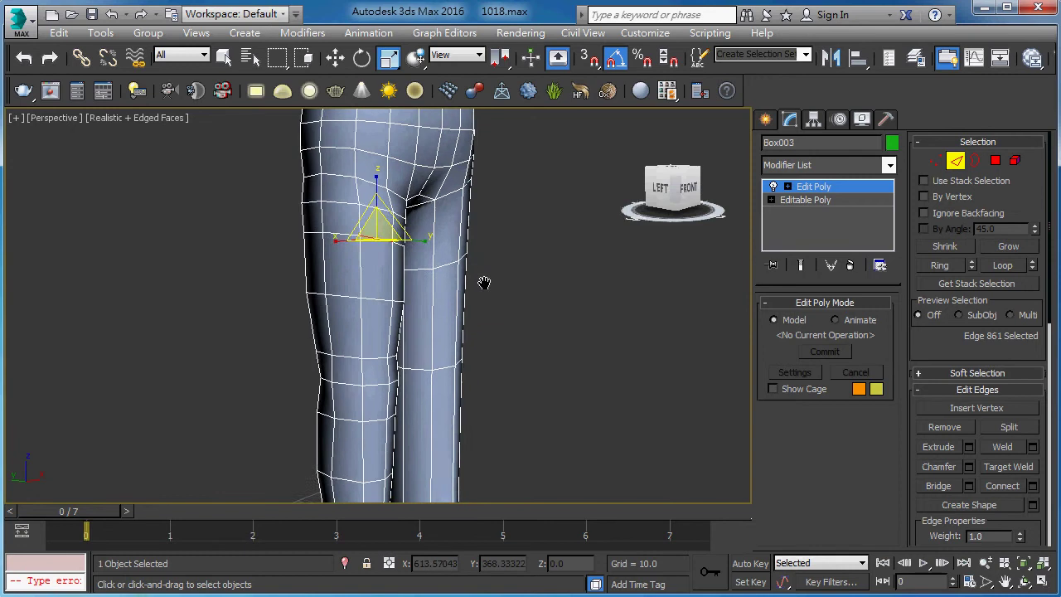
pyautogui.press('q')
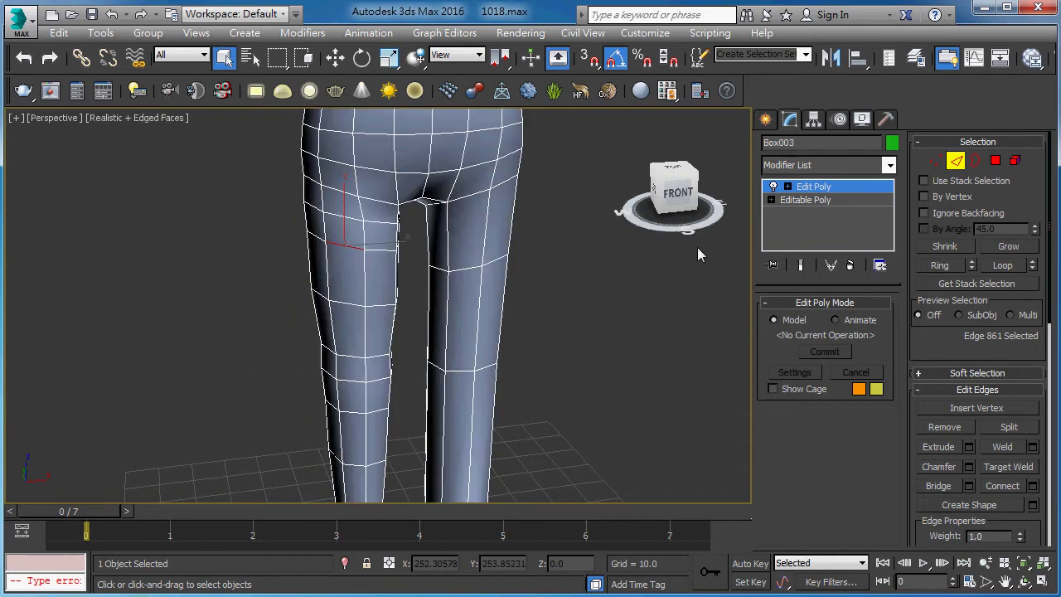
pyautogui.click(1002, 265)
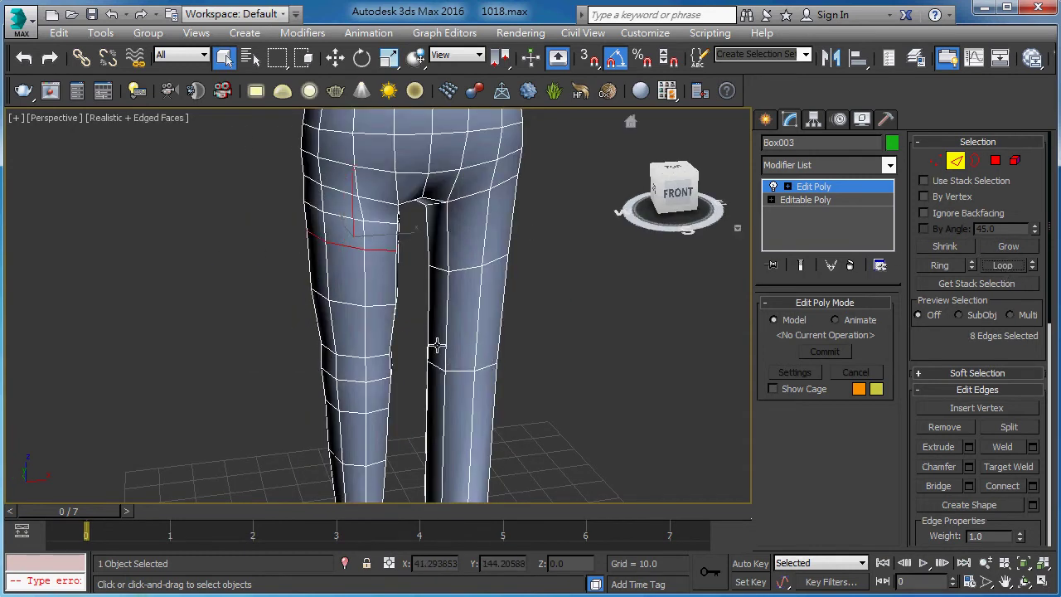
pyautogui.keyDown('alt'); pyautogui.moveTo(436, 345); pyautogui.dragTo(356, 310, button='middle'); pyautogui.keyUp('alt')
pyautogui.press('r')
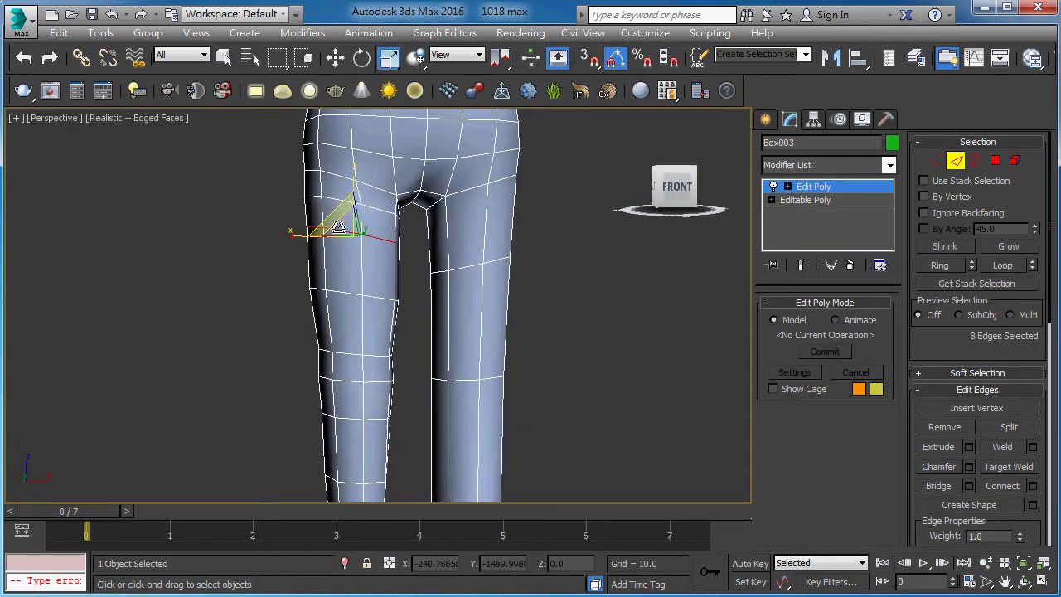
pyautogui.moveTo(346, 225); pyautogui.dragTo(349, 220)
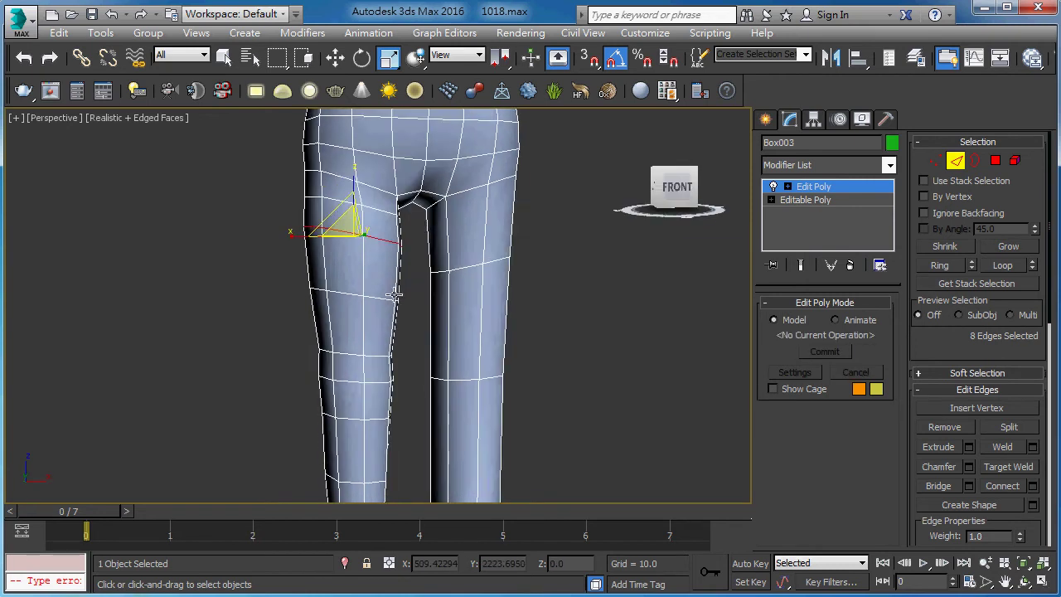
pyautogui.moveTo(394, 293)
pyautogui.mouseDown(button='middle')
pyautogui.moveTo(414, 352)
pyautogui.moveTo(601, 342)
pyautogui.moveTo(469, 282)
pyautogui.moveTo(273, 291)
pyautogui.moveTo(622, 301)
pyautogui.mouseUp(button='middle')
pyautogui.scroll(-2, 414, 352)
pyautogui.scroll(1, 461, 294)
pyautogui.scroll(2, 296, 273)
pyautogui.moveTo(296, 273)
pyautogui.mouseDown(button='middle')
pyautogui.moveTo(303, 293)
pyautogui.moveTo(403, 299)
pyautogui.mouseUp(button='middle')
# At Polygon level, select one polygon on each buttock.
pyautogui.press('4')
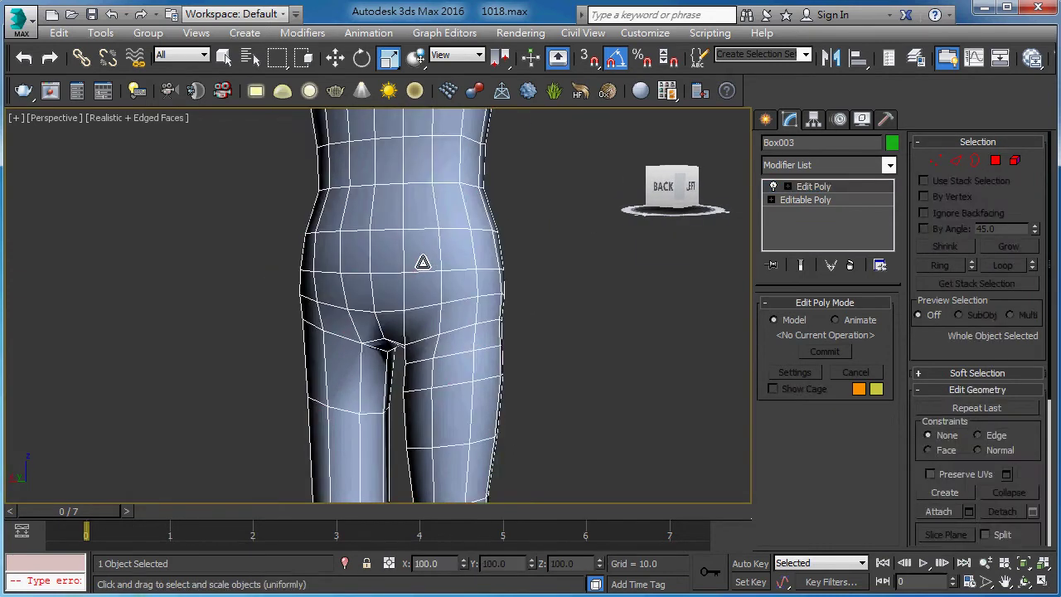
pyautogui.press('4')
pyautogui.press('q')
pyautogui.click(632, 306)
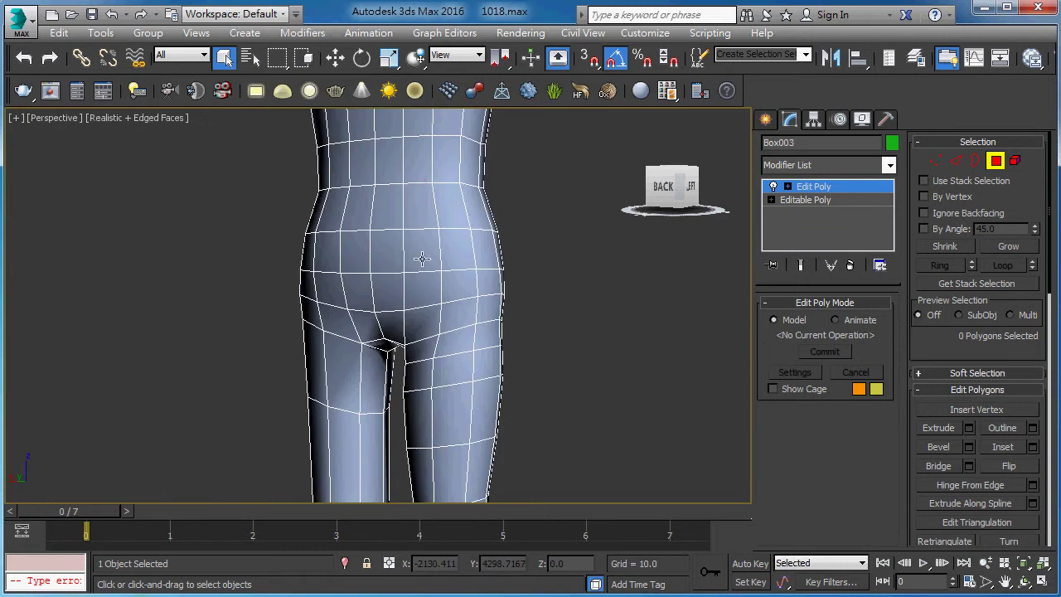
pyautogui.click(417, 258)
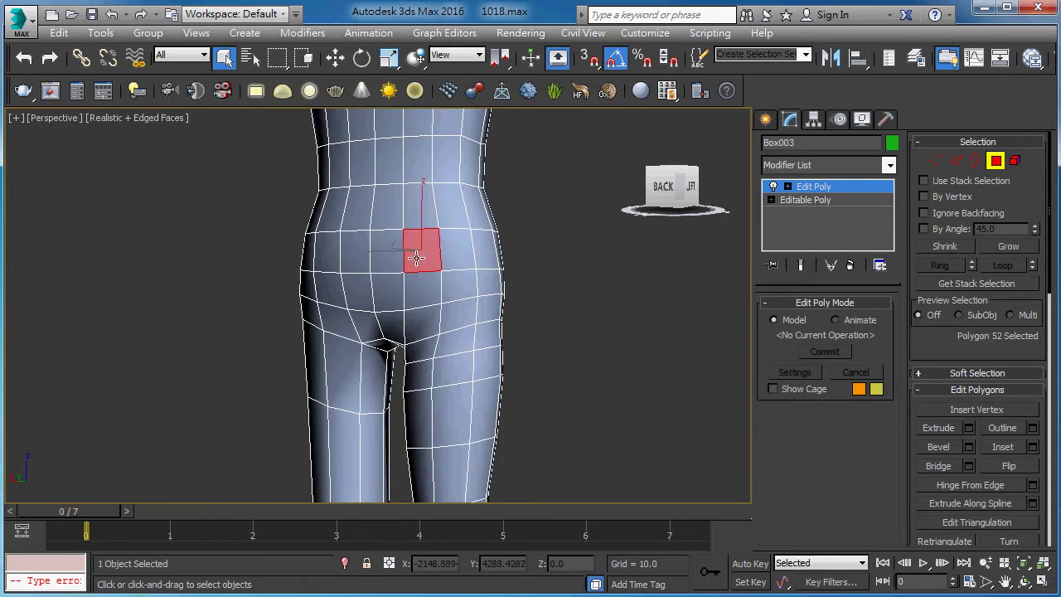
pyautogui.keyDown('ctrl'); pyautogui.click(325, 262); pyautogui.keyUp('ctrl')
pyautogui.moveTo(406, 278)
pyautogui.keyDown('alt'); pyautogui.mouseDown(button='middle')
pyautogui.moveTo(438, 305)
pyautogui.moveTo(404, 300)
pyautogui.mouseUp(button='middle'); pyautogui.keyUp('alt')
# Check the polygon selection in wireframe, then set the viewport back to Shaded.
pyautogui.press('F3')
pyautogui.keyDown('alt'); pyautogui.moveTo(249, 266); pyautogui.dragTo(311, 208); pyautogui.keyUp('alt')
pyautogui.moveTo(311, 209)
pyautogui.keyDown('alt'); pyautogui.mouseDown(button='middle')
pyautogui.moveTo(294, 236)
pyautogui.moveTo(323, 246)
pyautogui.mouseUp(button='middle'); pyautogui.keyUp('alt')
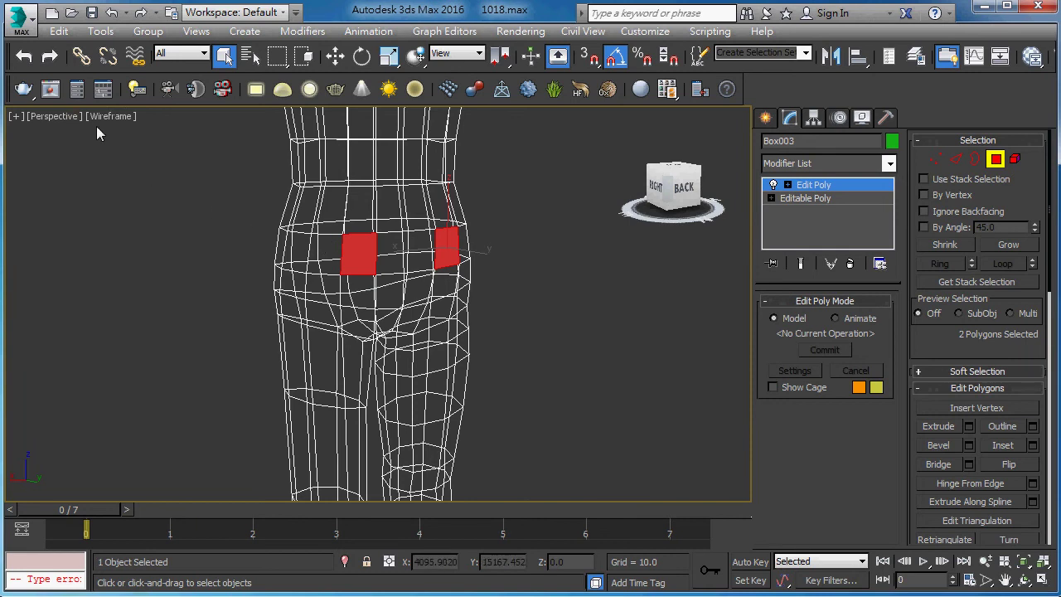
pyautogui.click(110, 116)
pyautogui.click(137, 153)
pyautogui.moveTo(303, 286)
pyautogui.keyDown('alt'); pyautogui.mouseDown(button='middle')
pyautogui.moveTo(211, 273)
pyautogui.moveTo(439, 306)
pyautogui.mouseUp(button='middle'); pyautogui.keyUp('alt')
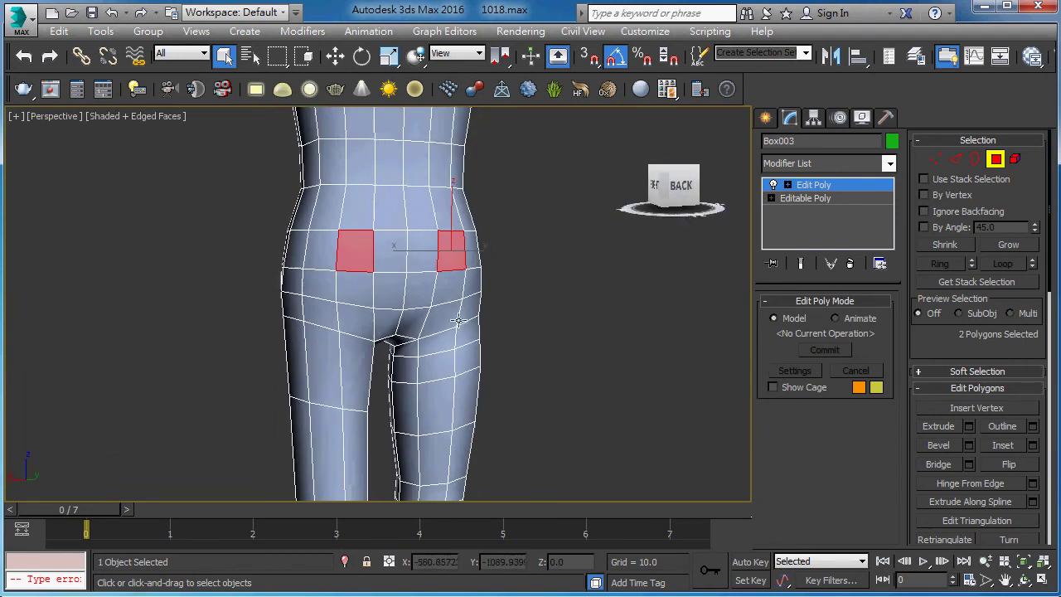
# At Edge level, select a horizontal edge on each buttock and widen the command panel to two columns.
pyautogui.press('2')
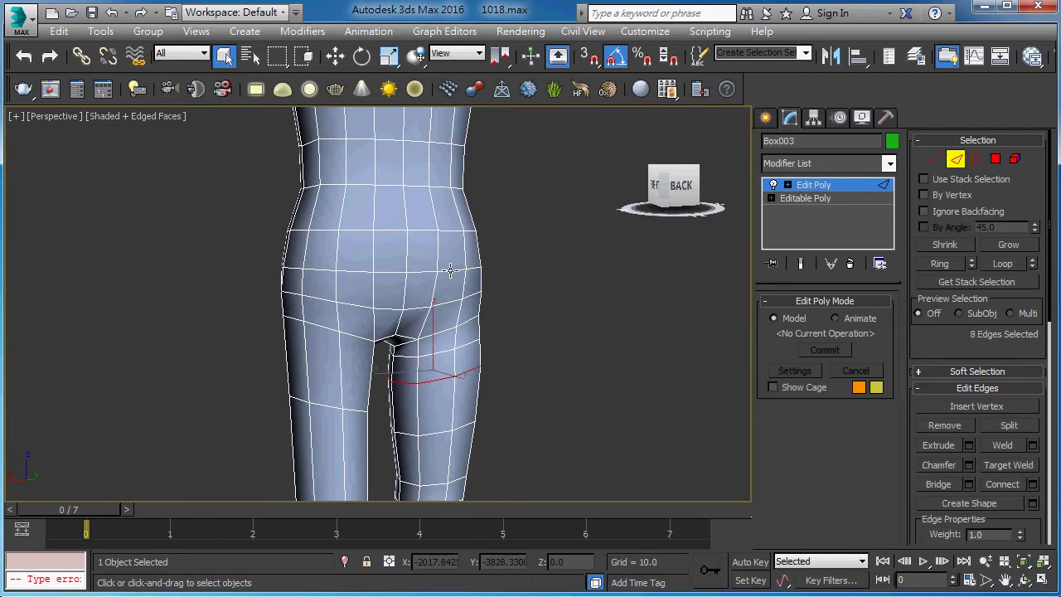
pyautogui.click(450, 271)
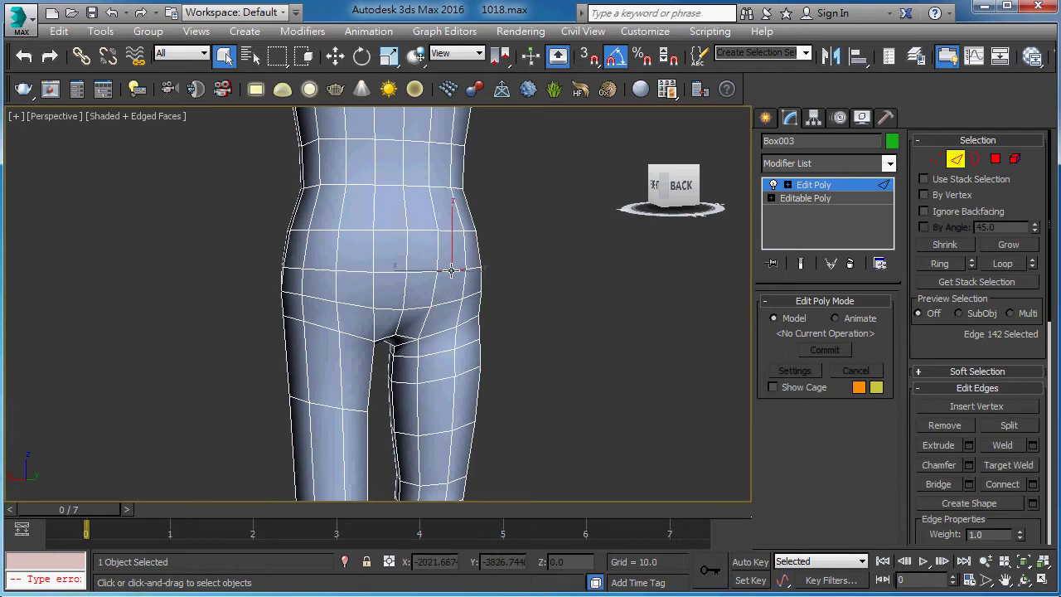
pyautogui.keyDown('ctrl'); pyautogui.click(352, 268); pyautogui.keyUp('ctrl')
pyautogui.keyDown('alt'); pyautogui.moveTo(356, 270); pyautogui.dragTo(517, 446, button='middle'); pyautogui.keyUp('alt')
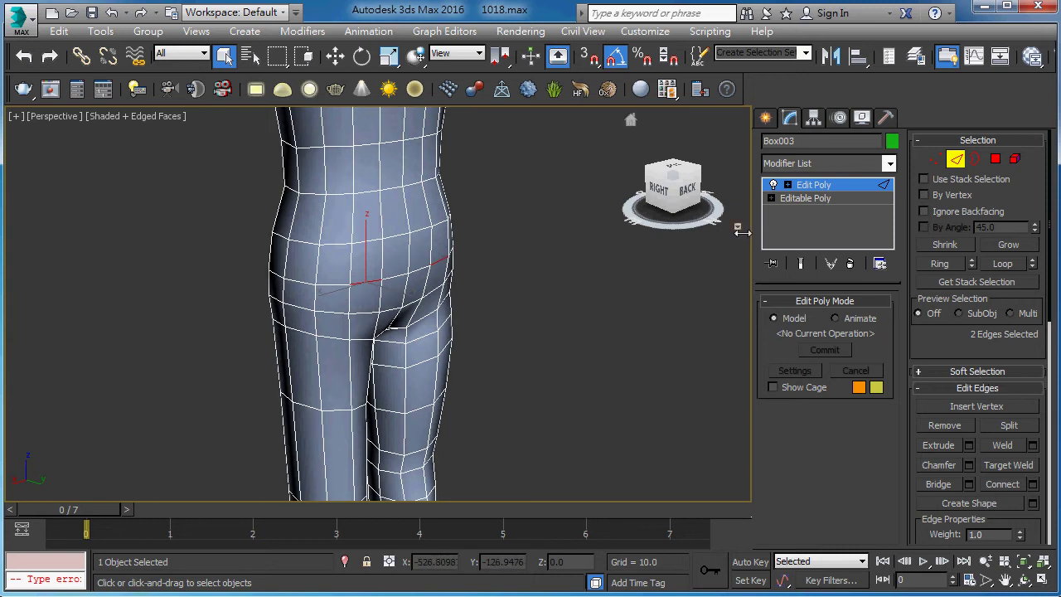
pyautogui.moveTo(742, 233); pyautogui.dragTo(660, 241)
# Turn on Soft Selection without edge-distance limit and push the buttock edges outward along Y.
pyautogui.click(859, 375)
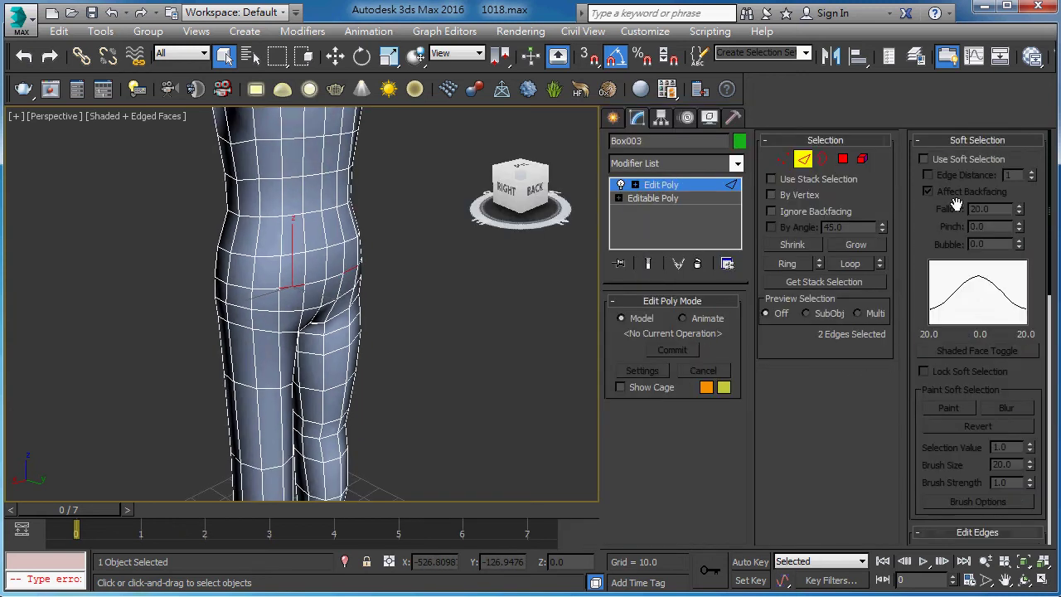
pyautogui.click(961, 159)
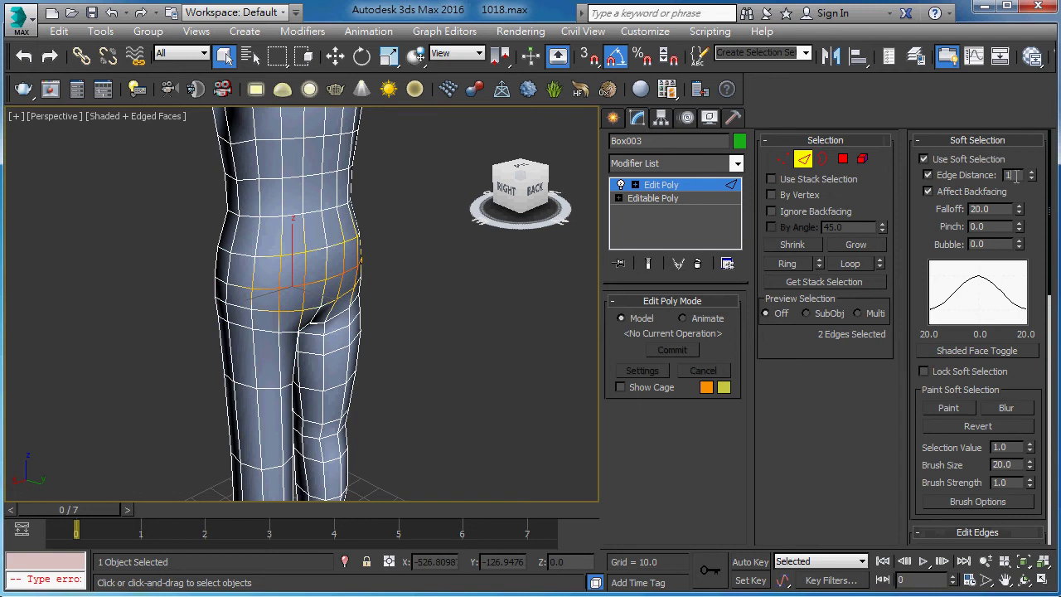
pyautogui.click(968, 176)
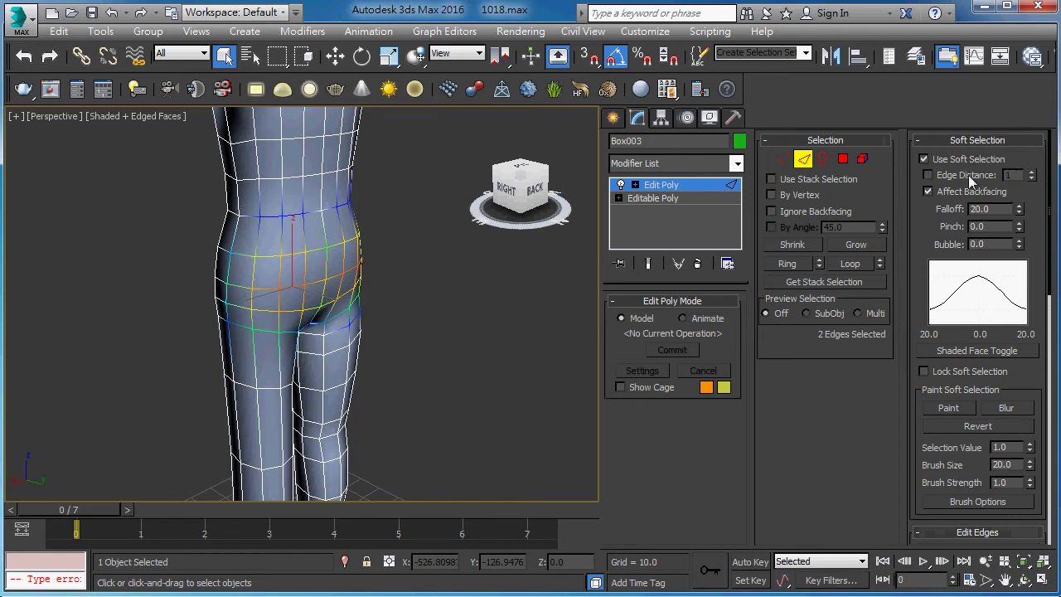
pyautogui.scroll(1, 497, 249)
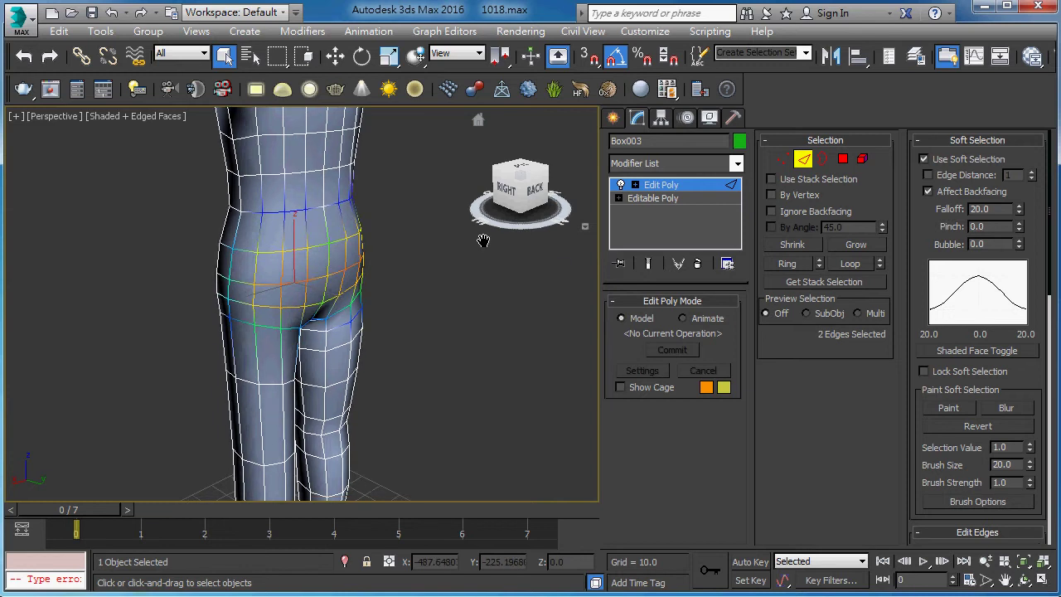
pyautogui.scroll(2, 448, 248)
pyautogui.moveTo(394, 244)
pyautogui.keyDown('alt'); pyautogui.mouseDown(button='middle')
pyautogui.moveTo(417, 197)
pyautogui.moveTo(445, 211)
pyautogui.mouseUp(button='middle'); pyautogui.keyUp('alt')
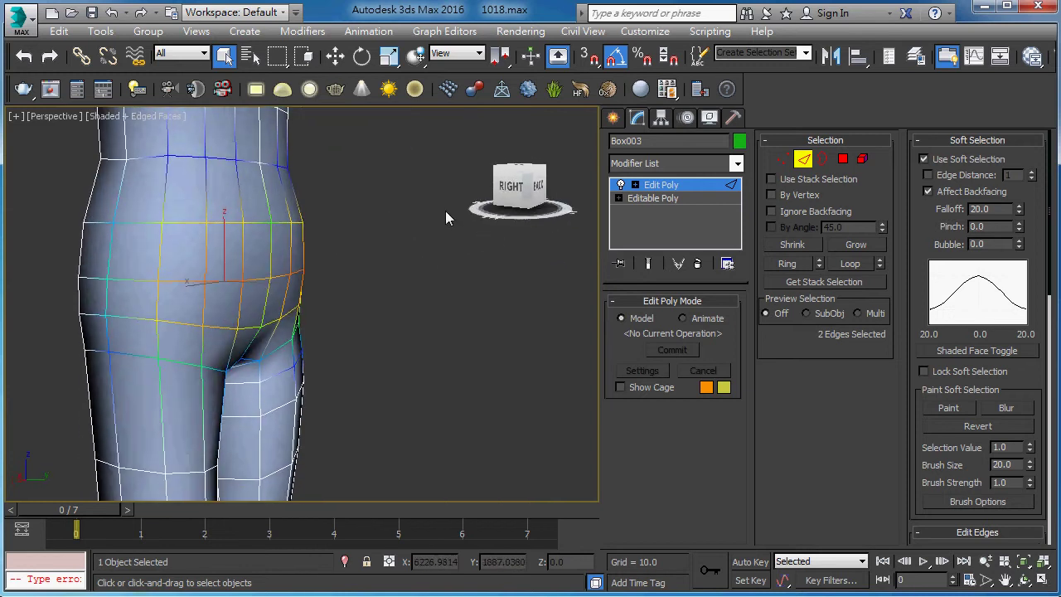
pyautogui.press('w')
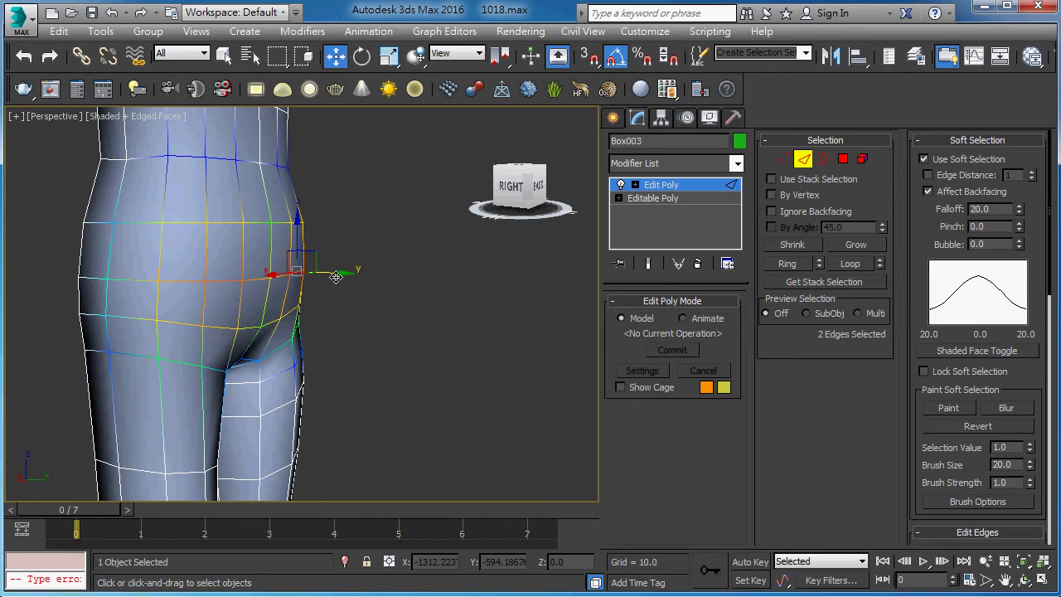
pyautogui.moveTo(336, 277); pyautogui.dragTo(356, 276)
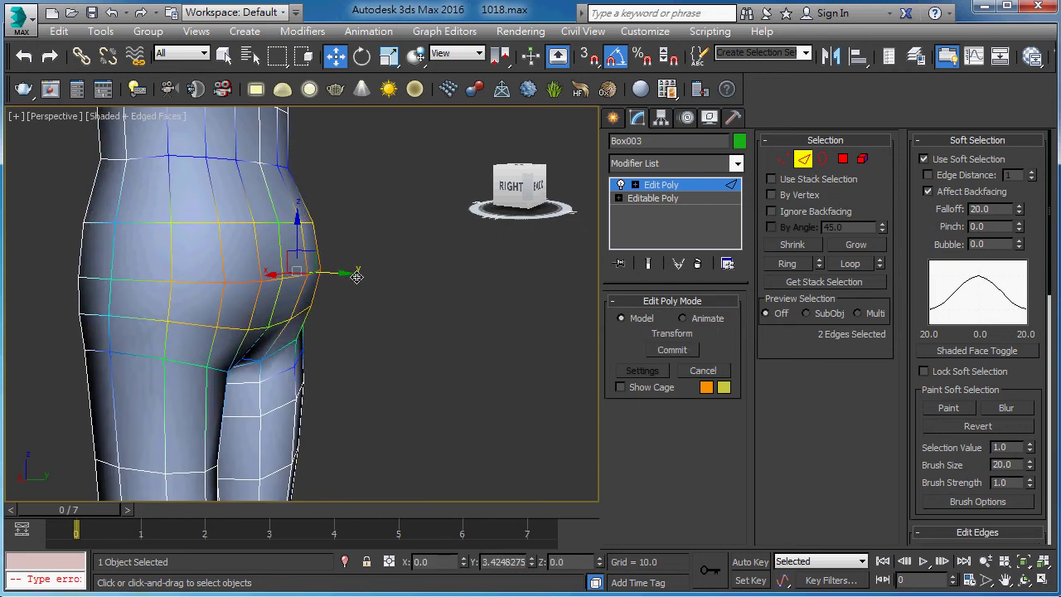
# Inspect the reshaped hips from the front and back, then switch to Vertex level.
pyautogui.moveTo(394, 289)
pyautogui.keyDown('alt'); pyautogui.mouseDown(button='middle')
pyautogui.moveTo(216, 297)
pyautogui.moveTo(276, 258)
pyautogui.moveTo(424, 272)
pyautogui.mouseUp(button='middle'); pyautogui.keyUp('alt')
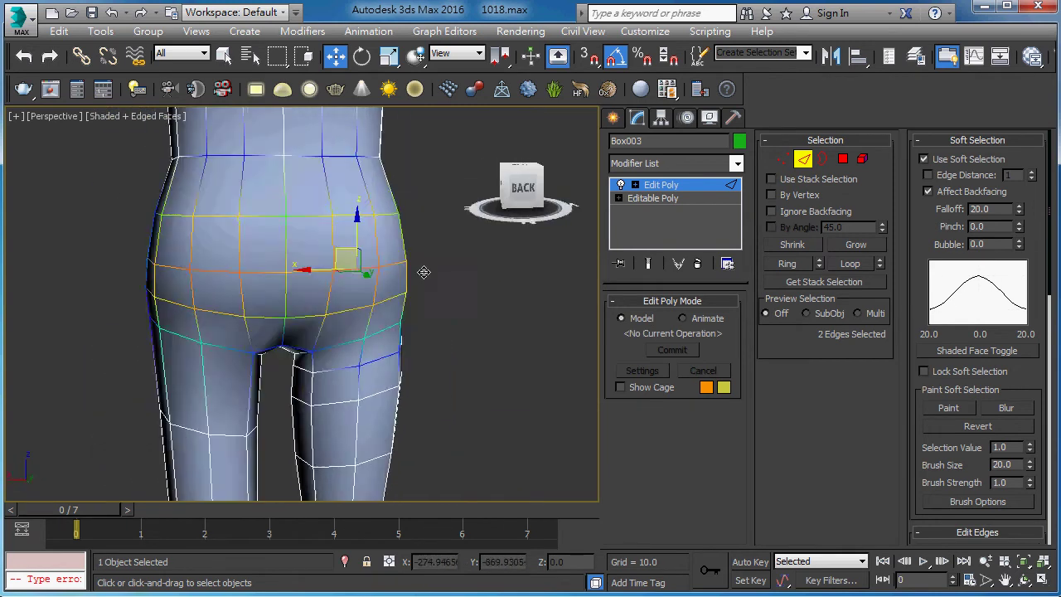
pyautogui.keyDown('alt'); pyautogui.moveTo(416, 294); pyautogui.dragTo(506, 283, button='middle'); pyautogui.keyUp('alt')
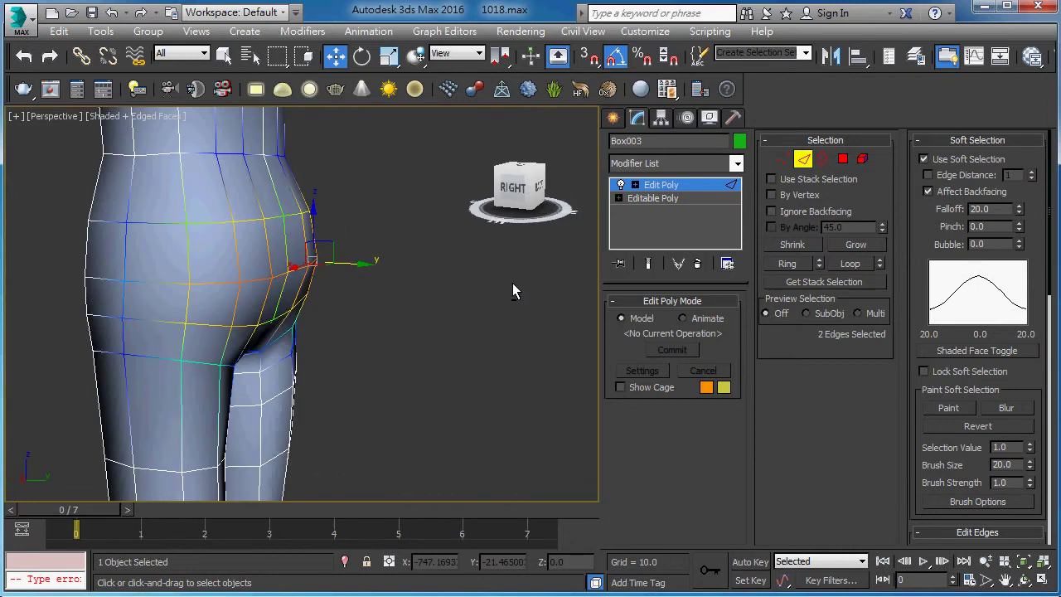
pyautogui.moveTo(408, 282)
pyautogui.keyDown('alt'); pyautogui.mouseDown(button='middle')
pyautogui.moveTo(373, 283)
pyautogui.moveTo(376, 268)
pyautogui.mouseUp(button='middle'); pyautogui.keyUp('alt')
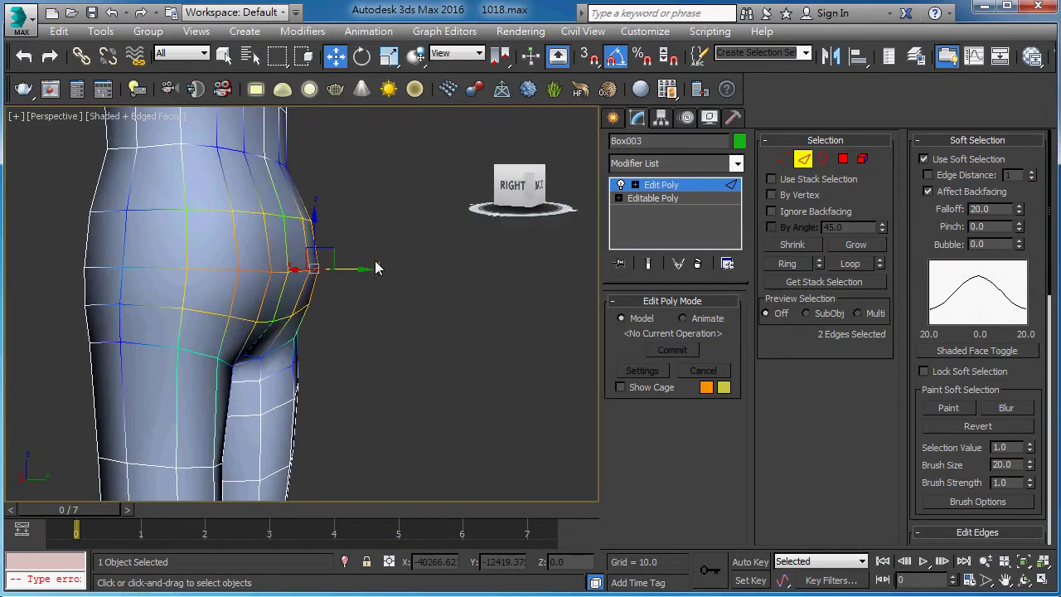
pyautogui.hotkey('shift', 'z')
pyautogui.hotkey('shift', 'z')
pyautogui.hotkey('shift', 'z')
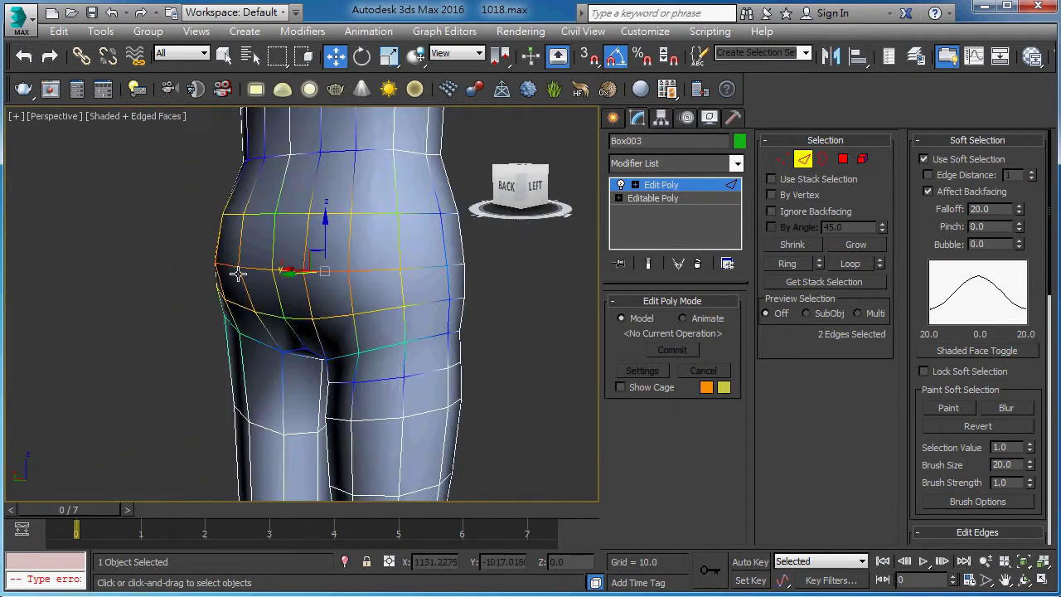
pyautogui.hotkey('shift', 'z')
pyautogui.hotkey('shift', 'z')
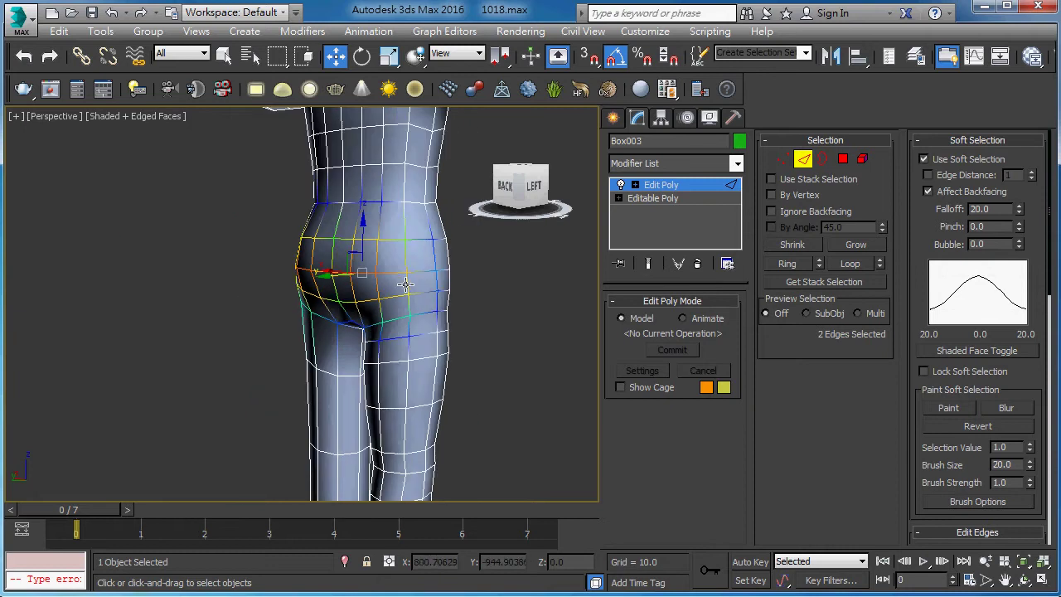
pyautogui.hotkey('shift', 'z')
pyautogui.hotkey('shift', 'z')
pyautogui.scroll(3, 389, 278)
pyautogui.scroll(3, 386, 276)
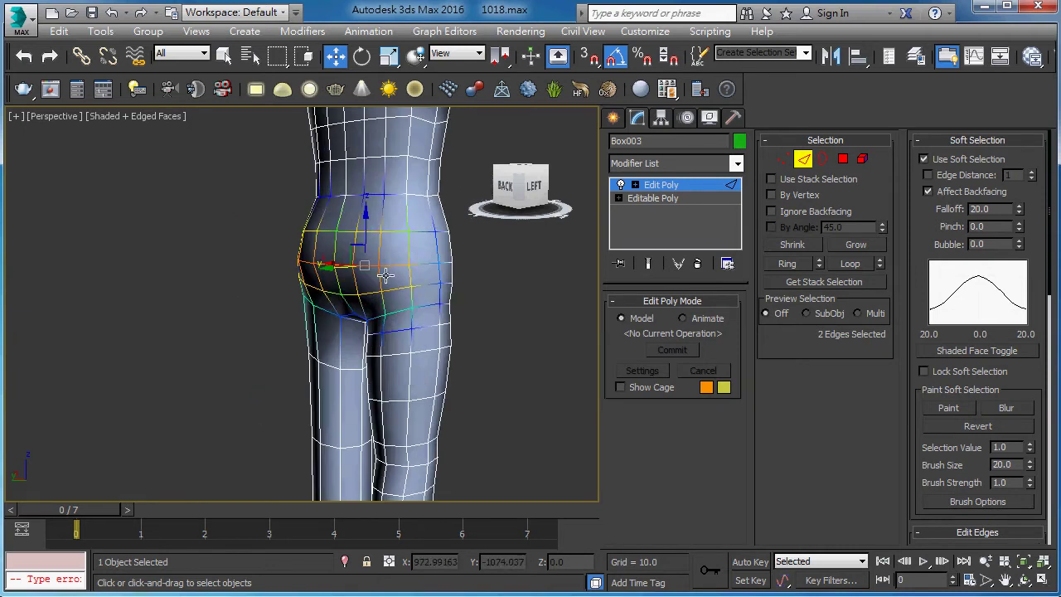
pyautogui.hotkey('shift', 'z')
pyautogui.hotkey('shift', 'z')
pyautogui.hotkey('shift', 'z')
pyautogui.hotkey('shift', 'z')
pyautogui.hotkey('shift', 'z')
pyautogui.hotkey('shift', 'z')
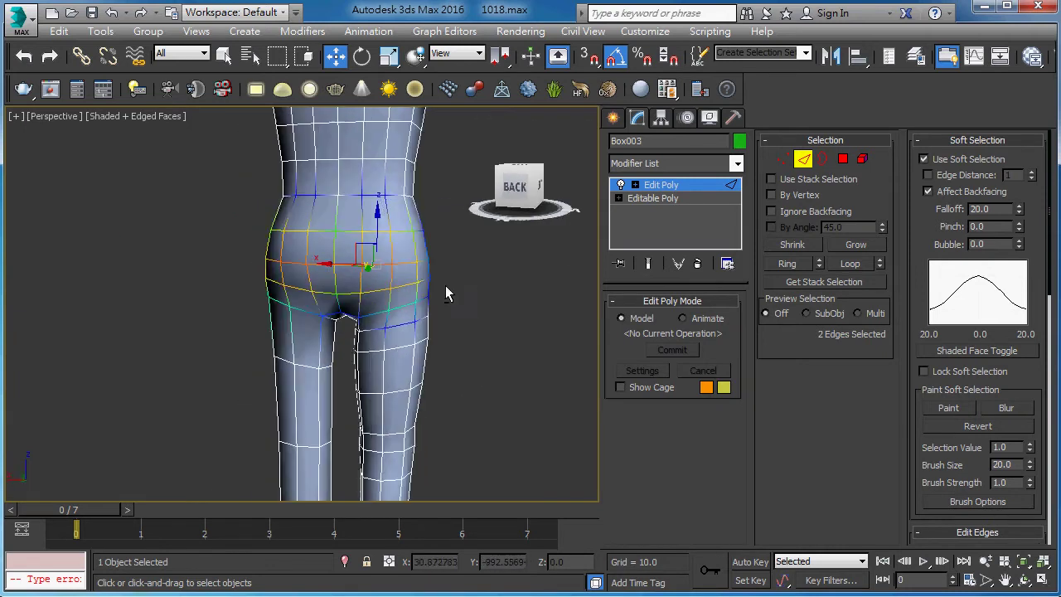
pyautogui.hotkey('shift', 'z')
pyautogui.hotkey('shift', 'z')
pyautogui.hotkey('shift', 'z')
pyautogui.hotkey('shift', 'z')
pyautogui.hotkey('shift', 'z')
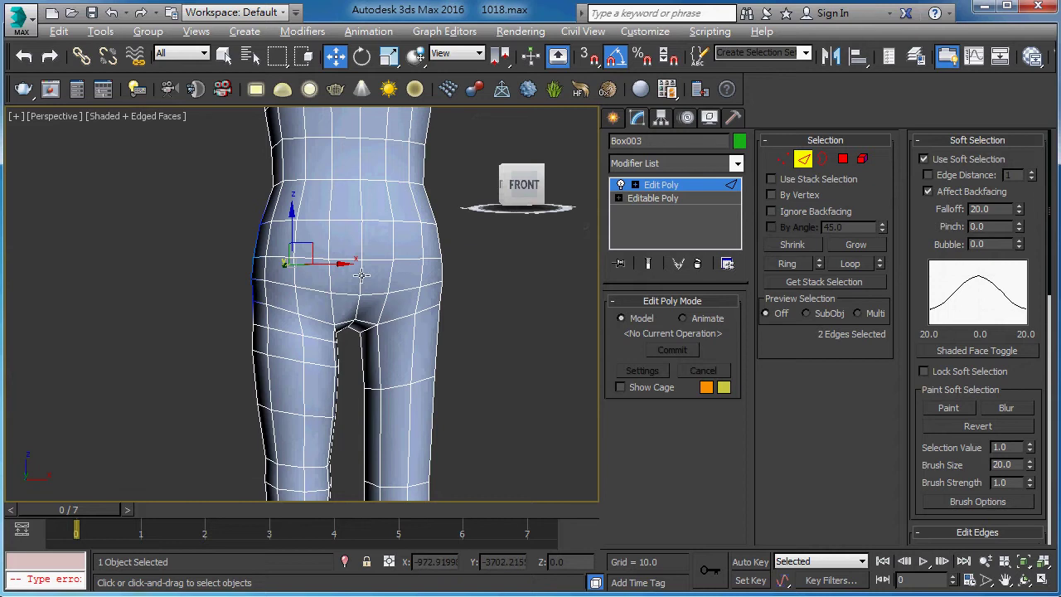
pyautogui.hotkey('shift', 'z')
pyautogui.hotkey('shift', 'z')
pyautogui.hotkey('shift', 'z')
pyautogui.hotkey('shift', 'z')
pyautogui.hotkey('shift', 'z')
pyautogui.hotkey('shift', 'z')
pyautogui.hotkey('shift', 'z')
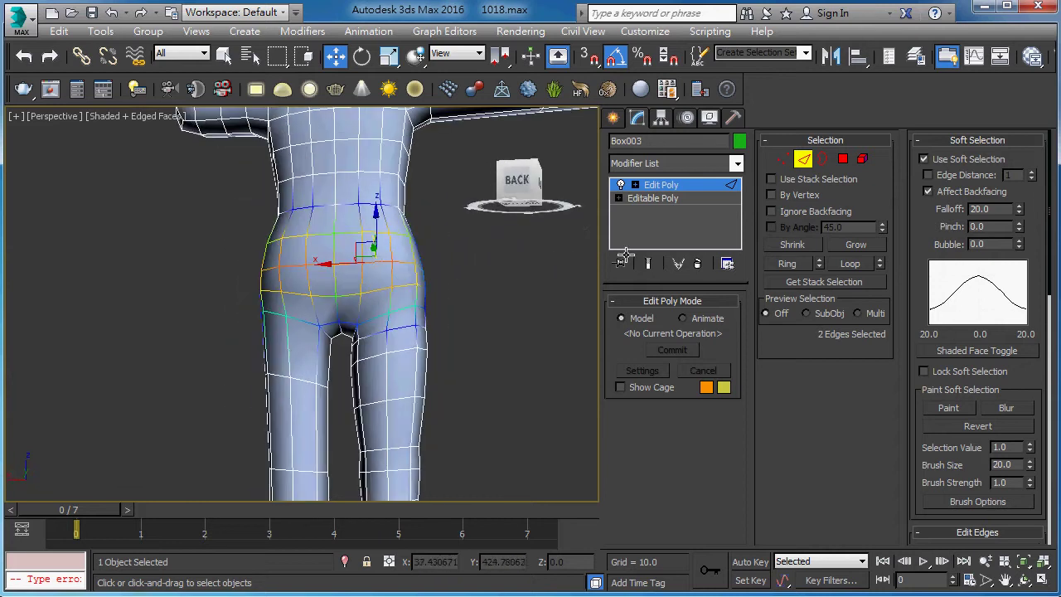
pyautogui.hotkey('shift', 'z')
pyautogui.hotkey('shift', 'z')
pyautogui.hotkey('shift', 'z')
pyautogui.hotkey('shift', 'z')
pyautogui.hotkey('shift', 'z')
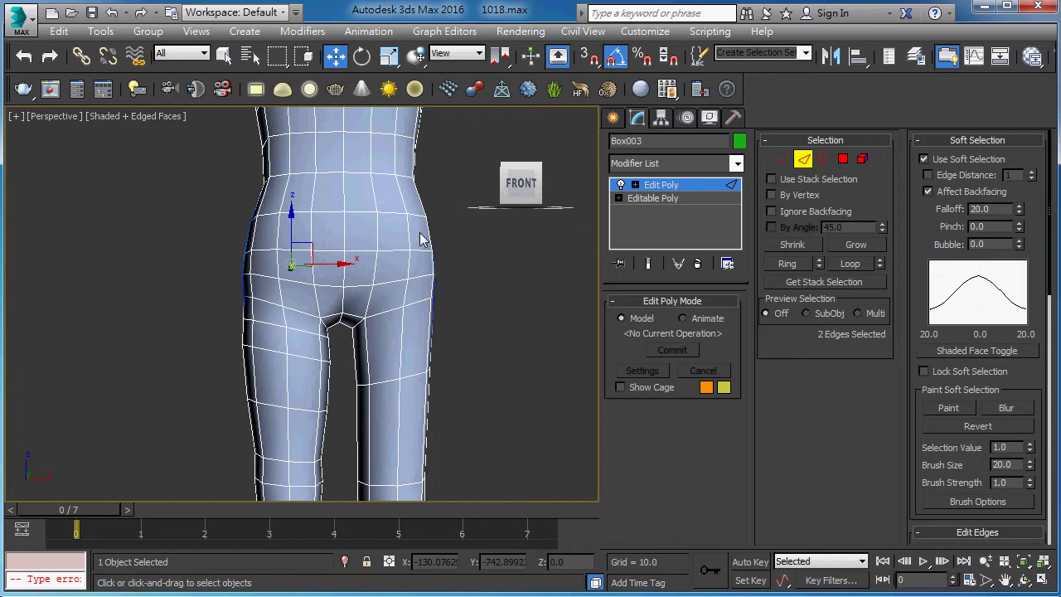
pyautogui.press('1')
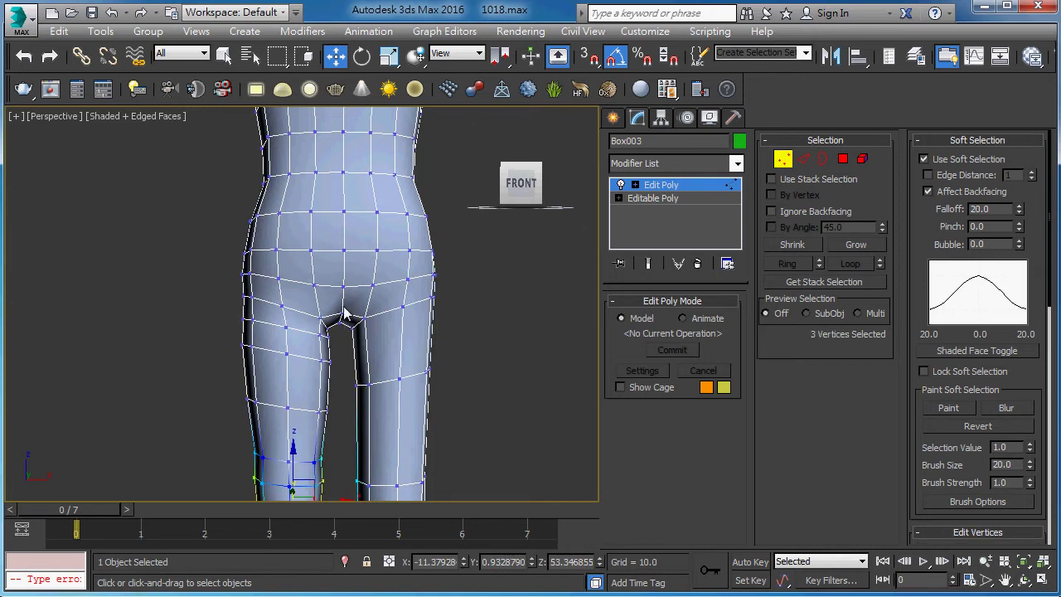
# With soft selection off, nudge the crotch vertex slightly.
pyautogui.click(340, 312)
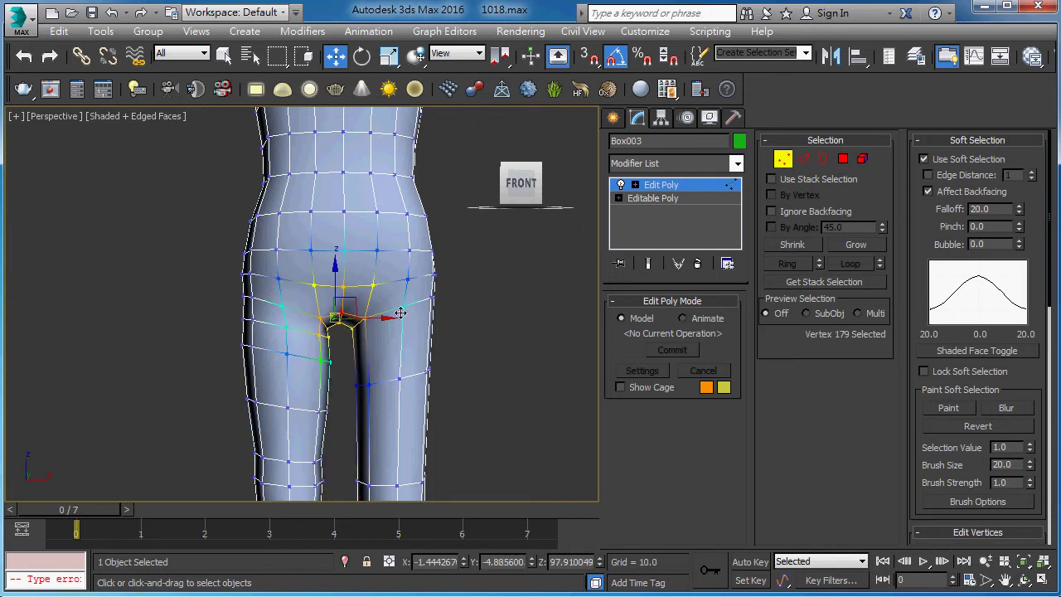
pyautogui.click(973, 161)
pyautogui.keyDown('alt'); pyautogui.moveTo(348, 290); pyautogui.dragTo(437, 296, button='middle'); pyautogui.keyUp('alt')
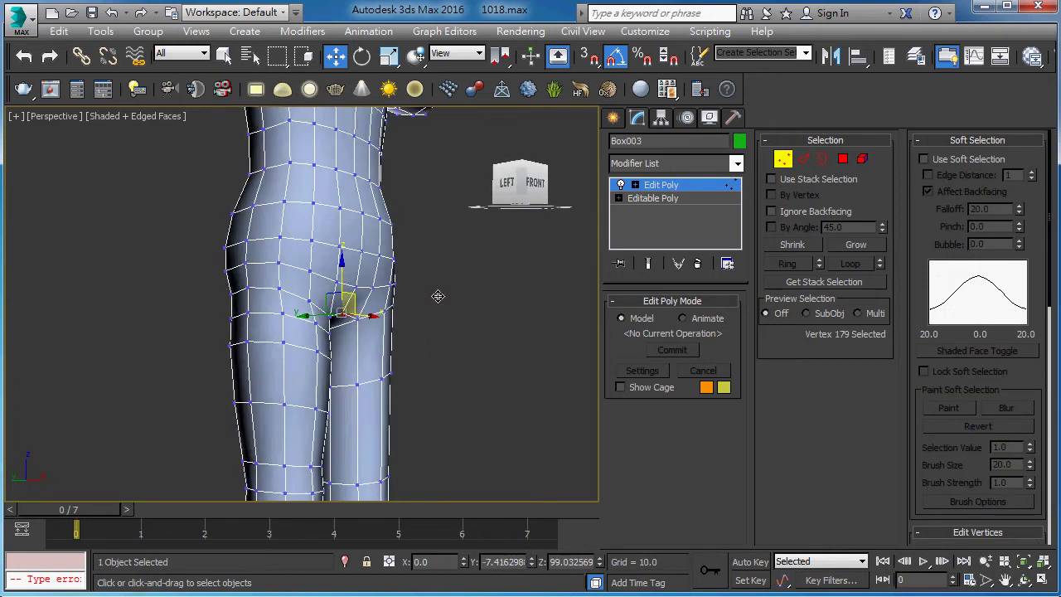
pyautogui.scroll(2, 332, 263)
pyautogui.keyDown('alt'); pyautogui.moveTo(332, 263); pyautogui.dragTo(339, 308, button='middle'); pyautogui.keyUp('alt')
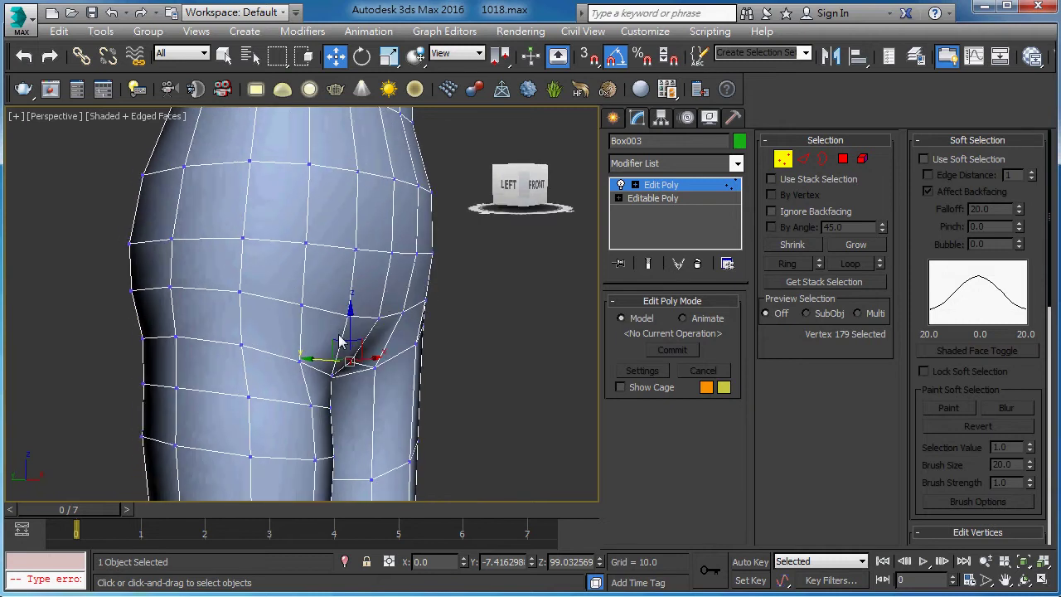
pyautogui.moveTo(341, 349); pyautogui.dragTo(347, 352)
pyautogui.moveTo(348, 352)
pyautogui.keyDown('alt'); pyautogui.mouseDown(button='middle')
pyautogui.moveTo(403, 327)
pyautogui.moveTo(311, 301)
pyautogui.moveTo(509, 299)
pyautogui.moveTo(422, 368)
pyautogui.moveTo(386, 350)
pyautogui.moveTo(343, 356)
pyautogui.mouseUp(button='middle'); pyautogui.keyUp('alt')
pyautogui.scroll(-3, 322, 357)
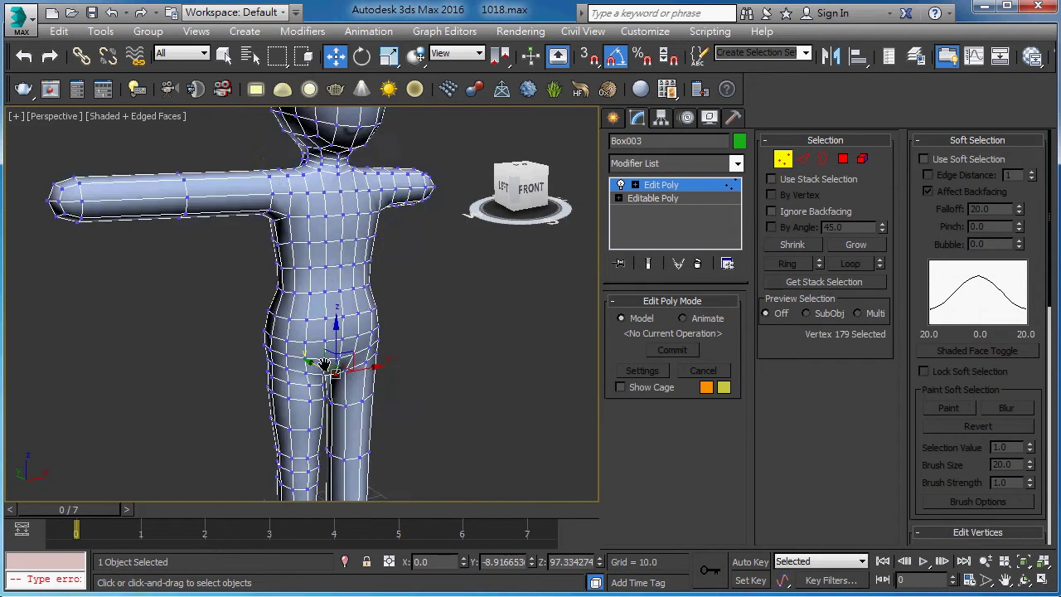
pyautogui.scroll(2, 323, 365)
# Select four crotch and inner-thigh vertices and move them outward and down.
pyautogui.keyDown('alt'); pyautogui.moveTo(318, 383); pyautogui.dragTo(287, 403, button='middle'); pyautogui.keyUp('alt')
pyautogui.scroll(3, 278, 411)
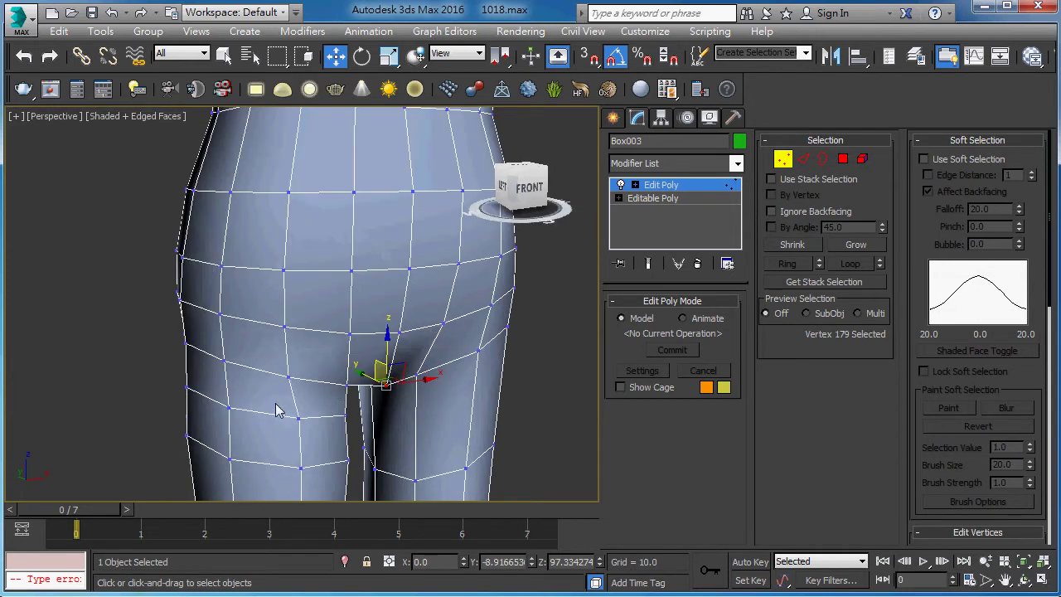
pyautogui.click(345, 384)
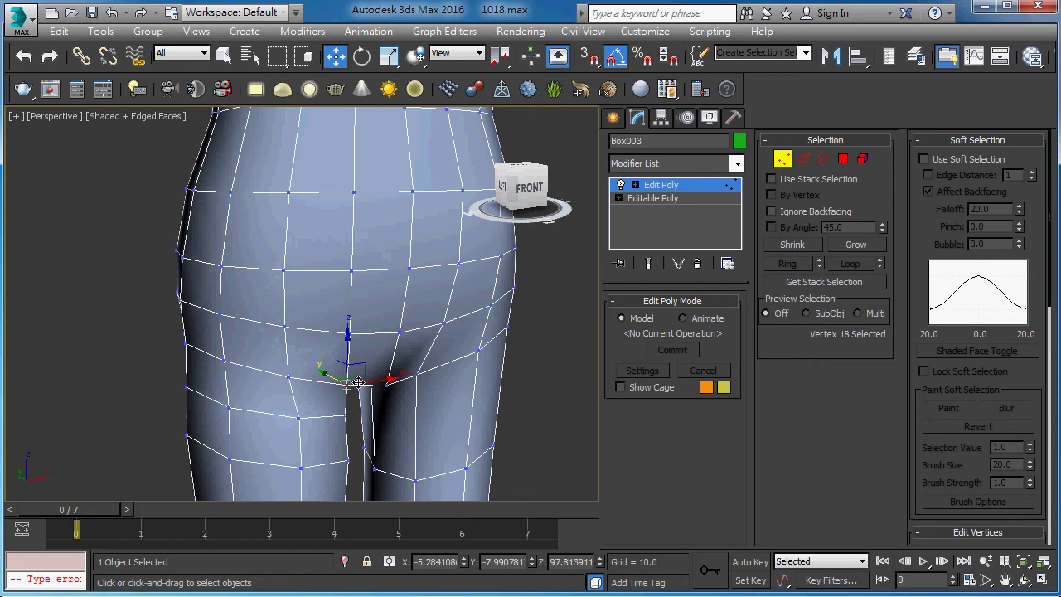
pyautogui.keyDown('ctrl'); pyautogui.click(288, 377); pyautogui.keyUp('ctrl')
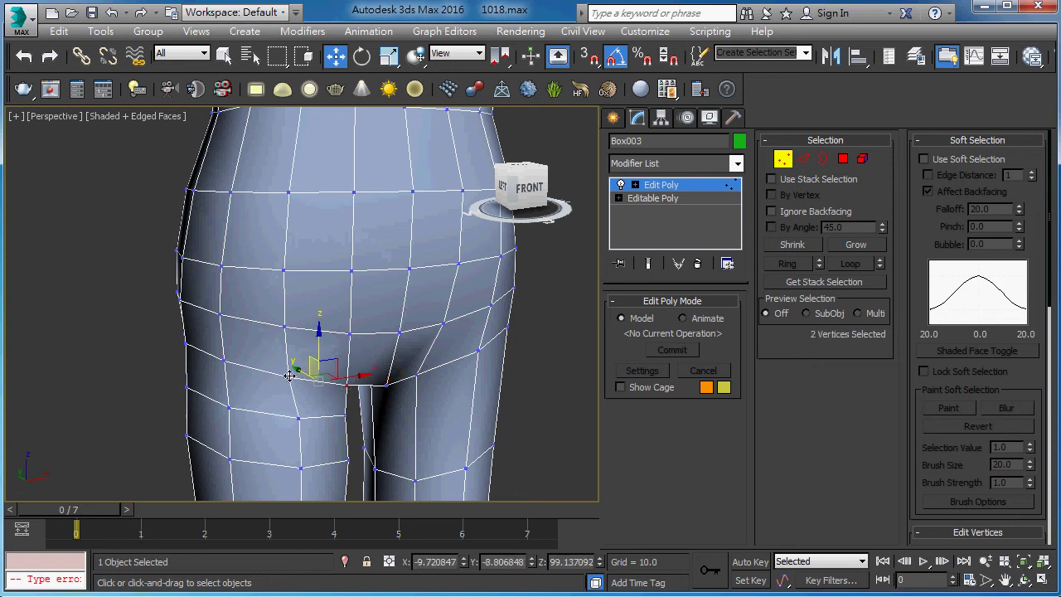
pyautogui.keyDown('ctrl'); pyautogui.click(416, 374); pyautogui.keyUp('ctrl')
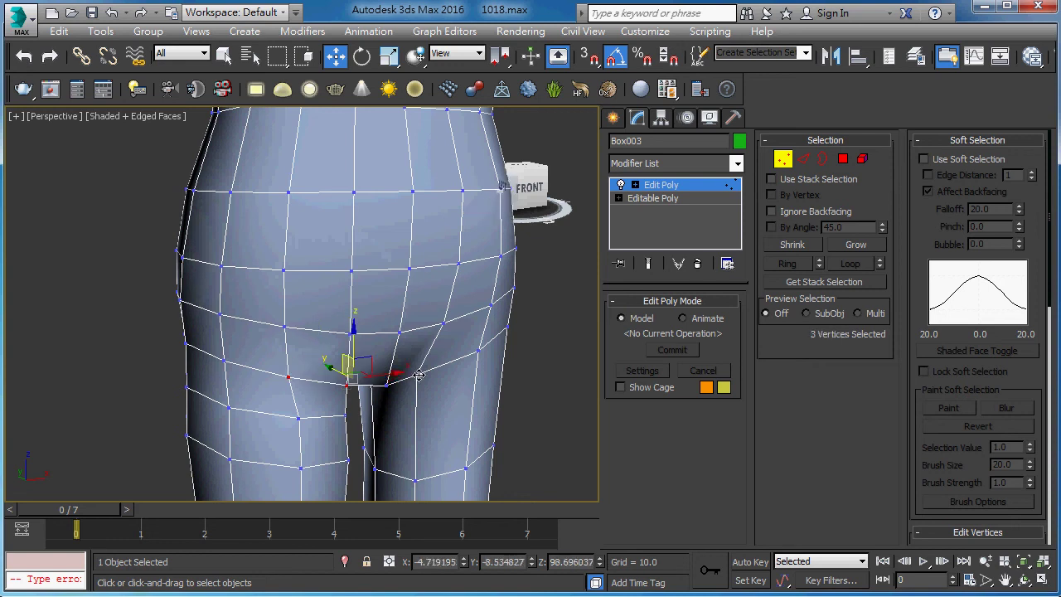
pyautogui.keyDown('ctrl'); pyautogui.click(479, 352); pyautogui.keyUp('ctrl')
pyautogui.keyDown('alt'); pyautogui.moveTo(414, 403); pyautogui.dragTo(486, 407, button='middle'); pyautogui.keyUp('alt')
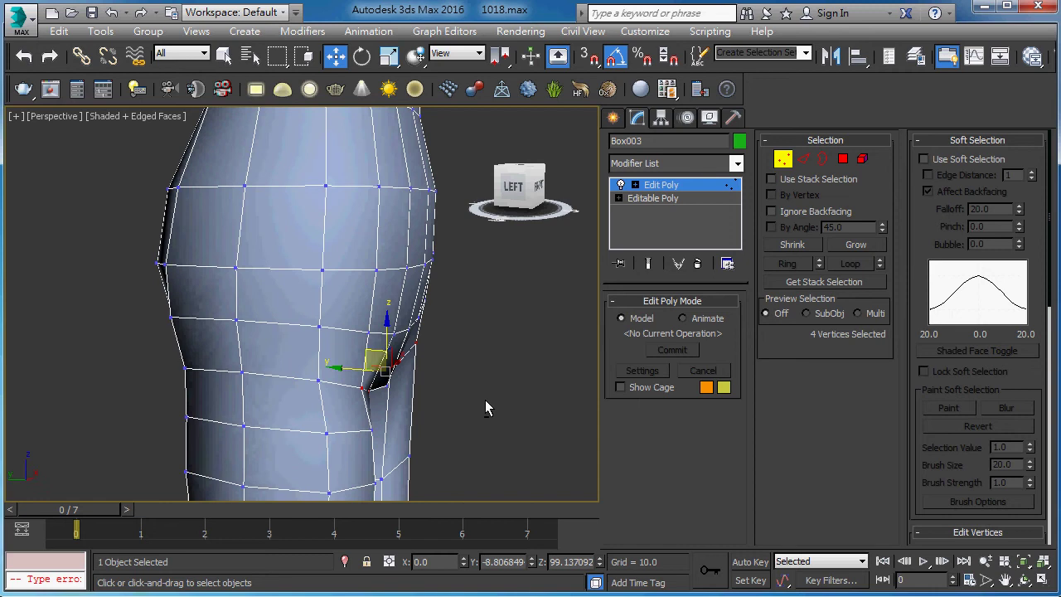
pyautogui.moveTo(346, 367); pyautogui.dragTo(354, 372)
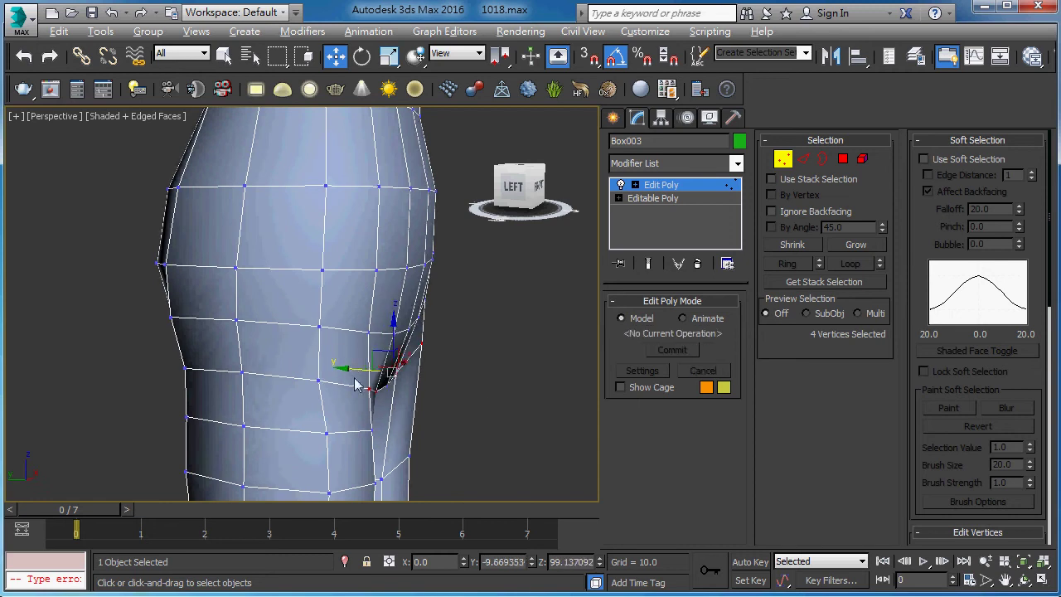
pyautogui.keyDown('alt'); pyautogui.moveTo(354, 372); pyautogui.dragTo(327, 402, button='middle'); pyautogui.keyUp('alt')
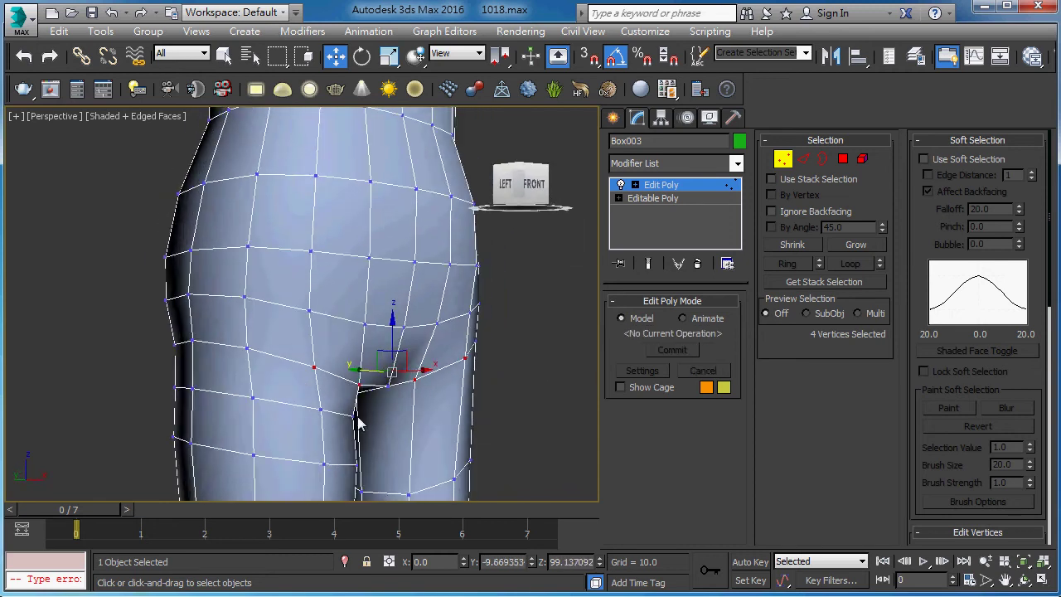
# Nudge one more crotch vertex slightly down, then return to whole-object level.
pyautogui.click(355, 415)
pyautogui.keyDown('alt'); pyautogui.moveTo(355, 414); pyautogui.dragTo(321, 404, button='middle'); pyautogui.keyUp('alt')
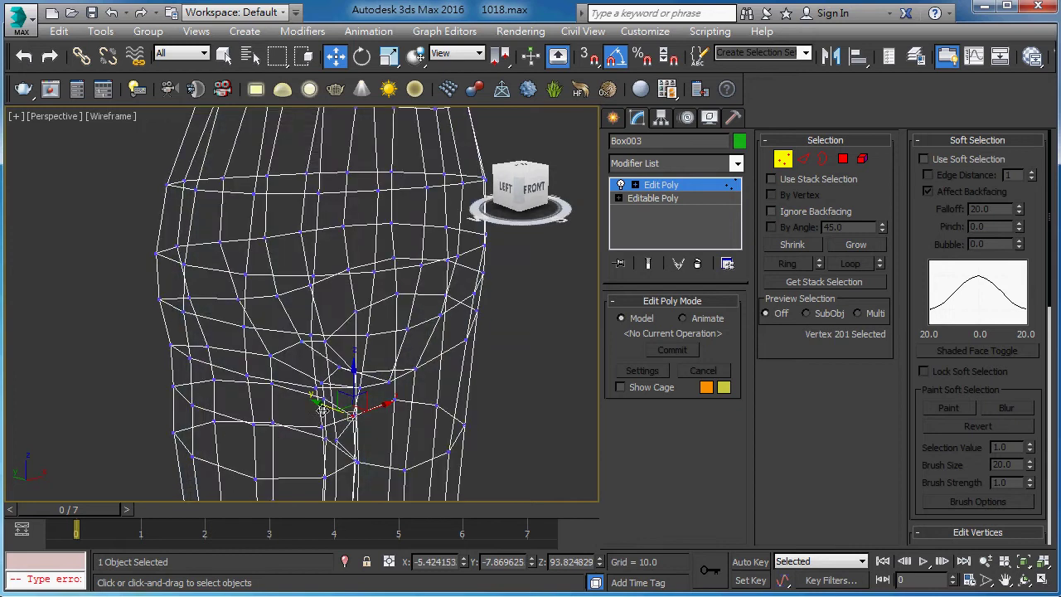
pyautogui.moveTo(322, 404); pyautogui.dragTo(328, 407)
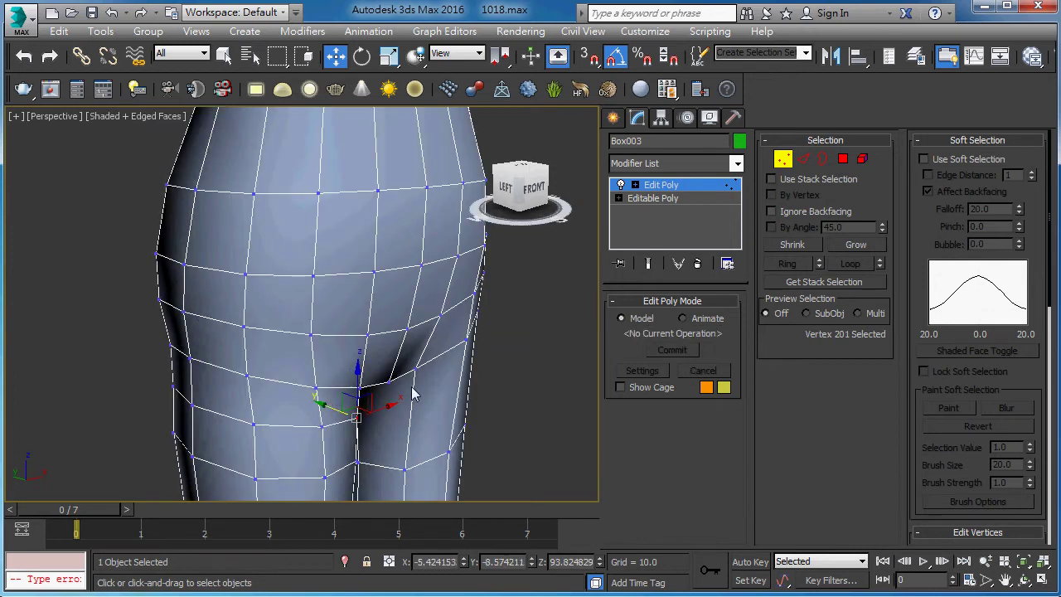
pyautogui.moveTo(412, 396)
pyautogui.keyDown('alt'); pyautogui.mouseDown(button='middle')
pyautogui.moveTo(303, 350)
pyautogui.moveTo(213, 344)
pyautogui.moveTo(280, 360)
pyautogui.mouseUp(button='middle'); pyautogui.keyUp('alt')
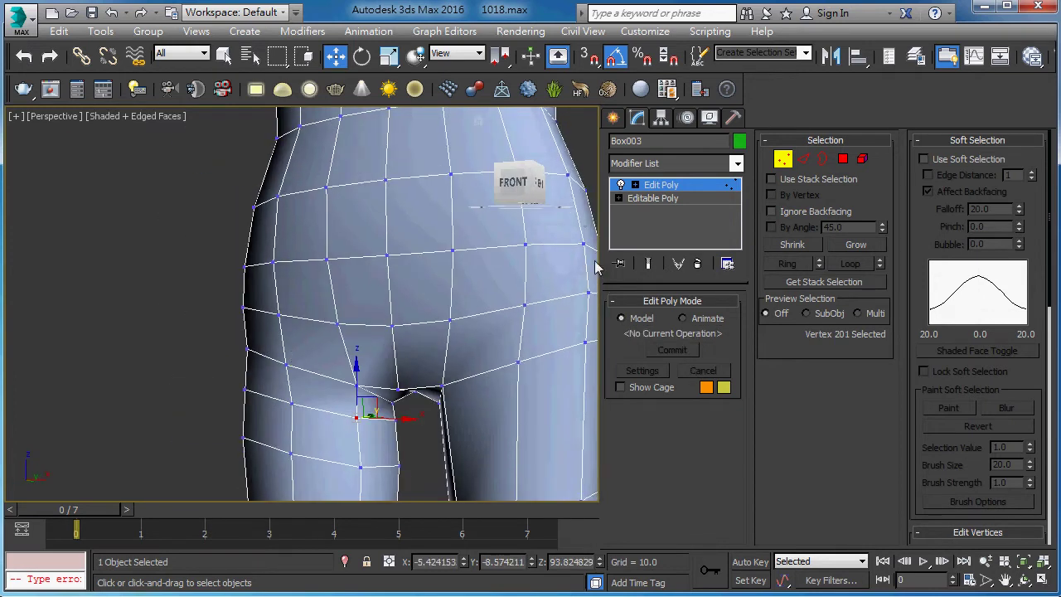
pyautogui.click(663, 189)
pyautogui.keyDown('alt'); pyautogui.moveTo(328, 303); pyautogui.dragTo(383, 330, button='middle'); pyautogui.keyUp('alt')
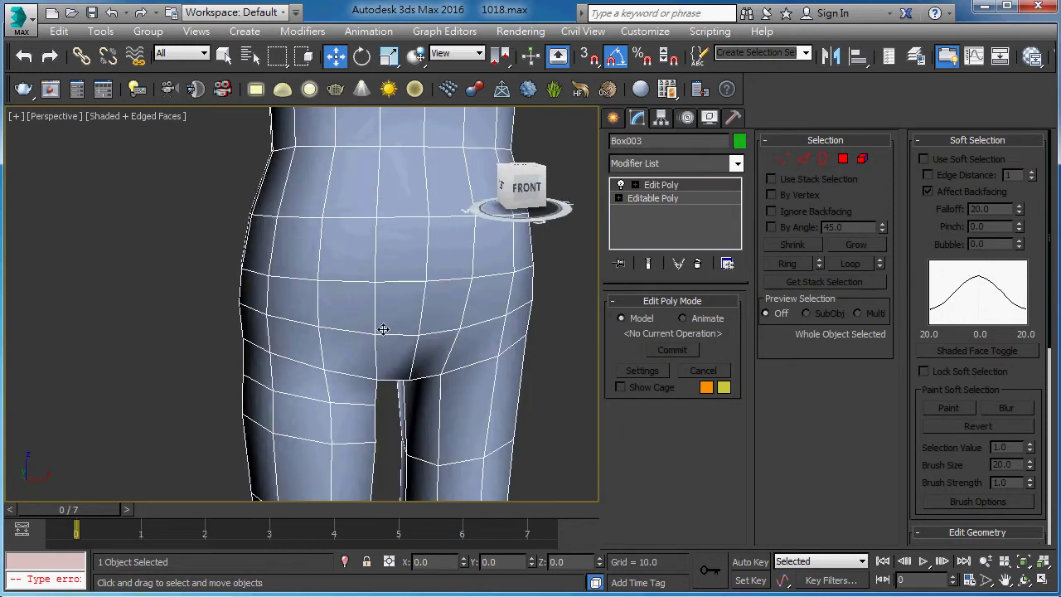
pyautogui.scroll(-3, 383, 329)
pyautogui.scroll(-2, 351, 301)
pyautogui.scroll(-2, 268, 363)
pyautogui.moveTo(237, 350); pyautogui.dragTo(269, 284, button='middle')
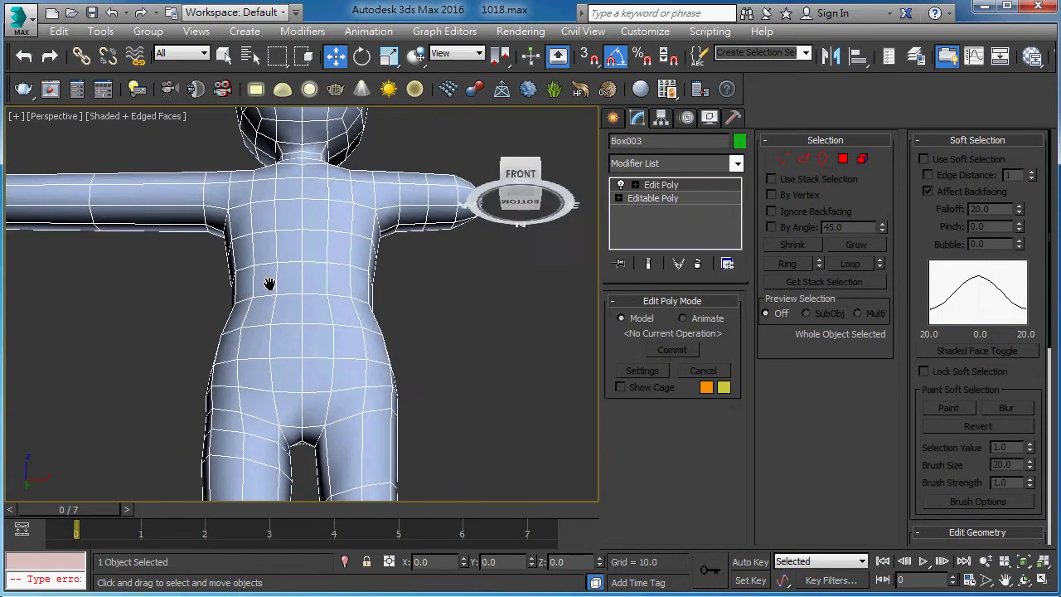
pyautogui.scroll(2, 269, 283)
pyautogui.scroll(2, 282, 332)
pyautogui.scroll(1, 291, 303)
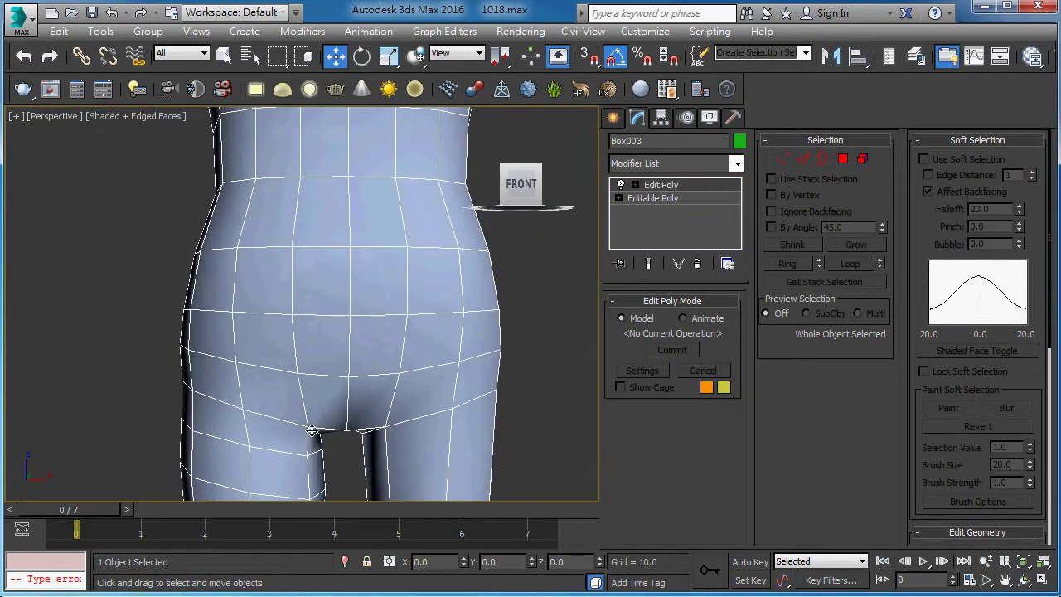
pyautogui.moveTo(311, 430)
pyautogui.keyDown('alt'); pyautogui.mouseDown(button='middle')
pyautogui.moveTo(296, 419)
pyautogui.moveTo(341, 425)
pyautogui.mouseUp(button='middle'); pyautogui.keyUp('alt')
# Select the edge loop under the buttock with soft selection on and raise it to lift the buttock curve.
pyautogui.press('2')
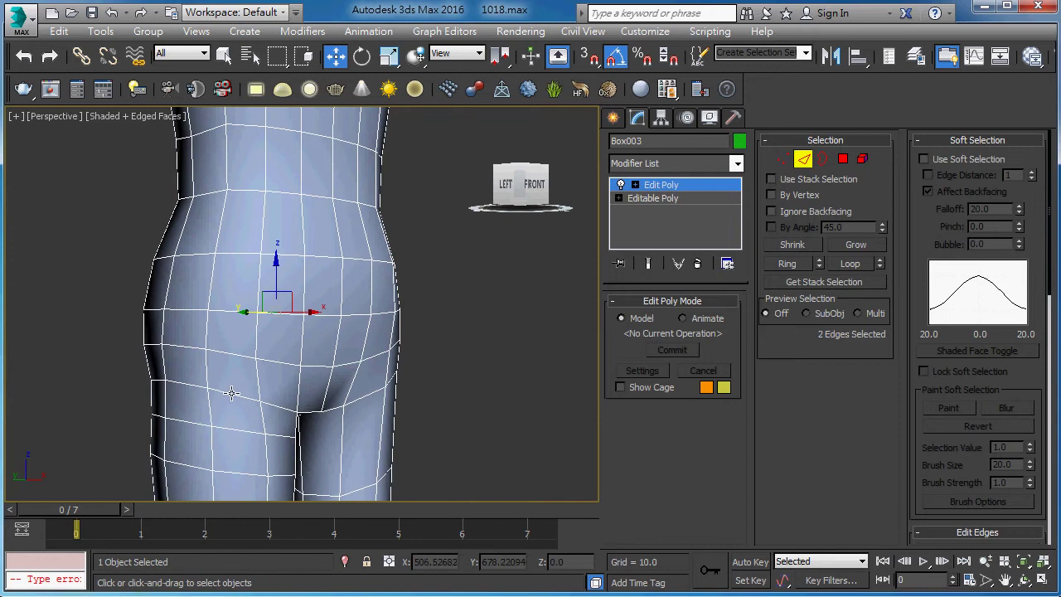
pyautogui.click(232, 392)
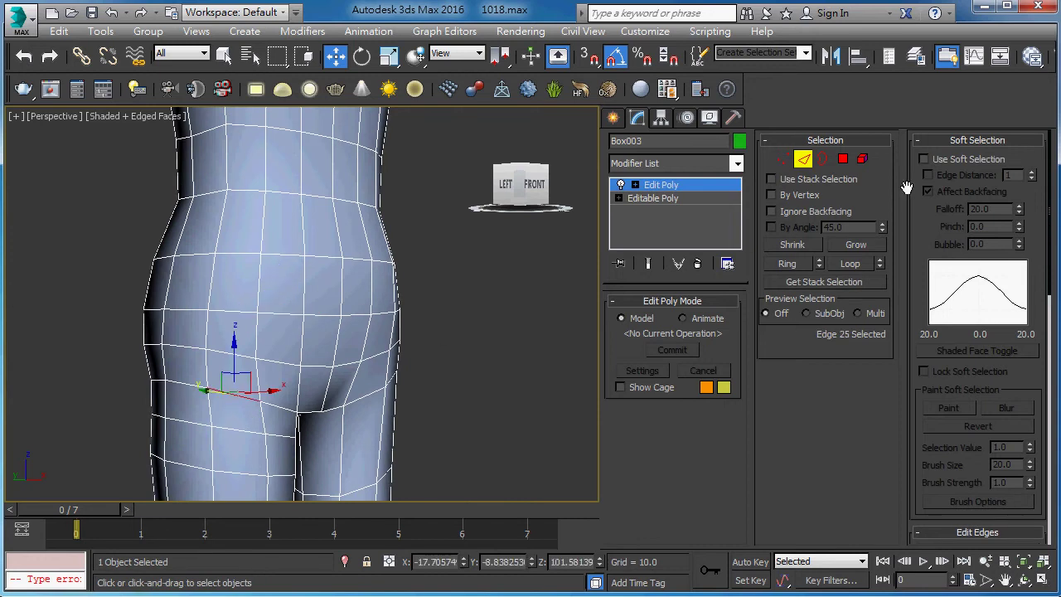
pyautogui.click(958, 163)
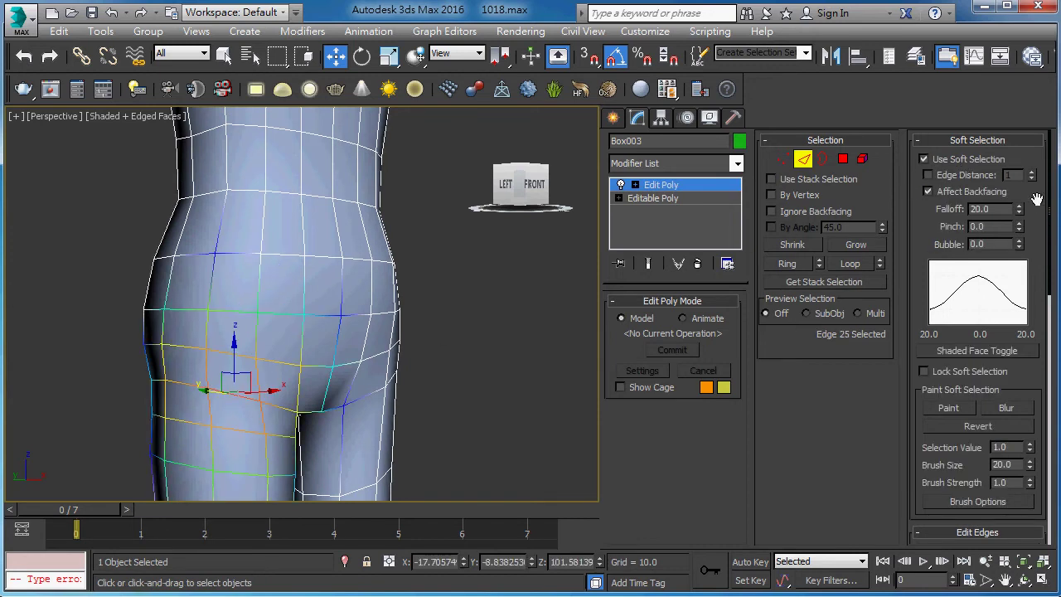
pyautogui.keyDown('alt'); pyautogui.moveTo(107, 361); pyautogui.dragTo(284, 332, button='middle'); pyautogui.keyUp('alt')
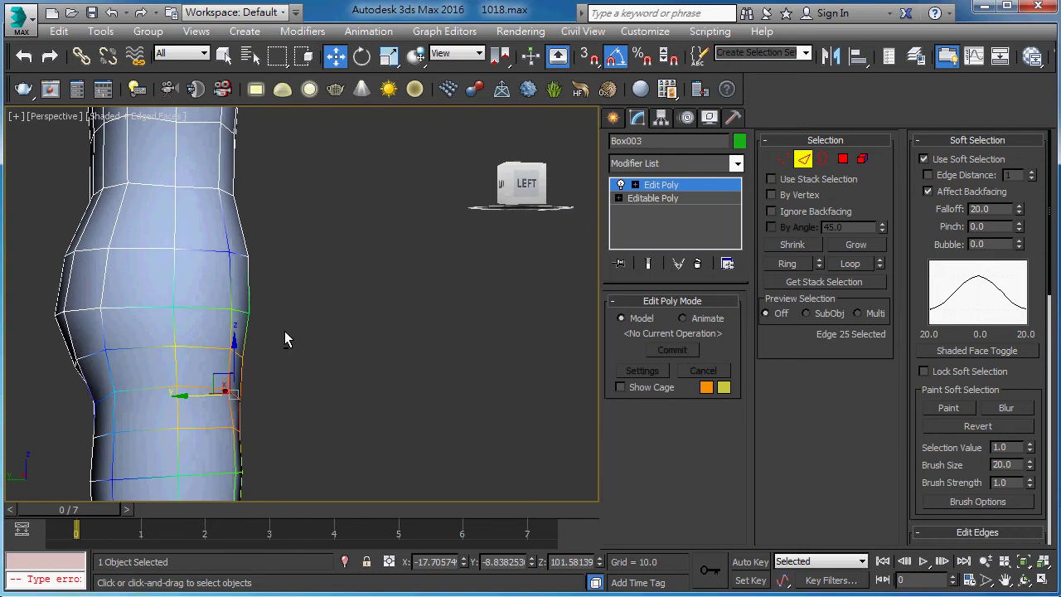
pyautogui.keyDown('alt'); pyautogui.moveTo(90, 406); pyautogui.dragTo(85, 391, button='middle'); pyautogui.keyUp('alt')
pyautogui.keyDown('alt'); pyautogui.moveTo(267, 385); pyautogui.dragTo(262, 373, button='middle'); pyautogui.keyUp('alt')
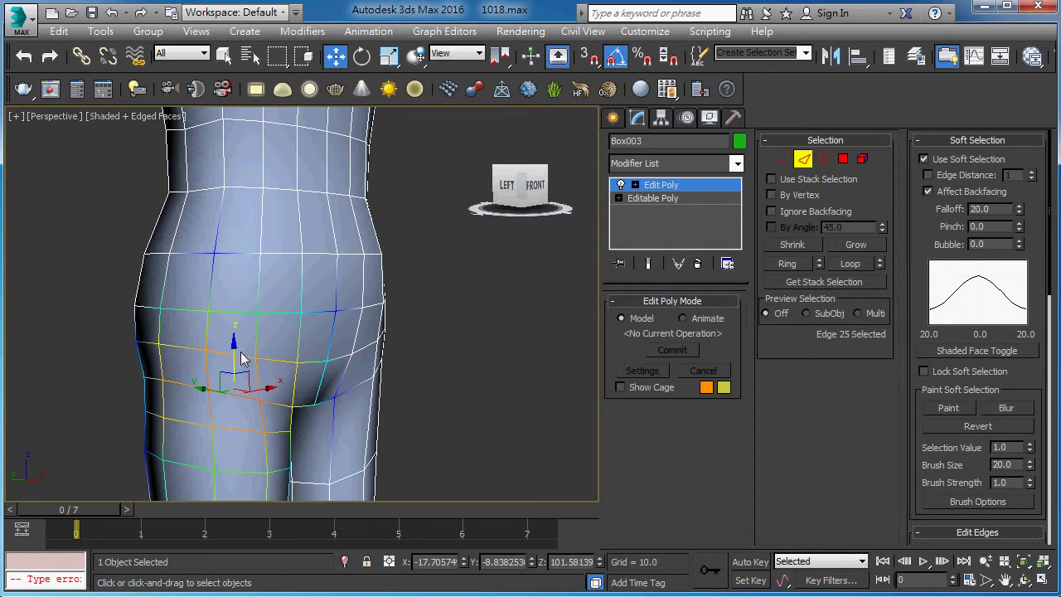
pyautogui.moveTo(235, 352)
pyautogui.mouseDown()
pyautogui.moveTo(249, 301)
pyautogui.moveTo(267, 287)
pyautogui.mouseUp()
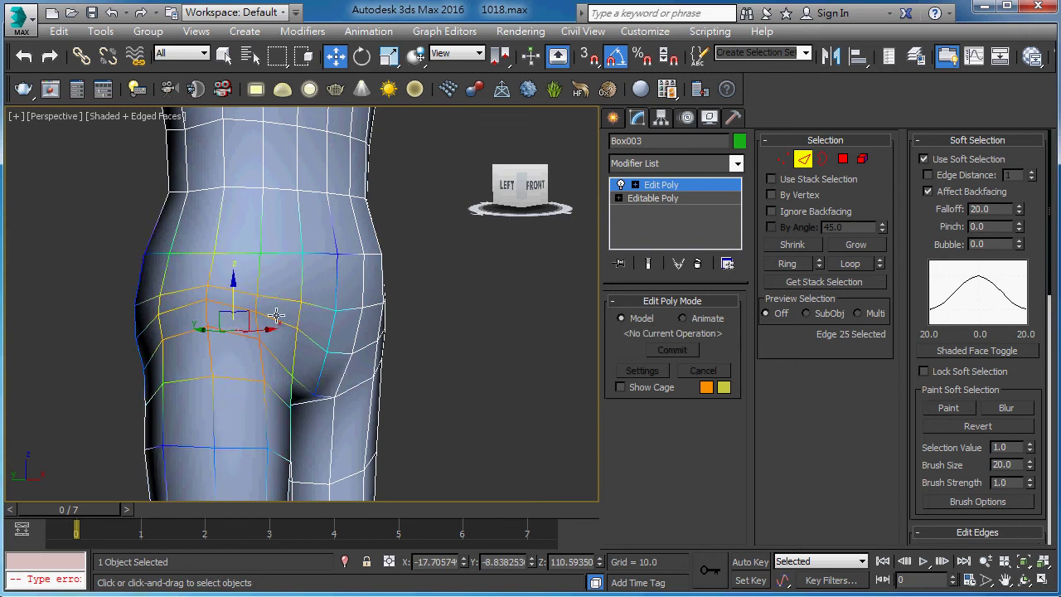
pyautogui.scroll(-3, 259, 359)
pyautogui.scroll(3, 178, 359)
pyautogui.moveTo(259, 359)
pyautogui.keyDown('alt'); pyautogui.mouseDown(button='middle')
pyautogui.moveTo(177, 360)
pyautogui.moveTo(279, 362)
pyautogui.mouseUp(button='middle'); pyautogui.keyUp('alt')
pyautogui.scroll(-2, 194, 336)
pyautogui.scroll(2, 199, 345)
pyautogui.scroll(2, 212, 365)
pyautogui.scroll(-2, 212, 364)
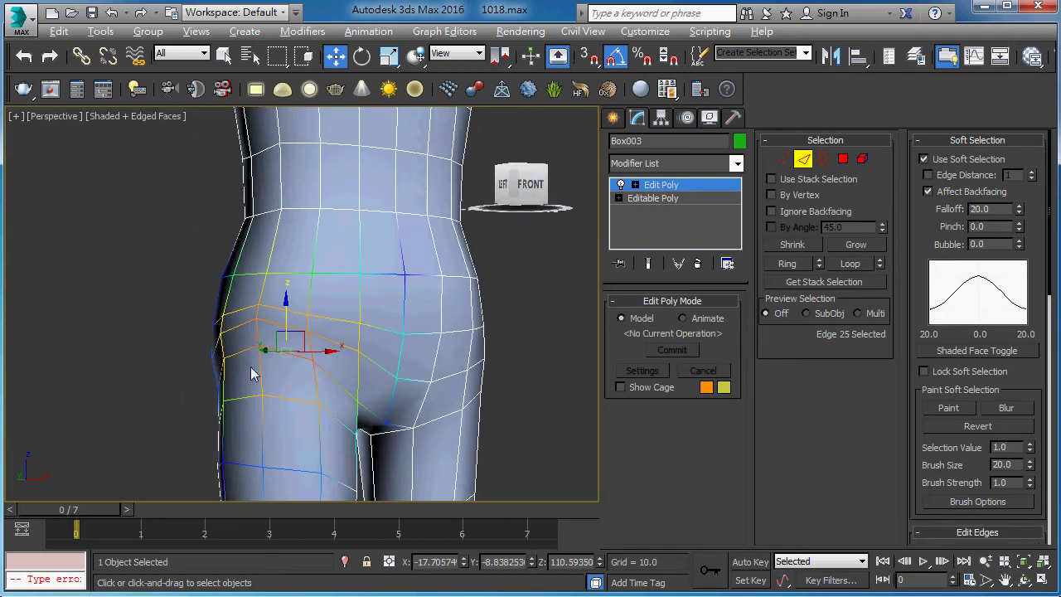
# Select a hip vertex, set the soft falloff to 11.8, and move it to reshape the hip.
pyautogui.press('1')
pyautogui.click(307, 315)
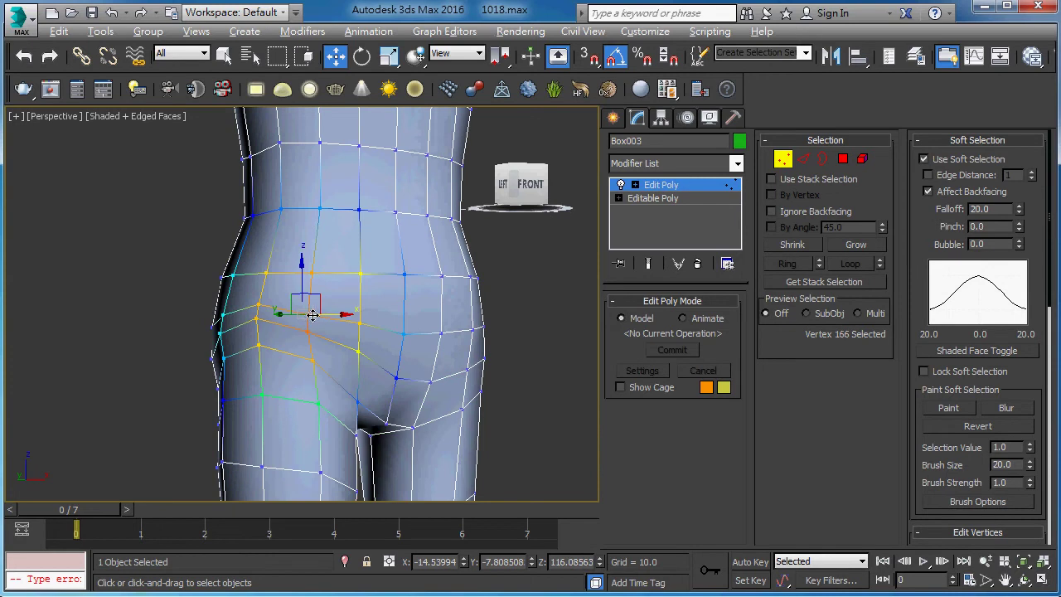
pyautogui.keyDown('alt'); pyautogui.moveTo(307, 315); pyautogui.dragTo(280, 351, button='middle'); pyautogui.keyUp('alt')
pyautogui.moveTo(1021, 210); pyautogui.dragTo(1015, 234)
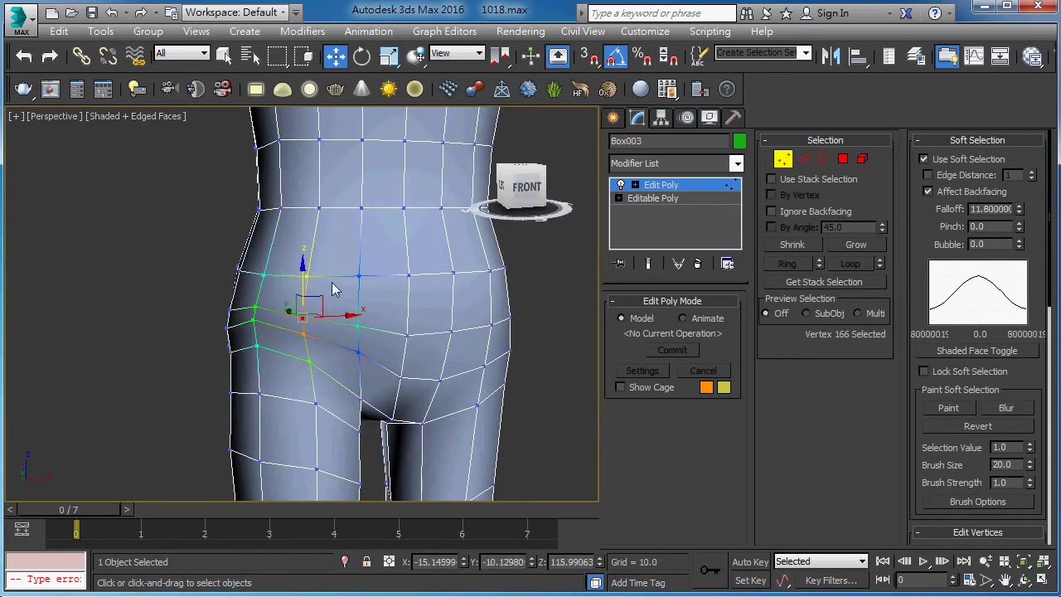
pyautogui.keyDown('alt'); pyautogui.moveTo(362, 303); pyautogui.dragTo(348, 292, button='middle'); pyautogui.keyUp('alt')
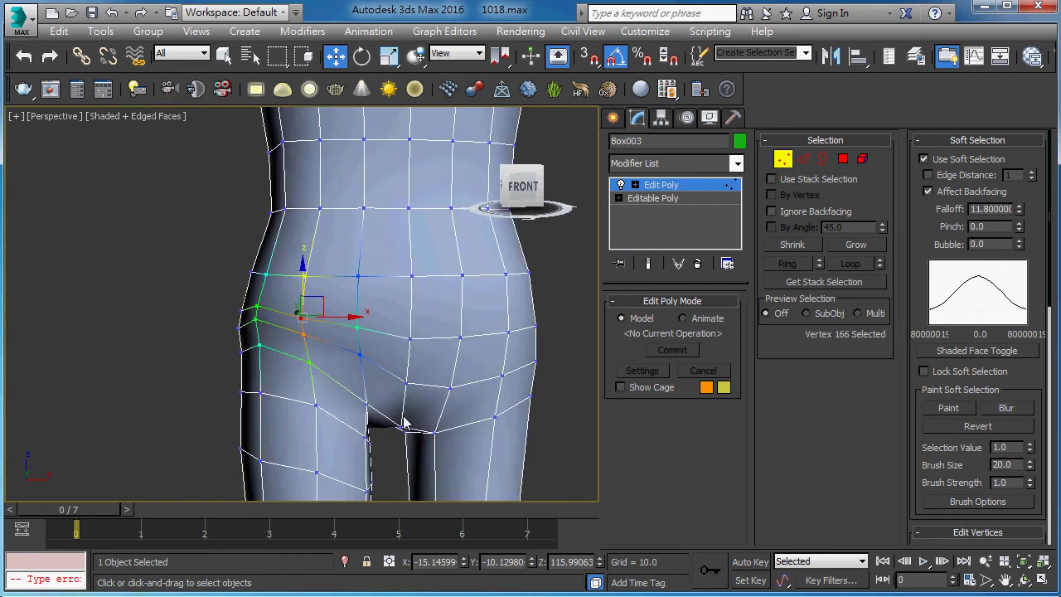
pyautogui.moveTo(312, 300)
pyautogui.mouseDown()
pyautogui.moveTo(320, 287)
pyautogui.moveTo(338, 289)
pyautogui.mouseUp()
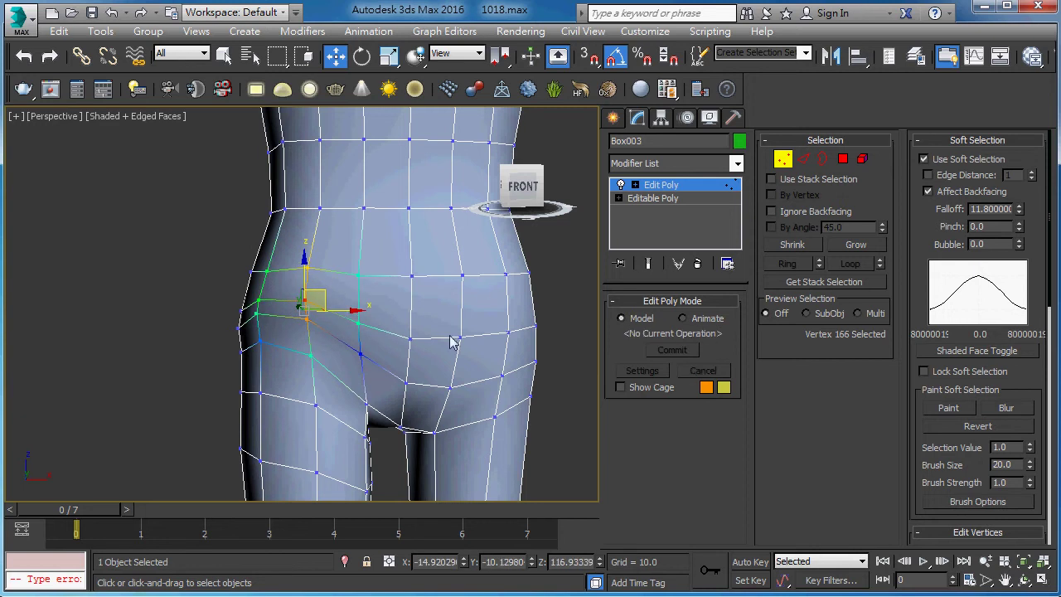
# Add the vertex above to the selection and reduce the falloff to about 8.97.
pyautogui.keyDown('ctrl'); pyautogui.click(306, 269); pyautogui.keyUp('ctrl')
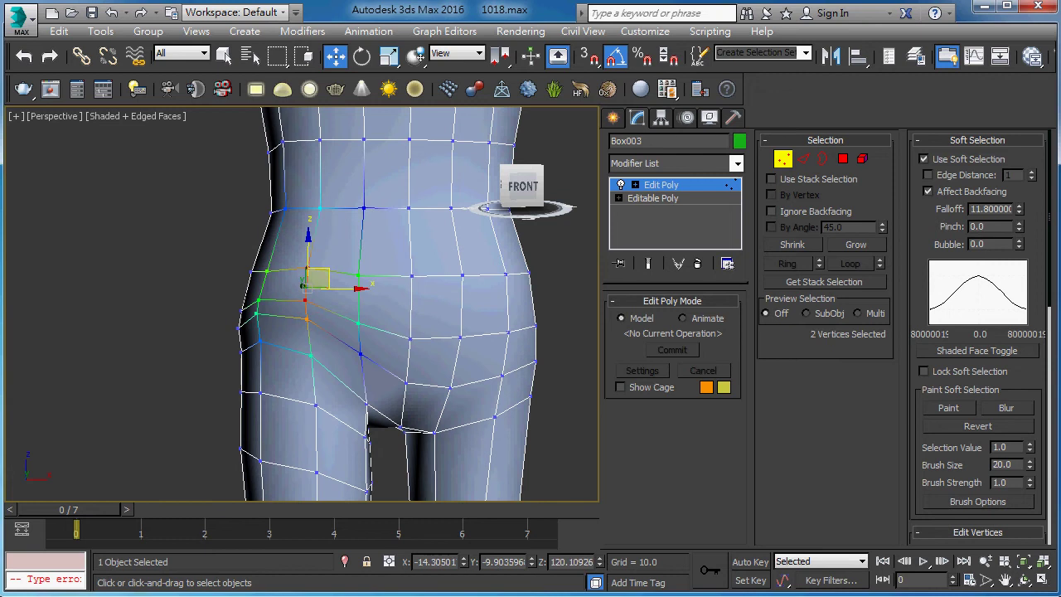
pyautogui.moveTo(1019, 209); pyautogui.dragTo(1019, 222)
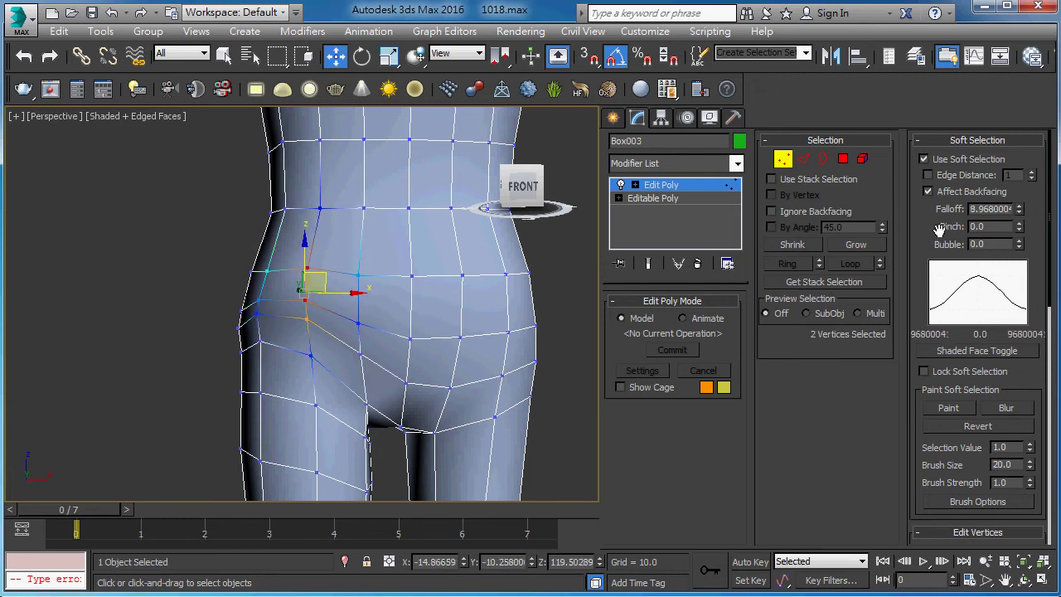
pyautogui.moveTo(1051, 295); pyautogui.dragTo(1055, 489)
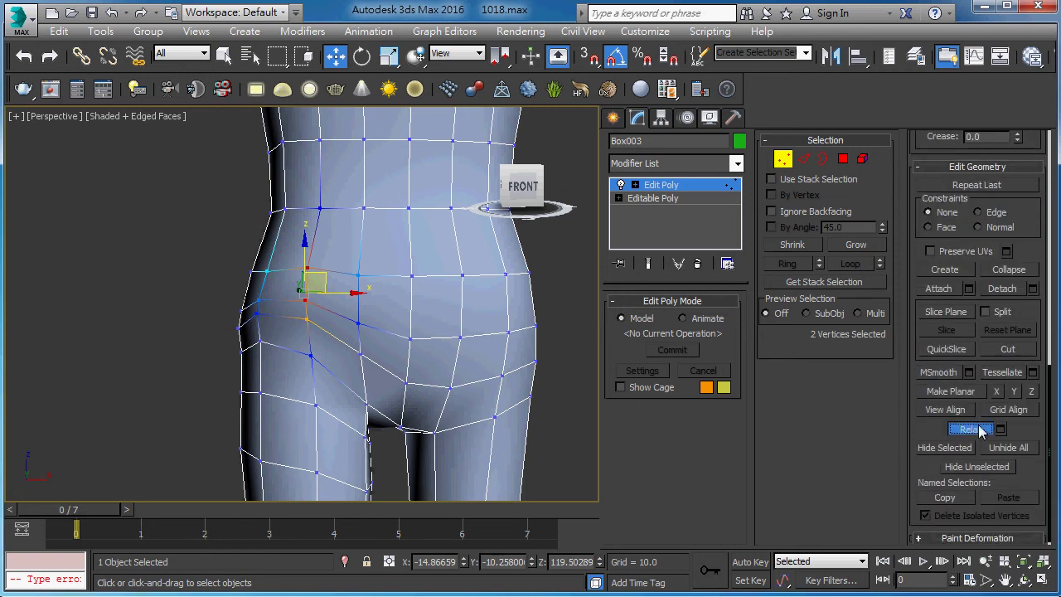
# Relax the two selected hip vertices three times.
pyautogui.click(979, 427)
pyautogui.click(979, 428)
pyautogui.click(980, 427)
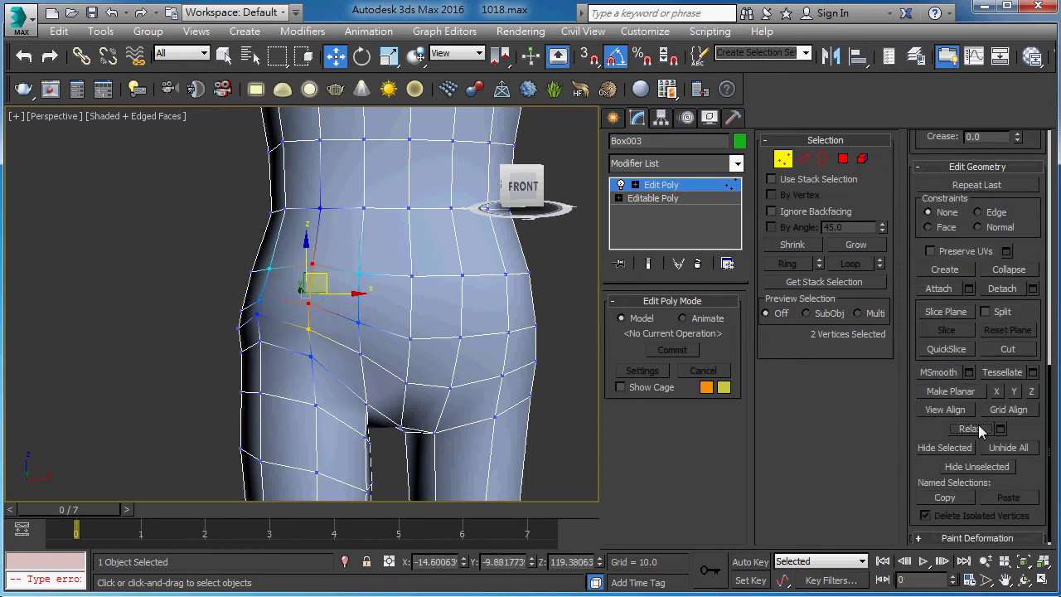
# Lift a waist-side vertex slightly with falloff 7.35, then return to whole-object level.
pyautogui.click(270, 268)
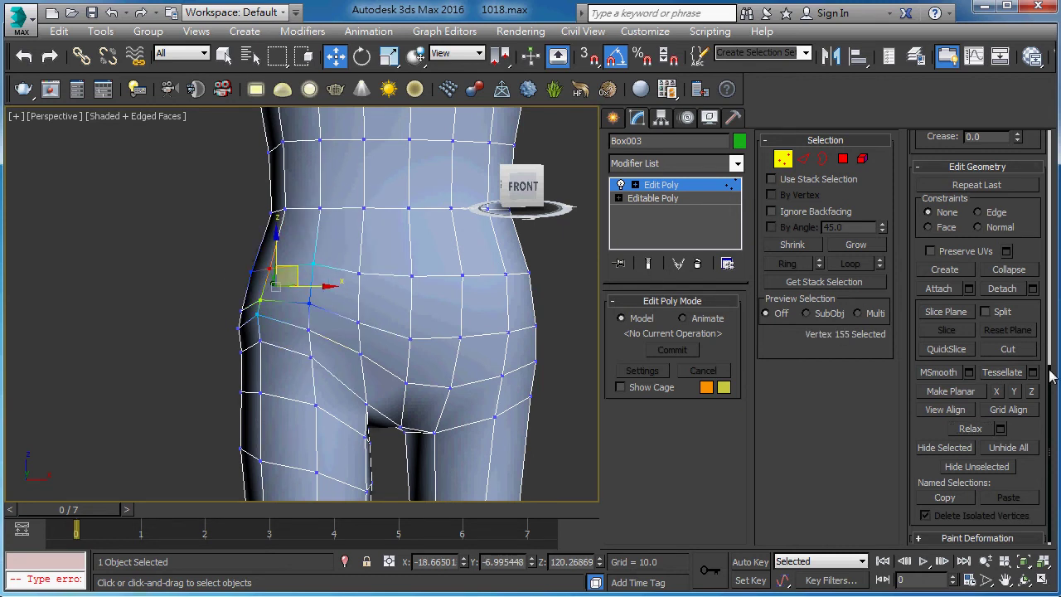
pyautogui.scroll(5, 1053, 377)
pyautogui.scroll(2, 978, 332)
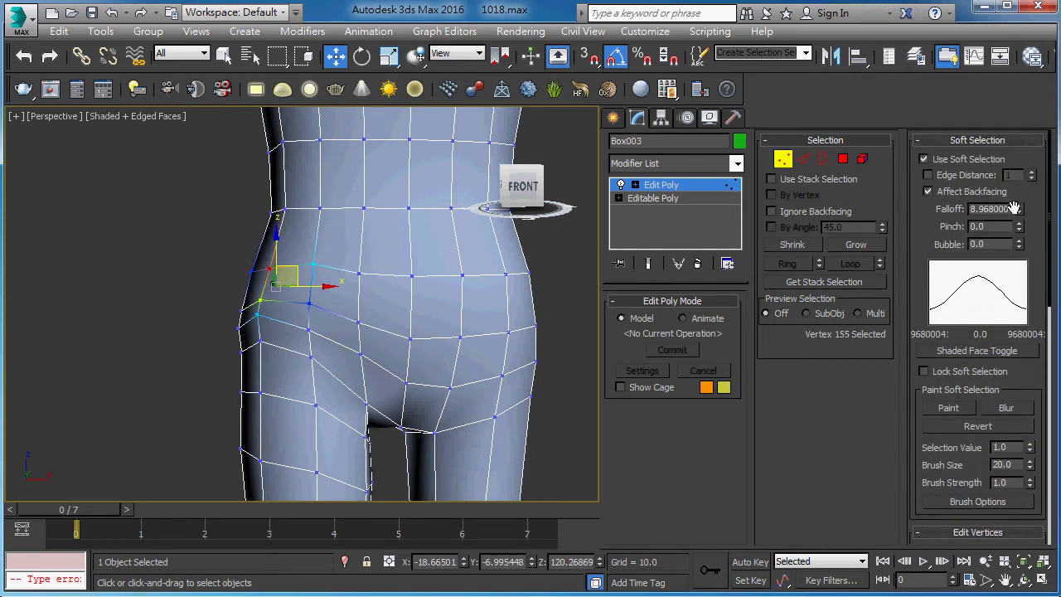
pyautogui.moveTo(1019, 211); pyautogui.dragTo(1021, 228)
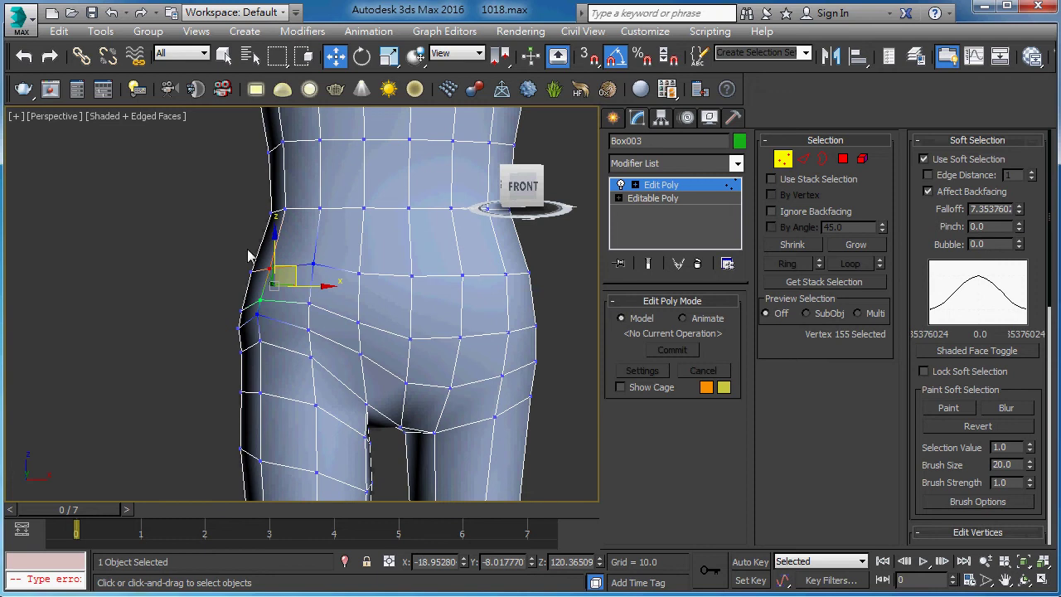
pyautogui.moveTo(286, 265); pyautogui.dragTo(292, 252)
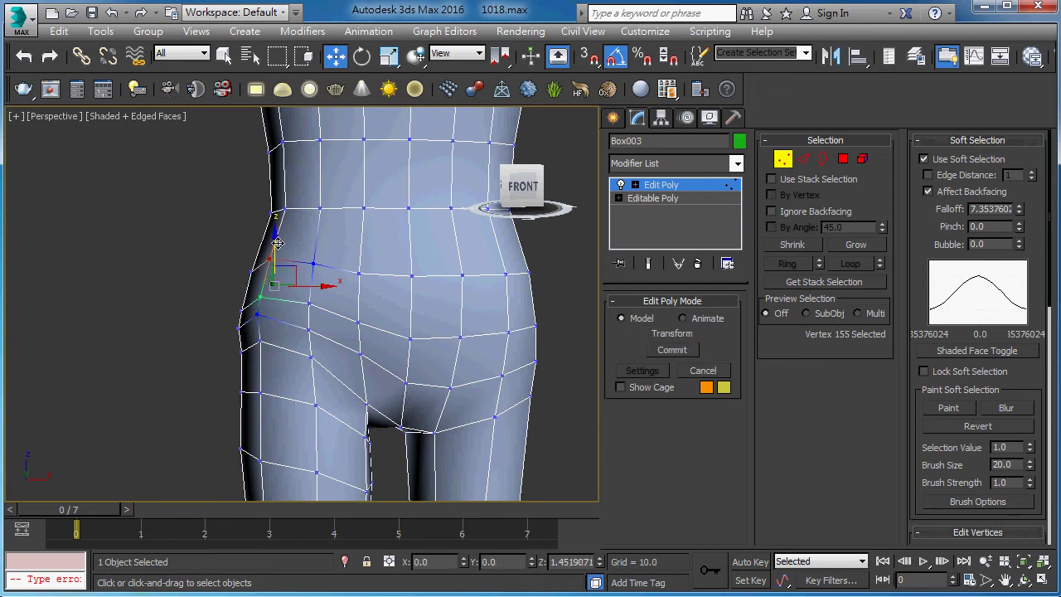
pyautogui.click(261, 340)
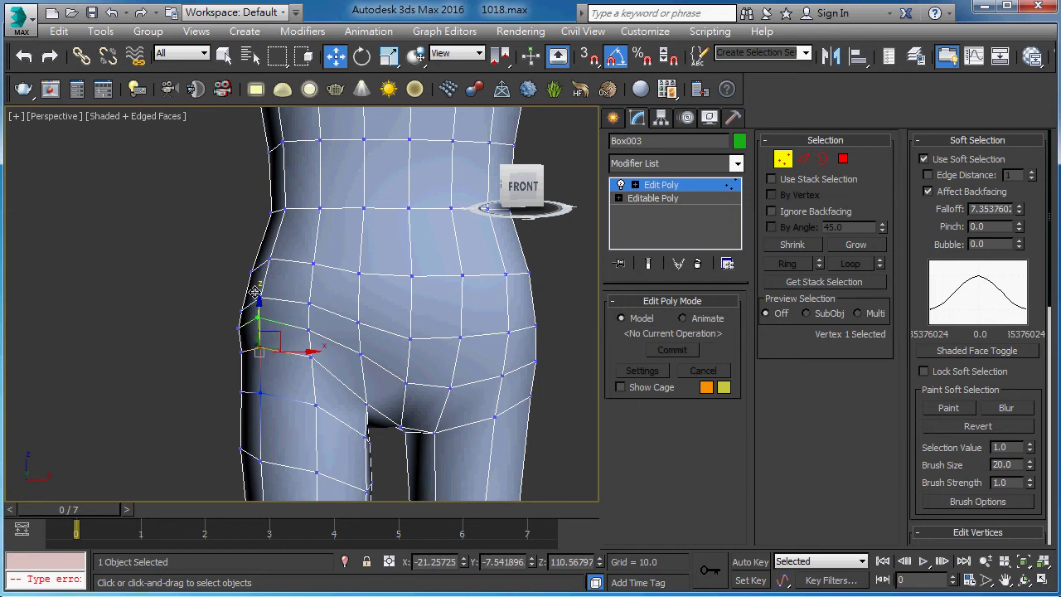
pyautogui.scroll(-5, 324, 273)
pyautogui.moveTo(280, 213)
pyautogui.keyDown('alt'); pyautogui.mouseDown(button='middle')
pyautogui.moveTo(316, 190)
pyautogui.moveTo(367, 194)
pyautogui.moveTo(255, 206)
pyautogui.moveTo(432, 196)
pyautogui.moveTo(290, 203)
pyautogui.moveTo(465, 207)
pyautogui.moveTo(407, 191)
pyautogui.moveTo(464, 199)
pyautogui.moveTo(348, 230)
pyautogui.mouseUp(button='middle'); pyautogui.keyUp('alt')
pyautogui.scroll(2, 290, 203)
pyautogui.click(696, 188)
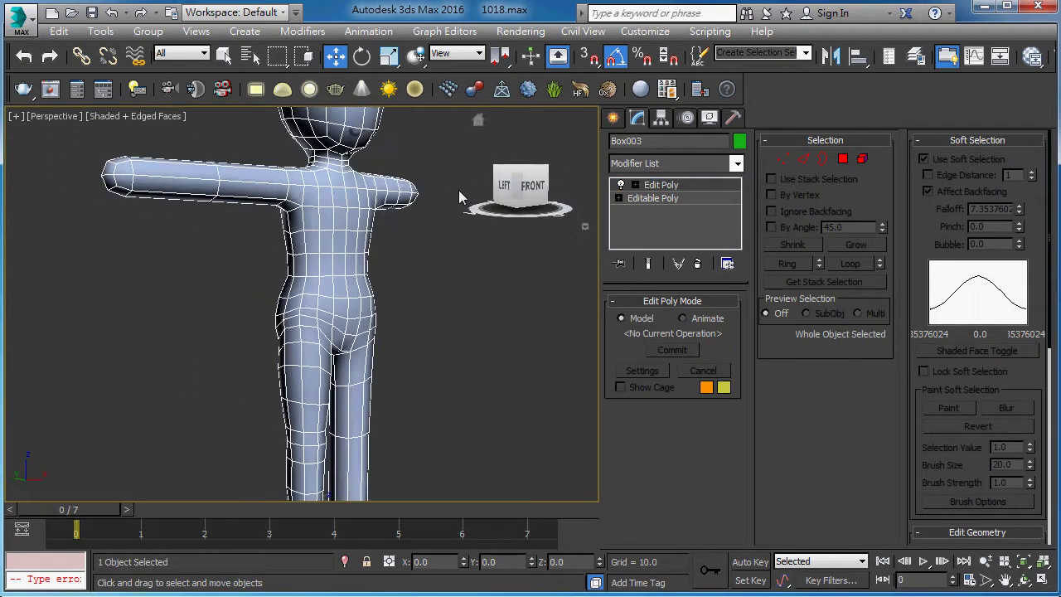
pyautogui.scroll(-2, 345, 207)
pyautogui.scroll(-2, 332, 272)
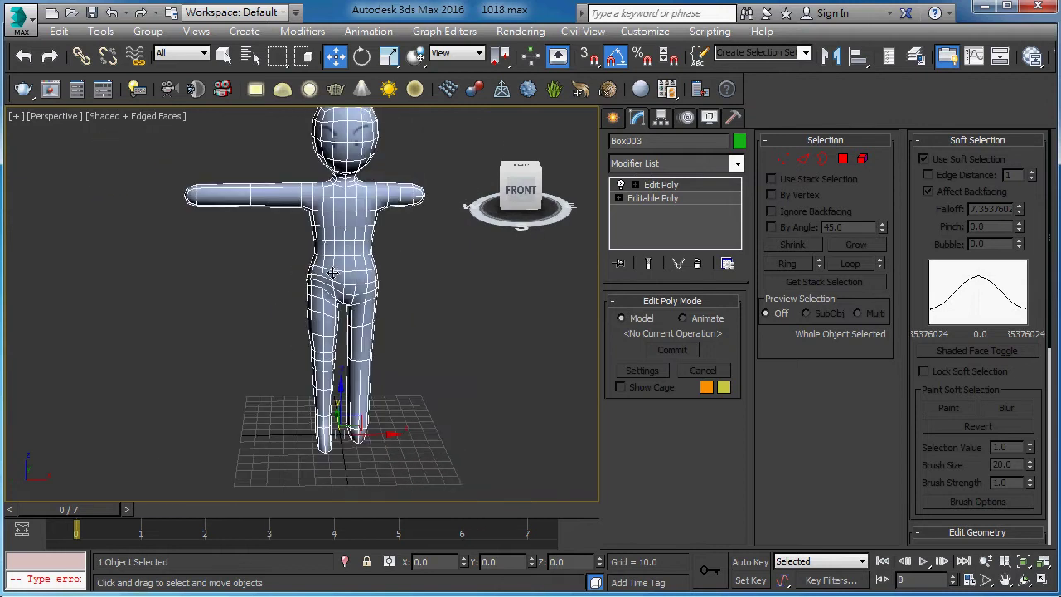
pyautogui.scroll(2, 332, 271)
pyautogui.scroll(-1, 307, 251)
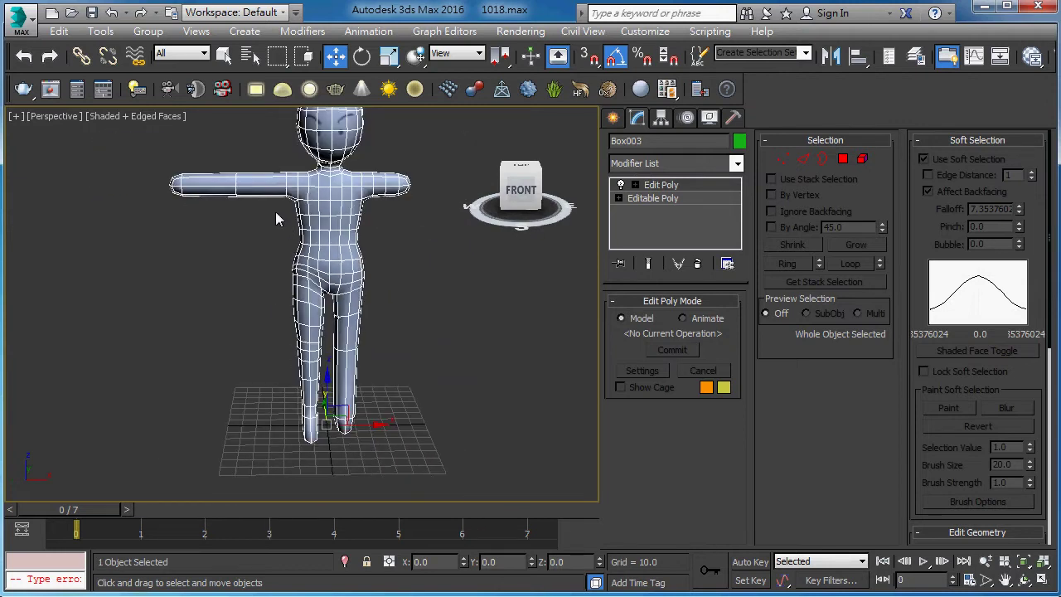
pyautogui.scroll(3, 270, 204)
pyautogui.keyDown('alt'); pyautogui.moveTo(269, 195); pyautogui.dragTo(386, 201, button='middle'); pyautogui.keyUp('alt')
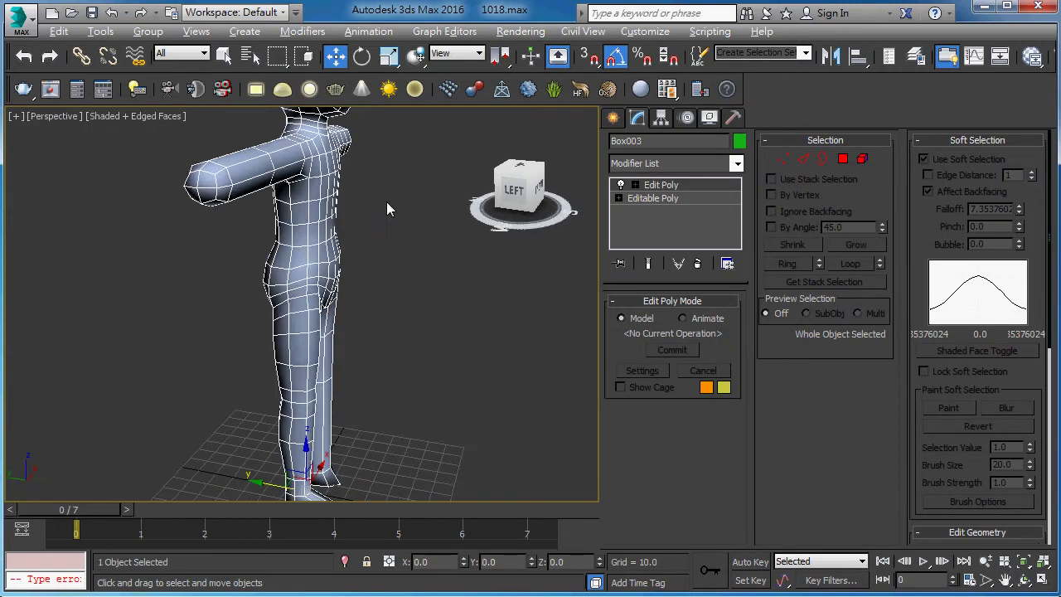
pyautogui.keyDown('alt'); pyautogui.moveTo(345, 300); pyautogui.dragTo(343, 306, button='middle'); pyautogui.keyUp('alt')
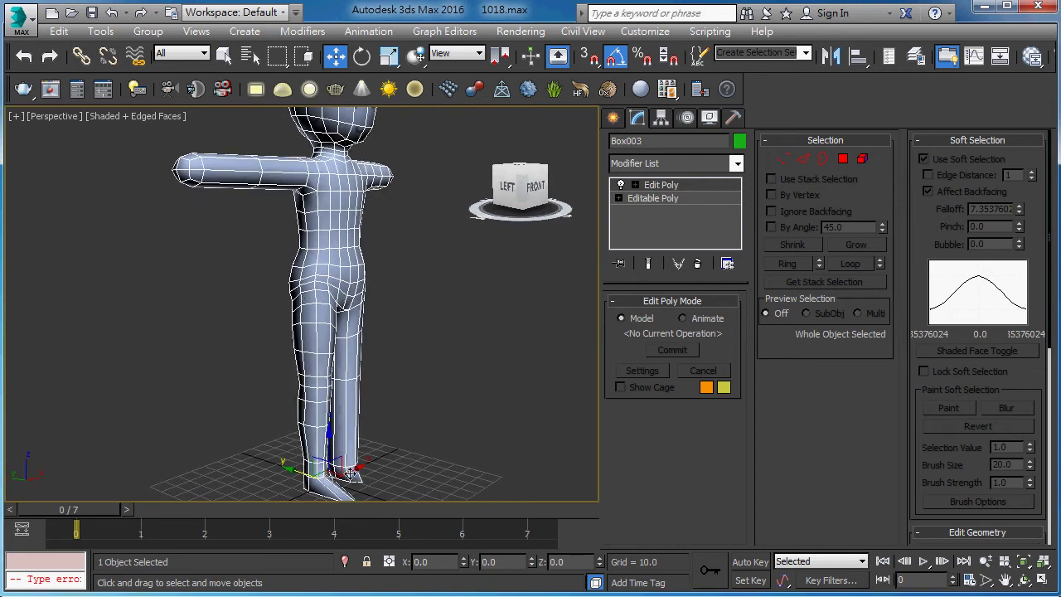
pyautogui.moveTo(332, 341)
pyautogui.keyDown('alt'); pyautogui.mouseDown(button='middle')
pyautogui.moveTo(393, 341)
pyautogui.moveTo(373, 356)
pyautogui.moveTo(339, 318)
pyautogui.mouseUp(button='middle'); pyautogui.keyUp('alt')
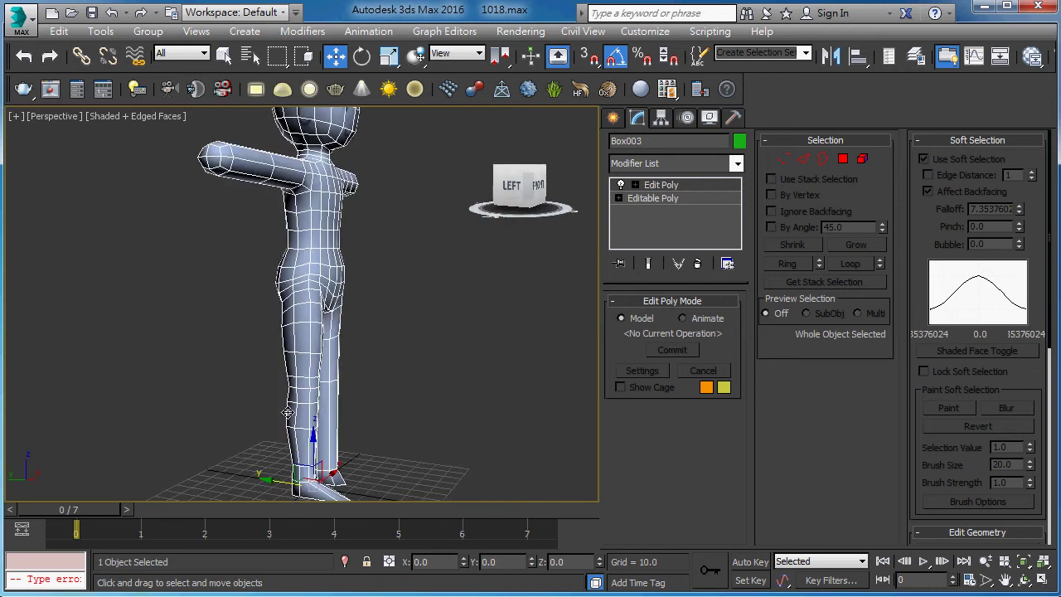
pyautogui.keyDown('alt'); pyautogui.moveTo(332, 318); pyautogui.dragTo(313, 326, button='middle'); pyautogui.keyUp('alt')
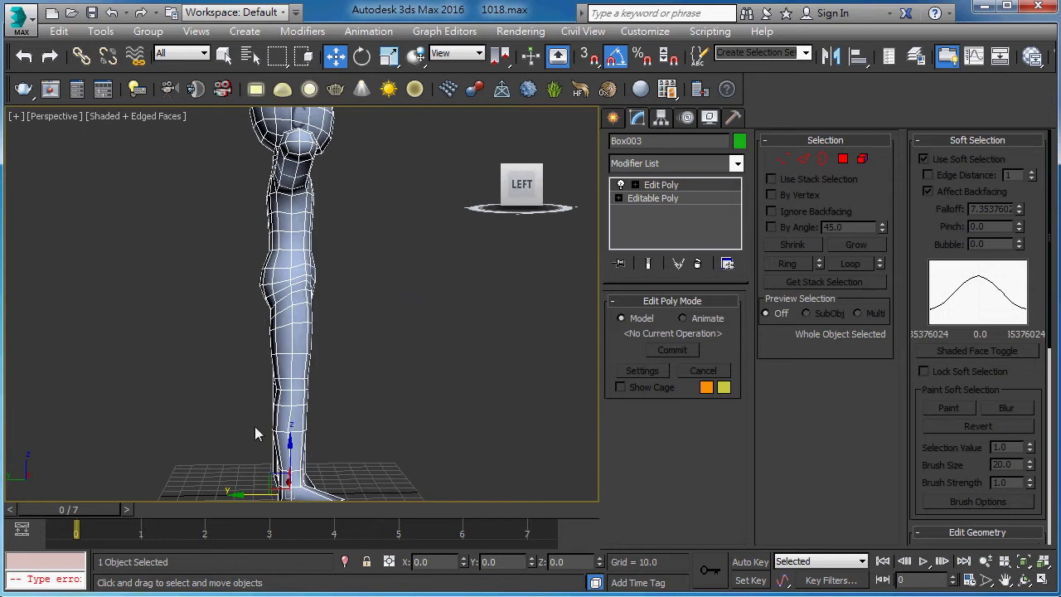
pyautogui.keyDown('alt'); pyautogui.moveTo(256, 429); pyautogui.dragTo(154, 406, button='middle'); pyautogui.keyUp('alt')
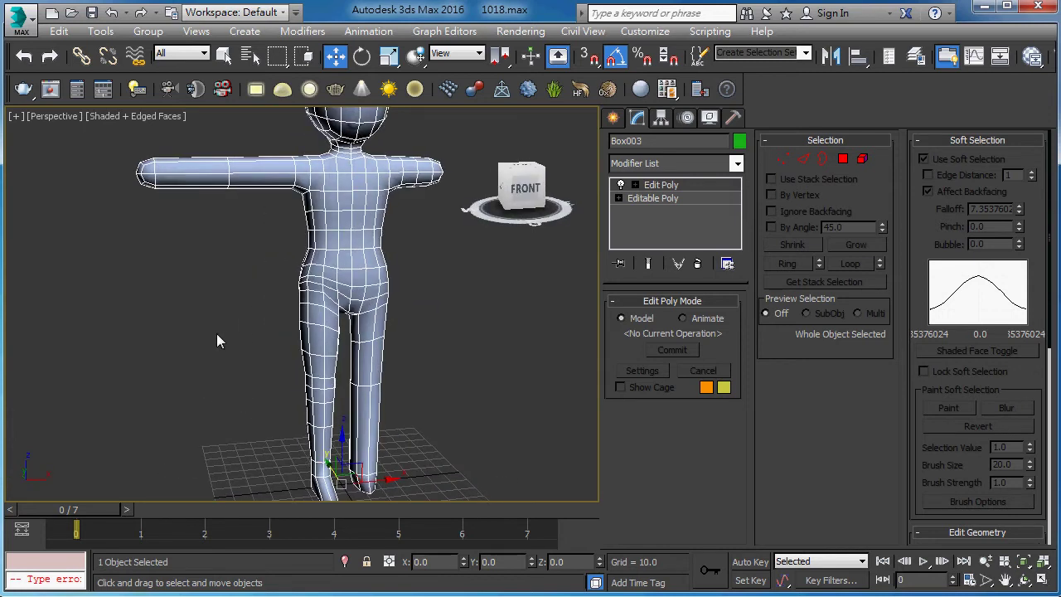
pyautogui.keyDown('alt'); pyautogui.moveTo(217, 333); pyautogui.dragTo(208, 355, button='middle'); pyautogui.keyUp('alt')
pyautogui.scroll(2, 249, 307)
pyautogui.scroll(-1, 232, 360)
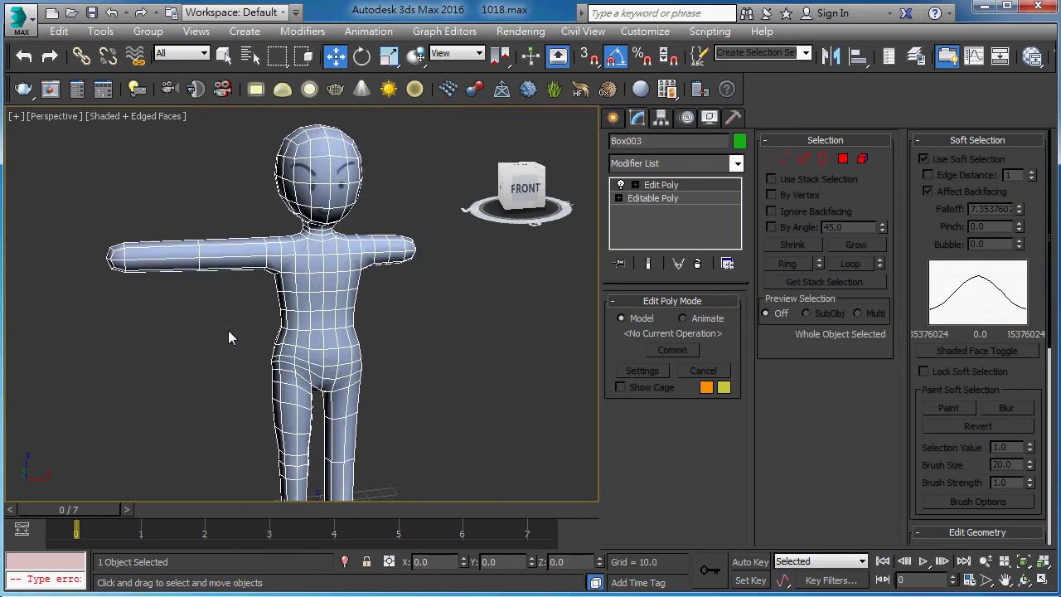
pyautogui.scroll(-2, 229, 331)
pyautogui.moveTo(273, 371); pyautogui.dragTo(279, 320, button='middle')
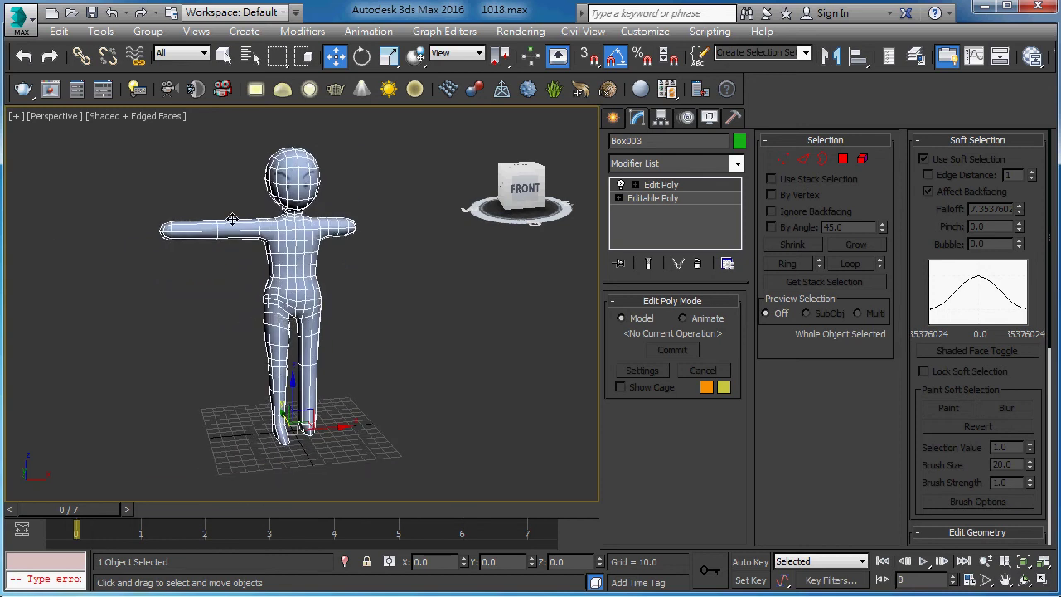
pyautogui.scroll(1, 280, 277)
pyautogui.scroll(1, 279, 277)
pyautogui.scroll(3, 275, 225)
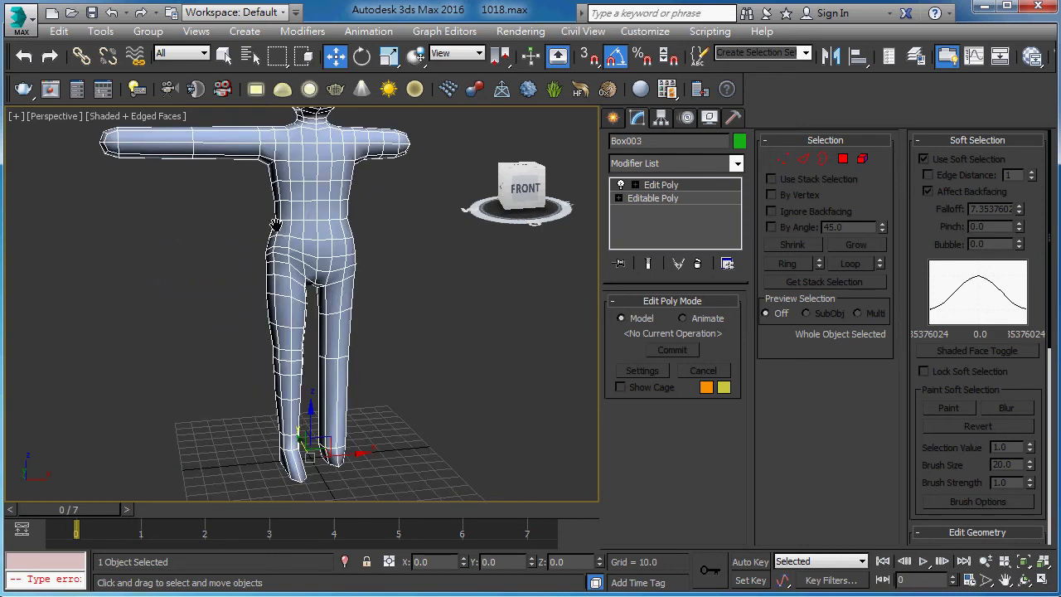
pyautogui.keyDown('alt'); pyautogui.moveTo(222, 150); pyautogui.dragTo(284, 148, button='middle'); pyautogui.keyUp('alt')
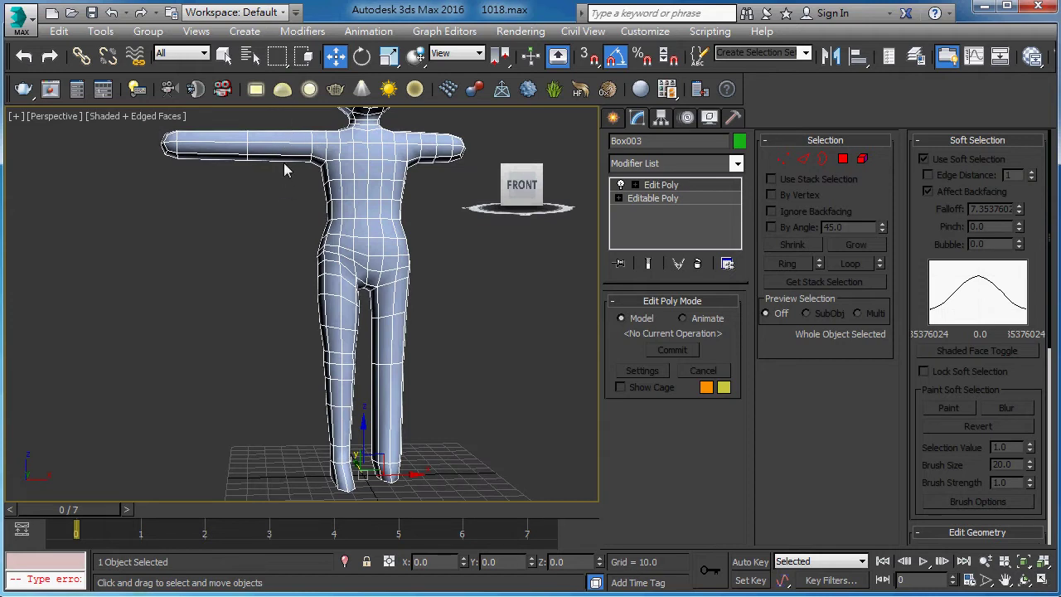
pyautogui.moveTo(303, 378)
pyautogui.keyDown('alt'); pyautogui.mouseDown(button='middle')
pyautogui.moveTo(415, 346)
pyautogui.moveTo(402, 359)
pyautogui.moveTo(304, 380)
pyautogui.mouseUp(button='middle'); pyautogui.keyUp('alt')
pyautogui.scroll(2, 304, 380)
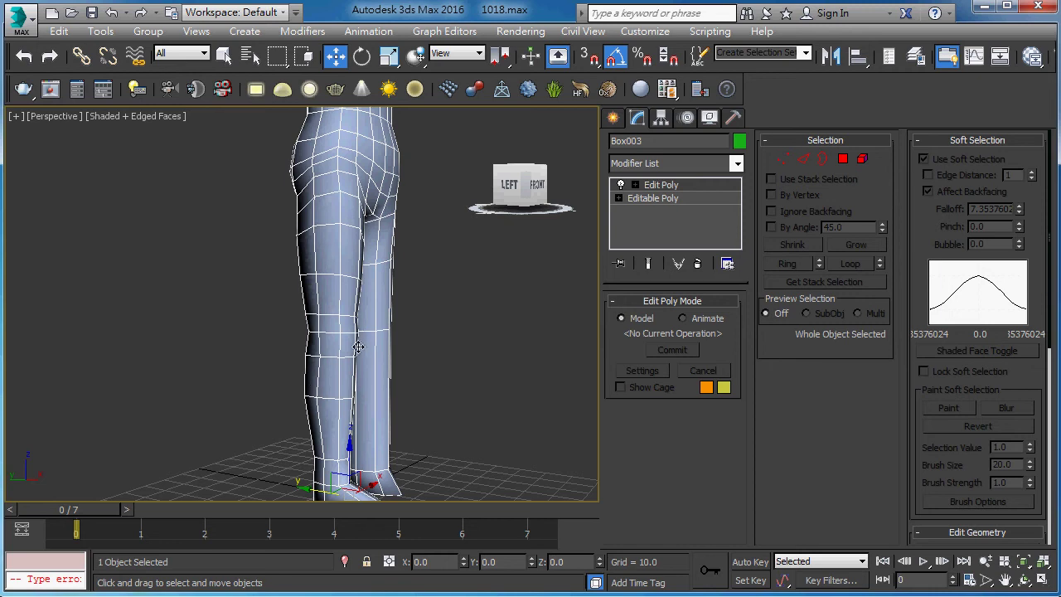
# Orbit to a straight-on, slightly downward front view of the torso and arm, then enter Vertex level.
pyautogui.moveTo(358, 347)
pyautogui.keyDown('alt'); pyautogui.mouseDown(button='middle')
pyautogui.moveTo(360, 370)
pyautogui.moveTo(385, 365)
pyautogui.moveTo(324, 378)
pyautogui.moveTo(337, 454)
pyautogui.mouseUp(button='middle'); pyautogui.keyUp('alt')
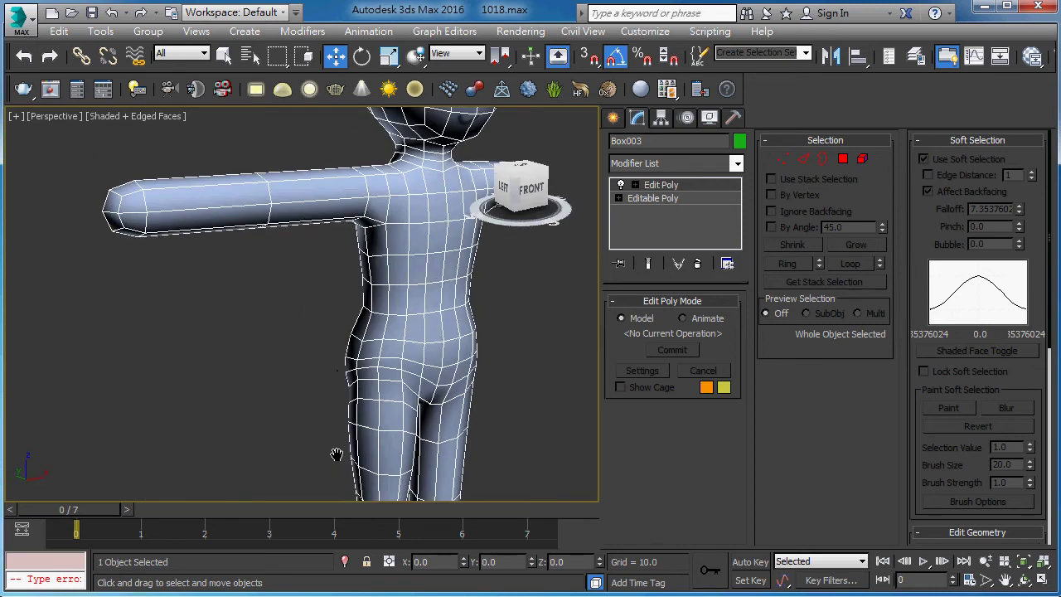
pyautogui.keyDown('alt'); pyautogui.moveTo(344, 393); pyautogui.dragTo(266, 397, button='middle'); pyautogui.keyUp('alt')
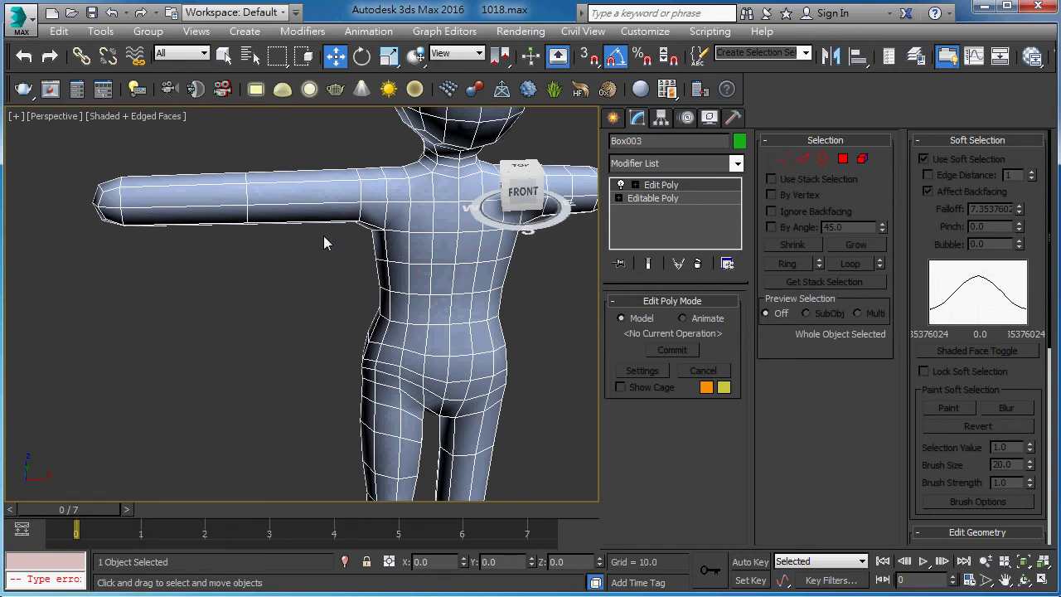
pyautogui.moveTo(323, 235)
pyautogui.keyDown('alt'); pyautogui.mouseDown(button='middle')
pyautogui.moveTo(298, 185)
pyautogui.moveTo(302, 200)
pyautogui.mouseUp(button='middle'); pyautogui.keyUp('alt')
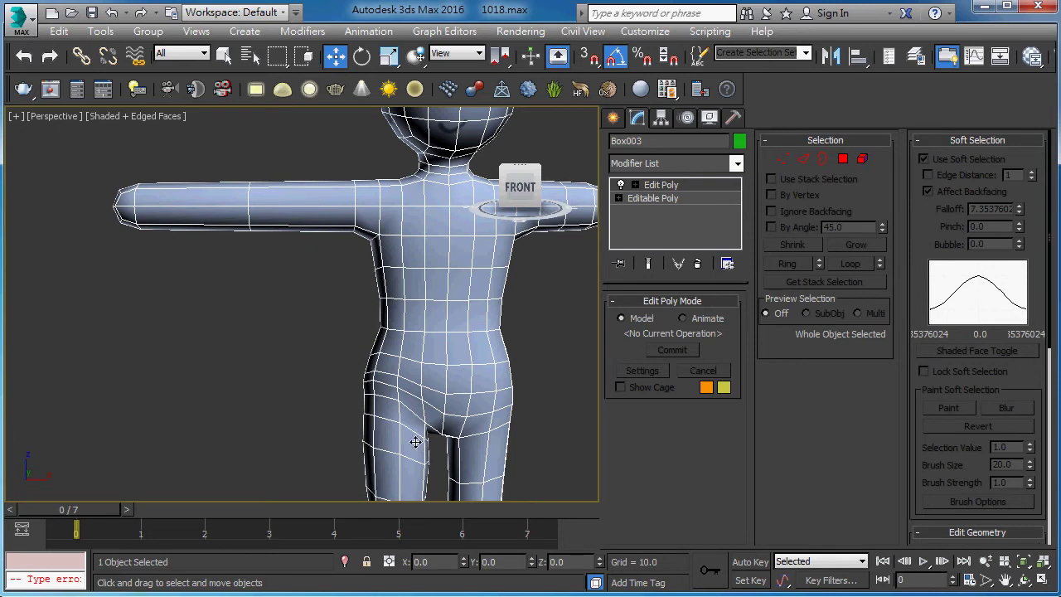
pyautogui.keyDown('alt'); pyautogui.moveTo(409, 378); pyautogui.dragTo(407, 323, button='middle'); pyautogui.keyUp('alt')
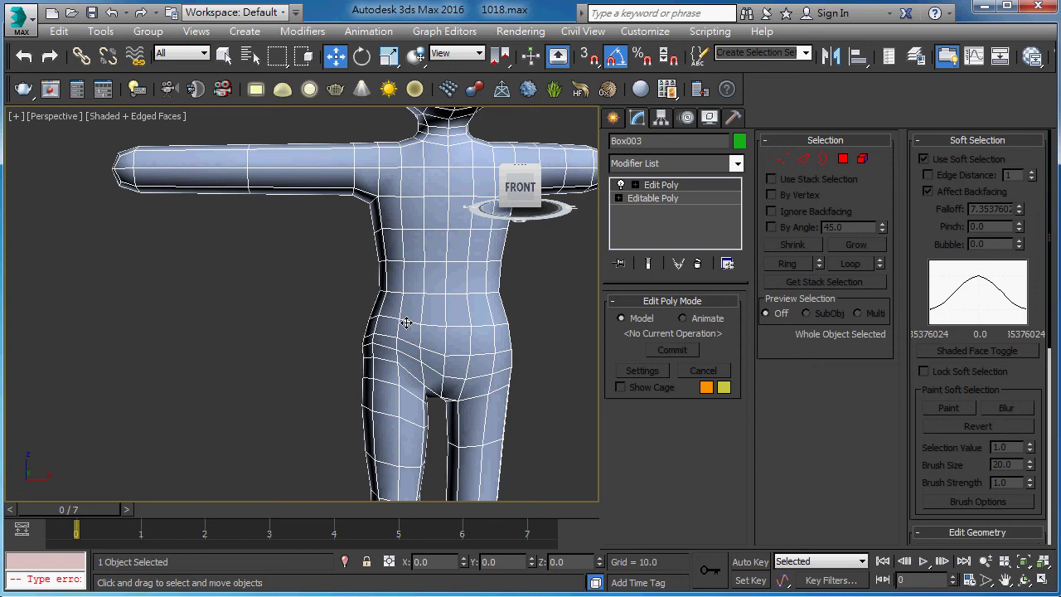
pyautogui.moveTo(457, 281)
pyautogui.keyDown('alt'); pyautogui.mouseDown(button='middle')
pyautogui.moveTo(293, 288)
pyautogui.moveTo(113, 248)
pyautogui.mouseUp(button='middle'); pyautogui.keyUp('alt')
pyautogui.press('1')
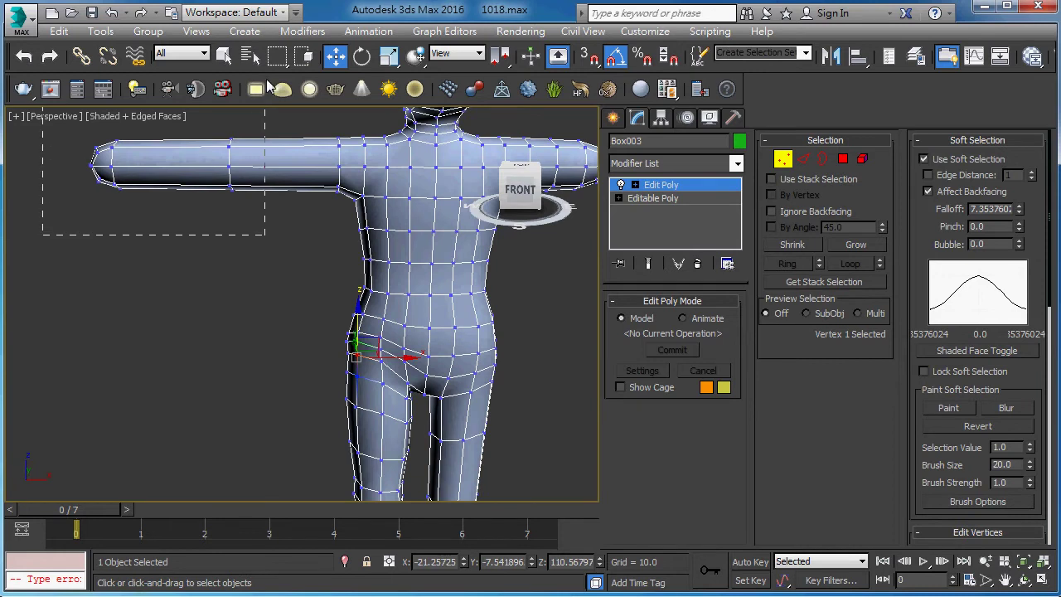
# Box-select the vertices along the character's arm, checking the selection in wireframe.
pyautogui.moveTo(268, 86); pyautogui.dragTo(268, 86)
pyautogui.keyDown('alt'); pyautogui.moveTo(268, 91); pyautogui.dragTo(268, 219, button='middle'); pyautogui.keyUp('alt')
pyautogui.moveTo(280, 150)
pyautogui.mouseDown()
pyautogui.moveTo(347, 282)
pyautogui.moveTo(343, 274)
pyautogui.mouseUp()
pyautogui.press('F3')
pyautogui.moveTo(324, 268)
pyautogui.keyDown('alt'); pyautogui.mouseDown(button='middle')
pyautogui.moveTo(473, 279)
pyautogui.moveTo(476, 256)
pyautogui.mouseUp(button='middle'); pyautogui.keyUp('alt')
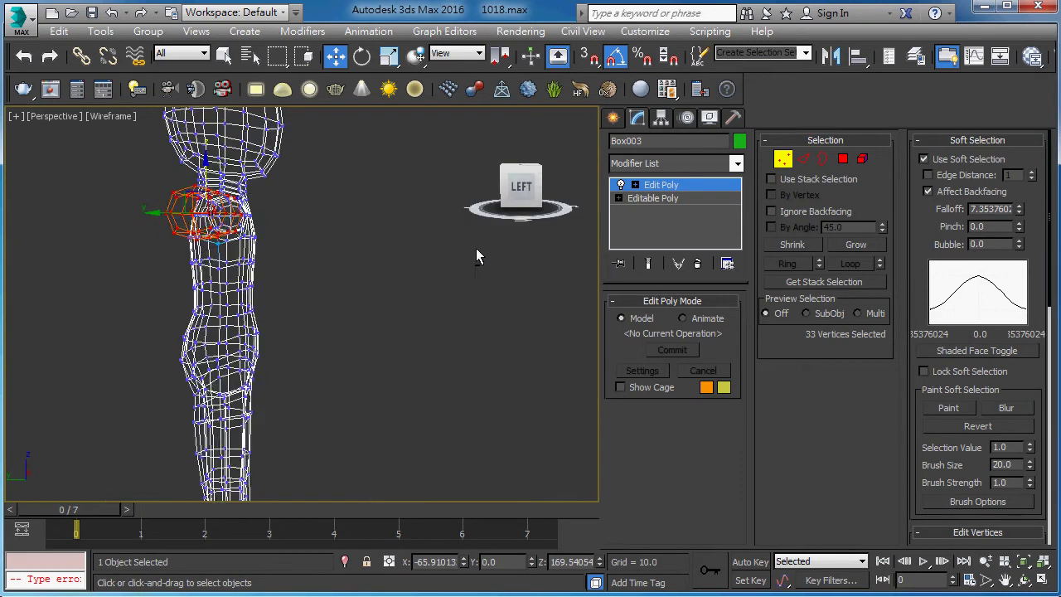
pyautogui.press('F3')
# Uniform-scale the arm vertices down slightly to thin the arm, then switch to Edge level.
pyautogui.click(389, 55)
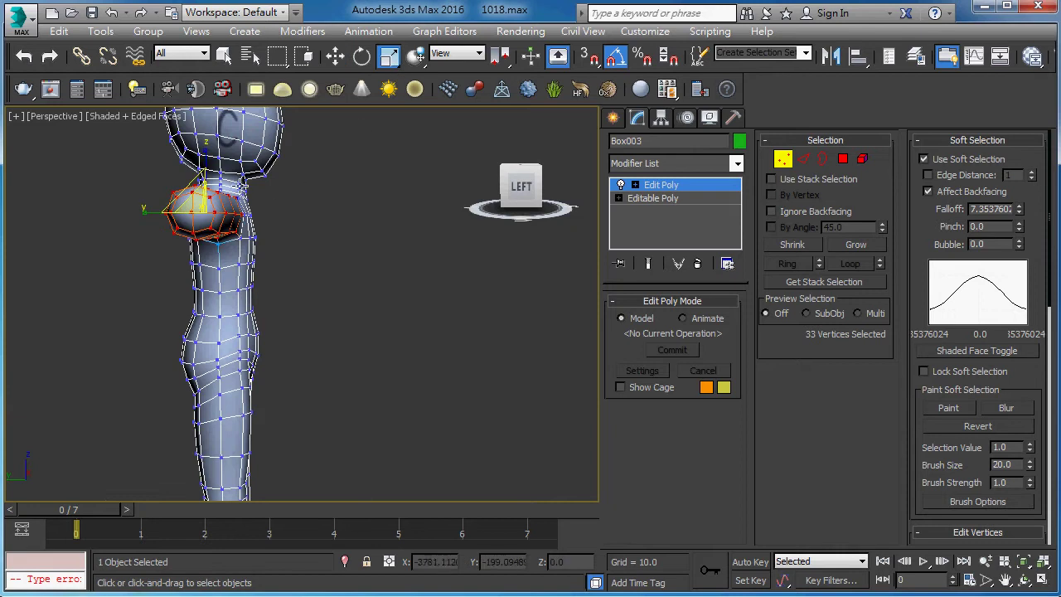
pyautogui.keyDown('alt'); pyautogui.moveTo(249, 248); pyautogui.dragTo(284, 251, button='middle'); pyautogui.keyUp('alt')
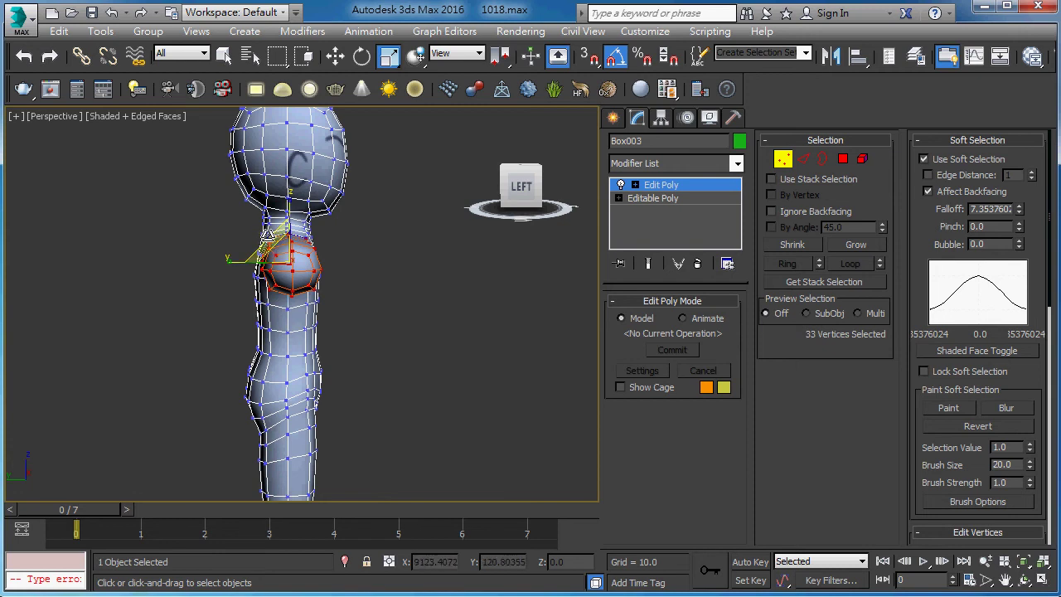
pyautogui.moveTo(268, 232); pyautogui.dragTo(346, 256)
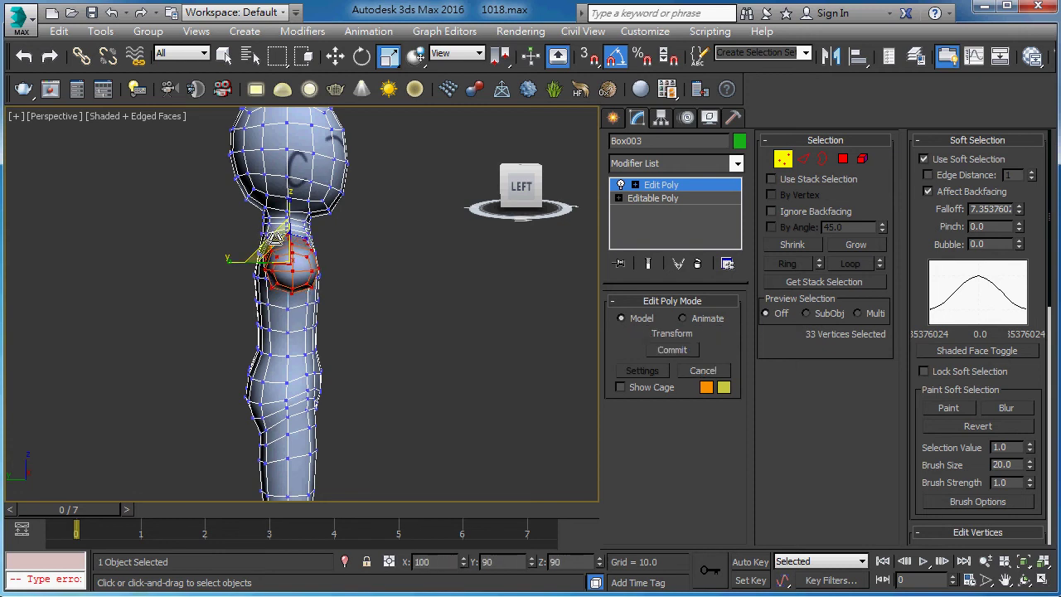
pyautogui.moveTo(347, 248)
pyautogui.keyDown('alt'); pyautogui.mouseDown(button='middle')
pyautogui.moveTo(405, 211)
pyautogui.moveTo(401, 231)
pyautogui.mouseUp(button='middle'); pyautogui.keyUp('alt')
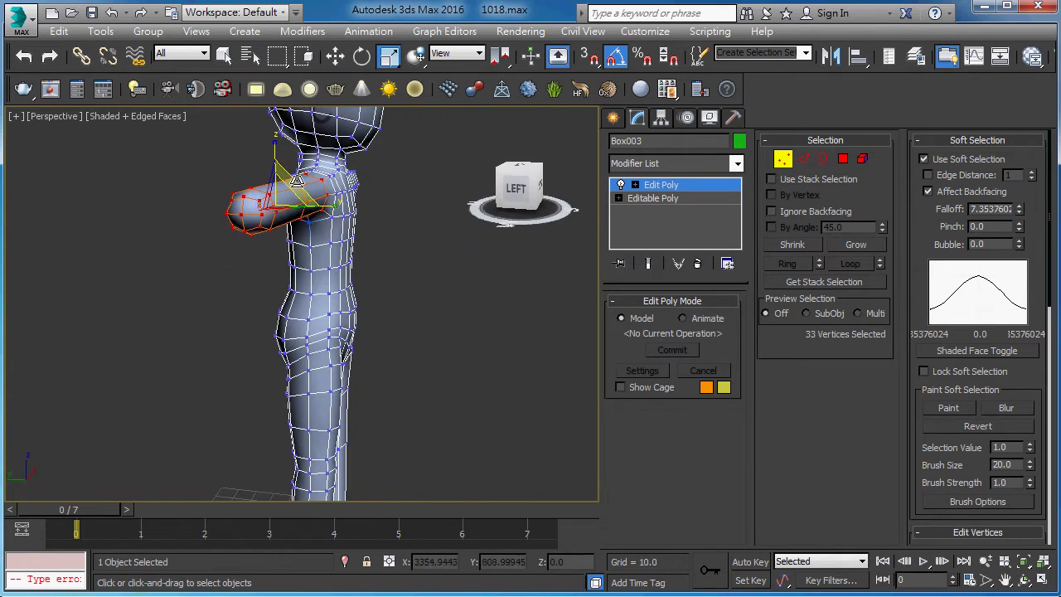
pyautogui.moveTo(296, 180)
pyautogui.keyDown('alt'); pyautogui.mouseDown(button='middle')
pyautogui.moveTo(335, 245)
pyautogui.moveTo(237, 227)
pyautogui.moveTo(256, 254)
pyautogui.moveTo(310, 249)
pyautogui.moveTo(324, 237)
pyautogui.moveTo(309, 222)
pyautogui.mouseUp(button='middle'); pyautogui.keyUp('alt')
pyautogui.press('F3')
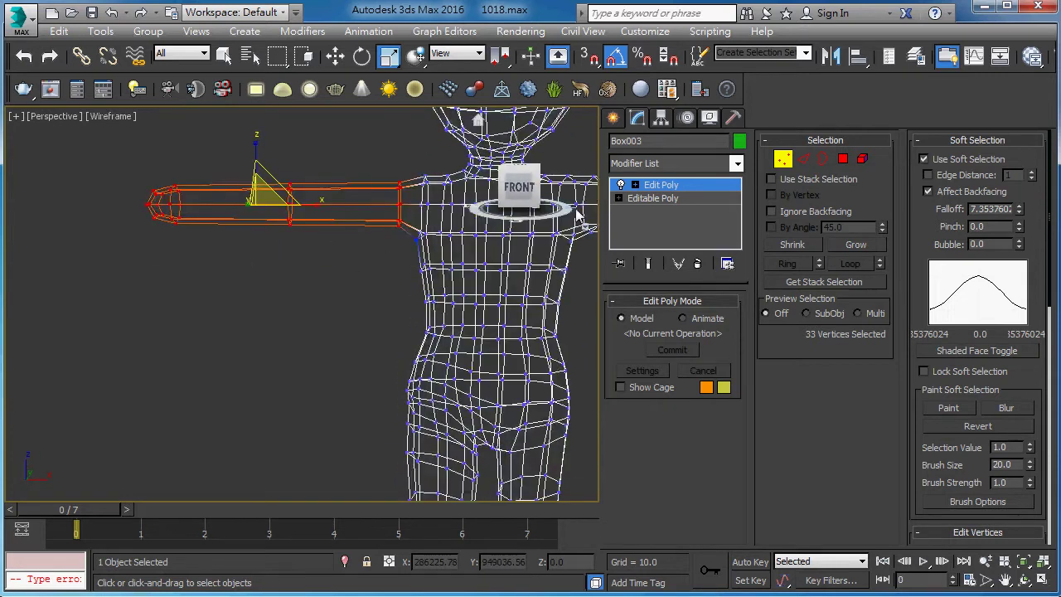
pyautogui.press('F3')
pyautogui.click(803, 158)
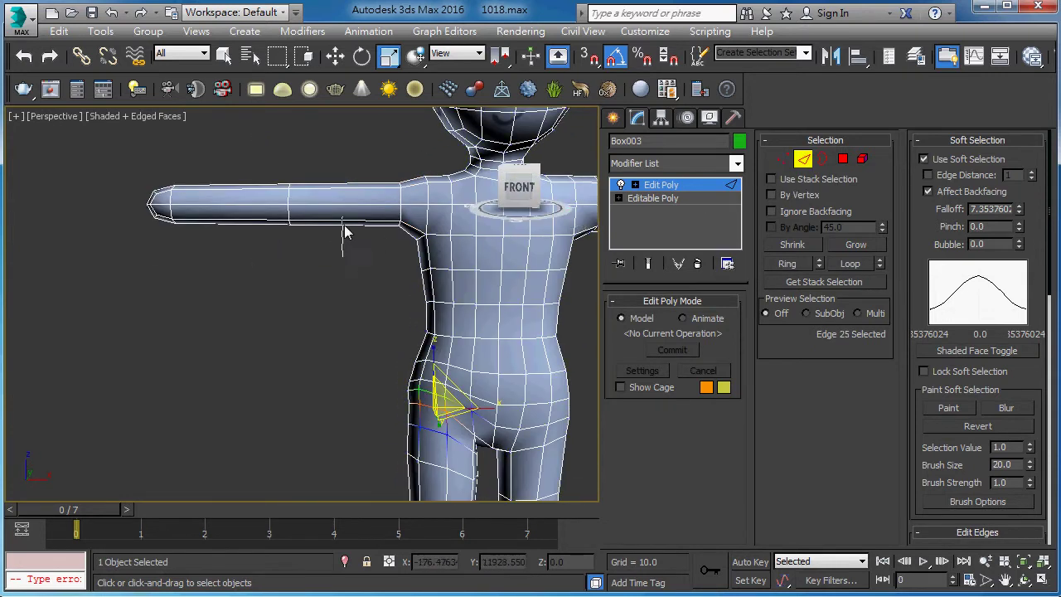
# Select the upper-arm and forearm edge rings with soft selection turned off.
pyautogui.doubleClick(344, 223)
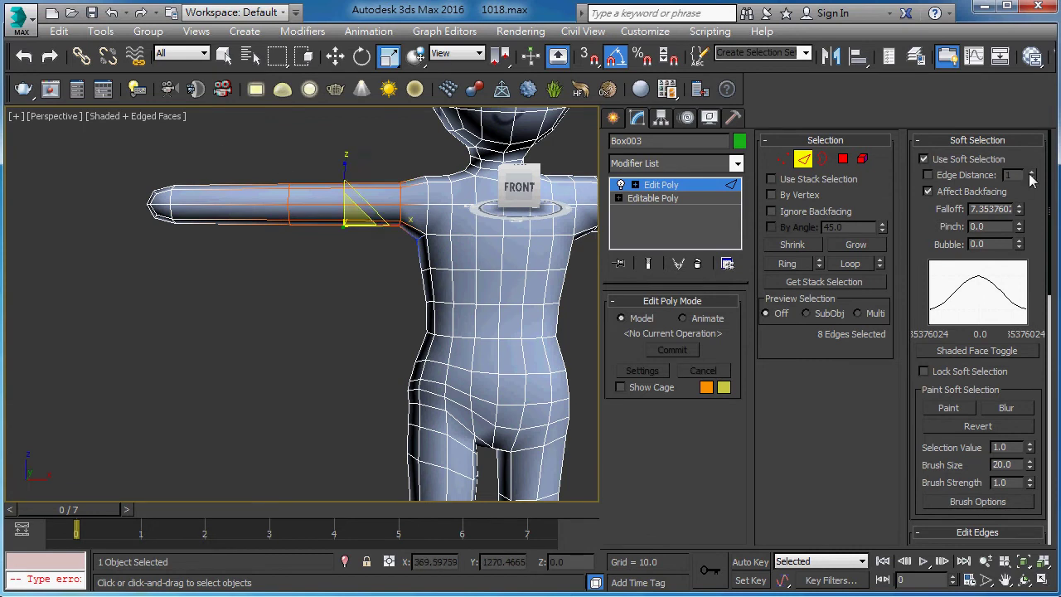
pyautogui.click(948, 160)
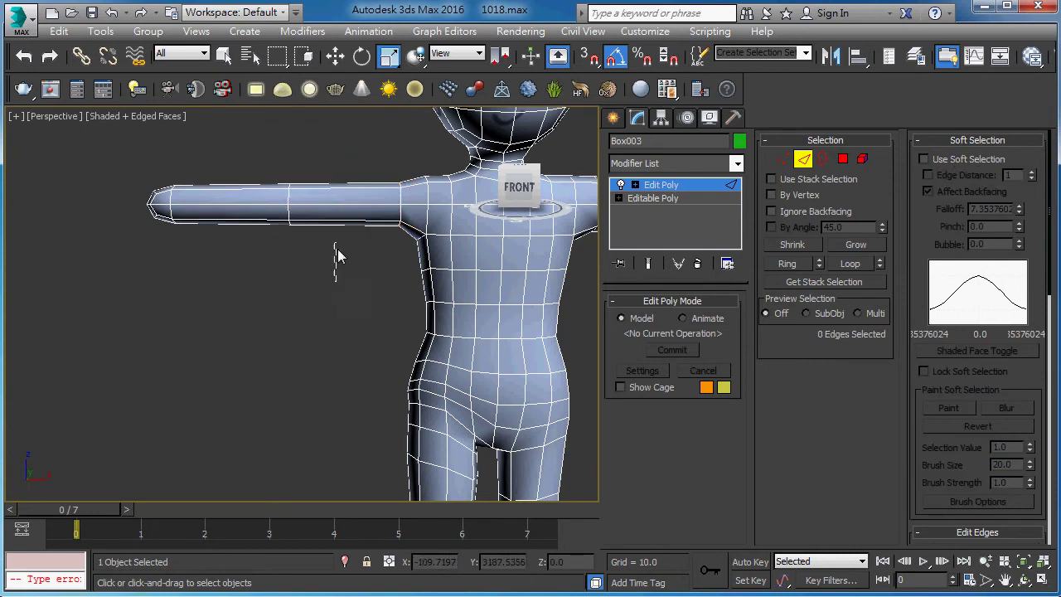
pyautogui.keyDown('ctrl'); pyautogui.doubleClick(242, 189); pyautogui.keyUp('ctrl')
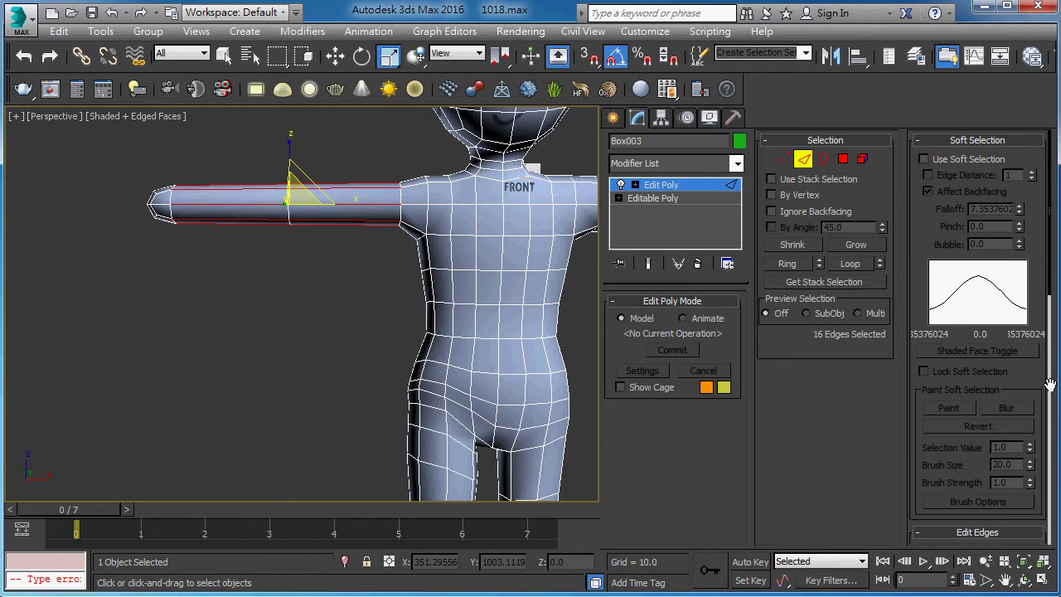
pyautogui.scroll(-1, 1047, 274)
pyautogui.moveTo(1053, 299); pyautogui.dragTo(1053, 423)
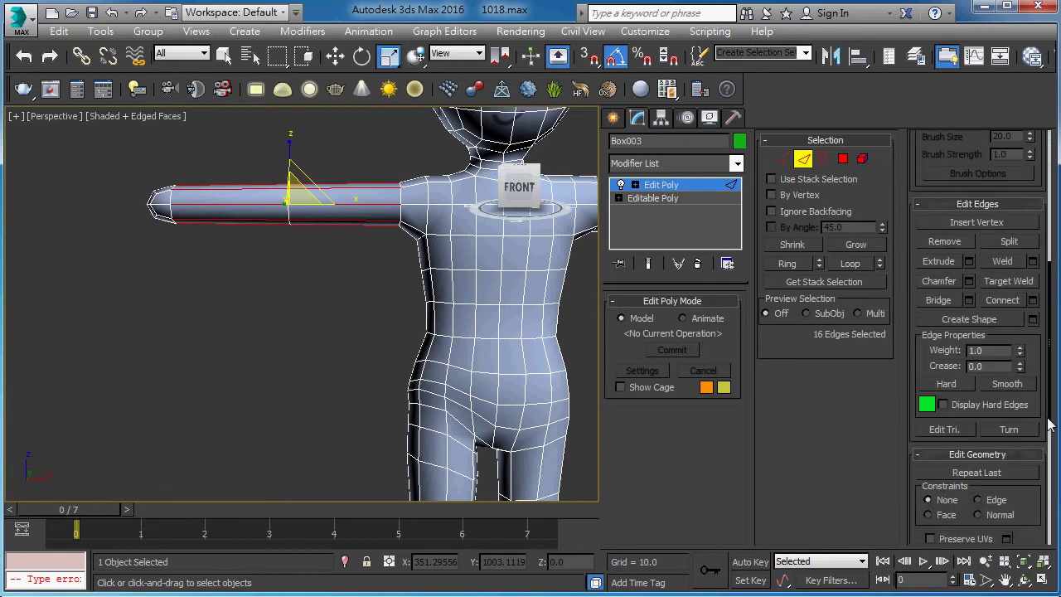
# Connect the selected rings with 2 segments and Pinch 63 to add spread-apart loops.
pyautogui.click(1033, 300)
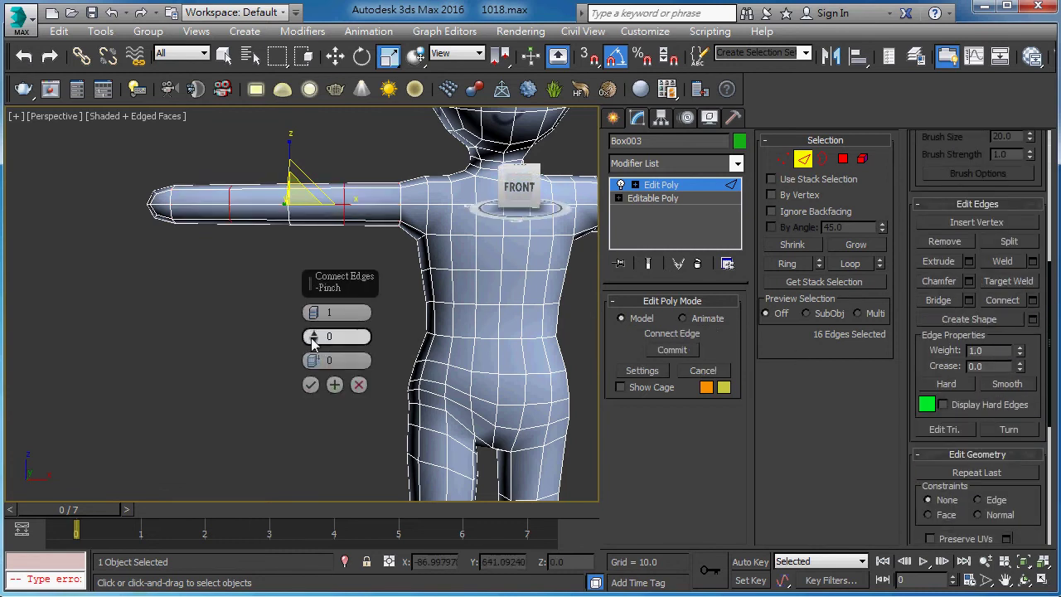
pyautogui.click(317, 311)
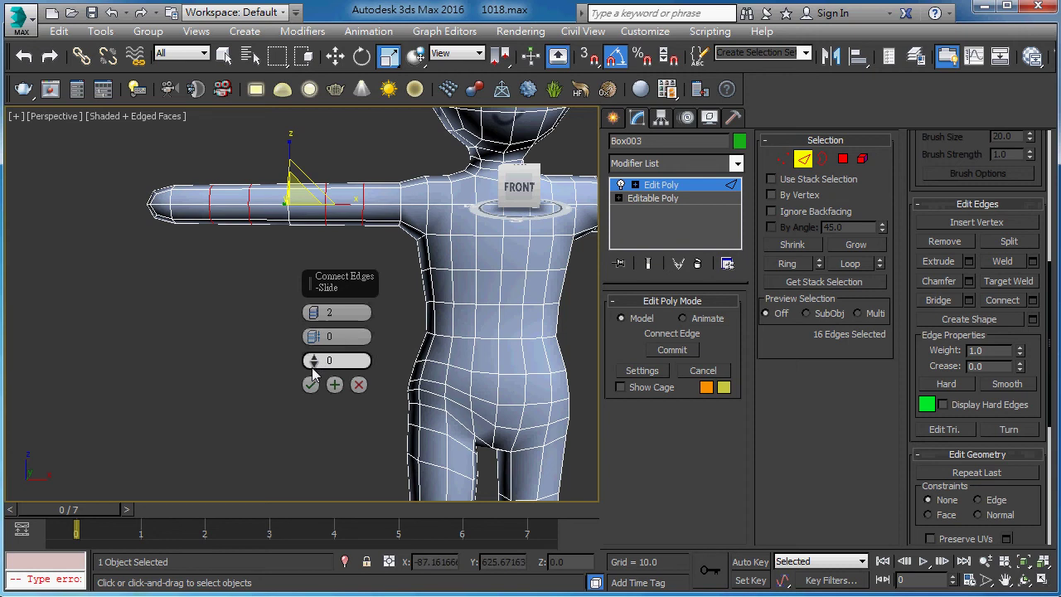
pyautogui.moveTo(312, 336); pyautogui.dragTo(414, 126)
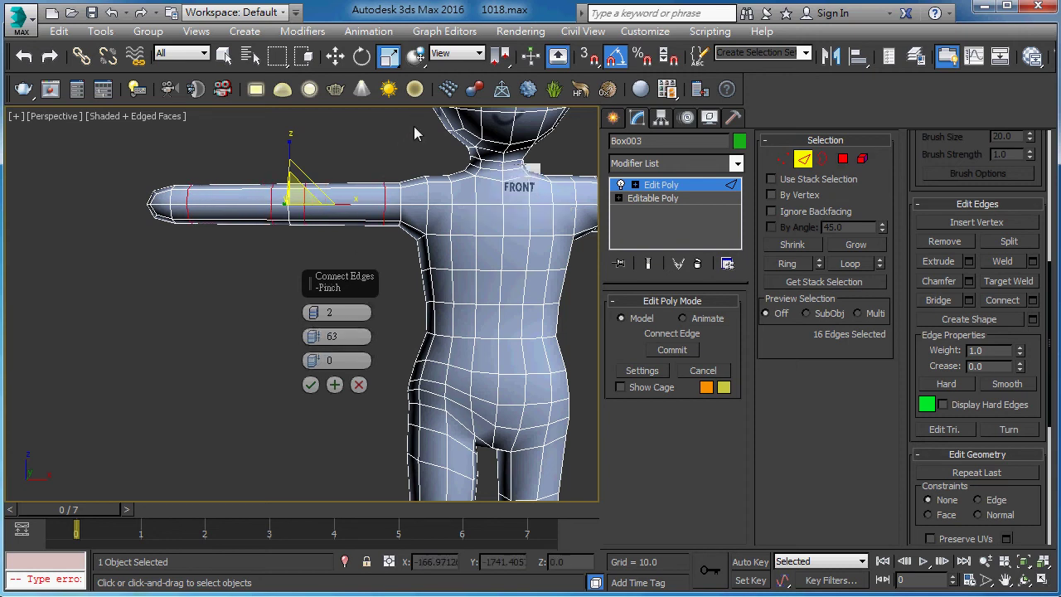
pyautogui.click(312, 385)
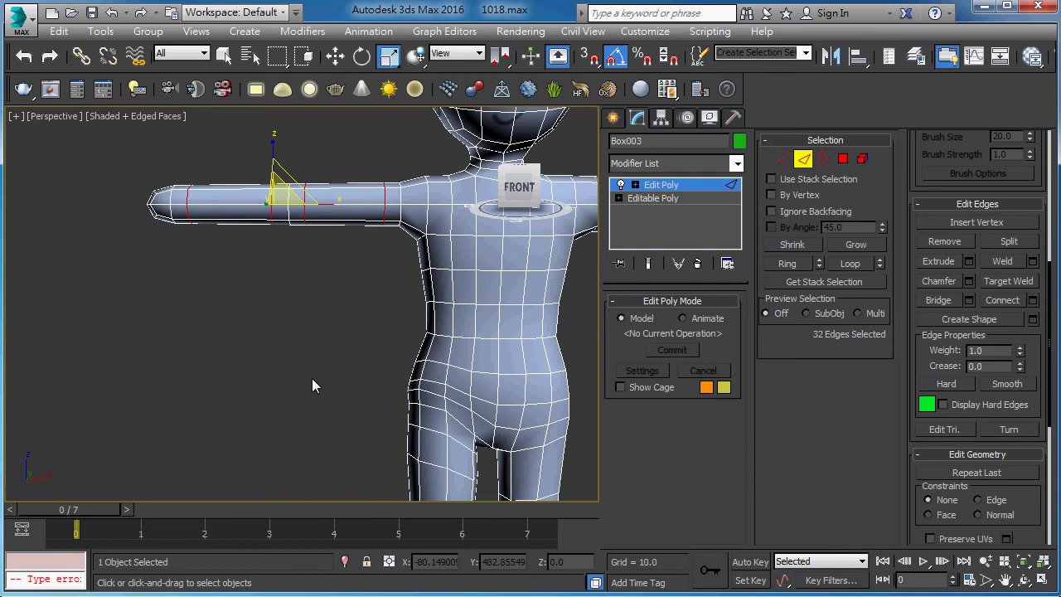
pyautogui.click(339, 276)
pyautogui.moveTo(339, 276); pyautogui.dragTo(310, 316, button='middle')
pyautogui.scroll(3, 310, 316)
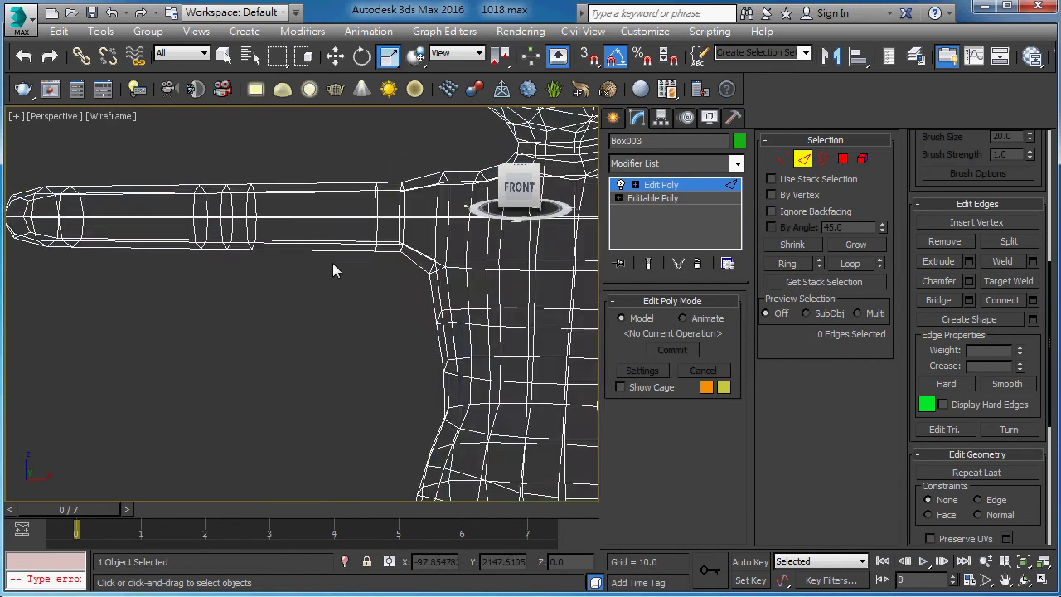
pyautogui.press('F3')
pyautogui.press('F3')
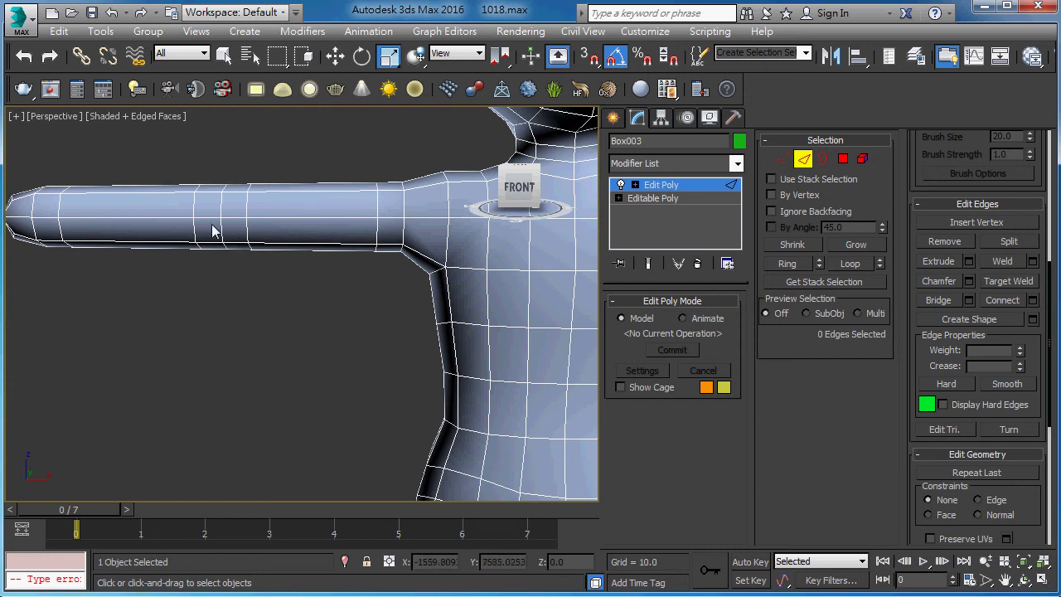
# Select the shoulder-top vertices at Vertex level and nudge them slightly left.
pyautogui.moveTo(310, 284)
pyautogui.keyDown('alt'); pyautogui.mouseDown(button='middle')
pyautogui.moveTo(272, 367)
pyautogui.moveTo(488, 308)
pyautogui.mouseUp(button='middle'); pyautogui.keyUp('alt')
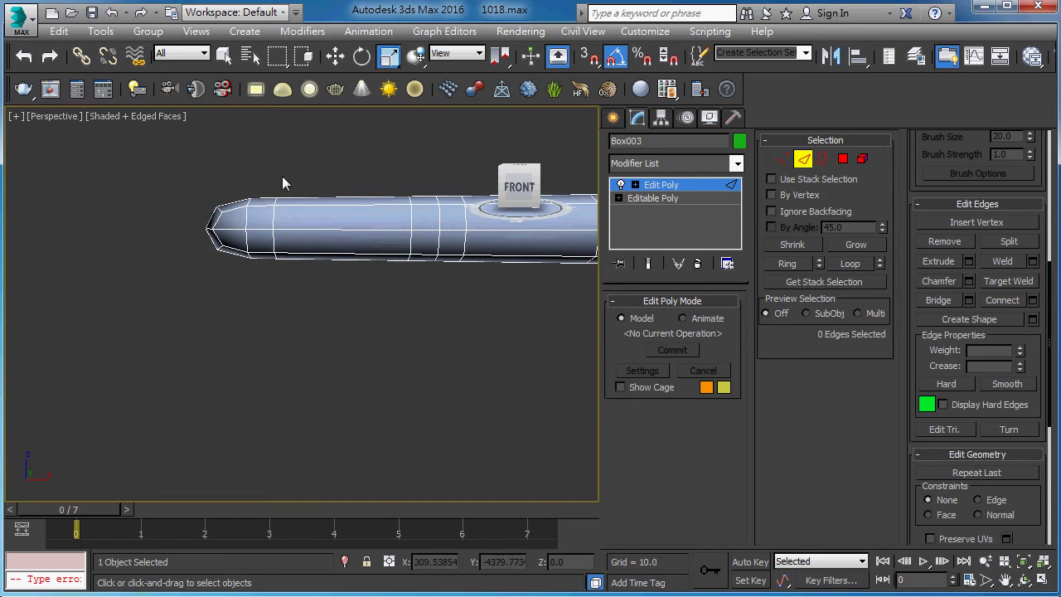
pyautogui.keyDown('alt'); pyautogui.moveTo(330, 293); pyautogui.dragTo(354, 282, button='middle'); pyautogui.keyUp('alt')
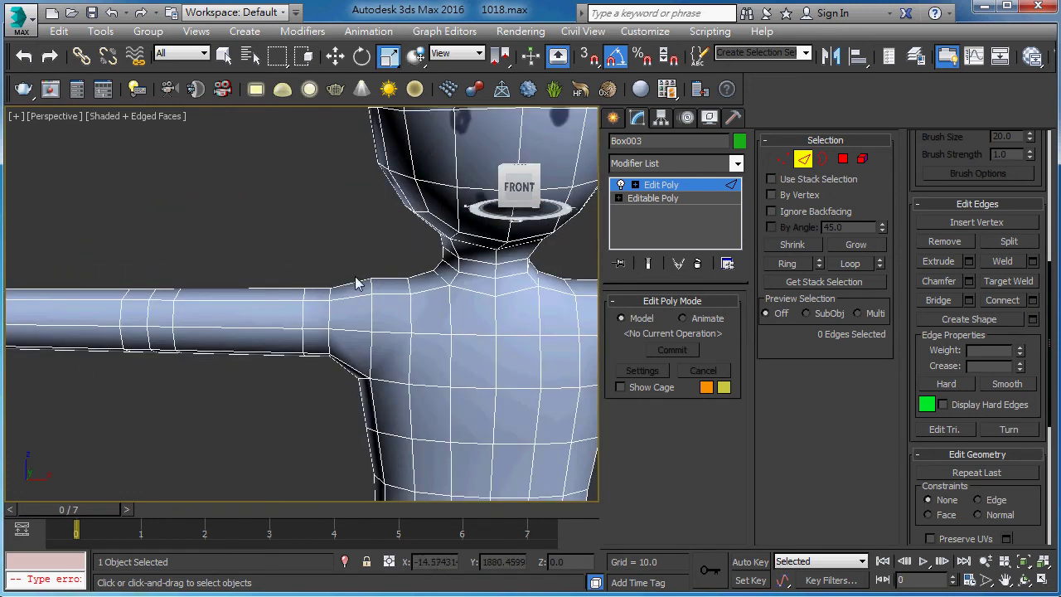
pyautogui.press('F3')
pyautogui.press('1')
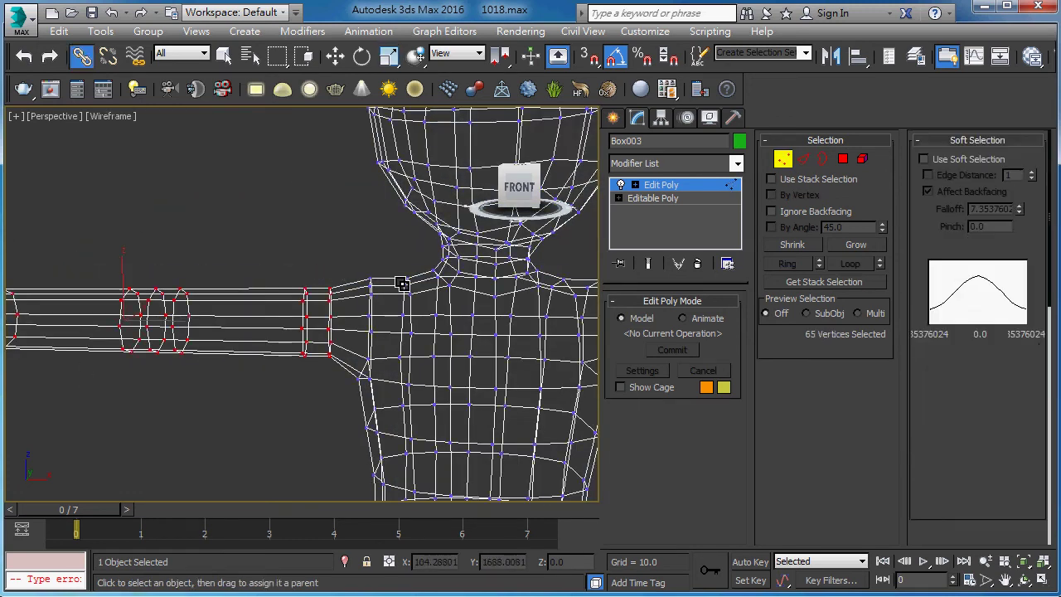
pyautogui.press('F3')
pyautogui.press('q')
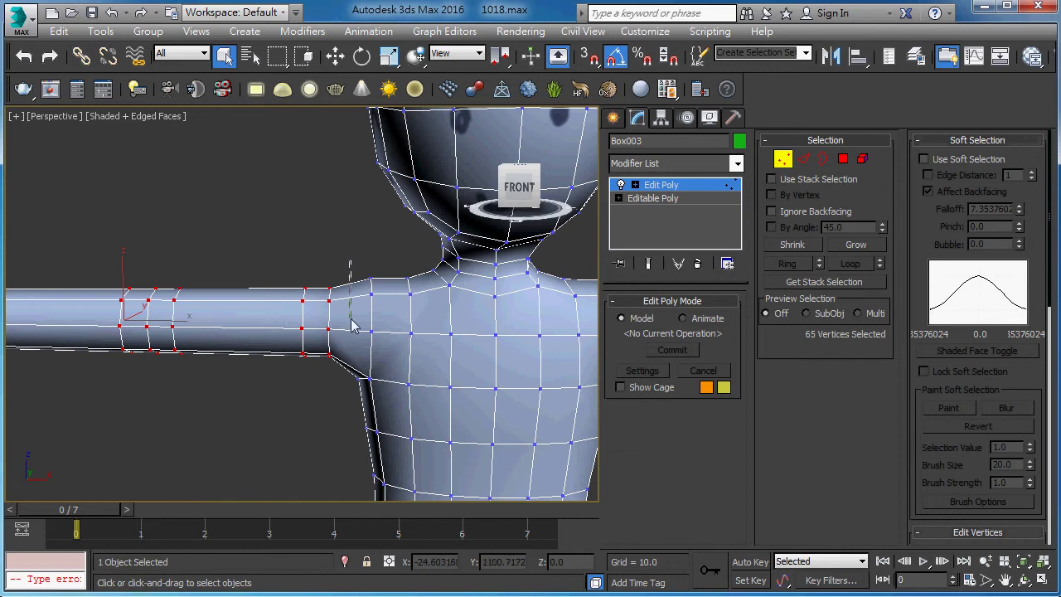
pyautogui.moveTo(350, 262); pyautogui.dragTo(315, 328)
pyautogui.press('w')
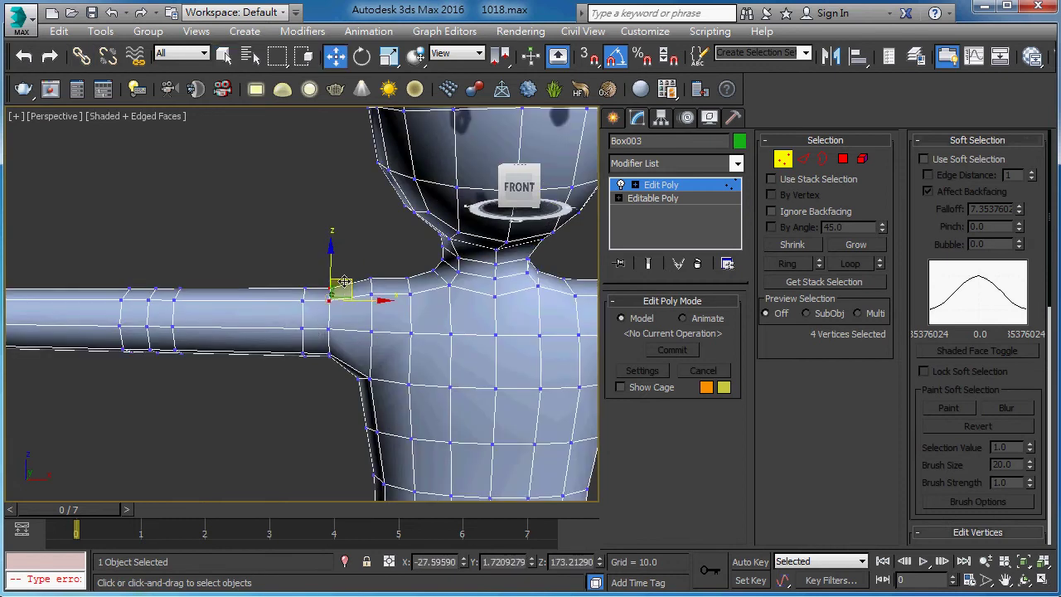
pyautogui.moveTo(345, 282); pyautogui.dragTo(337, 273)
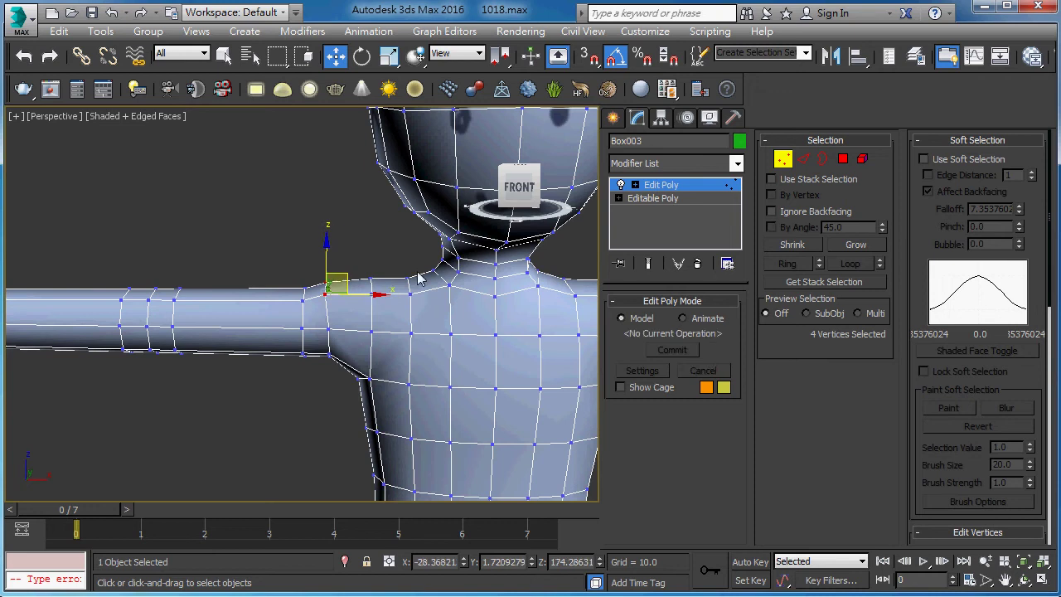
pyautogui.press('F3')
pyautogui.press('F3')
pyautogui.press('F3')
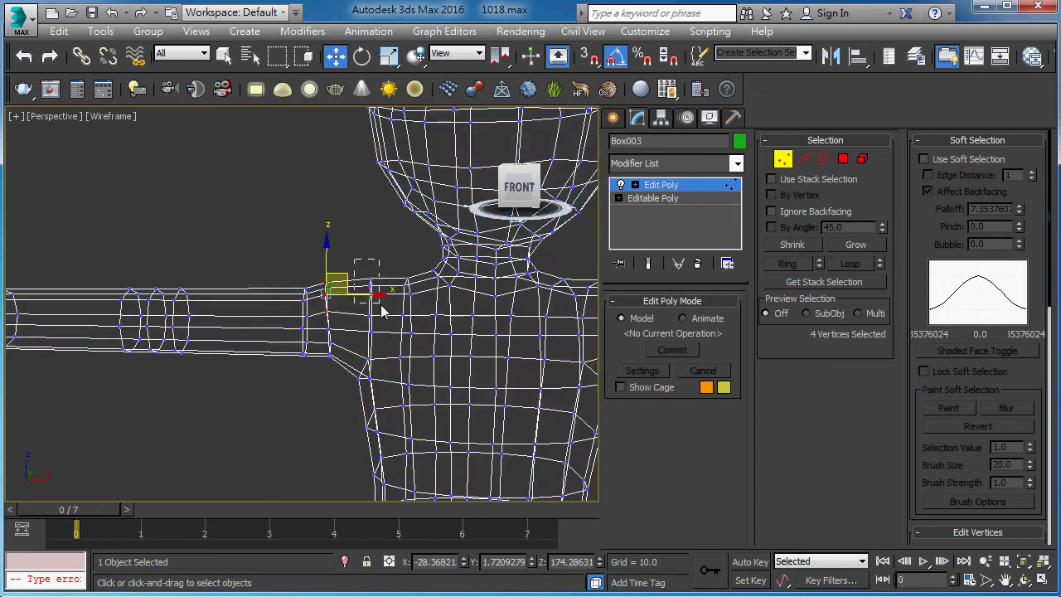
pyautogui.press('F3')
# Move the three shoulder-top vertices left along X, checking the shoulder line in wireframe.
pyautogui.moveTo(358, 302); pyautogui.dragTo(389, 273)
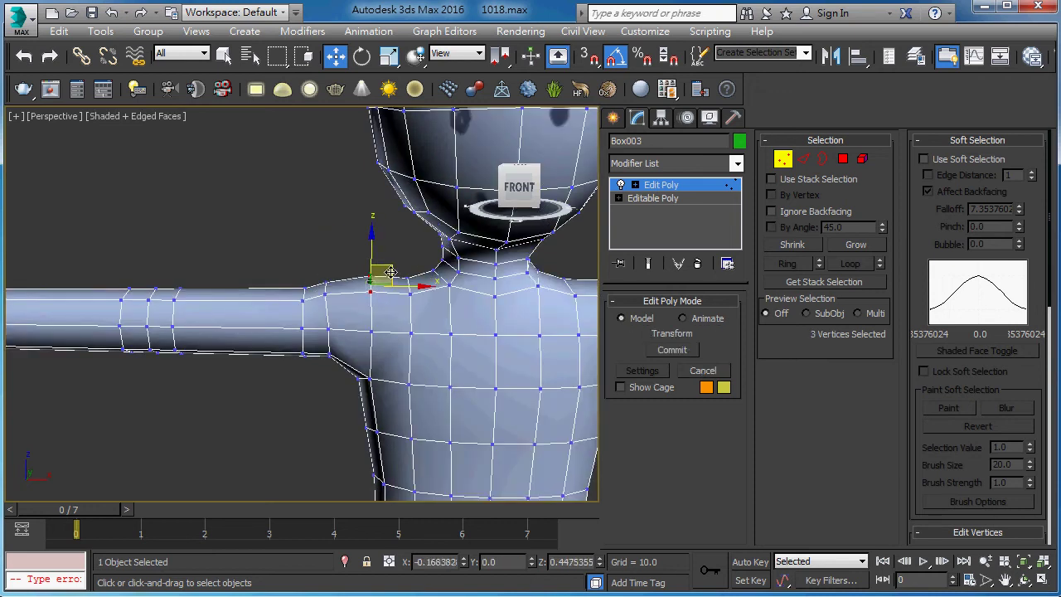
pyautogui.click(363, 56)
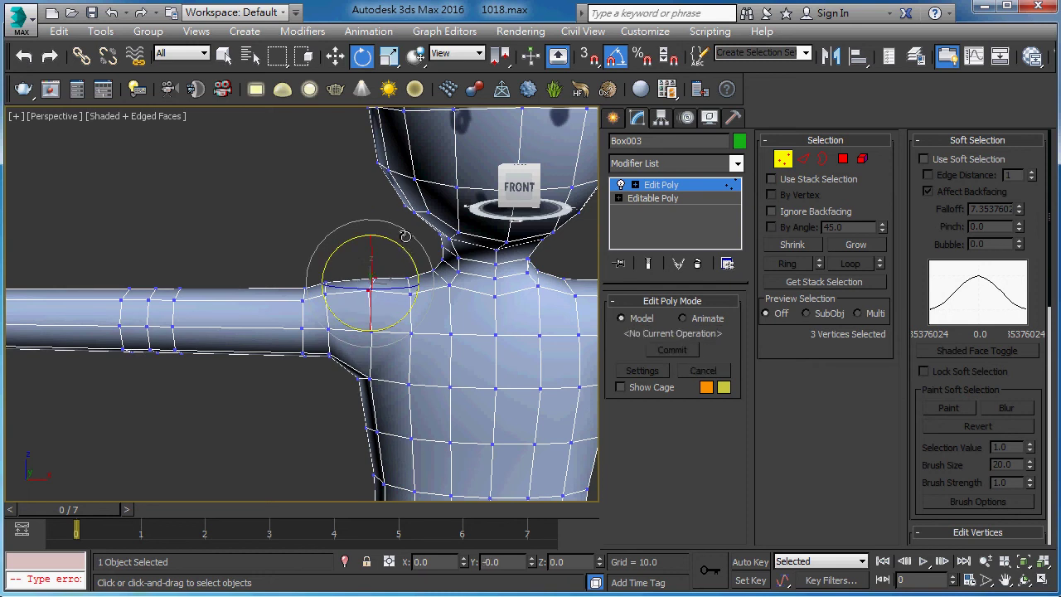
pyautogui.press('F3')
pyautogui.press('F3')
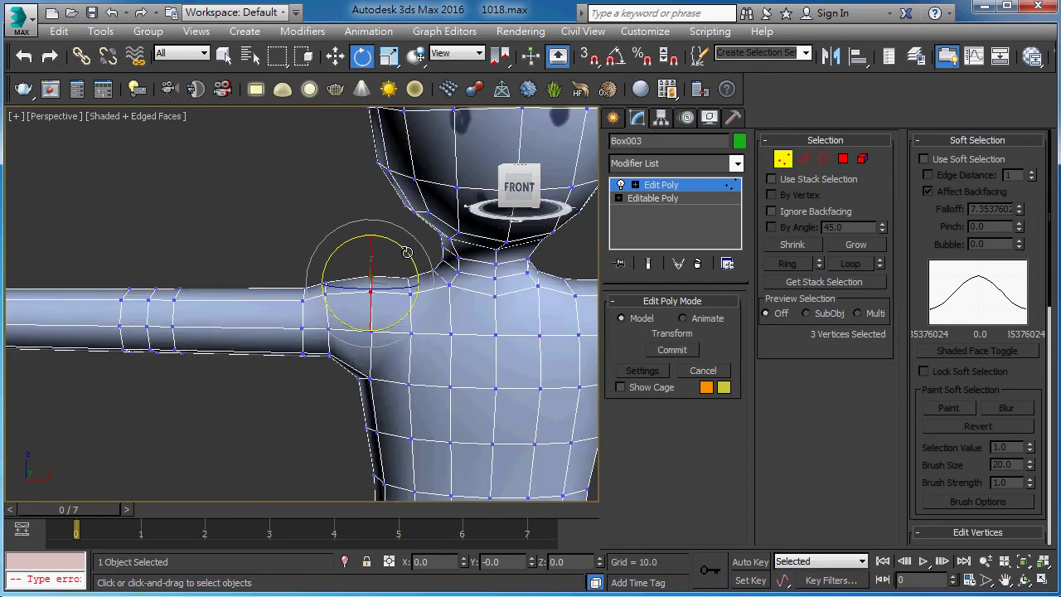
pyautogui.press('w')
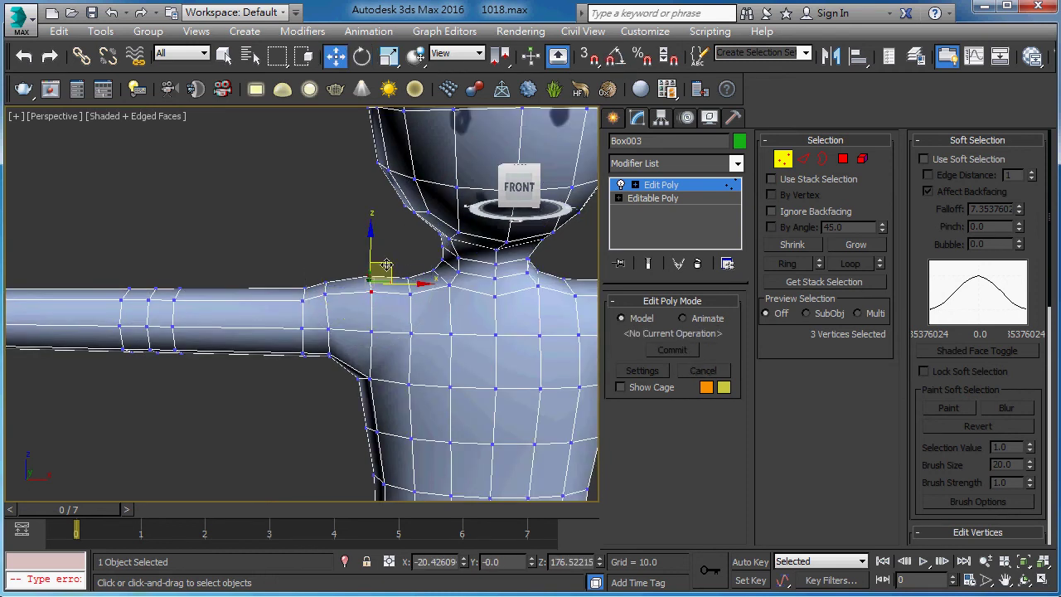
pyautogui.moveTo(387, 266); pyautogui.dragTo(373, 291)
pyautogui.press('F3')
pyautogui.press('F3')
pyautogui.press('F3')
pyautogui.press('F3')
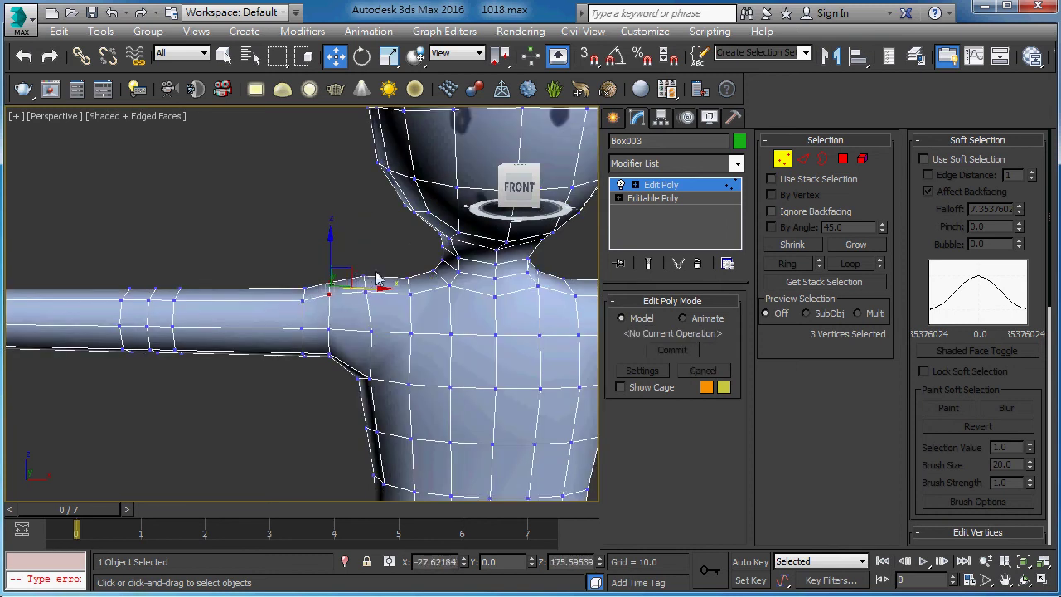
pyautogui.moveTo(363, 274); pyautogui.dragTo(292, 217, button='middle')
pyautogui.press('F3')
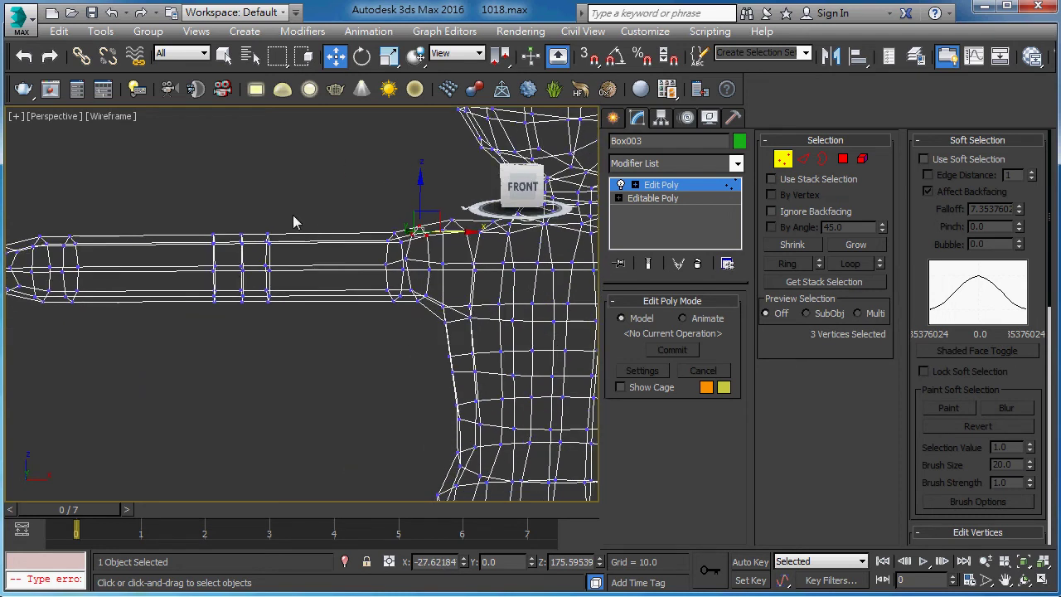
pyautogui.press('F3')
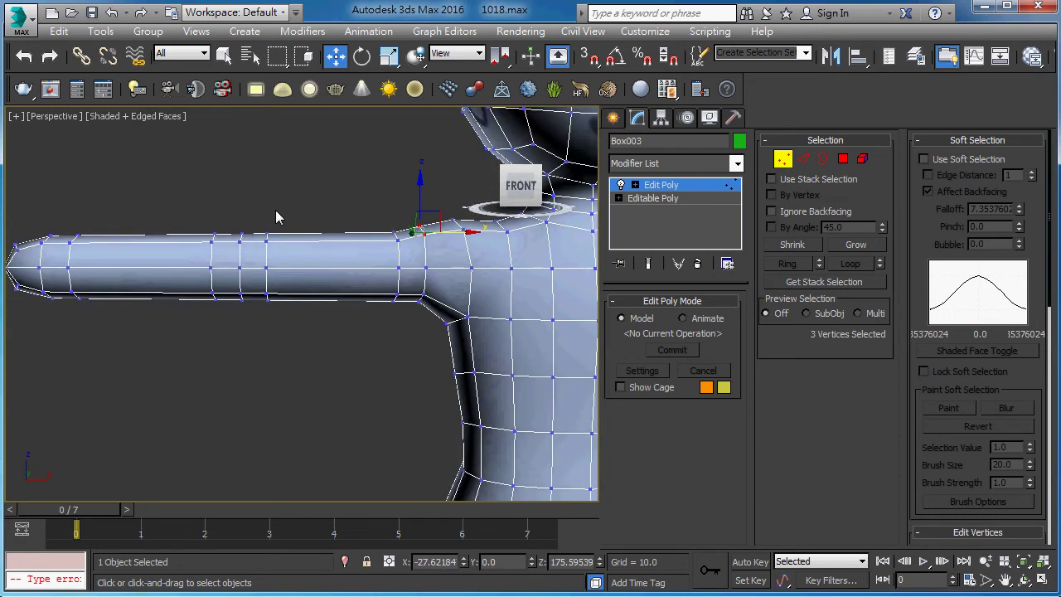
pyautogui.press('F3')
pyautogui.press('F3')
pyautogui.moveTo(317, 315)
pyautogui.keyDown('alt'); pyautogui.mouseDown(button='middle')
pyautogui.moveTo(331, 450)
pyautogui.moveTo(334, 248)
pyautogui.mouseUp(button='middle'); pyautogui.keyUp('alt')
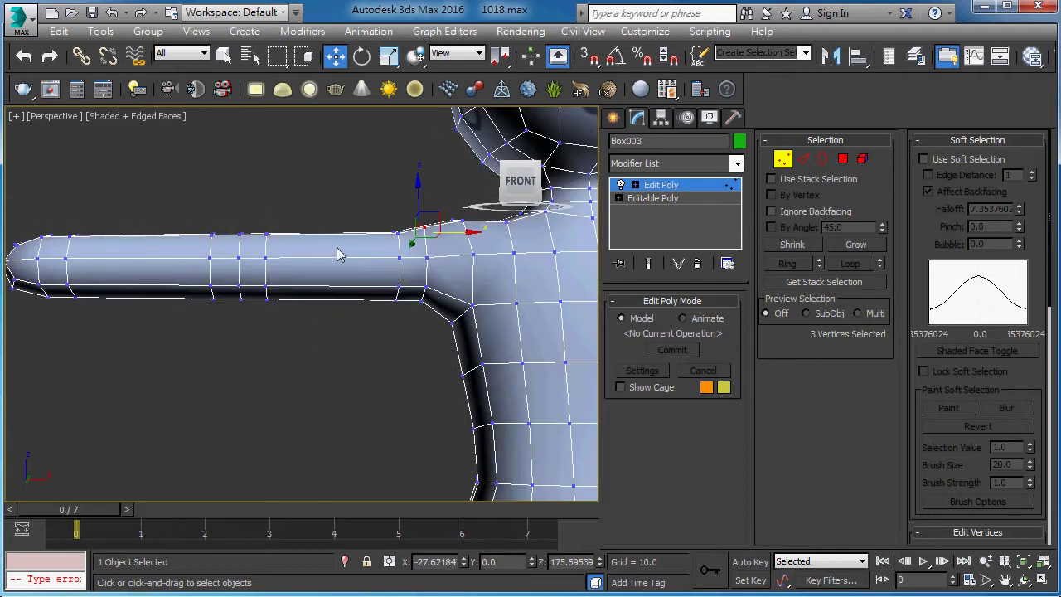
# Select the upper-arm edge ring and connect it with one new loop, Pinch 0.
pyautogui.press('2')
pyautogui.moveTo(318, 200); pyautogui.dragTo(362, 330)
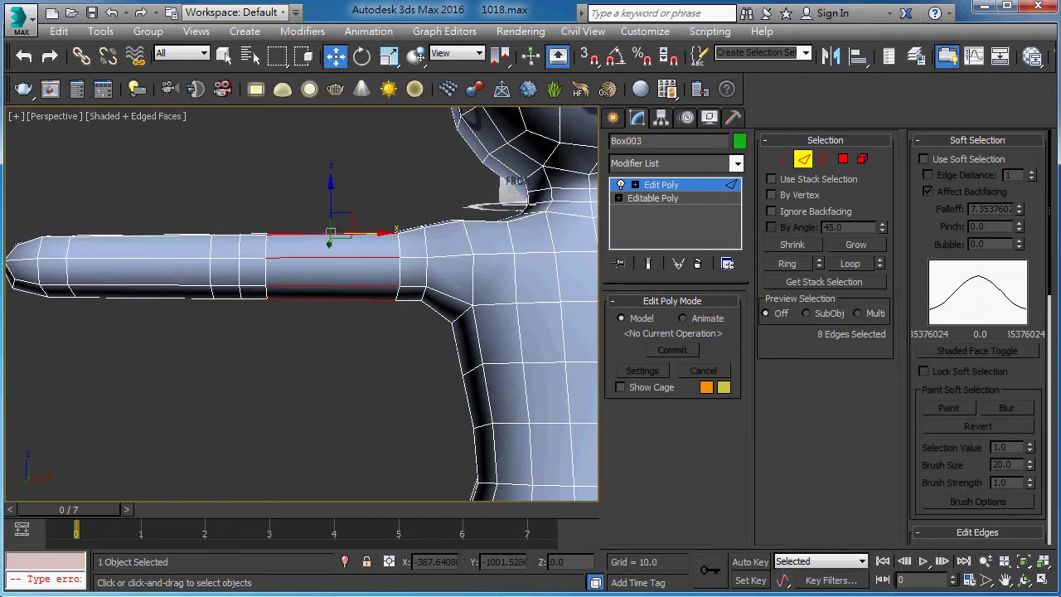
pyautogui.moveTo(1049, 257); pyautogui.dragTo(1032, 358)
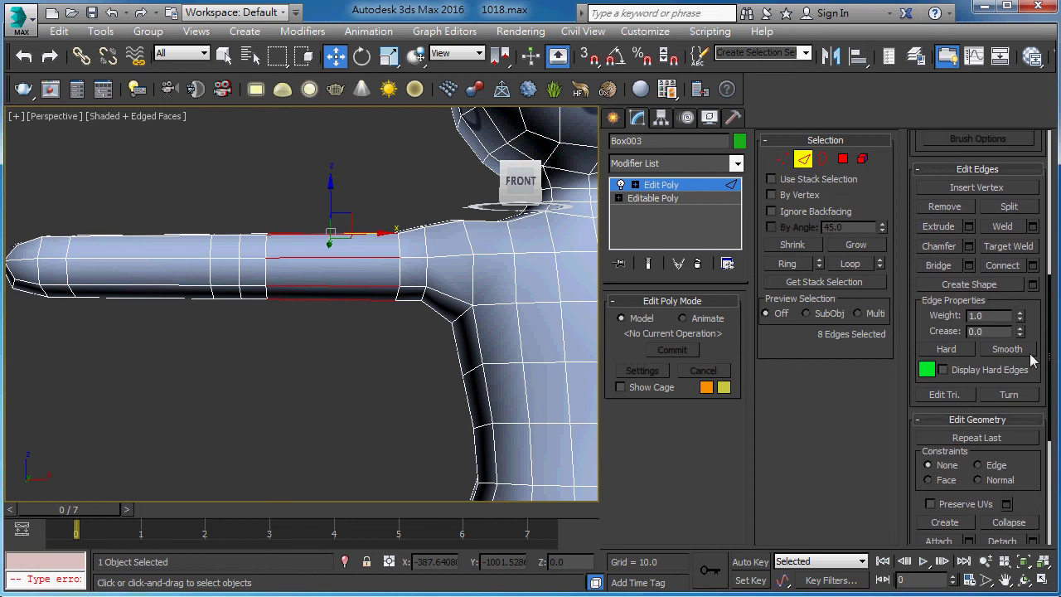
pyautogui.click(1033, 266)
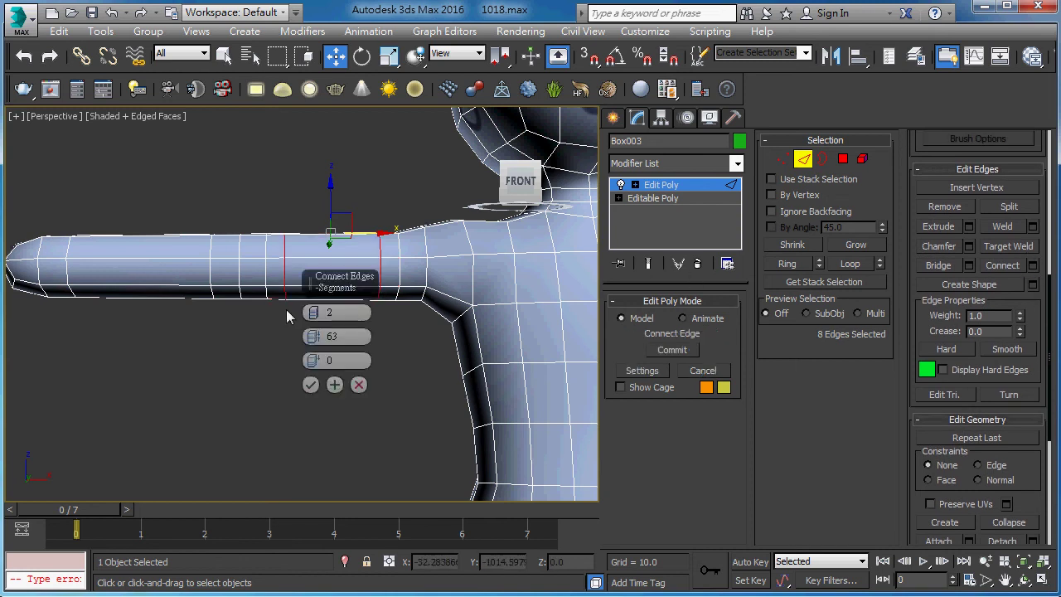
pyautogui.rightClick(315, 339)
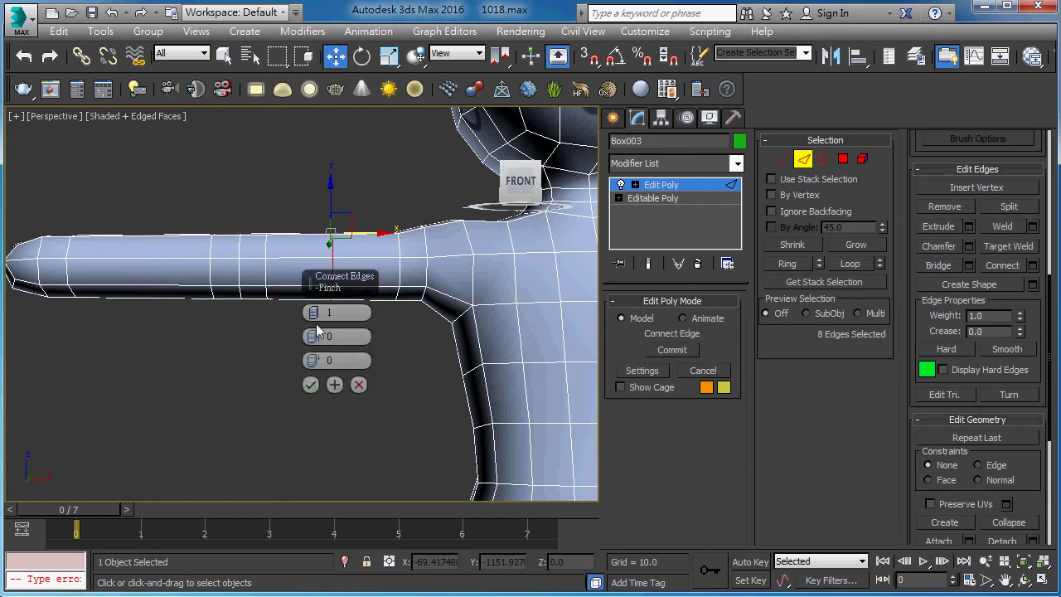
pyautogui.click(310, 386)
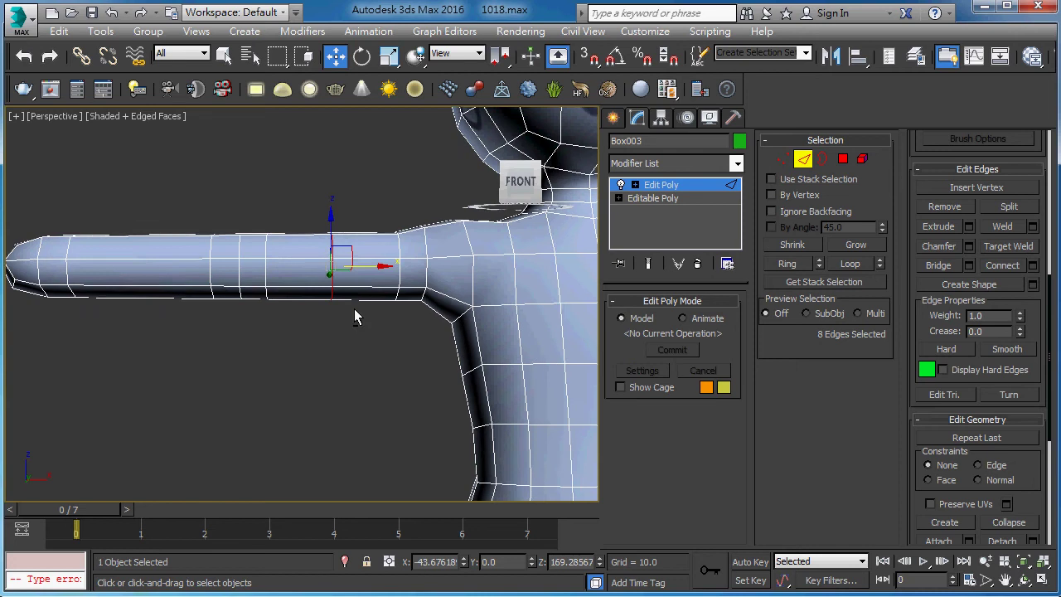
# Scale the new upper-arm edge loop up to 109%.
pyautogui.press('r')
pyautogui.moveTo(339, 252); pyautogui.dragTo(349, 246)
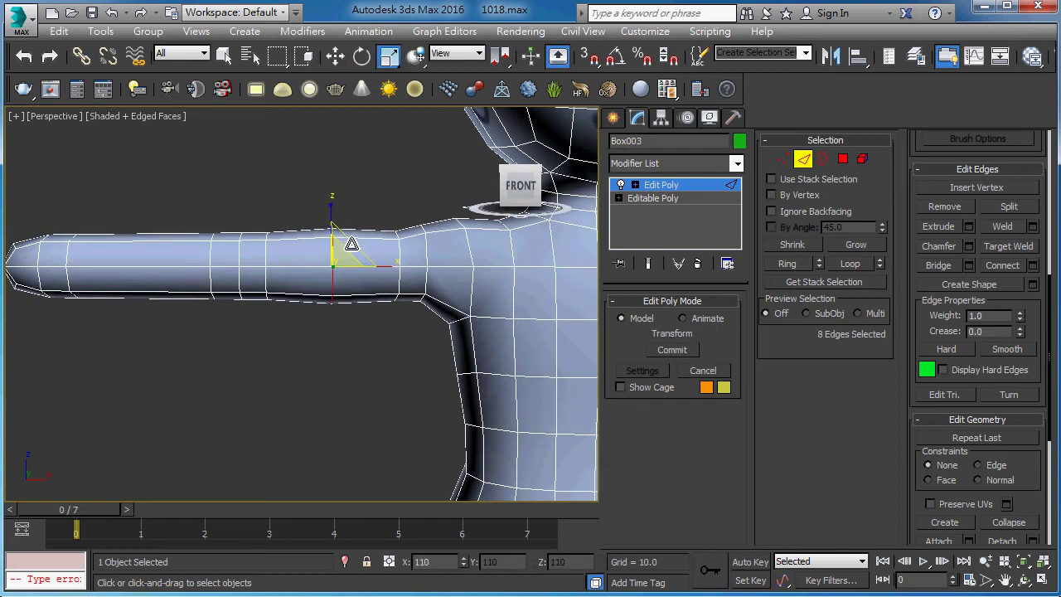
pyautogui.moveTo(344, 311)
pyautogui.keyDown('alt'); pyautogui.mouseDown(button='middle')
pyautogui.moveTo(360, 422)
pyautogui.moveTo(308, 371)
pyautogui.moveTo(308, 276)
pyautogui.moveTo(290, 241)
pyautogui.moveTo(275, 287)
pyautogui.moveTo(319, 296)
pyautogui.moveTo(300, 405)
pyautogui.moveTo(323, 345)
pyautogui.moveTo(316, 378)
pyautogui.mouseUp(button='middle'); pyautogui.keyUp('alt')
pyautogui.scroll(3, 319, 296)
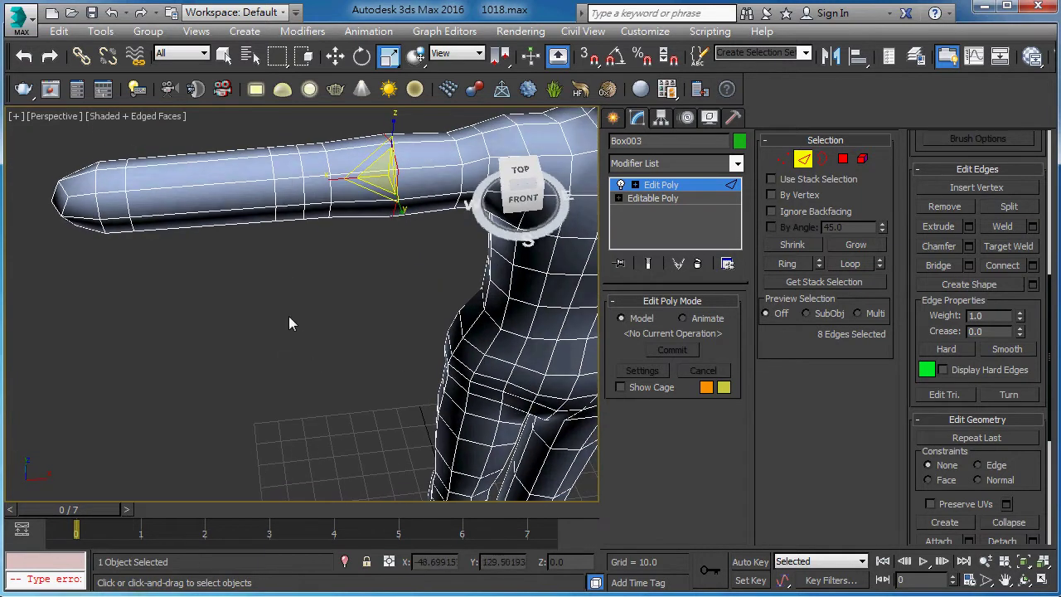
# Select the hand-end vertices and scale them down to 81% on Y and Z.
pyautogui.moveTo(291, 315)
pyautogui.keyDown('alt'); pyautogui.mouseDown(button='middle')
pyautogui.moveTo(284, 360)
pyautogui.moveTo(286, 344)
pyautogui.moveTo(239, 307)
pyautogui.moveTo(215, 202)
pyautogui.moveTo(285, 220)
pyautogui.mouseUp(button='middle'); pyautogui.keyUp('alt')
pyautogui.press('1')
pyautogui.press('F3')
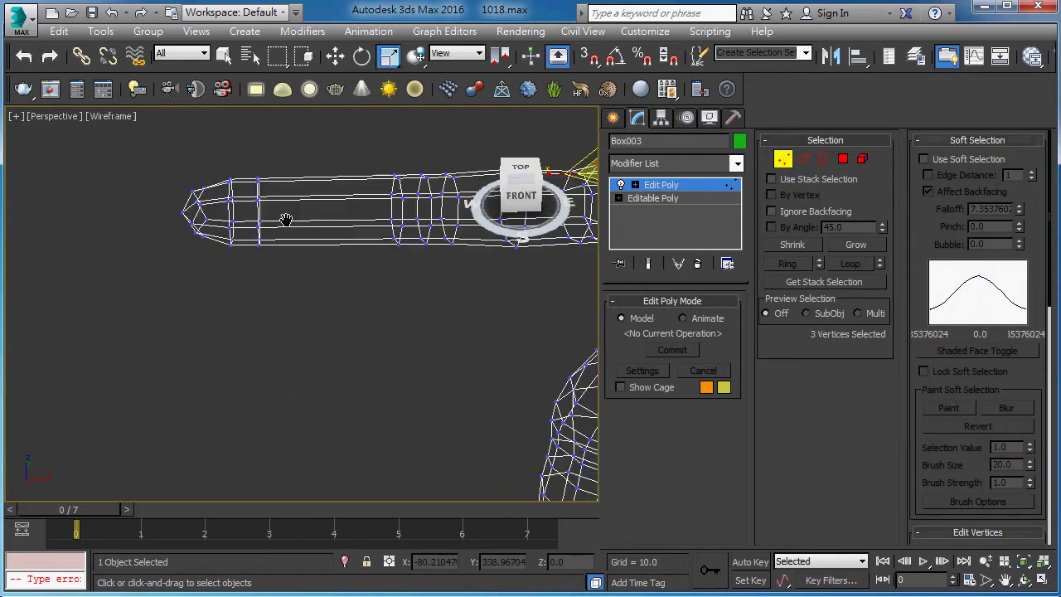
pyautogui.moveTo(248, 270); pyautogui.dragTo(249, 271)
pyautogui.keyDown('alt'); pyautogui.moveTo(248, 271); pyautogui.dragTo(270, 224, button='middle'); pyautogui.keyUp('alt')
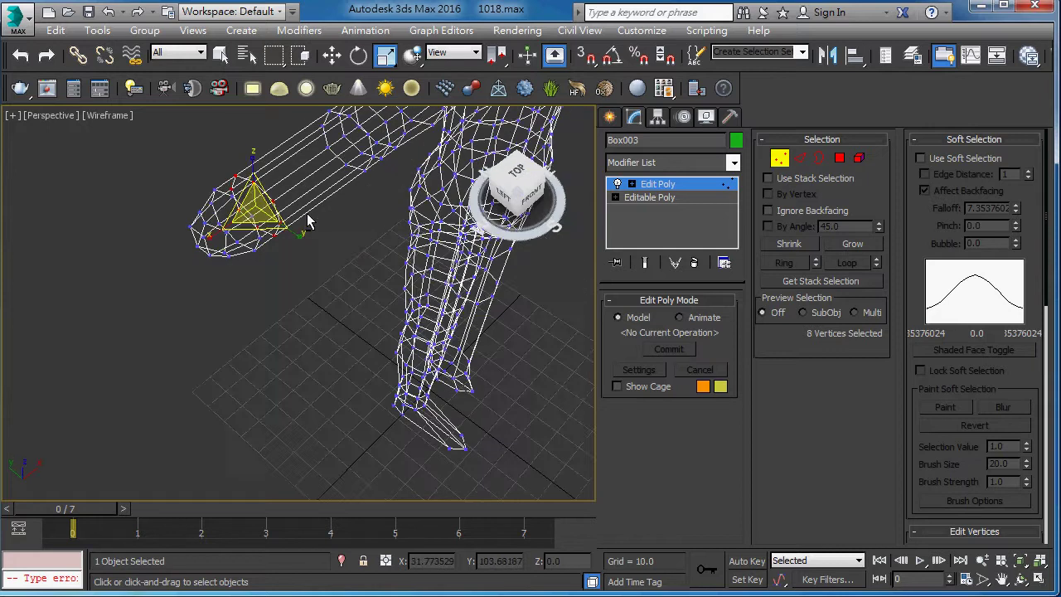
pyautogui.keyDown('alt'); pyautogui.moveTo(289, 235); pyautogui.dragTo(292, 217, button='middle'); pyautogui.keyUp('alt')
pyautogui.click(116, 116)
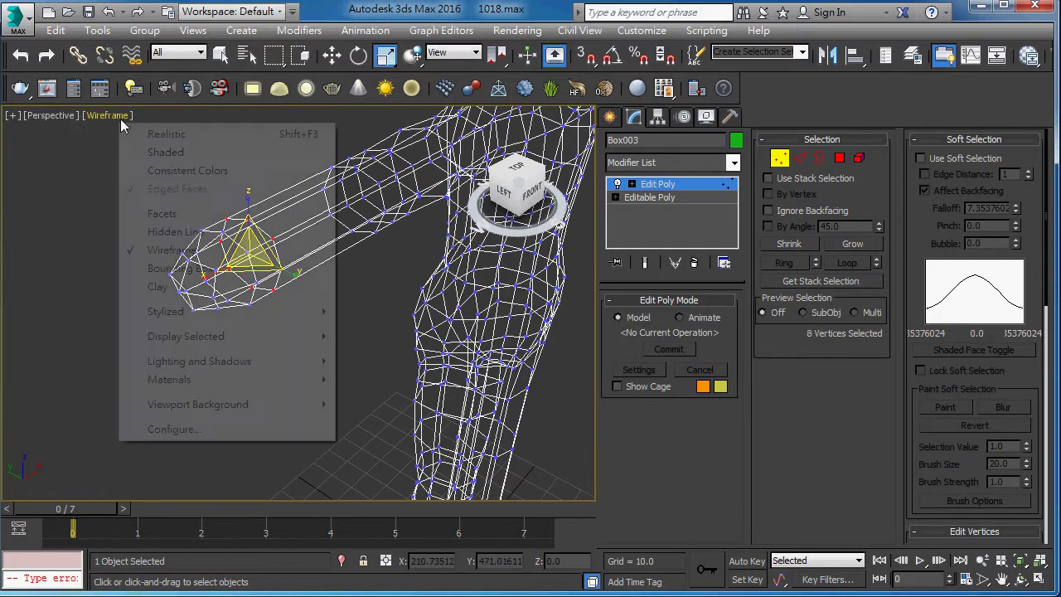
pyautogui.click(158, 154)
pyautogui.keyDown('alt'); pyautogui.moveTo(307, 232); pyautogui.dragTo(307, 218, button='middle'); pyautogui.keyUp('alt')
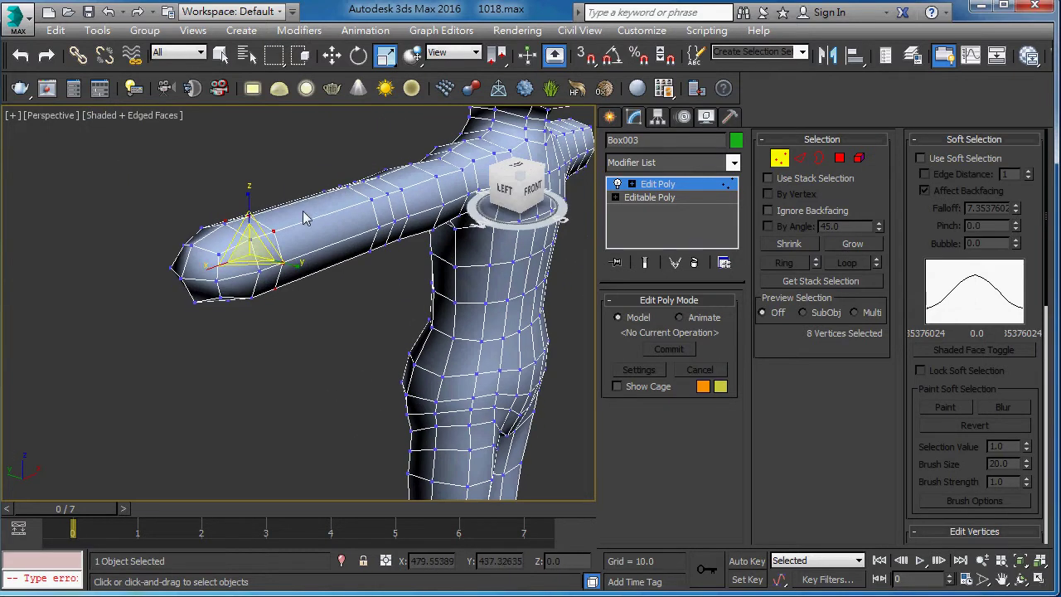
pyautogui.moveTo(280, 237); pyautogui.dragTo(263, 263)
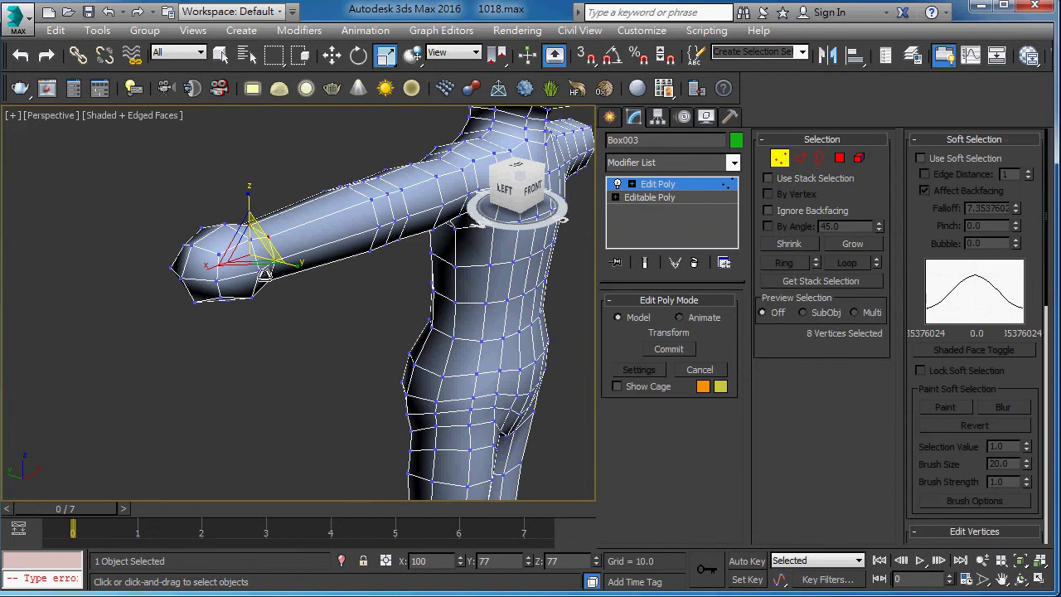
pyautogui.moveTo(263, 263)
pyautogui.keyDown('alt'); pyautogui.mouseDown(button='middle')
pyautogui.moveTo(289, 243)
pyautogui.moveTo(212, 333)
pyautogui.moveTo(242, 276)
pyautogui.moveTo(226, 184)
pyautogui.mouseUp(button='middle'); pyautogui.keyUp('alt')
# Box-select the vertex loops across the arm and scale them down to 87%.
pyautogui.press('F3')
pyautogui.press('F3')
pyautogui.press('F3')
pyautogui.moveTo(226, 184)
pyautogui.mouseDown()
pyautogui.moveTo(288, 329)
pyautogui.moveTo(254, 327)
pyautogui.mouseUp()
pyautogui.press('F3')
pyautogui.keyDown('alt'); pyautogui.moveTo(254, 328); pyautogui.dragTo(332, 249, button='middle'); pyautogui.keyUp('alt')
pyautogui.press('F3')
pyautogui.press('F3')
pyautogui.moveTo(238, 244); pyautogui.dragTo(239, 257)
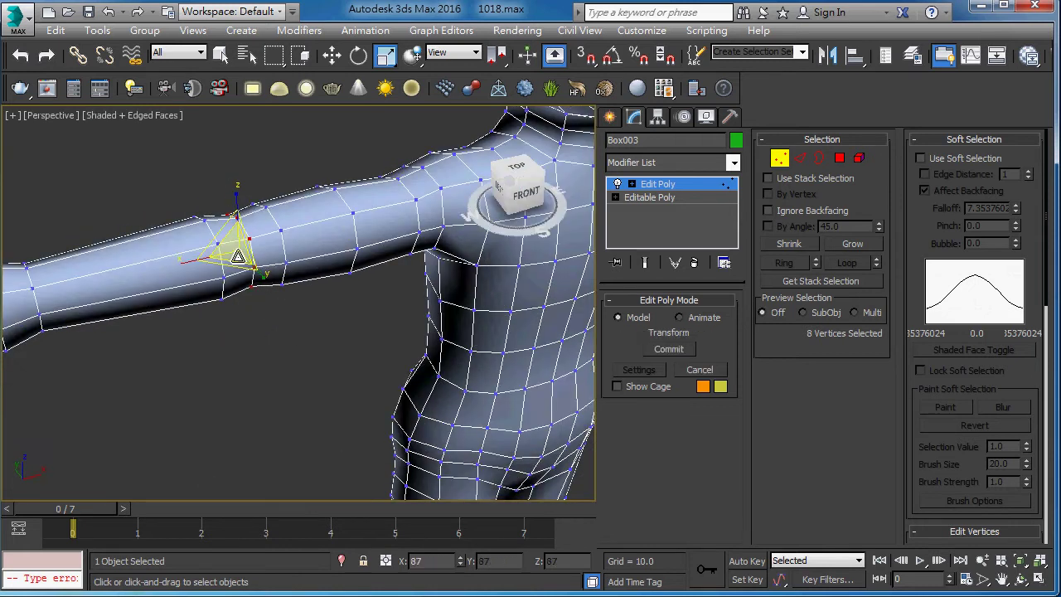
pyautogui.keyDown('alt'); pyautogui.moveTo(238, 258); pyautogui.dragTo(249, 303, button='middle'); pyautogui.keyUp('alt')
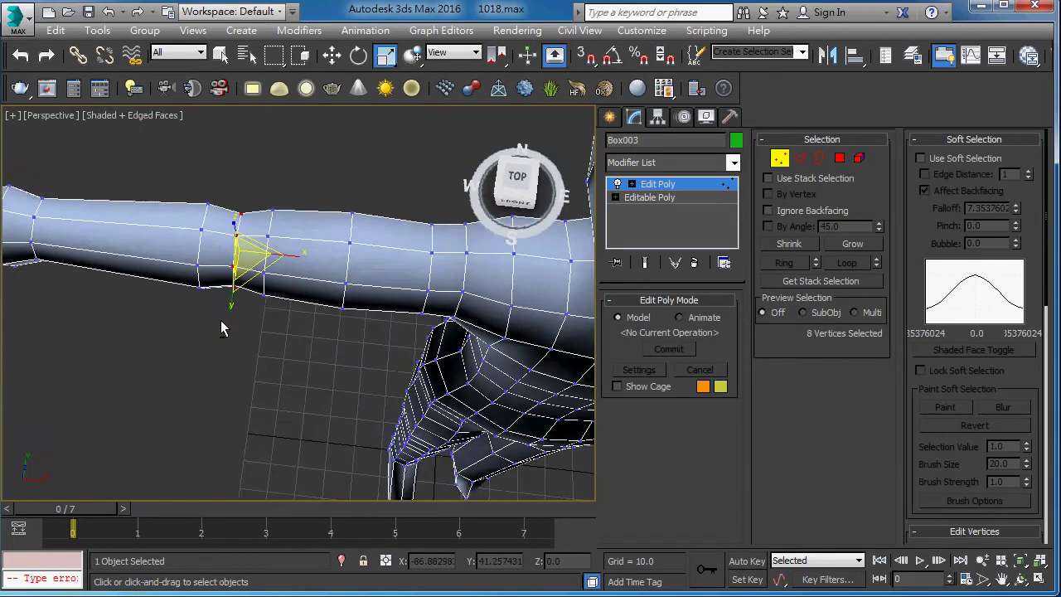
pyautogui.press('F3')
pyautogui.press('F3')
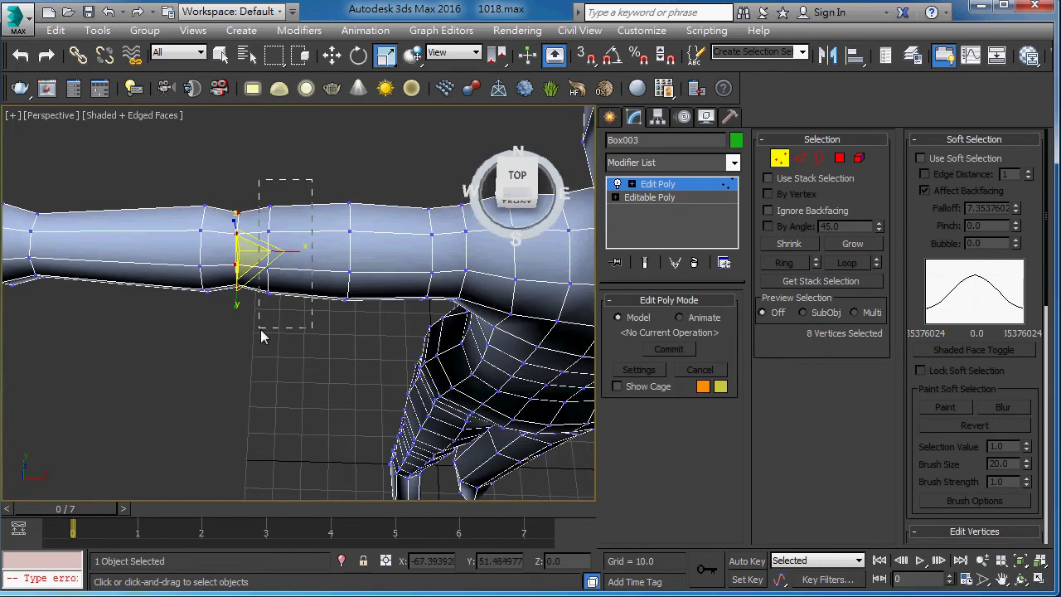
pyautogui.press('F3')
pyautogui.press('F3')
pyautogui.moveTo(275, 299)
pyautogui.mouseDown(button='middle')
pyautogui.moveTo(315, 301)
pyautogui.moveTo(281, 312)
pyautogui.moveTo(260, 191)
pyautogui.mouseUp(button='middle')
pyautogui.press('F3')
pyautogui.press('F3')
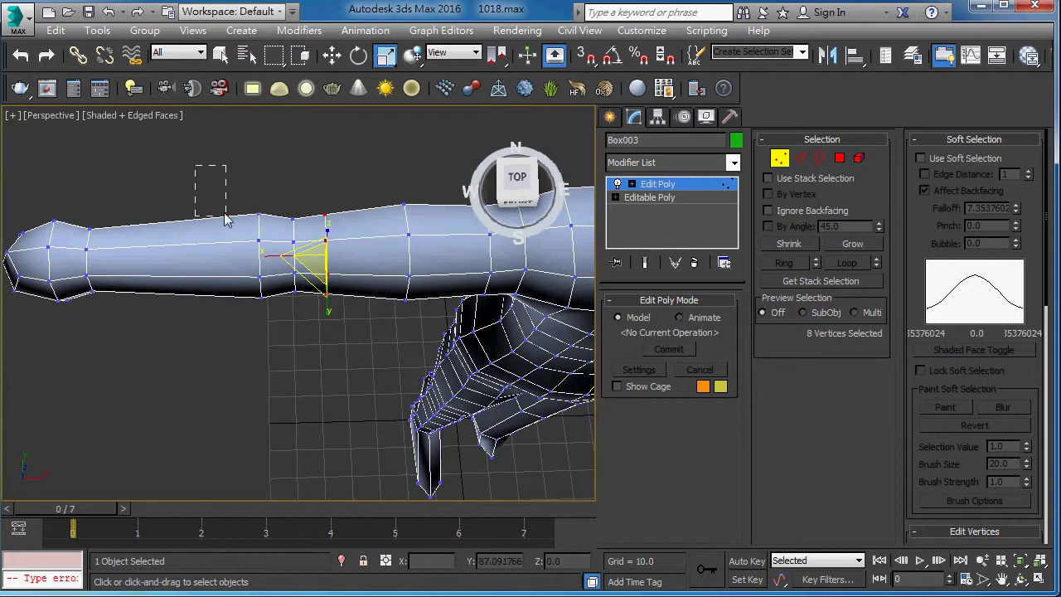
# Select a vertex ring on the forearm and shrink it to 76%.
pyautogui.press('F3')
pyautogui.press('F3')
pyautogui.moveTo(275, 314)
pyautogui.keyDown('alt'); pyautogui.mouseDown(button='middle')
pyautogui.moveTo(246, 396)
pyautogui.moveTo(268, 265)
pyautogui.moveTo(263, 221)
pyautogui.moveTo(147, 251)
pyautogui.moveTo(284, 224)
pyautogui.moveTo(260, 248)
pyautogui.moveTo(294, 268)
pyautogui.moveTo(273, 274)
pyautogui.mouseUp(button='middle'); pyautogui.keyUp('alt')
pyautogui.press('F3')
pyautogui.press('F3')
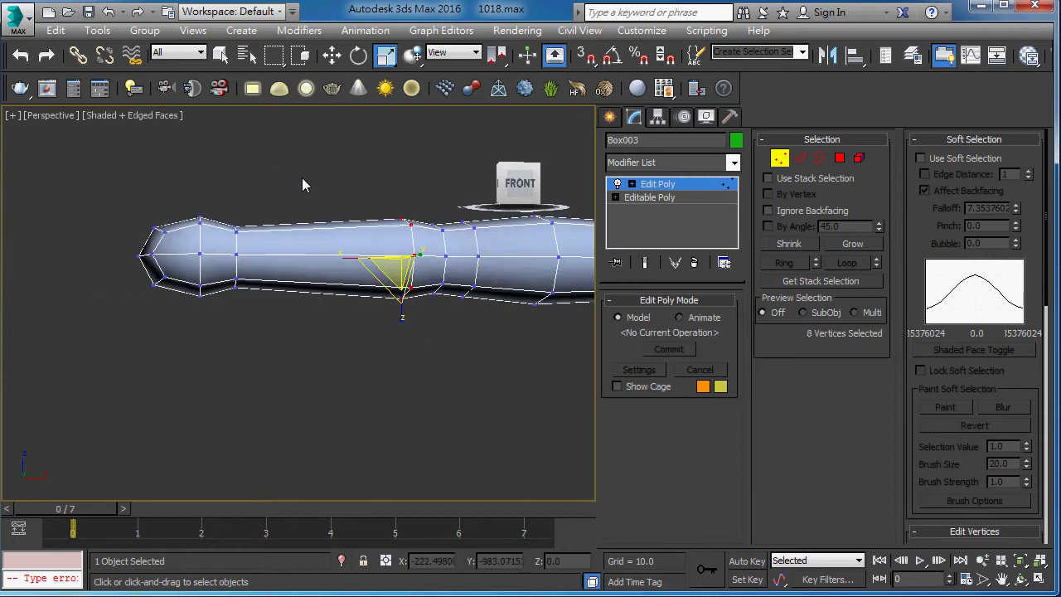
pyautogui.moveTo(302, 177); pyautogui.dragTo(225, 373)
pyautogui.press('F3')
pyautogui.press('F3')
pyautogui.moveTo(233, 320)
pyautogui.mouseDown()
pyautogui.moveTo(238, 303)
pyautogui.moveTo(295, 284)
pyautogui.moveTo(230, 344)
pyautogui.moveTo(230, 312)
pyautogui.mouseUp()
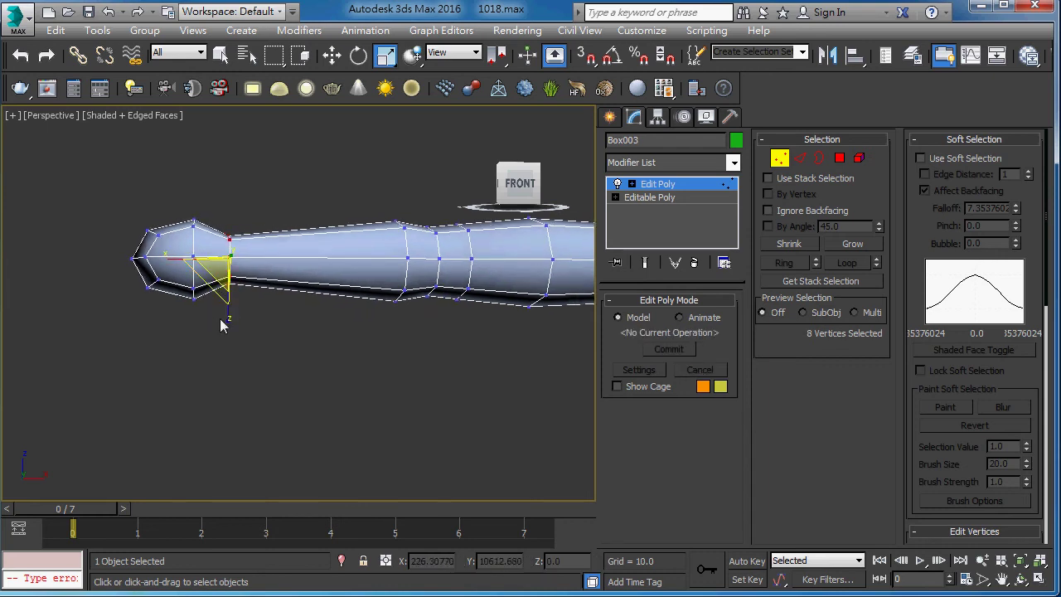
pyautogui.moveTo(223, 324)
pyautogui.keyDown('alt'); pyautogui.mouseDown(button='middle')
pyautogui.moveTo(237, 377)
pyautogui.moveTo(225, 492)
pyautogui.moveTo(277, 373)
pyautogui.moveTo(243, 318)
pyautogui.moveTo(199, 350)
pyautogui.mouseUp(button='middle'); pyautogui.keyUp('alt')
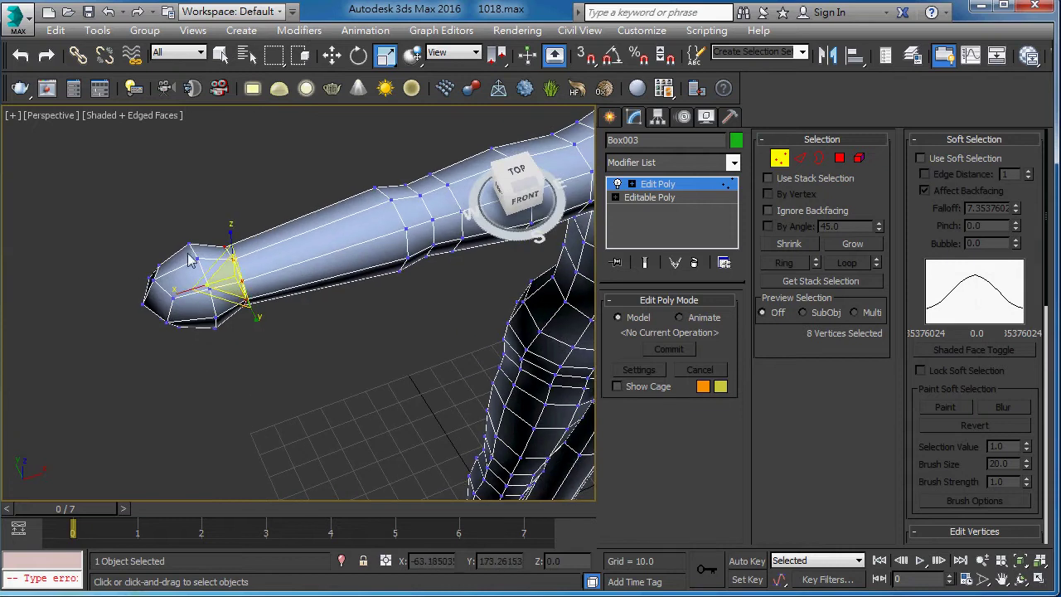
pyautogui.keyDown('alt'); pyautogui.moveTo(219, 268); pyautogui.dragTo(189, 347, button='middle'); pyautogui.keyUp('alt')
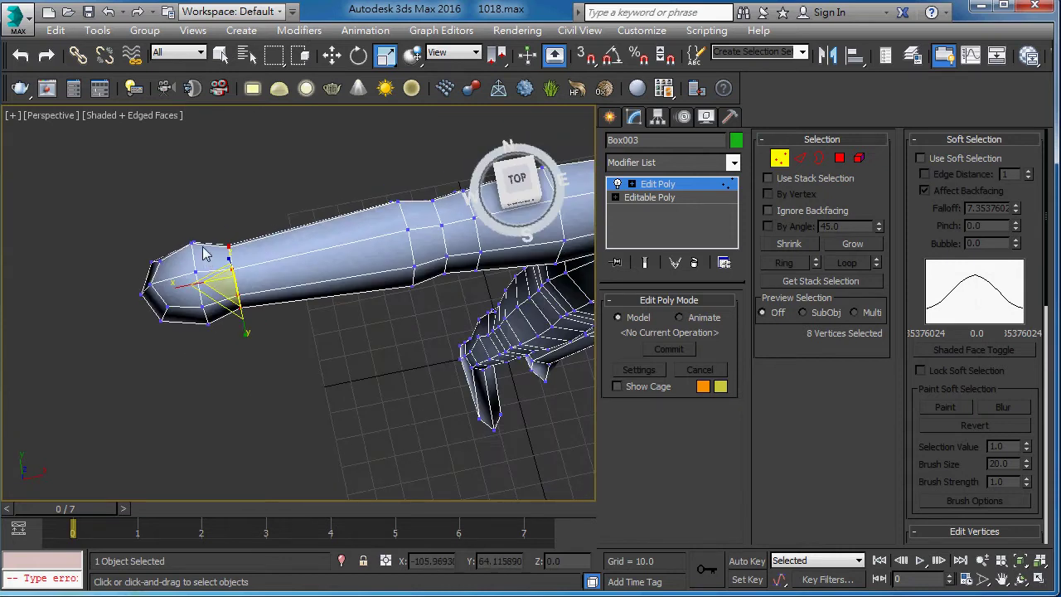
pyautogui.moveTo(218, 267)
pyautogui.keyDown('alt'); pyautogui.mouseDown(button='middle')
pyautogui.moveTo(208, 294)
pyautogui.moveTo(228, 384)
pyautogui.moveTo(281, 268)
pyautogui.moveTo(279, 372)
pyautogui.moveTo(279, 257)
pyautogui.moveTo(212, 311)
pyautogui.moveTo(268, 279)
pyautogui.mouseUp(button='middle'); pyautogui.keyUp('alt')
pyautogui.scroll(-3, 228, 384)
pyautogui.scroll(3, 279, 257)
pyautogui.scroll(-2, 268, 279)
pyautogui.press('F3')
pyautogui.scroll(2, 273, 250)
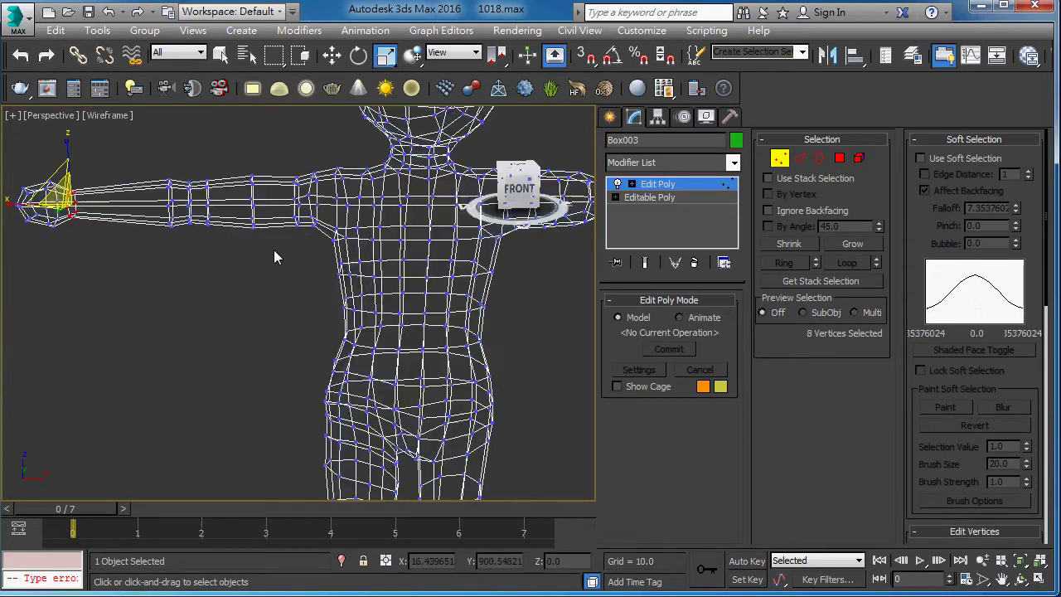
pyautogui.press('F3')
pyautogui.scroll(2, 263, 277)
pyautogui.moveTo(278, 244)
pyautogui.mouseDown(button='middle')
pyautogui.moveTo(298, 182)
pyautogui.moveTo(328, 365)
pyautogui.moveTo(407, 469)
pyautogui.mouseUp(button='middle')
pyautogui.scroll(-2, 284, 247)
pyautogui.scroll(-2, 329, 365)
pyautogui.scroll(2, 367, 386)
pyautogui.scroll(-2, 352, 176)
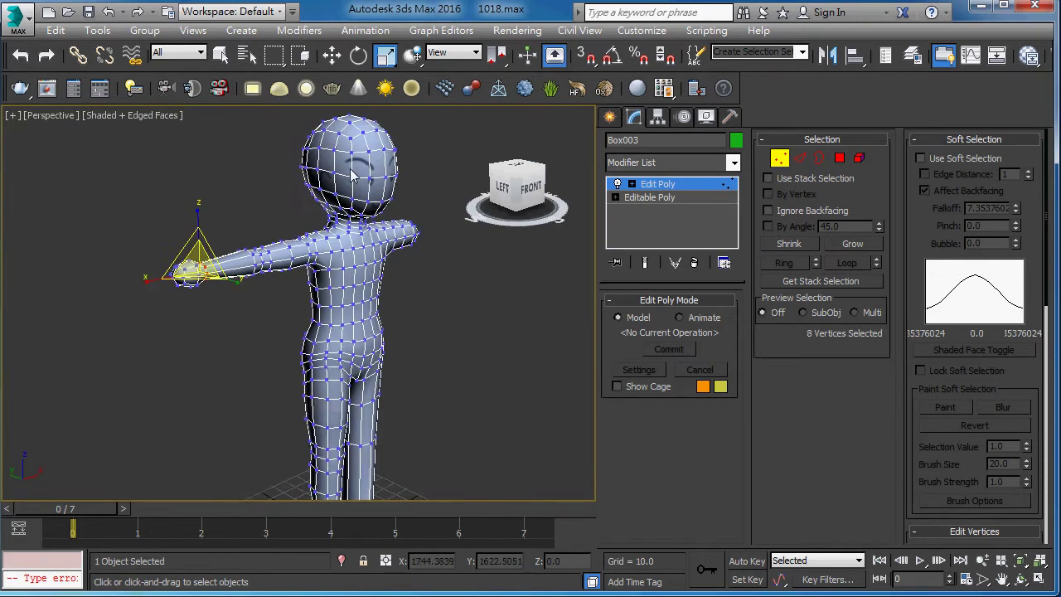
pyautogui.moveTo(351, 175)
pyautogui.keyDown('alt'); pyautogui.mouseDown(button='middle')
pyautogui.moveTo(273, 161)
pyautogui.moveTo(296, 177)
pyautogui.moveTo(301, 199)
pyautogui.moveTo(277, 138)
pyautogui.moveTo(238, 111)
pyautogui.mouseUp(button='middle'); pyautogui.keyUp('alt')
pyautogui.press('F3')
pyautogui.scroll(2, 301, 199)
pyautogui.press('F3')
pyautogui.press('F3')
pyautogui.press('F3')
pyautogui.moveTo(207, 123); pyautogui.dragTo(372, 245)
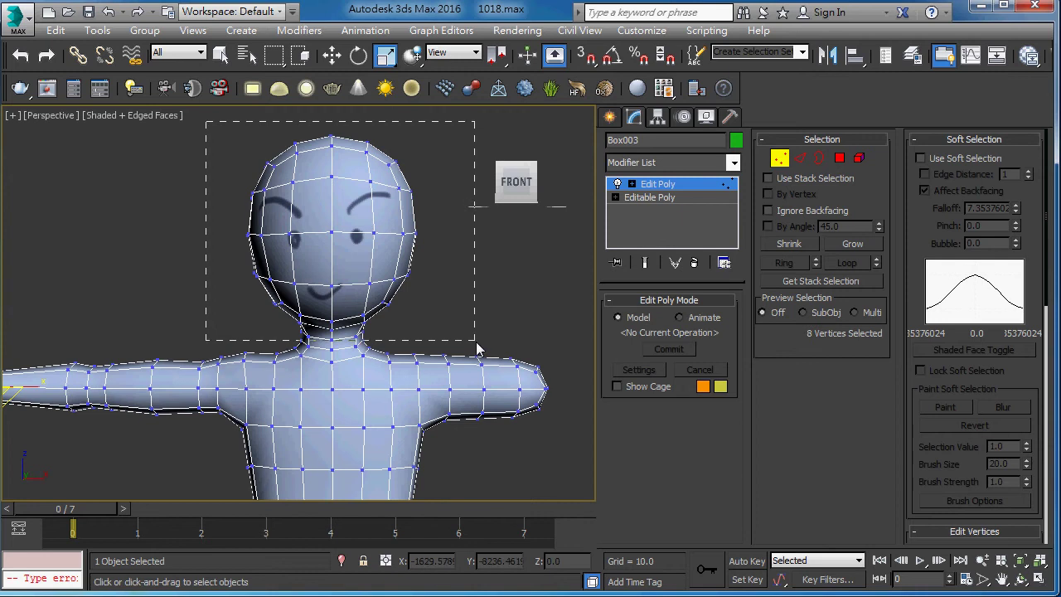
# Select the head vertices, excluding the neck edge, and scale them down to 77%.
pyautogui.moveTo(477, 346); pyautogui.dragTo(476, 346)
pyautogui.press('F3')
pyautogui.press('F3')
pyautogui.keyDown('alt'); pyautogui.moveTo(424, 334); pyautogui.dragTo(429, 312, button='middle'); pyautogui.keyUp('alt')
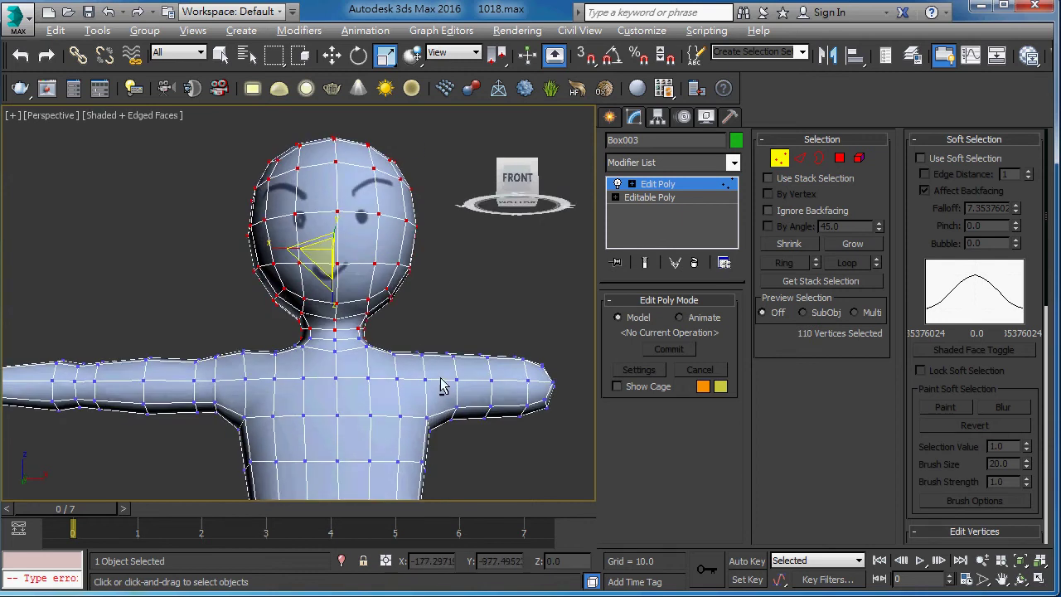
pyautogui.moveTo(441, 384); pyautogui.dragTo(336, 371)
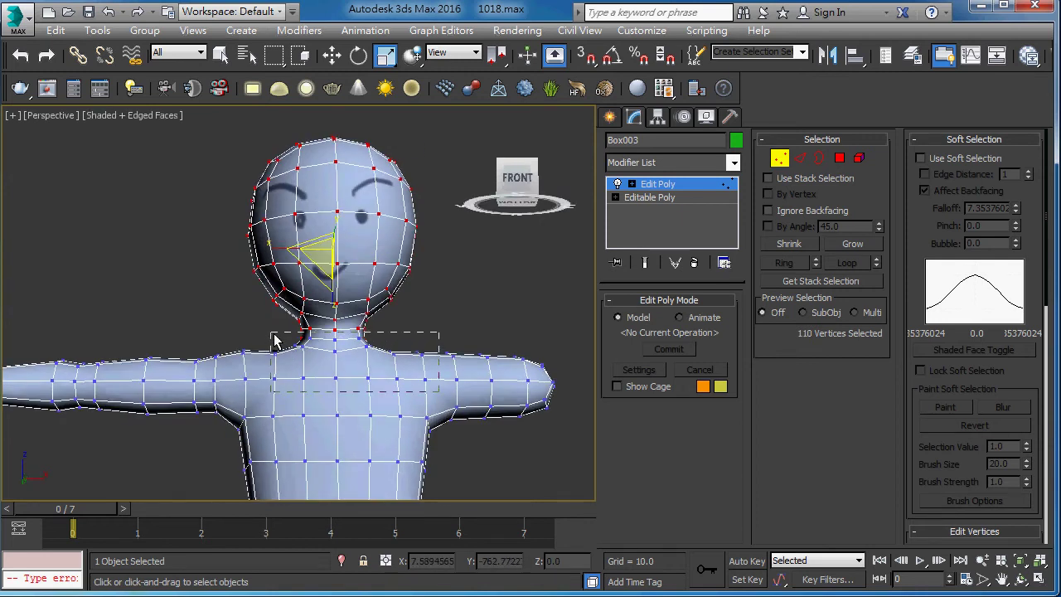
pyautogui.keyDown('alt'); pyautogui.moveTo(278, 346); pyautogui.dragTo(280, 335); pyautogui.keyUp('alt')
pyautogui.press('F3')
pyautogui.moveTo(280, 335)
pyautogui.keyDown('alt'); pyautogui.mouseDown(button='middle')
pyautogui.moveTo(365, 361)
pyautogui.moveTo(338, 371)
pyautogui.mouseUp(button='middle'); pyautogui.keyUp('alt')
pyautogui.scroll(3, 364, 360)
pyautogui.press('F3')
pyautogui.press('F3')
pyautogui.press('F3')
pyautogui.scroll(-3, 335, 208)
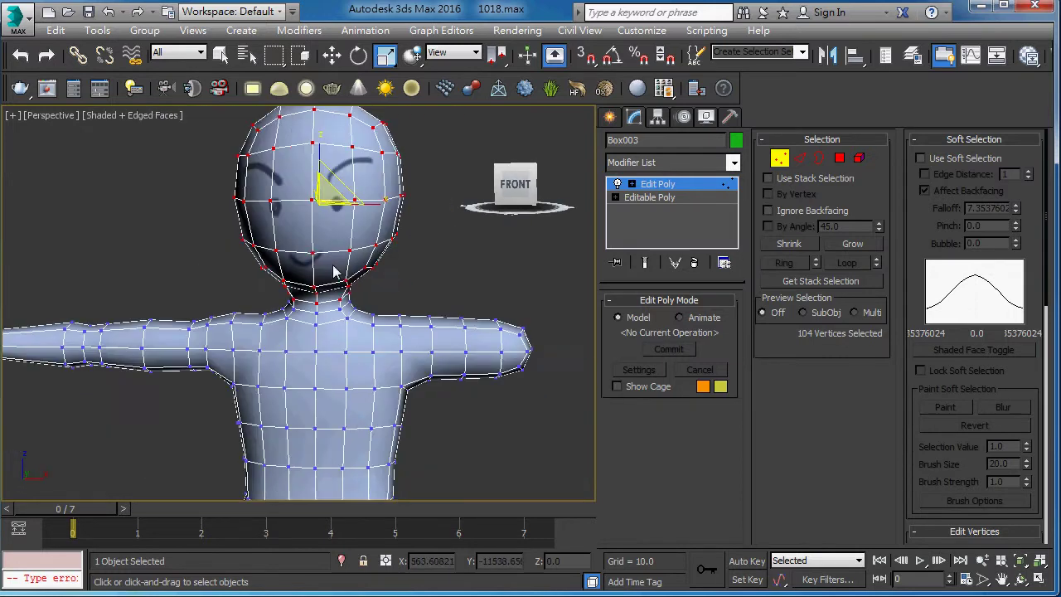
pyautogui.scroll(-2, 344, 246)
pyautogui.moveTo(332, 217); pyautogui.dragTo(341, 241)
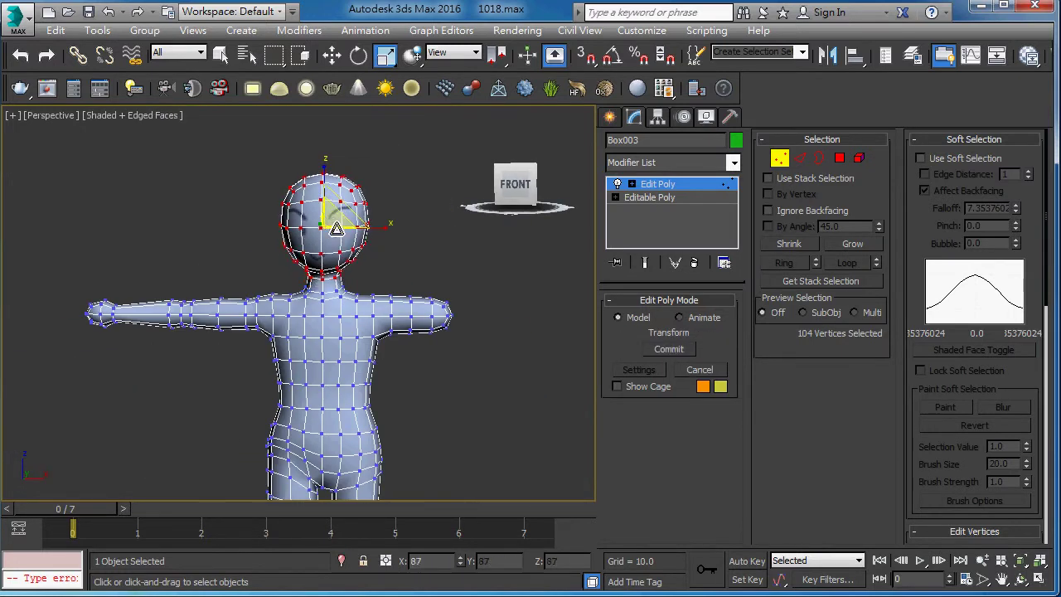
# Move the head vertices down along Z onto the neck.
pyautogui.press('w')
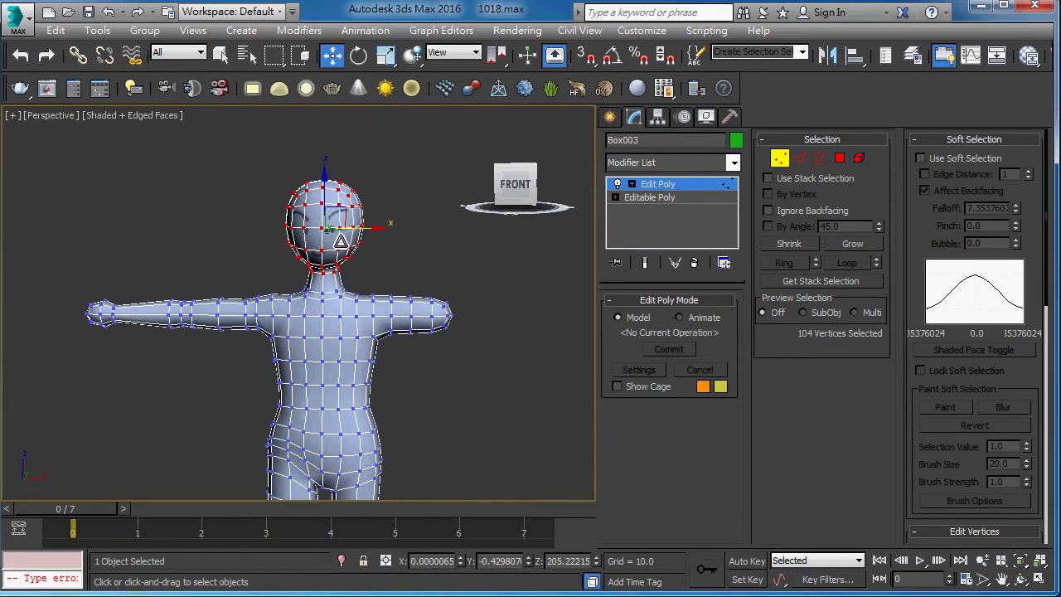
pyautogui.scroll(2, 365, 228)
pyautogui.scroll(2, 370, 222)
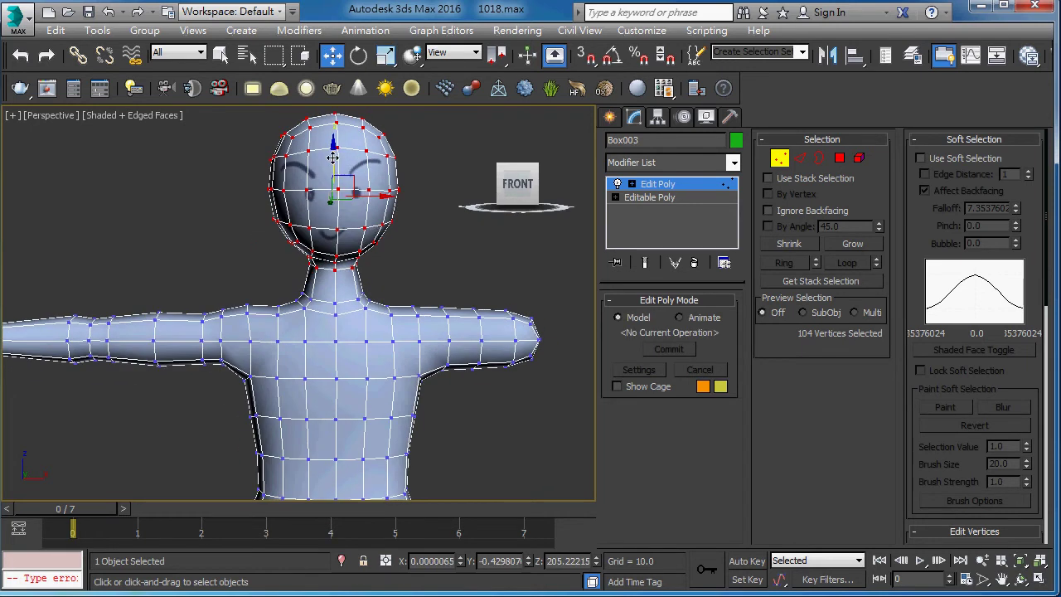
pyautogui.moveTo(333, 157); pyautogui.dragTo(332, 174)
pyautogui.moveTo(333, 174); pyautogui.dragTo(345, 183, button='middle')
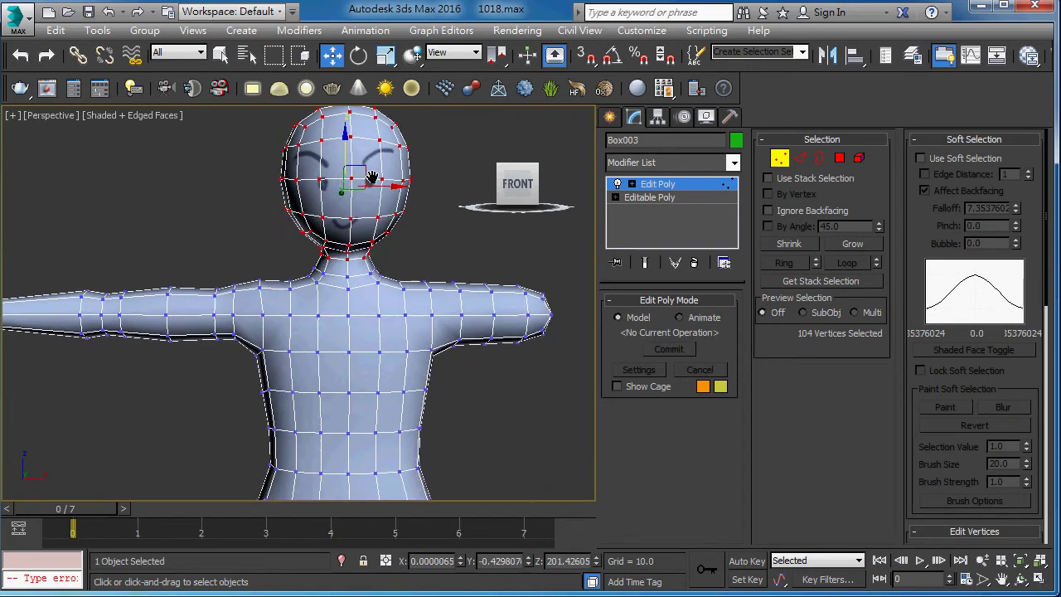
# Scale the head narrower side to side, to 81% on X.
pyautogui.press('r')
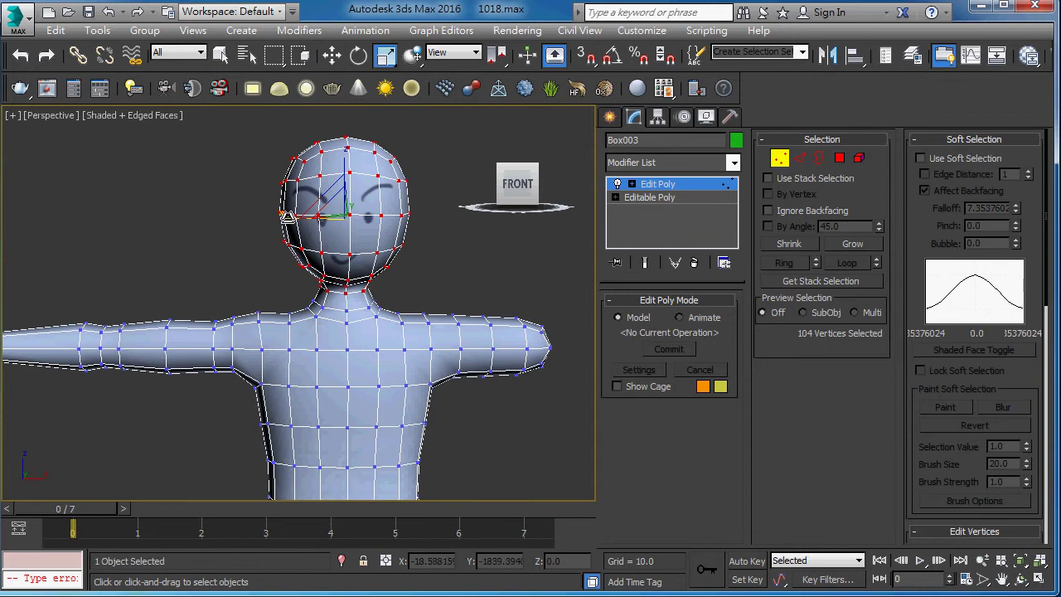
pyautogui.moveTo(286, 218); pyautogui.dragTo(300, 219)
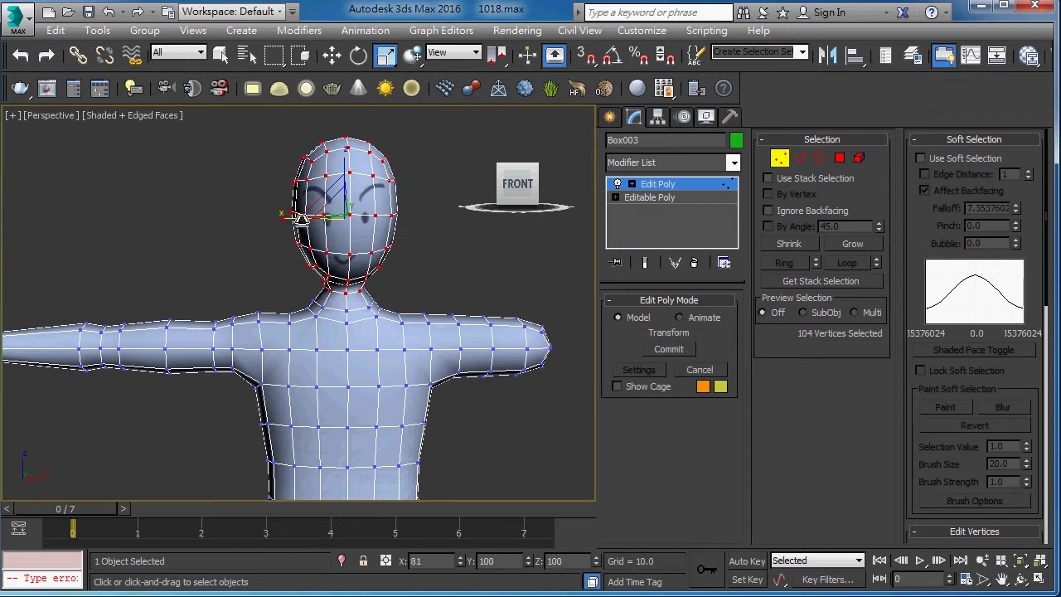
pyautogui.moveTo(300, 219)
pyautogui.keyDown('alt'); pyautogui.mouseDown(button='middle')
pyautogui.moveTo(484, 243)
pyautogui.moveTo(406, 238)
pyautogui.moveTo(412, 220)
pyautogui.moveTo(398, 223)
pyautogui.mouseUp(button='middle'); pyautogui.keyUp('alt')
pyautogui.scroll(3, 392, 224)
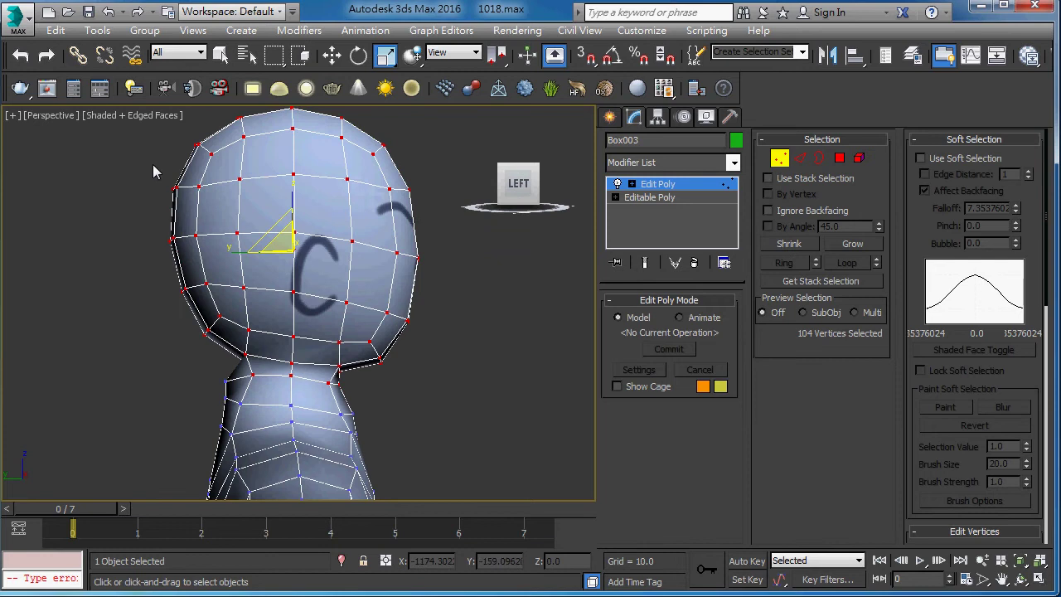
# Switch the viewport to the Left view framed on the head, at Vertex level in wireframe.
pyautogui.click(44, 116)
pyautogui.click(142, 286)
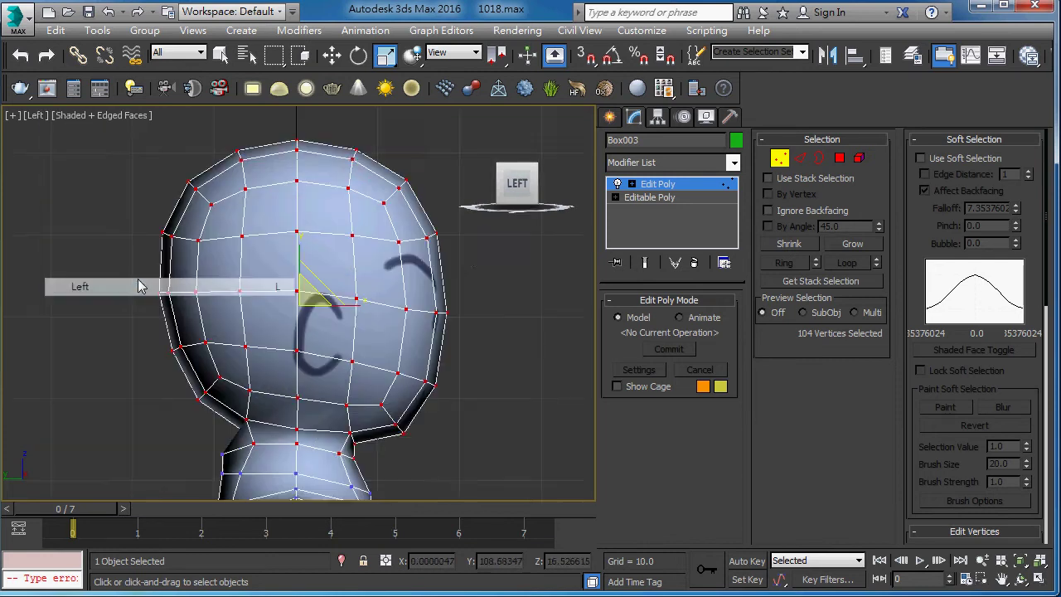
pyautogui.moveTo(298, 256); pyautogui.dragTo(359, 180, button='middle')
pyautogui.press('1')
pyautogui.press('1')
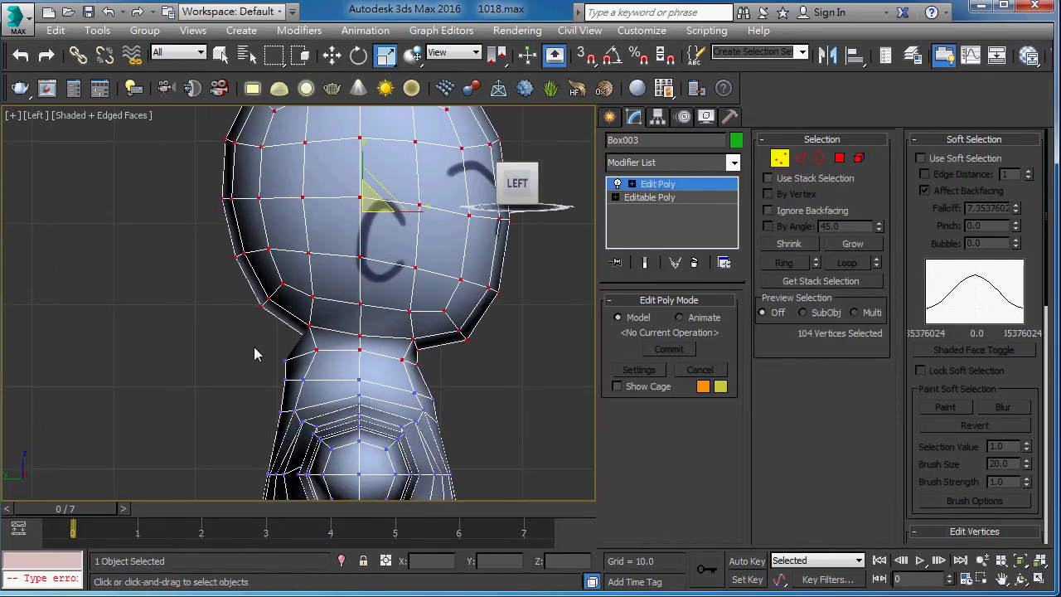
pyautogui.press('F3')
# Select the vertices at the back of the neck and nudge them to reshape the profile.
pyautogui.moveTo(271, 348)
pyautogui.mouseDown()
pyautogui.moveTo(305, 367)
pyautogui.moveTo(297, 370)
pyautogui.moveTo(336, 339)
pyautogui.mouseUp()
pyautogui.press('w')
pyautogui.press('F3')
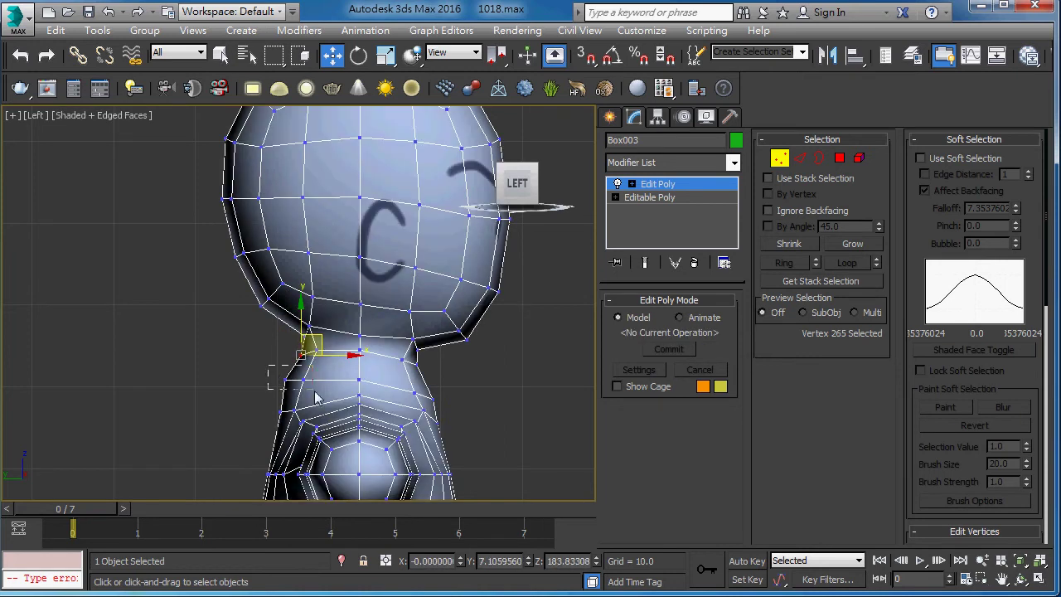
pyautogui.press('F3')
pyautogui.moveTo(267, 364)
pyautogui.mouseDown()
pyautogui.moveTo(315, 398)
pyautogui.moveTo(276, 383)
pyautogui.mouseUp()
pyautogui.press('F3')
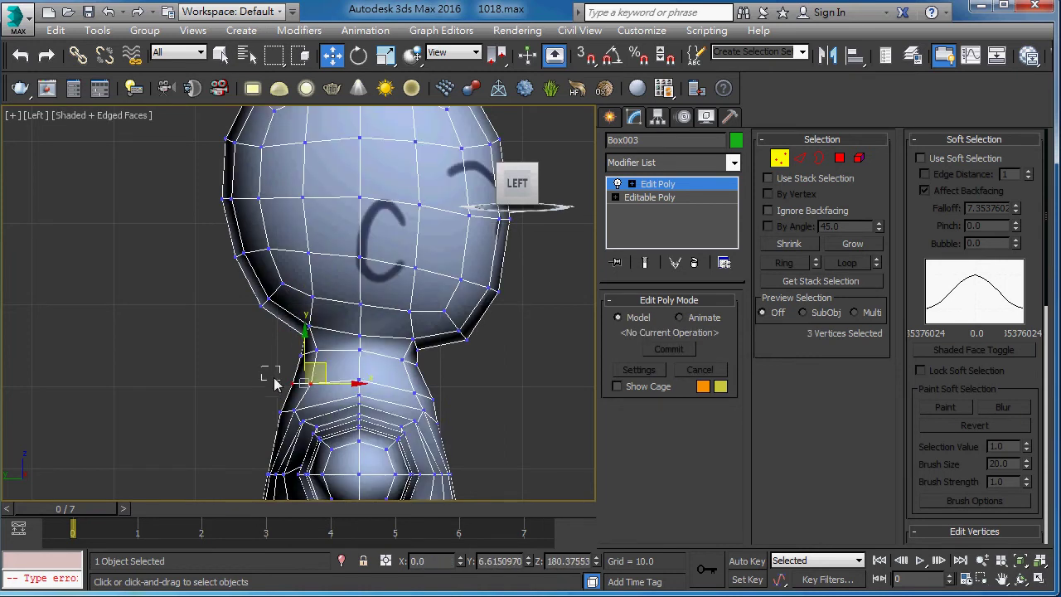
pyautogui.click(292, 383)
pyautogui.press('F3')
pyautogui.press('F3')
pyautogui.moveTo(327, 387); pyautogui.dragTo(336, 388)
# Select another neck vertex and the three vertices at the front of the neck.
pyautogui.moveTo(286, 423); pyautogui.dragTo(311, 386)
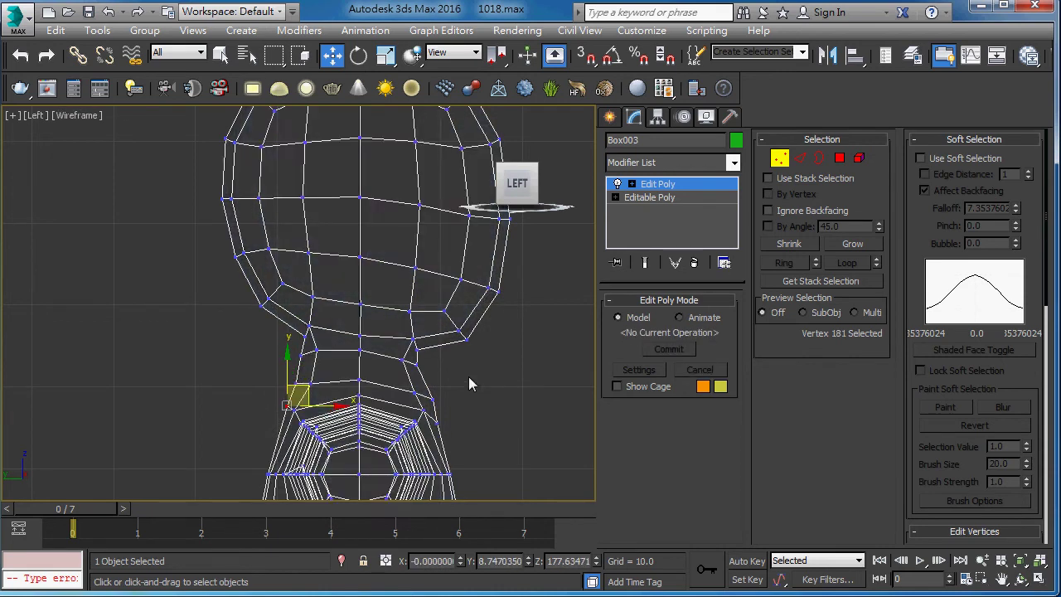
pyautogui.moveTo(411, 412); pyautogui.dragTo(445, 401)
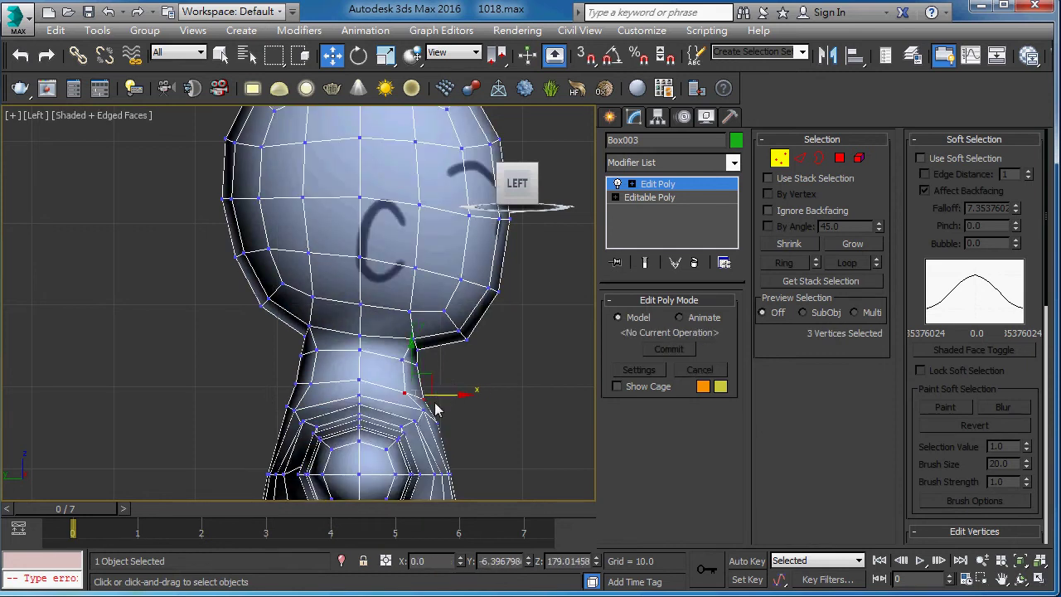
pyautogui.scroll(-3, 462, 357)
pyautogui.click(32, 116)
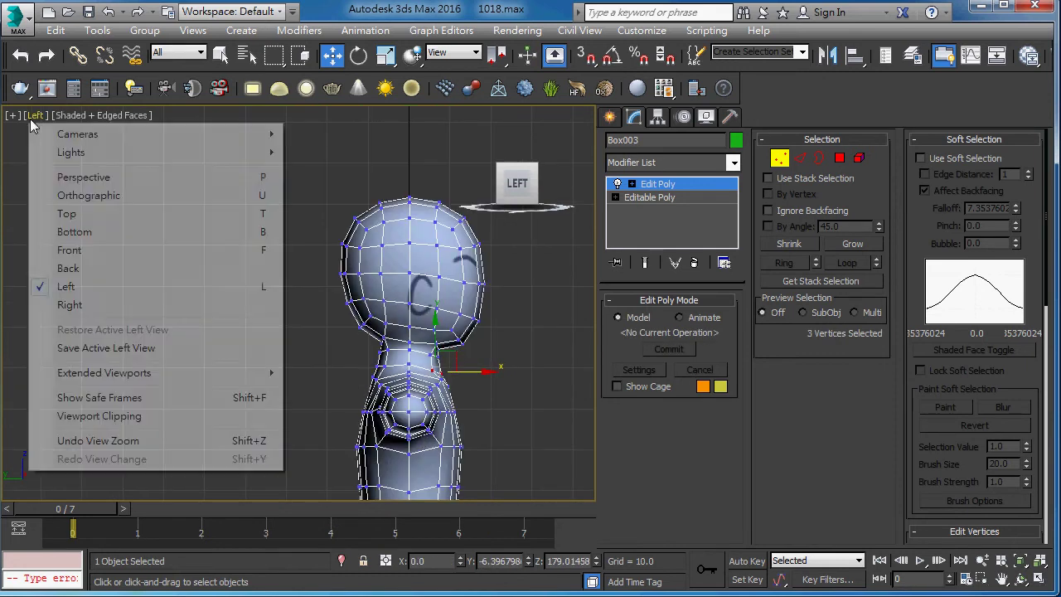
pyautogui.click(109, 173)
pyautogui.keyDown('alt'); pyautogui.moveTo(276, 332); pyautogui.dragTo(80, 334, button='middle'); pyautogui.keyUp('alt')
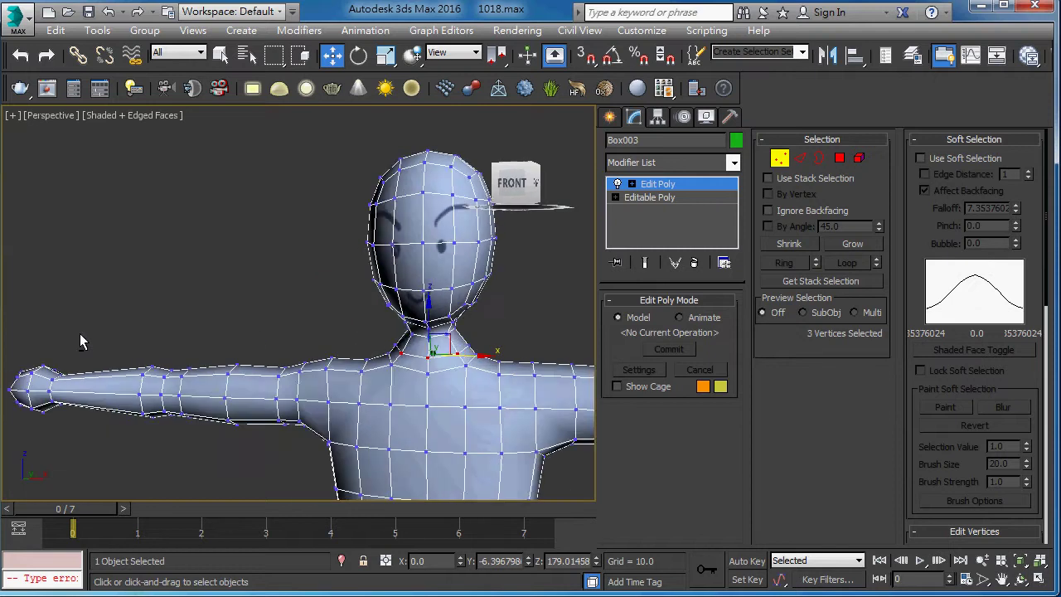
pyautogui.scroll(-2, 452, 367)
pyautogui.scroll(4, 451, 367)
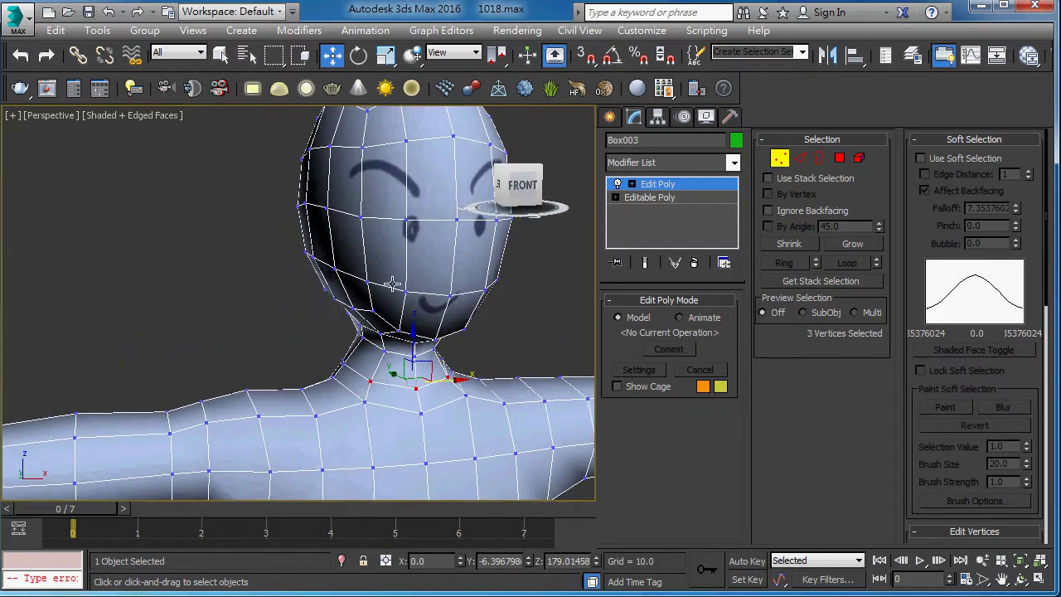
pyautogui.moveTo(393, 313)
pyautogui.keyDown('alt'); pyautogui.mouseDown(button='middle')
pyautogui.moveTo(519, 331)
pyautogui.moveTo(464, 334)
pyautogui.mouseUp(button='middle'); pyautogui.keyUp('alt')
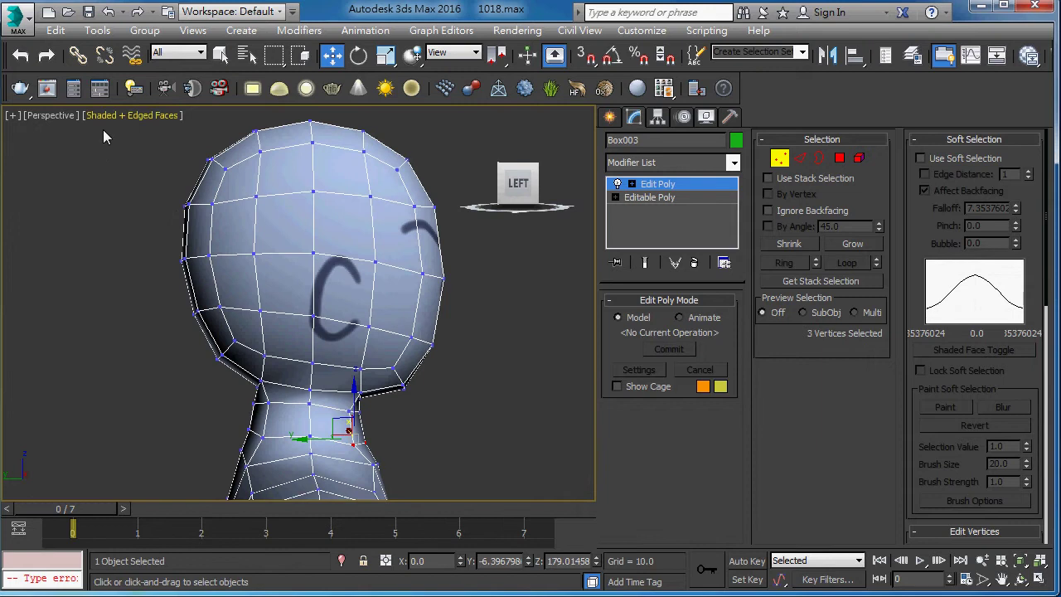
pyautogui.click(67, 115)
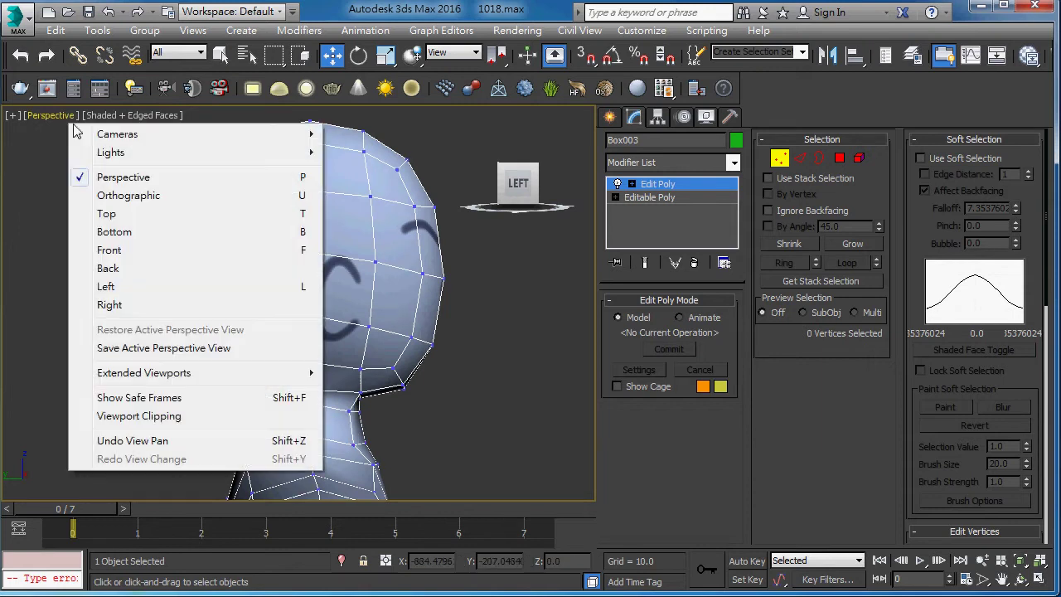
pyautogui.click(140, 286)
pyautogui.scroll(3, 393, 304)
pyautogui.scroll(2, 317, 298)
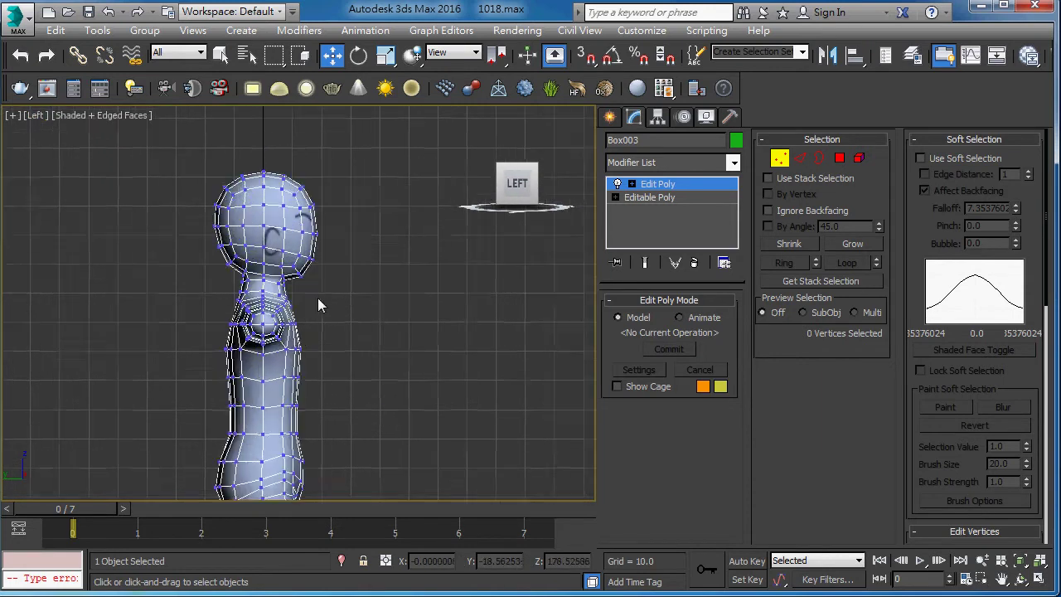
pyautogui.scroll(2, 307, 267)
pyautogui.scroll(2, 307, 267)
pyautogui.scroll(-2, 360, 271)
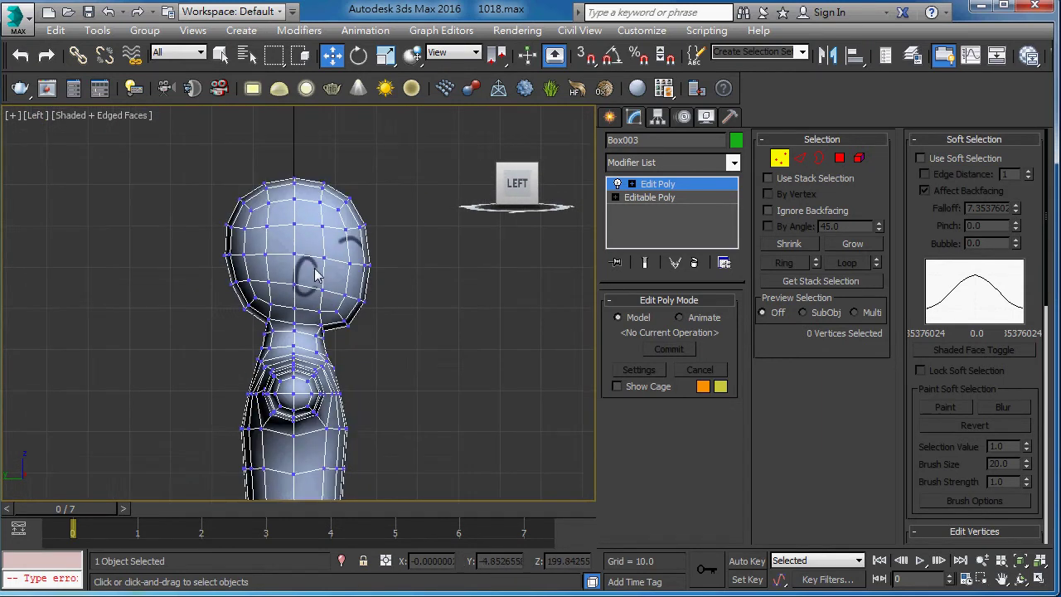
pyautogui.scroll(1, 377, 265)
pyautogui.scroll(1, 383, 266)
pyautogui.press('F3')
pyautogui.press('F3')
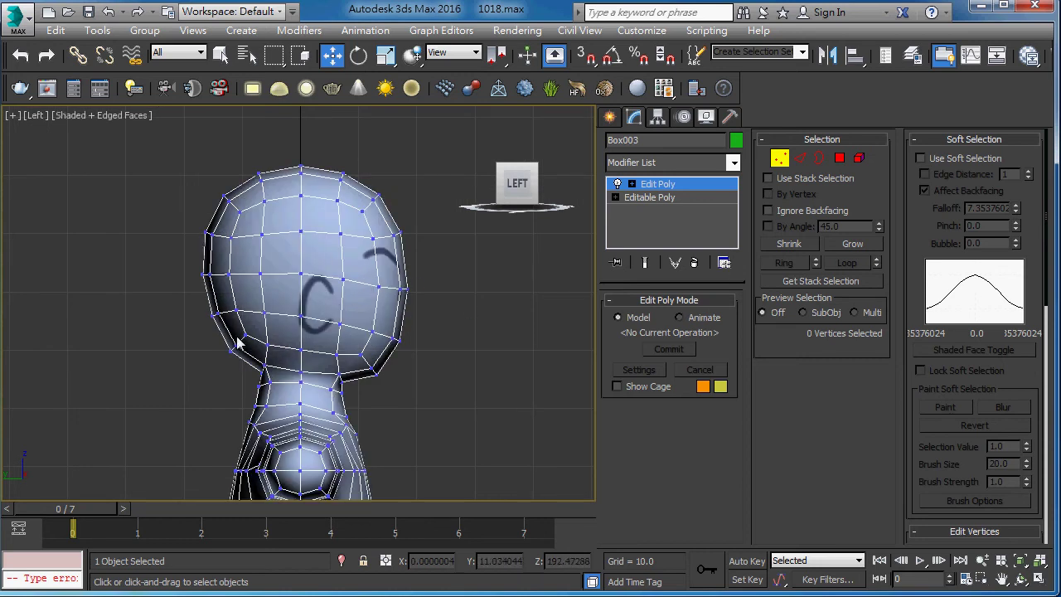
pyautogui.press('F3')
pyautogui.press('F3')
pyautogui.press('F3')
pyautogui.moveTo(195, 364)
pyautogui.mouseDown()
pyautogui.moveTo(245, 345)
pyautogui.moveTo(239, 364)
pyautogui.moveTo(245, 352)
pyautogui.mouseUp()
pyautogui.press('F3')
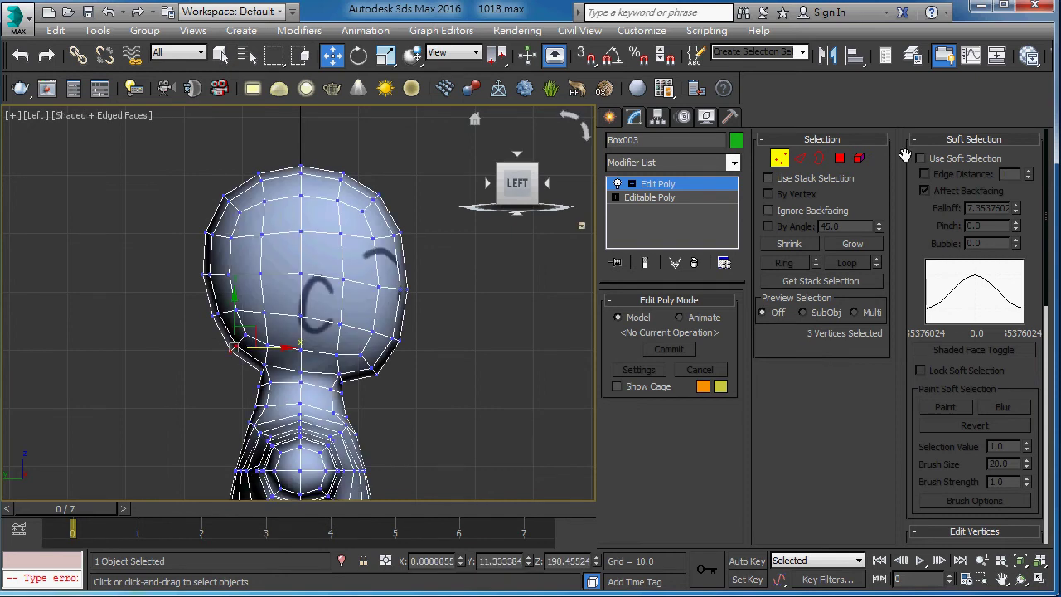
# Turn on Soft Selection with falloff about 14.6, then lift, rotate and shift the cheek vertices.
pyautogui.click(956, 164)
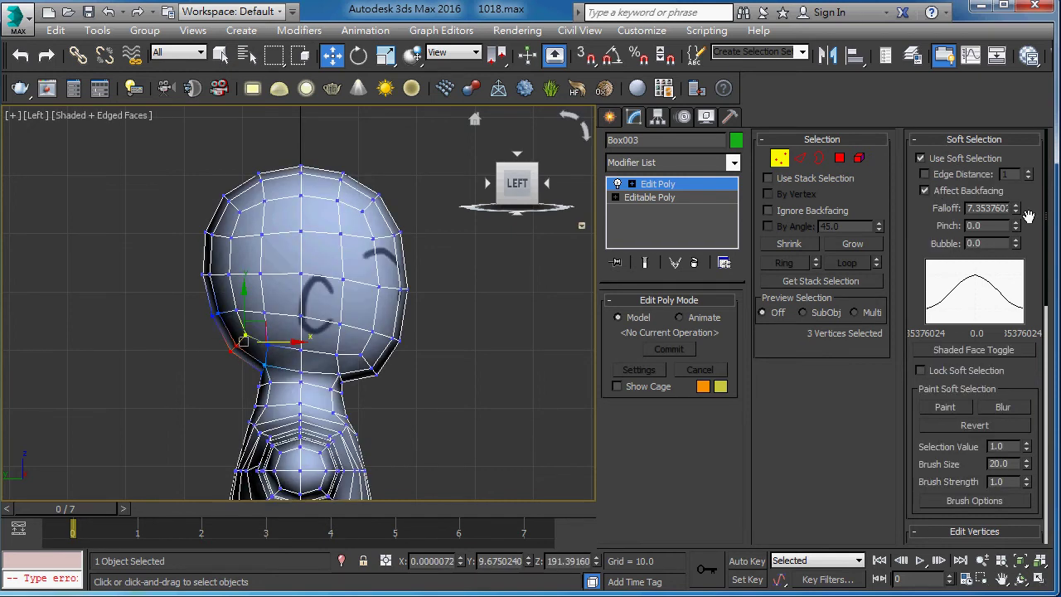
pyautogui.moveTo(1018, 210); pyautogui.dragTo(1017, 166)
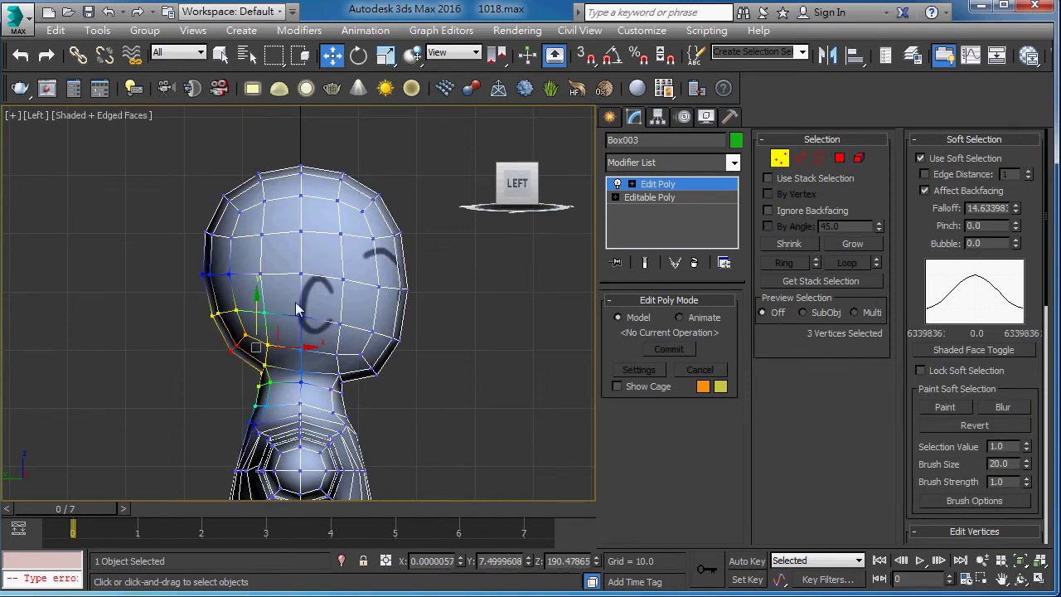
pyautogui.moveTo(275, 328); pyautogui.dragTo(270, 312)
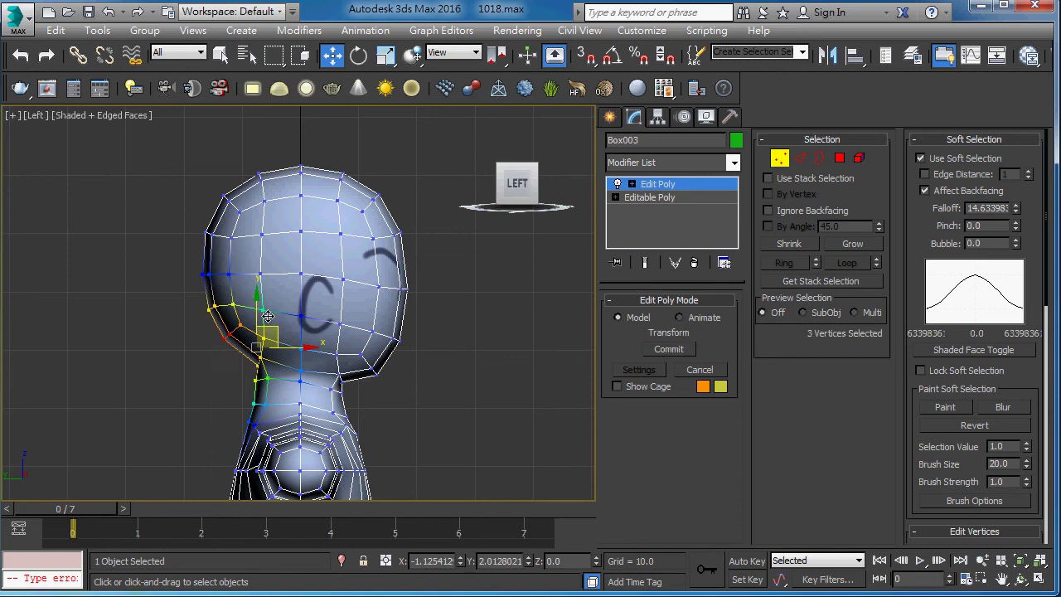
pyautogui.click(357, 58)
pyautogui.moveTo(281, 296)
pyautogui.mouseDown()
pyautogui.moveTo(290, 306)
pyautogui.moveTo(267, 314)
pyautogui.mouseUp()
pyautogui.press('w')
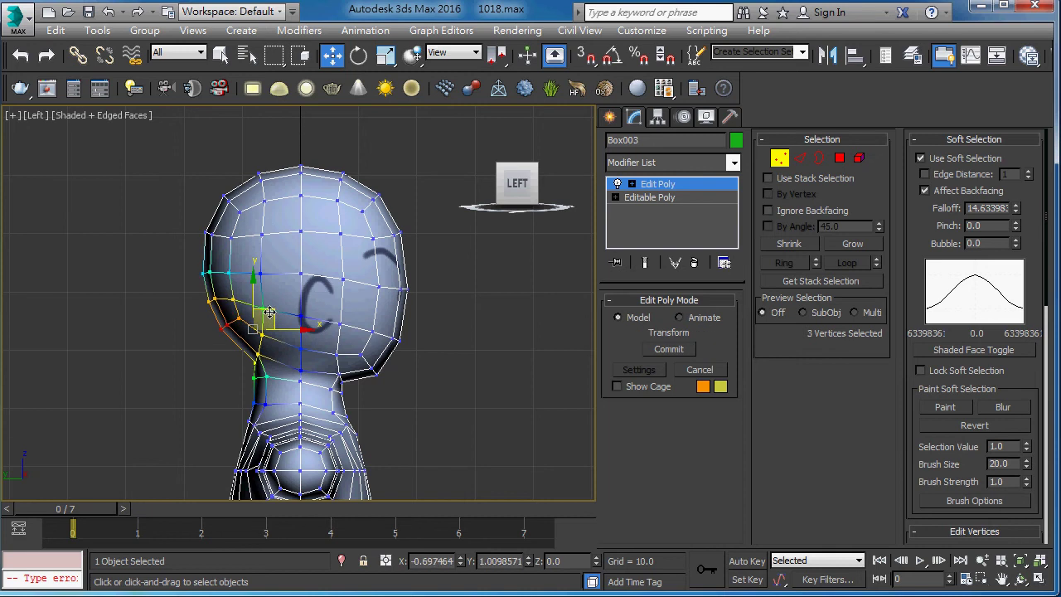
pyautogui.press('F3')
pyautogui.press('F3')
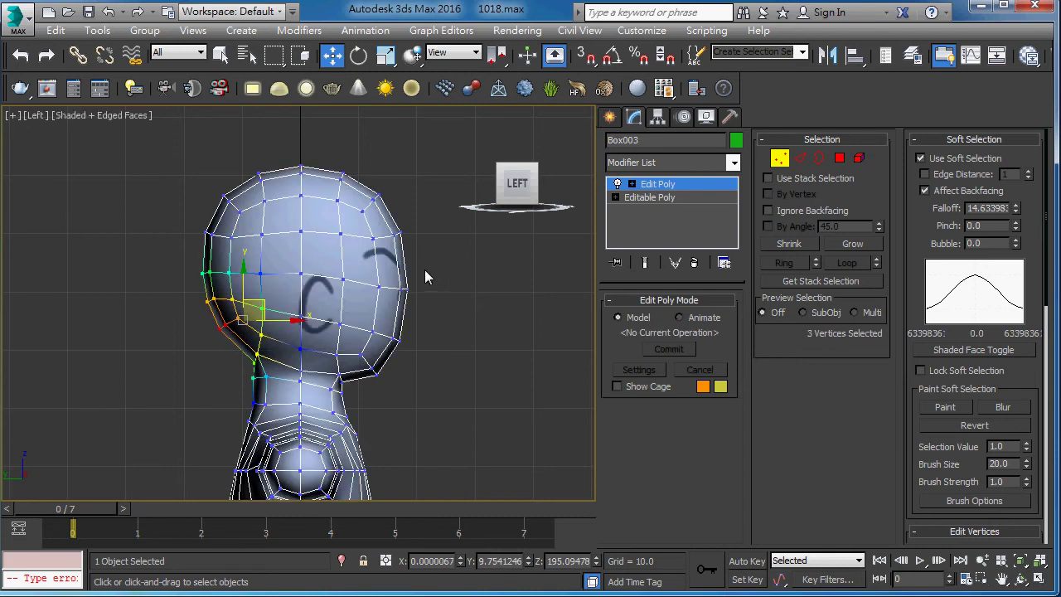
pyautogui.moveTo(424, 270)
pyautogui.mouseDown()
pyautogui.moveTo(394, 311)
pyautogui.moveTo(361, 301)
pyautogui.moveTo(403, 294)
pyautogui.moveTo(389, 291)
pyautogui.mouseUp()
pyautogui.click(427, 290)
# Select the mid-face vertices and push them back toward the head.
pyautogui.moveTo(286, 262); pyautogui.dragTo(311, 331)
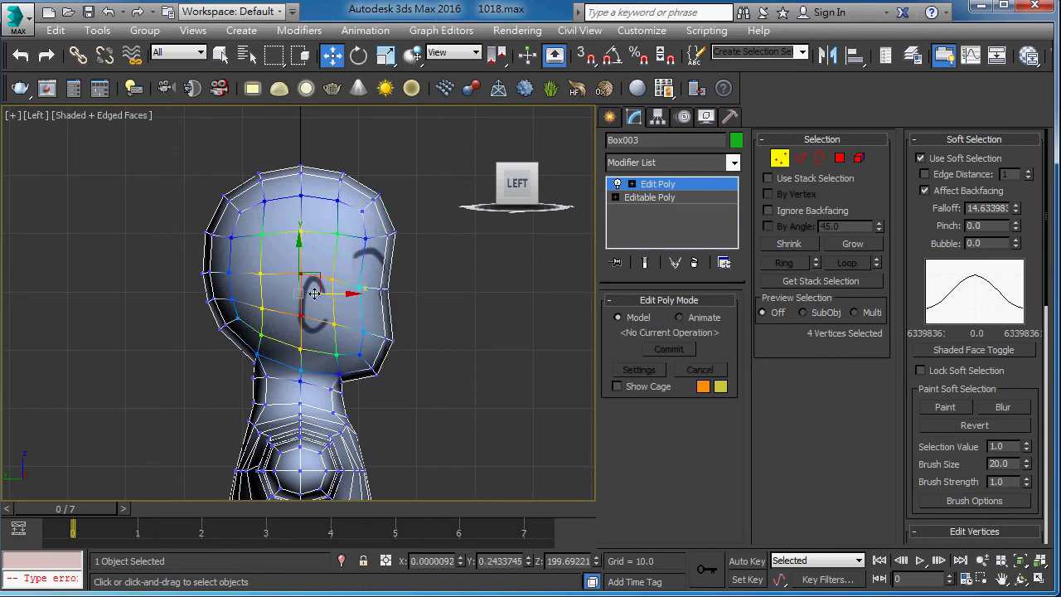
pyautogui.moveTo(315, 279); pyautogui.dragTo(300, 270)
pyautogui.moveTo(375, 283); pyautogui.dragTo(437, 301, button='middle')
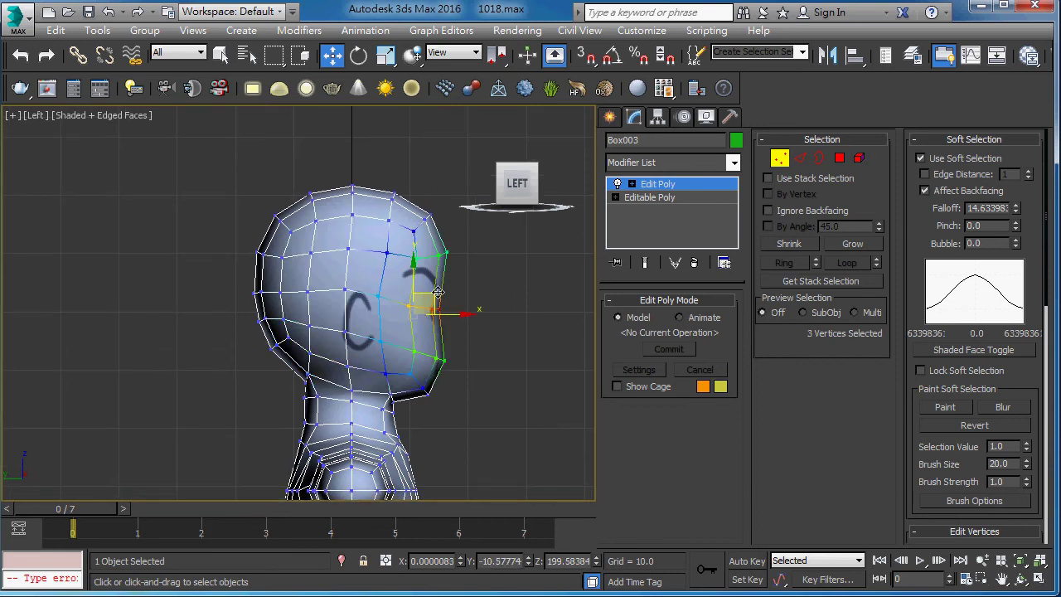
pyautogui.moveTo(425, 309); pyautogui.dragTo(460, 338)
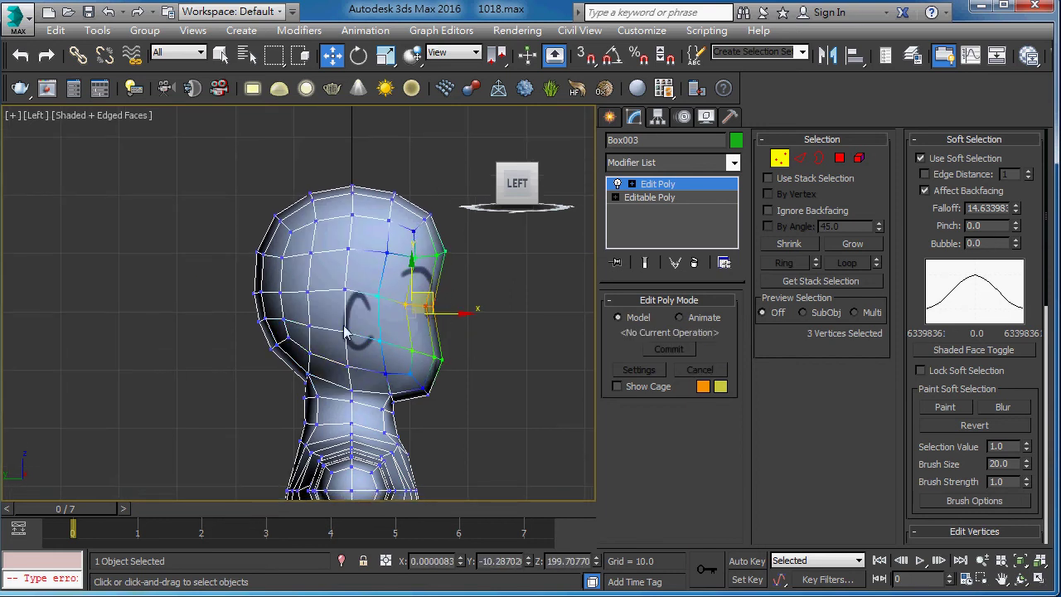
pyautogui.moveTo(347, 332); pyautogui.dragTo(325, 356, button='middle')
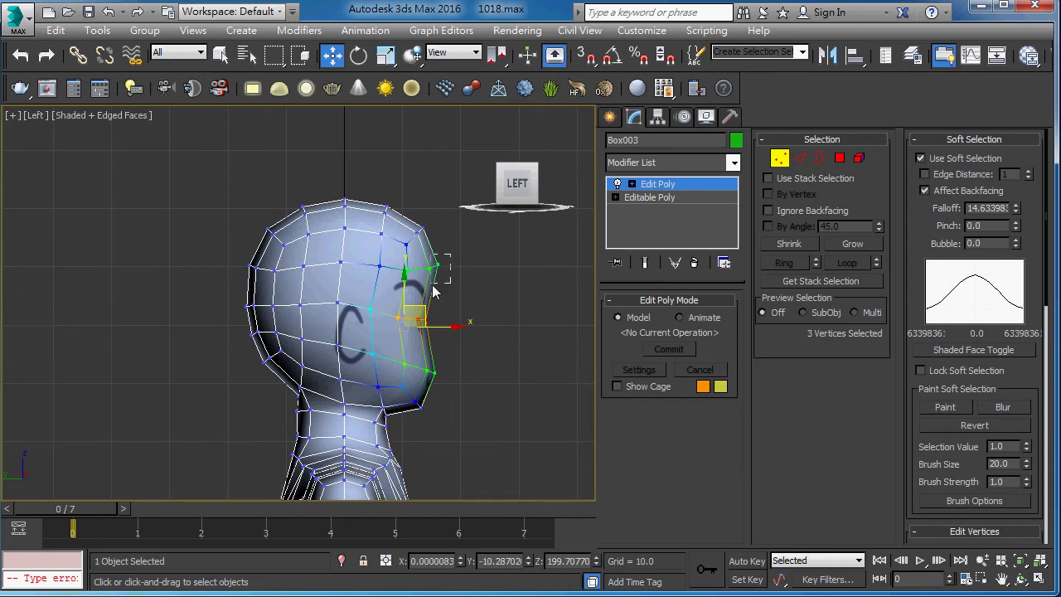
# Push the forehead vertices back, select the crown vertices, and nudge the brow vertex with a tighter falloff.
pyautogui.moveTo(431, 292); pyautogui.dragTo(397, 217)
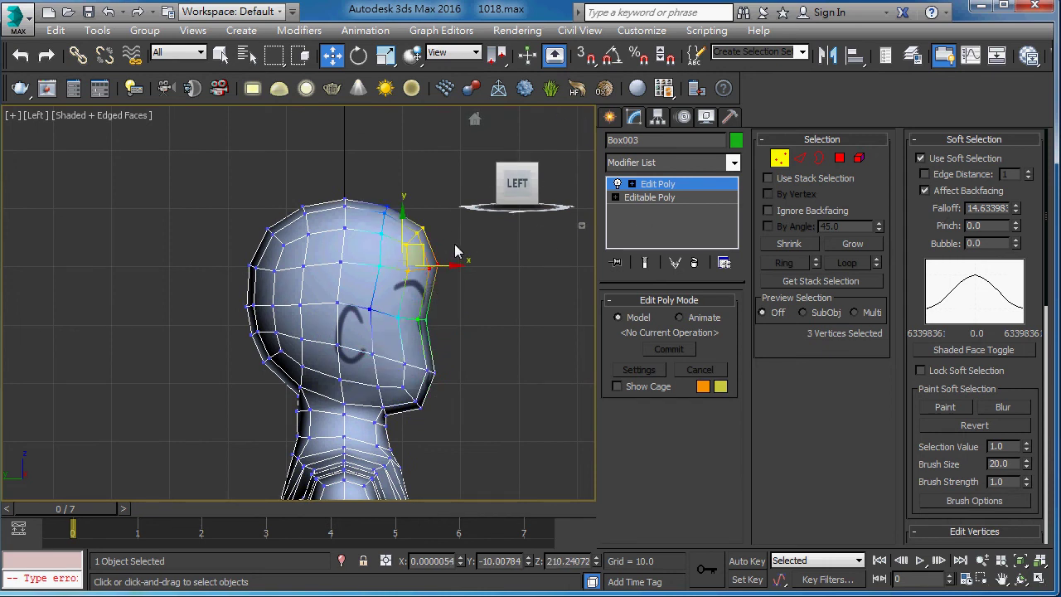
pyautogui.moveTo(437, 267); pyautogui.dragTo(418, 199)
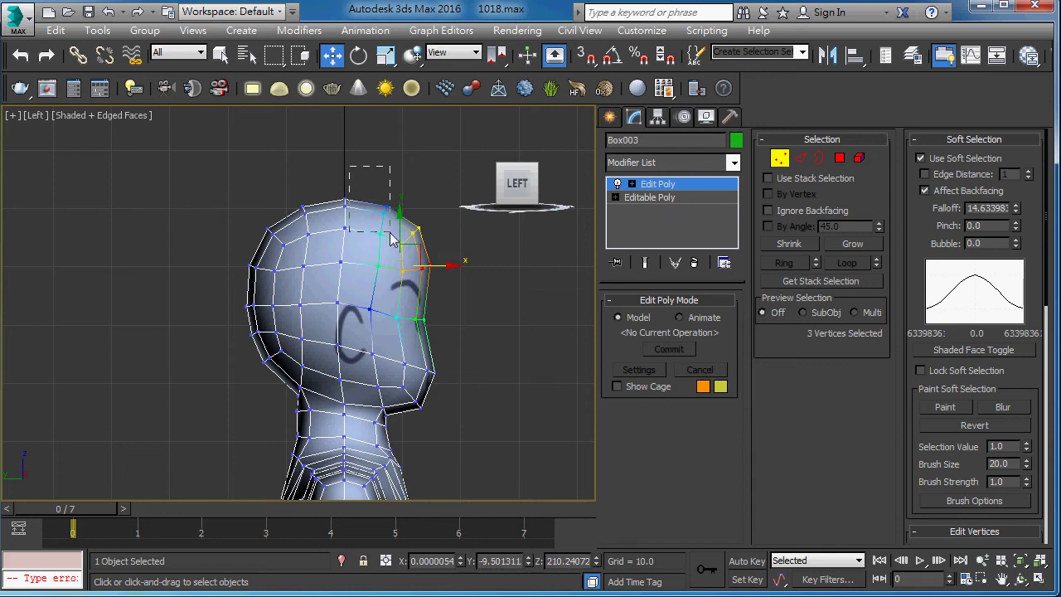
pyautogui.moveTo(396, 236); pyautogui.dragTo(388, 236)
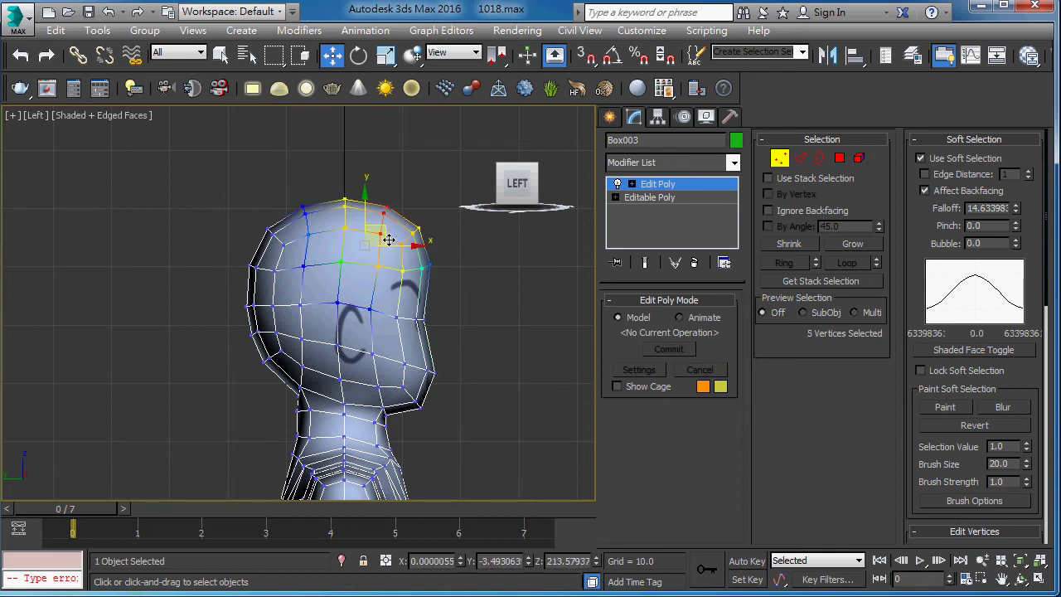
pyautogui.moveTo(389, 237); pyautogui.dragTo(355, 212, button='middle')
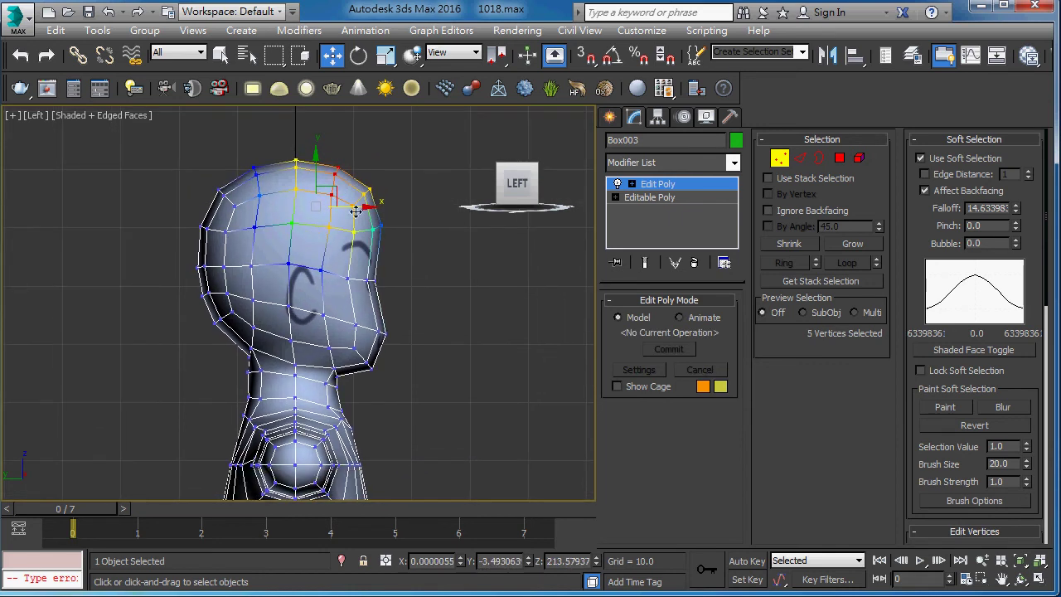
pyautogui.click(356, 216)
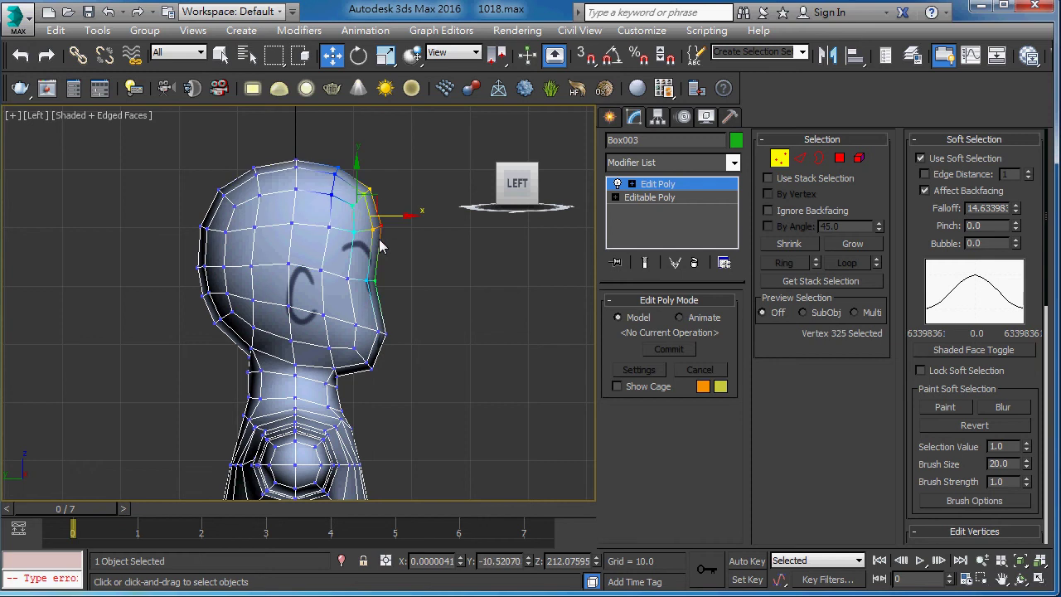
pyautogui.moveTo(1015, 208); pyautogui.dragTo(1016, 228)
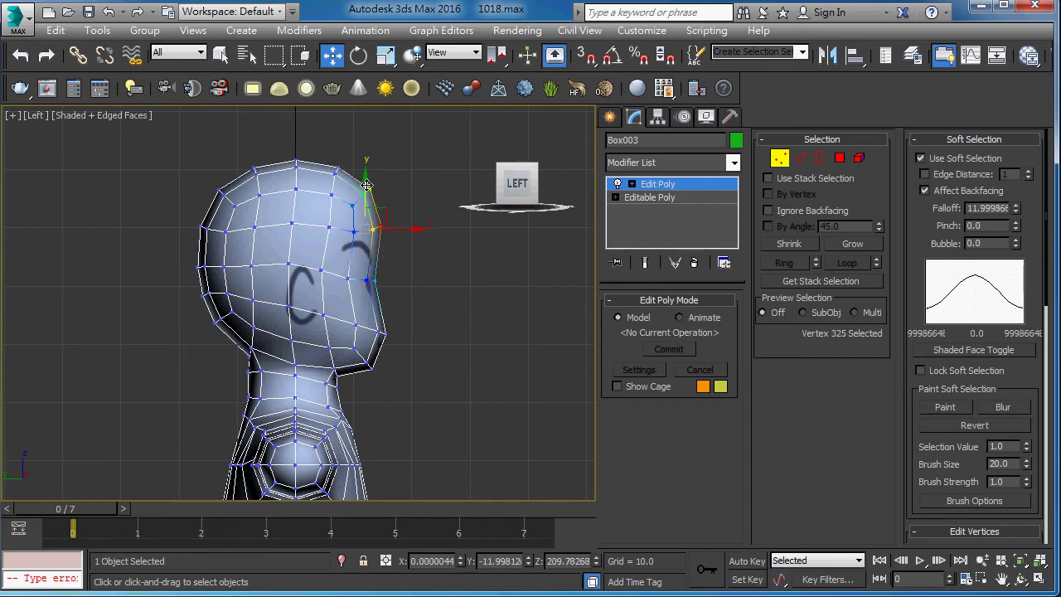
pyautogui.moveTo(368, 185); pyautogui.dragTo(368, 186)
# Switch the viewport to Perspective and adjust the vertices around the nose.
pyautogui.scroll(-1, 370, 184)
pyautogui.scroll(-1, 372, 183)
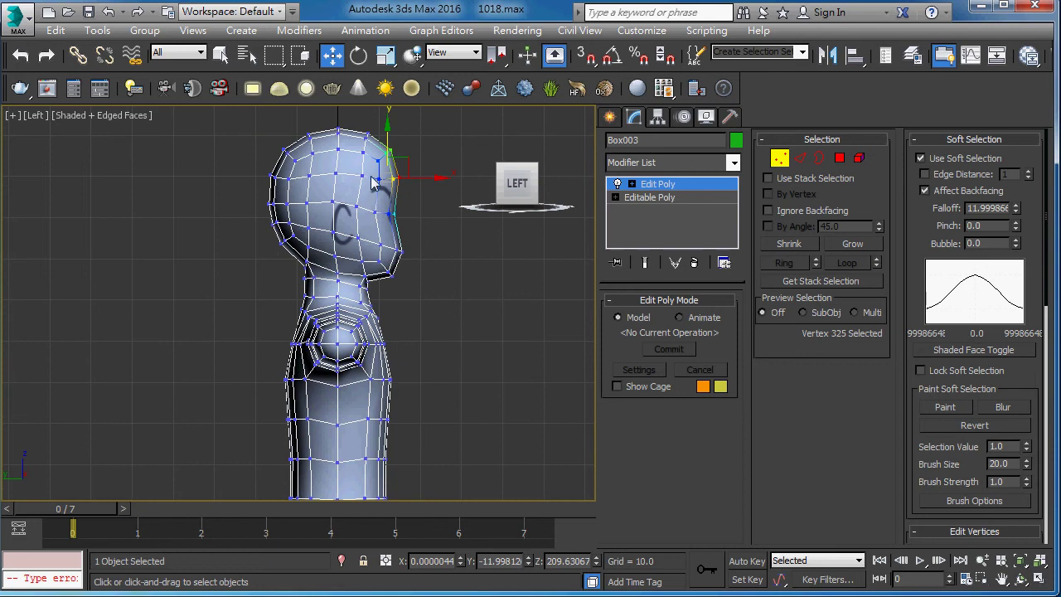
pyautogui.click(33, 117)
pyautogui.click(116, 176)
pyautogui.keyDown('alt'); pyautogui.moveTo(277, 259); pyautogui.dragTo(103, 272, button='middle'); pyautogui.keyUp('alt')
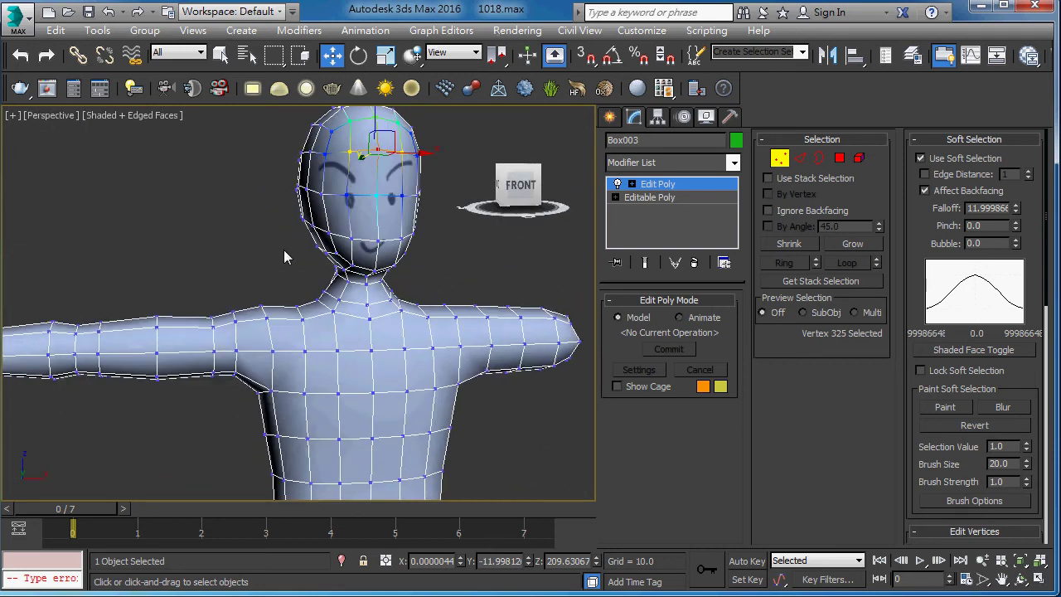
pyautogui.moveTo(283, 250)
pyautogui.keyDown('alt'); pyautogui.mouseDown(button='middle')
pyautogui.moveTo(387, 283)
pyautogui.moveTo(349, 281)
pyautogui.moveTo(324, 246)
pyautogui.moveTo(320, 305)
pyautogui.mouseUp(button='middle'); pyautogui.keyUp('alt')
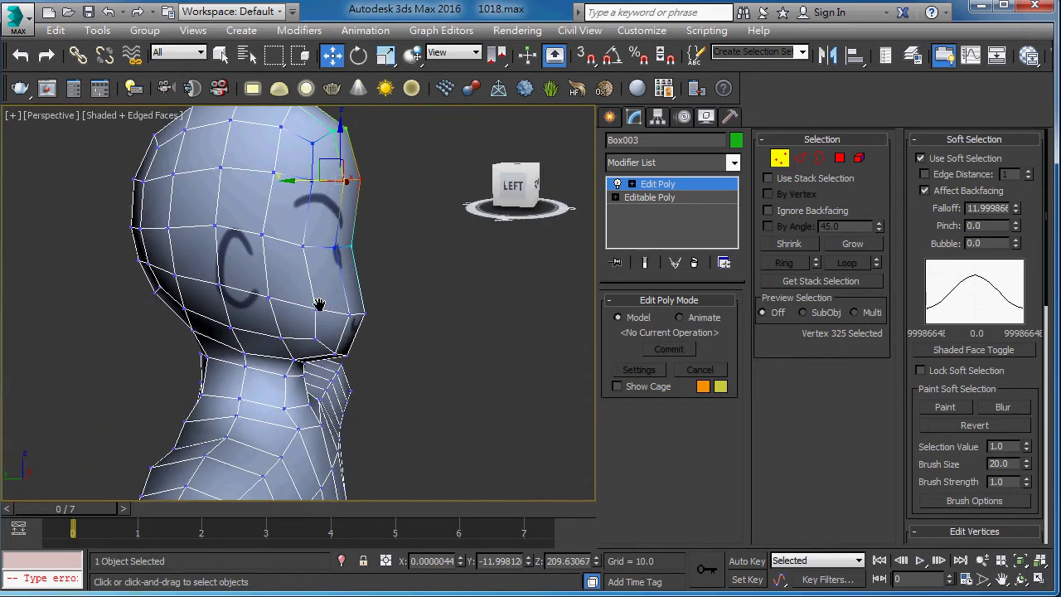
pyautogui.moveTo(353, 261); pyautogui.dragTo(308, 246)
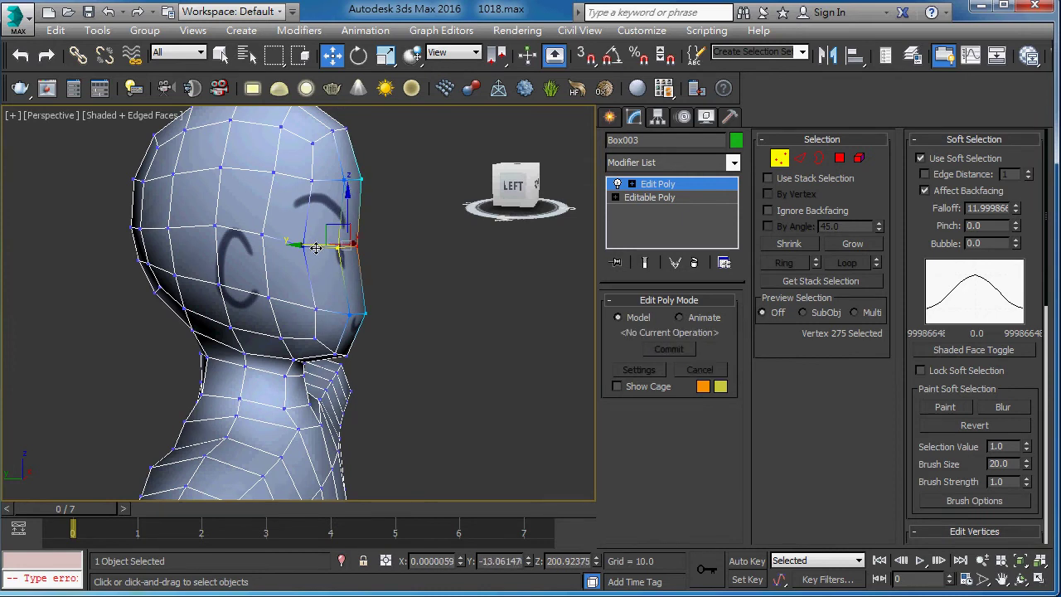
pyautogui.click(537, 184)
pyautogui.click(670, 189)
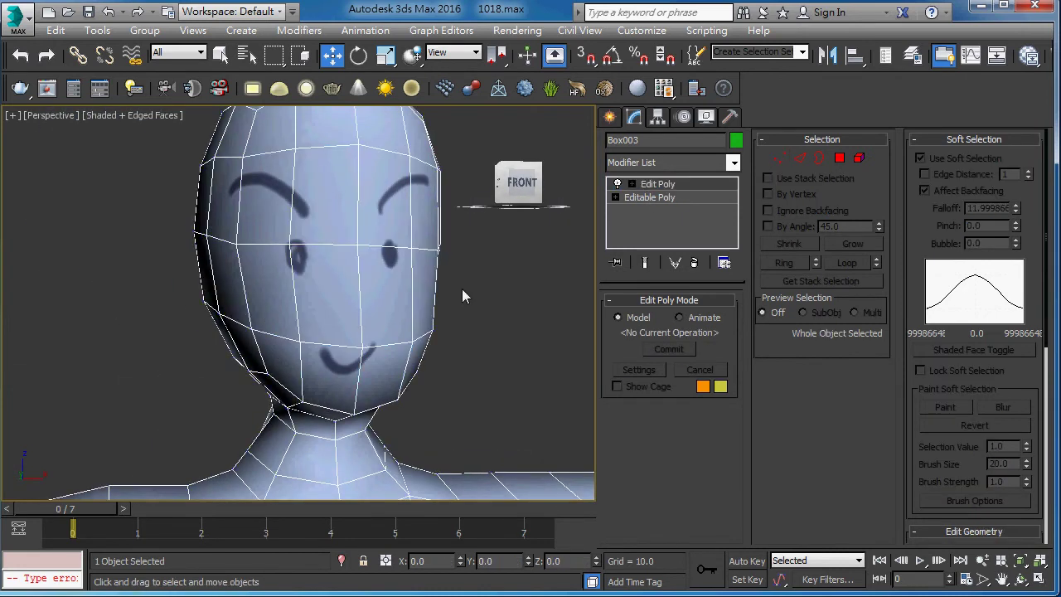
pyautogui.scroll(-3, 407, 329)
pyautogui.press('F4')
pyautogui.moveTo(301, 318)
pyautogui.keyDown('alt'); pyautogui.mouseDown(button='middle')
pyautogui.moveTo(533, 306)
pyautogui.moveTo(370, 310)
pyautogui.moveTo(564, 323)
pyautogui.moveTo(407, 323)
pyautogui.mouseUp(button='middle'); pyautogui.keyUp('alt')
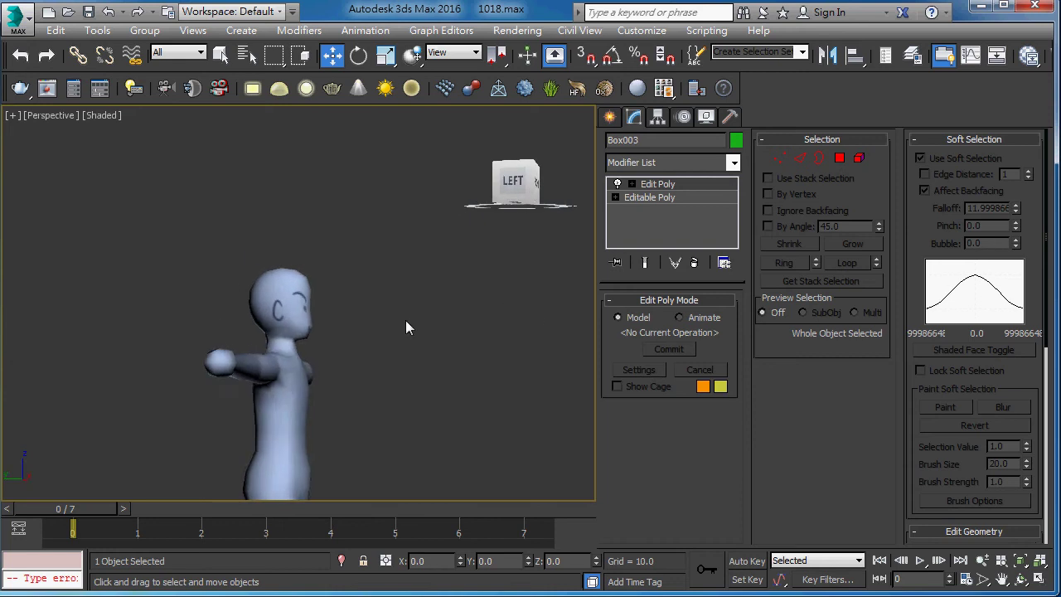
pyautogui.scroll(5, 323, 324)
pyautogui.press('F4')
pyautogui.press('F4')
pyautogui.press('F4')
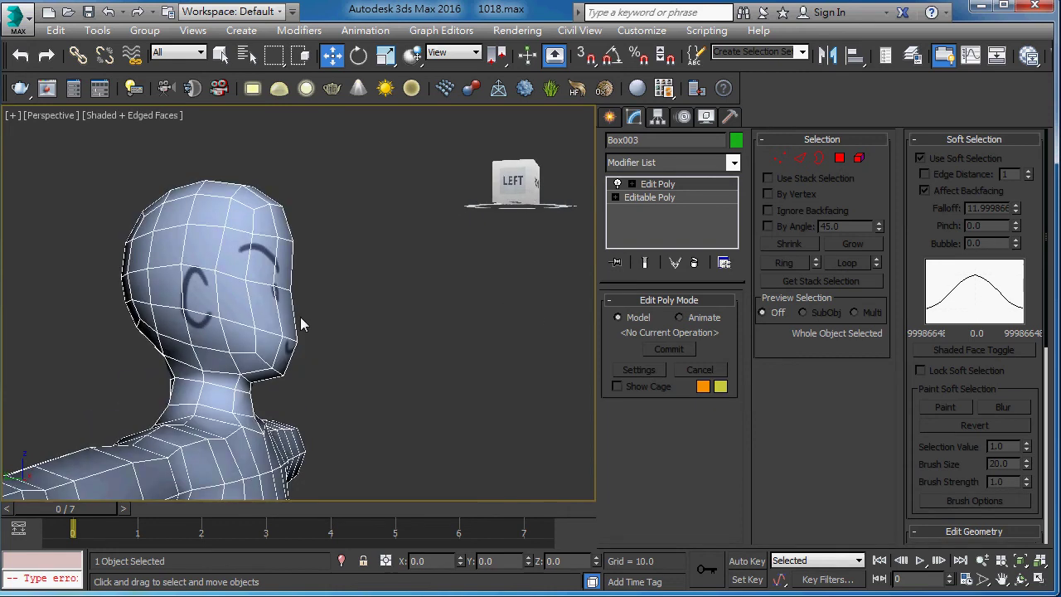
pyautogui.moveTo(301, 317)
pyautogui.keyDown('alt'); pyautogui.mouseDown(button='middle')
pyautogui.moveTo(349, 324)
pyautogui.moveTo(258, 306)
pyautogui.moveTo(349, 337)
pyautogui.moveTo(332, 315)
pyautogui.moveTo(339, 298)
pyautogui.mouseUp(button='middle'); pyautogui.keyUp('alt')
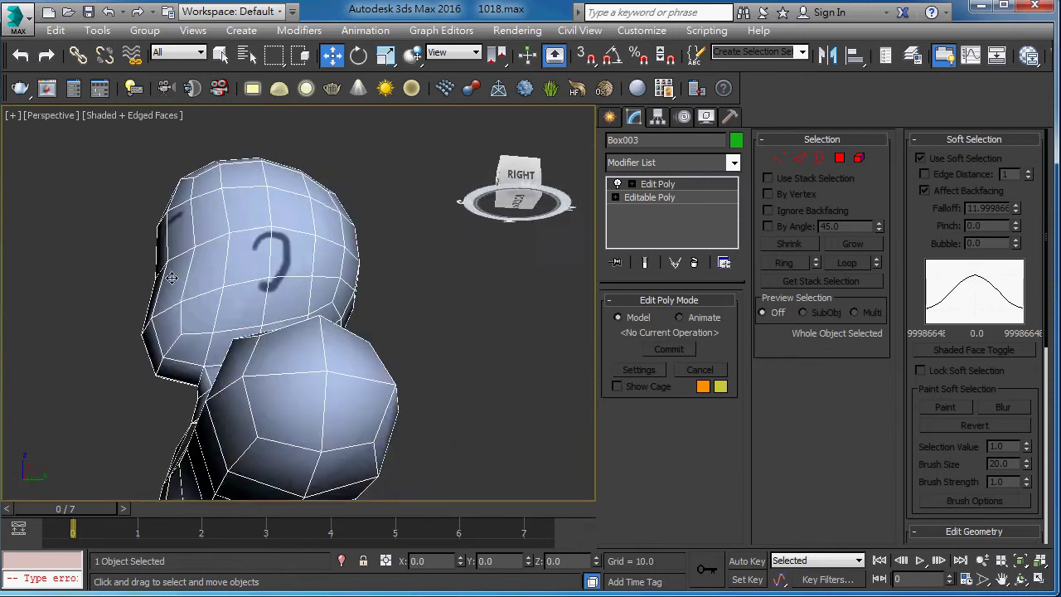
pyautogui.moveTo(386, 351)
pyautogui.keyDown('alt'); pyautogui.mouseDown(button='middle')
pyautogui.moveTo(237, 301)
pyautogui.moveTo(384, 329)
pyautogui.moveTo(354, 407)
pyautogui.moveTo(308, 303)
pyautogui.moveTo(284, 303)
pyautogui.mouseUp(button='middle'); pyautogui.keyUp('alt')
pyautogui.scroll(3, 284, 303)
pyautogui.press('4')
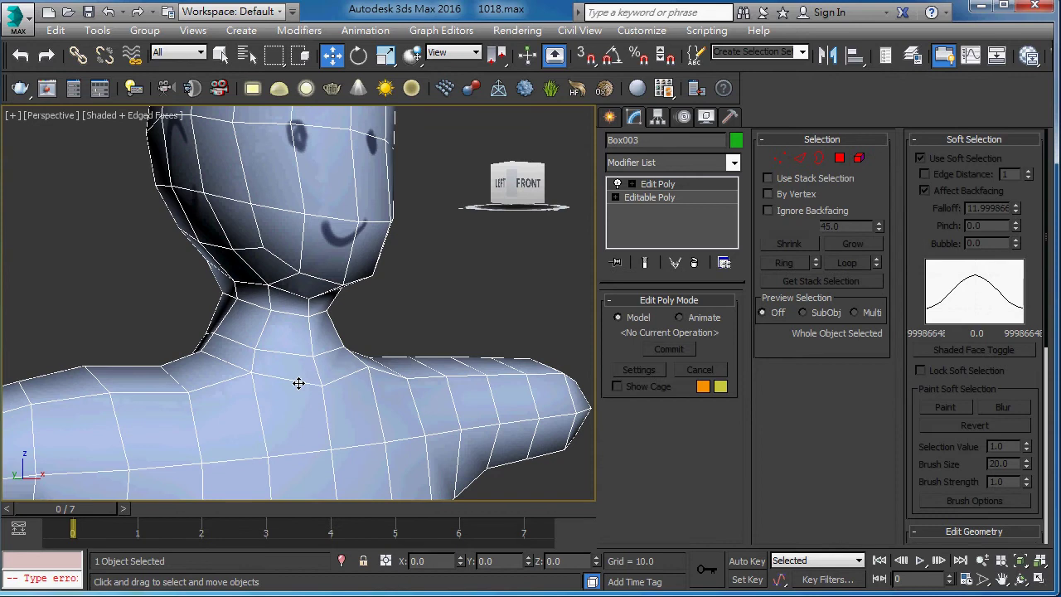
# Turn off Soft Selection, then move and shrink the two front neck polygons toward their centre.
pyautogui.click(288, 370)
pyautogui.keyDown('ctrl'); pyautogui.click(338, 373); pyautogui.keyUp('ctrl')
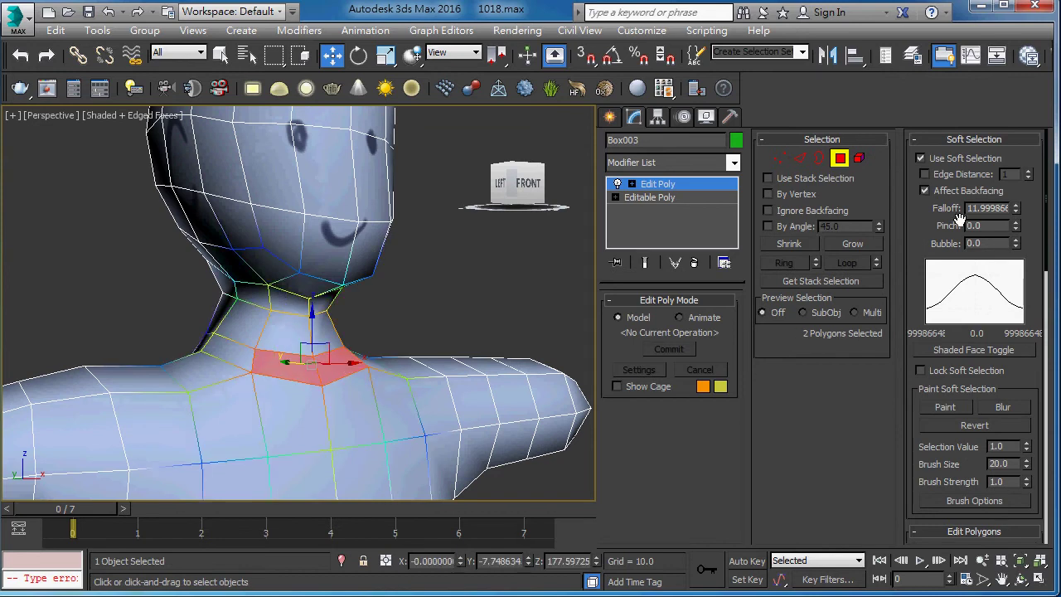
pyautogui.click(960, 167)
pyautogui.moveTo(402, 323)
pyautogui.keyDown('alt'); pyautogui.mouseDown(button='middle')
pyautogui.moveTo(483, 346)
pyautogui.moveTo(386, 318)
pyautogui.mouseUp(button='middle'); pyautogui.keyUp('alt')
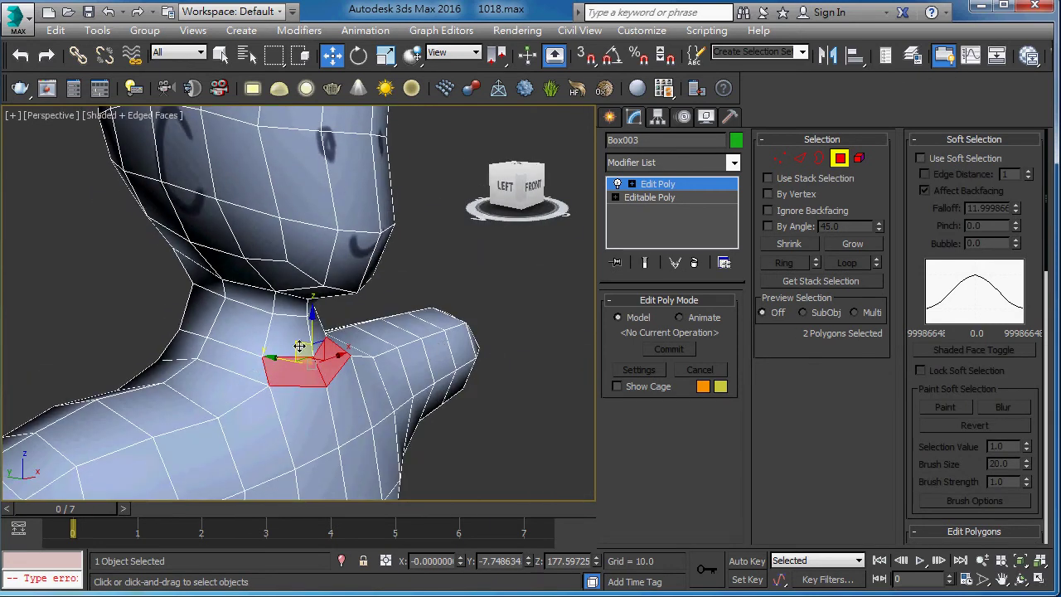
pyautogui.moveTo(259, 369); pyautogui.dragTo(256, 393)
pyautogui.keyDown('alt'); pyautogui.moveTo(256, 394); pyautogui.dragTo(230, 378, button='middle'); pyautogui.keyUp('alt')
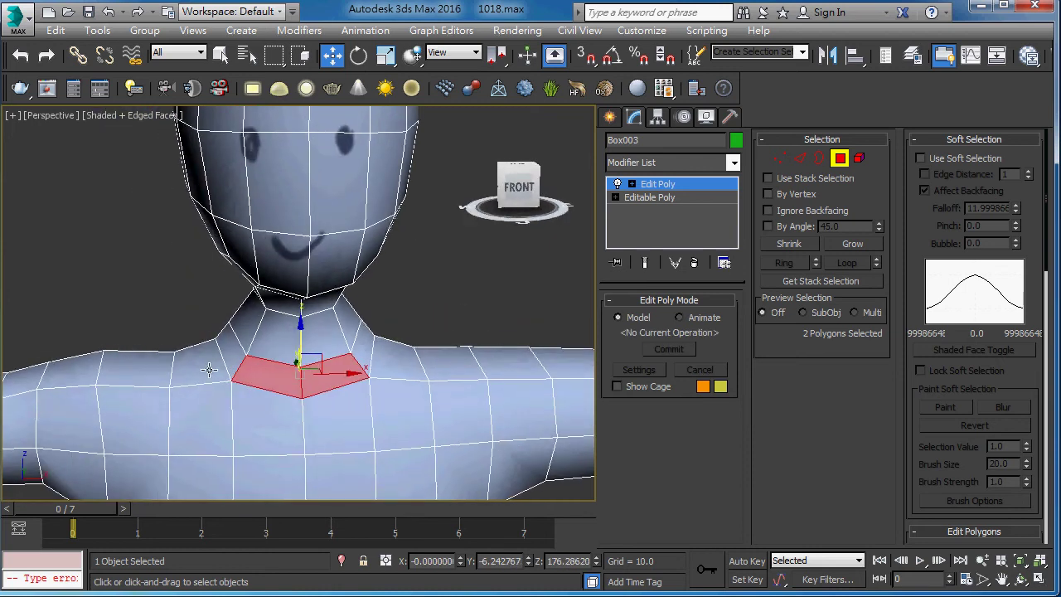
pyautogui.press('r')
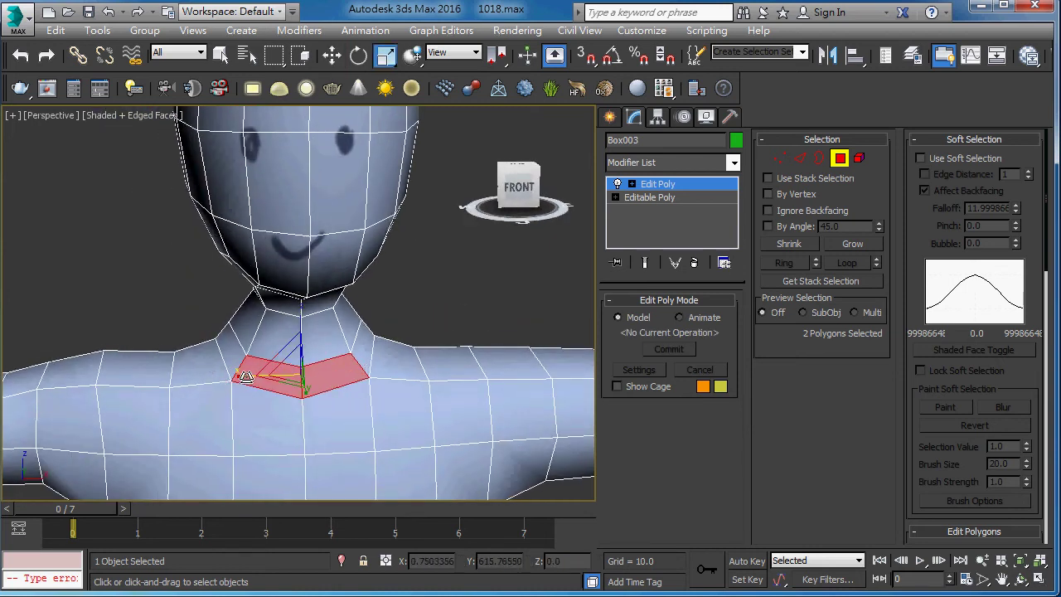
pyautogui.moveTo(237, 377); pyautogui.dragTo(254, 374)
pyautogui.moveTo(254, 374)
pyautogui.keyDown('alt'); pyautogui.mouseDown(button='middle')
pyautogui.moveTo(265, 336)
pyautogui.moveTo(229, 321)
pyautogui.mouseUp(button='middle'); pyautogui.keyUp('alt')
# Select four vertices at the side of the neck, narrow them, and lower them slightly.
pyautogui.press('1')
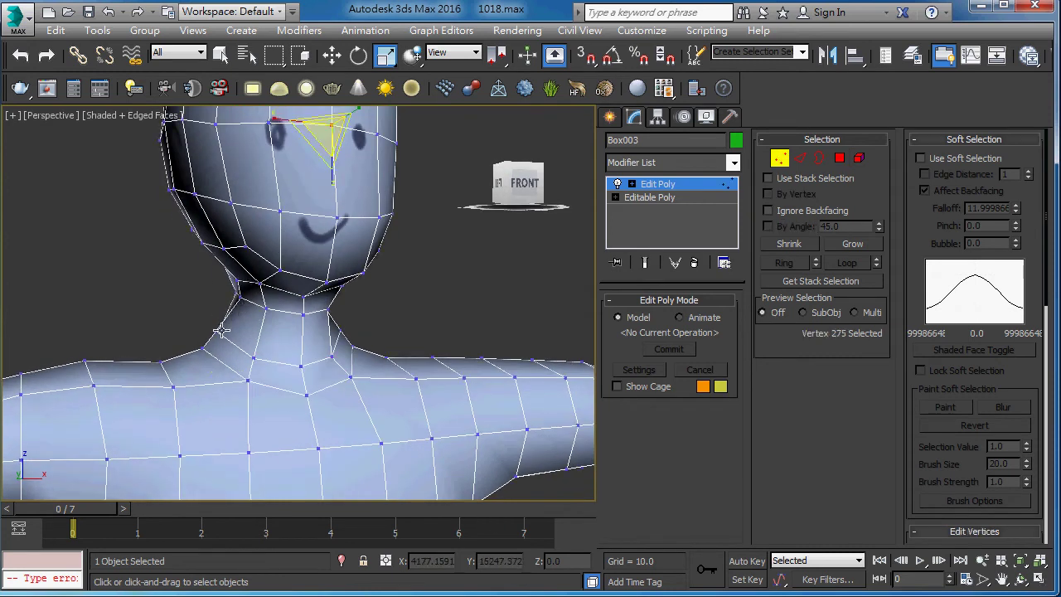
pyautogui.click(203, 345)
pyautogui.keyDown('ctrl'); pyautogui.click(215, 330); pyautogui.keyUp('ctrl')
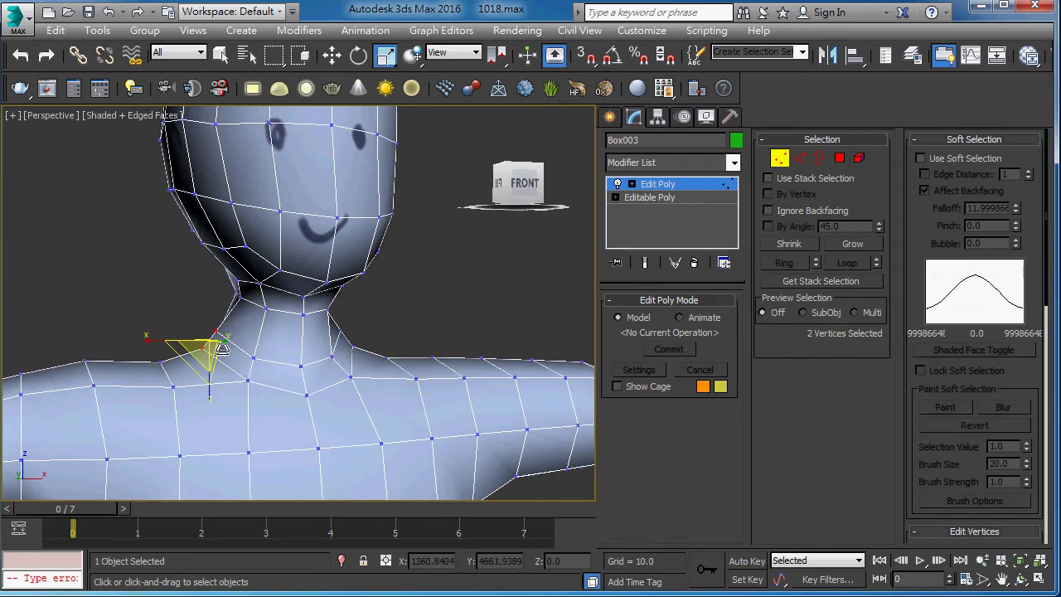
pyautogui.keyDown('alt'); pyautogui.moveTo(371, 362); pyautogui.dragTo(338, 372, button='middle'); pyautogui.keyUp('alt')
pyautogui.keyDown('ctrl'); pyautogui.click(351, 330); pyautogui.keyUp('ctrl')
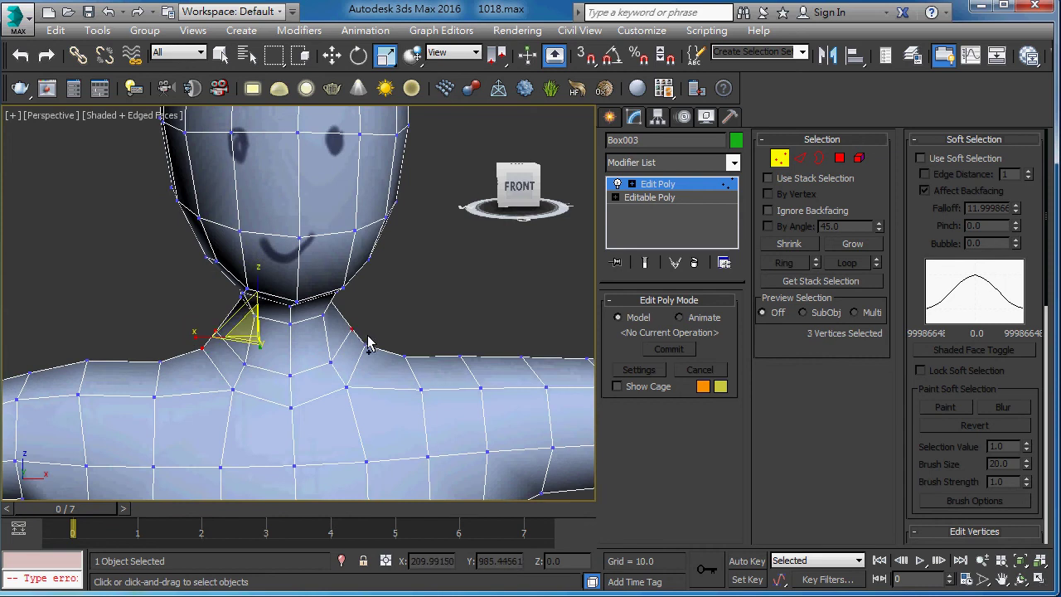
pyautogui.press('F3')
pyautogui.keyDown('ctrl'); pyautogui.click(335, 357); pyautogui.keyUp('ctrl')
pyautogui.press('F3')
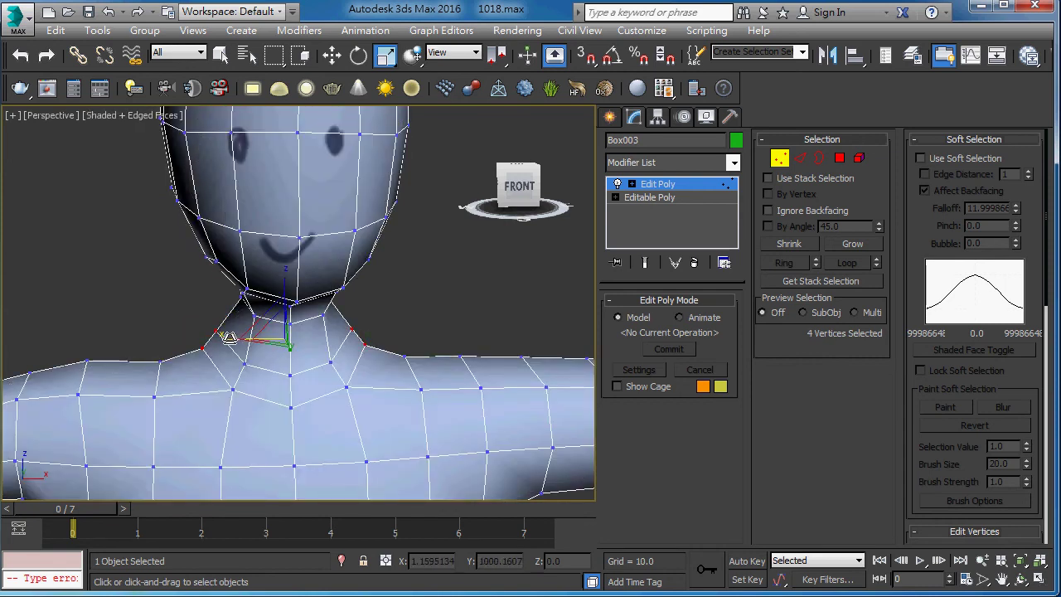
pyautogui.moveTo(253, 340); pyautogui.dragTo(243, 346)
pyautogui.press('w')
pyautogui.keyDown('alt'); pyautogui.moveTo(277, 337); pyautogui.dragTo(339, 315, button='middle'); pyautogui.keyUp('alt')
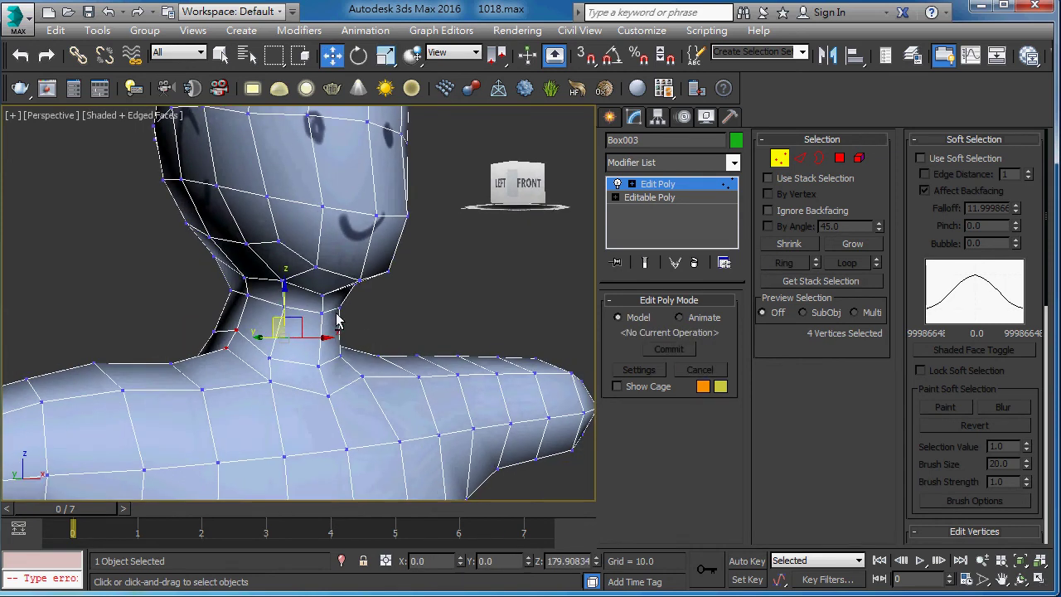
pyautogui.moveTo(282, 302); pyautogui.dragTo(268, 314)
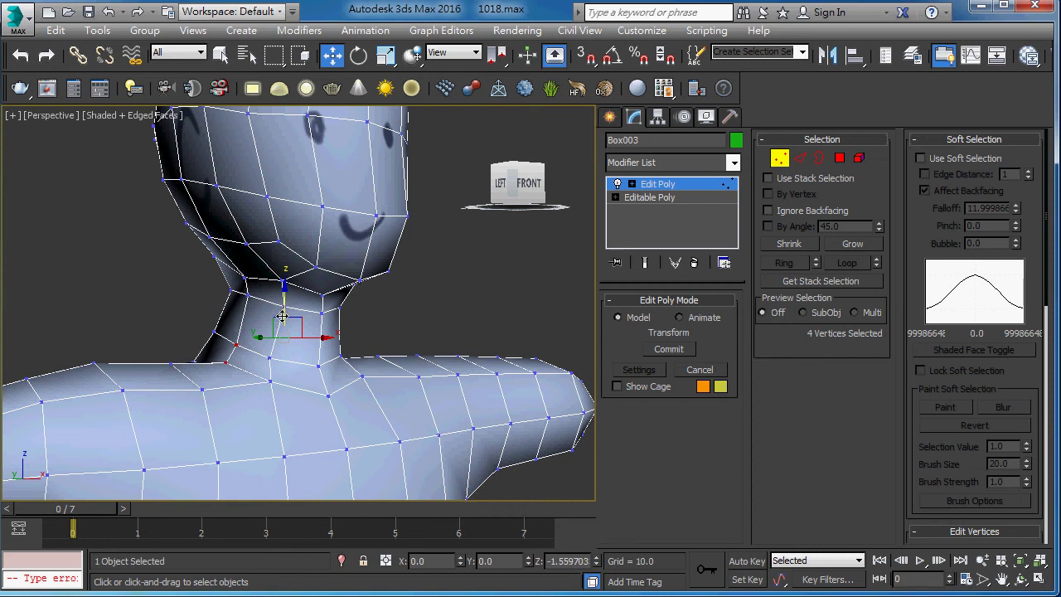
# Select the six neck-base vertices, including one under the jaw, and scale them slightly outward.
pyautogui.click(247, 295)
pyautogui.keyDown('alt'); pyautogui.moveTo(273, 315); pyautogui.dragTo(253, 318, button='middle'); pyautogui.keyUp('alt')
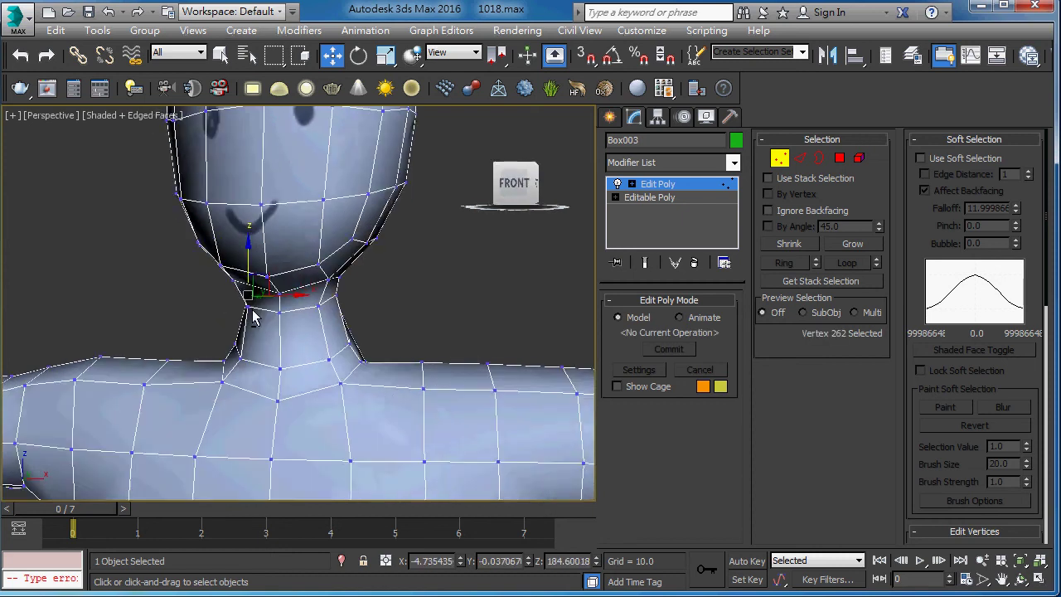
pyautogui.keyDown('ctrl'); pyautogui.click(339, 292); pyautogui.keyUp('ctrl')
pyautogui.moveTo(339, 297)
pyautogui.keyDown('alt'); pyautogui.mouseDown(button='middle')
pyautogui.moveTo(253, 336)
pyautogui.moveTo(348, 310)
pyautogui.moveTo(262, 323)
pyautogui.moveTo(332, 332)
pyautogui.moveTo(214, 291)
pyautogui.moveTo(130, 326)
pyautogui.mouseUp(button='middle'); pyautogui.keyUp('alt')
pyautogui.press('q')
pyautogui.keyDown('ctrl'); pyautogui.click(247, 304); pyautogui.keyUp('ctrl')
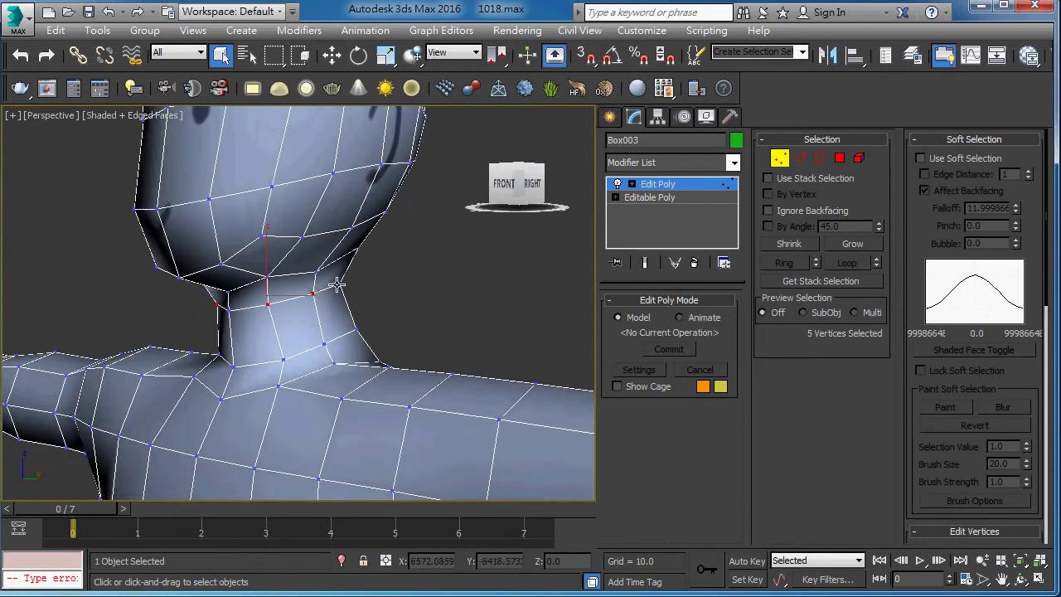
pyautogui.keyDown('ctrl'); pyautogui.click(337, 285); pyautogui.keyUp('ctrl')
pyautogui.keyDown('alt'); pyautogui.moveTo(336, 284); pyautogui.dragTo(385, 319, button='middle'); pyautogui.keyUp('alt')
pyautogui.press('r')
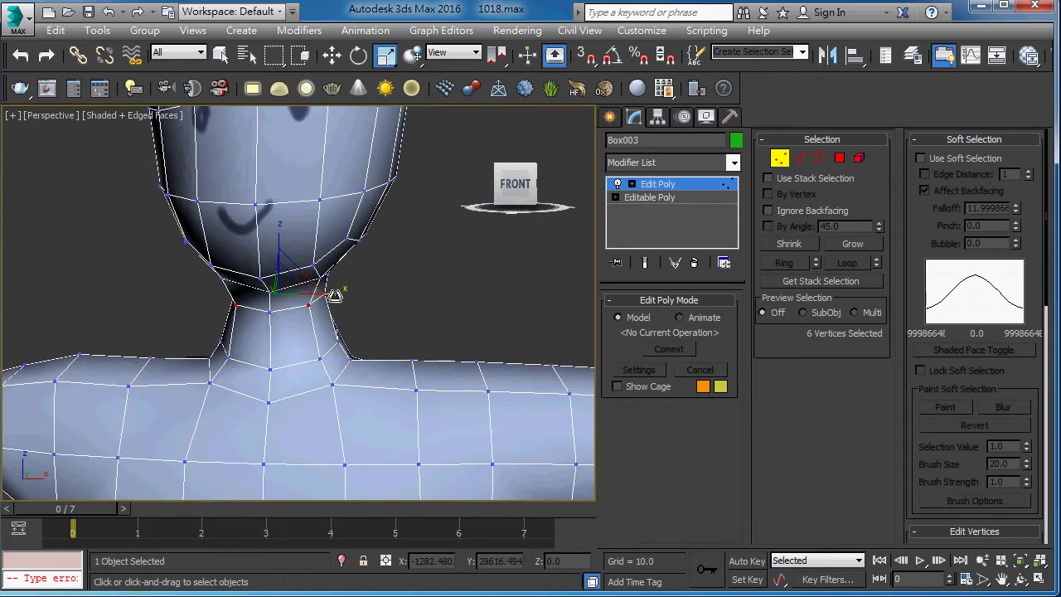
pyautogui.moveTo(334, 296); pyautogui.dragTo(344, 309)
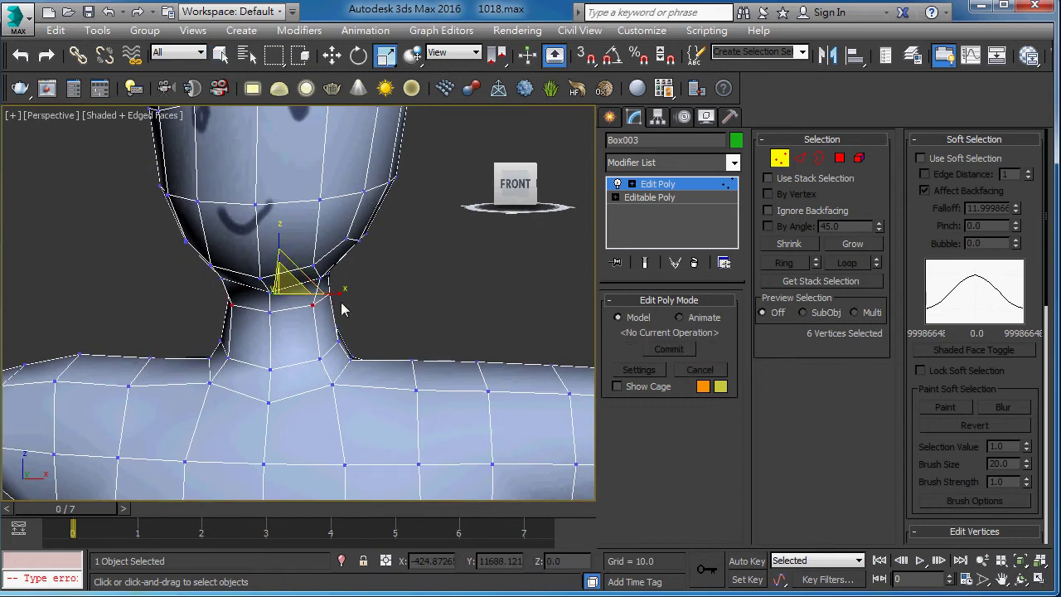
pyautogui.moveTo(344, 310)
pyautogui.keyDown('alt'); pyautogui.mouseDown(button='middle')
pyautogui.moveTo(405, 321)
pyautogui.moveTo(381, 313)
pyautogui.mouseUp(button='middle'); pyautogui.keyUp('alt')
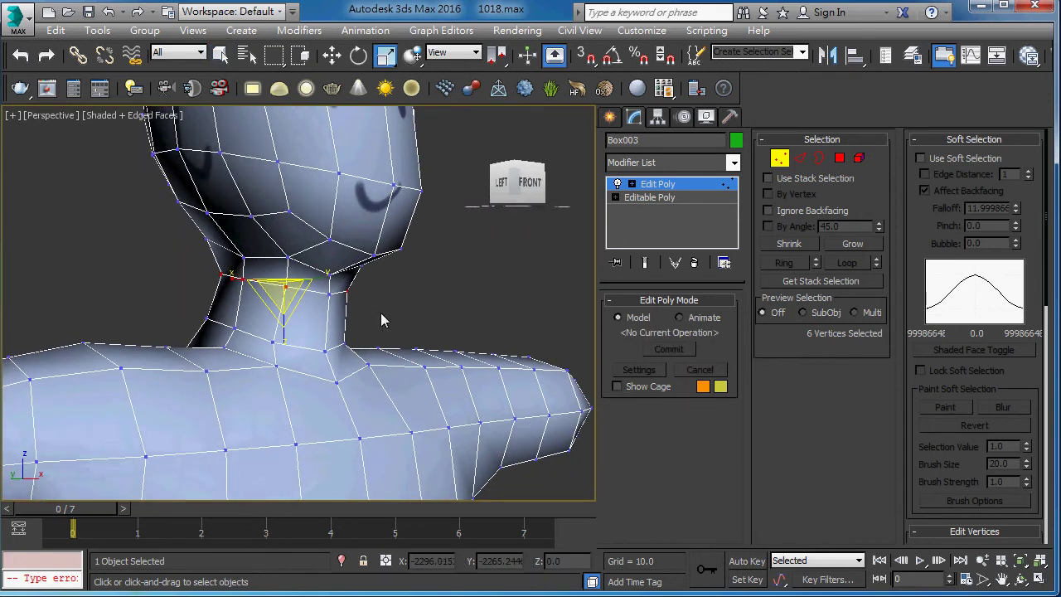
pyautogui.scroll(-5, 380, 313)
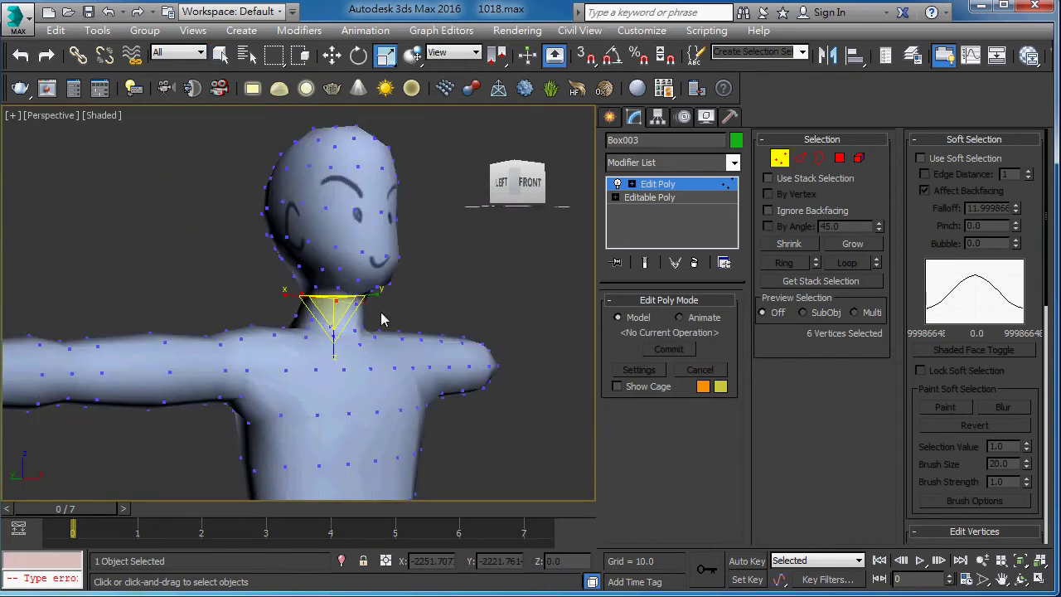
# Leave vertex level and frame the figure's front, toggling edged-face display.
pyautogui.click(694, 189)
pyautogui.scroll(3, 422, 232)
pyautogui.keyDown('alt'); pyautogui.moveTo(422, 232); pyautogui.dragTo(296, 251, button='middle'); pyautogui.keyUp('alt')
pyautogui.press('F4')
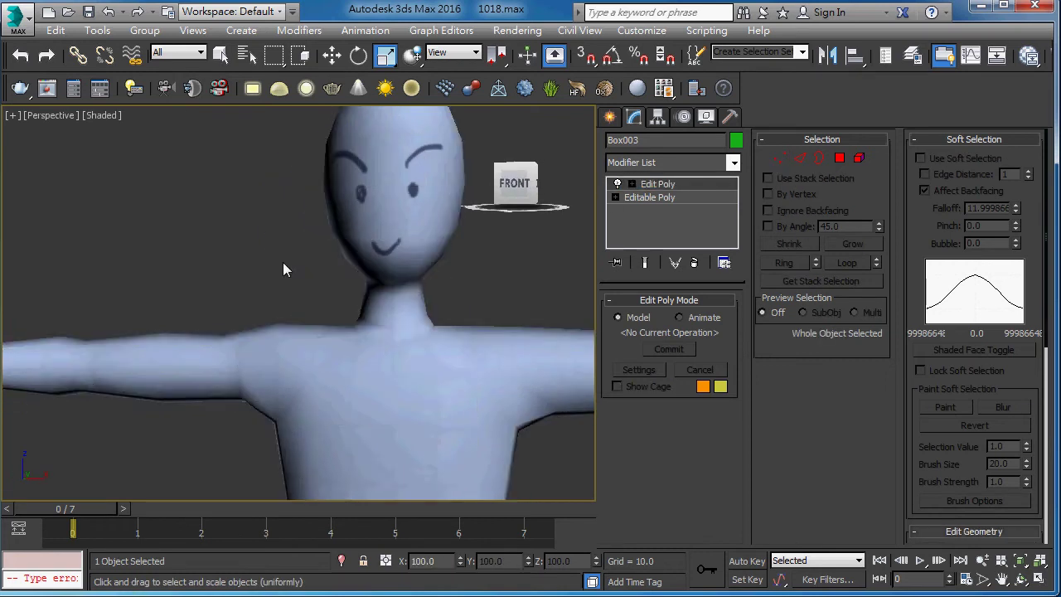
pyautogui.scroll(-5, 357, 282)
pyautogui.press('F4')
pyautogui.press('F4')
pyautogui.scroll(2, 374, 288)
pyautogui.press('F4')
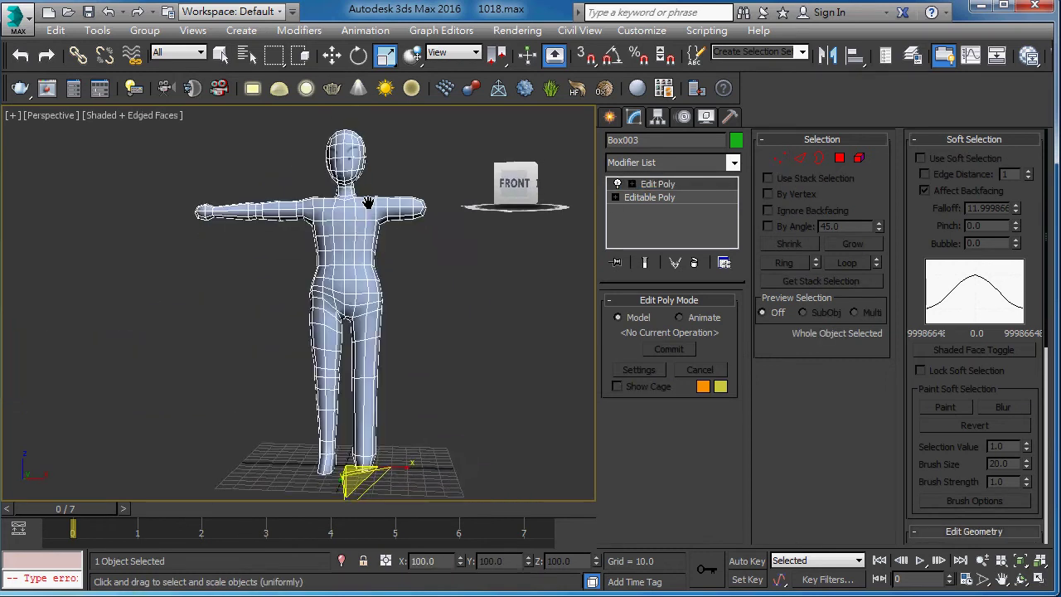
pyautogui.scroll(3, 368, 237)
pyautogui.scroll(-2, 367, 202)
# Marquee-select the waist vertex ring in wireframe and uniformly scale it down to 96%.
pyautogui.press('1')
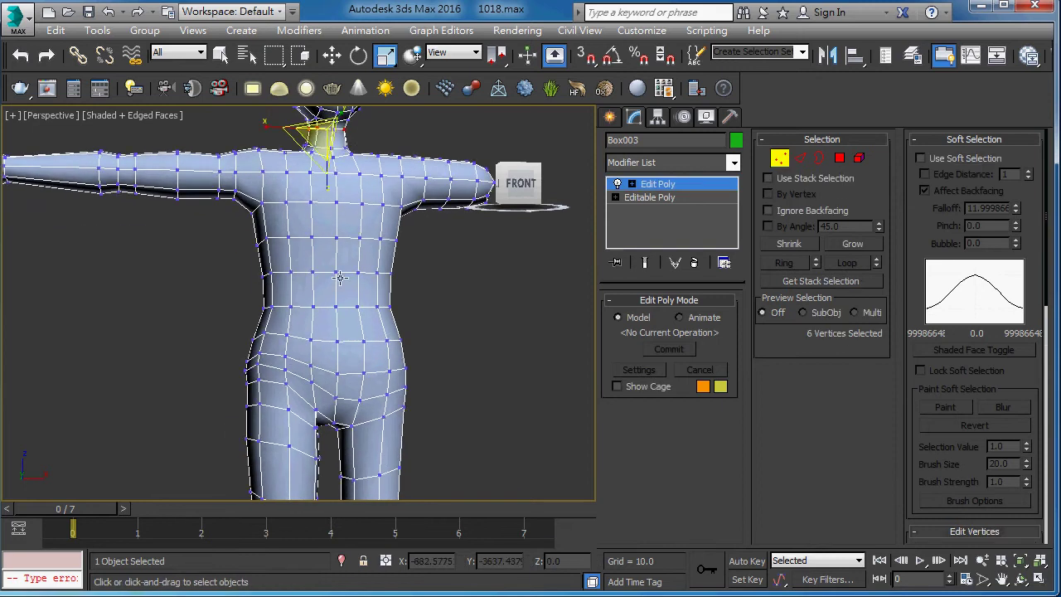
pyautogui.press('F3')
pyautogui.moveTo(245, 290); pyautogui.dragTo(429, 328)
pyautogui.press('F3')
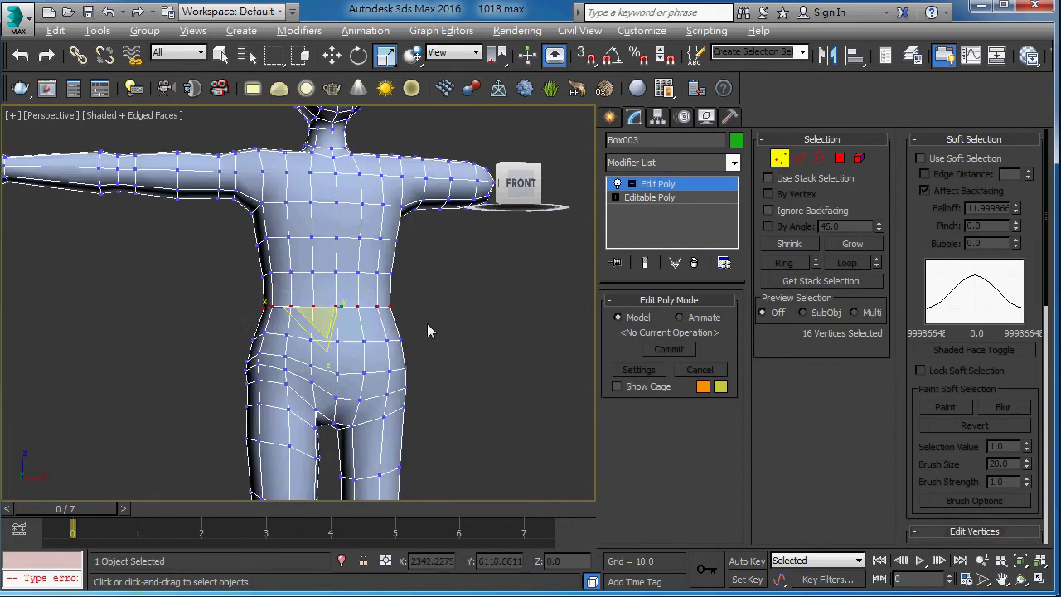
pyautogui.keyDown('alt'); pyautogui.moveTo(428, 328); pyautogui.dragTo(353, 324, button='middle'); pyautogui.keyUp('alt')
pyautogui.moveTo(308, 290); pyautogui.dragTo(315, 290)
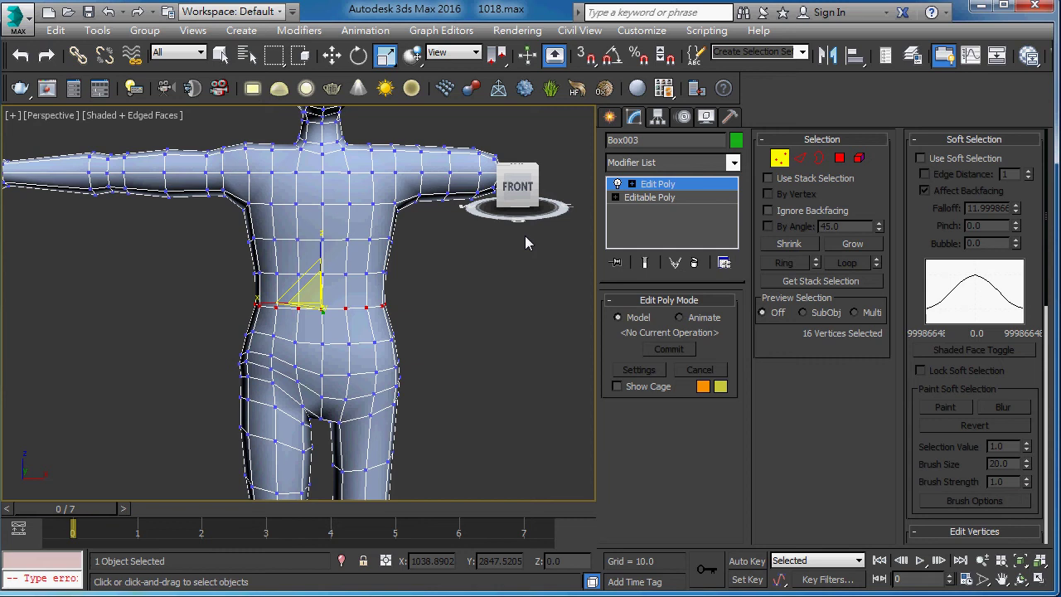
# Return Edit Poly to object level and view the slimmer torso from the front and above.
pyautogui.click(689, 186)
pyautogui.scroll(-5, 410, 362)
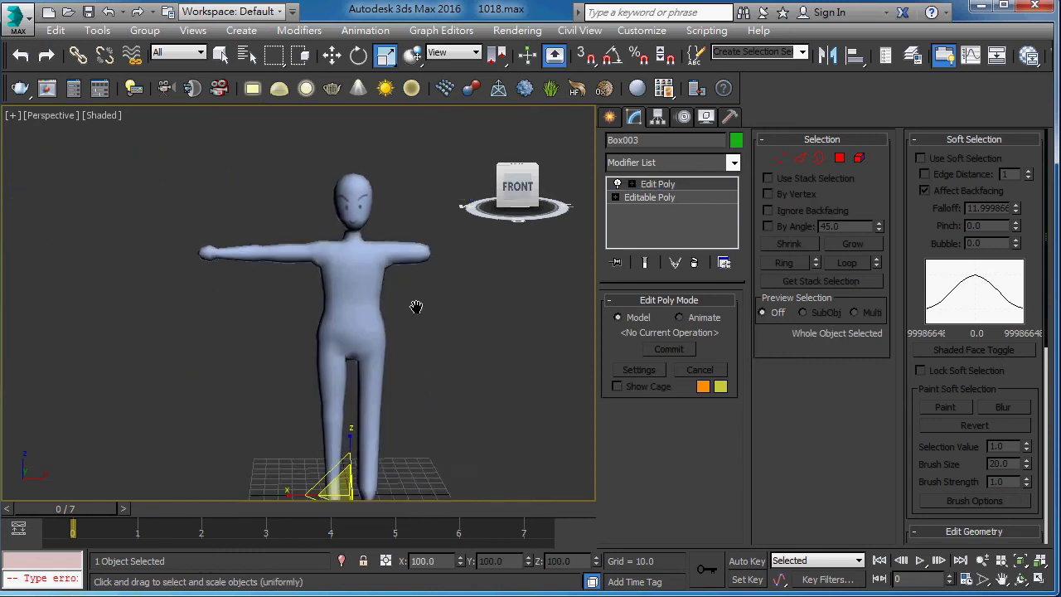
pyautogui.moveTo(334, 360)
pyautogui.mouseDown(button='middle')
pyautogui.moveTo(433, 229)
pyautogui.moveTo(351, 190)
pyautogui.mouseUp(button='middle')
pyautogui.press('F4')
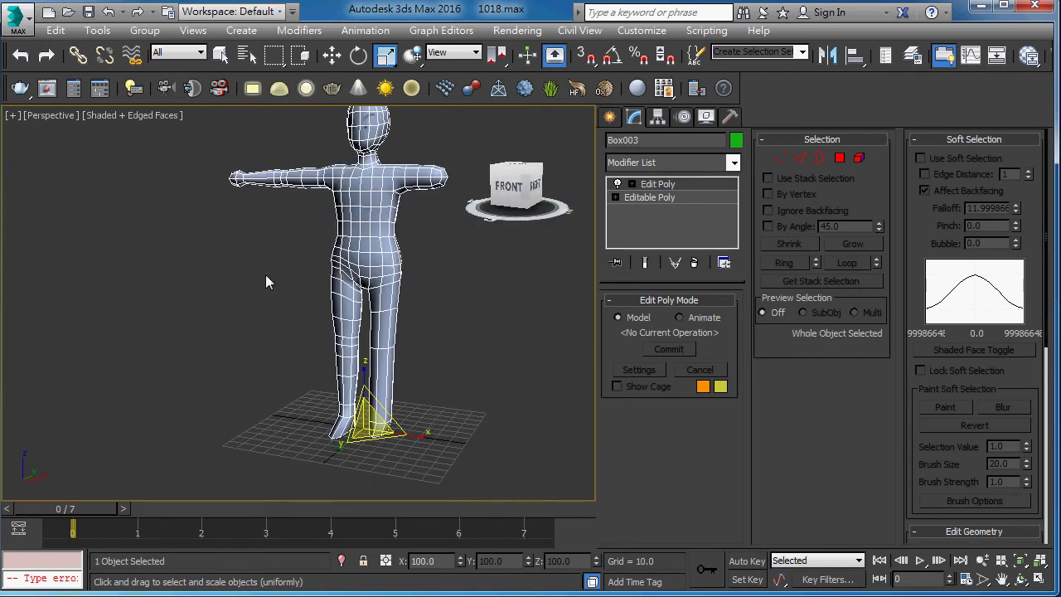
pyautogui.moveTo(340, 263)
pyautogui.keyDown('alt'); pyautogui.mouseDown(button='middle')
pyautogui.moveTo(410, 255)
pyautogui.moveTo(403, 271)
pyautogui.mouseUp(button='middle'); pyautogui.keyUp('alt')
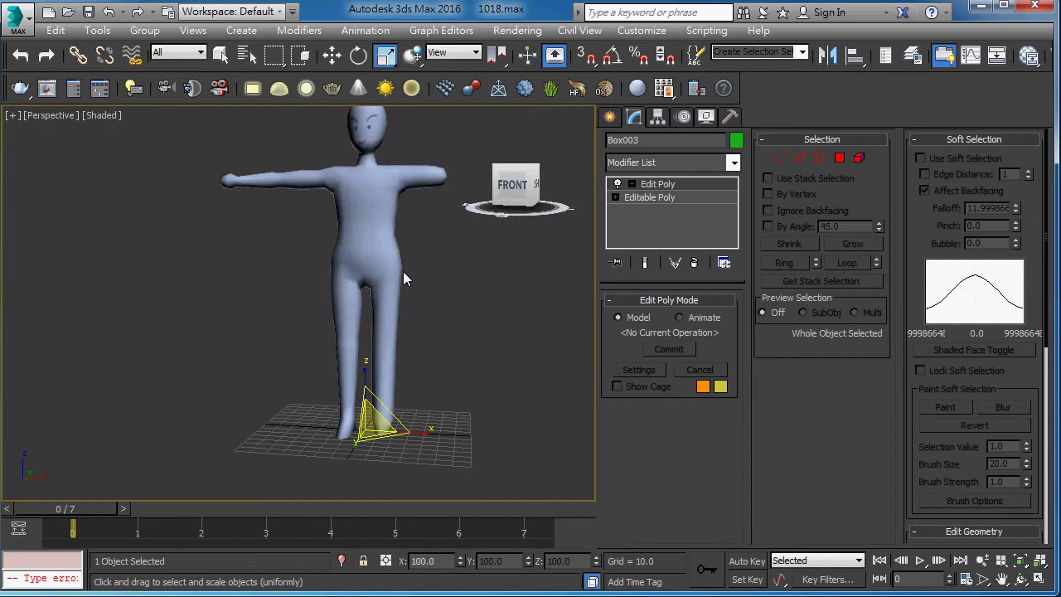
pyautogui.keyDown('alt'); pyautogui.moveTo(402, 228); pyautogui.dragTo(430, 265, button='middle'); pyautogui.keyUp('alt')
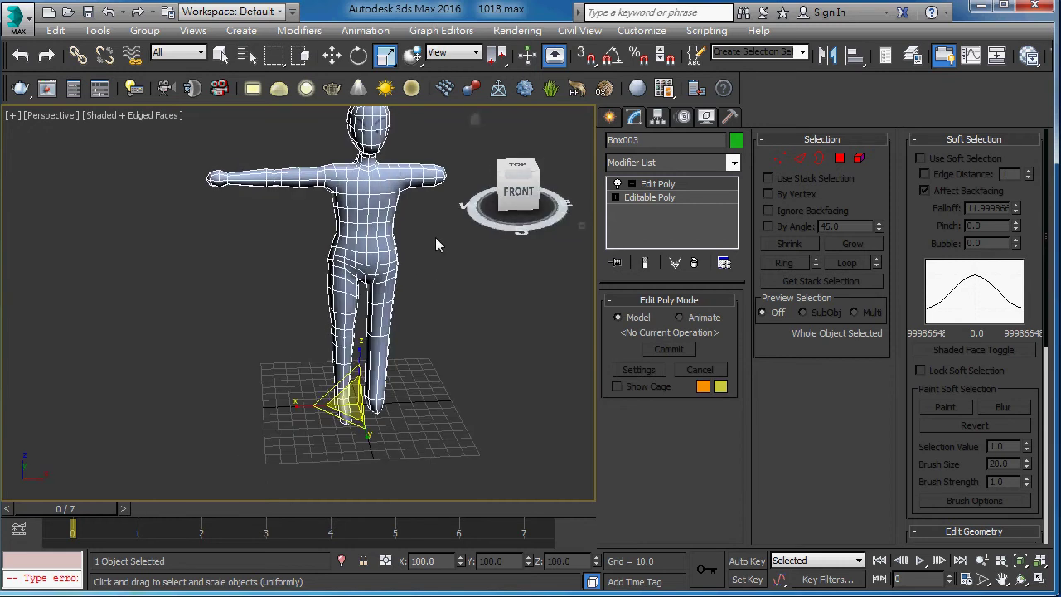
# Add a Symmetry modifier on the X axis and enable Flip.
pyautogui.click(671, 157)
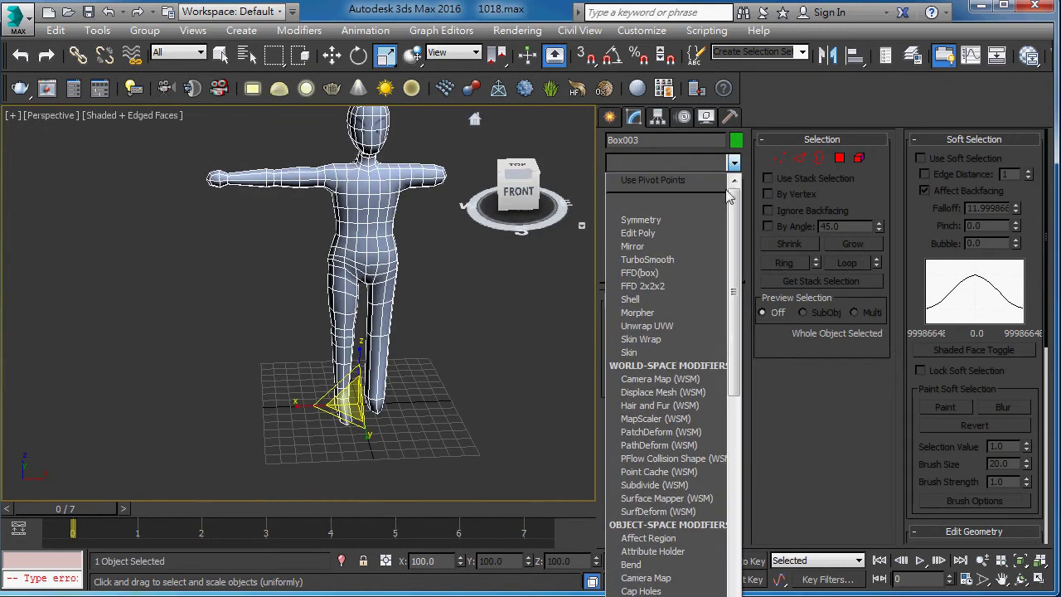
pyautogui.click(687, 219)
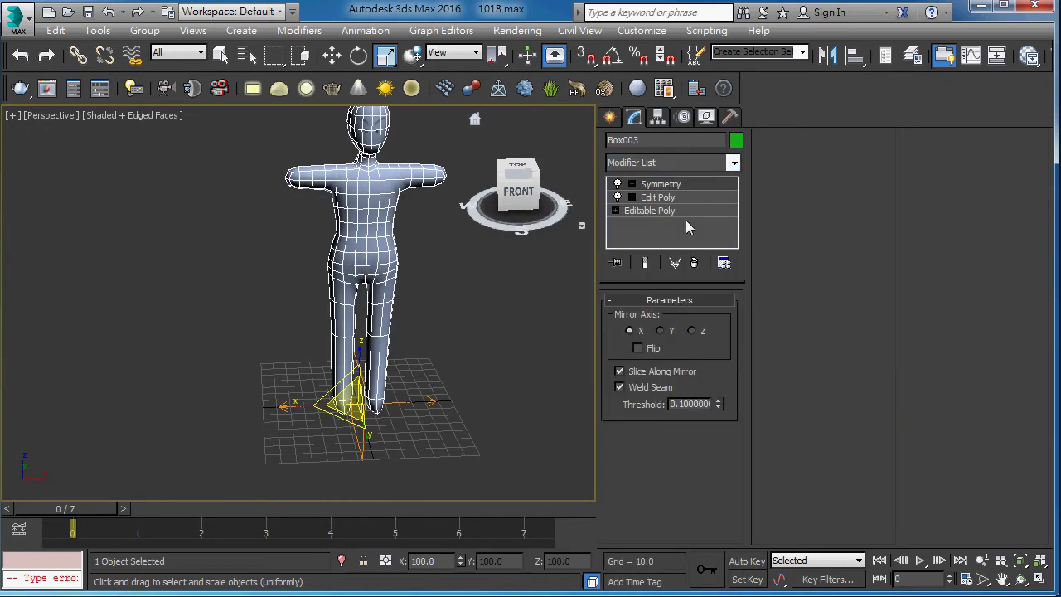
pyautogui.moveTo(458, 265)
pyautogui.keyDown('alt'); pyautogui.mouseDown(button='middle')
pyautogui.moveTo(396, 294)
pyautogui.moveTo(386, 235)
pyautogui.mouseUp(button='middle'); pyautogui.keyUp('alt')
pyautogui.press('F4')
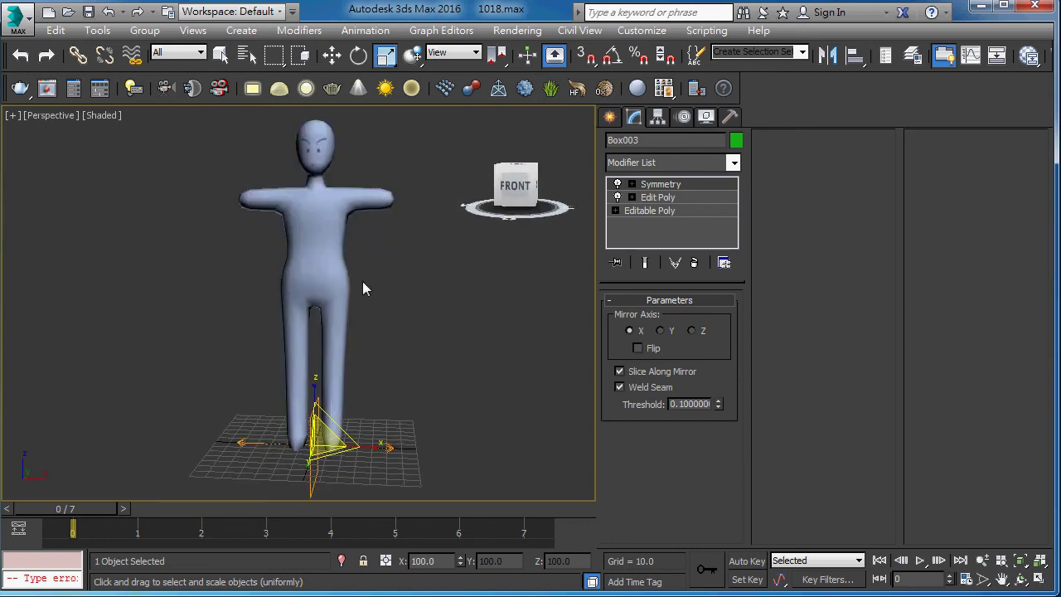
pyautogui.press('F4')
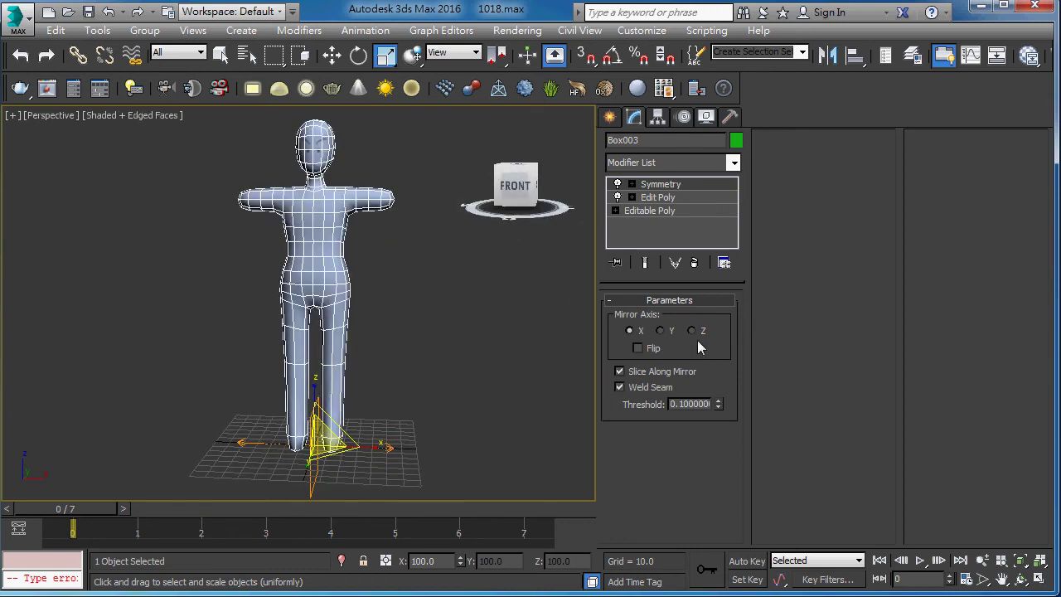
pyautogui.click(638, 348)
pyautogui.press('F4')
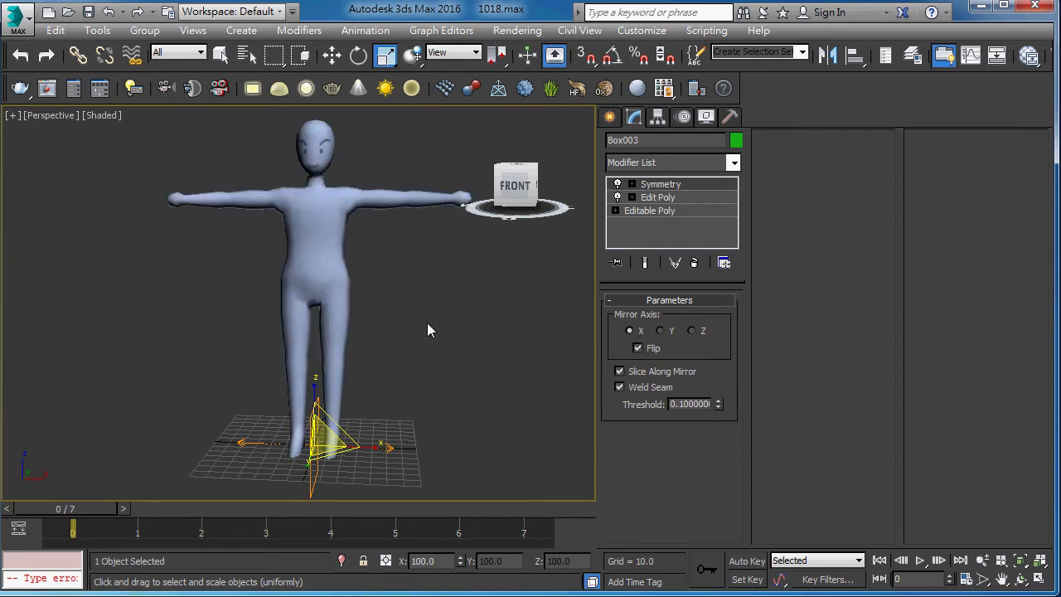
pyautogui.moveTo(427, 323)
pyautogui.keyDown('alt'); pyautogui.mouseDown(button='middle')
pyautogui.moveTo(469, 319)
pyautogui.moveTo(447, 311)
pyautogui.mouseUp(button='middle'); pyautogui.keyUp('alt')
# Inspect the mirrored legs and body from several angles.
pyautogui.press('q')
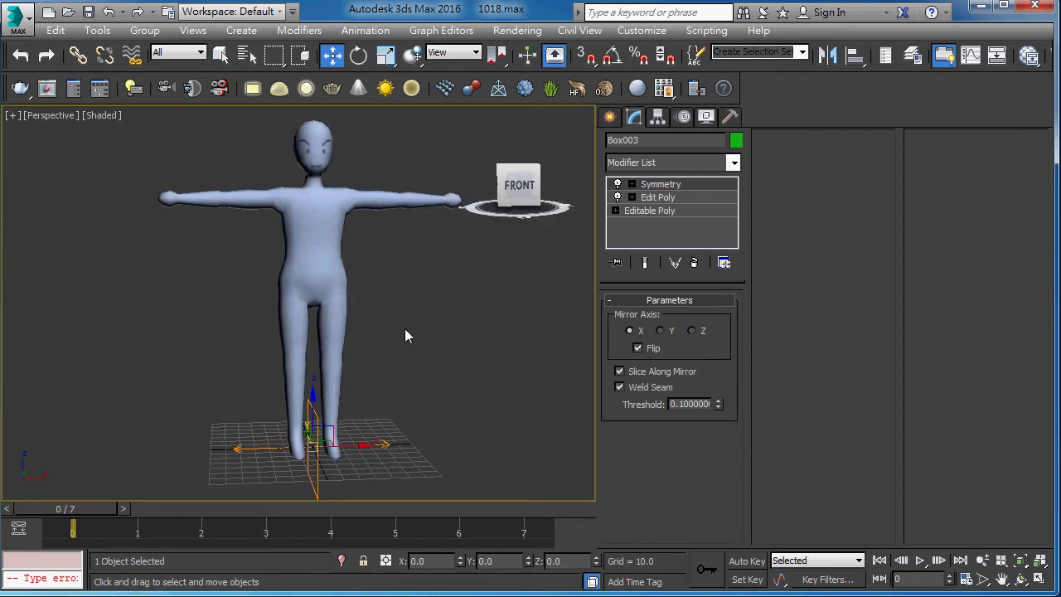
pyautogui.press('w')
pyautogui.scroll(2, 405, 328)
pyautogui.scroll(3, 389, 329)
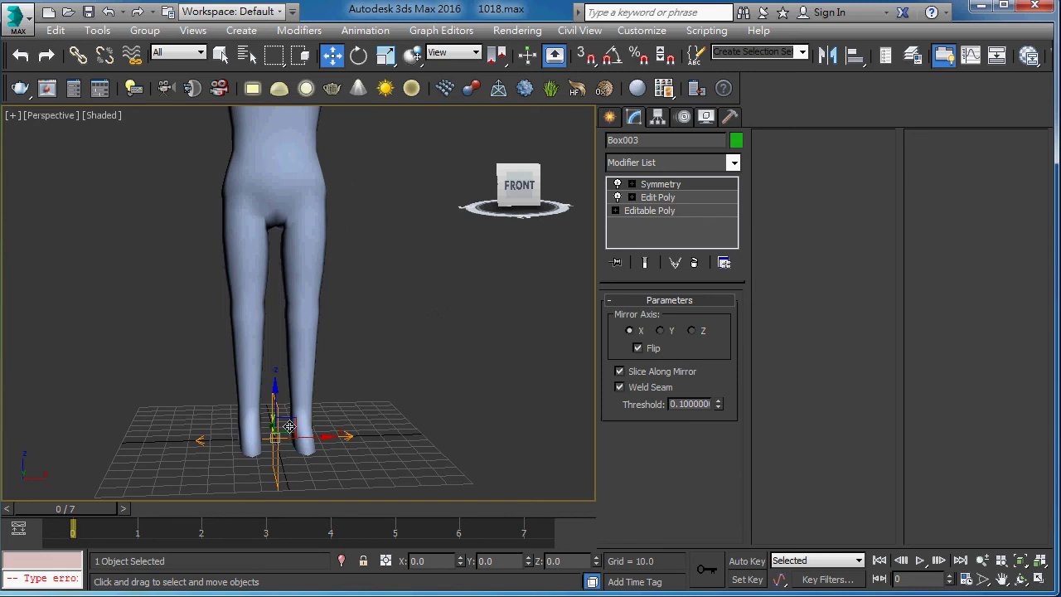
pyautogui.scroll(2, 289, 426)
pyautogui.scroll(2, 294, 428)
pyautogui.scroll(2, 306, 433)
pyautogui.moveTo(316, 436)
pyautogui.keyDown('alt'); pyautogui.mouseDown(button='middle')
pyautogui.moveTo(290, 430)
pyautogui.moveTo(284, 410)
pyautogui.mouseUp(button='middle'); pyautogui.keyUp('alt')
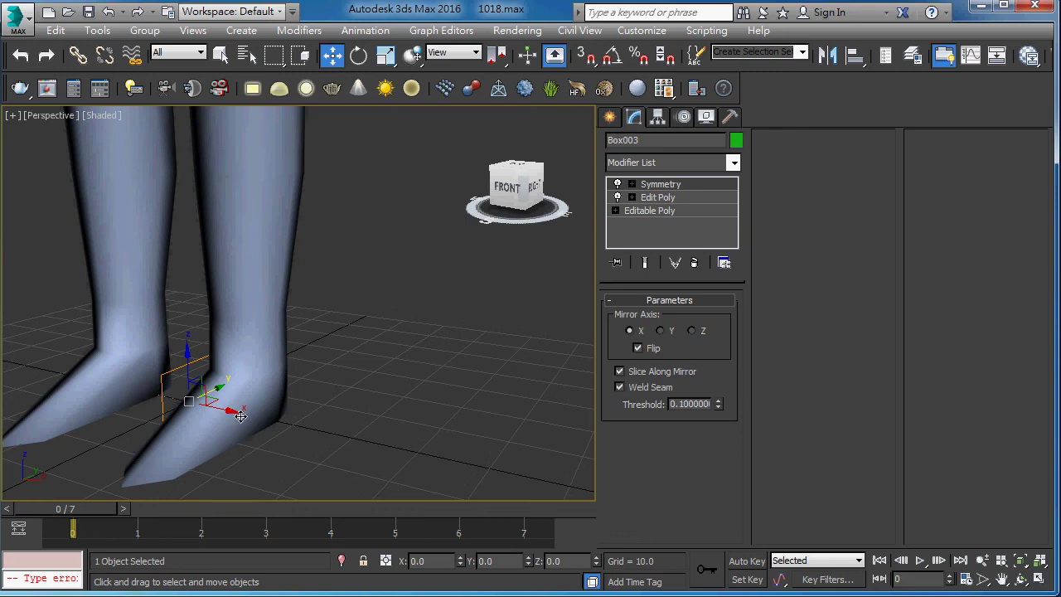
pyautogui.moveTo(255, 396)
pyautogui.keyDown('alt'); pyautogui.mouseDown(button='middle')
pyautogui.moveTo(353, 357)
pyautogui.moveTo(327, 360)
pyautogui.moveTo(523, 386)
pyautogui.moveTo(589, 368)
pyautogui.mouseUp(button='middle'); pyautogui.keyUp('alt')
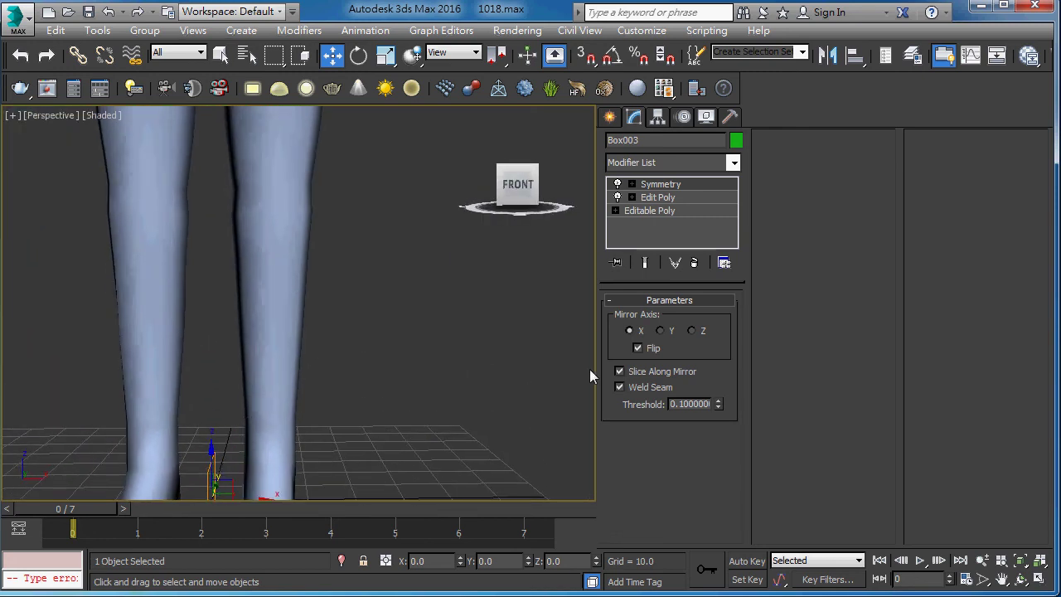
pyautogui.scroll(-3, 436, 201)
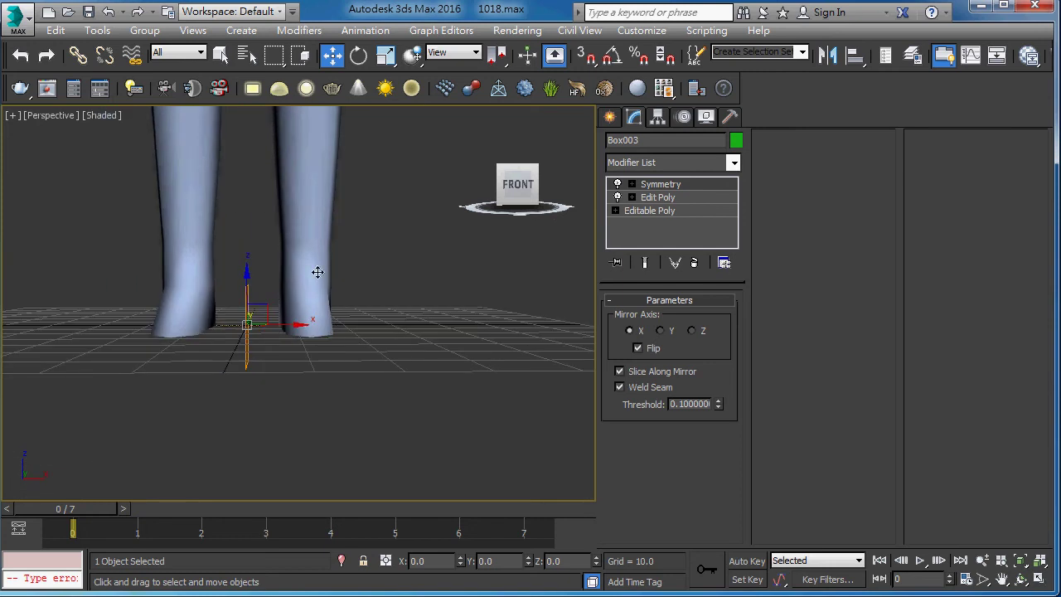
pyautogui.scroll(2, 318, 272)
pyautogui.moveTo(373, 228); pyautogui.dragTo(374, 422, button='middle')
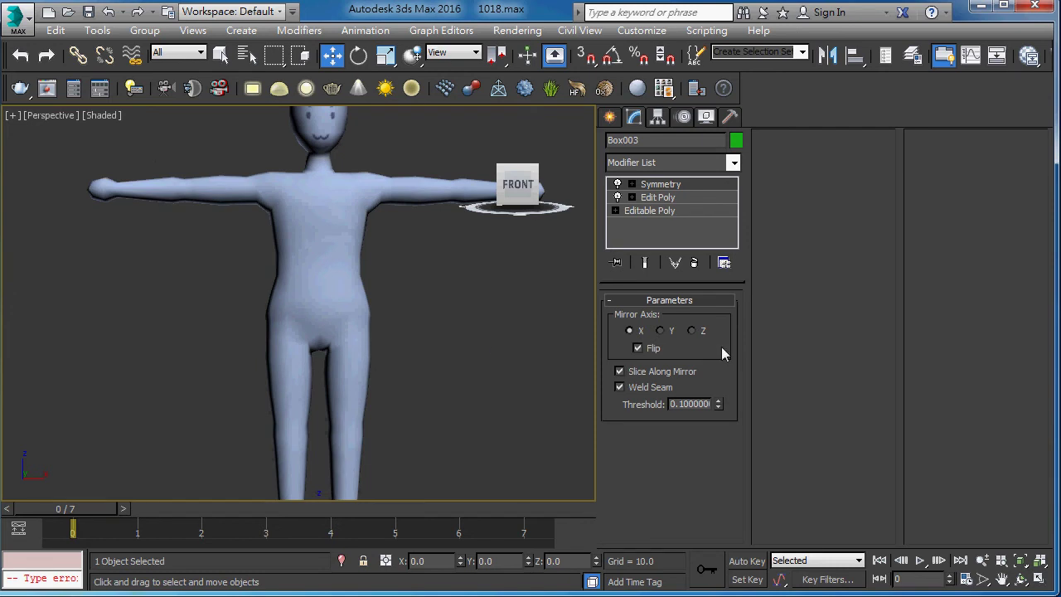
# Compare the result with Flip off, then re-enable Flip and view the figure's left front.
pyautogui.click(651, 348)
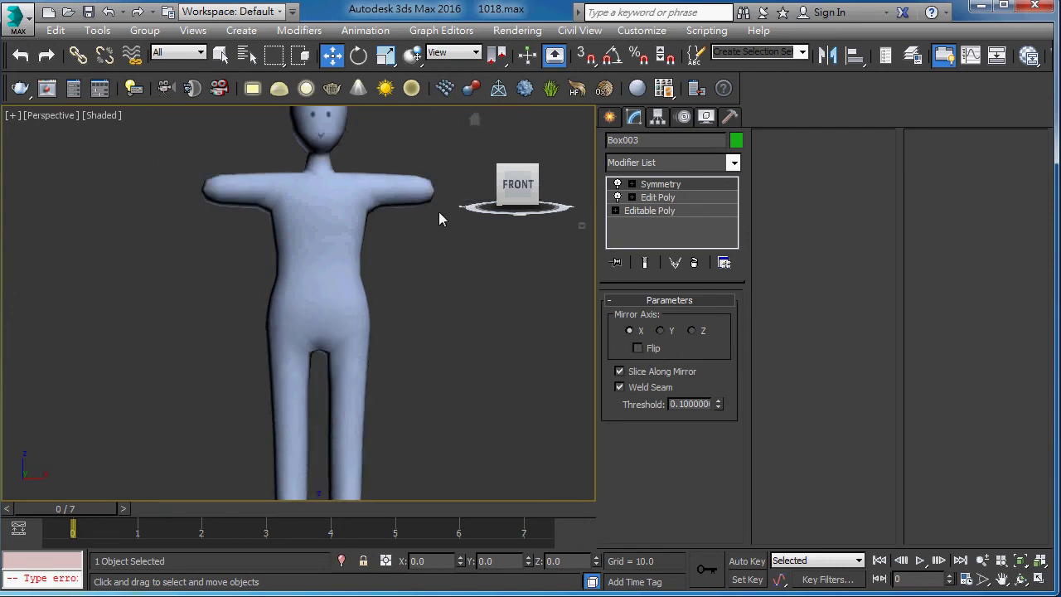
pyautogui.click(638, 348)
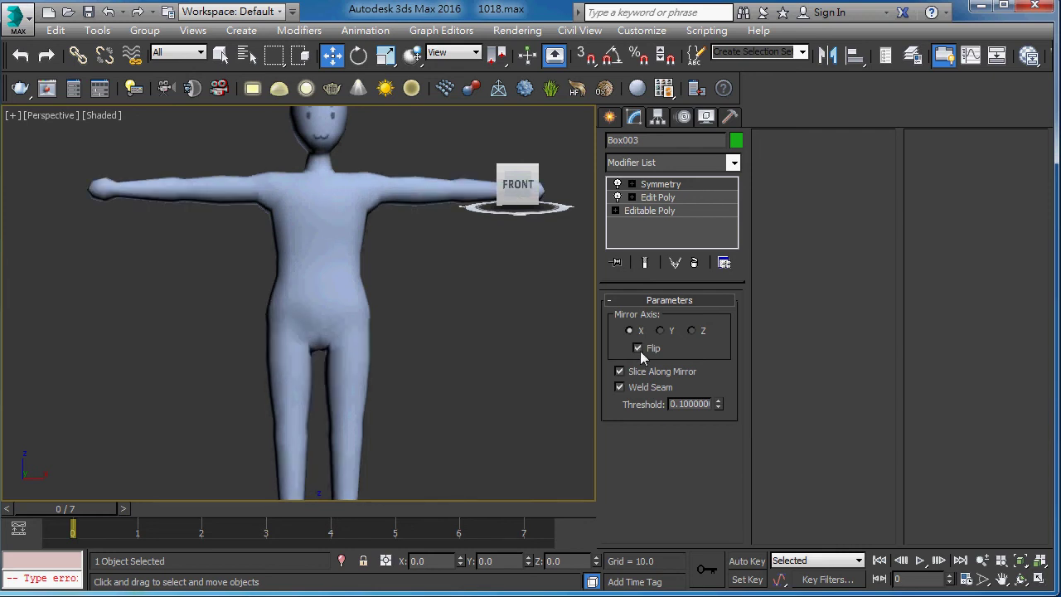
pyautogui.moveTo(368, 308)
pyautogui.keyDown('alt'); pyautogui.mouseDown(button='middle')
pyautogui.moveTo(356, 367)
pyautogui.moveTo(443, 352)
pyautogui.moveTo(392, 356)
pyautogui.moveTo(248, 282)
pyautogui.moveTo(400, 279)
pyautogui.moveTo(365, 265)
pyautogui.moveTo(342, 293)
pyautogui.moveTo(409, 196)
pyautogui.moveTo(431, 248)
pyautogui.mouseUp(button='middle'); pyautogui.keyUp('alt')
pyautogui.press('F4')
pyautogui.press('F4')
pyautogui.scroll(2, 231, 265)
pyautogui.scroll(3, 231, 266)
pyautogui.press('F4')
pyautogui.press('F4')
pyautogui.scroll(-2, 414, 268)
pyautogui.scroll(-2, 414, 268)
pyautogui.scroll(-3, 390, 356)
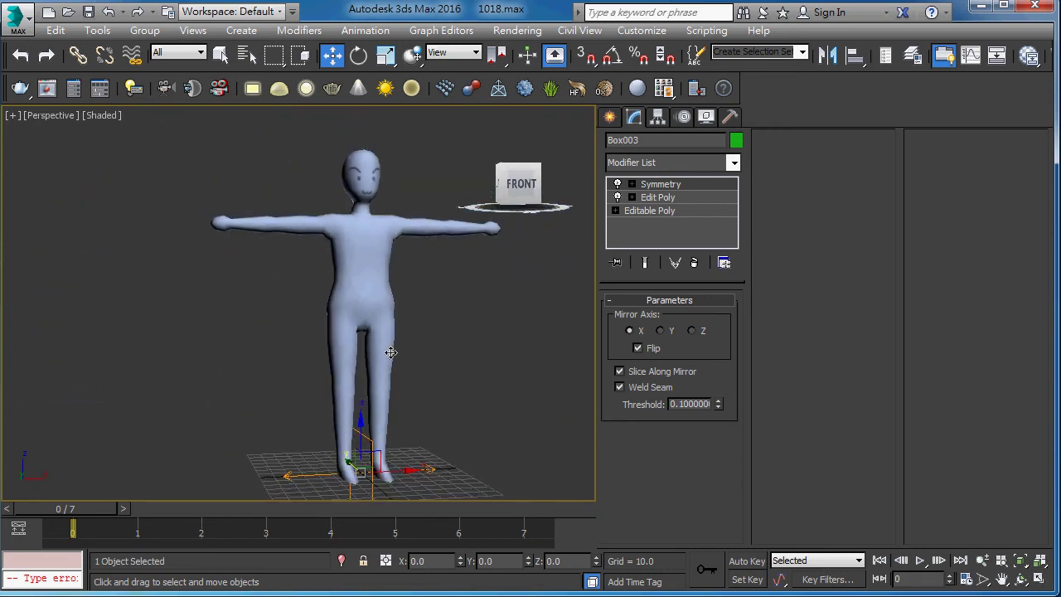
pyautogui.moveTo(389, 356)
pyautogui.keyDown('alt'); pyautogui.mouseDown(button='middle')
pyautogui.moveTo(379, 379)
pyautogui.moveTo(438, 368)
pyautogui.moveTo(375, 378)
pyautogui.mouseUp(button='middle'); pyautogui.keyUp('alt')
# Inspect the mirrored figure from the right, then select the Edit Poly layer beneath Symmetry.
pyautogui.press('F4')
pyautogui.scroll(3, 374, 378)
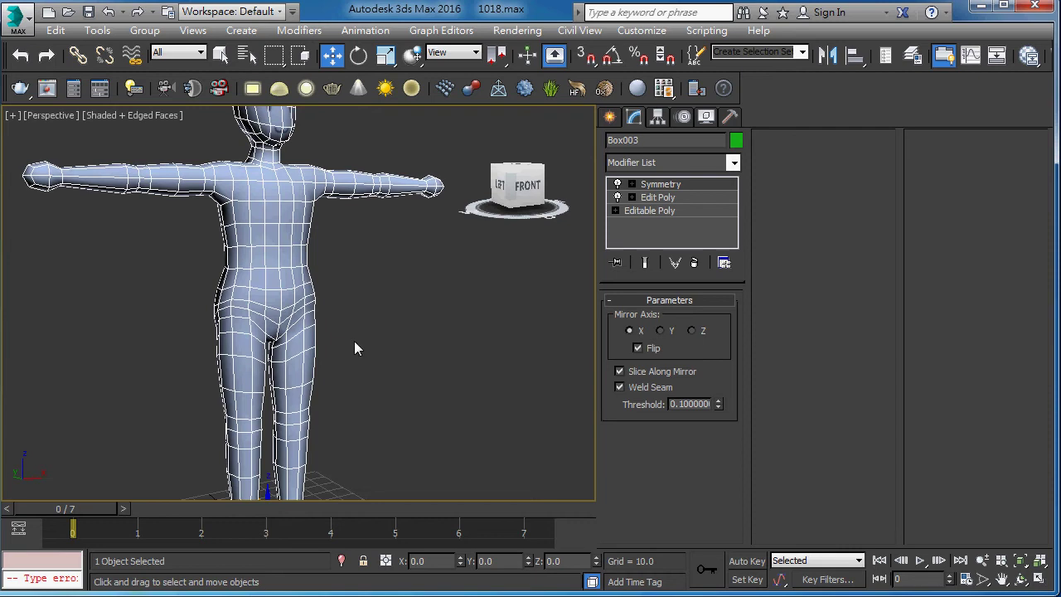
pyautogui.scroll(-1, 335, 295)
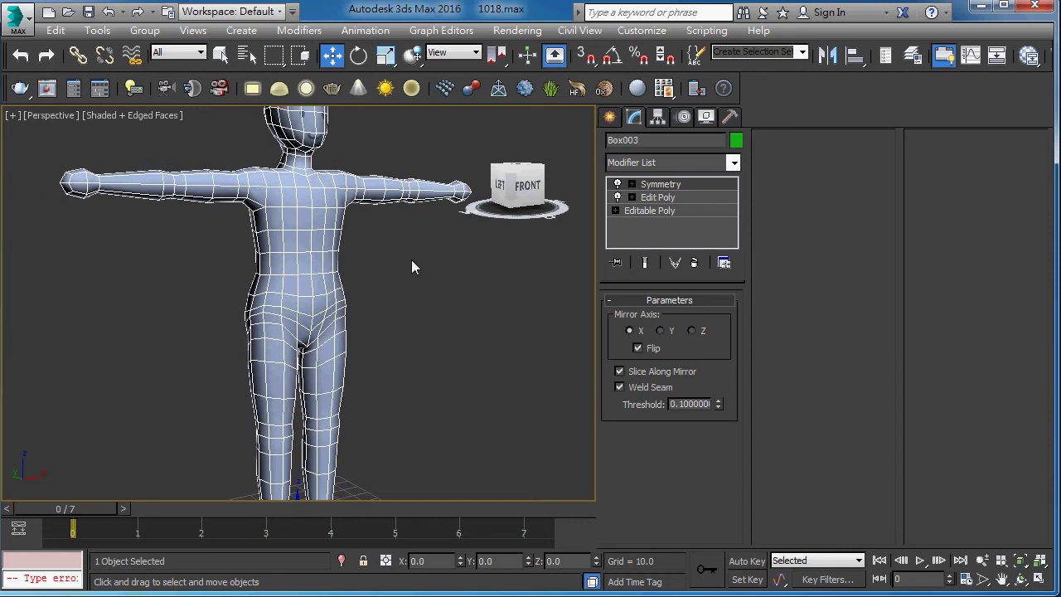
pyautogui.moveTo(517, 187)
pyautogui.moveTo(440, 252)
pyautogui.keyDown('alt'); pyautogui.mouseDown(button='middle')
pyautogui.moveTo(382, 286)
pyautogui.moveTo(251, 257)
pyautogui.moveTo(259, 245)
pyautogui.moveTo(214, 243)
pyautogui.moveTo(426, 232)
pyautogui.moveTo(322, 311)
pyautogui.moveTo(445, 291)
pyautogui.mouseUp(button='middle'); pyautogui.keyUp('alt')
pyautogui.scroll(4, 592, 247)
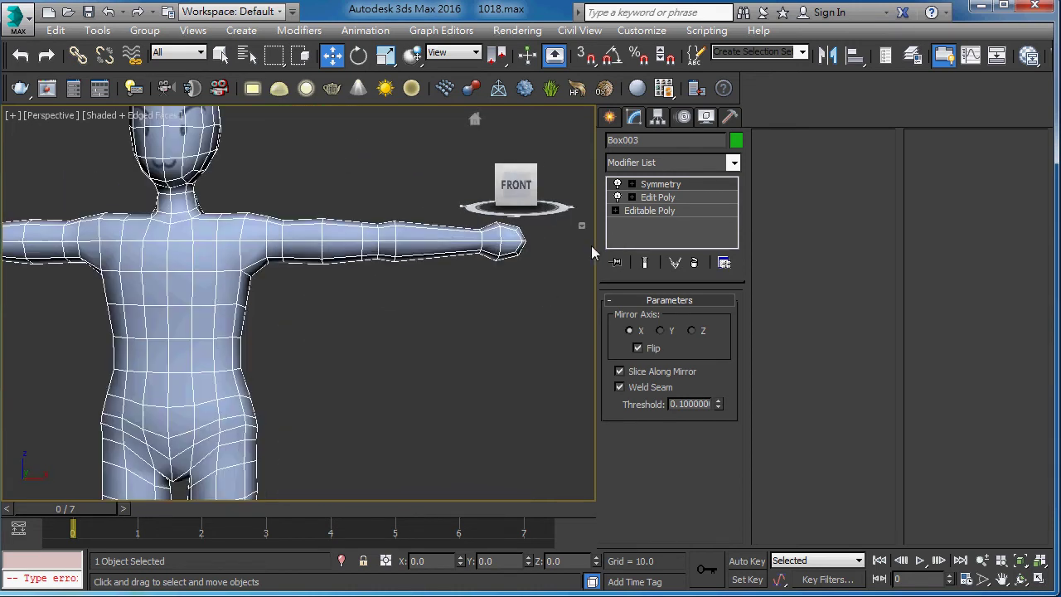
pyautogui.click(653, 196)
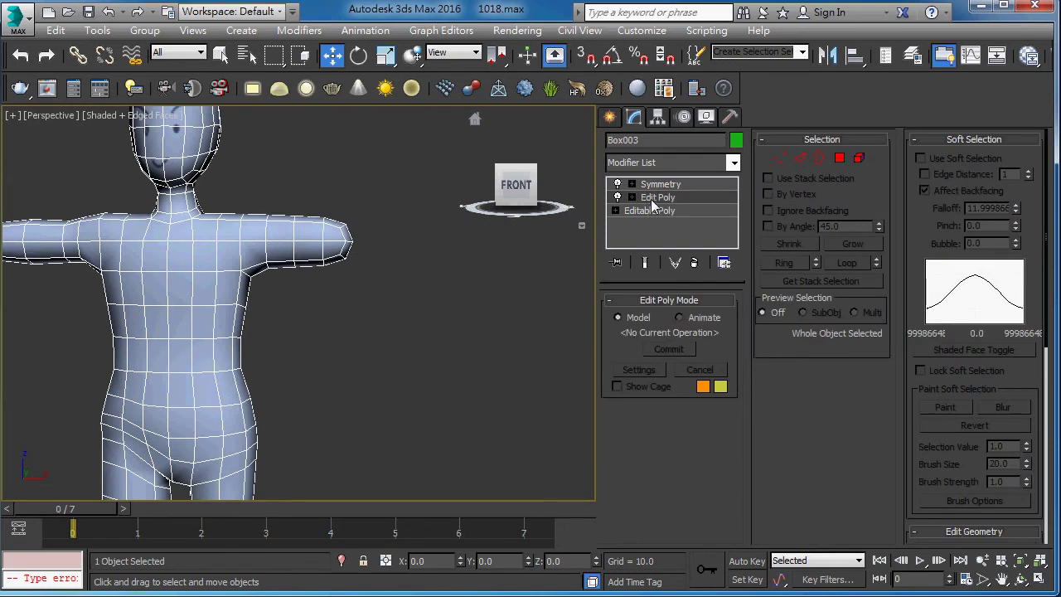
# Add a second Edit Poly modifier to Box003's stack.
pyautogui.click(672, 155)
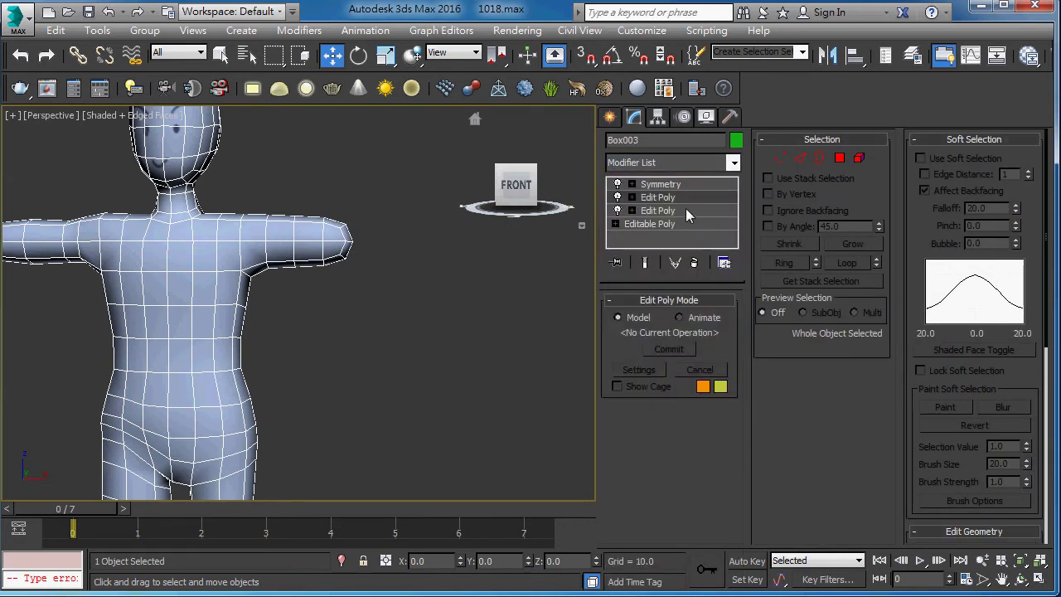
pyautogui.click(676, 163)
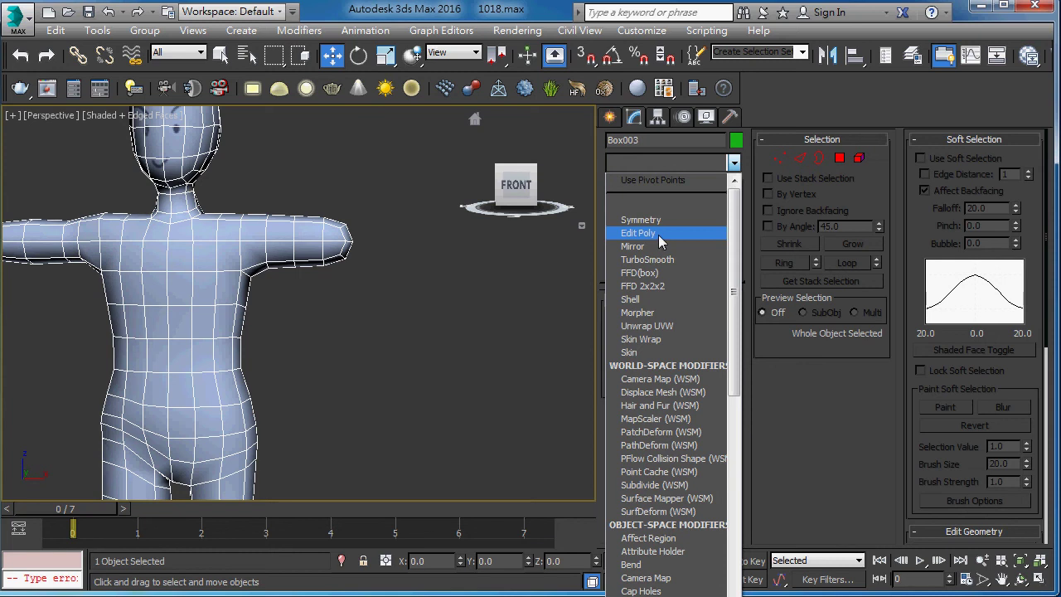
pyautogui.click(638, 233)
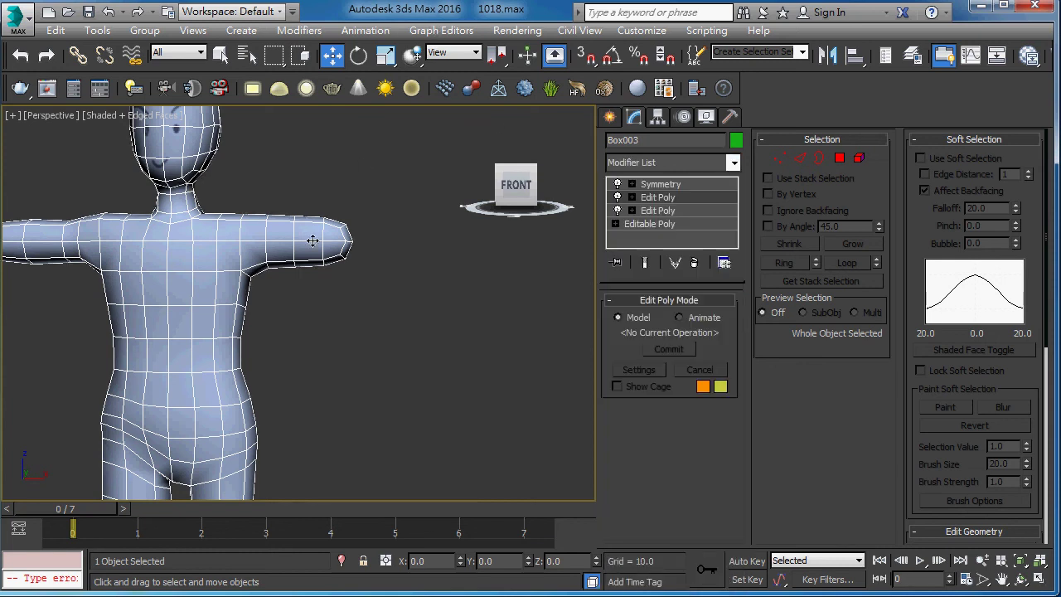
pyautogui.moveTo(313, 240); pyautogui.dragTo(410, 335, button='middle')
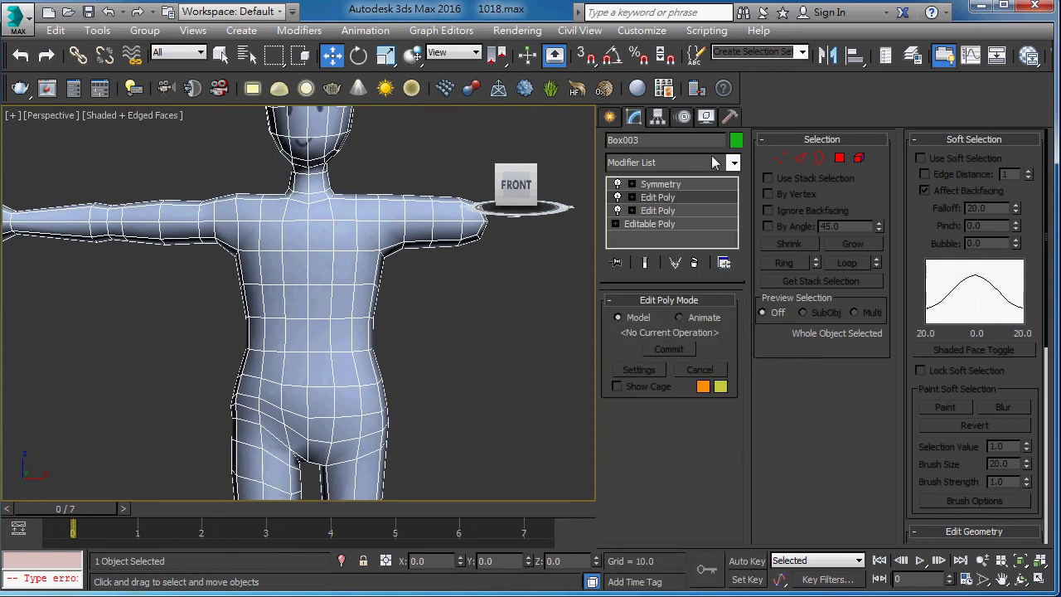
# Turn on Show End Result to see both arms, and select Symmetry to view its parameters.
pyautogui.click(715, 163)
pyautogui.moveTo(734, 226); pyautogui.dragTo(739, 375)
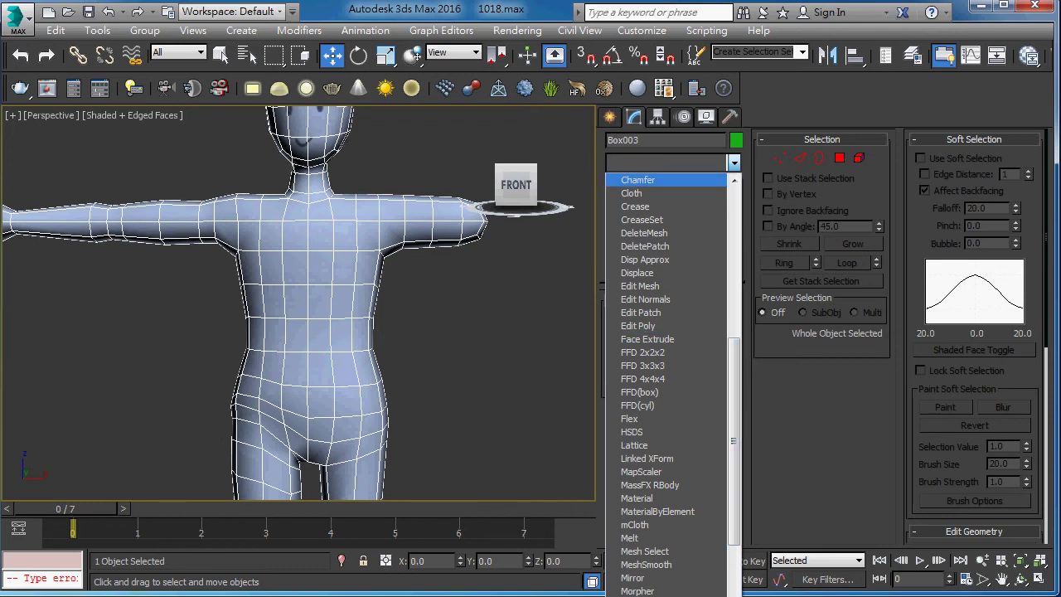
pyautogui.click(654, 414)
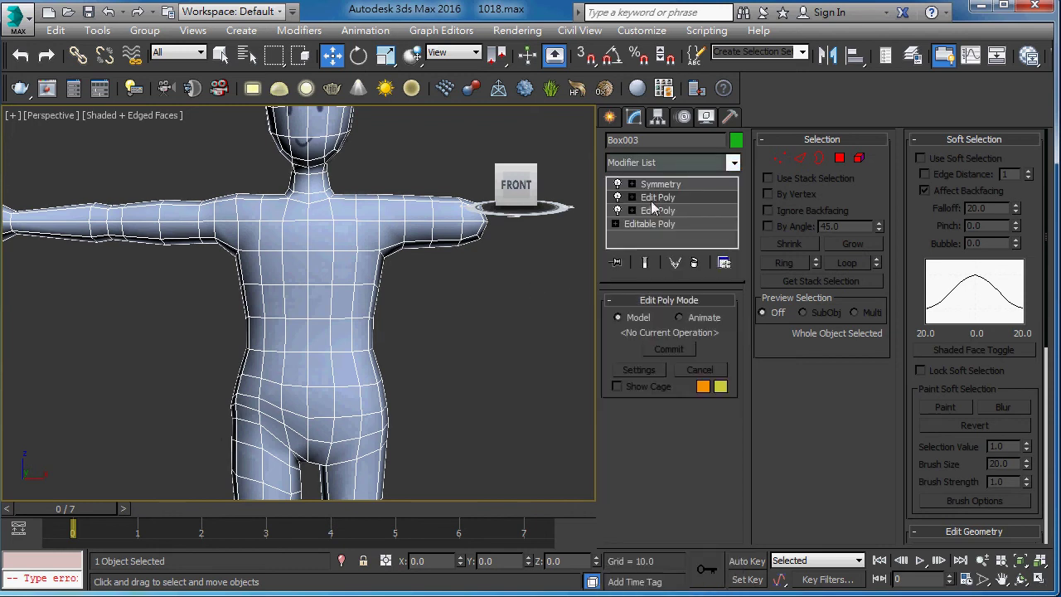
pyautogui.scroll(-2, 438, 313)
pyautogui.scroll(3, 438, 313)
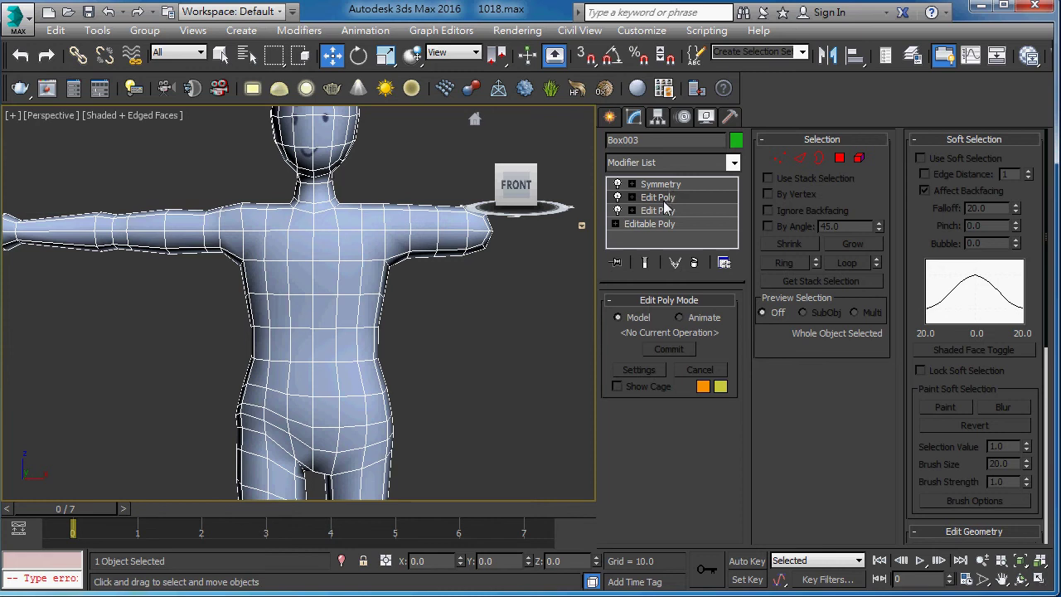
pyautogui.scroll(-4, 454, 290)
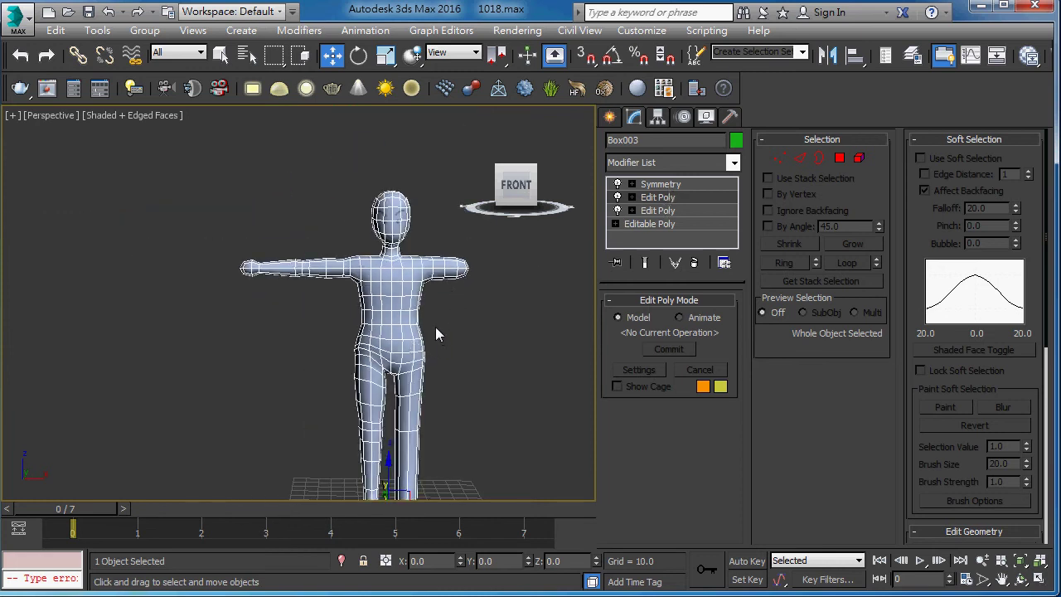
pyautogui.scroll(1, 438, 317)
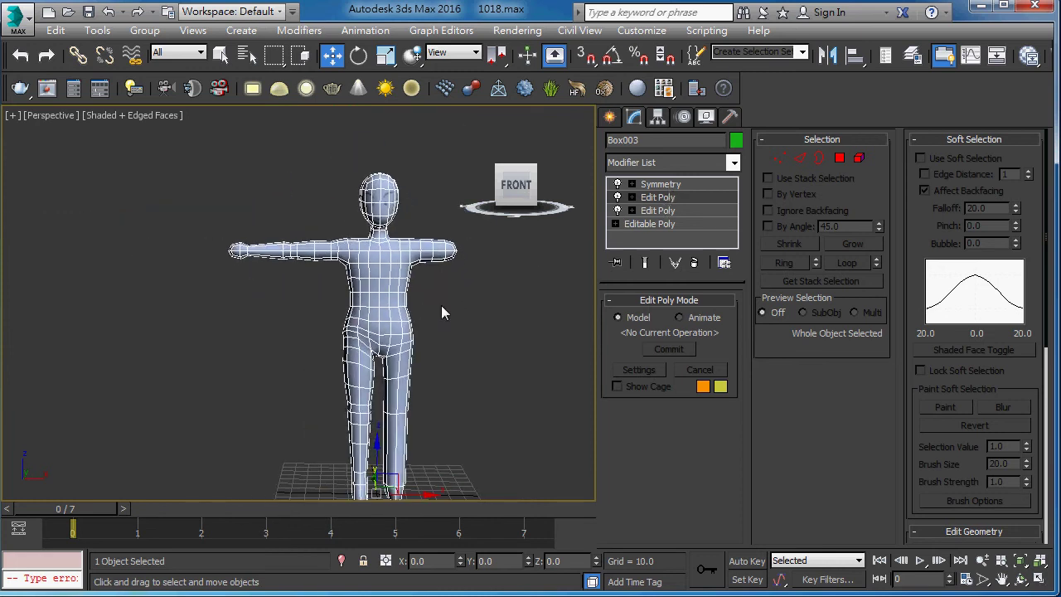
pyautogui.click(647, 263)
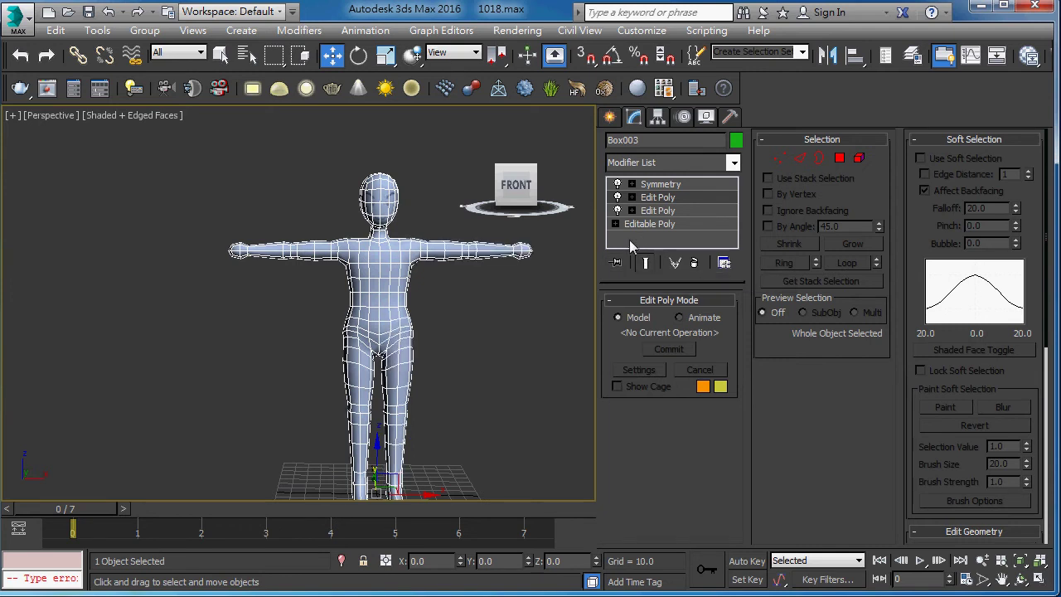
pyautogui.click(669, 187)
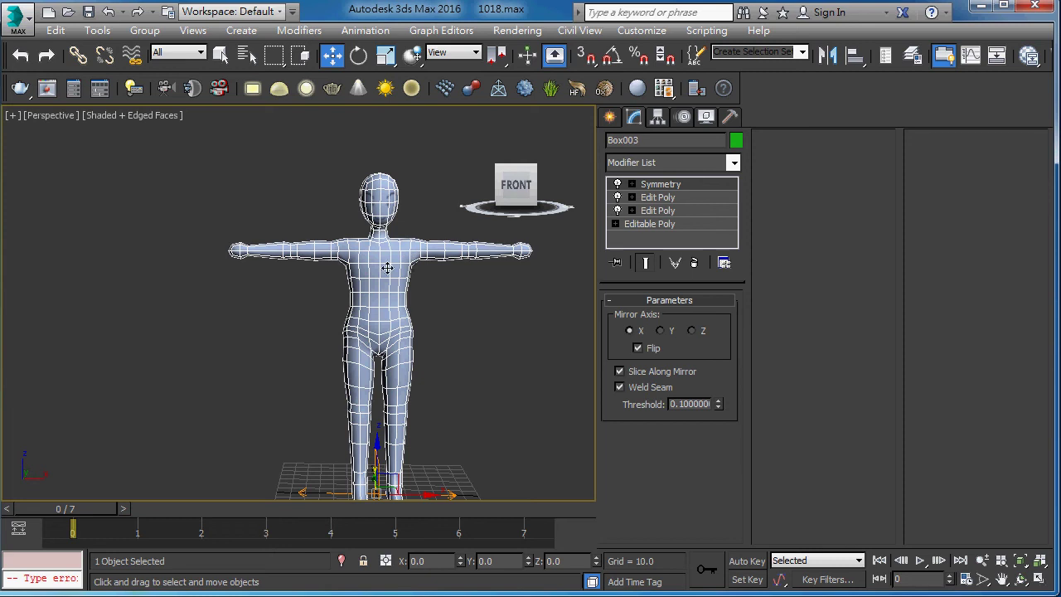
# Make the lower Edit Poly current and toggle Show End Result to compare the mirrored half.
pyautogui.scroll(1, 373, 282)
pyautogui.scroll(2, 352, 275)
pyautogui.scroll(3, 346, 272)
pyautogui.scroll(-2, 348, 264)
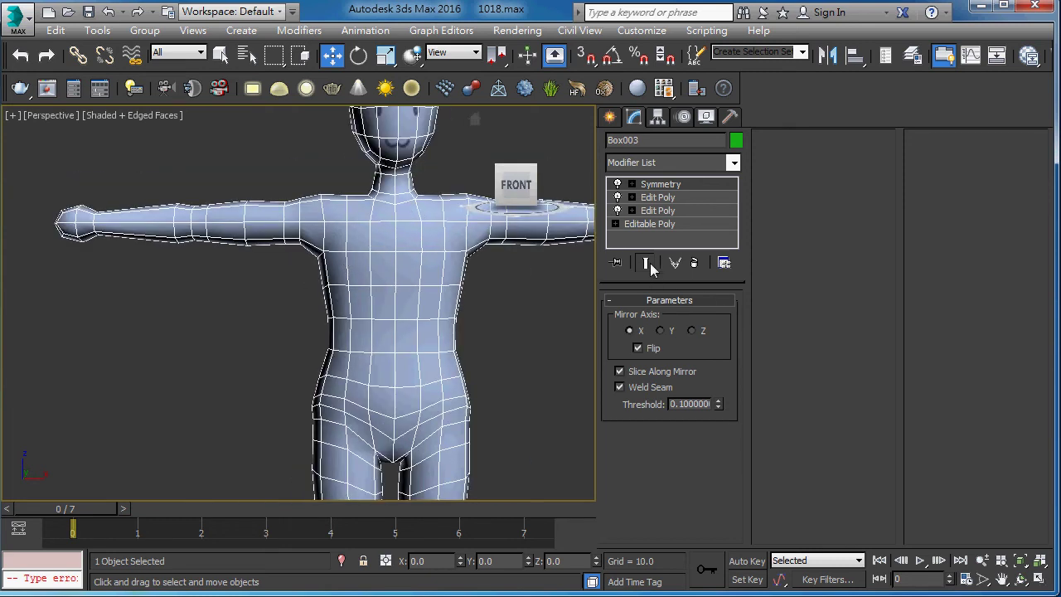
pyautogui.scroll(-2, 344, 303)
pyautogui.scroll(-2, 278, 313)
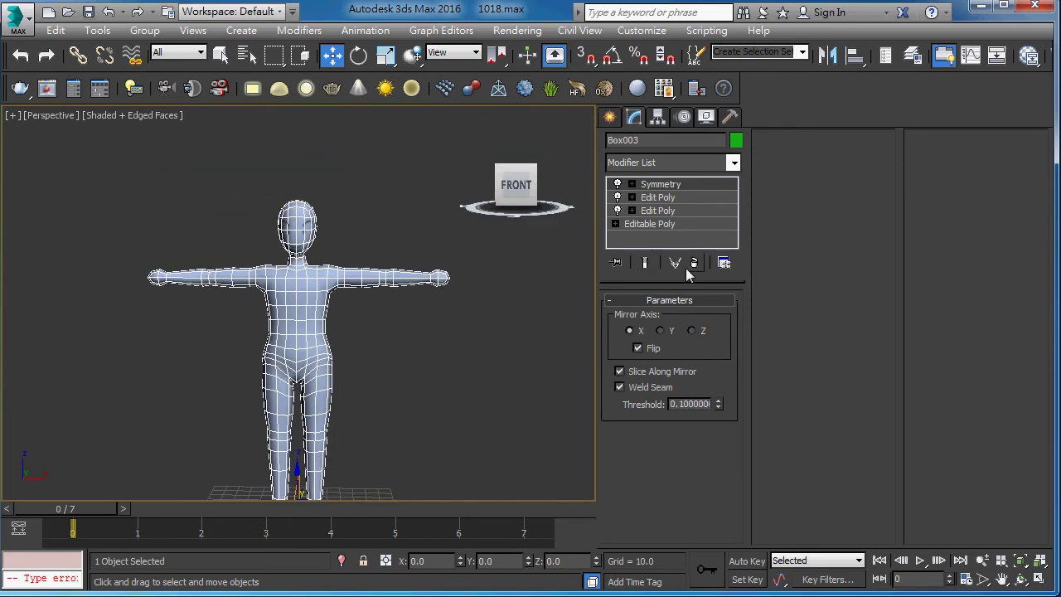
pyautogui.click(669, 212)
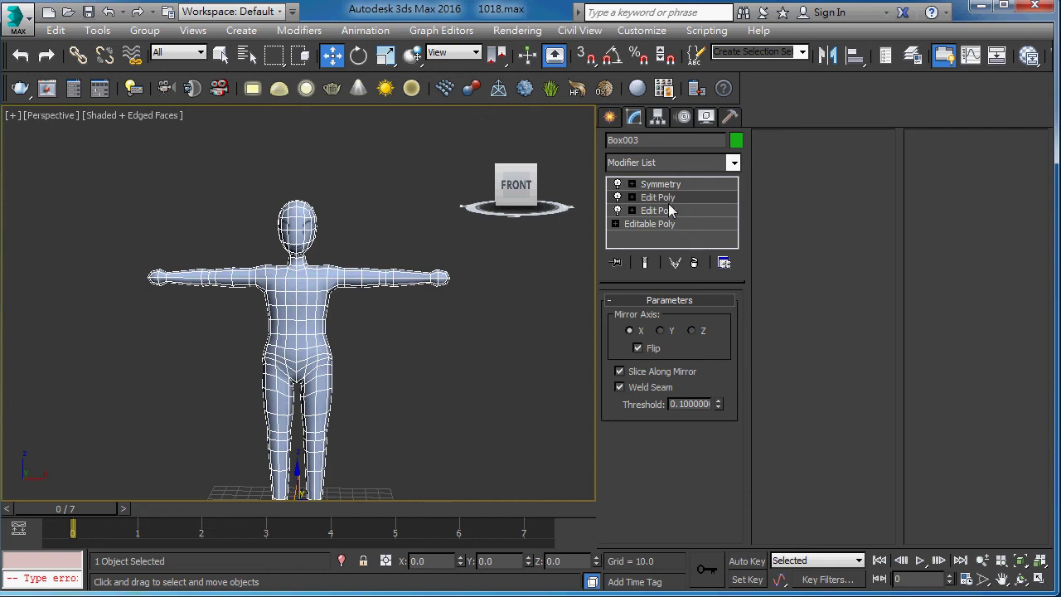
pyautogui.click(648, 264)
pyautogui.click(651, 264)
pyautogui.click(651, 263)
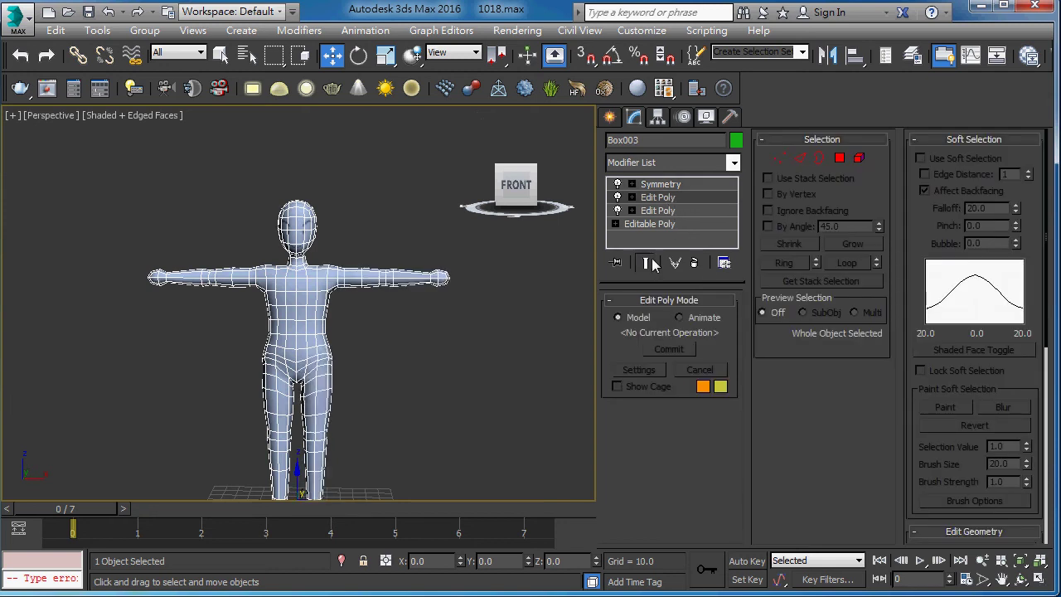
pyautogui.click(652, 263)
pyautogui.click(653, 264)
# Turn off the Symmetry modifier's light bulb to disable the mirroring.
pyautogui.scroll(5, 320, 305)
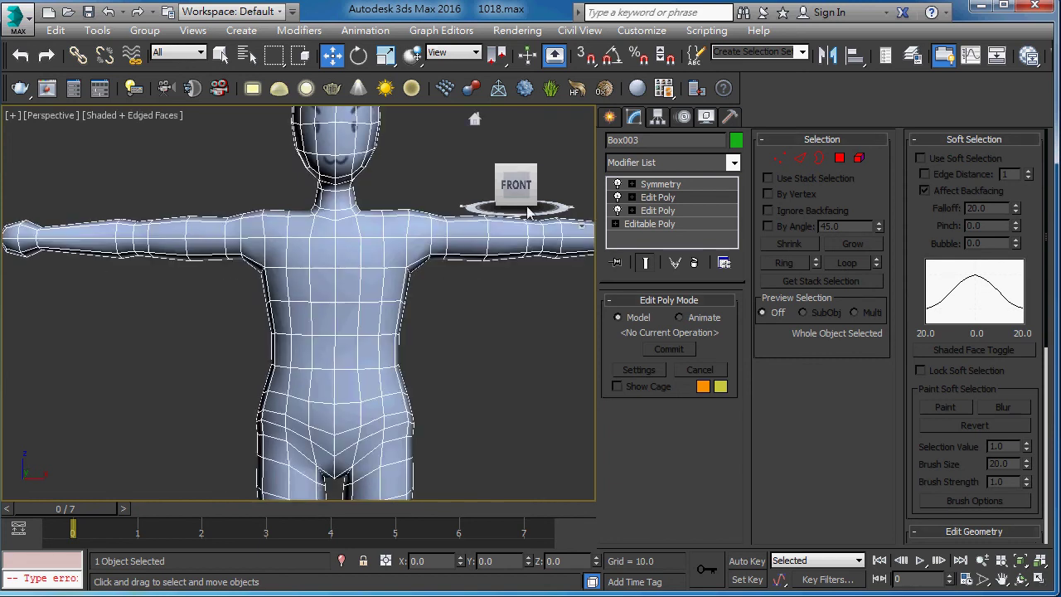
pyautogui.click(617, 184)
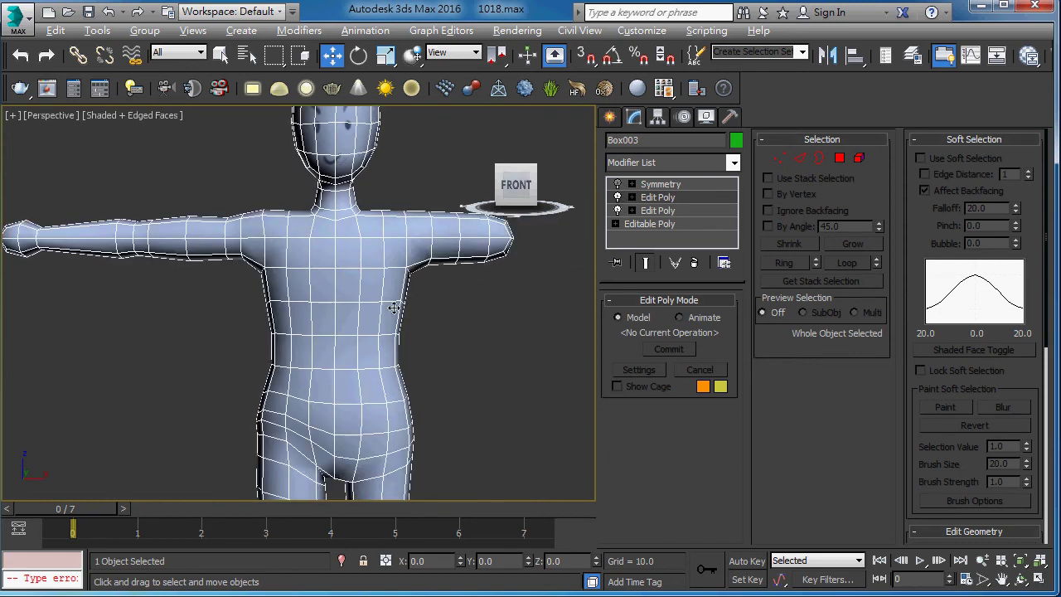
pyautogui.keyDown('alt'); pyautogui.moveTo(414, 299); pyautogui.dragTo(477, 298, button='middle'); pyautogui.keyUp('alt')
# Enter edge level on the upper Edit Poly and pick an edge near the armpit.
pyautogui.click(797, 159)
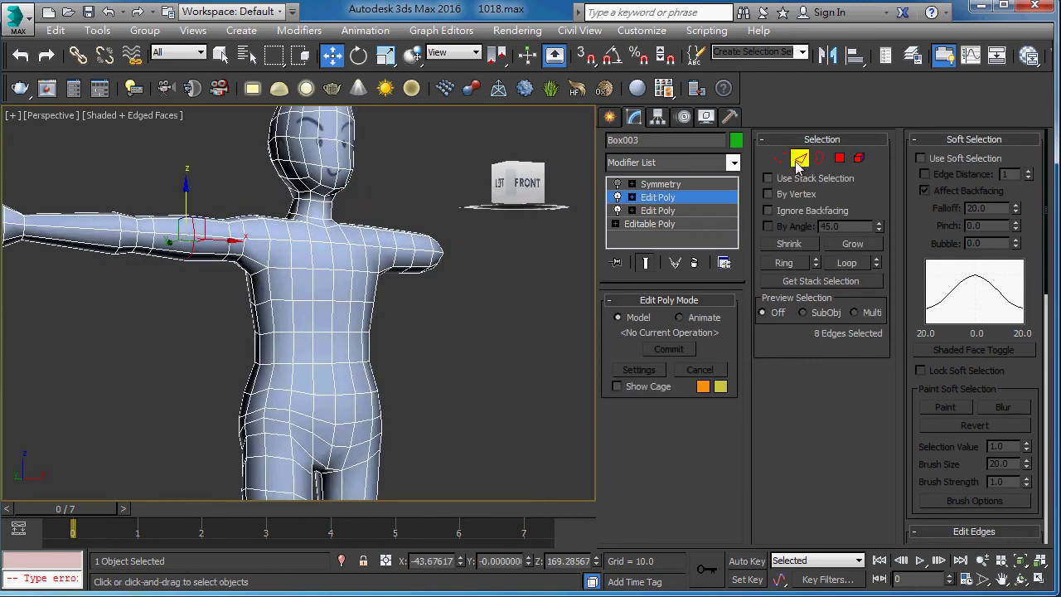
pyautogui.press('q')
pyautogui.click(257, 282)
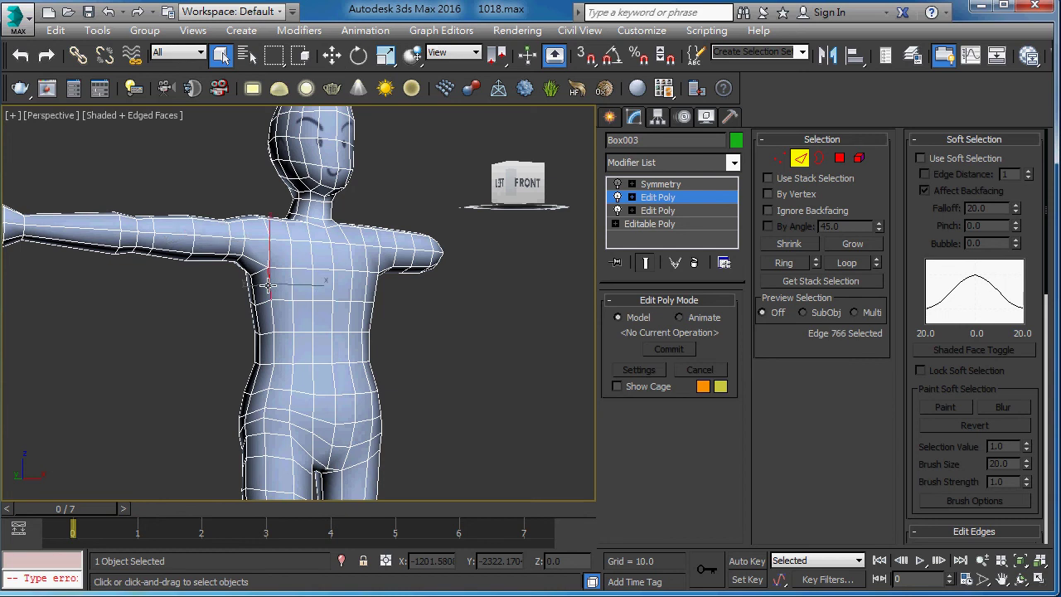
pyautogui.keyDown('alt'); pyautogui.moveTo(258, 284); pyautogui.dragTo(272, 290, button='middle'); pyautogui.keyUp('alt')
# Select the row of six horizontal edges running across the chest.
pyautogui.click(280, 270)
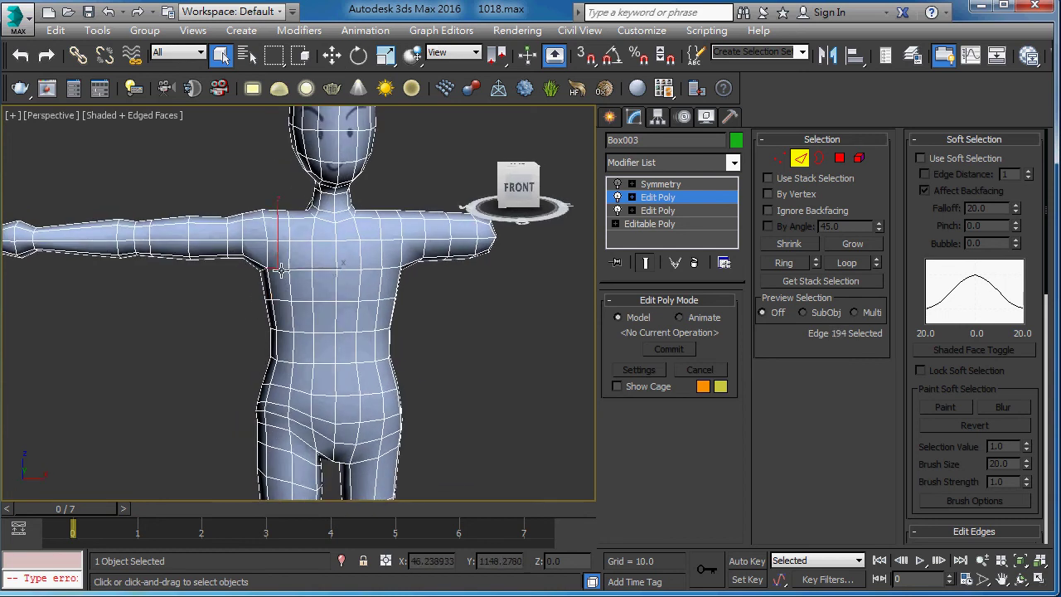
pyautogui.click(300, 270)
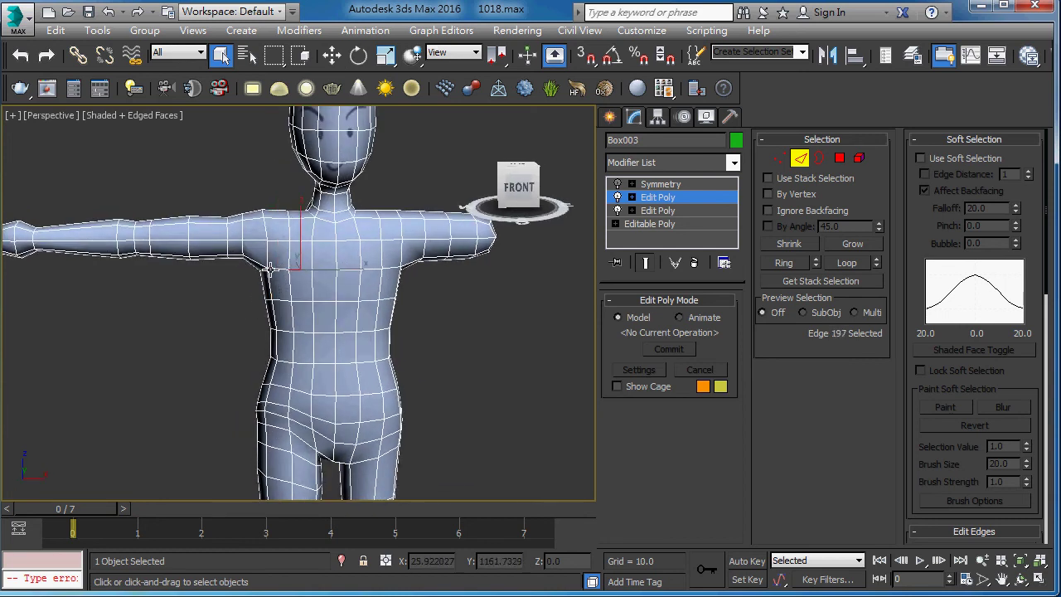
pyautogui.click(278, 267)
pyautogui.keyDown('ctrl'); pyautogui.click(301, 266); pyautogui.keyUp('ctrl')
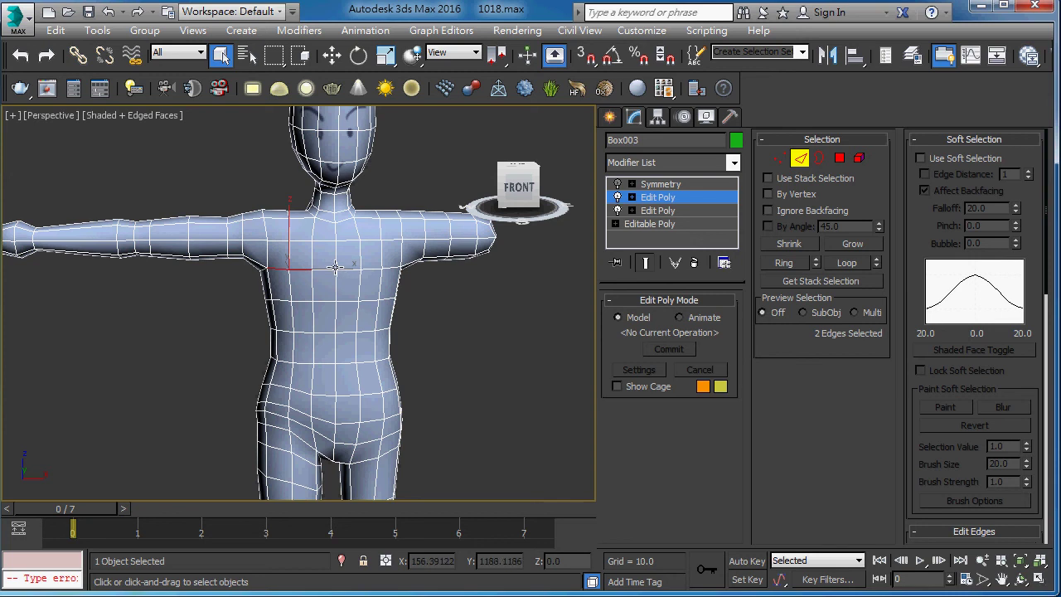
pyautogui.keyDown('ctrl'); pyautogui.click(328, 268); pyautogui.keyUp('ctrl')
pyautogui.keyDown('ctrl'); pyautogui.click(348, 269); pyautogui.keyUp('ctrl')
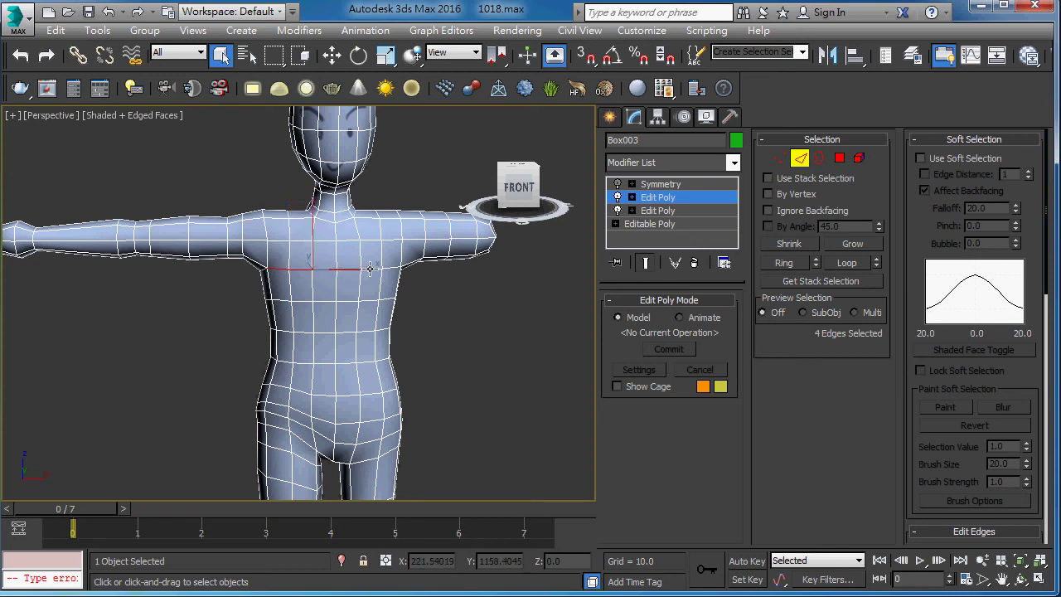
pyautogui.keyDown('ctrl'); pyautogui.click(372, 268); pyautogui.keyUp('ctrl')
pyautogui.keyDown('ctrl'); pyautogui.click(389, 267); pyautogui.keyUp('ctrl')
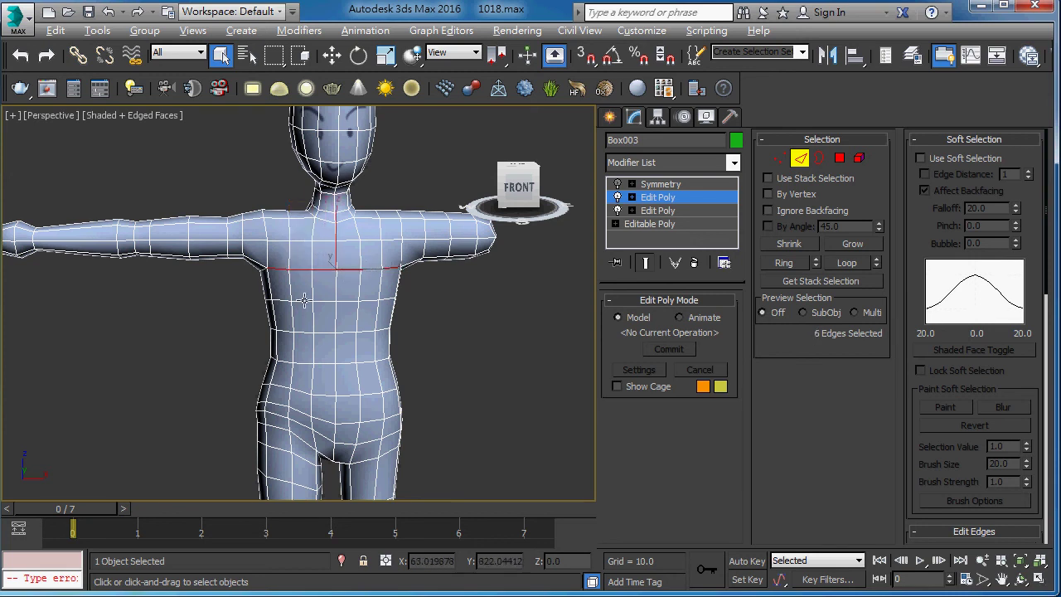
pyautogui.moveTo(361, 290)
pyautogui.keyDown('alt'); pyautogui.mouseDown(button='middle')
pyautogui.moveTo(367, 276)
pyautogui.moveTo(329, 287)
pyautogui.moveTo(324, 266)
pyautogui.moveTo(307, 289)
pyautogui.moveTo(298, 278)
pyautogui.moveTo(276, 284)
pyautogui.moveTo(377, 265)
pyautogui.mouseUp(button='middle'); pyautogui.keyUp('alt')
pyautogui.press('w')
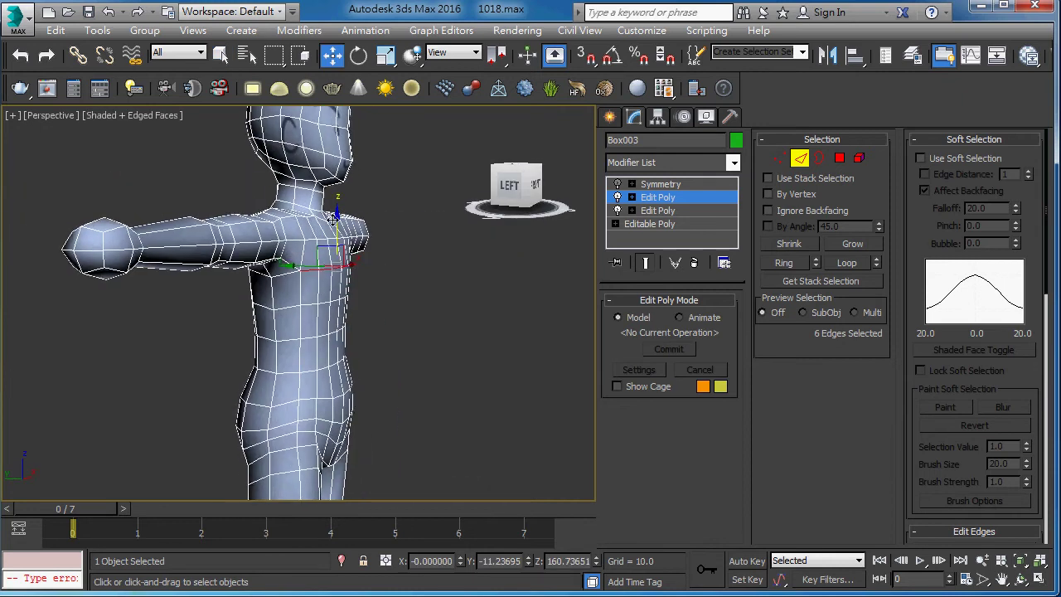
# Lower the six chest edges on Z from 160.7 to 154.6 and shift them slightly along Y.
pyautogui.moveTo(339, 229); pyautogui.dragTo(323, 262)
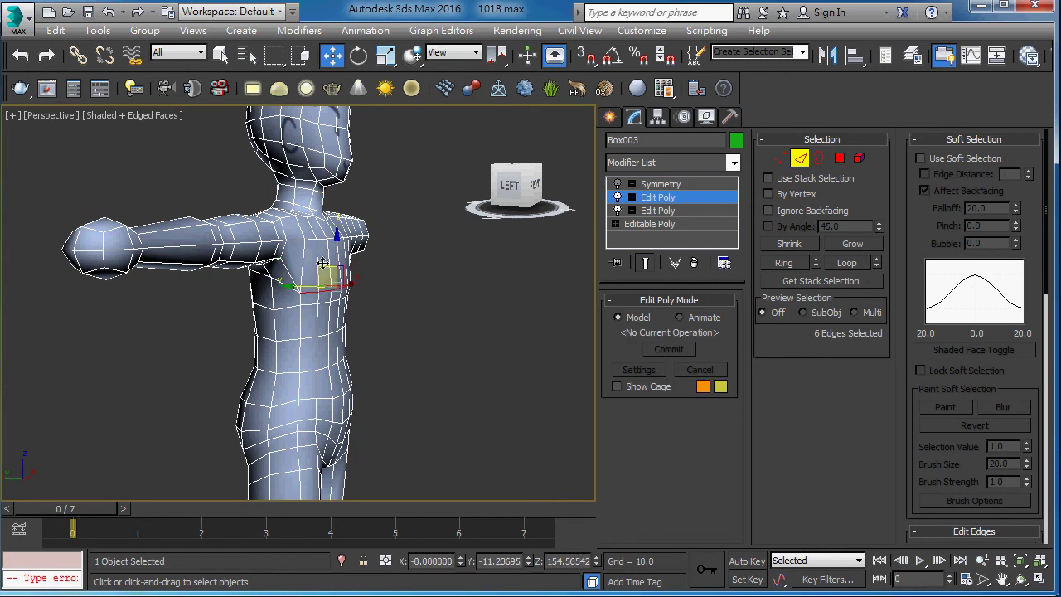
pyautogui.keyDown('alt'); pyautogui.moveTo(322, 263); pyautogui.dragTo(330, 265, button='middle'); pyautogui.keyUp('alt')
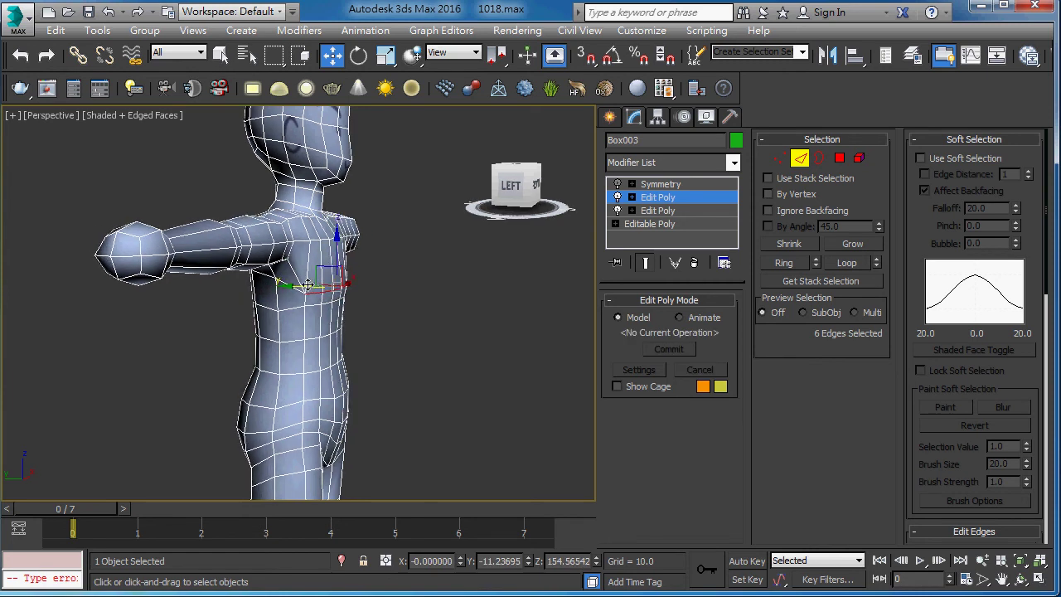
pyautogui.moveTo(309, 286); pyautogui.dragTo(312, 285)
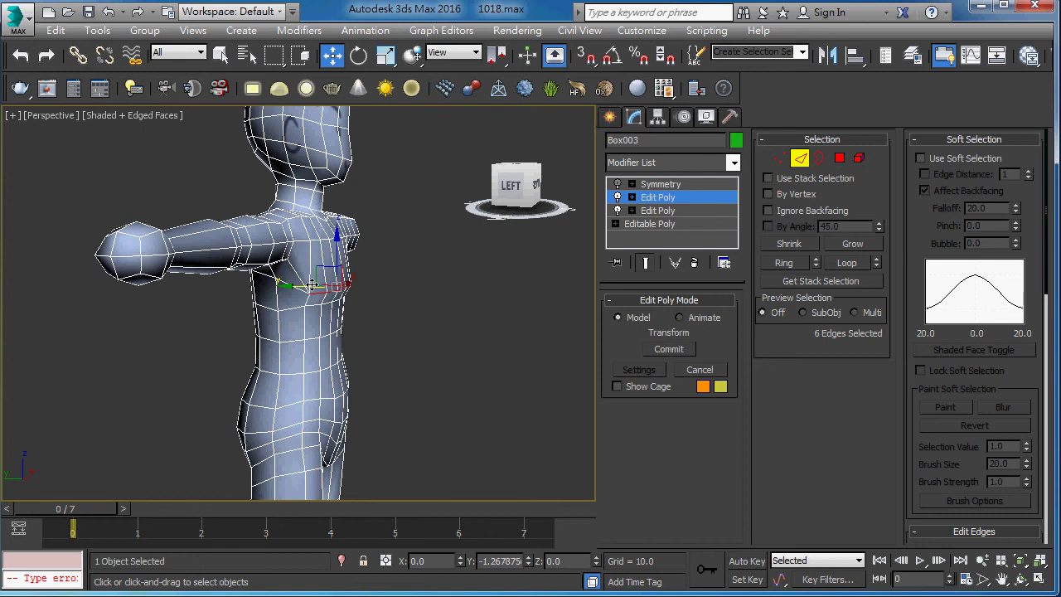
pyautogui.keyDown('alt'); pyautogui.moveTo(312, 286); pyautogui.dragTo(290, 268, button='middle'); pyautogui.keyUp('alt')
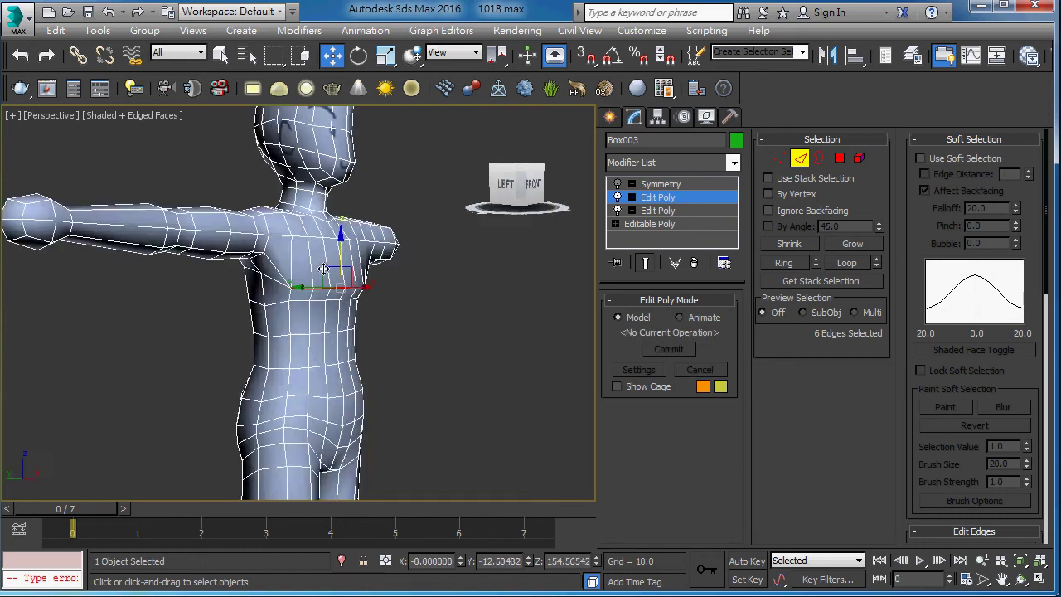
# Select the vertical edges running across the chest up to the shoulder.
pyautogui.press('q')
pyautogui.click(290, 268)
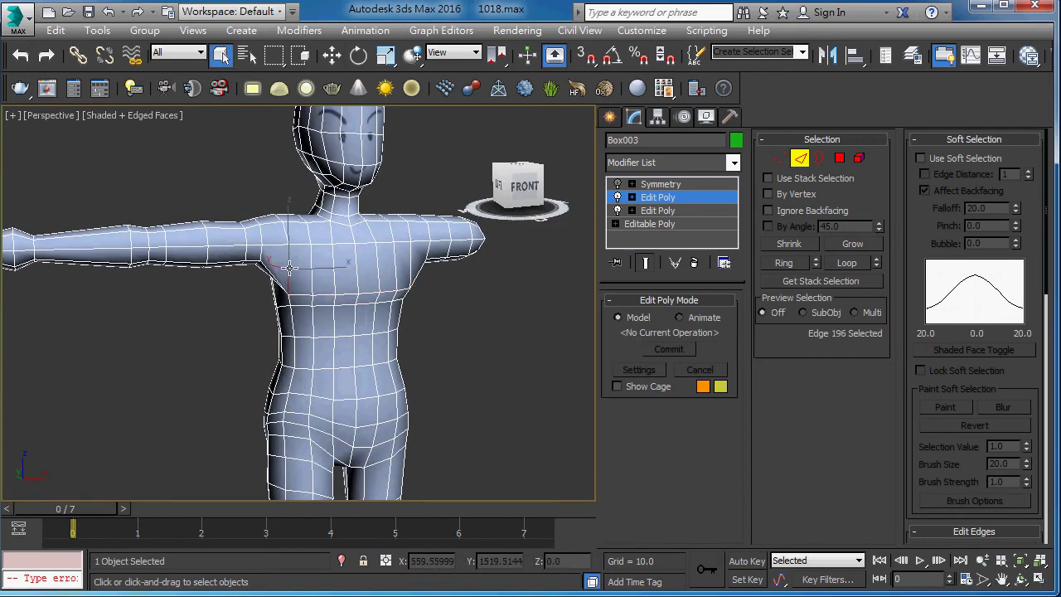
pyautogui.keyDown('ctrl'); pyautogui.click(312, 267); pyautogui.keyUp('ctrl')
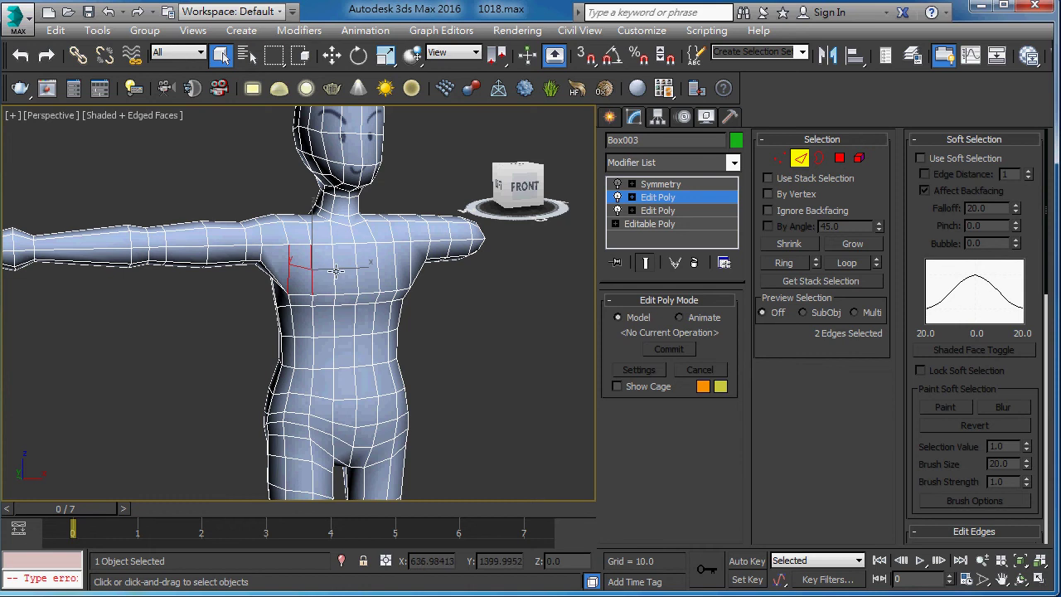
pyautogui.keyDown('ctrl'); pyautogui.click(334, 273); pyautogui.keyUp('ctrl')
pyautogui.keyDown('ctrl'); pyautogui.click(356, 274); pyautogui.keyUp('ctrl')
pyautogui.keyDown('ctrl'); pyautogui.click(377, 274); pyautogui.keyUp('ctrl')
pyautogui.keyDown('ctrl'); pyautogui.click(396, 263); pyautogui.keyUp('ctrl')
pyautogui.keyDown('ctrl'); pyautogui.click(411, 266); pyautogui.keyUp('ctrl')
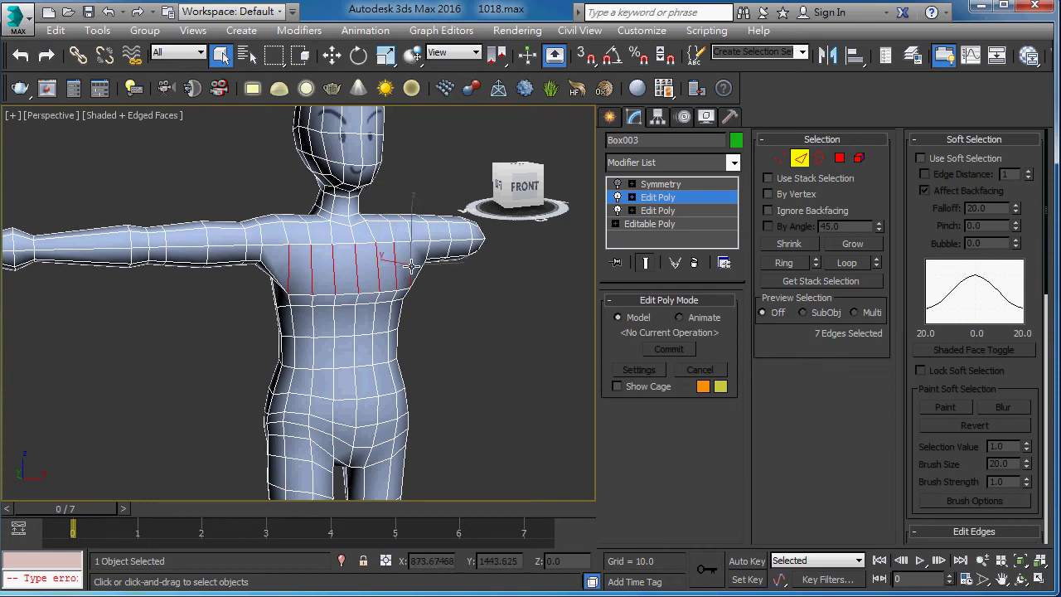
pyautogui.moveTo(411, 266)
pyautogui.keyDown('alt'); pyautogui.mouseDown(button='middle')
pyautogui.moveTo(266, 301)
pyautogui.moveTo(348, 291)
pyautogui.mouseUp(button='middle'); pyautogui.keyUp('alt')
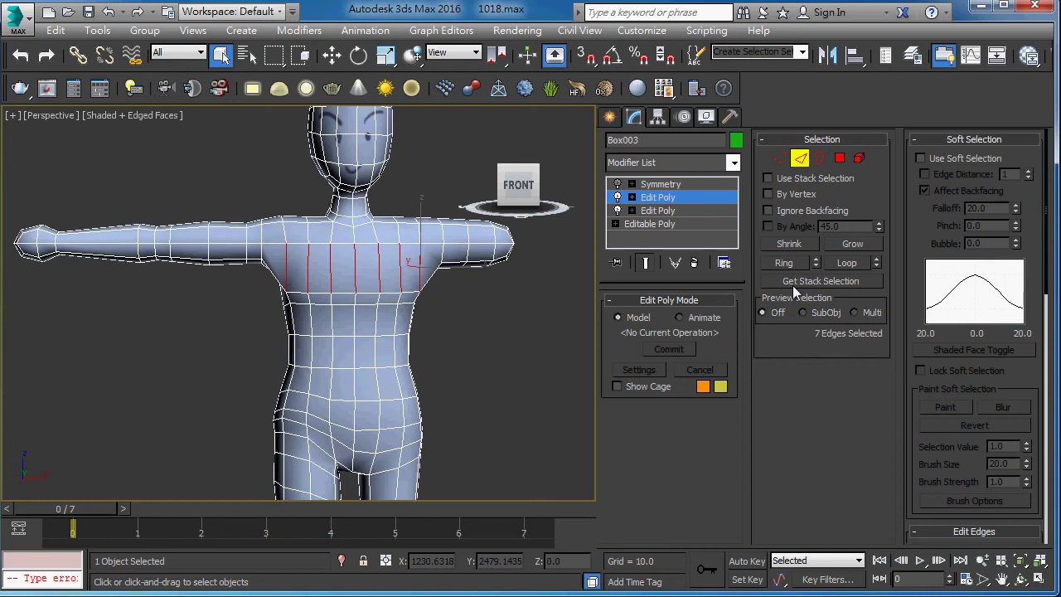
# Connect the vertical chest edges into a new horizontal loop and nudge it about 2.1 units down.
pyautogui.click(1006, 146)
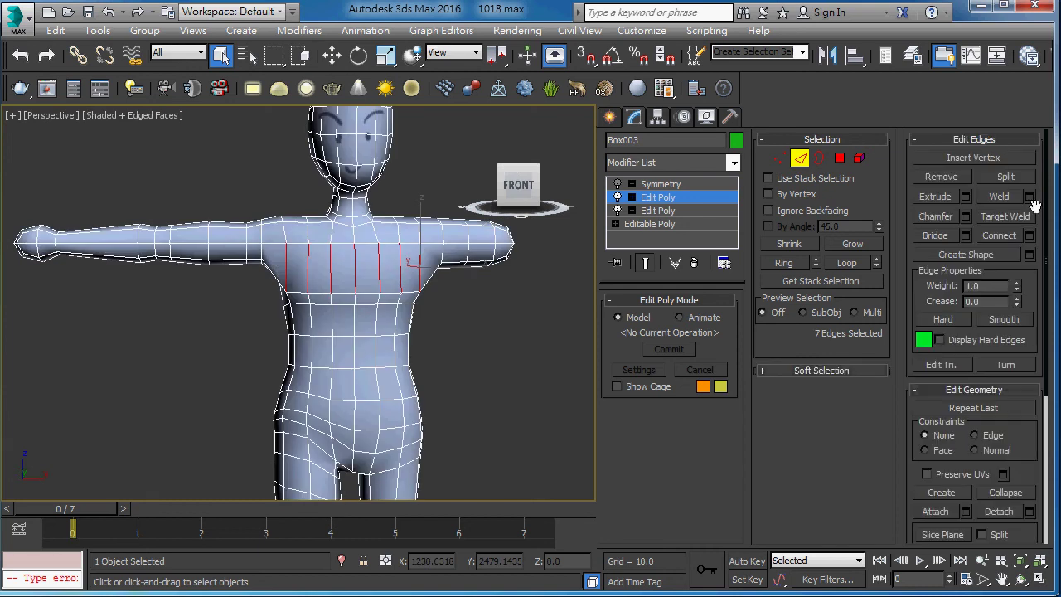
pyautogui.click(1001, 236)
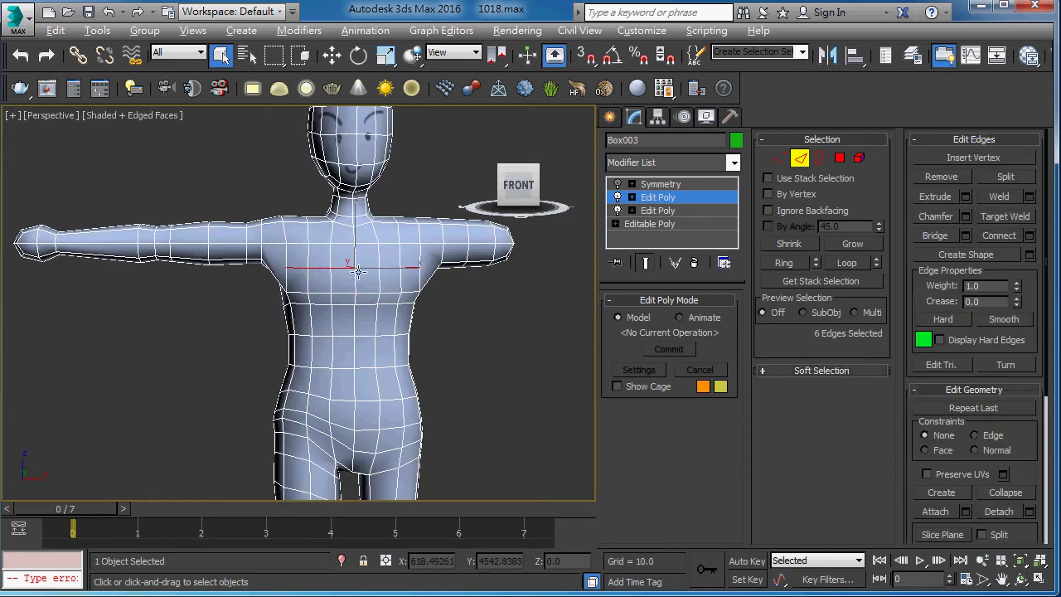
pyautogui.moveTo(359, 273)
pyautogui.keyDown('alt'); pyautogui.mouseDown(button='middle')
pyautogui.moveTo(450, 281)
pyautogui.moveTo(436, 271)
pyautogui.mouseUp(button='middle'); pyautogui.keyUp('alt')
pyautogui.press('w')
pyautogui.keyDown('alt'); pyautogui.moveTo(325, 249); pyautogui.dragTo(328, 272, button='middle'); pyautogui.keyUp('alt')
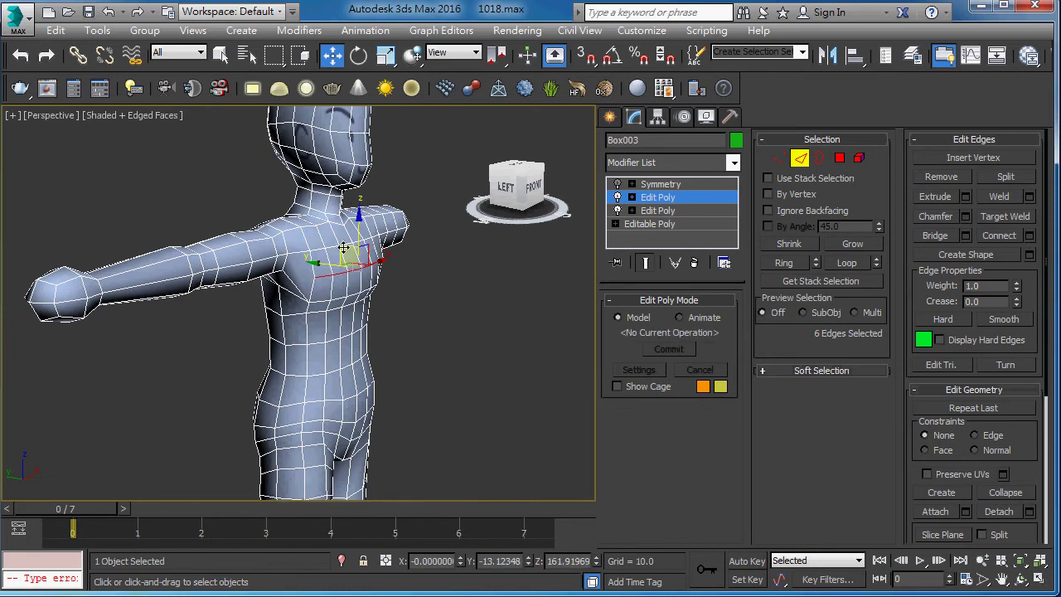
pyautogui.moveTo(350, 251); pyautogui.dragTo(352, 253)
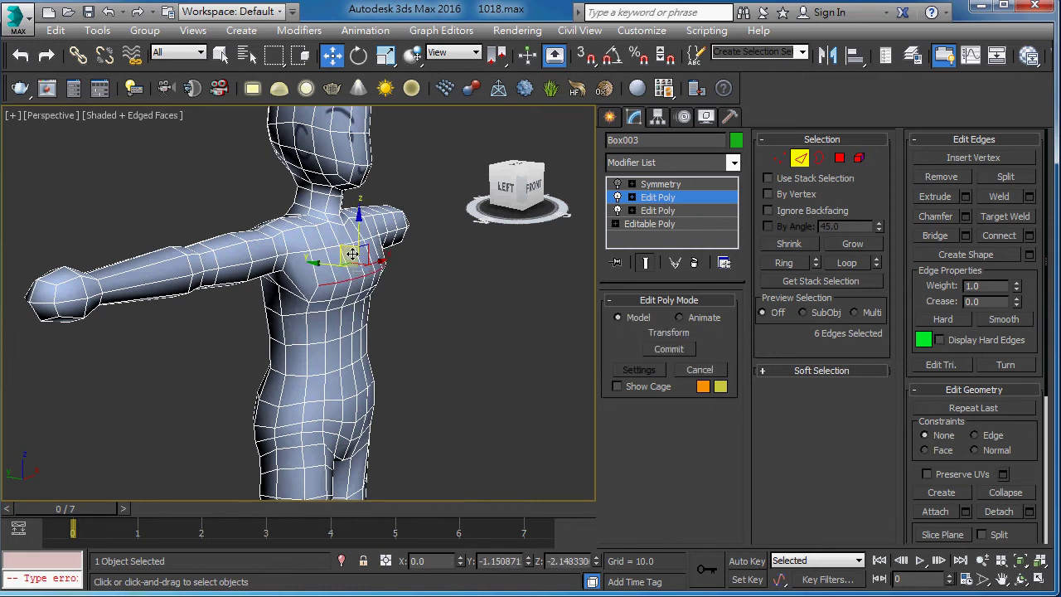
pyautogui.keyDown('alt'); pyautogui.moveTo(352, 254); pyautogui.dragTo(332, 237, button='middle'); pyautogui.keyUp('alt')
# Select the chest, right armpit and shoulder vertices, then orient the view so the arm looks horizontal.
pyautogui.press('q')
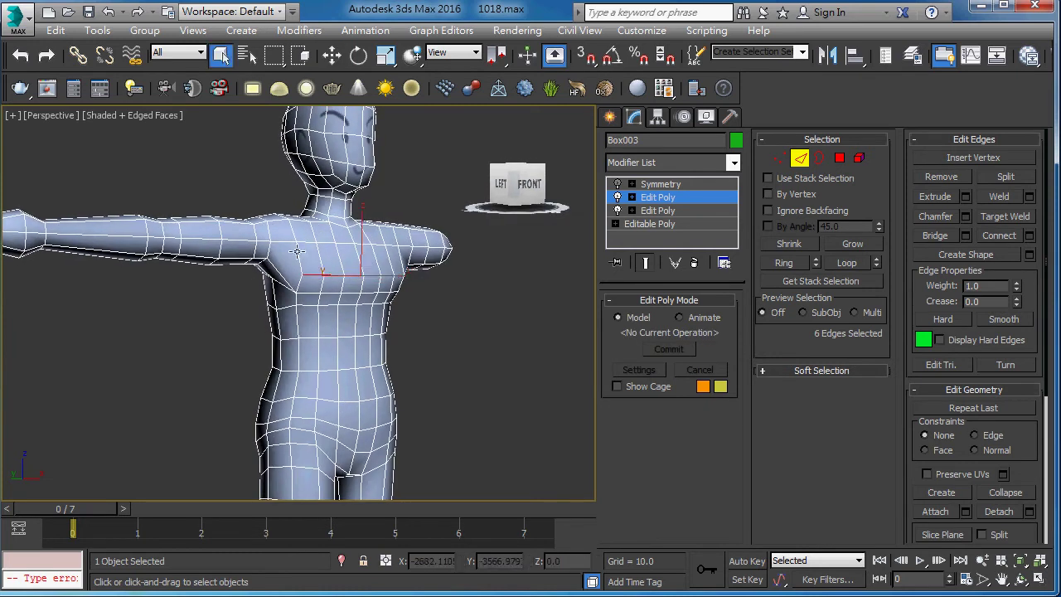
pyautogui.press('1')
pyautogui.click(271, 241)
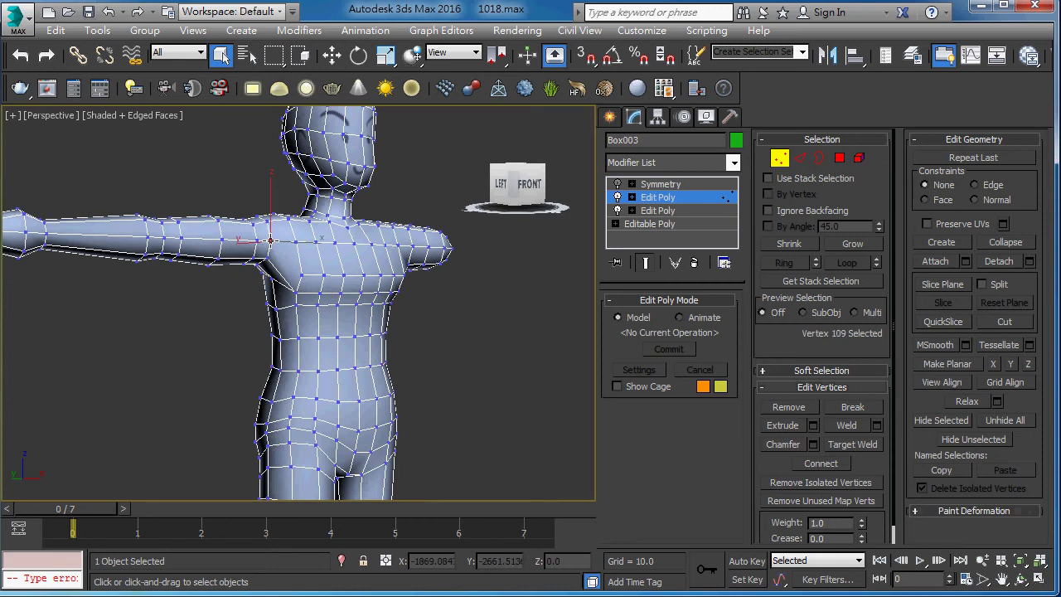
pyautogui.keyDown('ctrl'); pyautogui.click(305, 271); pyautogui.keyUp('ctrl')
pyautogui.keyDown('alt'); pyautogui.moveTo(502, 285); pyautogui.dragTo(415, 294, button='middle'); pyautogui.keyUp('alt')
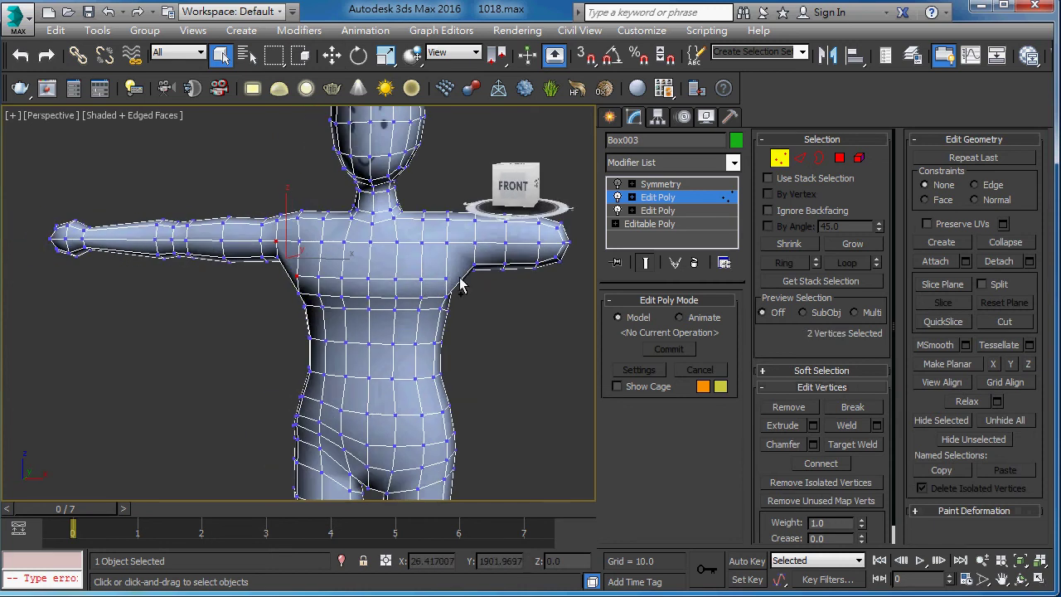
pyautogui.keyDown('ctrl'); pyautogui.click(447, 278); pyautogui.keyUp('ctrl')
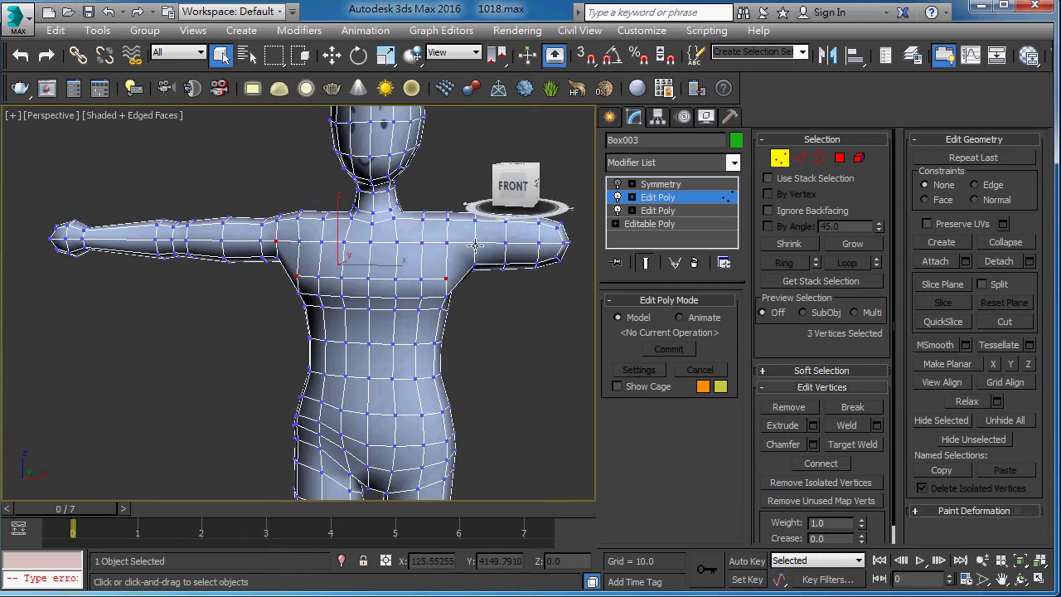
pyautogui.keyDown('ctrl'); pyautogui.click(475, 244); pyautogui.keyUp('ctrl')
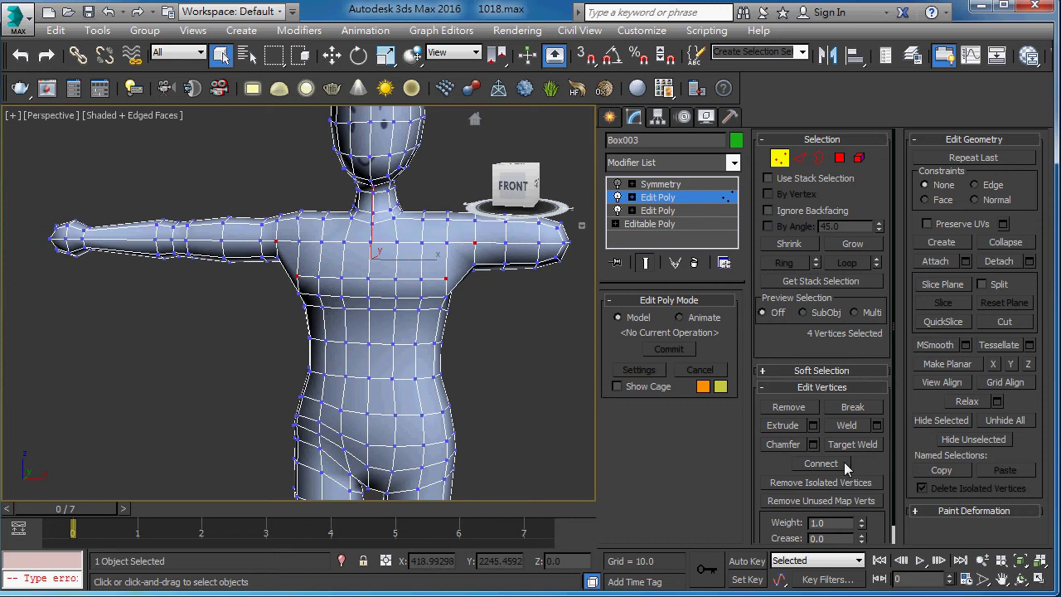
pyautogui.moveTo(350, 353)
pyautogui.keyDown('alt'); pyautogui.mouseDown(button='middle')
pyautogui.moveTo(383, 336)
pyautogui.moveTo(267, 276)
pyautogui.mouseUp(button='middle'); pyautogui.keyUp('alt')
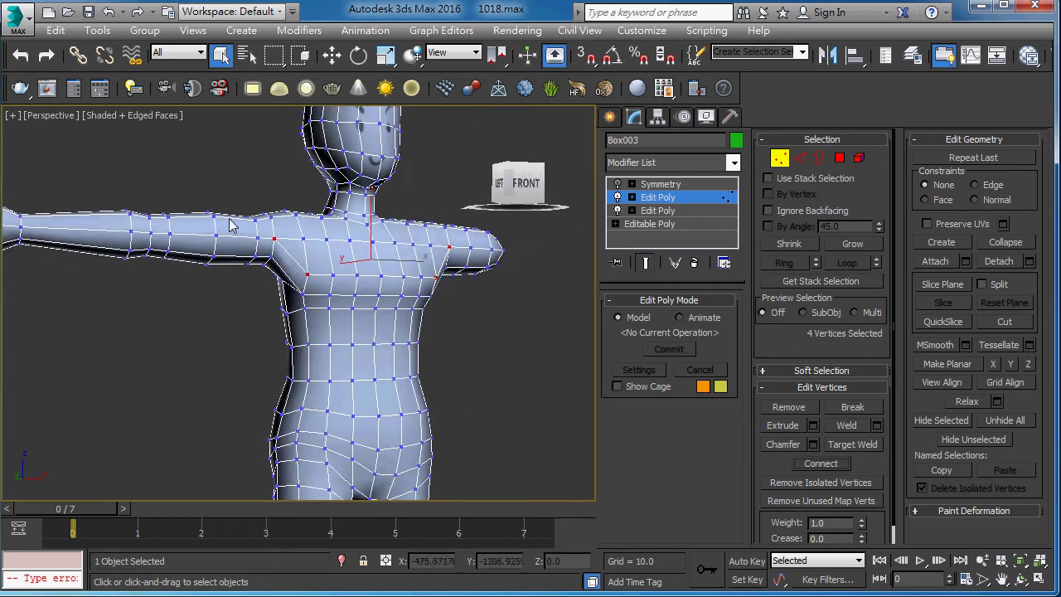
pyautogui.keyDown('alt'); pyautogui.moveTo(233, 226); pyautogui.dragTo(278, 277, button='middle'); pyautogui.keyUp('alt')
pyautogui.scroll(-1, 280, 276)
pyautogui.scroll(1, 280, 275)
pyautogui.scroll(2, 278, 251)
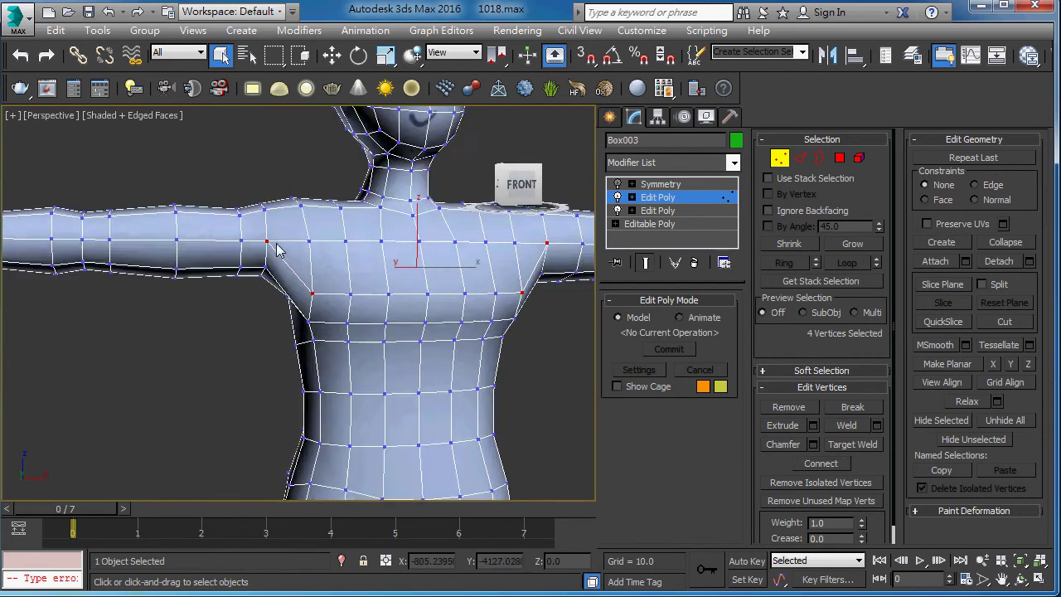
pyautogui.scroll(1, 277, 251)
pyautogui.scroll(1, 268, 254)
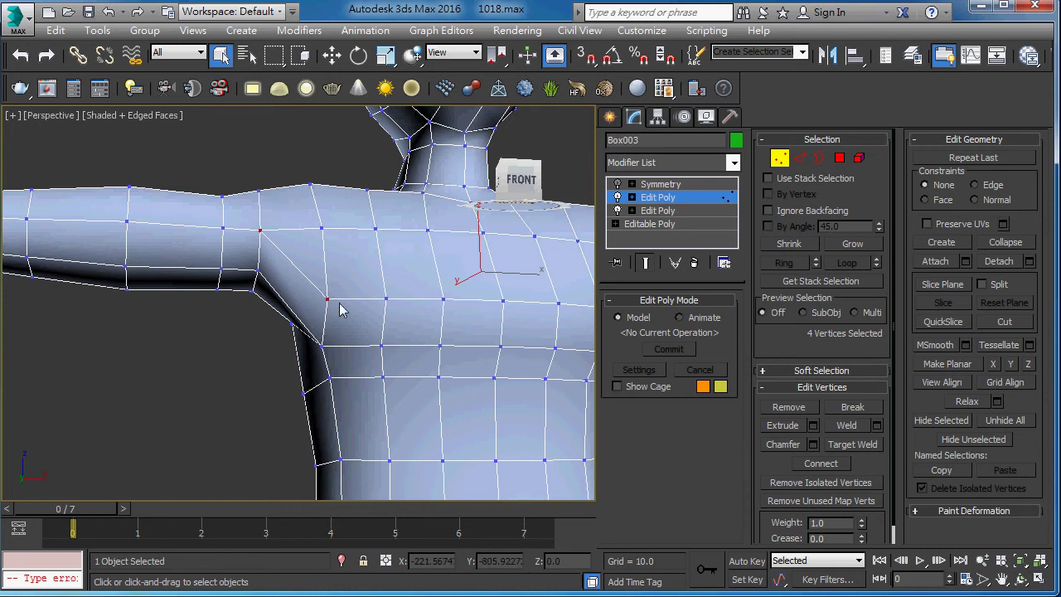
pyautogui.keyDown('alt'); pyautogui.moveTo(288, 261); pyautogui.dragTo(290, 309, button='middle'); pyautogui.keyUp('alt')
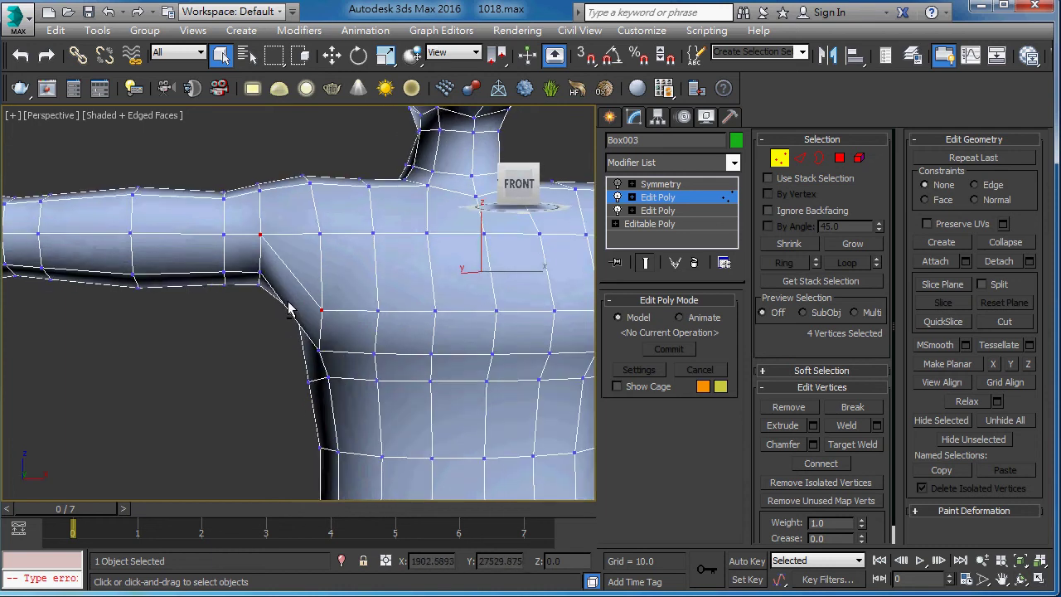
# Slide the vertical armpit edge outward along X.
pyautogui.press('2')
pyautogui.click(261, 255)
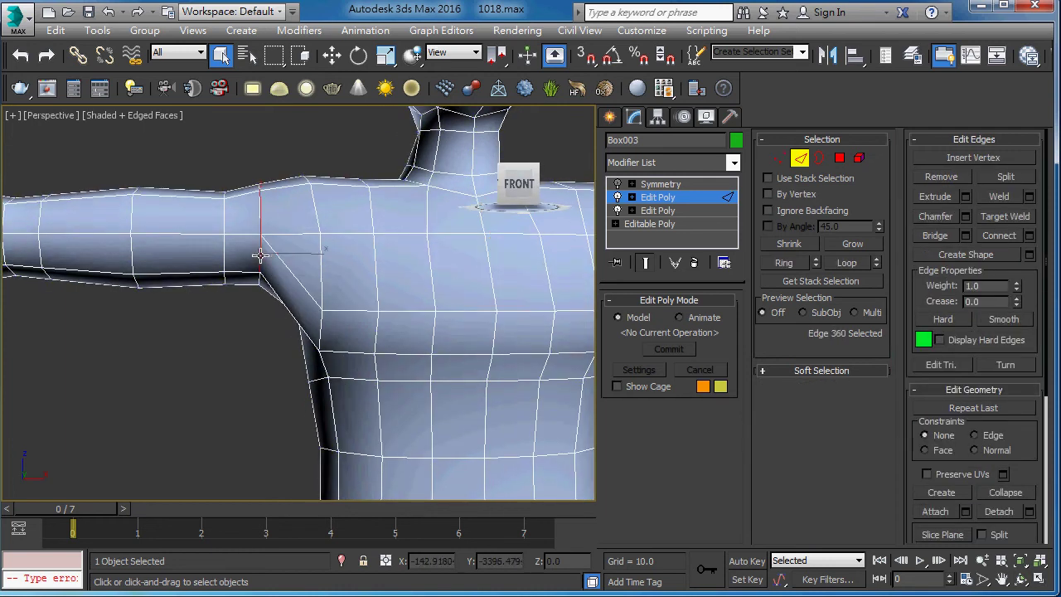
pyautogui.press('w')
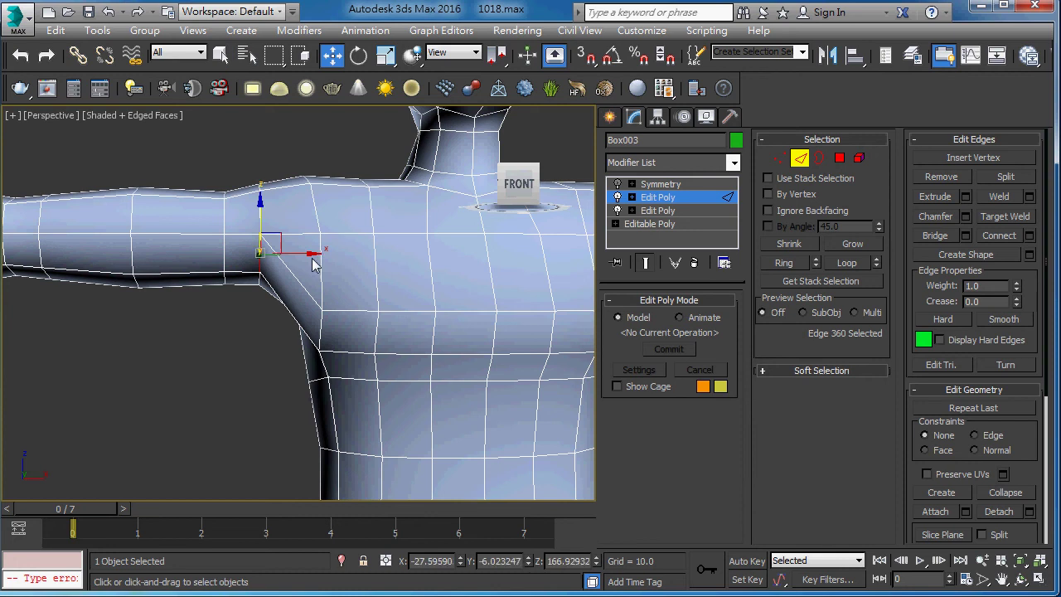
pyautogui.moveTo(313, 253)
pyautogui.mouseDown()
pyautogui.moveTo(336, 268)
pyautogui.moveTo(328, 303)
pyautogui.moveTo(358, 294)
pyautogui.mouseUp()
# Pull a chest vertex and an underarm vertex to shape the pectoral.
pyautogui.press('1')
pyautogui.click(322, 311)
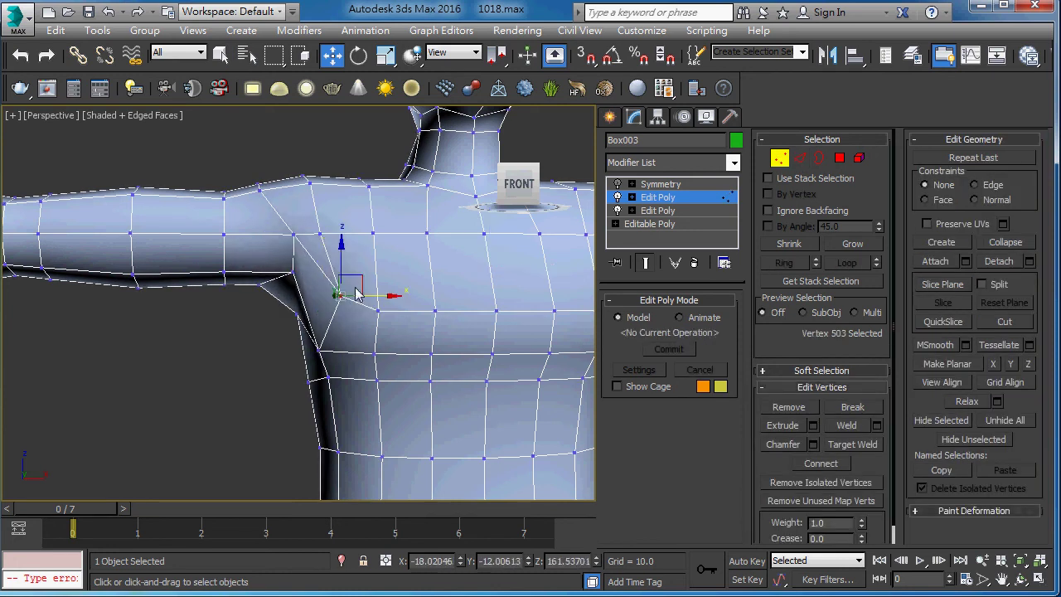
pyautogui.click(326, 340)
pyautogui.moveTo(327, 339); pyautogui.dragTo(341, 331)
pyautogui.moveTo(348, 357)
pyautogui.keyDown('alt'); pyautogui.mouseDown(button='middle')
pyautogui.moveTo(434, 360)
pyautogui.moveTo(357, 360)
pyautogui.mouseUp(button='middle'); pyautogui.keyUp('alt')
# Select the edges along the lower chest and push them slightly forward on Y.
pyautogui.press('2')
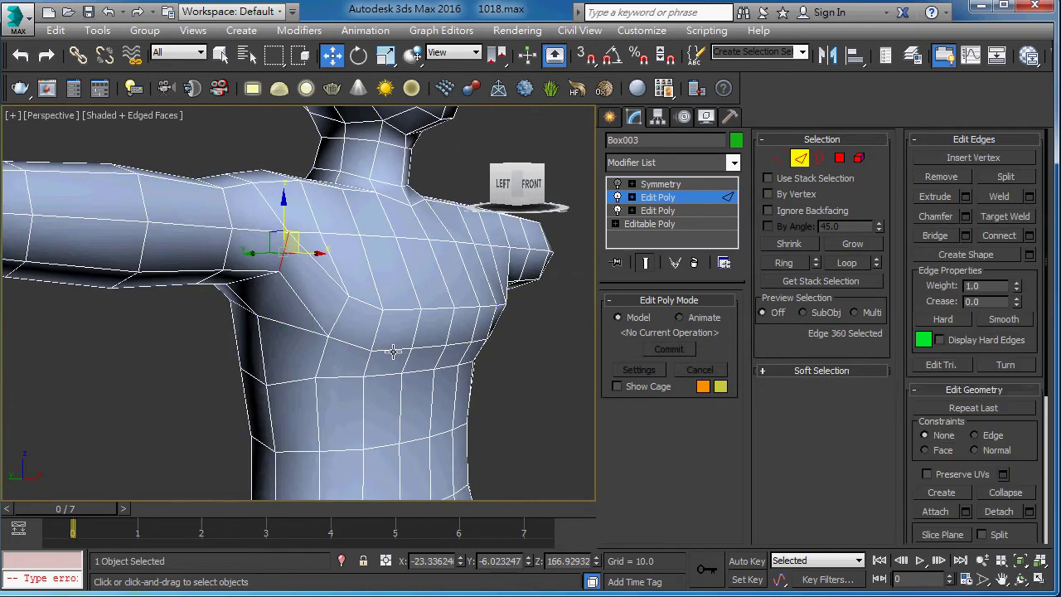
pyautogui.click(404, 350)
pyautogui.press('q')
pyautogui.keyDown('ctrl'); pyautogui.click(442, 346); pyautogui.keyUp('ctrl')
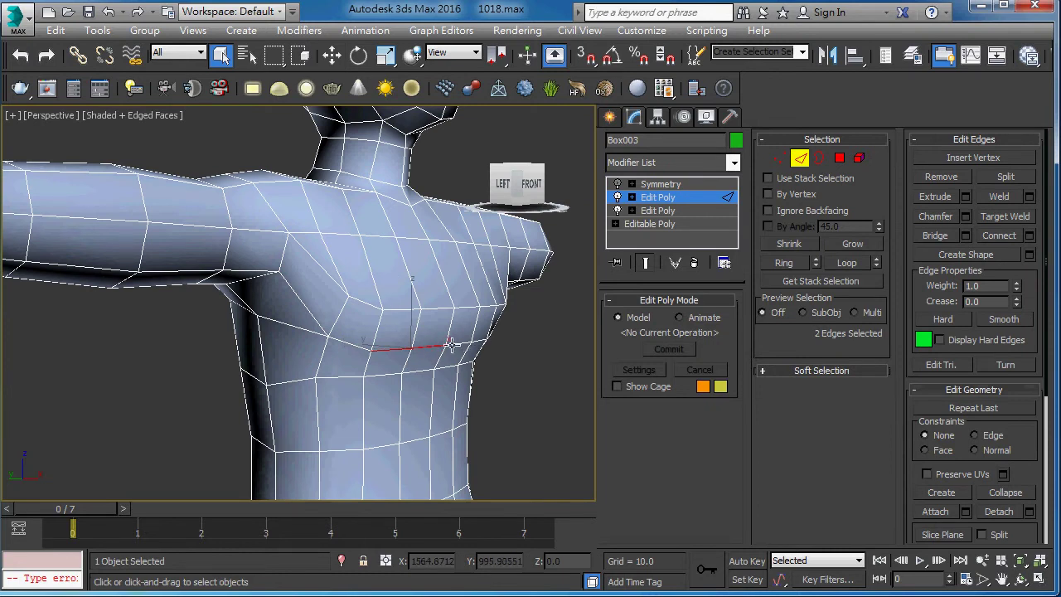
pyautogui.keyDown('ctrl'); pyautogui.click(482, 340); pyautogui.keyUp('ctrl')
pyautogui.keyDown('alt'); pyautogui.moveTo(482, 340); pyautogui.dragTo(489, 337, button='middle'); pyautogui.keyUp('alt')
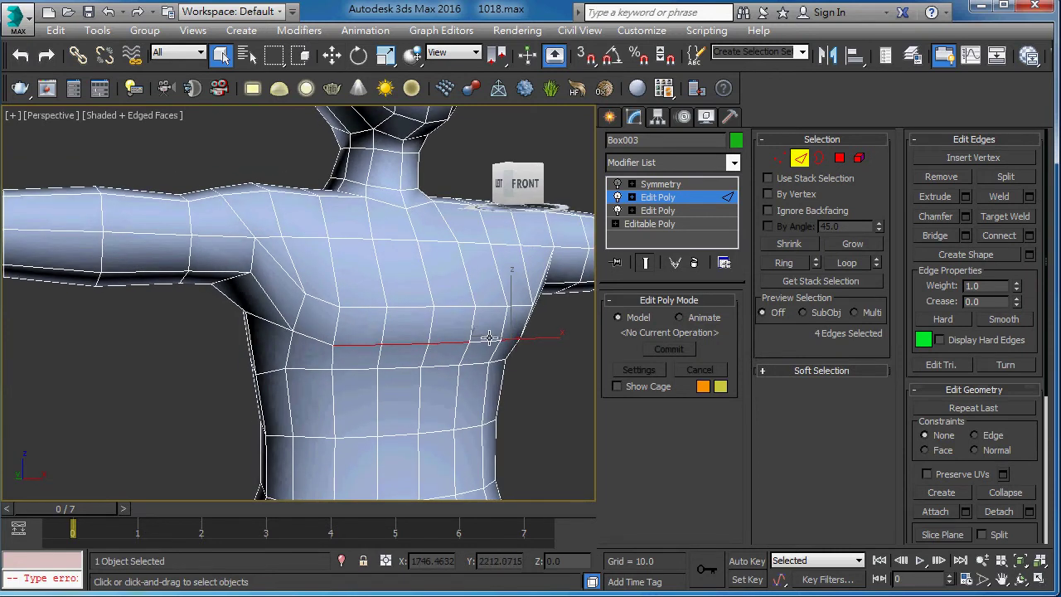
pyautogui.keyDown('ctrl'); pyautogui.click(479, 341); pyautogui.keyUp('ctrl')
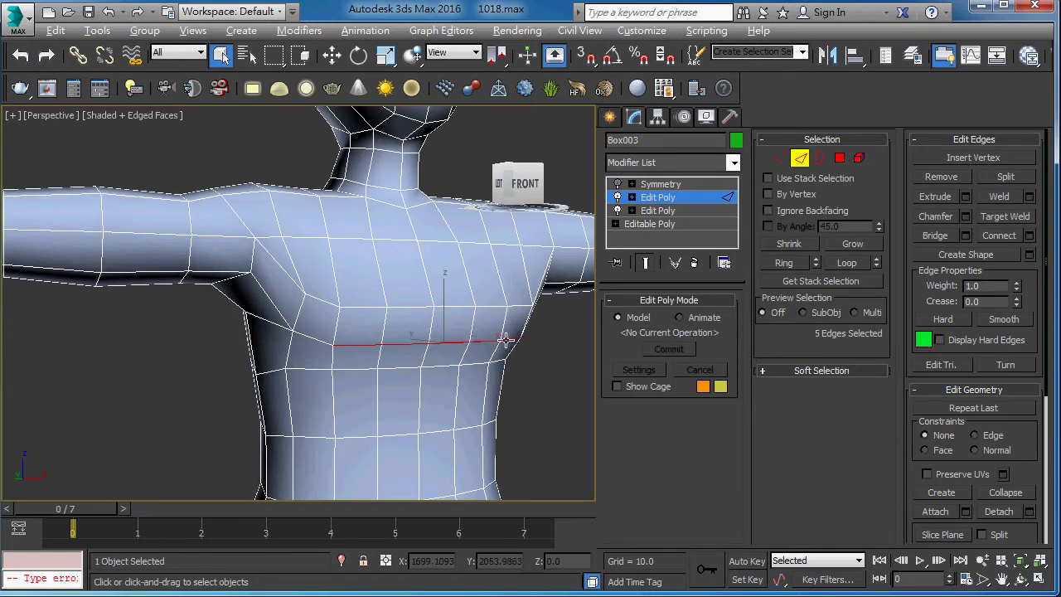
pyautogui.keyDown('alt'); pyautogui.click(407, 344); pyautogui.keyUp('alt')
pyautogui.keyDown('alt'); pyautogui.moveTo(407, 344); pyautogui.dragTo(504, 351, button='middle'); pyautogui.keyUp('alt')
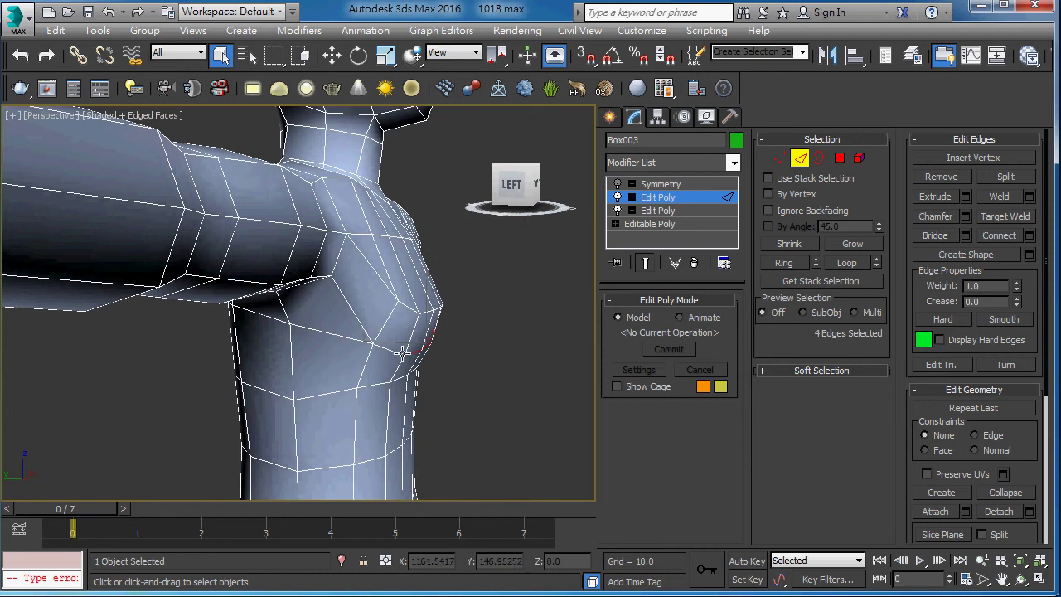
pyautogui.press('w')
pyautogui.moveTo(398, 348); pyautogui.dragTo(383, 352)
# Add another edge to the lower chest line and push the loop further forward.
pyautogui.press('q')
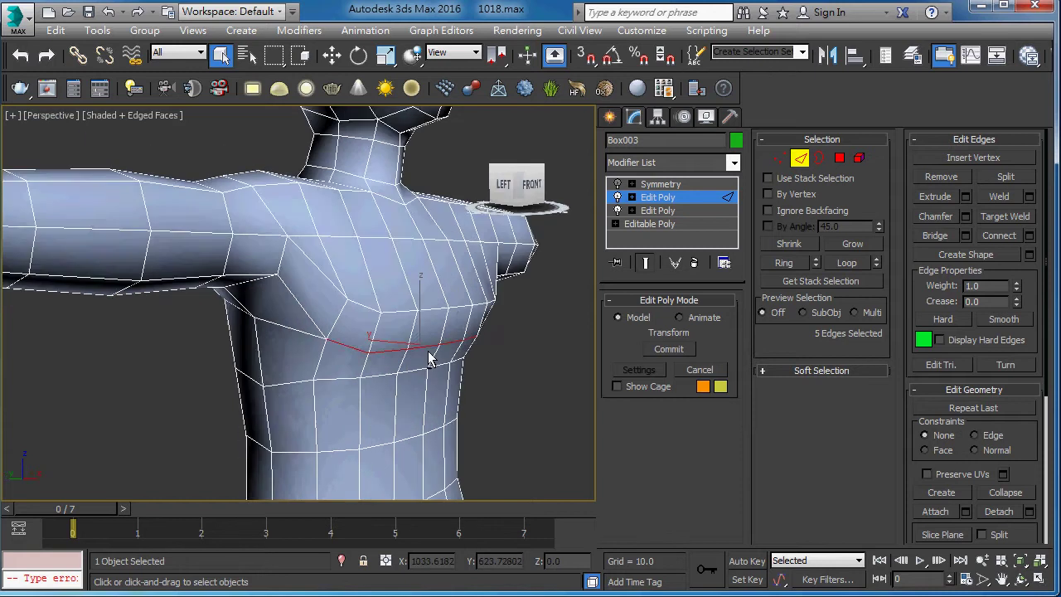
pyautogui.keyDown('alt'); pyautogui.moveTo(462, 360); pyautogui.dragTo(345, 359, button='middle'); pyautogui.keyUp('alt')
pyautogui.keyDown('ctrl'); pyautogui.click(564, 345); pyautogui.keyUp('ctrl')
pyautogui.moveTo(564, 345)
pyautogui.keyDown('alt'); pyautogui.mouseDown(button='middle')
pyautogui.moveTo(386, 324)
pyautogui.moveTo(321, 330)
pyautogui.mouseUp(button='middle'); pyautogui.keyUp('alt')
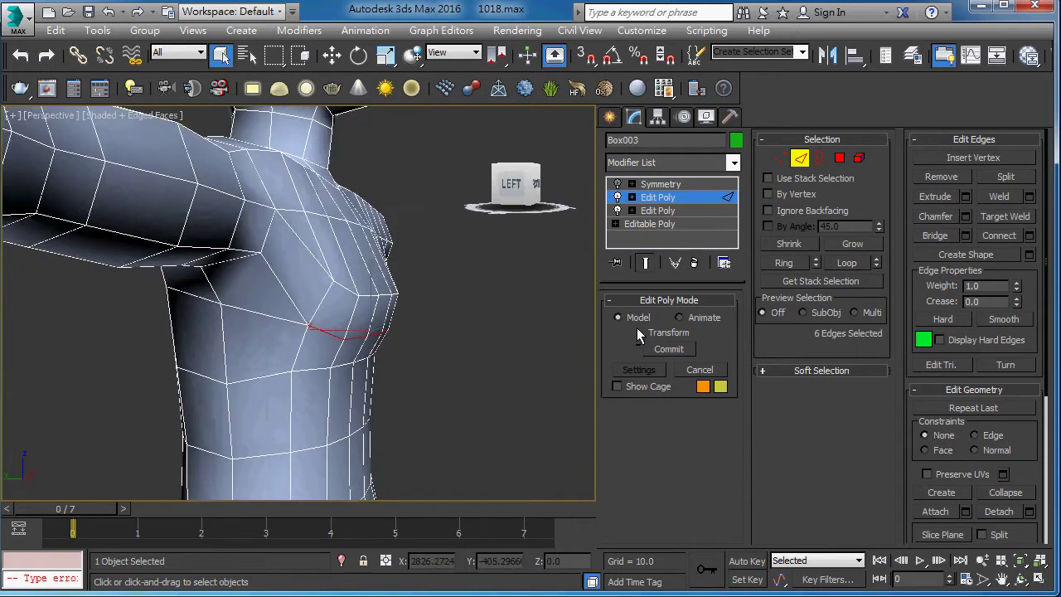
pyautogui.press('w')
pyautogui.moveTo(333, 333); pyautogui.dragTo(321, 335)
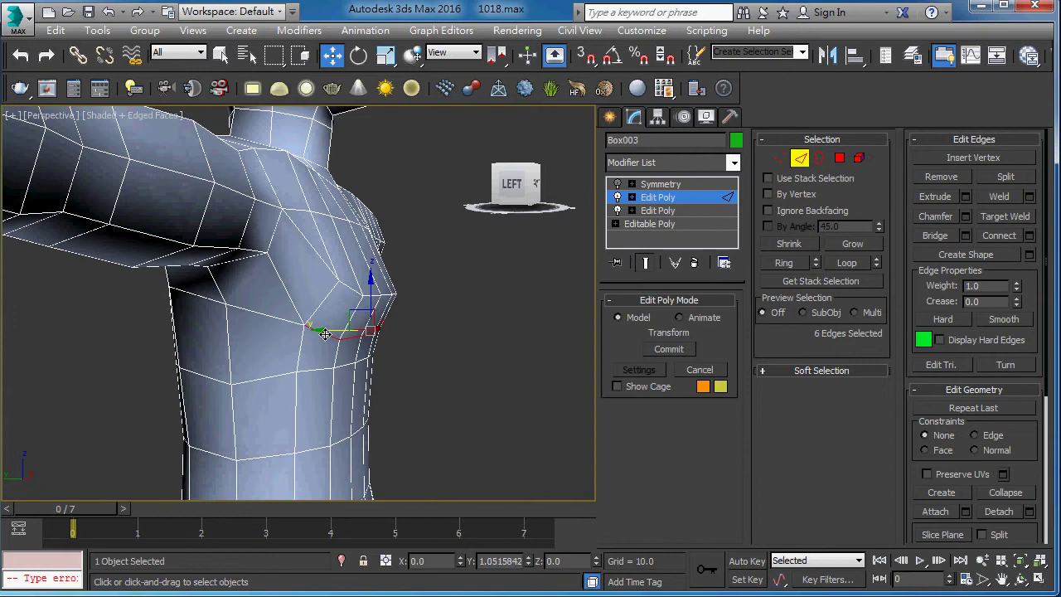
pyautogui.moveTo(322, 335)
pyautogui.keyDown('alt'); pyautogui.mouseDown(button='middle')
pyautogui.moveTo(410, 305)
pyautogui.moveTo(406, 313)
pyautogui.mouseUp(button='middle'); pyautogui.keyUp('alt')
pyautogui.press('F3')
# Box-select seven lower chest vertices in wireframe and lower them from Z 160.0 to 158.4 in Shaded + Edged Faces.
pyautogui.press('1')
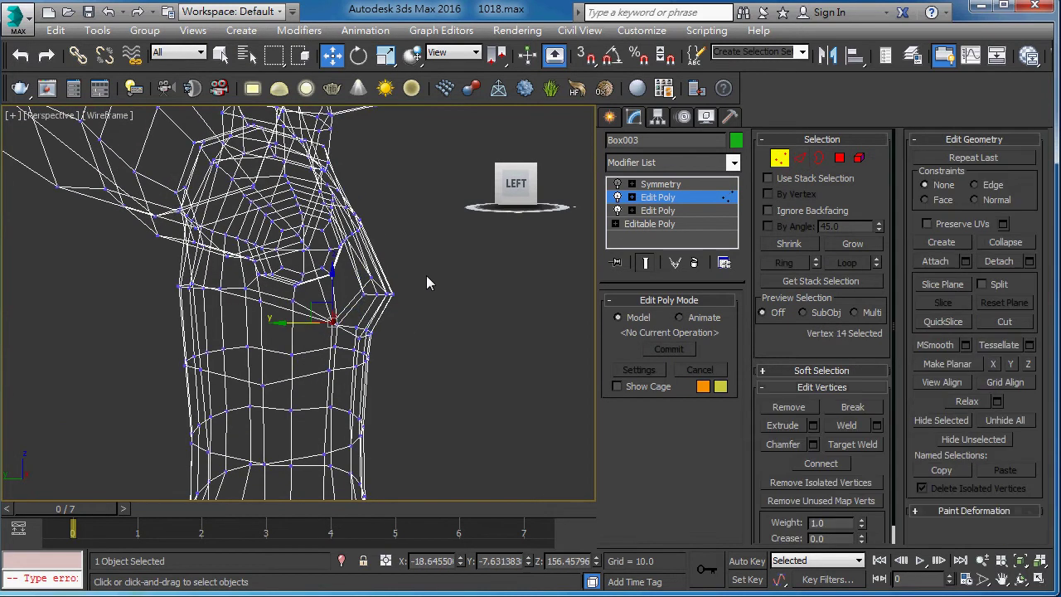
pyautogui.moveTo(425, 262); pyautogui.dragTo(358, 312)
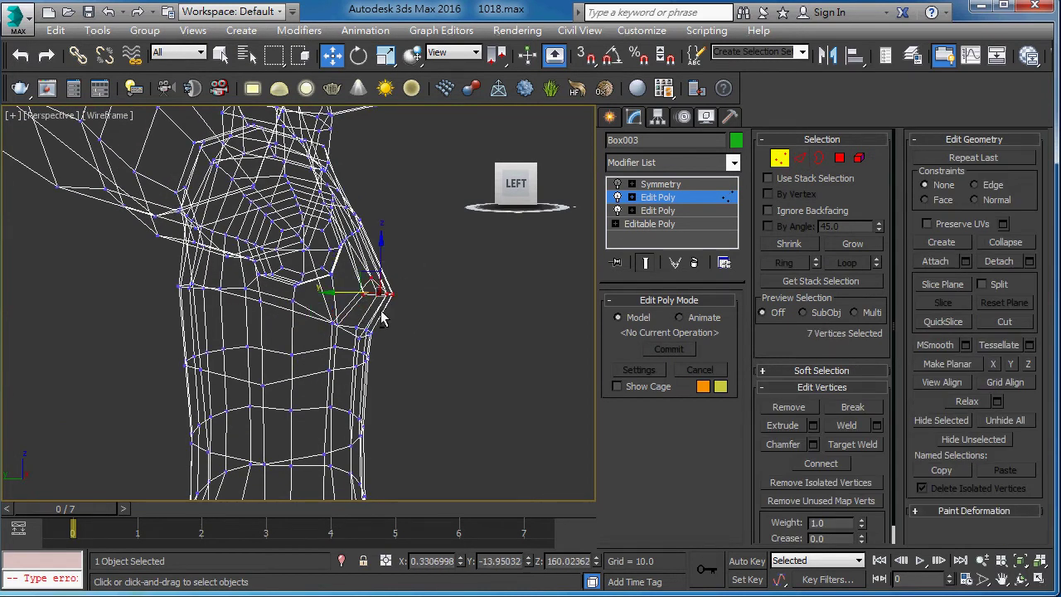
pyautogui.moveTo(381, 317)
pyautogui.mouseDown(button='middle')
pyautogui.moveTo(374, 310)
pyautogui.moveTo(362, 323)
pyautogui.mouseUp(button='middle')
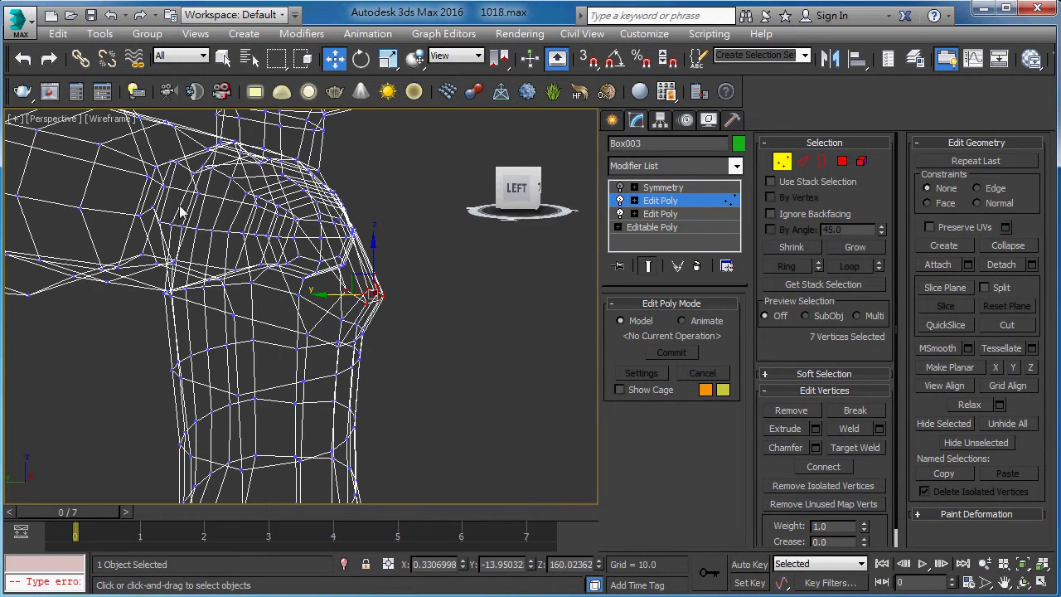
pyautogui.click(101, 124)
pyautogui.click(135, 154)
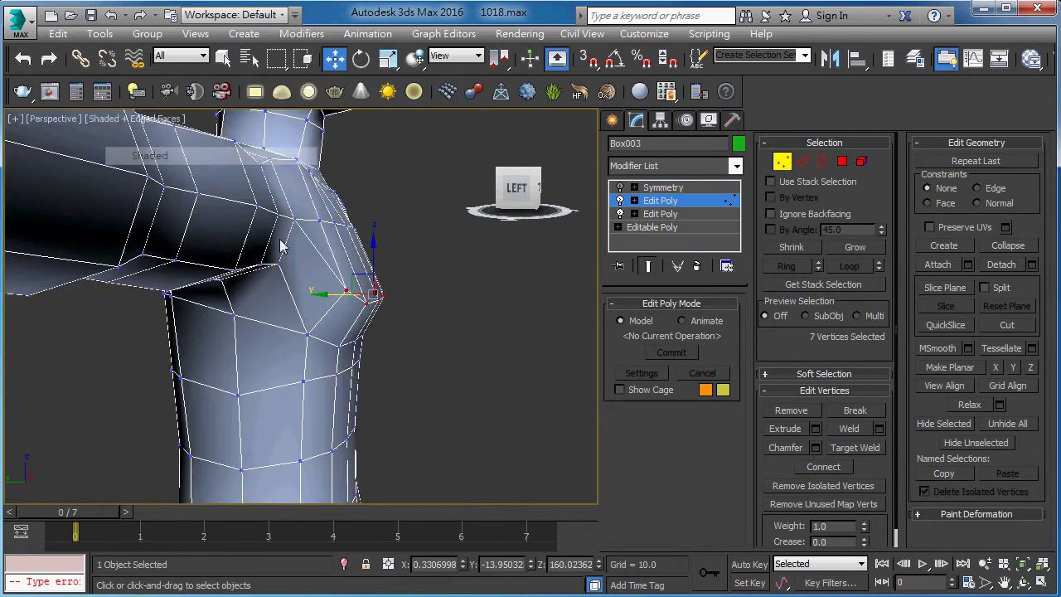
pyautogui.moveTo(352, 275); pyautogui.dragTo(355, 282)
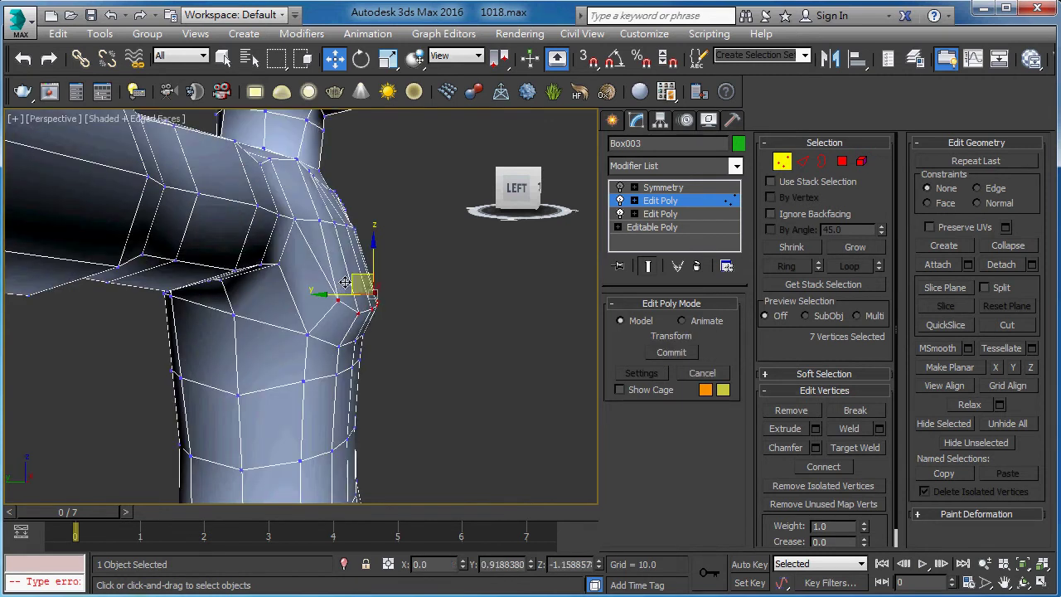
pyautogui.keyDown('alt'); pyautogui.moveTo(354, 282); pyautogui.dragTo(221, 295, button='middle'); pyautogui.keyUp('alt')
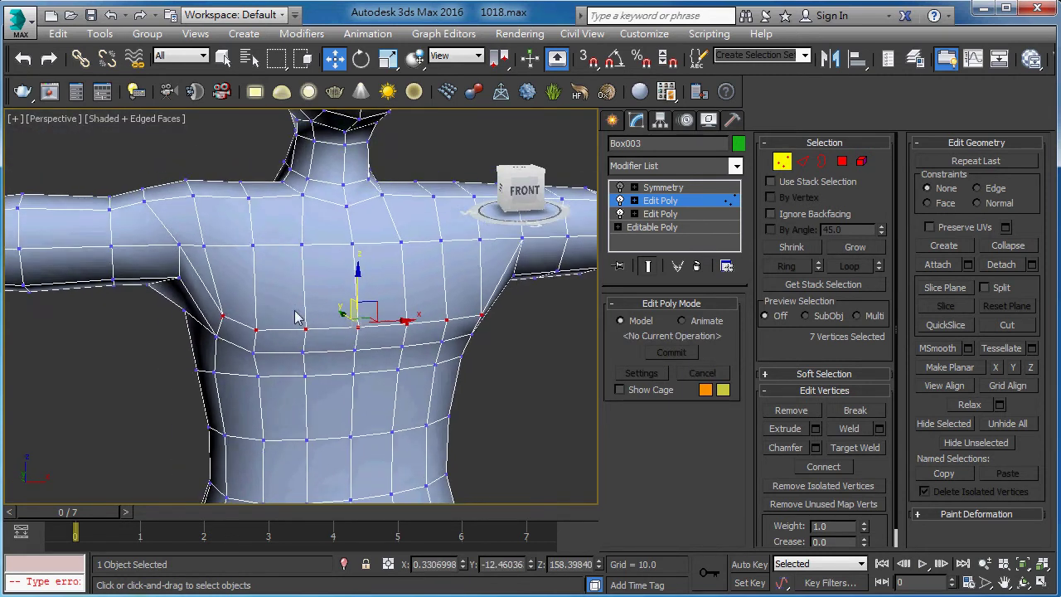
pyautogui.scroll(-4, 300, 305)
pyautogui.keyDown('alt'); pyautogui.moveTo(320, 325); pyautogui.dragTo(348, 319, button='middle'); pyautogui.keyUp('alt')
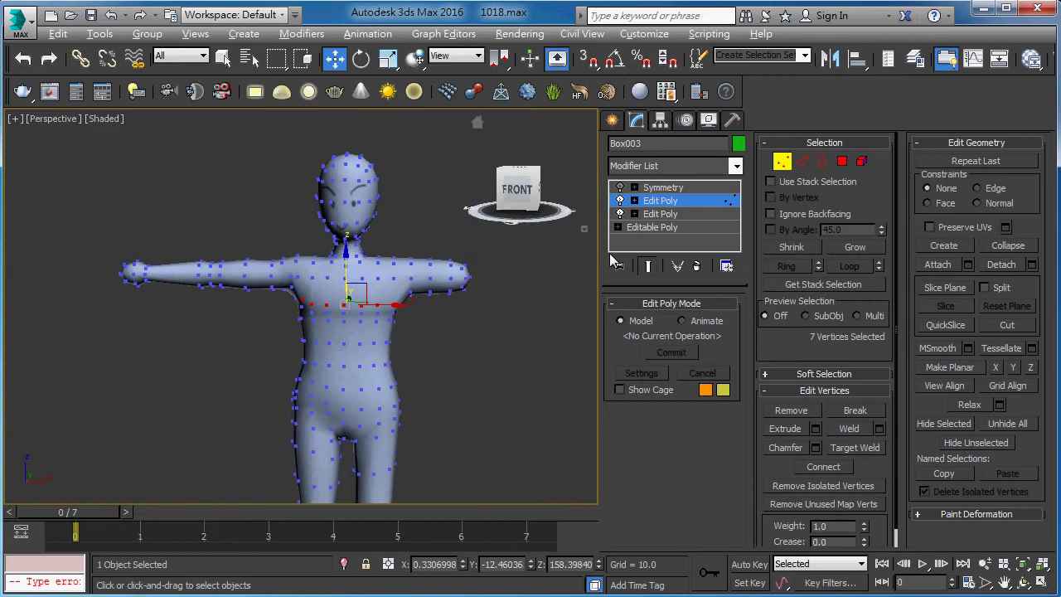
# Preview the full mirrored Symmetry result, toggling edged faces off and on.
pyautogui.click(663, 201)
pyautogui.click(620, 188)
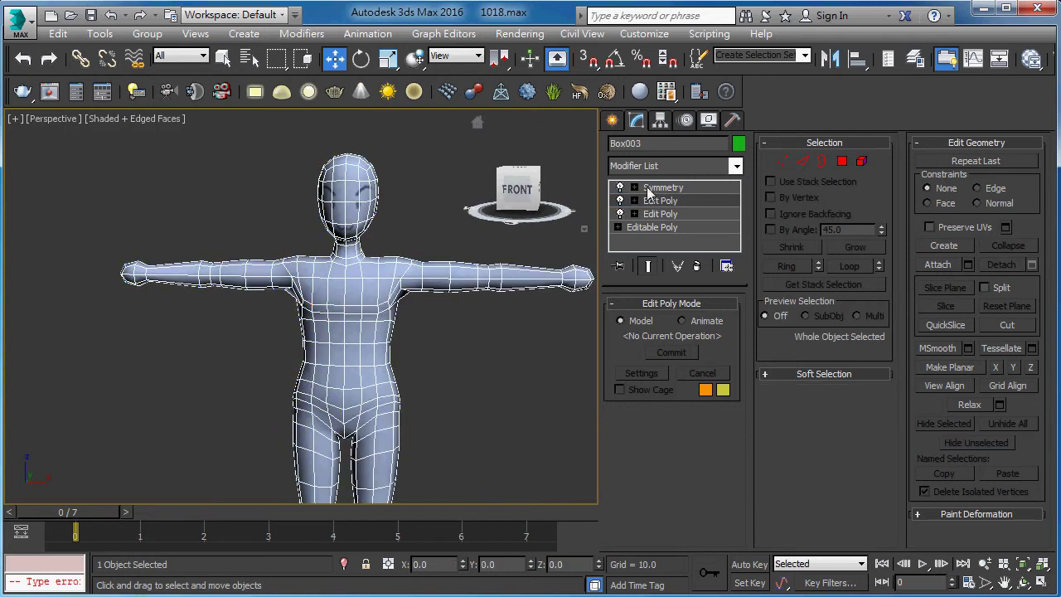
pyautogui.click(664, 187)
pyautogui.press('F4')
pyautogui.moveTo(407, 304)
pyautogui.keyDown('alt'); pyautogui.mouseDown(button='middle')
pyautogui.moveTo(466, 303)
pyautogui.moveTo(386, 291)
pyautogui.moveTo(422, 249)
pyautogui.mouseUp(button='middle'); pyautogui.keyUp('alt')
pyautogui.press('F4')
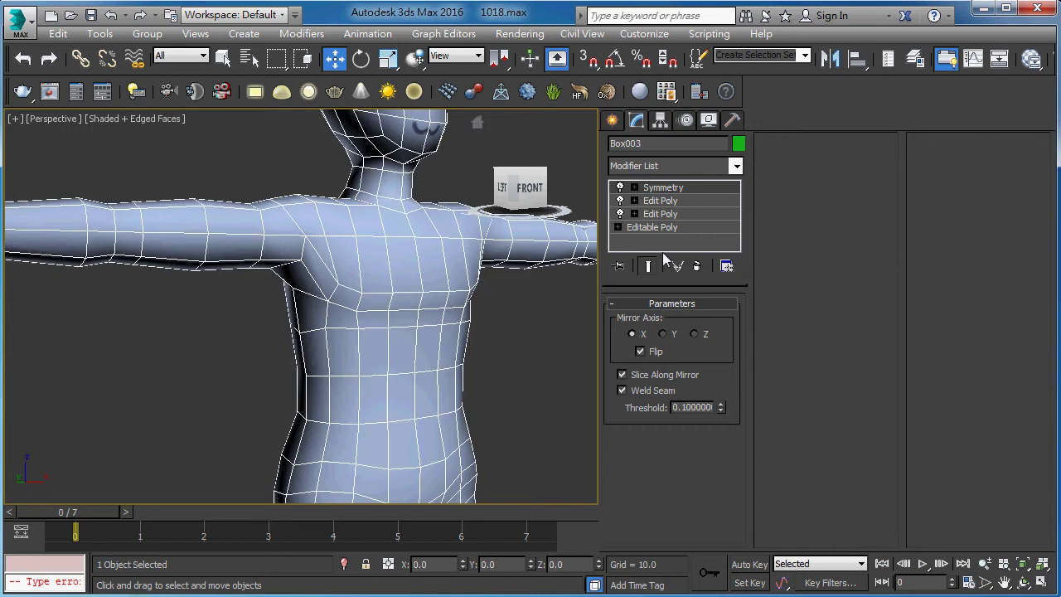
# On the upper Edit Poly, scale the upper-chest edge beside the arm to 81% along X.
pyautogui.click(664, 204)
pyautogui.keyDown('alt'); pyautogui.moveTo(462, 220); pyautogui.dragTo(356, 244, button='middle'); pyautogui.keyUp('alt')
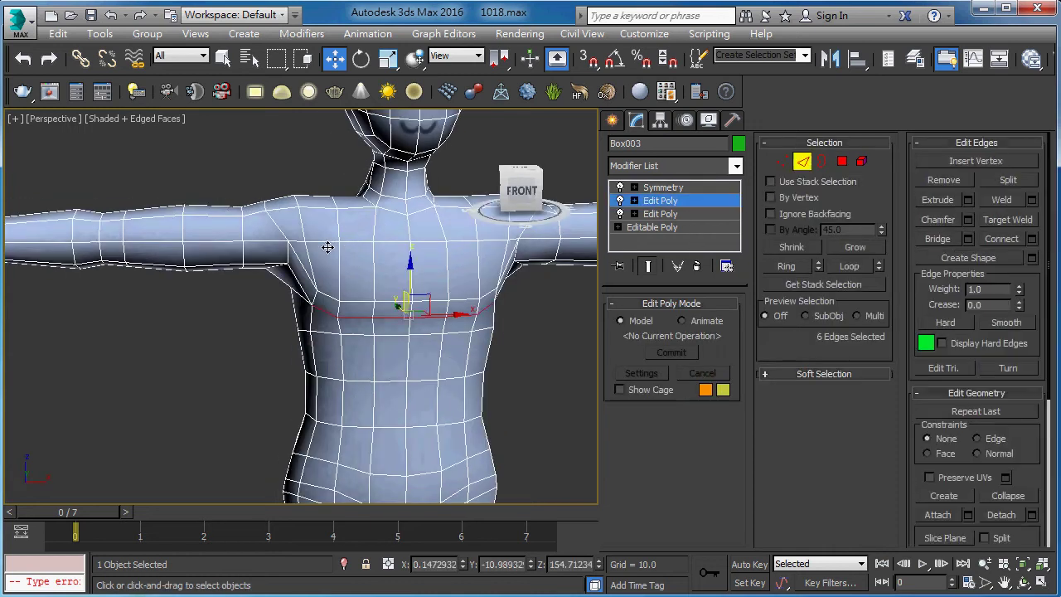
pyautogui.click(320, 241)
pyautogui.moveTo(359, 241)
pyautogui.mouseDown()
pyautogui.moveTo(368, 240)
pyautogui.moveTo(296, 241)
pyautogui.mouseUp()
pyautogui.press('r')
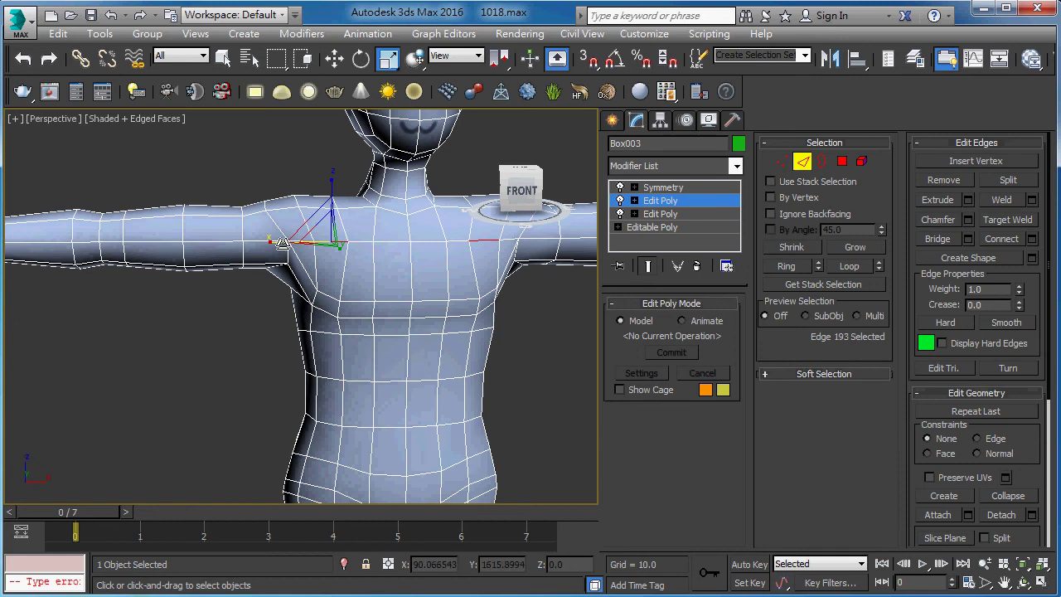
pyautogui.moveTo(301, 246)
pyautogui.keyDown('alt'); pyautogui.mouseDown(button='middle')
pyautogui.moveTo(294, 291)
pyautogui.moveTo(265, 273)
pyautogui.moveTo(304, 207)
pyautogui.mouseUp(button='middle'); pyautogui.keyUp('alt')
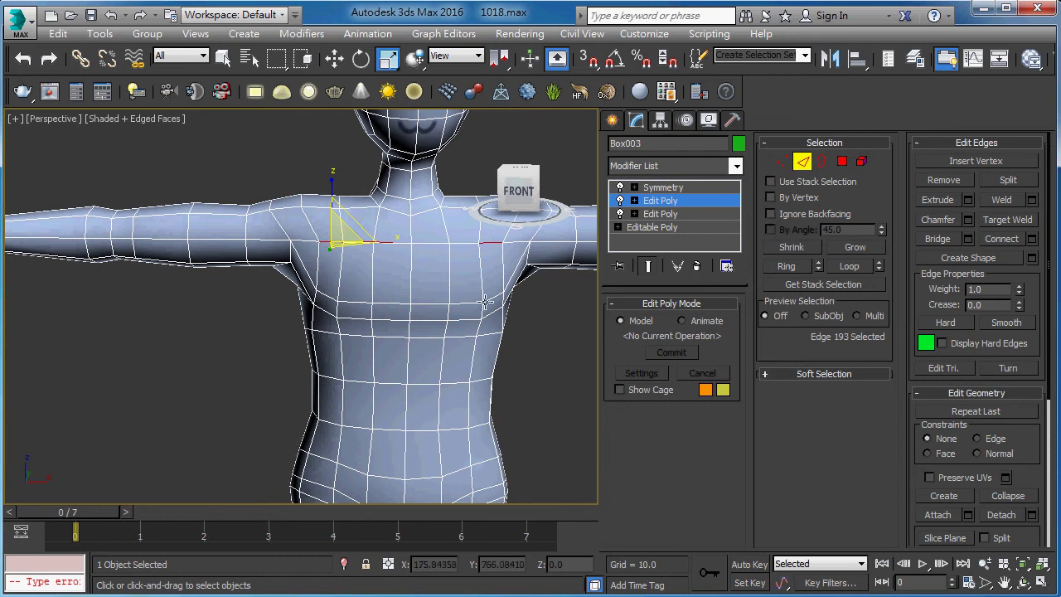
pyautogui.press('F4')
pyautogui.press('F4')
# Move two chest vertices along X toward the centre line.
pyautogui.press('1')
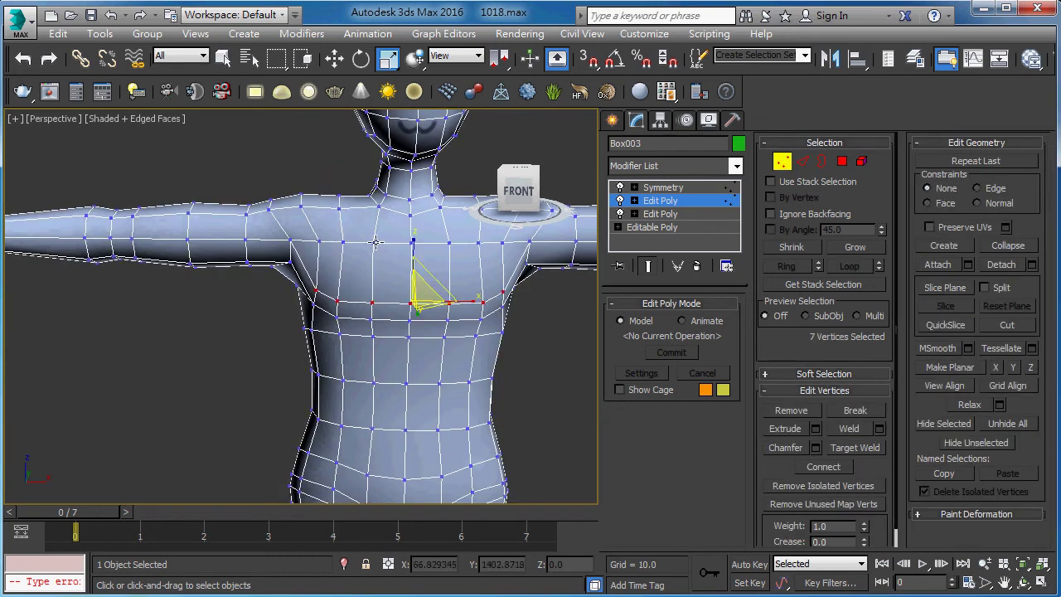
pyautogui.click(373, 241)
pyautogui.press('w')
pyautogui.moveTo(417, 243); pyautogui.dragTo(424, 243)
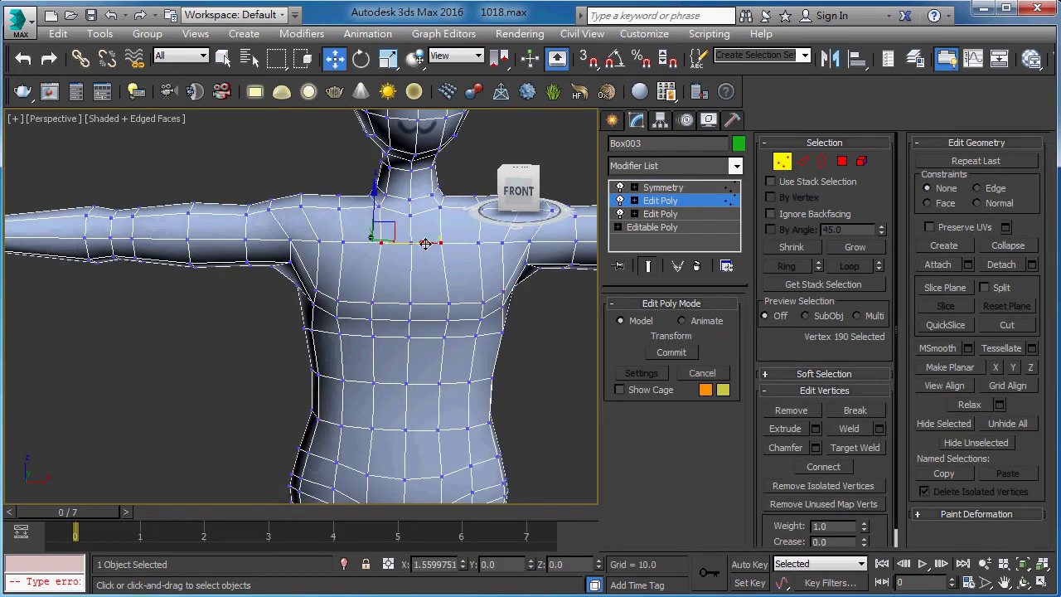
pyautogui.click(371, 302)
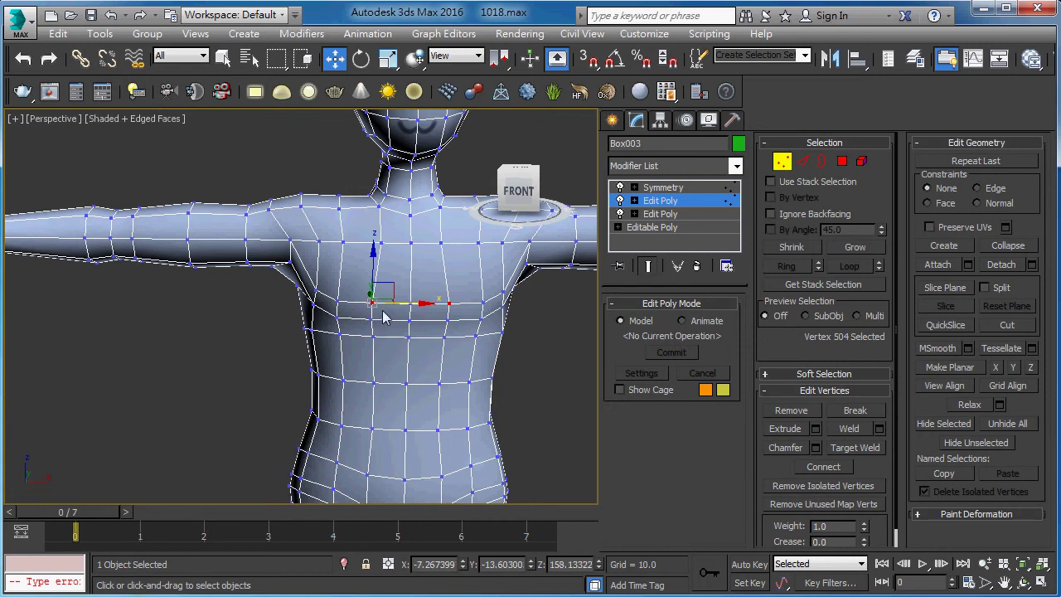
pyautogui.moveTo(406, 305); pyautogui.dragTo(416, 305)
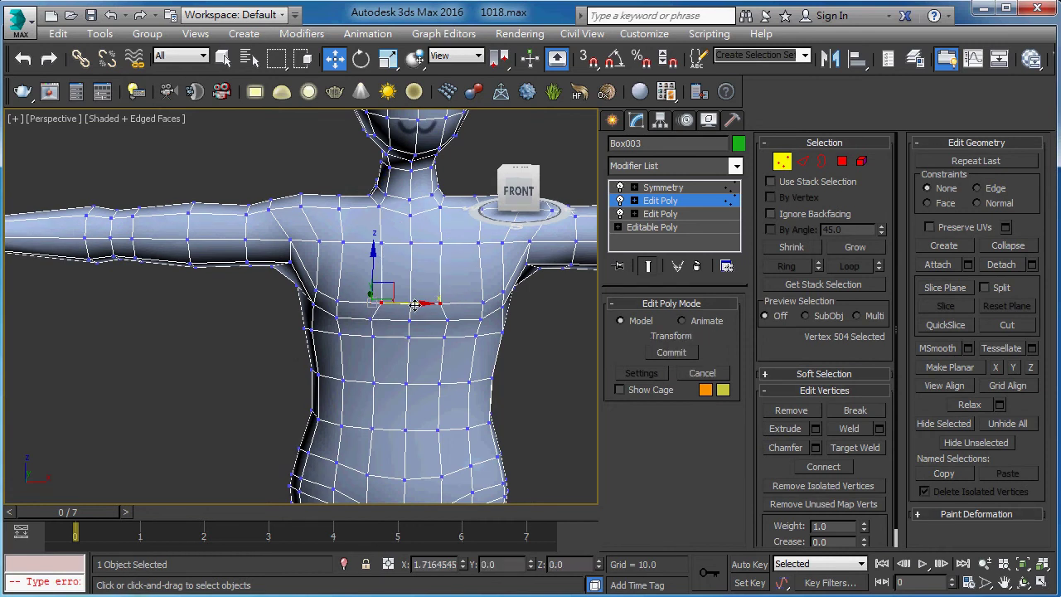
pyautogui.click(369, 317)
pyautogui.moveTo(406, 291)
pyautogui.keyDown('alt'); pyautogui.mouseDown(button='middle')
pyautogui.moveTo(441, 287)
pyautogui.moveTo(414, 286)
pyautogui.moveTo(388, 303)
pyautogui.moveTo(358, 296)
pyautogui.mouseUp(button='middle'); pyautogui.keyUp('alt')
pyautogui.scroll(2, 379, 284)
# Move a mid-chest edge slightly up and forward, then return to the mirrored Symmetry view.
pyautogui.press('2')
pyautogui.click(383, 304)
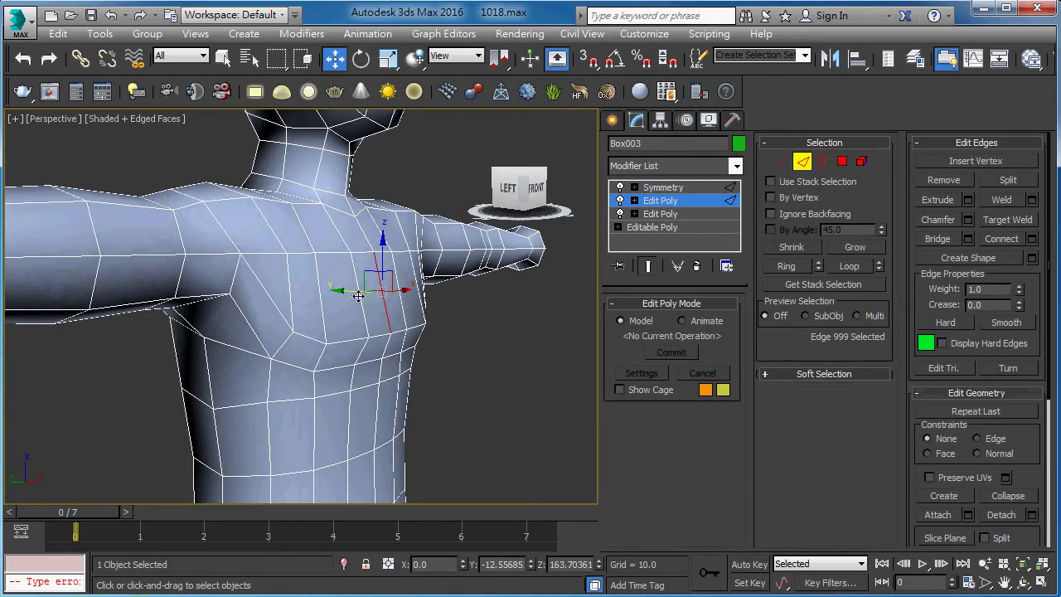
pyautogui.moveTo(352, 291); pyautogui.dragTo(340, 297)
pyautogui.moveTo(340, 297)
pyautogui.keyDown('alt'); pyautogui.mouseDown(button='middle')
pyautogui.moveTo(316, 231)
pyautogui.moveTo(365, 277)
pyautogui.moveTo(274, 348)
pyautogui.mouseUp(button='middle'); pyautogui.keyUp('alt')
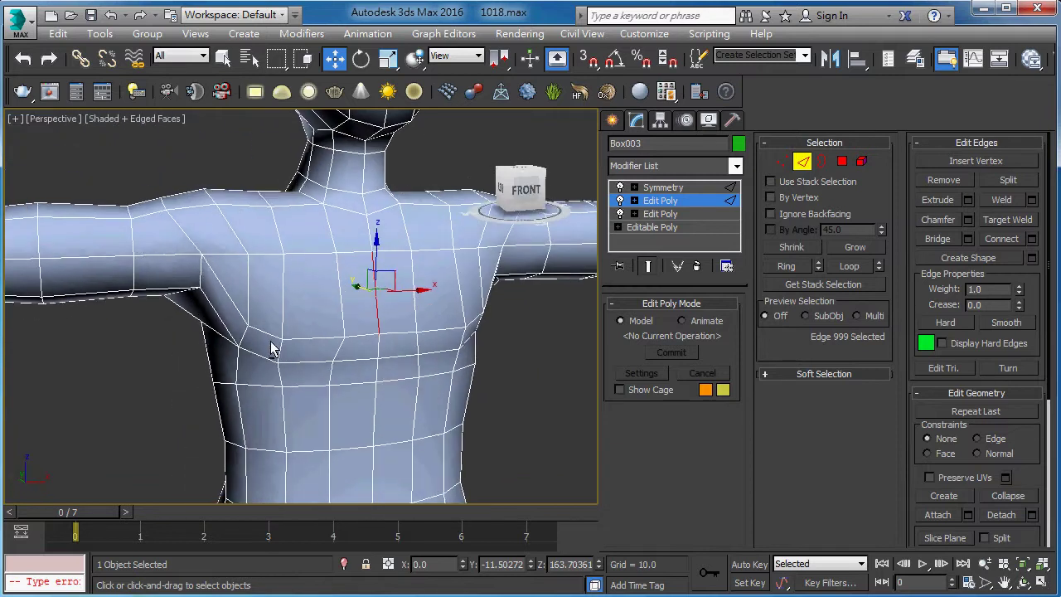
pyautogui.click(688, 199)
# Orbit around the full mirrored Symmetry result to inspect the character from all sides.
pyautogui.click(676, 187)
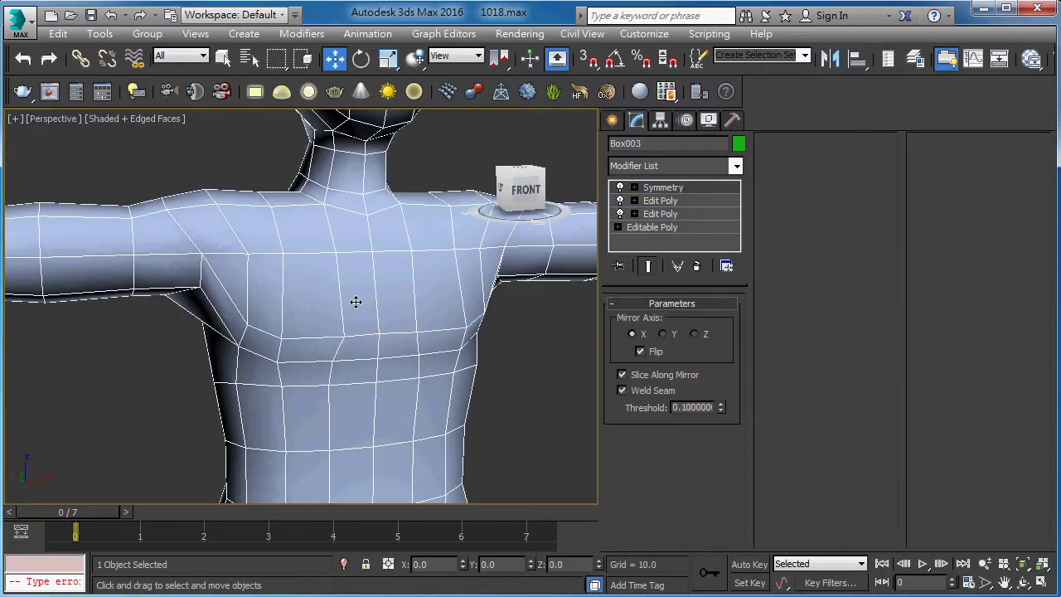
pyautogui.scroll(-4, 356, 302)
pyautogui.moveTo(296, 291)
pyautogui.keyDown('alt'); pyautogui.mouseDown(button='middle')
pyautogui.moveTo(173, 268)
pyautogui.moveTo(142, 287)
pyautogui.moveTo(329, 319)
pyautogui.moveTo(635, 287)
pyautogui.moveTo(439, 301)
pyautogui.moveTo(453, 332)
pyautogui.moveTo(420, 284)
pyautogui.moveTo(476, 275)
pyautogui.moveTo(455, 266)
pyautogui.moveTo(488, 268)
pyautogui.moveTo(464, 279)
pyautogui.moveTo(368, 268)
pyautogui.moveTo(497, 271)
pyautogui.moveTo(580, 257)
pyautogui.mouseUp(button='middle'); pyautogui.keyUp('alt')
pyautogui.scroll(-5, 421, 284)
pyautogui.scroll(5, 418, 282)
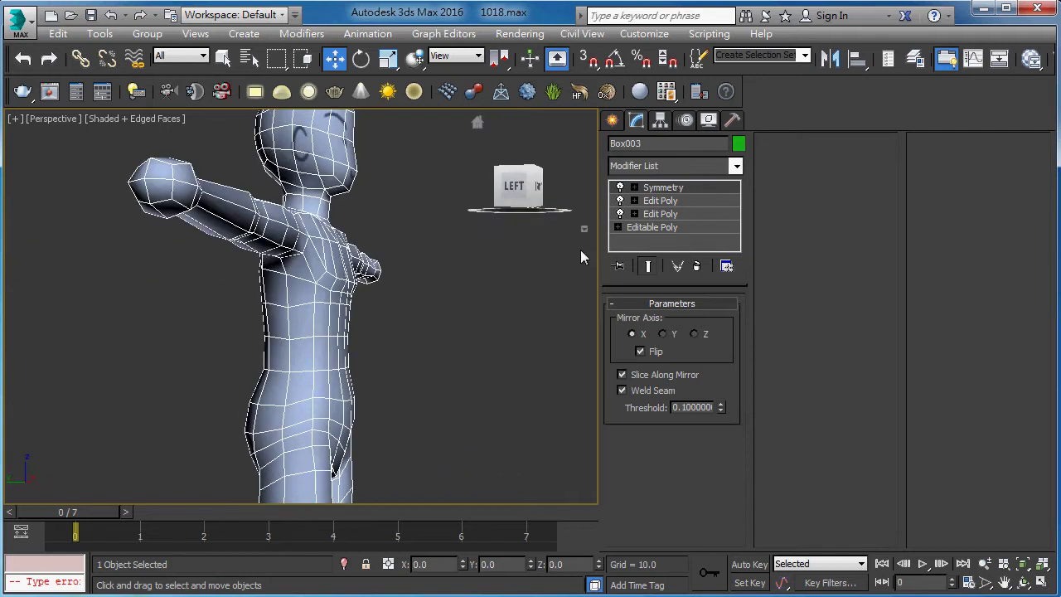
pyautogui.moveTo(489, 245)
pyautogui.keyDown('alt'); pyautogui.mouseDown(button='middle')
pyautogui.moveTo(354, 276)
pyautogui.moveTo(617, 252)
pyautogui.moveTo(604, 265)
pyautogui.moveTo(497, 268)
pyautogui.mouseUp(button='middle'); pyautogui.keyUp('alt')
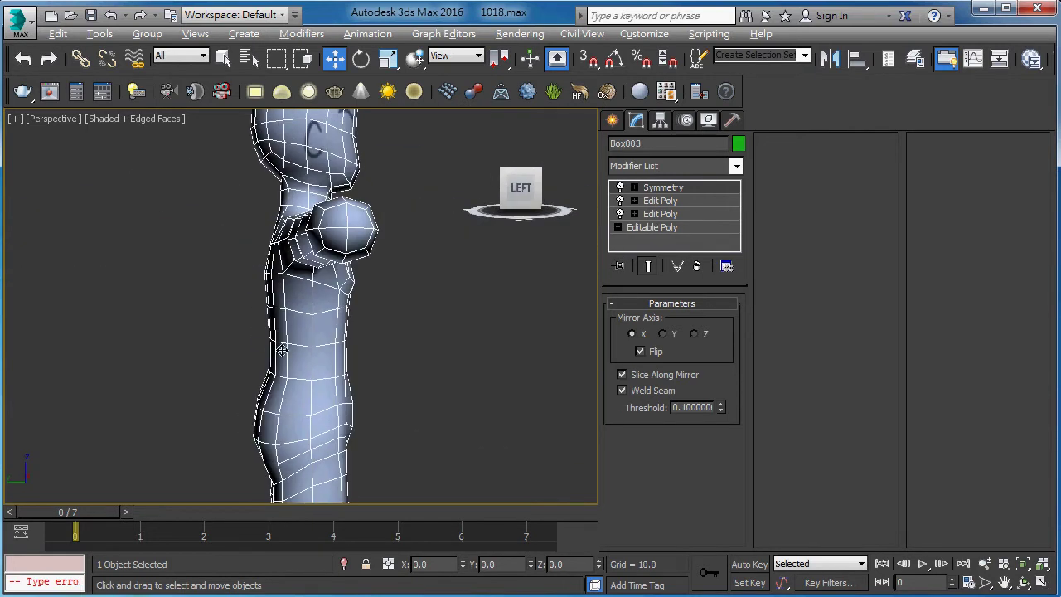
pyautogui.moveTo(282, 351)
pyautogui.keyDown('alt'); pyautogui.mouseDown(button='middle')
pyautogui.moveTo(369, 350)
pyautogui.moveTo(249, 367)
pyautogui.mouseUp(button='middle'); pyautogui.keyUp('alt')
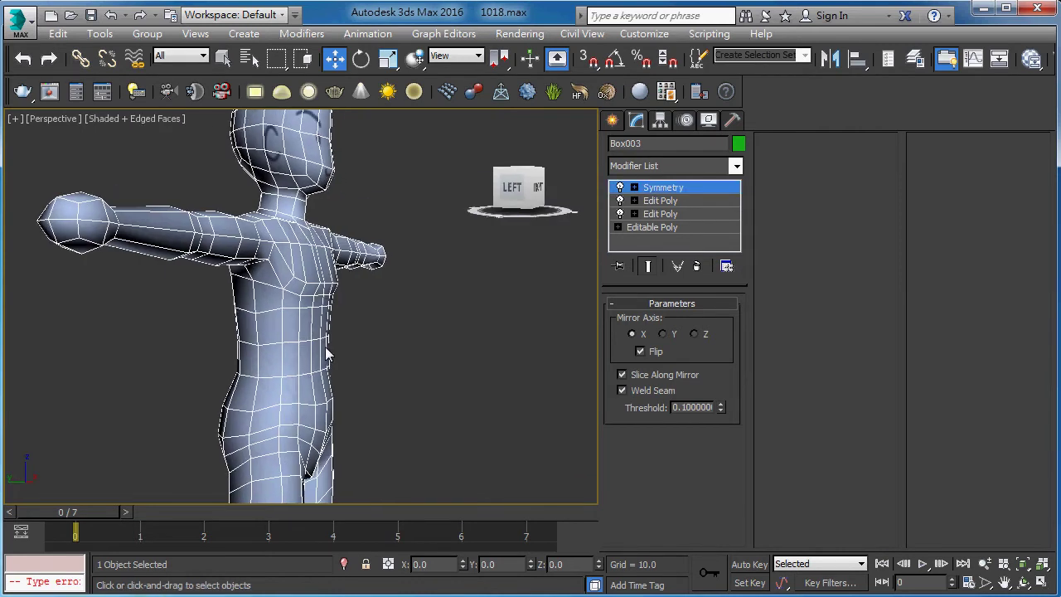
pyautogui.moveTo(326, 348)
pyautogui.keyDown('alt'); pyautogui.mouseDown(button='middle')
pyautogui.moveTo(393, 337)
pyautogui.moveTo(384, 356)
pyautogui.moveTo(403, 379)
pyautogui.moveTo(292, 390)
pyautogui.moveTo(269, 362)
pyautogui.mouseUp(button='middle'); pyautogui.keyUp('alt')
pyautogui.scroll(-2, 345, 329)
pyautogui.moveTo(345, 329); pyautogui.dragTo(370, 352, button='middle')
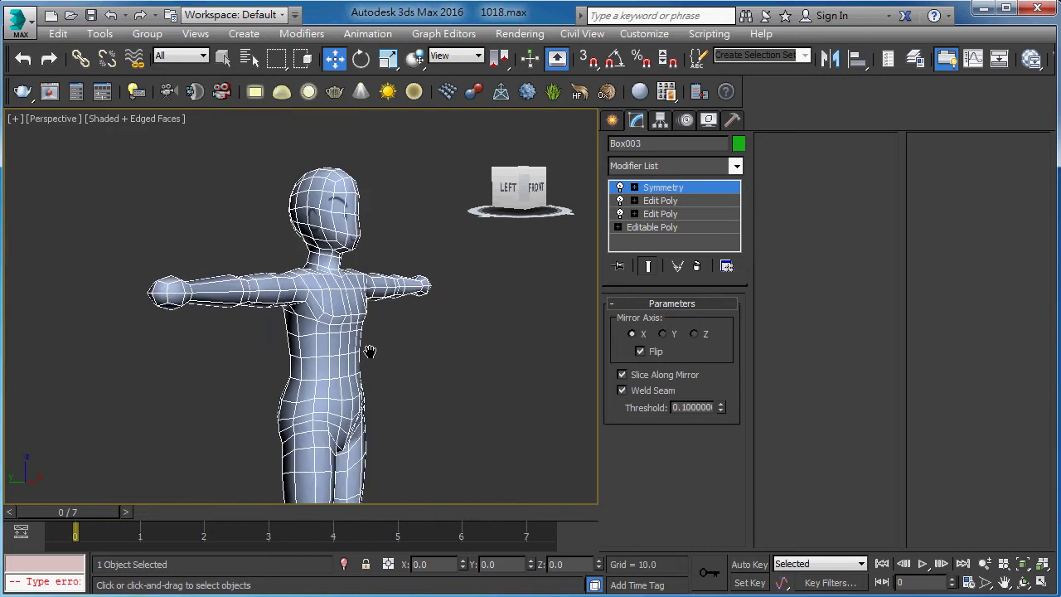
pyautogui.scroll(2, 373, 351)
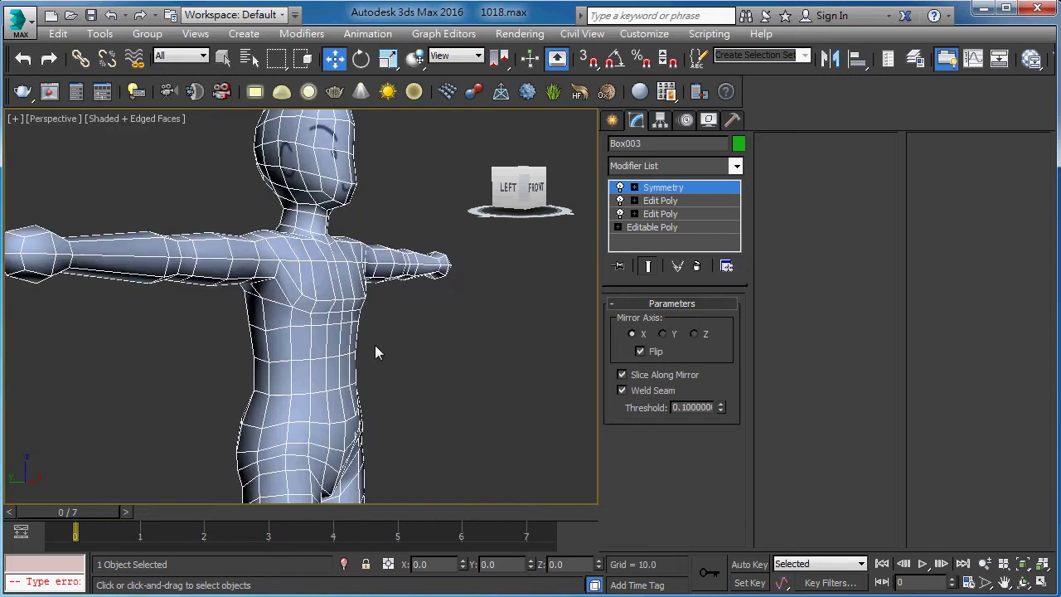
# In the upper Edit Poly, shift a torso-front edge about -0.7 along Y.
pyautogui.click(663, 200)
pyautogui.moveTo(356, 257)
pyautogui.keyDown('alt'); pyautogui.mouseDown(button='middle')
pyautogui.moveTo(408, 252)
pyautogui.moveTo(286, 376)
pyautogui.moveTo(254, 369)
pyautogui.mouseUp(button='middle'); pyautogui.keyUp('alt')
pyautogui.click(286, 377)
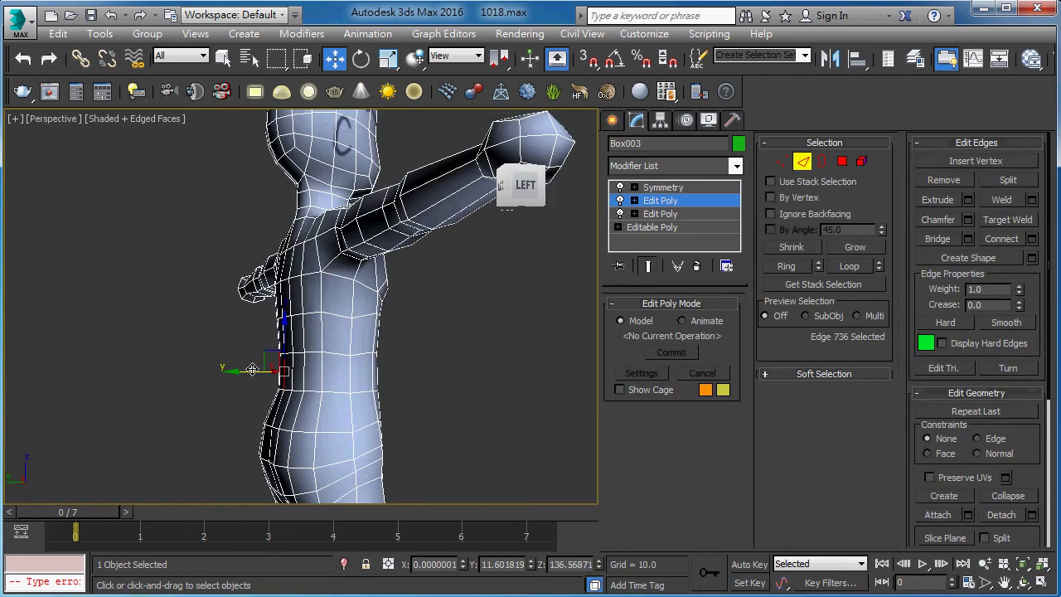
pyautogui.moveTo(250, 371); pyautogui.dragTo(253, 372)
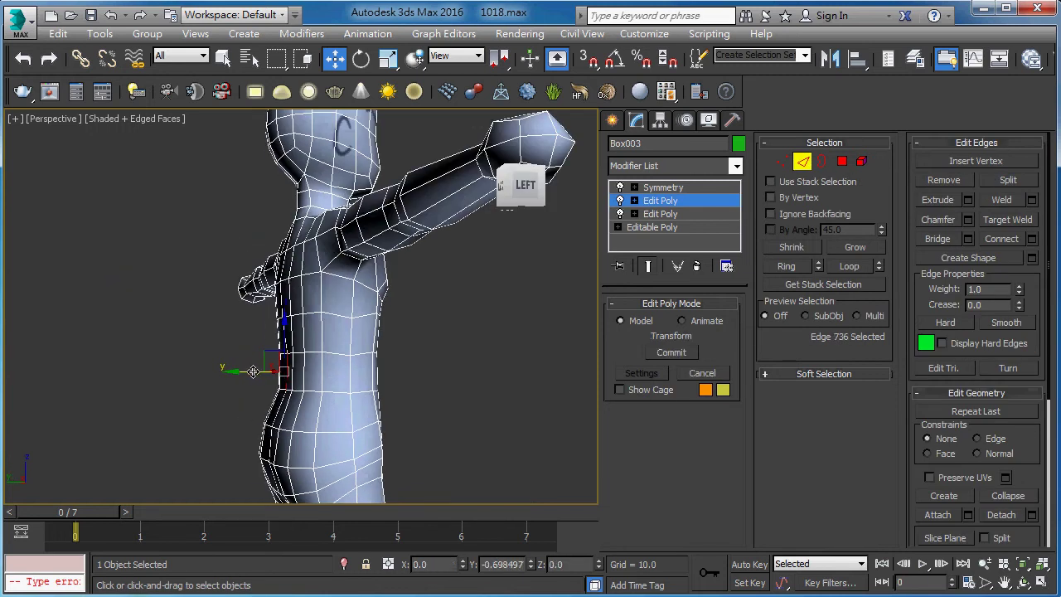
# Switch to Polygon level and hide the mirrored half by turning off the Symmetry display.
pyautogui.moveTo(253, 372)
pyautogui.keyDown('alt'); pyautogui.mouseDown(button='middle')
pyautogui.moveTo(407, 350)
pyautogui.moveTo(221, 355)
pyautogui.mouseUp(button='middle'); pyautogui.keyUp('alt')
pyautogui.press('4')
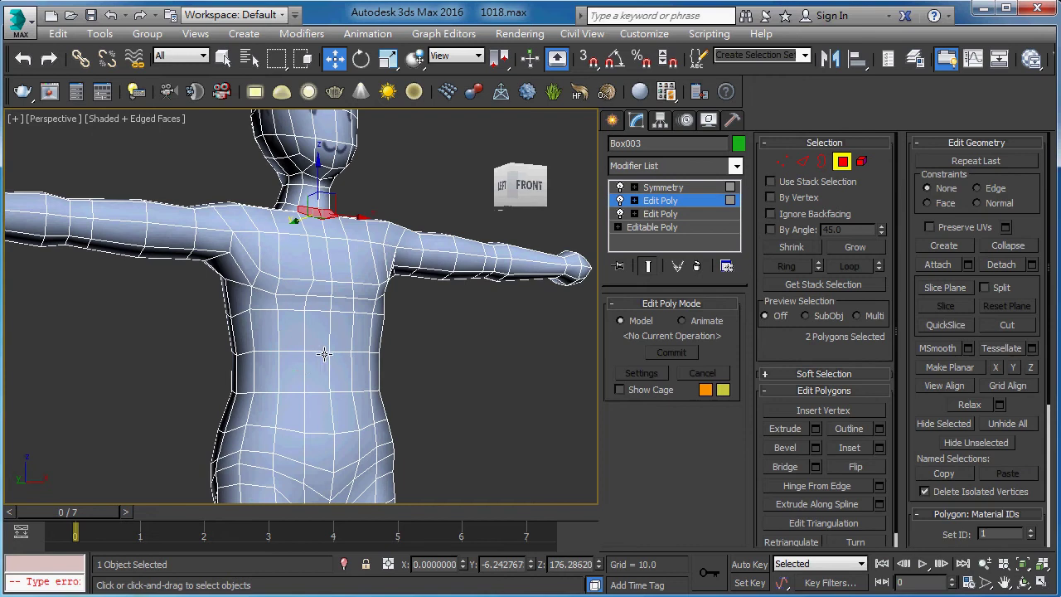
pyautogui.click(308, 364)
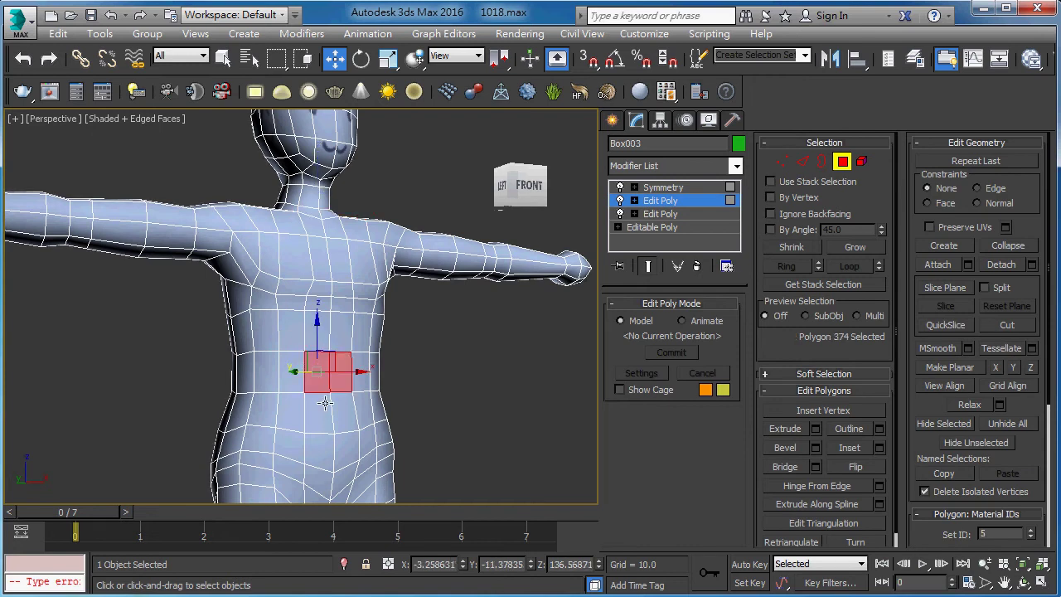
pyautogui.click(622, 189)
pyautogui.keyDown('alt'); pyautogui.moveTo(249, 408); pyautogui.dragTo(320, 381, button='middle'); pyautogui.keyUp('alt')
pyautogui.press('q')
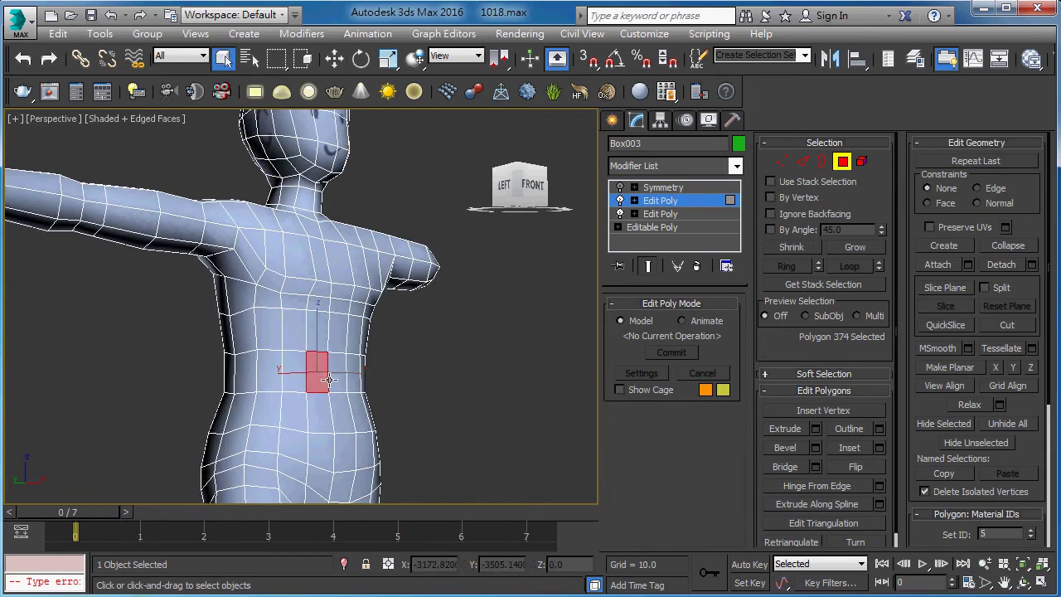
# Select two upper belly polygons and shift them slightly along Y.
pyautogui.keyDown('ctrl'); pyautogui.click(335, 374); pyautogui.keyUp('ctrl')
pyautogui.keyDown('ctrl'); pyautogui.click(319, 412); pyautogui.keyUp('ctrl')
pyautogui.keyDown('ctrl'); pyautogui.click(342, 412); pyautogui.keyUp('ctrl')
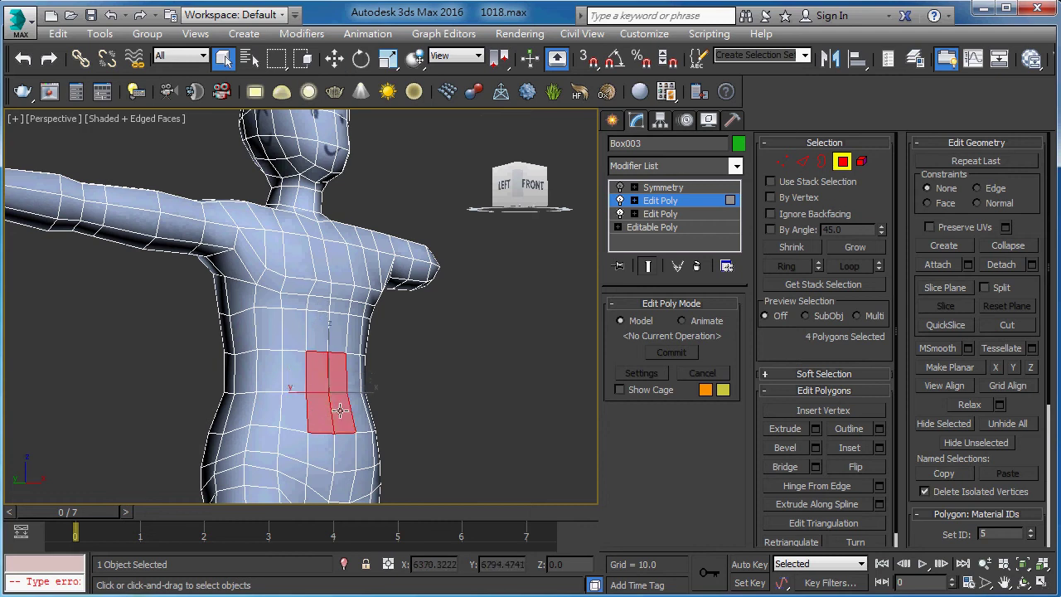
pyautogui.keyDown('alt'); pyautogui.moveTo(331, 369); pyautogui.dragTo(346, 386, button='middle'); pyautogui.keyUp('alt')
pyautogui.press('w')
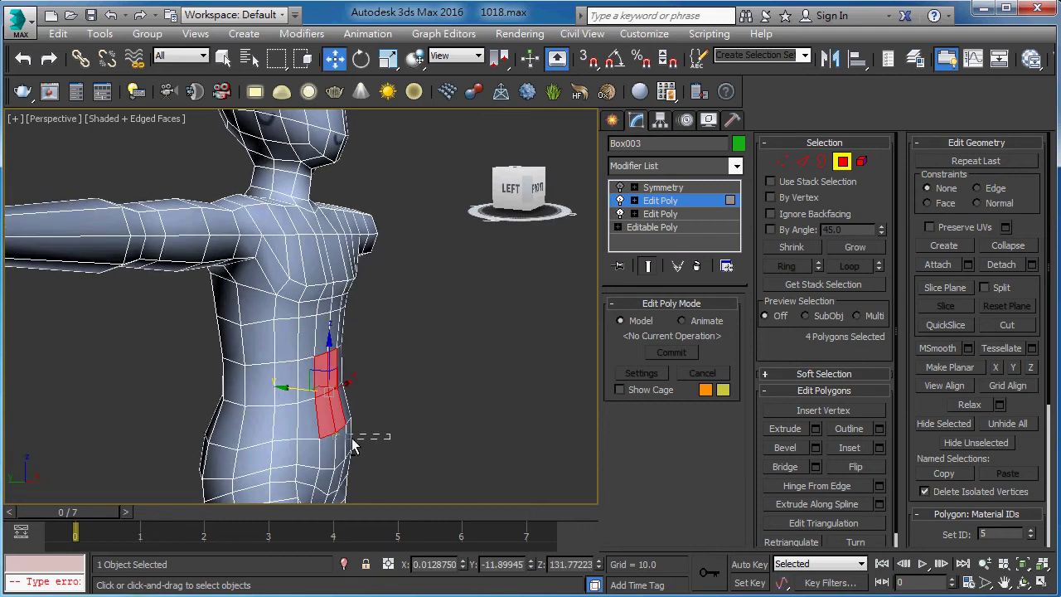
pyautogui.keyDown('alt'); pyautogui.moveTo(354, 448); pyautogui.dragTo(323, 433); pyautogui.keyUp('alt')
pyautogui.moveTo(296, 373); pyautogui.dragTo(302, 374)
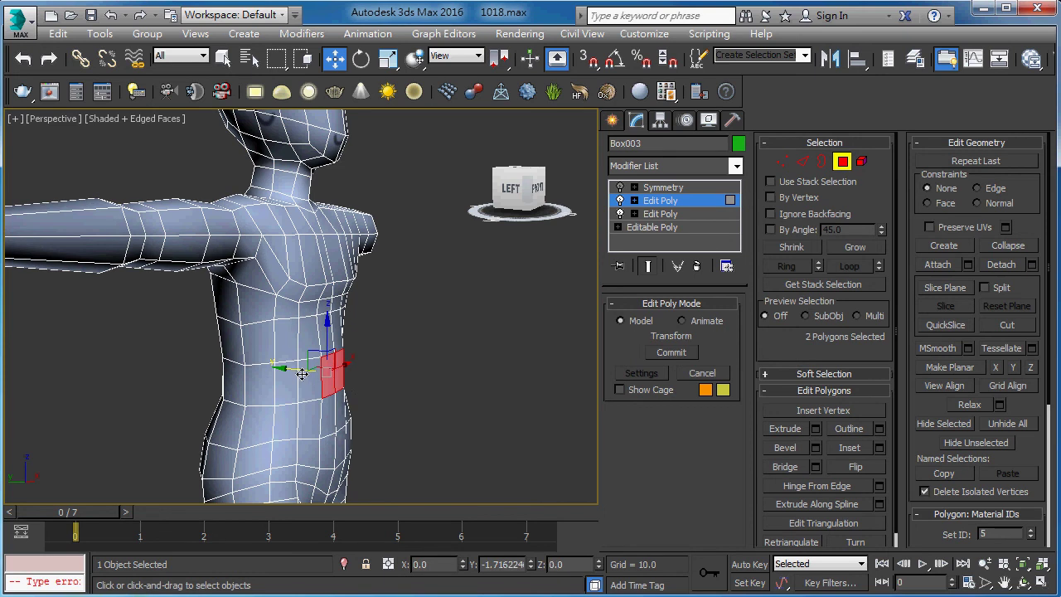
# Orbit and pan around the figure to check the reshaped belly from front and back.
pyautogui.moveTo(350, 379)
pyautogui.keyDown('alt'); pyautogui.mouseDown(button='middle')
pyautogui.moveTo(73, 357)
pyautogui.moveTo(185, 360)
pyautogui.moveTo(166, 367)
pyautogui.moveTo(474, 347)
pyautogui.moveTo(612, 355)
pyautogui.moveTo(543, 367)
pyautogui.moveTo(587, 363)
pyautogui.moveTo(527, 358)
pyautogui.moveTo(544, 365)
pyautogui.moveTo(436, 393)
pyautogui.moveTo(442, 386)
pyautogui.mouseUp(button='middle'); pyautogui.keyUp('alt')
pyautogui.scroll(-2, 202, 365)
pyautogui.scroll(-5, 202, 365)
pyautogui.scroll(3, 166, 366)
pyautogui.scroll(3, 444, 312)
pyautogui.scroll(-5, 427, 322)
pyautogui.moveTo(426, 322); pyautogui.dragTo(335, 346, button='middle')
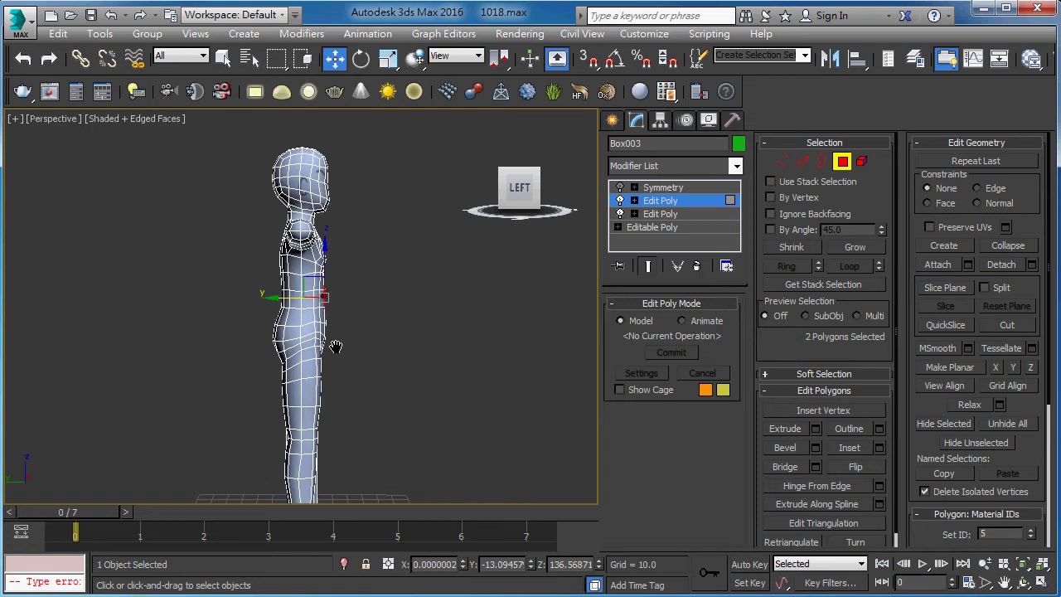
pyautogui.scroll(4, 336, 346)
pyautogui.scroll(-1, 337, 344)
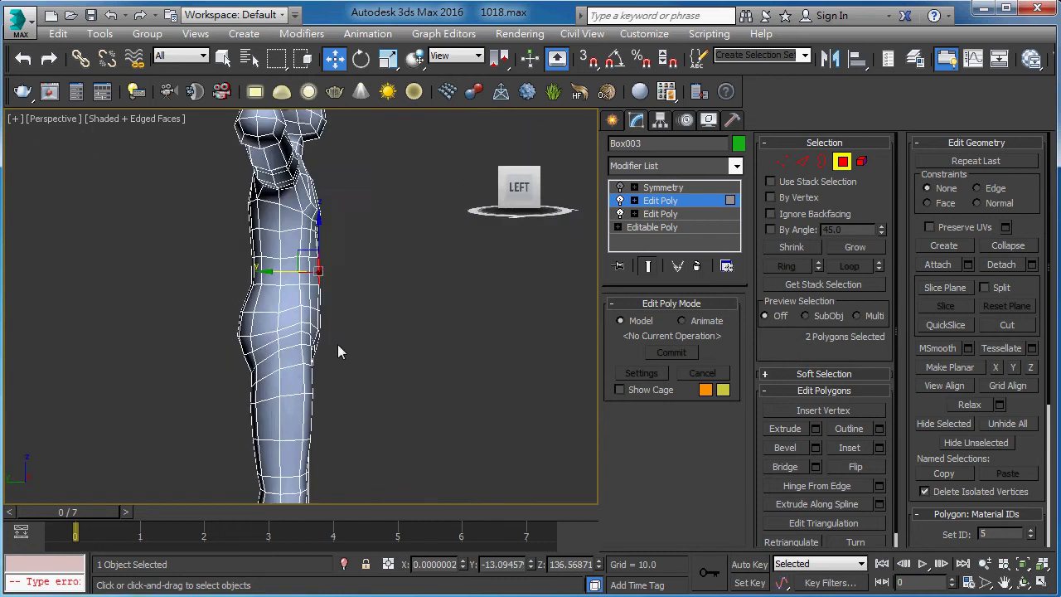
pyautogui.moveTo(328, 341)
pyautogui.keyDown('alt'); pyautogui.mouseDown(button='middle')
pyautogui.moveTo(282, 402)
pyautogui.moveTo(347, 436)
pyautogui.moveTo(331, 437)
pyautogui.moveTo(362, 356)
pyautogui.moveTo(335, 374)
pyautogui.mouseUp(button='middle'); pyautogui.keyUp('alt')
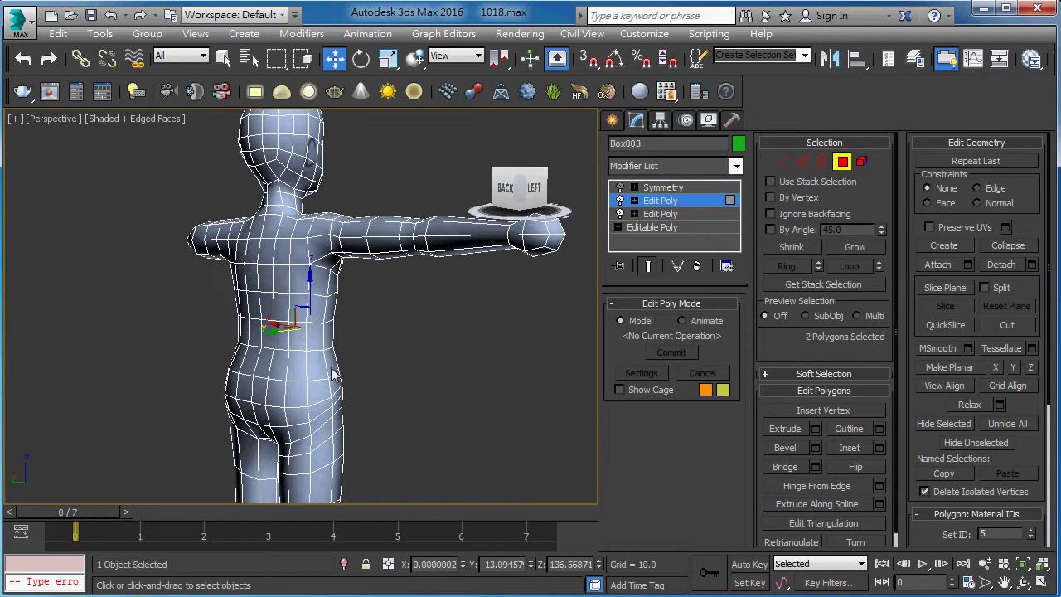
pyautogui.keyDown('alt'); pyautogui.moveTo(244, 354); pyautogui.dragTo(204, 339, button='middle'); pyautogui.keyUp('alt')
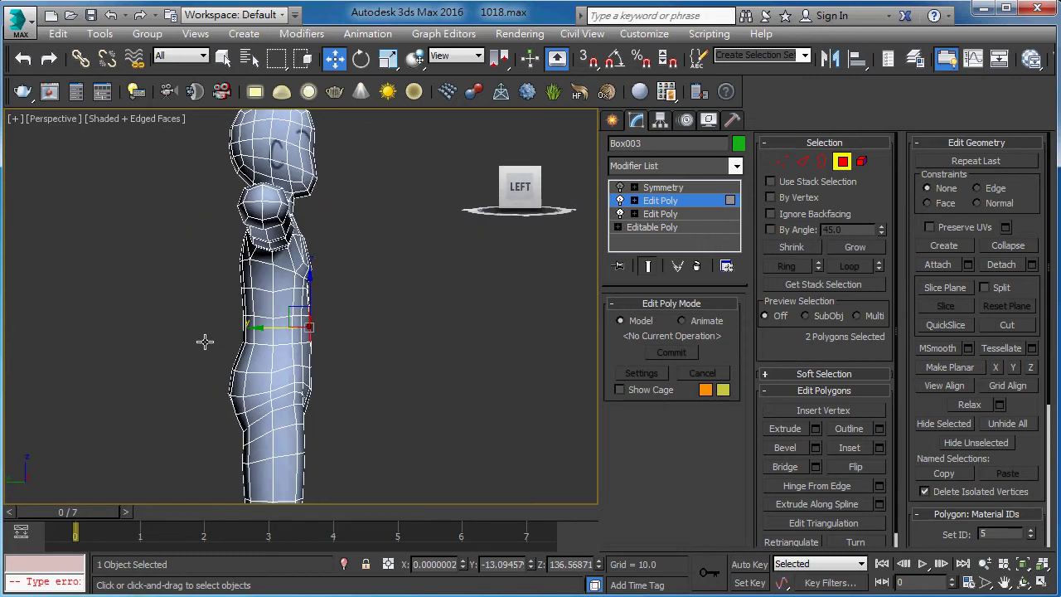
# Switch the viewport to Left view and nudge a block of waist vertices at vertex level.
pyautogui.click(56, 120)
pyautogui.click(95, 289)
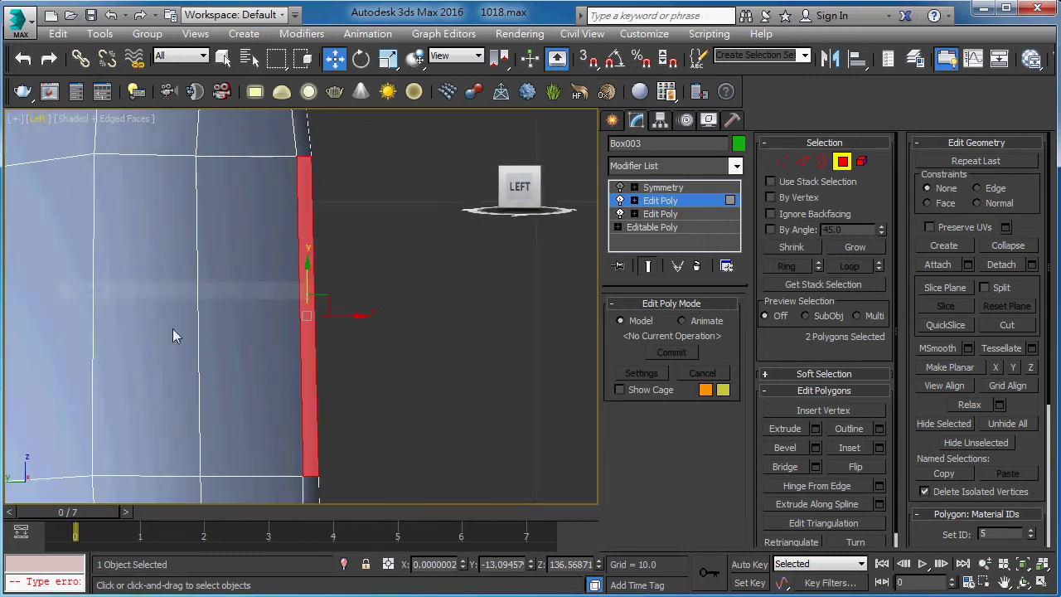
pyautogui.scroll(-3, 274, 279)
pyautogui.scroll(-2, 252, 304)
pyautogui.scroll(-2, 252, 304)
pyautogui.moveTo(265, 307); pyautogui.dragTo(390, 303, button='middle')
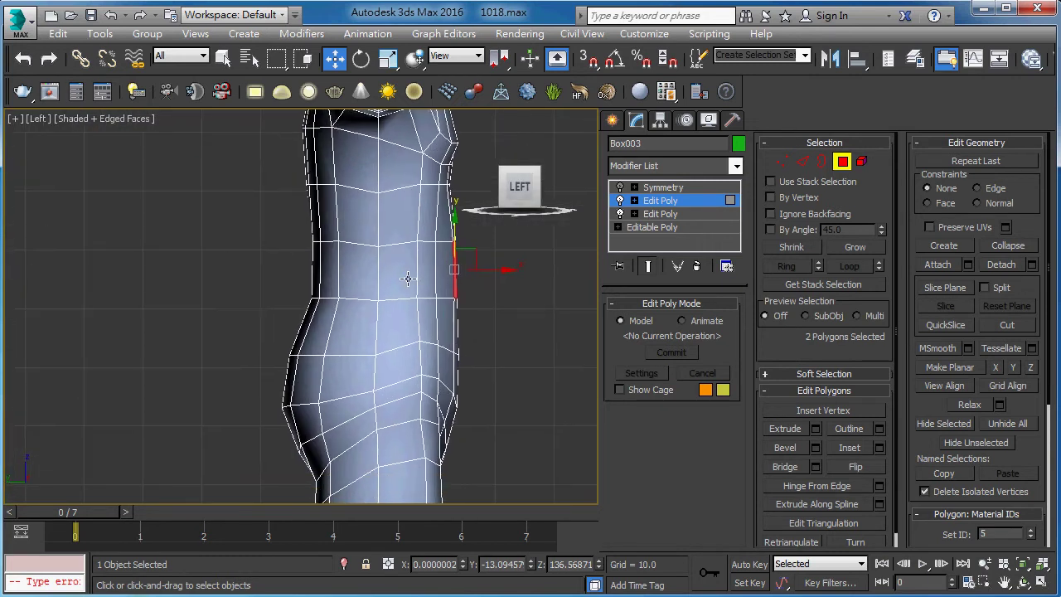
pyautogui.press('F3')
pyautogui.press('1')
pyautogui.moveTo(259, 269); pyautogui.dragTo(352, 373)
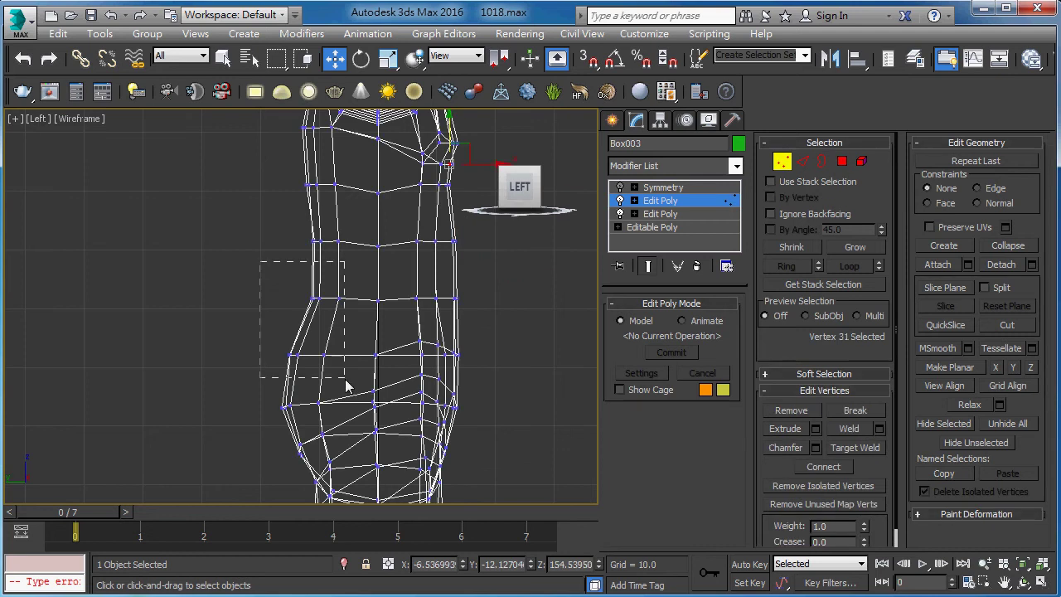
pyautogui.press('F3')
pyautogui.moveTo(354, 330); pyautogui.dragTo(360, 329)
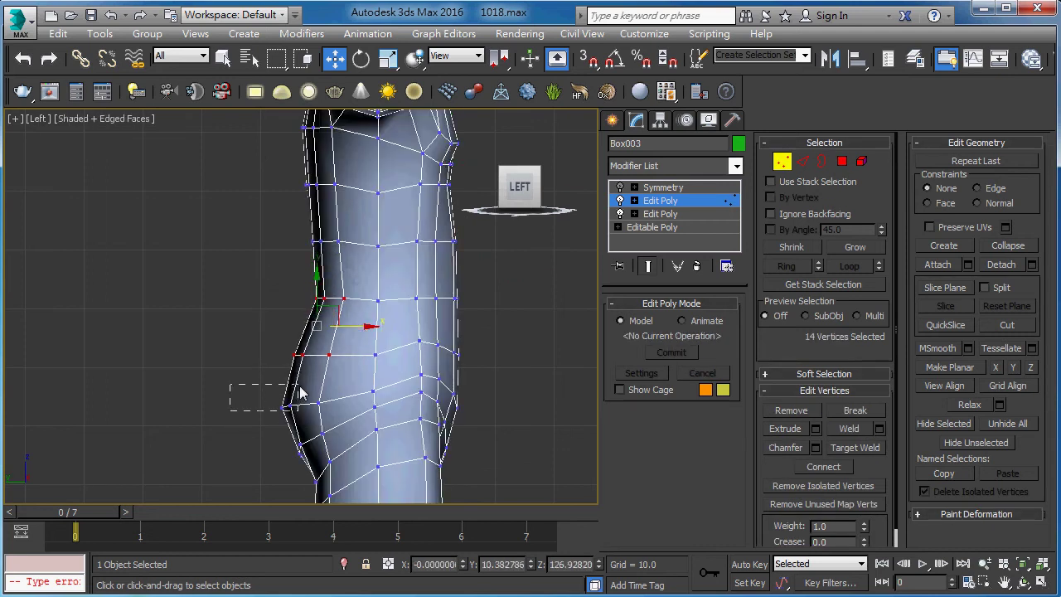
# Adjust smaller waist vertex rows and the two front belly vertices to smooth the side curve.
pyautogui.moveTo(301, 394)
pyautogui.mouseDown()
pyautogui.moveTo(296, 386)
pyautogui.moveTo(306, 411)
pyautogui.moveTo(335, 388)
pyautogui.mouseUp()
pyautogui.press('F3')
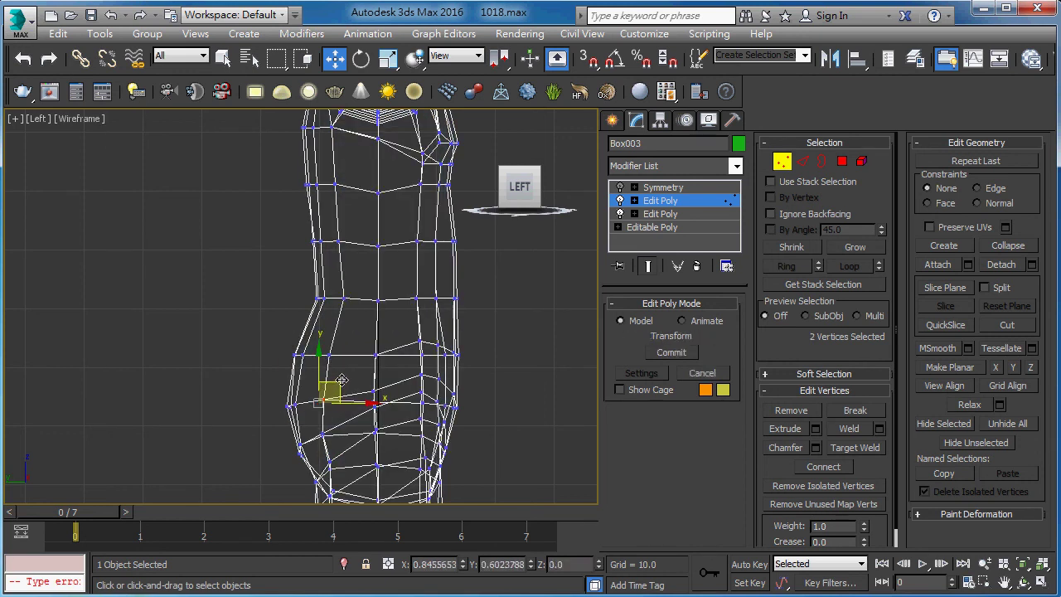
pyautogui.press('F3')
pyautogui.moveTo(293, 266); pyautogui.dragTo(293, 326, button='middle')
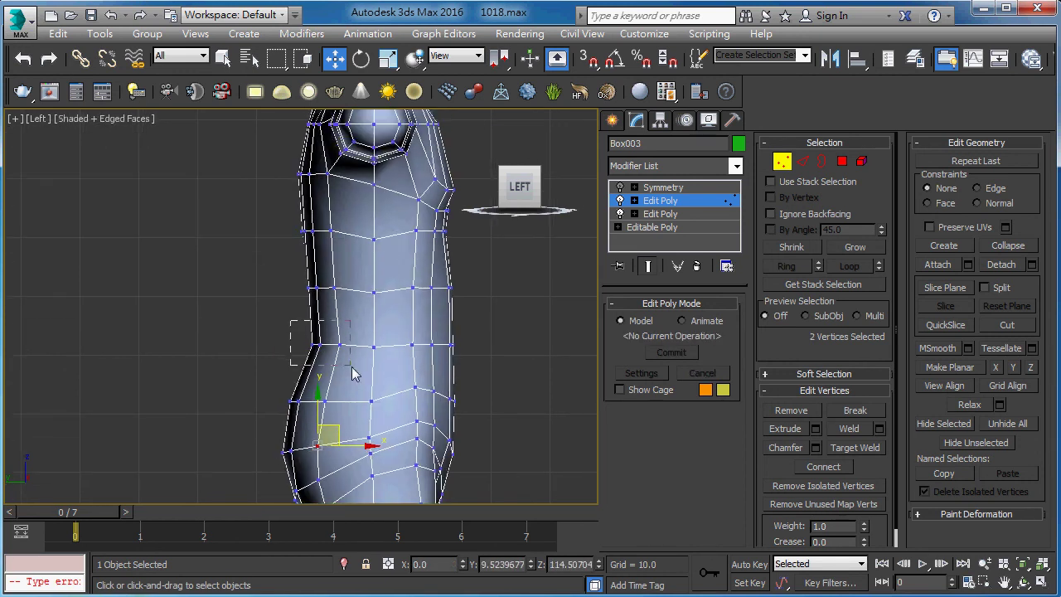
pyautogui.moveTo(352, 374)
pyautogui.mouseDown()
pyautogui.moveTo(363, 344)
pyautogui.moveTo(385, 343)
pyautogui.moveTo(377, 345)
pyautogui.mouseUp()
pyautogui.moveTo(337, 314); pyautogui.dragTo(338, 344, button='middle')
pyautogui.moveTo(295, 289)
pyautogui.mouseDown()
pyautogui.moveTo(318, 339)
pyautogui.moveTo(366, 319)
pyautogui.mouseUp()
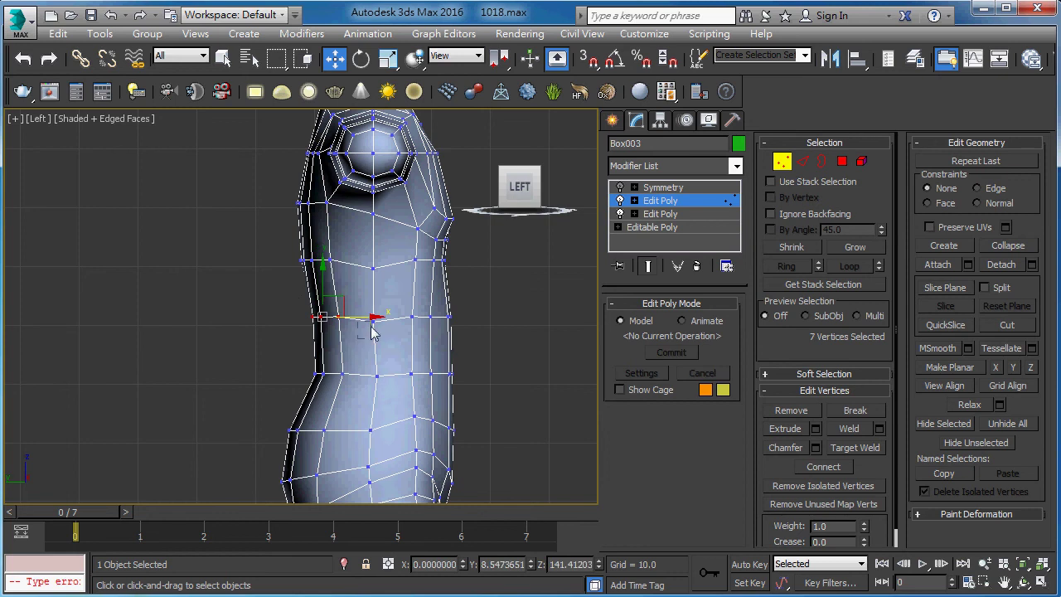
pyautogui.click(374, 320)
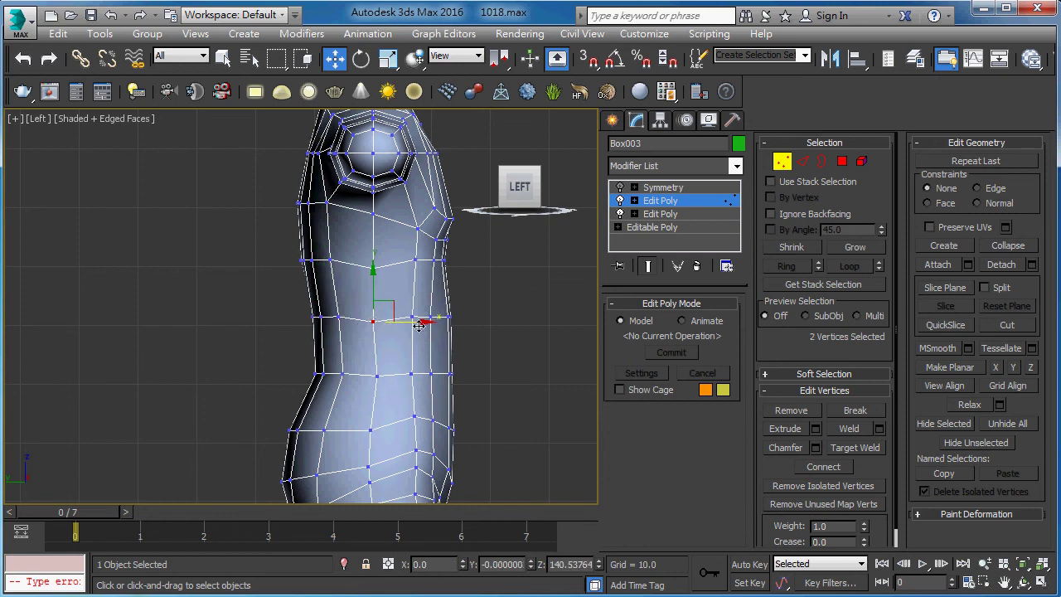
pyautogui.moveTo(419, 325); pyautogui.dragTo(421, 325)
pyautogui.moveTo(322, 280); pyautogui.dragTo(321, 347, button='middle')
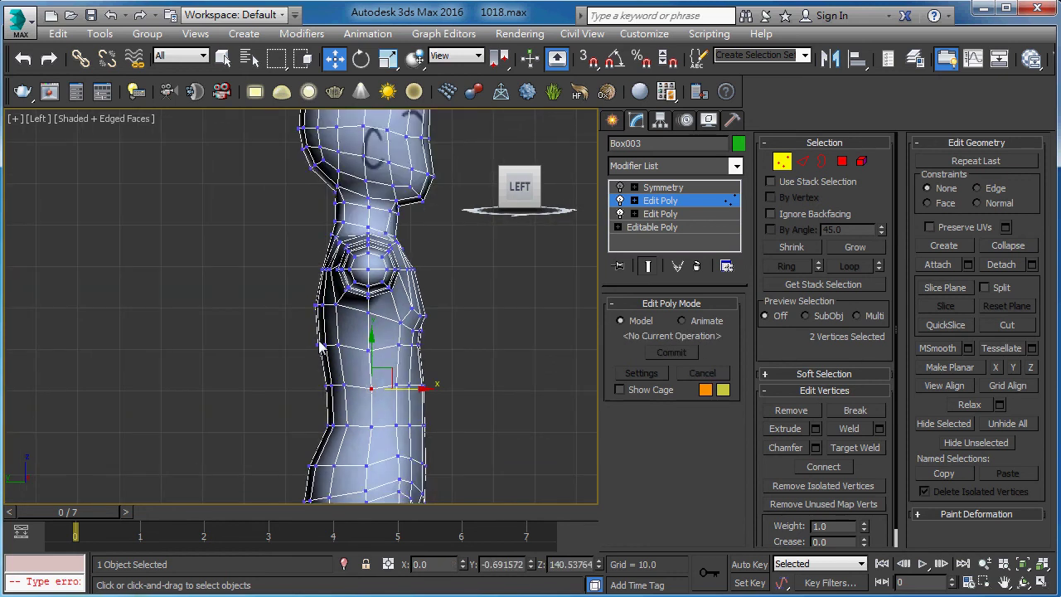
# Pull the vertices above the chest ring outward toward the back.
pyautogui.press('F3')
pyautogui.press('F3')
pyautogui.scroll(3, 320, 290)
pyautogui.scroll(4, 320, 290)
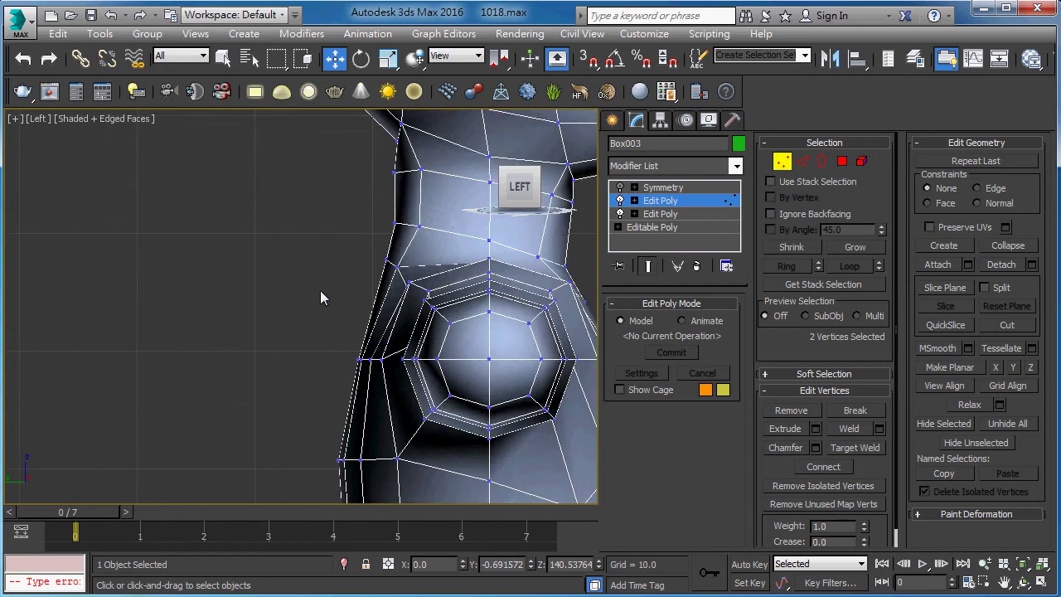
pyautogui.press('F3')
pyautogui.click(326, 240)
pyautogui.moveTo(407, 279); pyautogui.dragTo(407, 278)
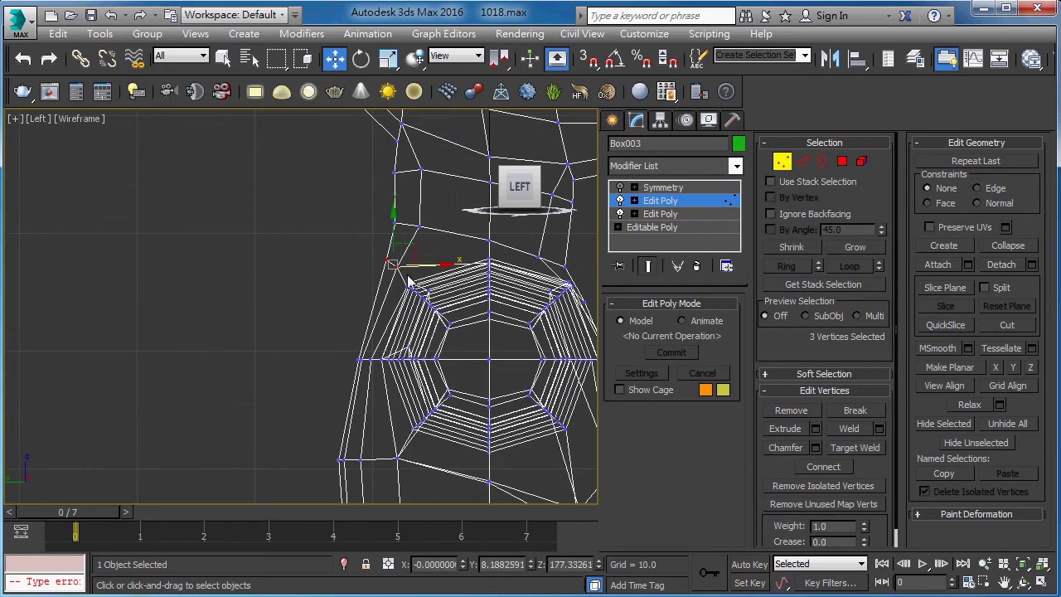
pyautogui.keyDown('ctrl'); pyautogui.moveTo(369, 381); pyautogui.dragTo(369, 381); pyautogui.keyUp('ctrl')
pyautogui.press('F3')
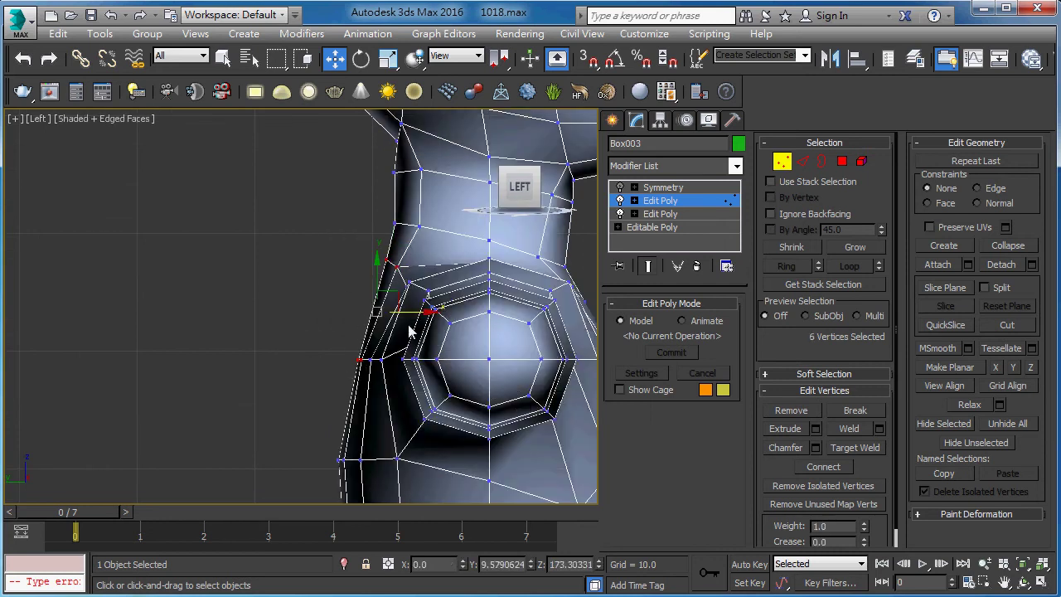
pyautogui.moveTo(410, 317); pyautogui.dragTo(388, 310)
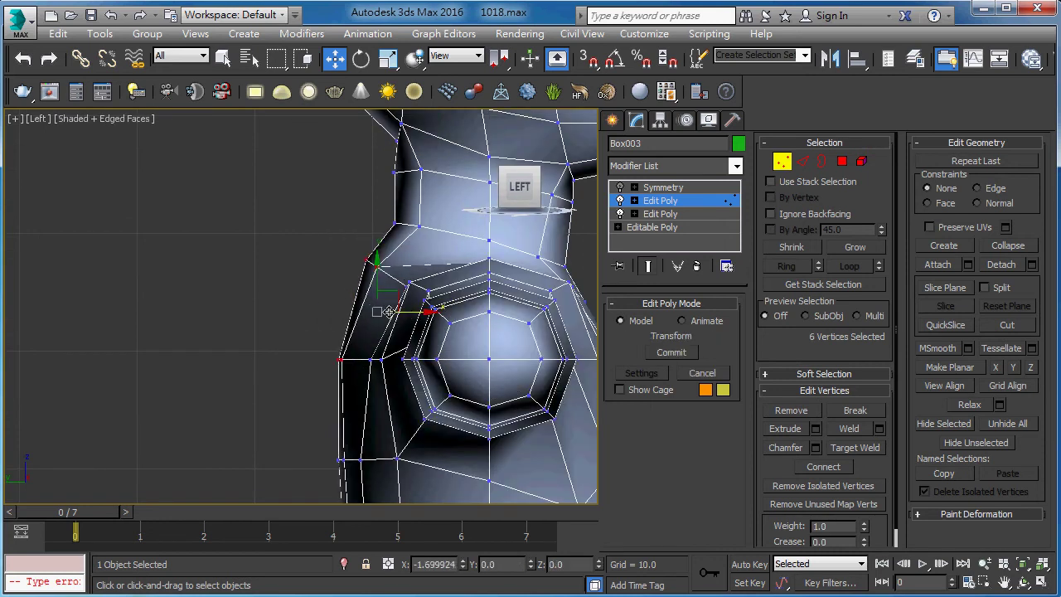
# Select vertices beside the chest ring and at the neck base, shifting the neck-base vertices sideways.
pyautogui.click(375, 358)
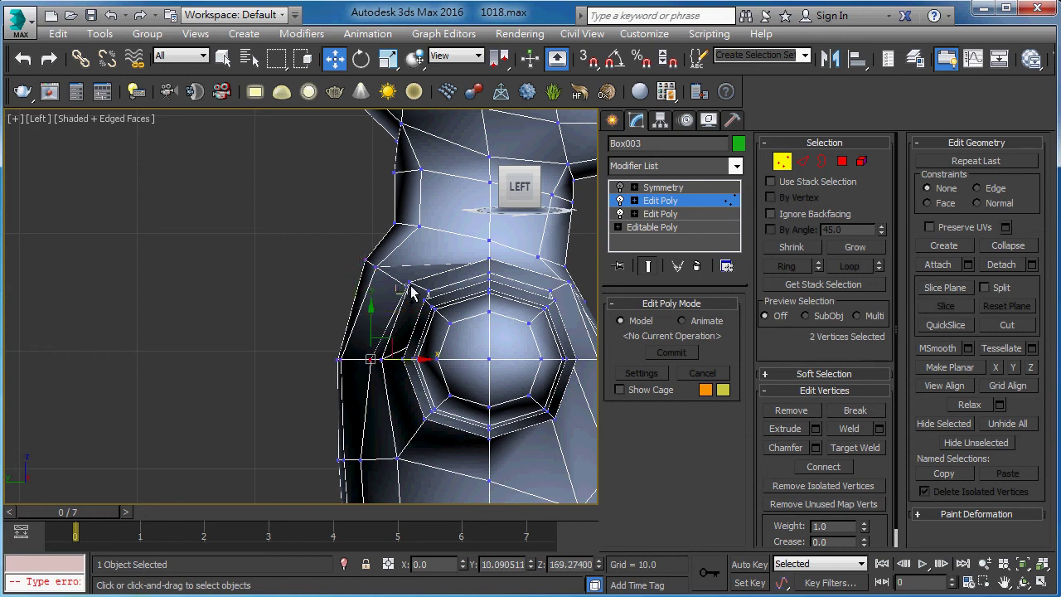
pyautogui.moveTo(412, 292)
pyautogui.keyDown('ctrl'); pyautogui.mouseDown()
pyautogui.moveTo(424, 308)
pyautogui.moveTo(410, 315)
pyautogui.mouseUp(); pyautogui.keyUp('ctrl')
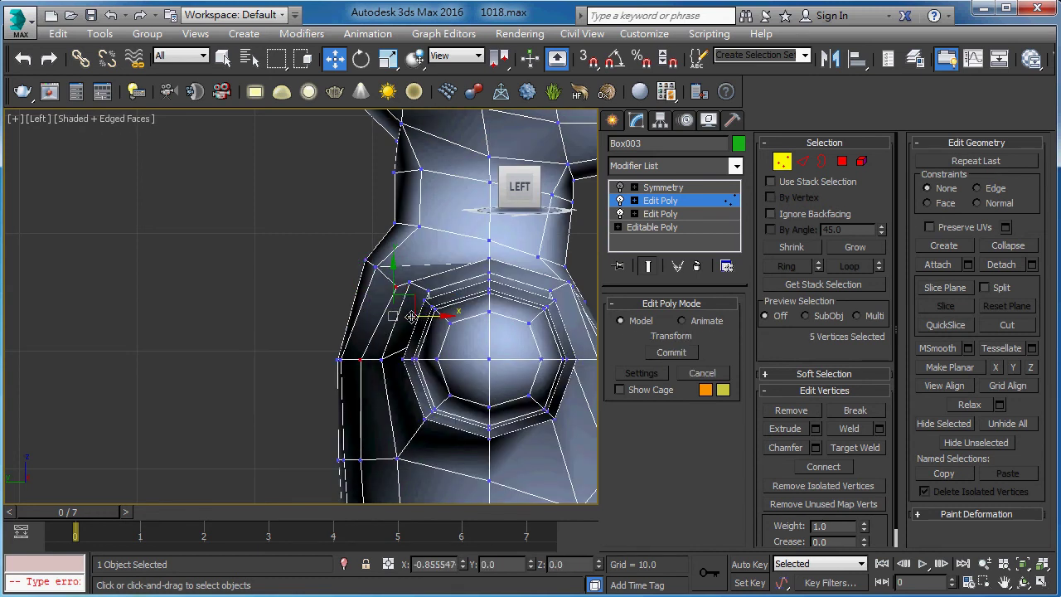
pyautogui.moveTo(328, 386)
pyautogui.keyDown('ctrl'); pyautogui.mouseDown()
pyautogui.moveTo(399, 311)
pyautogui.moveTo(410, 262)
pyautogui.mouseUp(); pyautogui.keyUp('ctrl')
pyautogui.press('F3')
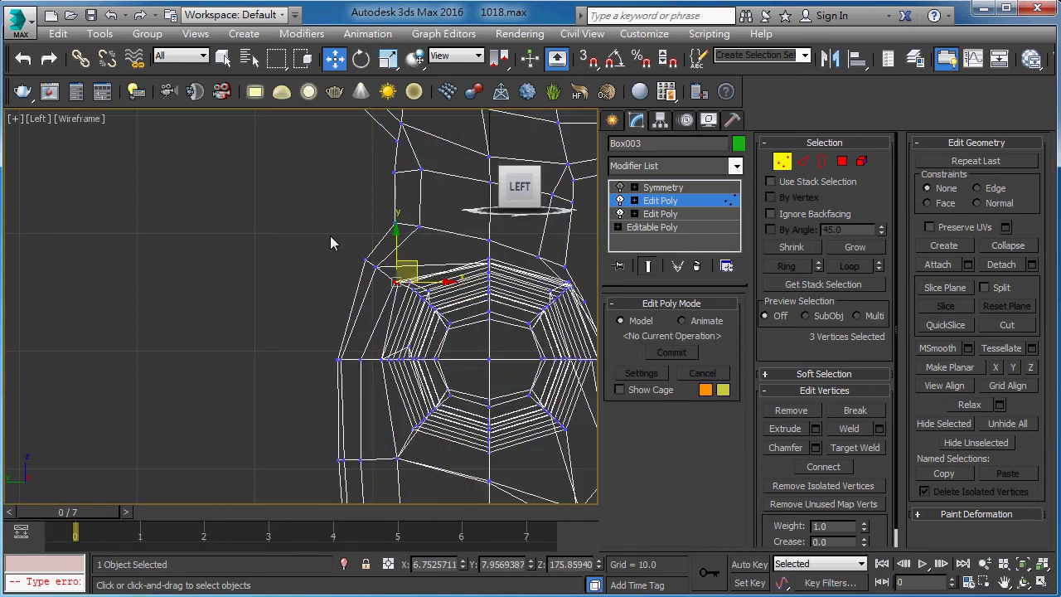
pyautogui.click(346, 246)
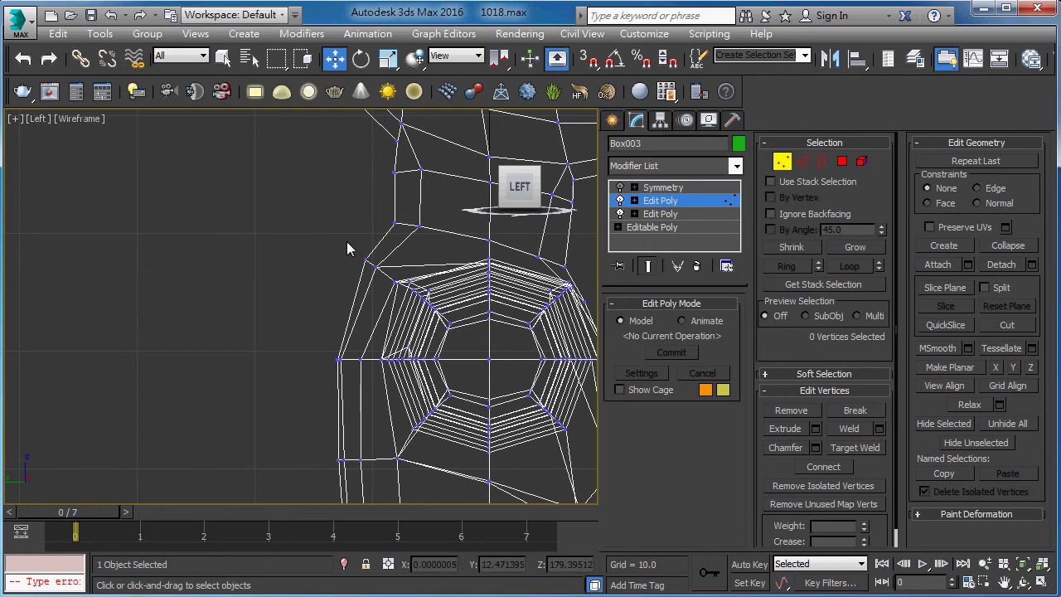
pyautogui.moveTo(398, 282); pyautogui.dragTo(396, 277)
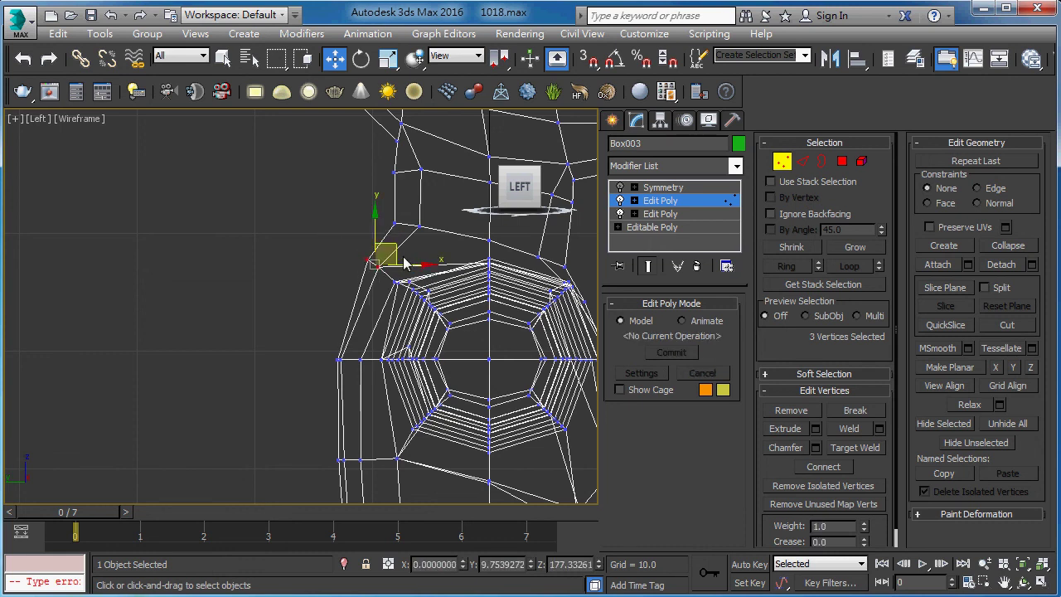
pyautogui.moveTo(333, 235)
pyautogui.mouseDown(button='middle')
pyautogui.moveTo(265, 289)
pyautogui.moveTo(246, 290)
pyautogui.mouseUp(button='middle')
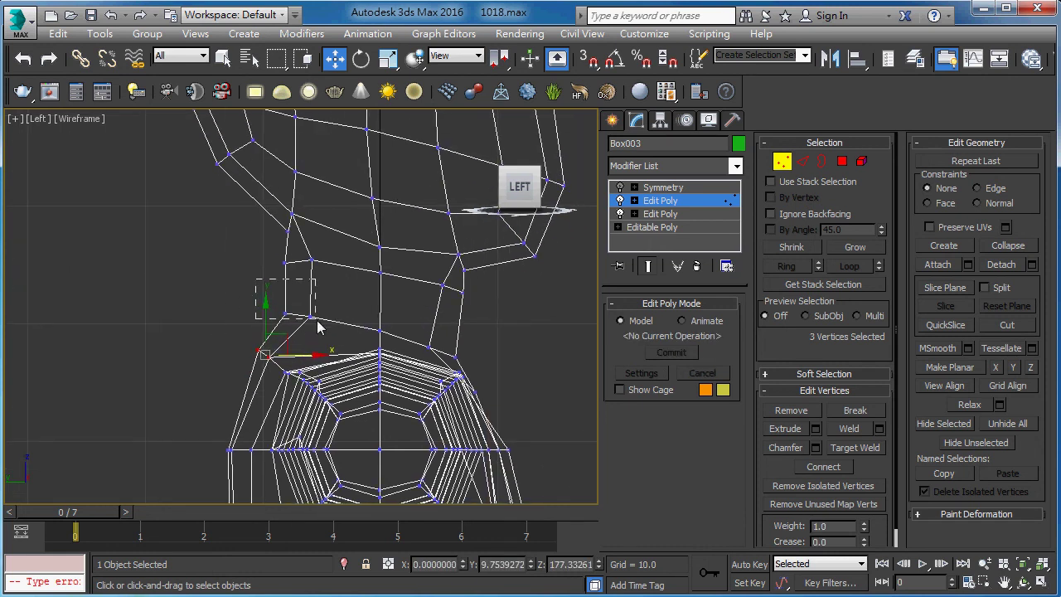
pyautogui.moveTo(319, 328)
pyautogui.mouseDown()
pyautogui.moveTo(277, 308)
pyautogui.moveTo(319, 314)
pyautogui.mouseUp()
pyautogui.press('F3')
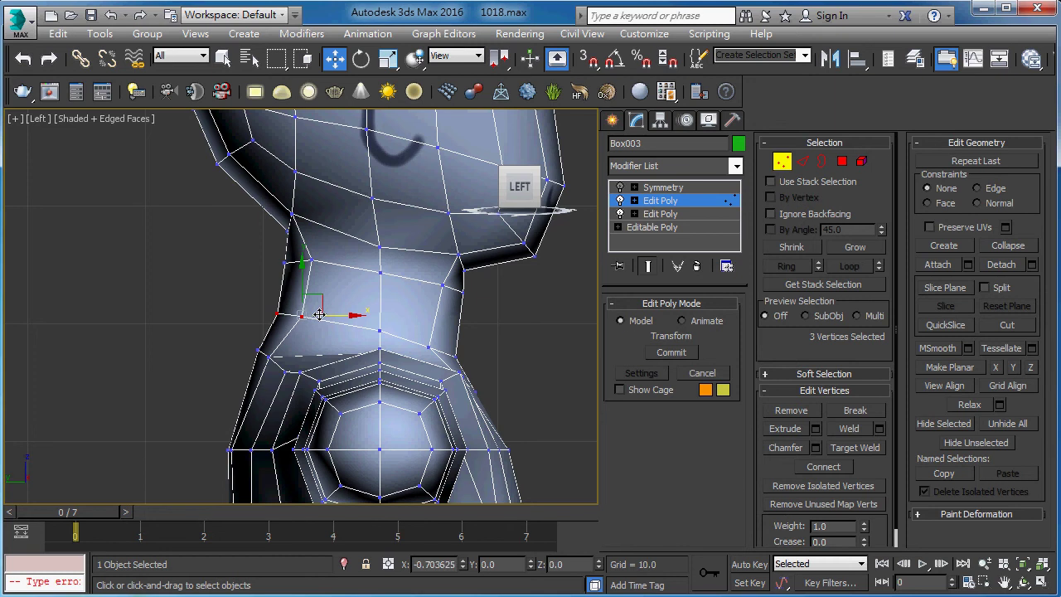
pyautogui.moveTo(280, 260); pyautogui.dragTo(268, 298, button='middle')
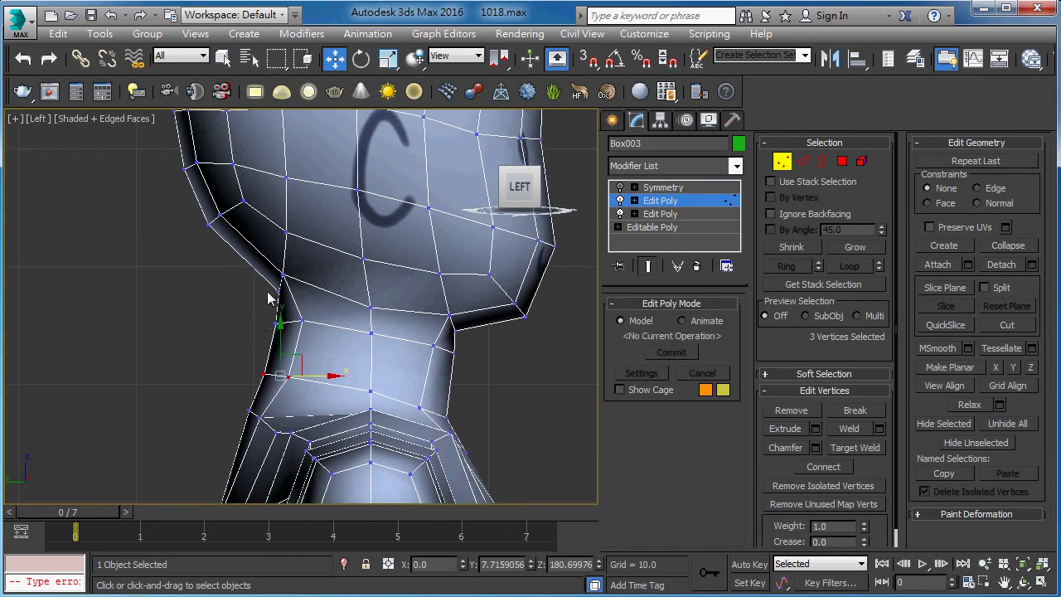
# Move a vertex on the back of the neck to tighten the neck profile.
pyautogui.click(290, 274)
pyautogui.press('F3')
pyautogui.press('F3')
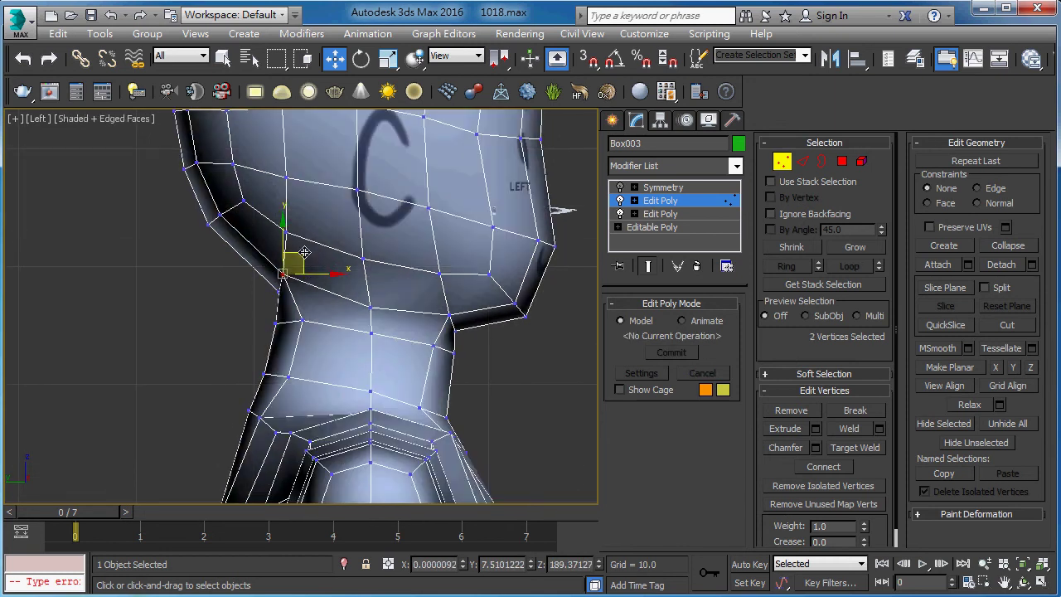
pyautogui.moveTo(308, 258)
pyautogui.mouseDown()
pyautogui.moveTo(301, 284)
pyautogui.moveTo(319, 233)
pyautogui.moveTo(312, 211)
pyautogui.mouseUp()
pyautogui.press('F3')
pyautogui.press('F3')
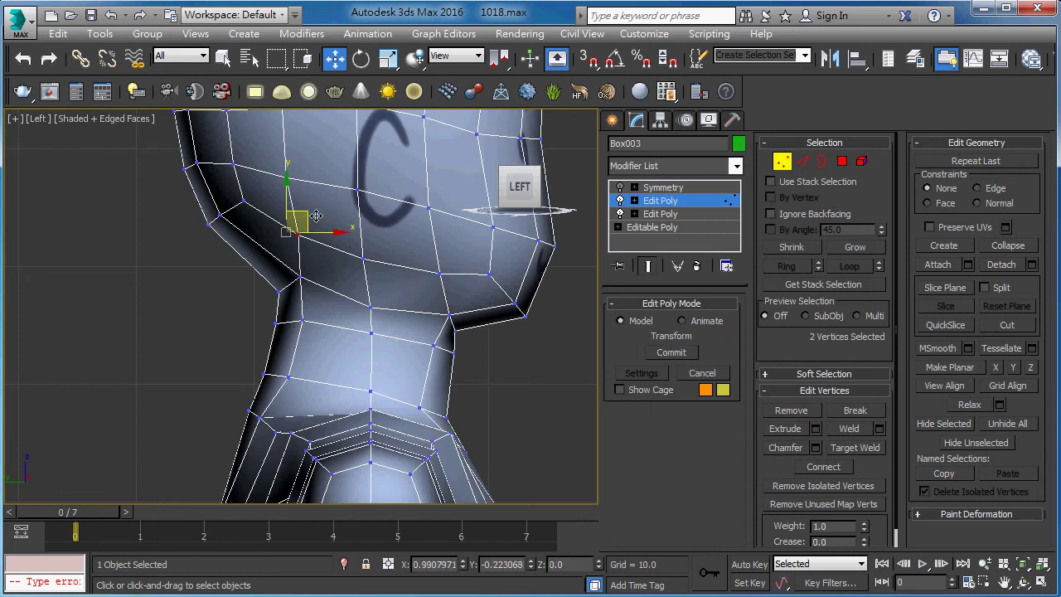
# Select the vertices under the jaw and on the neck and nudge them into place.
pyautogui.press('F3')
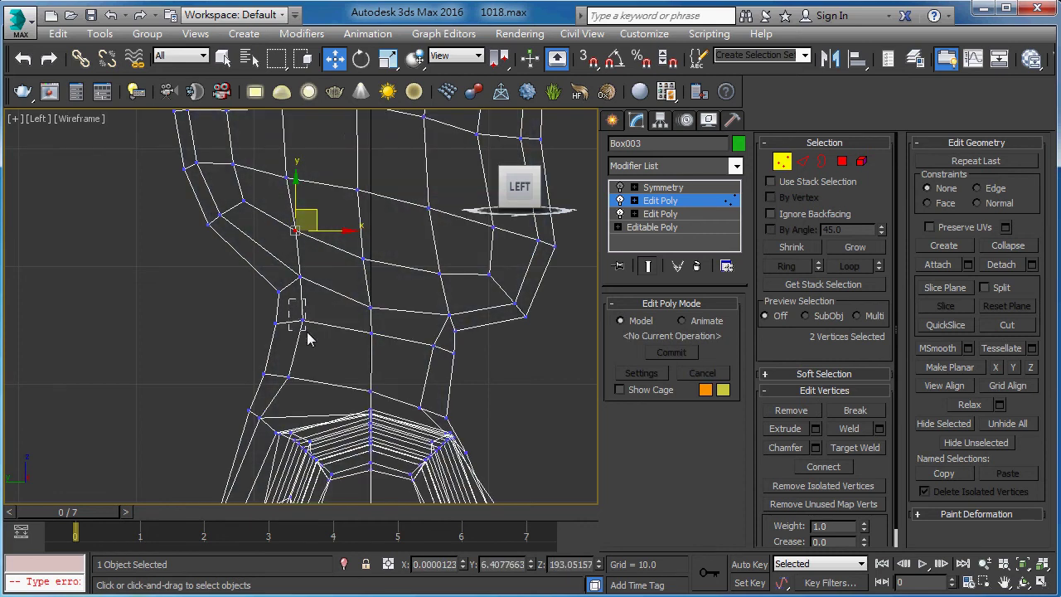
pyautogui.press('F3')
pyautogui.moveTo(289, 300); pyautogui.dragTo(307, 338)
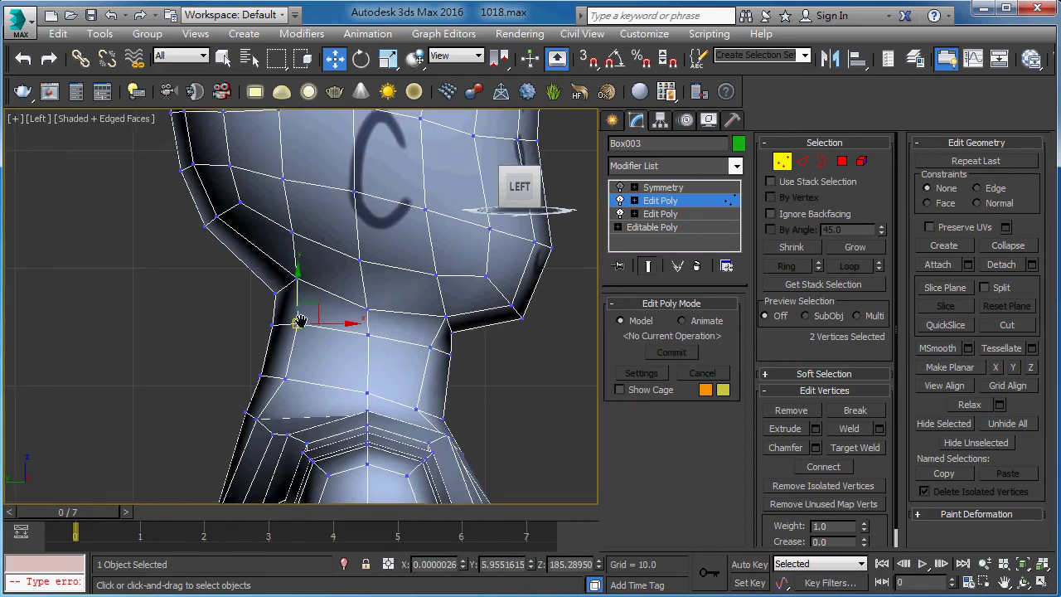
pyautogui.scroll(-5, 301, 313)
pyautogui.scroll(3, 241, 314)
pyautogui.scroll(2, 241, 313)
pyautogui.press('F3')
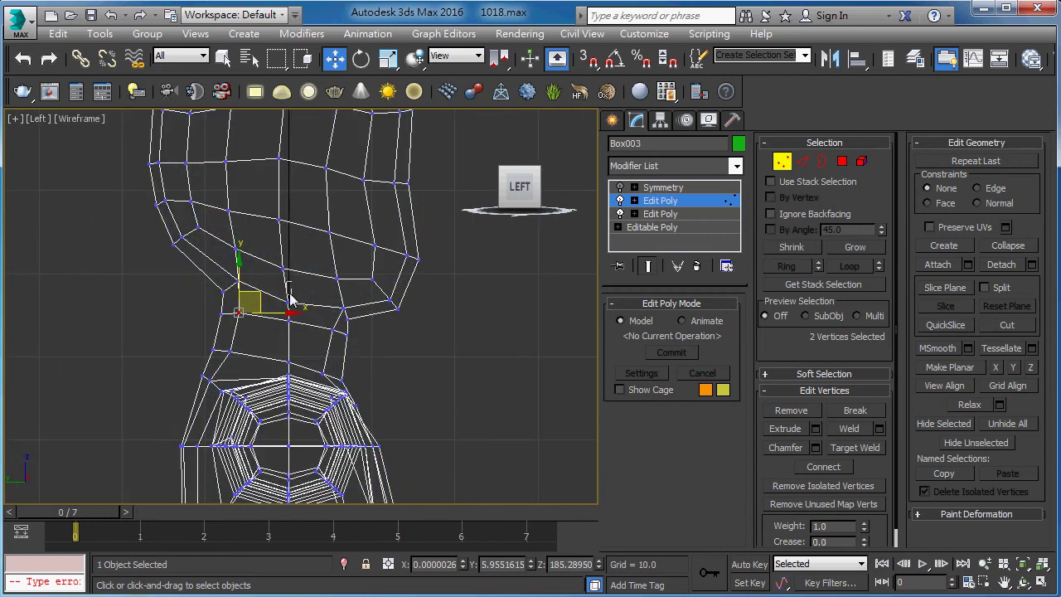
pyautogui.press('F3')
pyautogui.click(290, 300)
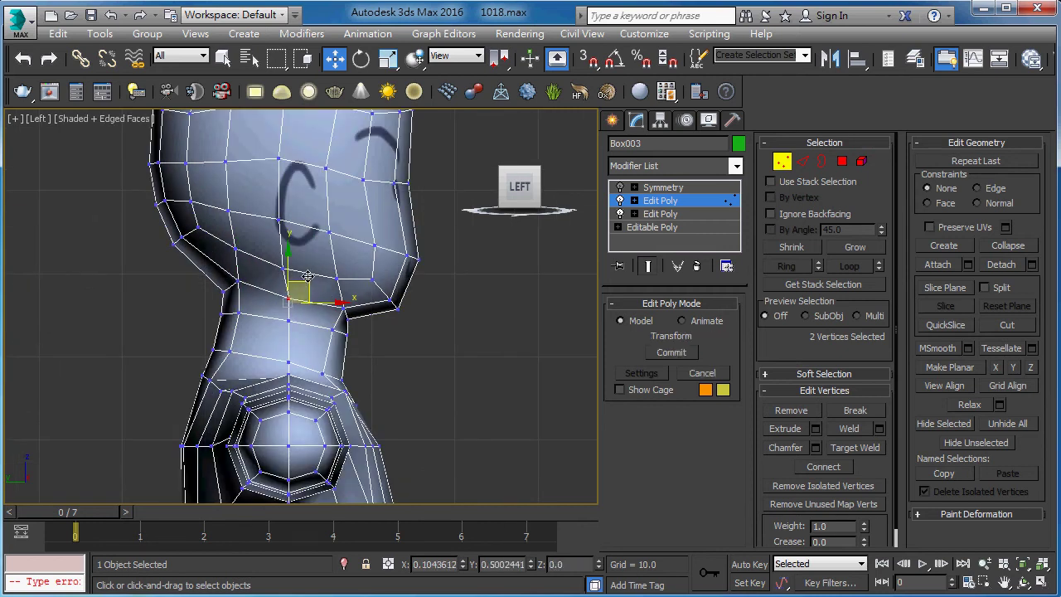
pyautogui.moveTo(307, 280); pyautogui.dragTo(306, 278)
pyautogui.scroll(-3, 268, 298)
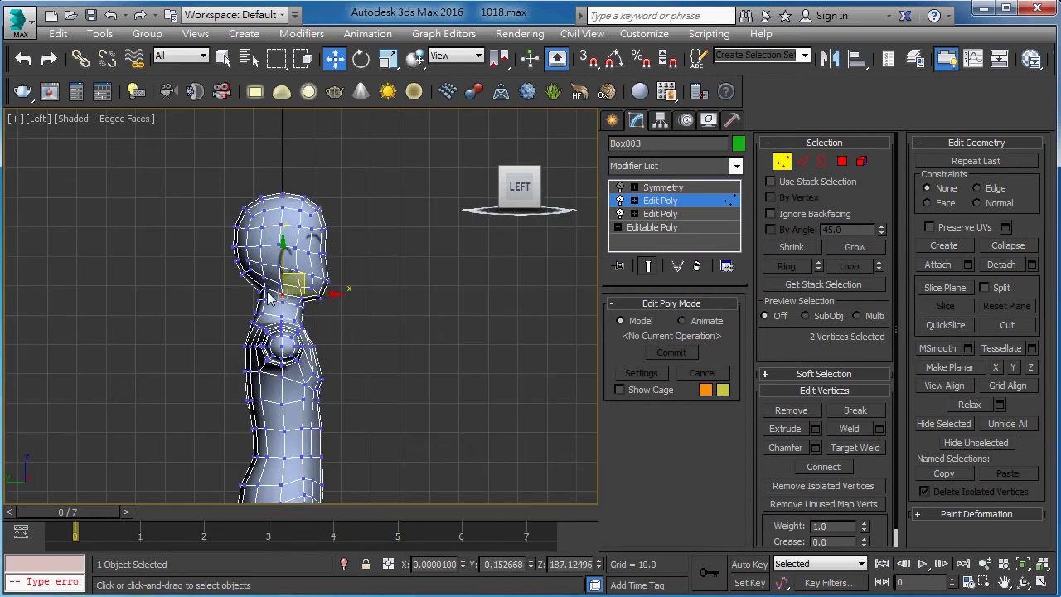
pyautogui.click(36, 119)
# Return to Perspective view, select the Symmetry modifier and frame the whole mirrored character.
pyautogui.click(96, 200)
pyautogui.moveTo(97, 199)
pyautogui.keyDown('alt'); pyautogui.mouseDown(button='middle')
pyautogui.moveTo(148, 292)
pyautogui.moveTo(75, 141)
pyautogui.mouseUp(button='middle'); pyautogui.keyUp('alt')
pyautogui.click(71, 123)
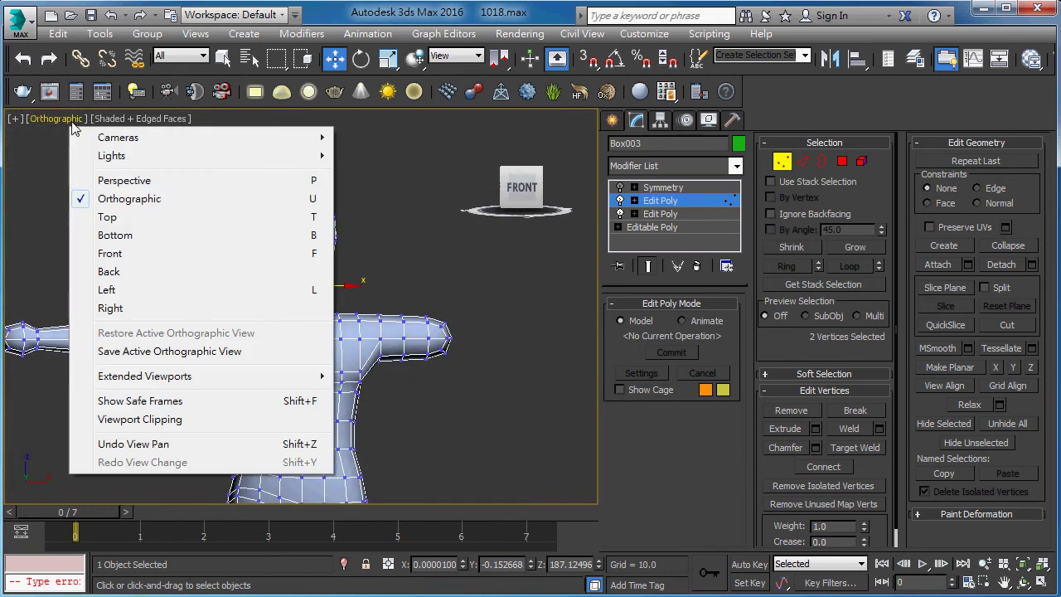
pyautogui.click(121, 179)
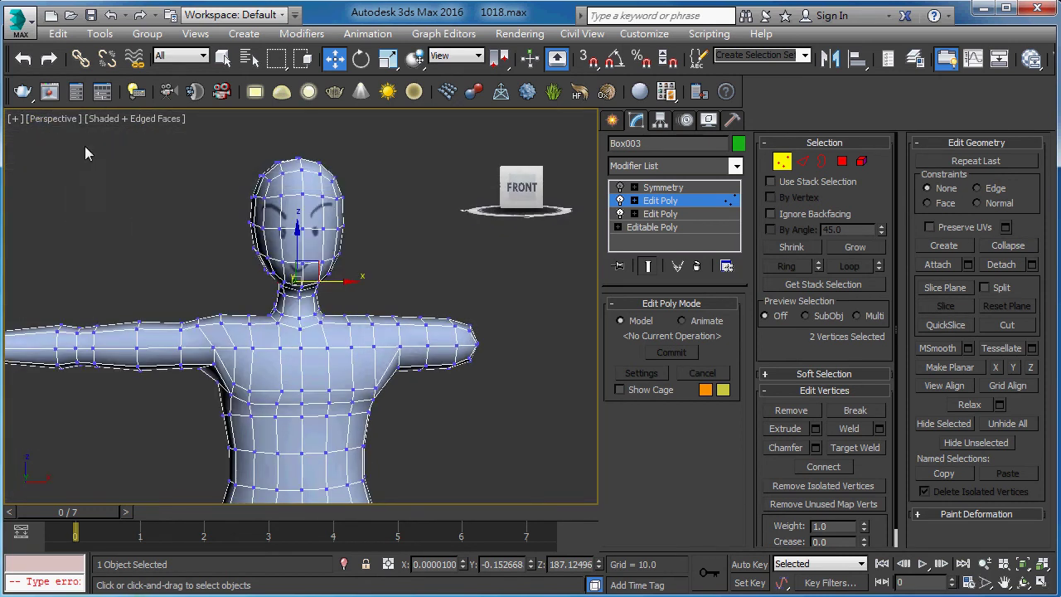
pyautogui.click(663, 187)
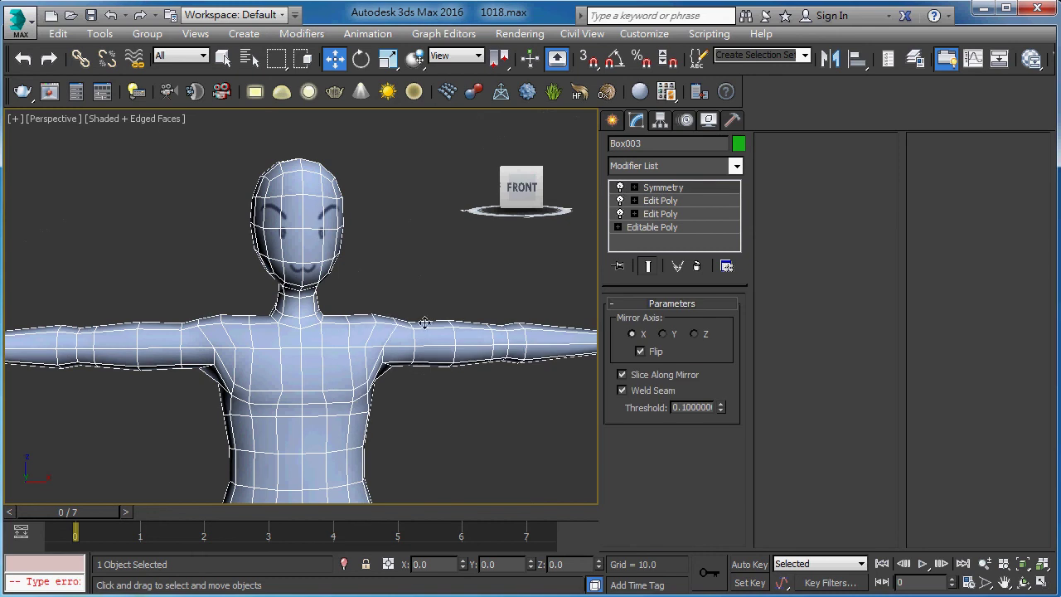
pyautogui.scroll(-5, 423, 322)
pyautogui.moveTo(386, 267)
pyautogui.keyDown('alt'); pyautogui.mouseDown(button='middle')
pyautogui.moveTo(268, 338)
pyautogui.moveTo(334, 305)
pyautogui.moveTo(340, 327)
pyautogui.moveTo(414, 317)
pyautogui.mouseUp(button='middle'); pyautogui.keyUp('alt')
pyautogui.press('q')
pyautogui.scroll(-2, 414, 316)
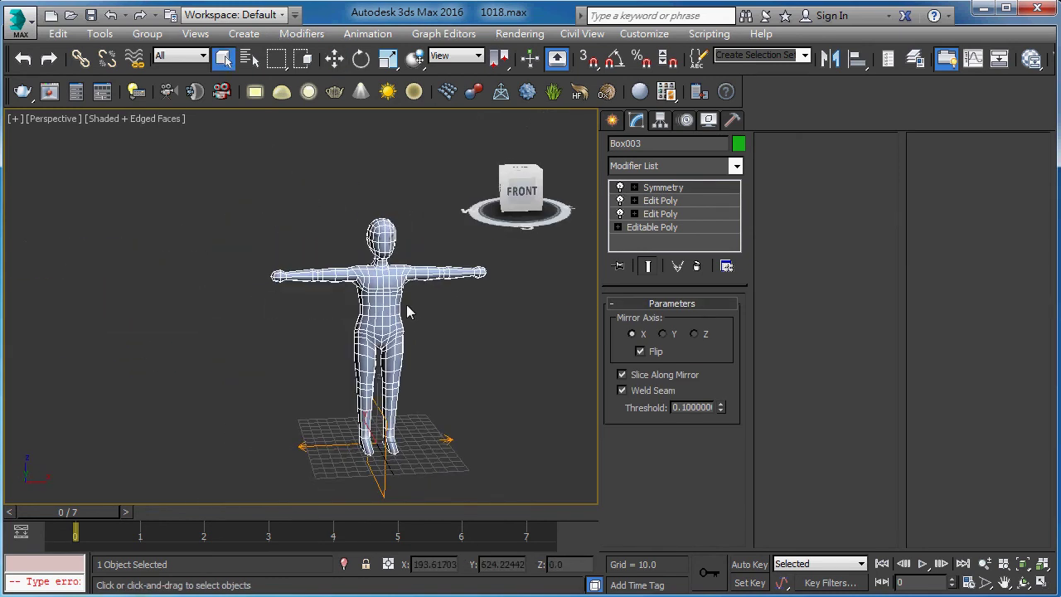
pyautogui.scroll(2, 406, 307)
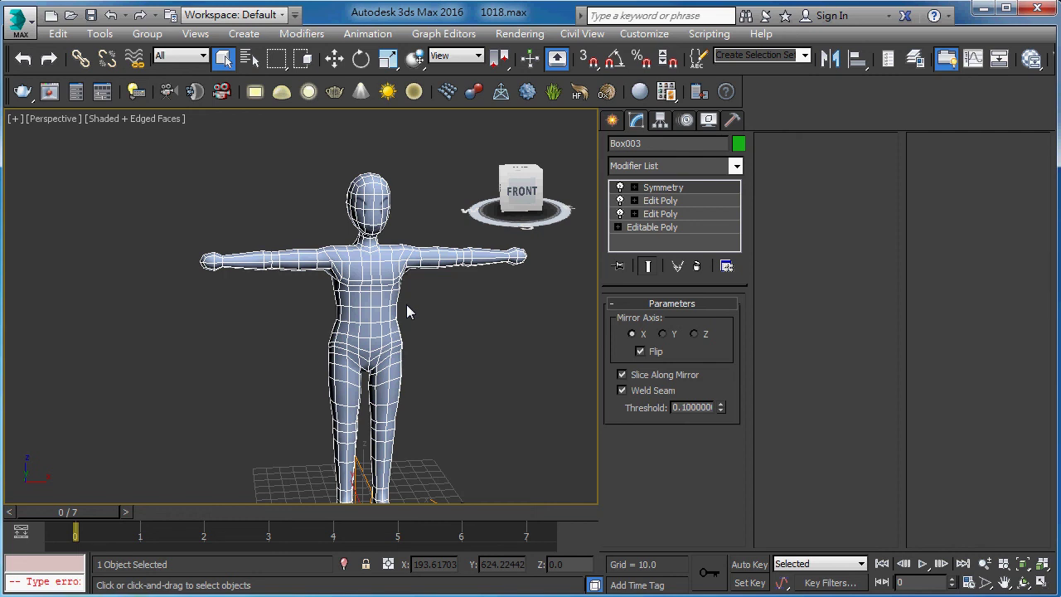
# Add another Edit Poly modifier in the stack beneath Symmetry.
pyautogui.click(676, 201)
pyautogui.click(684, 162)
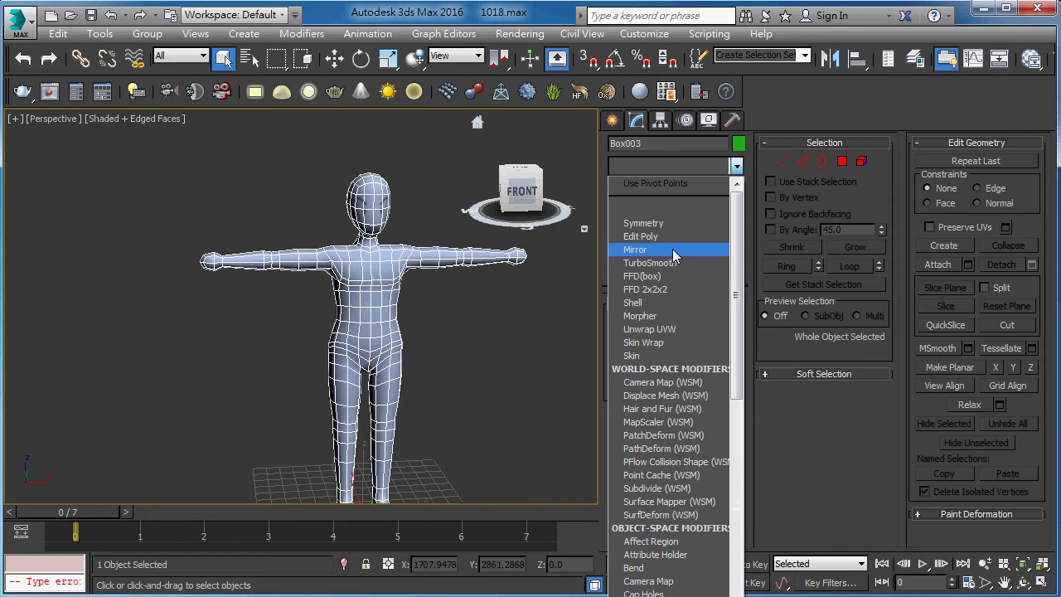
pyautogui.click(673, 239)
pyautogui.scroll(2, 407, 285)
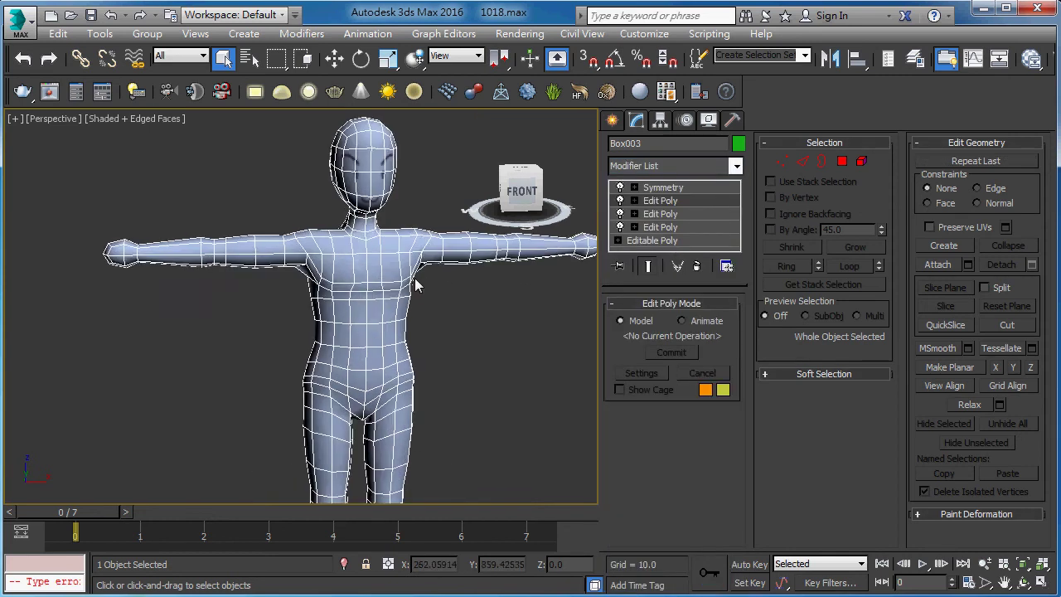
pyautogui.scroll(2, 372, 248)
# Select a chest vertex and pull it forward to Y -22.66 into a pointed breast.
pyautogui.press('1')
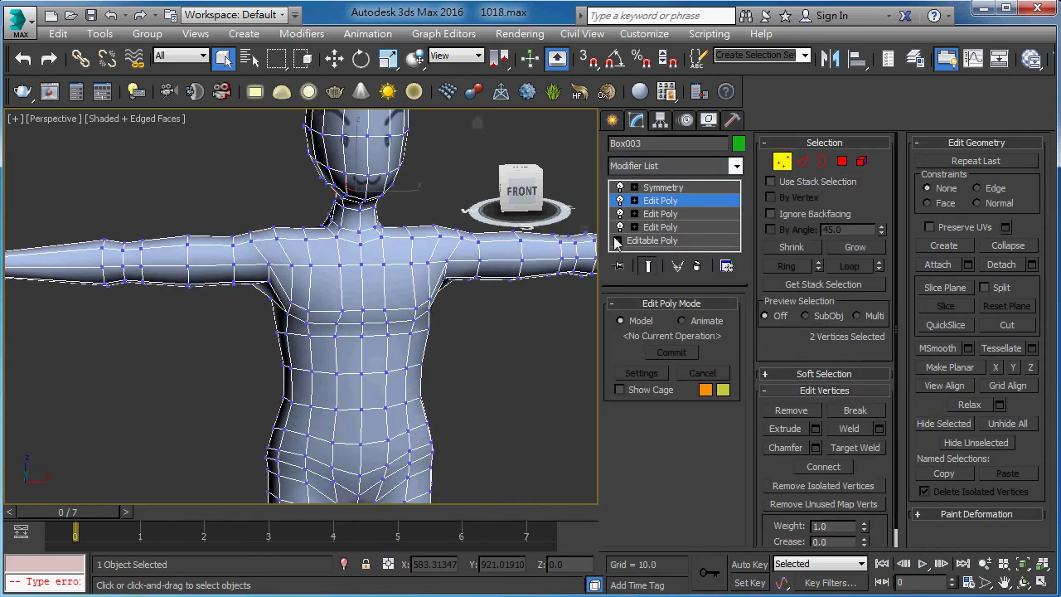
pyautogui.click(307, 311)
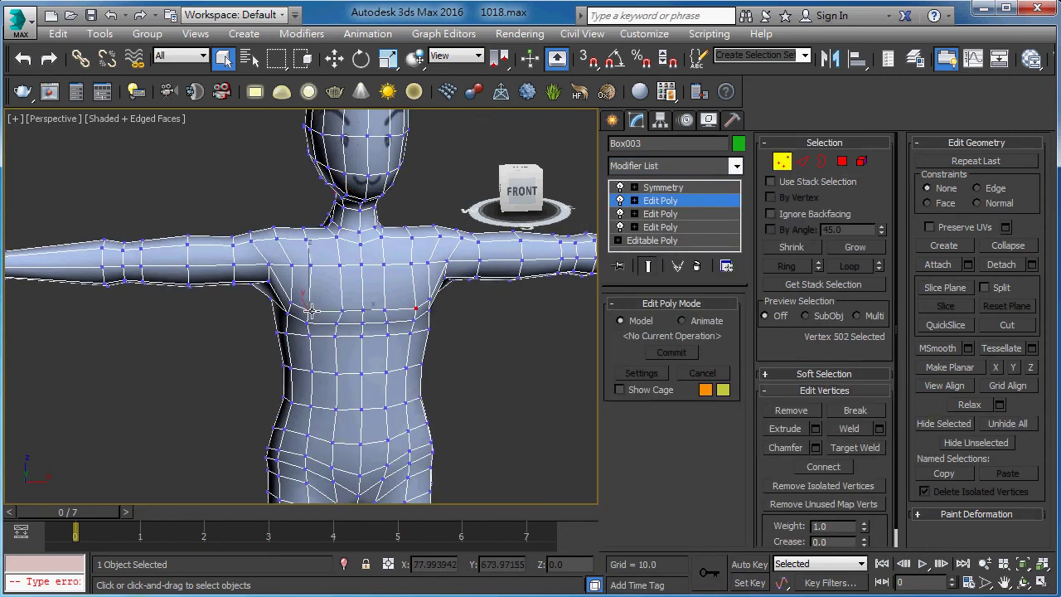
pyautogui.keyDown('alt'); pyautogui.moveTo(307, 311); pyautogui.dragTo(328, 280, button='middle'); pyautogui.keyUp('alt')
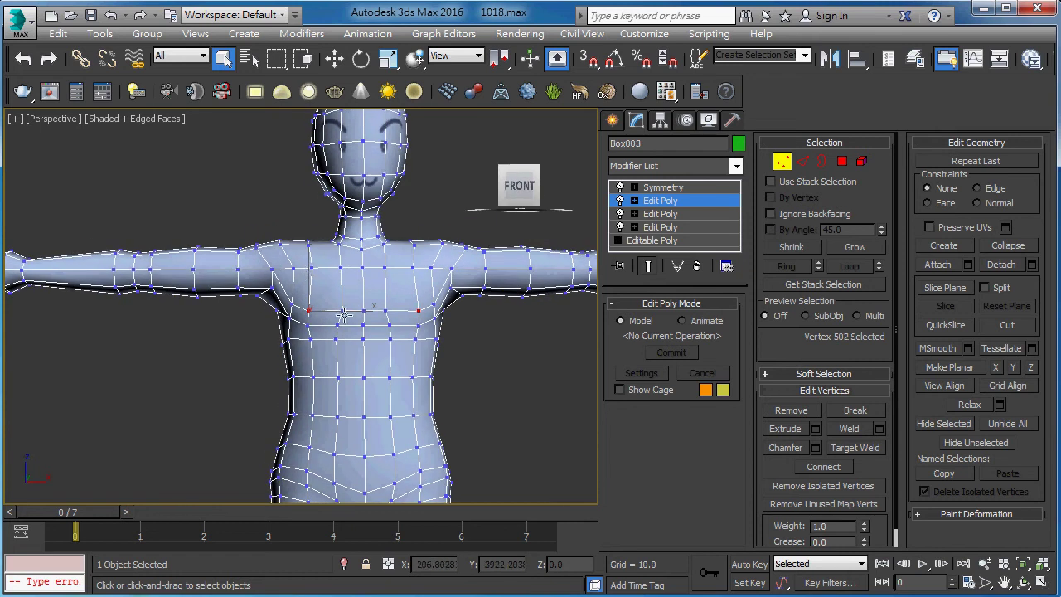
pyautogui.keyDown('alt'); pyautogui.moveTo(323, 312); pyautogui.dragTo(435, 350, button='middle'); pyautogui.keyUp('alt')
pyautogui.scroll(5, 359, 298)
pyautogui.press('w')
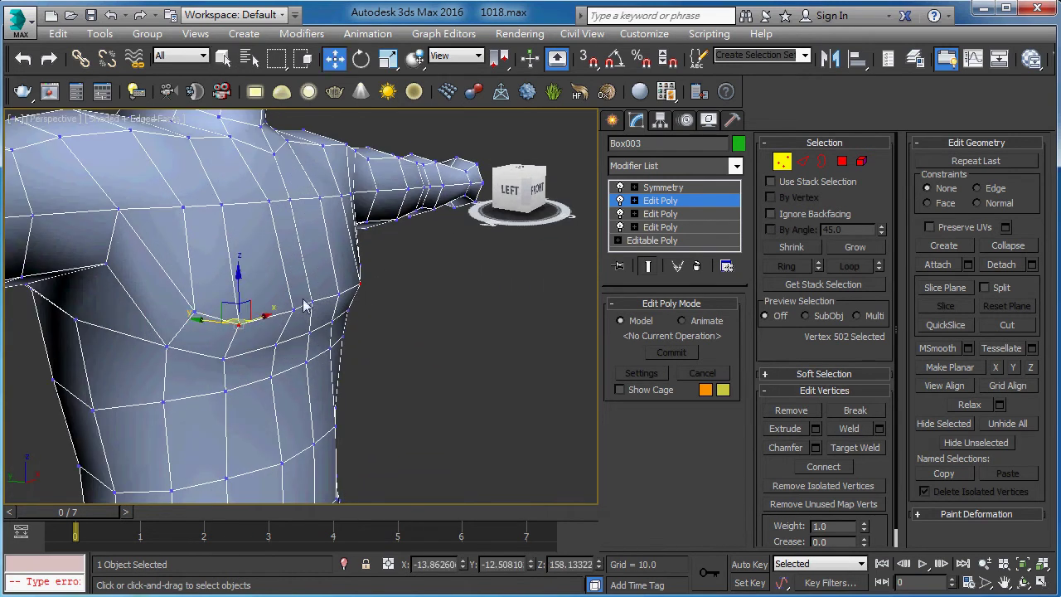
pyautogui.keyDown('alt'); pyautogui.moveTo(361, 291); pyautogui.dragTo(314, 331, button='middle'); pyautogui.keyUp('alt')
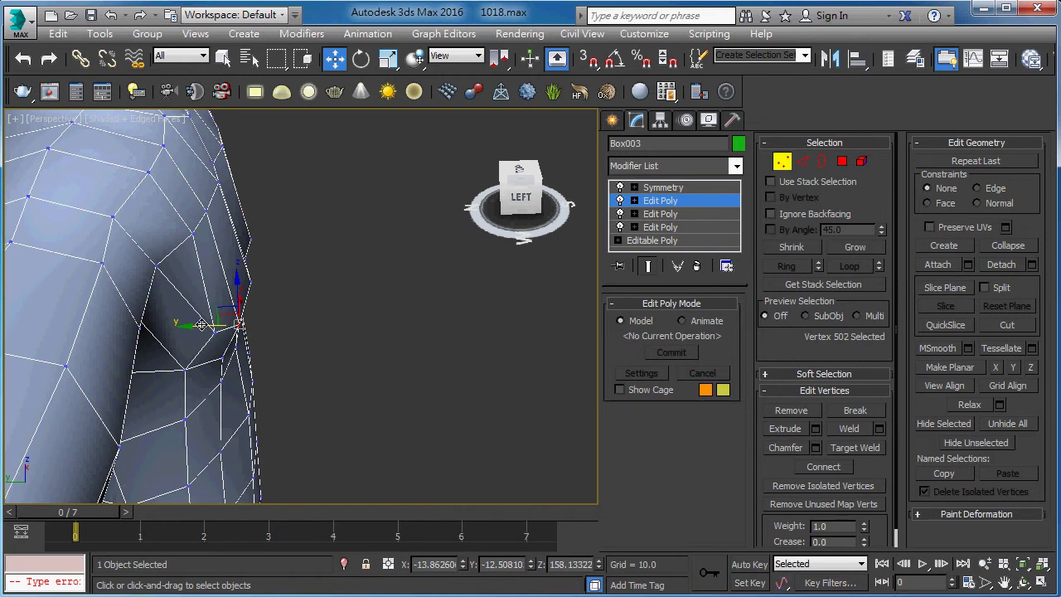
pyautogui.moveTo(204, 325); pyautogui.dragTo(303, 332)
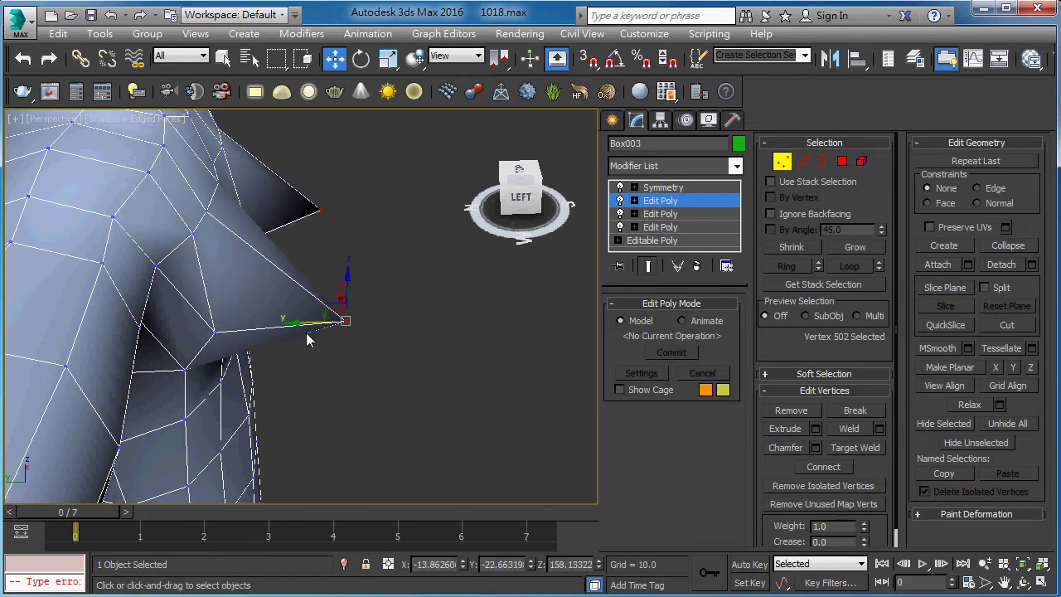
pyautogui.moveTo(303, 331)
pyautogui.keyDown('alt'); pyautogui.mouseDown(button='middle')
pyautogui.moveTo(236, 268)
pyautogui.moveTo(307, 255)
pyautogui.moveTo(191, 280)
pyautogui.moveTo(359, 249)
pyautogui.moveTo(299, 240)
pyautogui.moveTo(304, 280)
pyautogui.moveTo(323, 247)
pyautogui.moveTo(322, 273)
pyautogui.mouseUp(button='middle'); pyautogui.keyUp('alt')
pyautogui.scroll(3, 359, 249)
pyautogui.moveTo(520, 197)
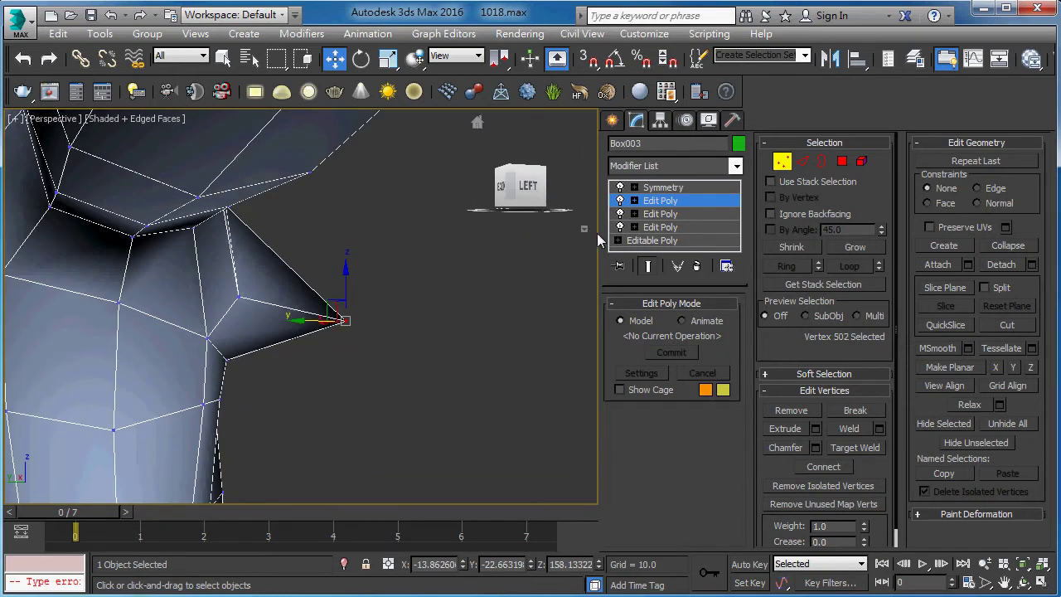
pyautogui.scroll(-3, 597, 233)
pyautogui.keyDown('alt'); pyautogui.moveTo(597, 233); pyautogui.dragTo(555, 272, button='middle'); pyautogui.keyUp('alt')
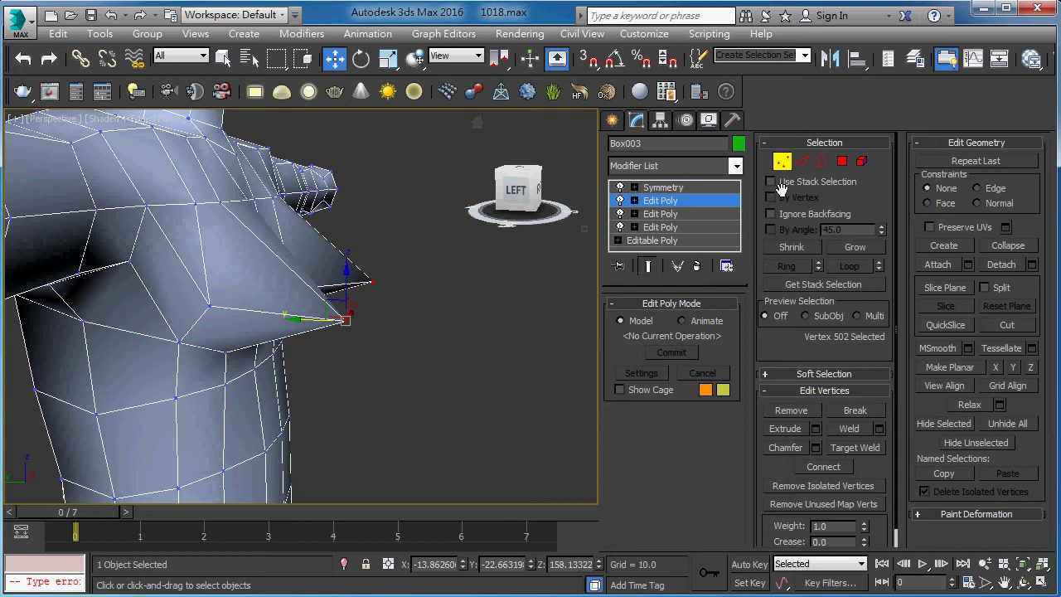
# Connect the selected edges around the breast point at Edge level.
pyautogui.click(805, 170)
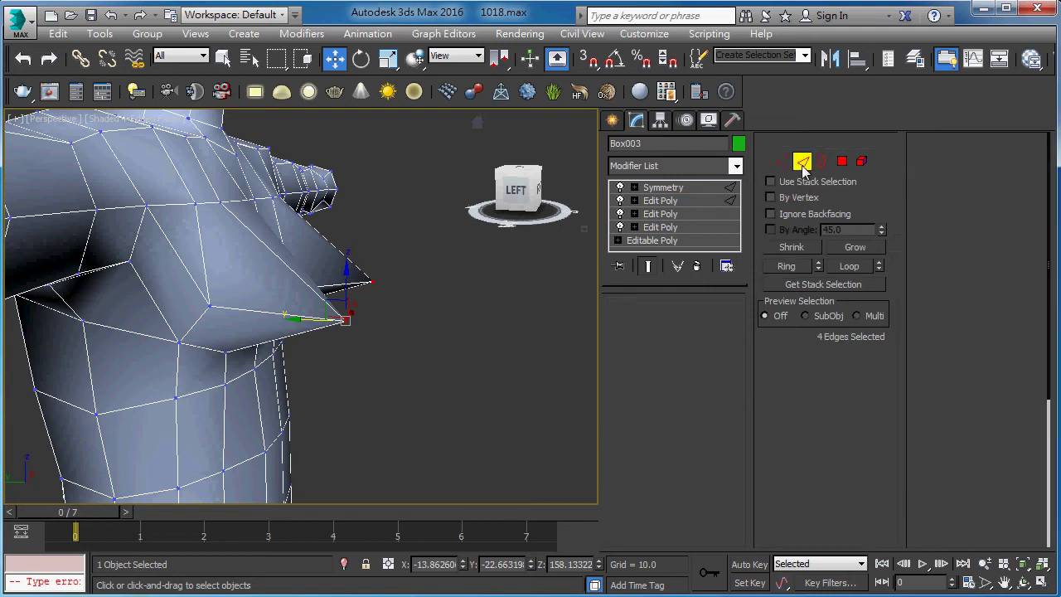
pyautogui.press('F3')
pyautogui.keyDown('alt'); pyautogui.moveTo(419, 329); pyautogui.dragTo(323, 340, button='middle'); pyautogui.keyUp('alt')
pyautogui.press('F3')
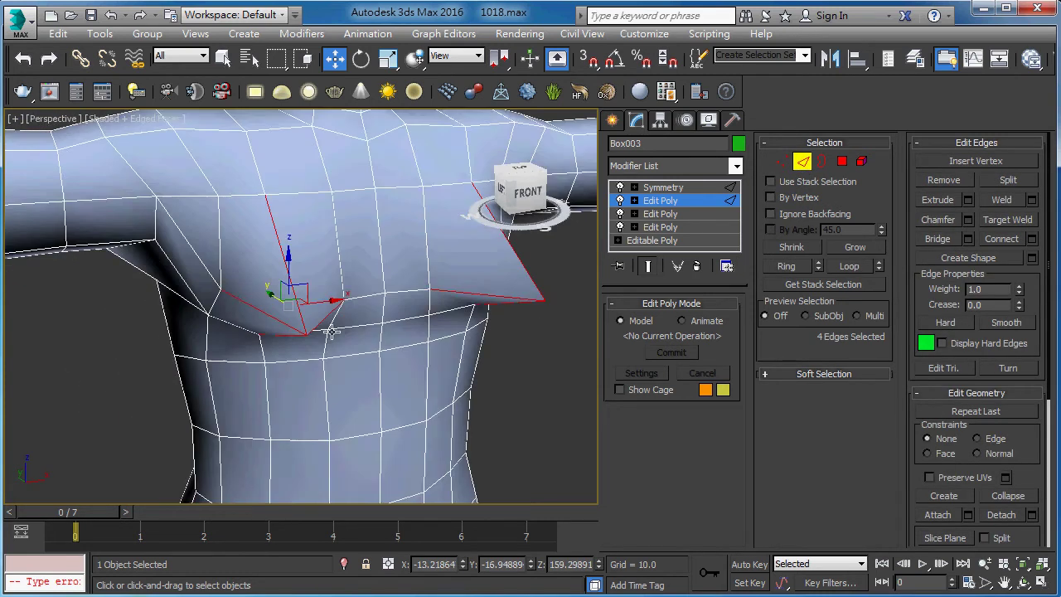
pyautogui.moveTo(325, 286)
pyautogui.keyDown('alt'); pyautogui.mouseDown(button='middle')
pyautogui.moveTo(324, 232)
pyautogui.moveTo(267, 247)
pyautogui.moveTo(372, 276)
pyautogui.moveTo(495, 260)
pyautogui.moveTo(434, 251)
pyautogui.moveTo(425, 266)
pyautogui.mouseUp(button='middle'); pyautogui.keyUp('alt')
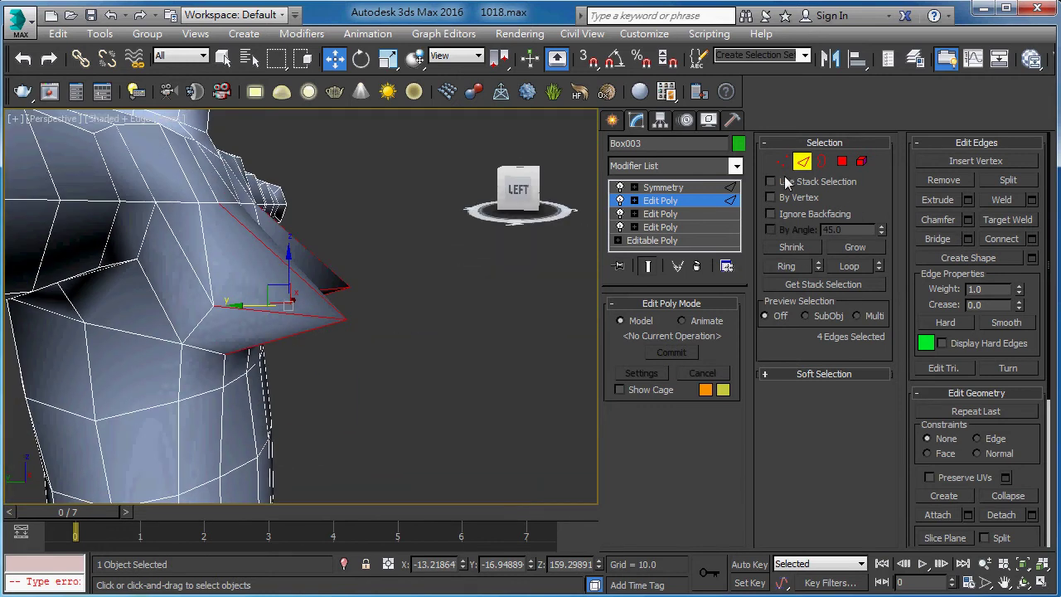
pyautogui.moveTo(500, 374)
pyautogui.keyDown('alt'); pyautogui.mouseDown(button='middle')
pyautogui.moveTo(367, 395)
pyautogui.moveTo(419, 372)
pyautogui.mouseUp(button='middle'); pyautogui.keyUp('alt')
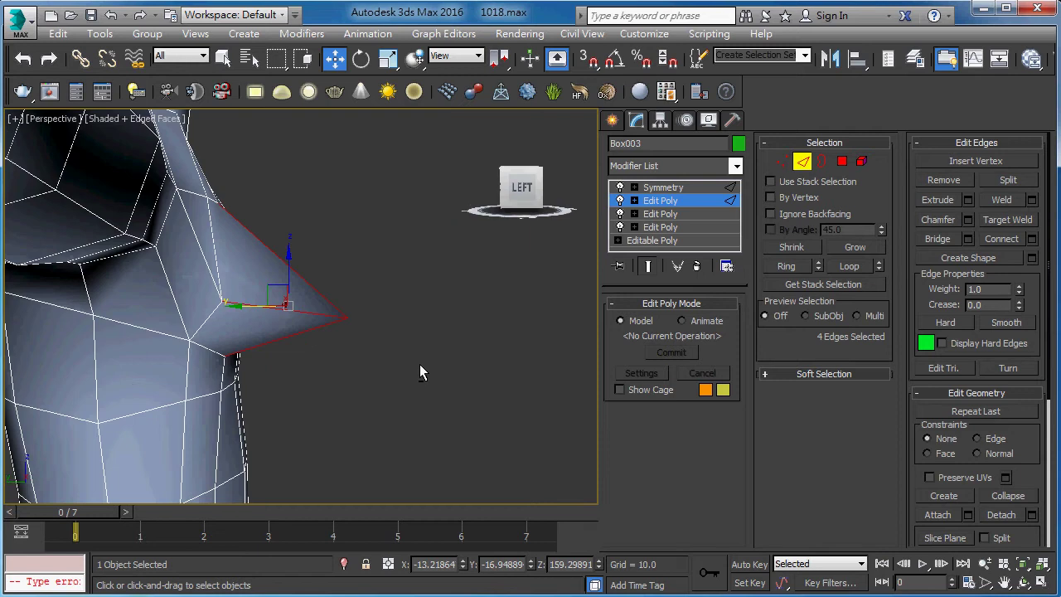
pyautogui.click(1014, 239)
pyautogui.moveTo(249, 304)
pyautogui.keyDown('alt'); pyautogui.mouseDown(button='middle')
pyautogui.moveTo(334, 283)
pyautogui.moveTo(289, 356)
pyautogui.moveTo(174, 332)
pyautogui.moveTo(243, 307)
pyautogui.moveTo(173, 311)
pyautogui.mouseUp(button='middle'); pyautogui.keyUp('alt')
# Scale the breast edges to about 145%, shift them rounder, and select the tip vertex.
pyautogui.press('r')
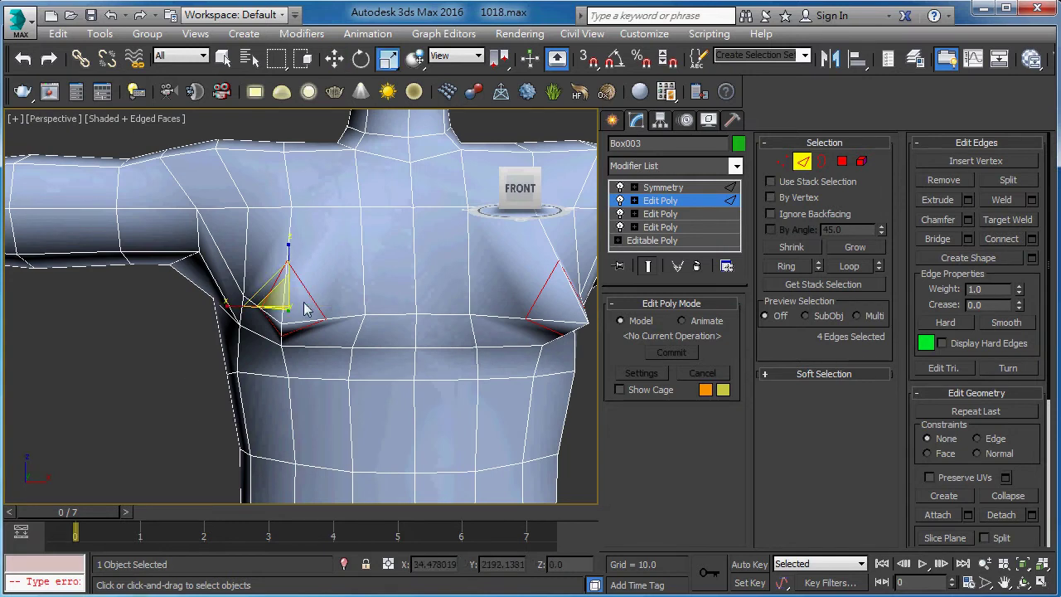
pyautogui.moveTo(277, 290); pyautogui.dragTo(318, 246)
pyautogui.press('w')
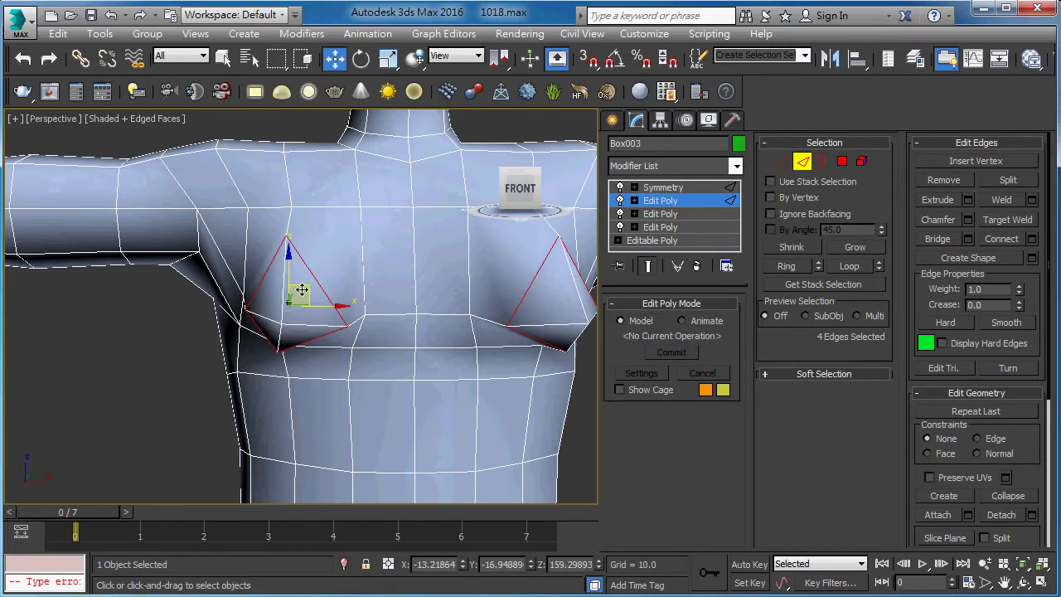
pyautogui.moveTo(296, 294); pyautogui.dragTo(299, 288)
pyautogui.moveTo(301, 284)
pyautogui.keyDown('alt'); pyautogui.mouseDown(button='middle')
pyautogui.moveTo(353, 278)
pyautogui.moveTo(309, 325)
pyautogui.mouseUp(button='middle'); pyautogui.keyUp('alt')
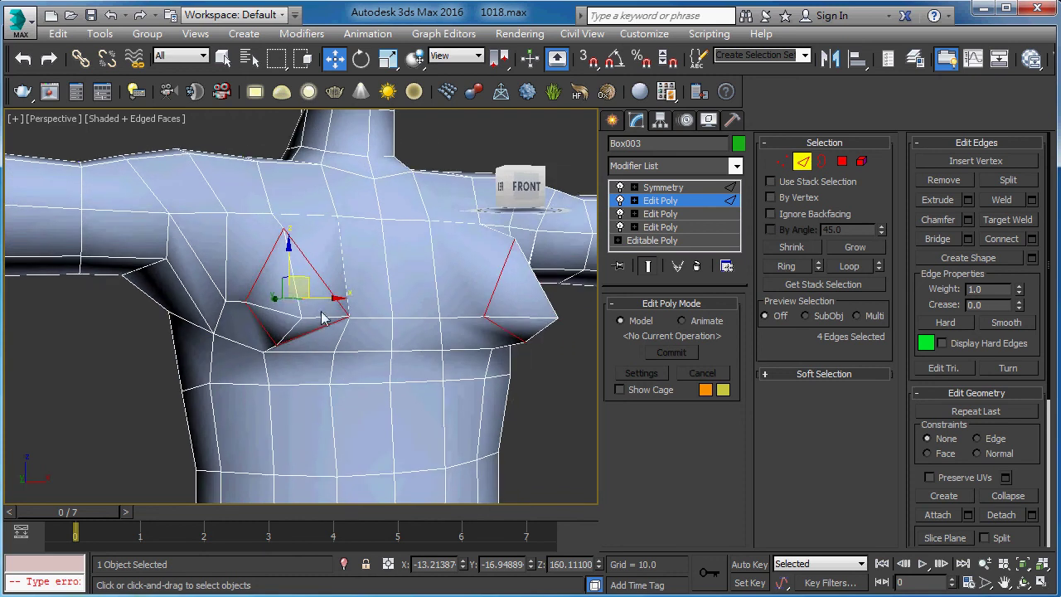
pyautogui.press('1')
pyautogui.click(303, 319)
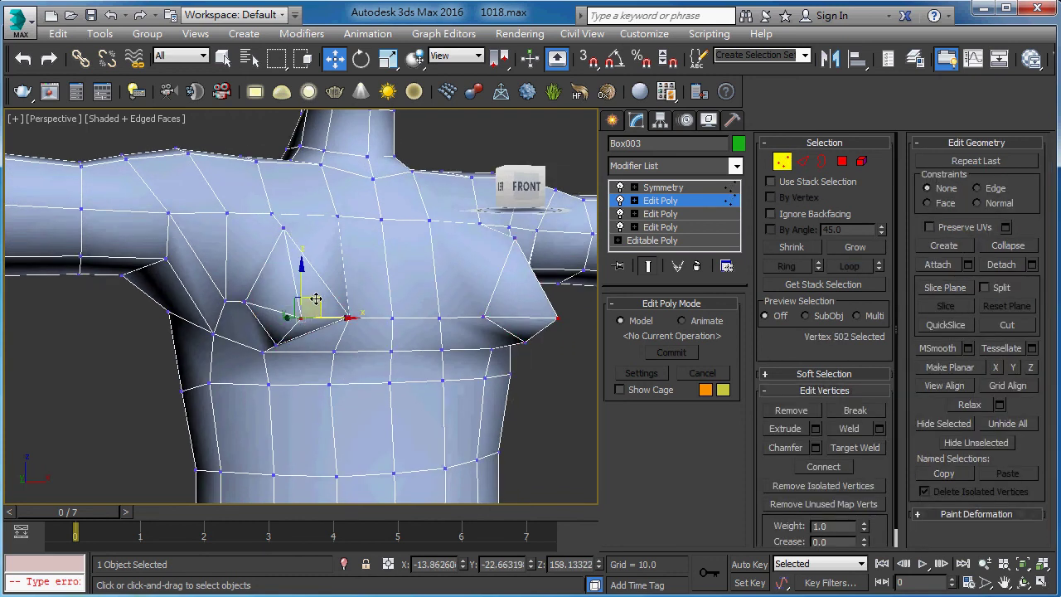
# Try raising the breast tip vertex, then undo back to the original tip.
pyautogui.moveTo(316, 298); pyautogui.dragTo(317, 292)
pyautogui.moveTo(316, 292)
pyautogui.keyDown('alt'); pyautogui.mouseDown(button='middle')
pyautogui.moveTo(417, 288)
pyautogui.moveTo(352, 299)
pyautogui.mouseUp(button='middle'); pyautogui.keyUp('alt')
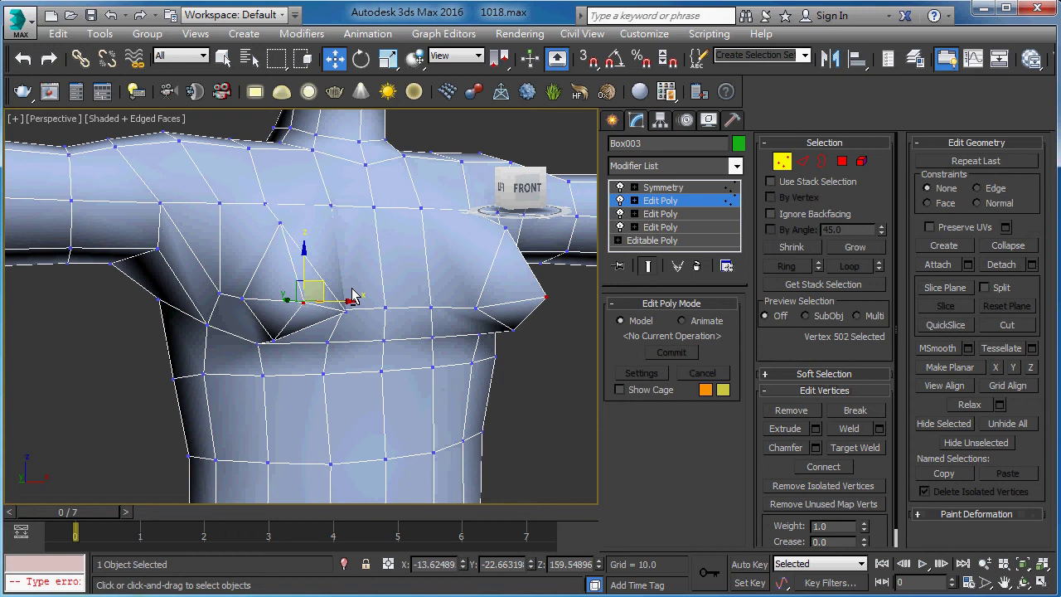
pyautogui.hotkey('ctrl', 'z')
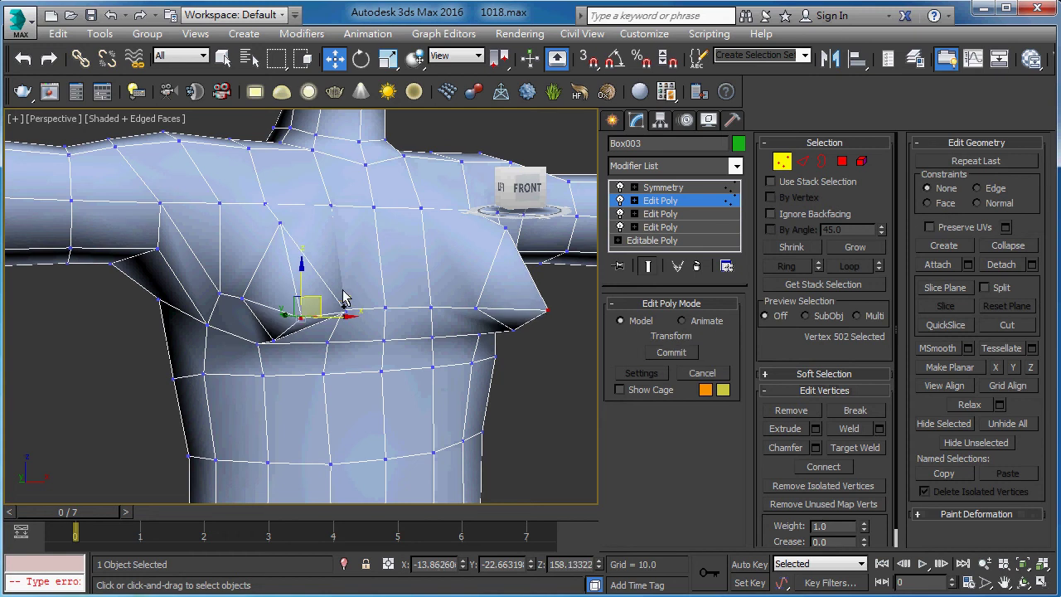
pyautogui.hotkey('ctrl', 'z')
pyautogui.hotkey('ctrl', 'z')
pyautogui.hotkey('ctrl', 'z')
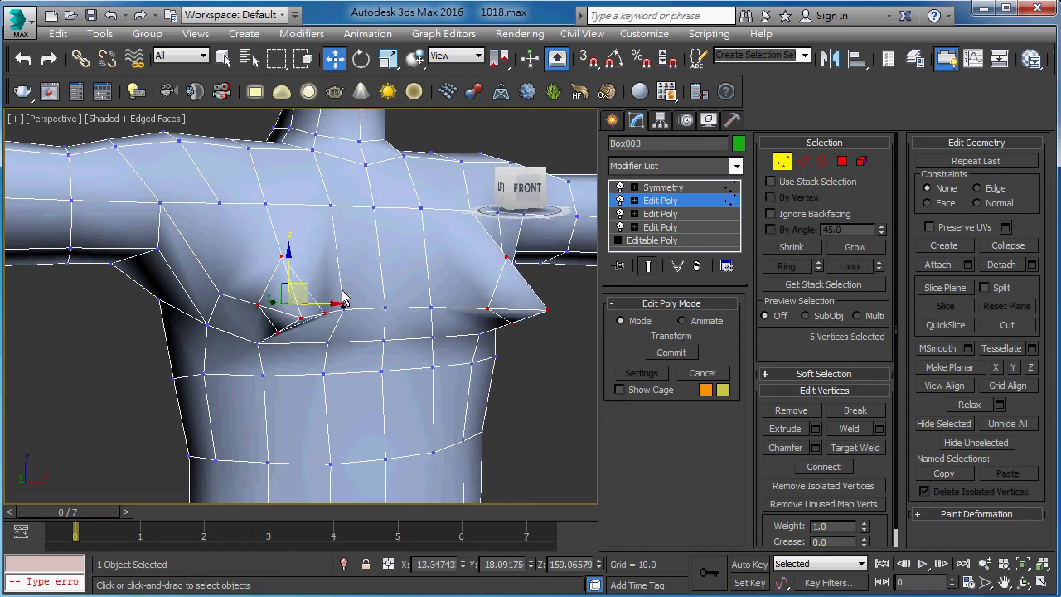
pyautogui.hotkey('ctrl', 'z')
pyautogui.hotkey('shift', 'z')
pyautogui.hotkey('shift', 'z')
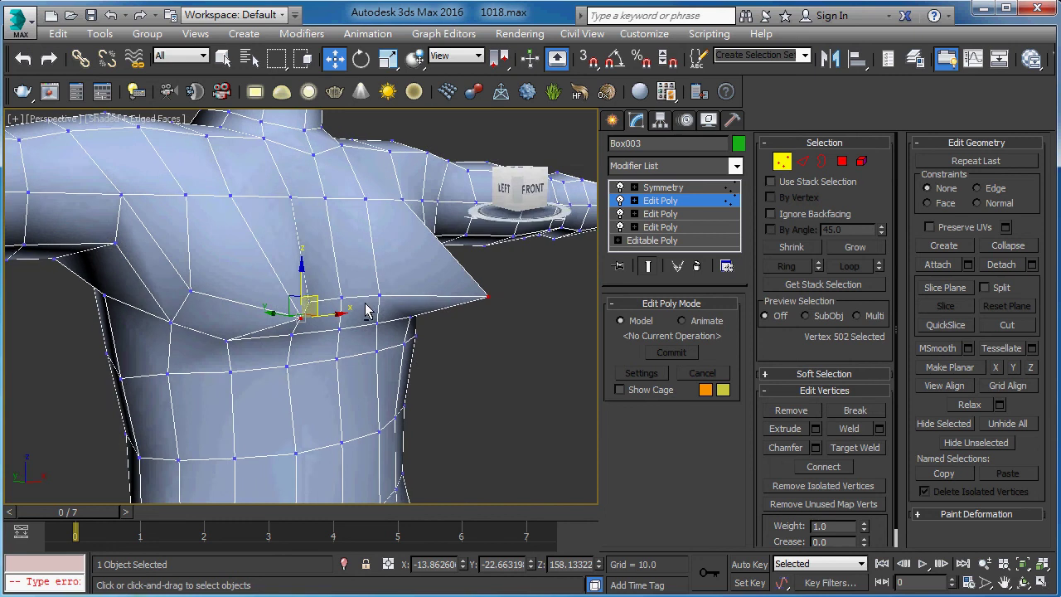
pyautogui.hotkey('shift', 'z')
pyautogui.hotkey('shift', 'z')
pyautogui.hotkey('shift', 'z')
pyautogui.press('q')
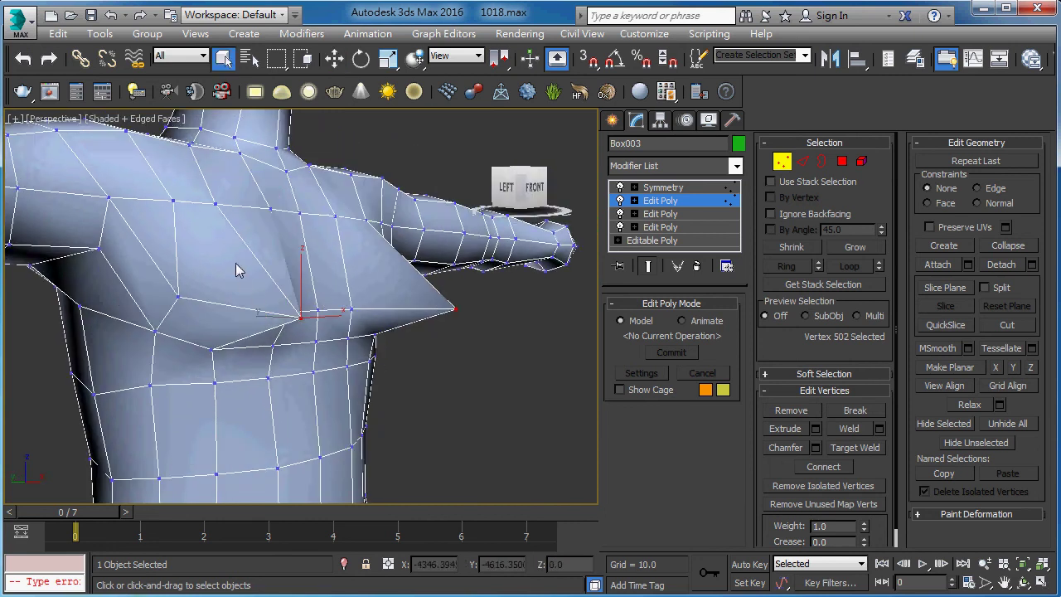
# Select five vertices around and under the breast and connect them with new edges.
pyautogui.keyDown('ctrl'); pyautogui.click(173, 202); pyautogui.keyUp('ctrl')
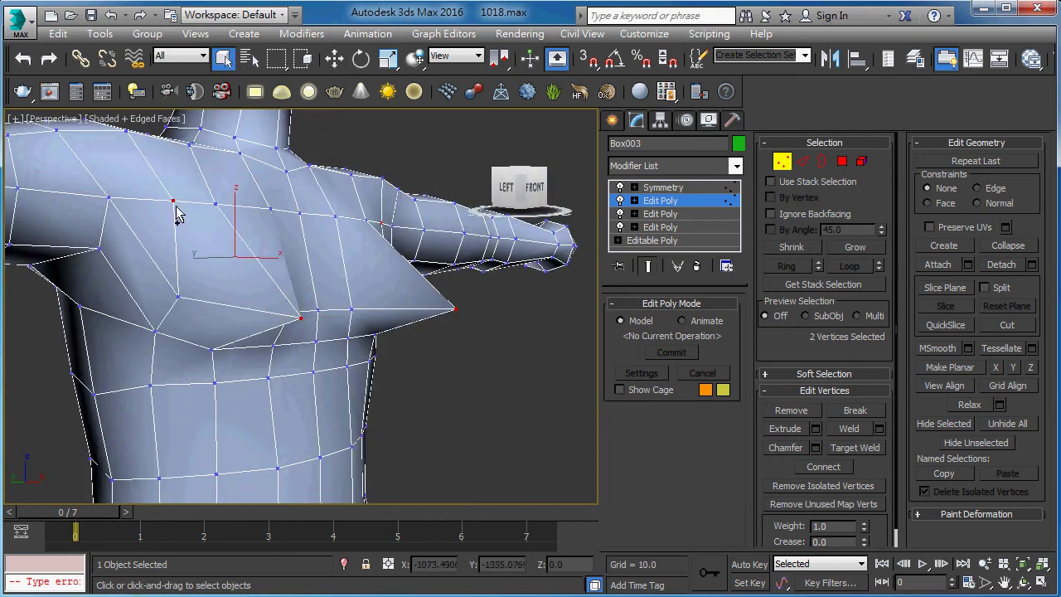
pyautogui.keyDown('ctrl'); pyautogui.click(154, 330); pyautogui.keyUp('ctrl')
pyautogui.keyDown('ctrl'); pyautogui.click(272, 346); pyautogui.keyUp('ctrl')
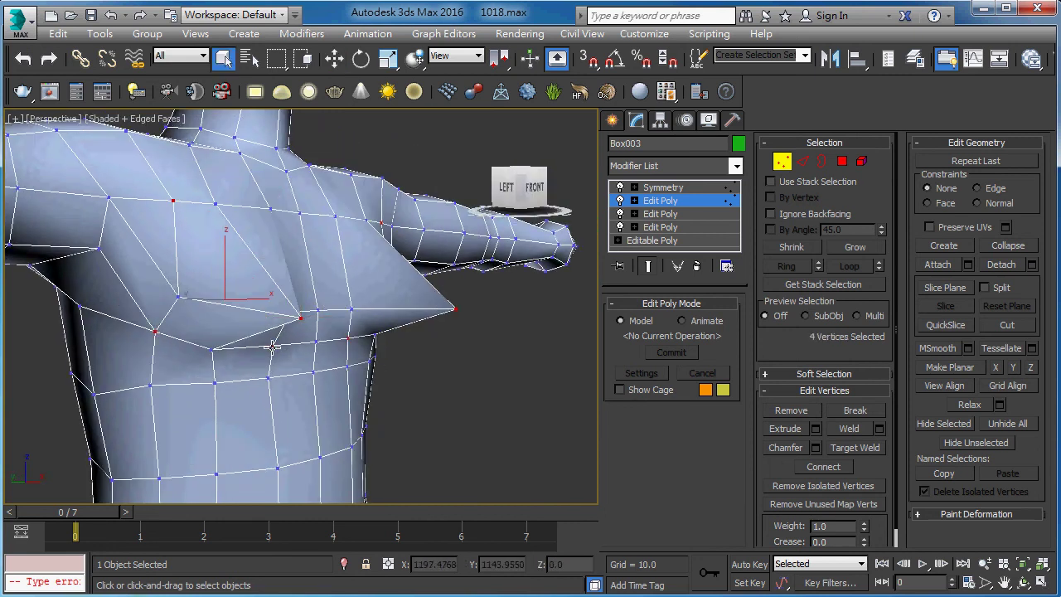
pyautogui.keyDown('alt'); pyautogui.moveTo(272, 347); pyautogui.dragTo(325, 242, button='middle'); pyautogui.keyUp('alt')
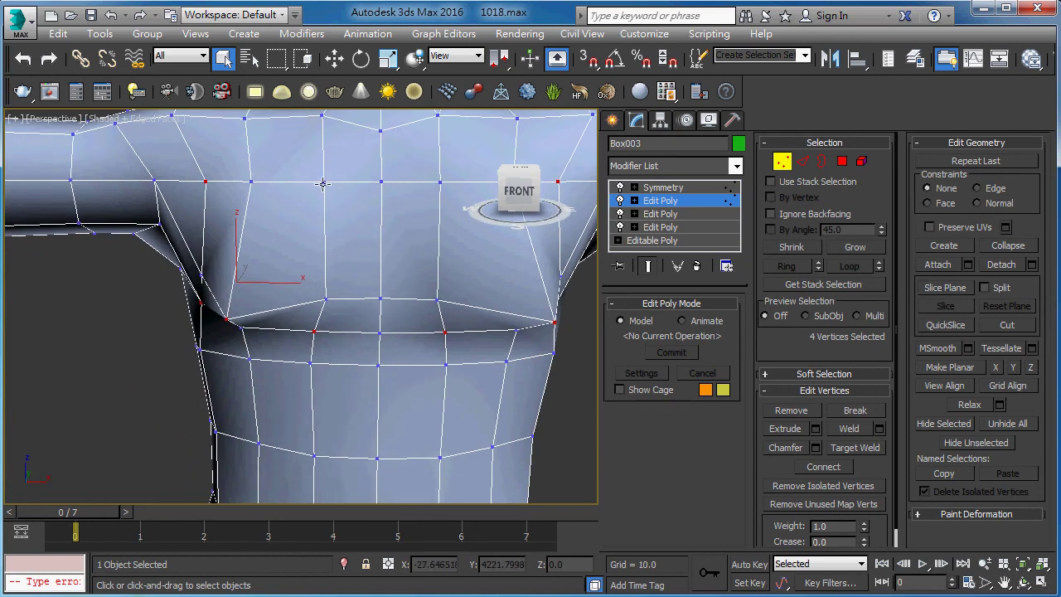
pyautogui.keyDown('ctrl'); pyautogui.click(323, 181); pyautogui.keyUp('ctrl')
pyautogui.keyDown('alt'); pyautogui.moveTo(282, 293); pyautogui.dragTo(323, 291, button='middle'); pyautogui.keyUp('alt')
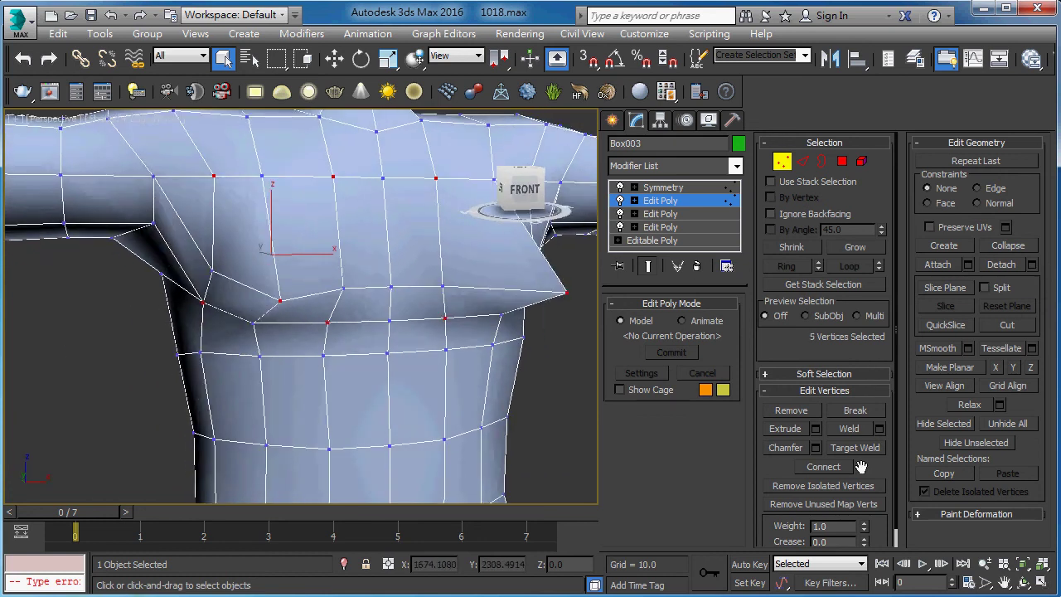
pyautogui.click(824, 468)
# Connect across the new breast edges and scale up the chest edge loops.
pyautogui.moveTo(437, 377)
pyautogui.keyDown('alt'); pyautogui.mouseDown(button='middle')
pyautogui.moveTo(372, 257)
pyautogui.moveTo(447, 281)
pyautogui.moveTo(409, 280)
pyautogui.mouseUp(button='middle'); pyautogui.keyUp('alt')
pyautogui.press('F3')
pyautogui.press('2')
pyautogui.press('F3')
pyautogui.moveTo(383, 226)
pyautogui.keyDown('alt'); pyautogui.mouseDown(button='middle')
pyautogui.moveTo(386, 254)
pyautogui.moveTo(230, 270)
pyautogui.mouseUp(button='middle'); pyautogui.keyUp('alt')
pyautogui.scroll(3, 387, 254)
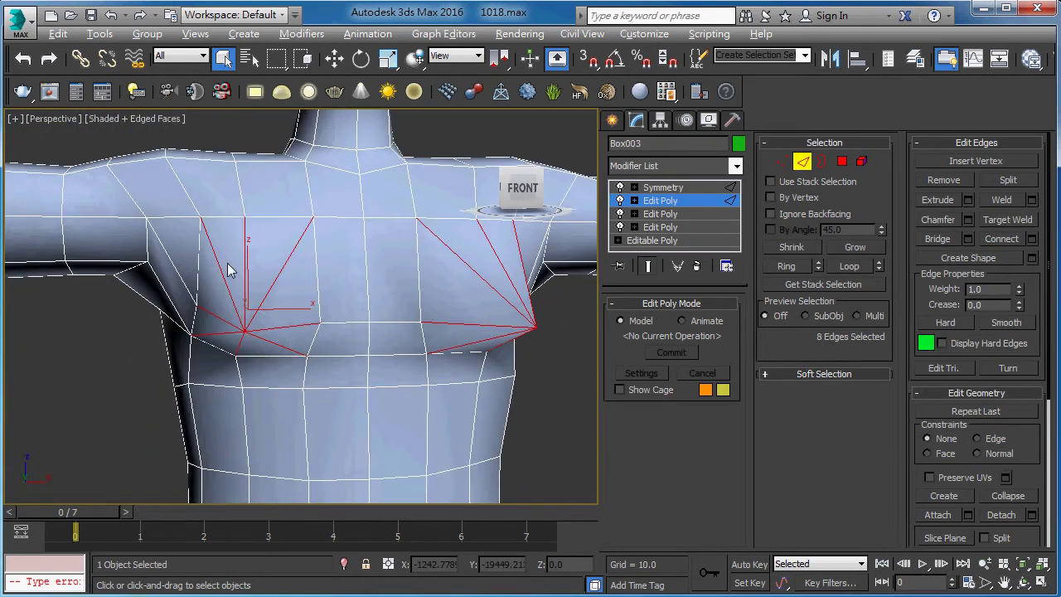
pyautogui.click(1003, 239)
pyautogui.moveTo(282, 298)
pyautogui.keyDown('alt'); pyautogui.mouseDown(button='middle')
pyautogui.moveTo(298, 301)
pyautogui.moveTo(262, 302)
pyautogui.mouseUp(button='middle'); pyautogui.keyUp('alt')
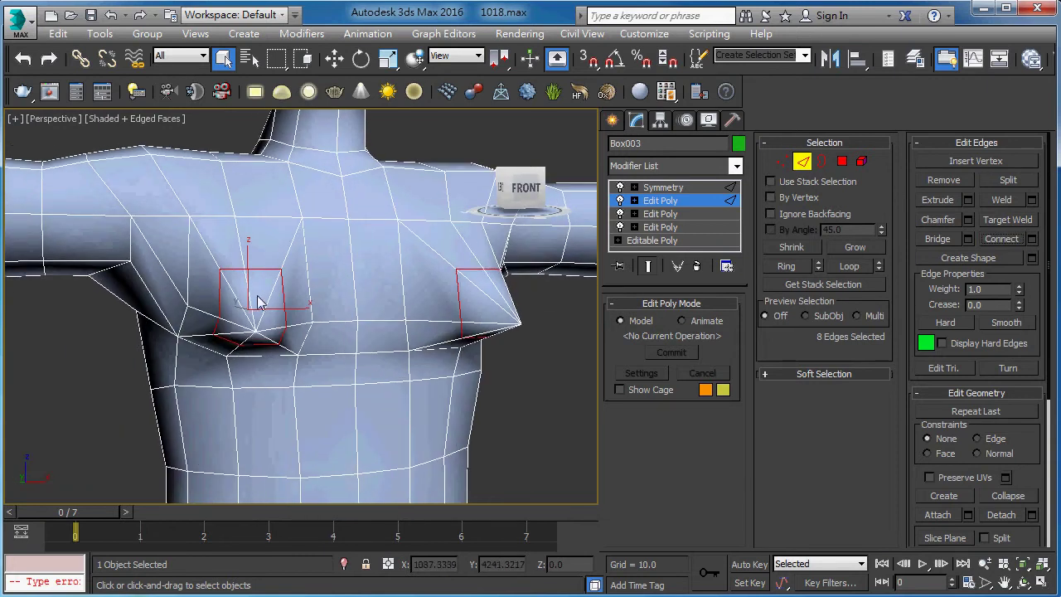
pyautogui.press('r')
pyautogui.moveTo(254, 298); pyautogui.dragTo(252, 277)
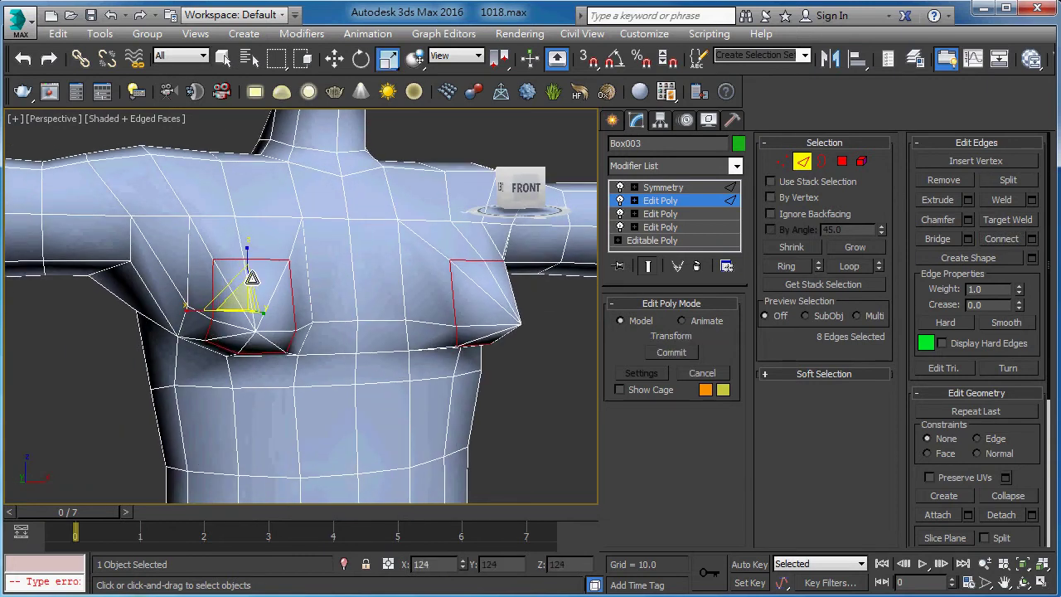
pyautogui.moveTo(266, 280)
pyautogui.keyDown('alt'); pyautogui.mouseDown(button='middle')
pyautogui.moveTo(304, 282)
pyautogui.moveTo(274, 290)
pyautogui.moveTo(298, 286)
pyautogui.moveTo(277, 294)
pyautogui.moveTo(297, 317)
pyautogui.moveTo(301, 306)
pyautogui.moveTo(391, 332)
pyautogui.moveTo(287, 268)
pyautogui.mouseUp(button='middle'); pyautogui.keyUp('alt')
# Slide the central chest vertex inward along X, then return to Edge level.
pyautogui.press('1')
pyautogui.click(283, 262)
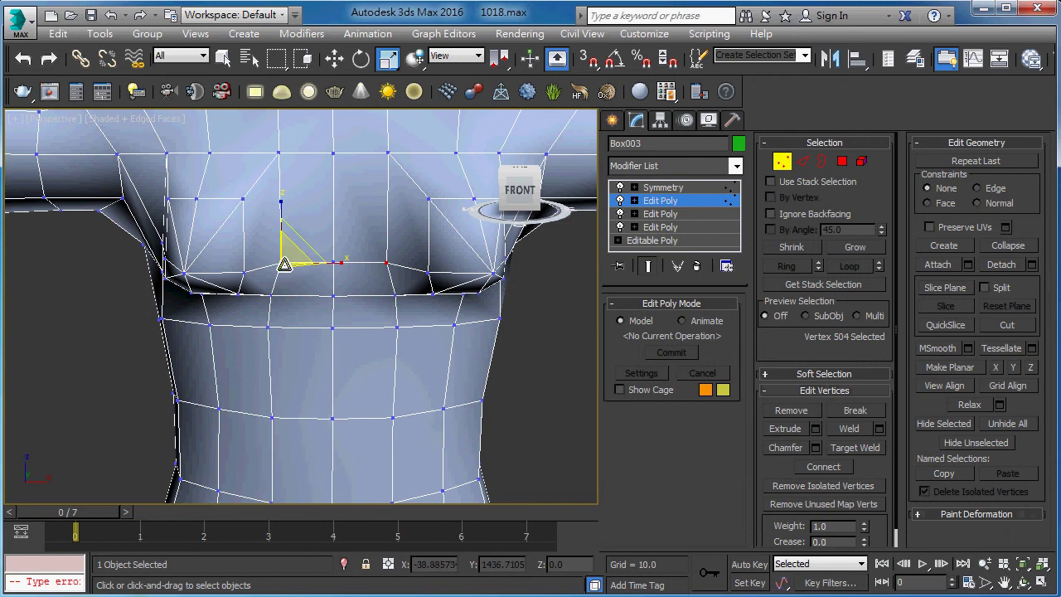
pyautogui.press('w')
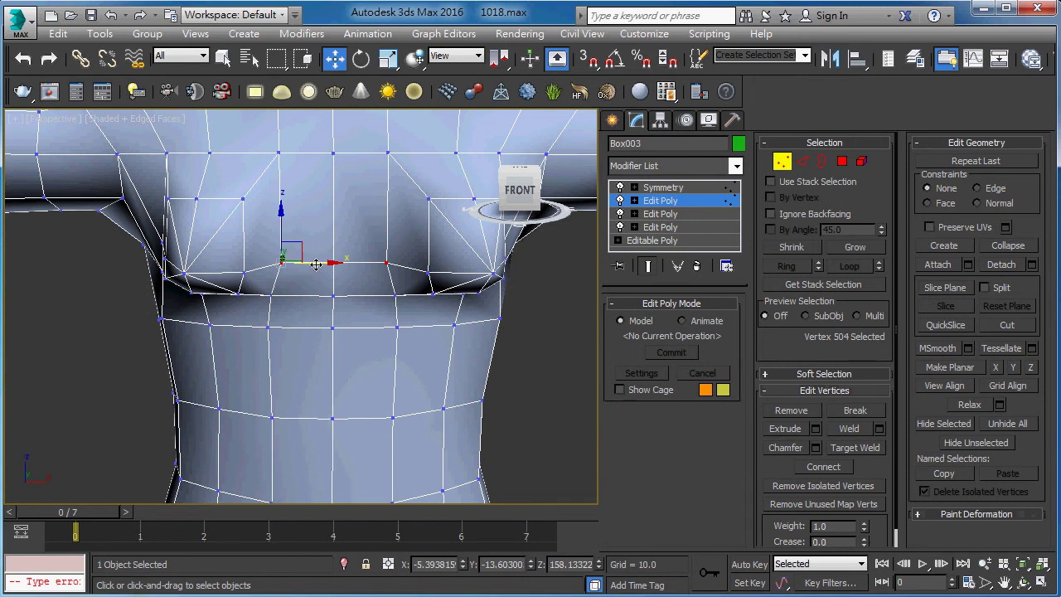
pyautogui.moveTo(316, 264); pyautogui.dragTo(332, 265)
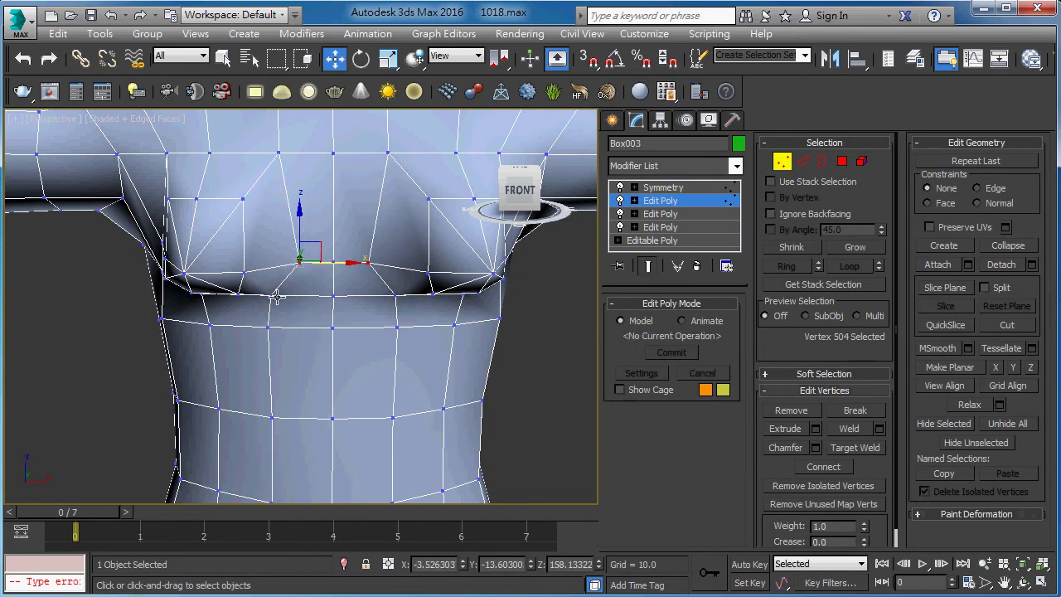
pyautogui.click(275, 297)
pyautogui.moveTo(275, 297)
pyautogui.keyDown('alt'); pyautogui.mouseDown(button='middle')
pyautogui.moveTo(309, 278)
pyautogui.moveTo(236, 318)
pyautogui.moveTo(270, 311)
pyautogui.mouseUp(button='middle'); pyautogui.keyUp('alt')
pyautogui.press('2')
pyautogui.scroll(-4, 269, 311)
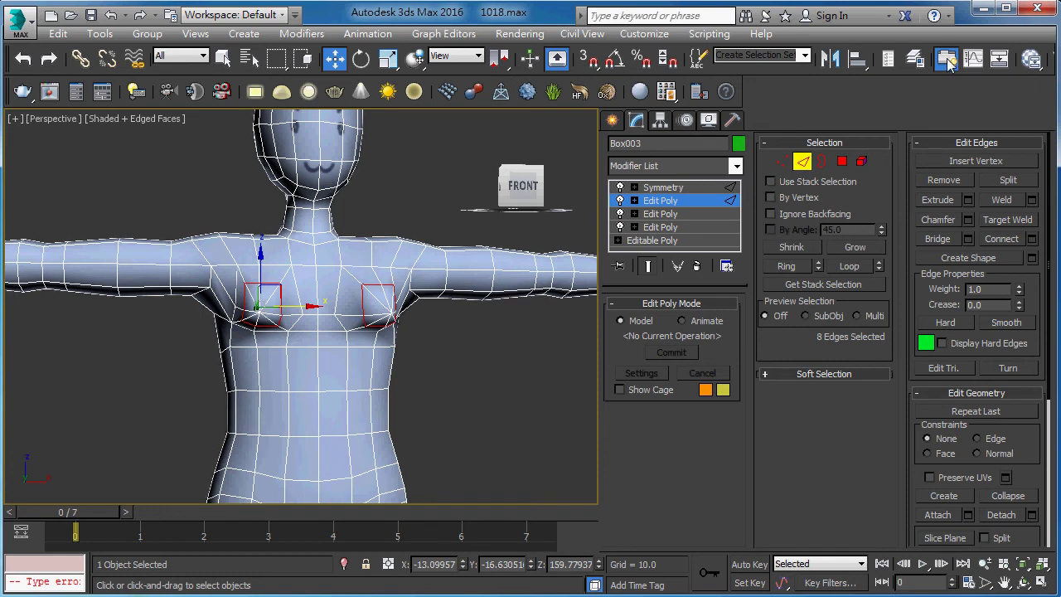
# Activate the Freeform Paint Deform Shift brush with a reduced falloff.
pyautogui.click(947, 60)
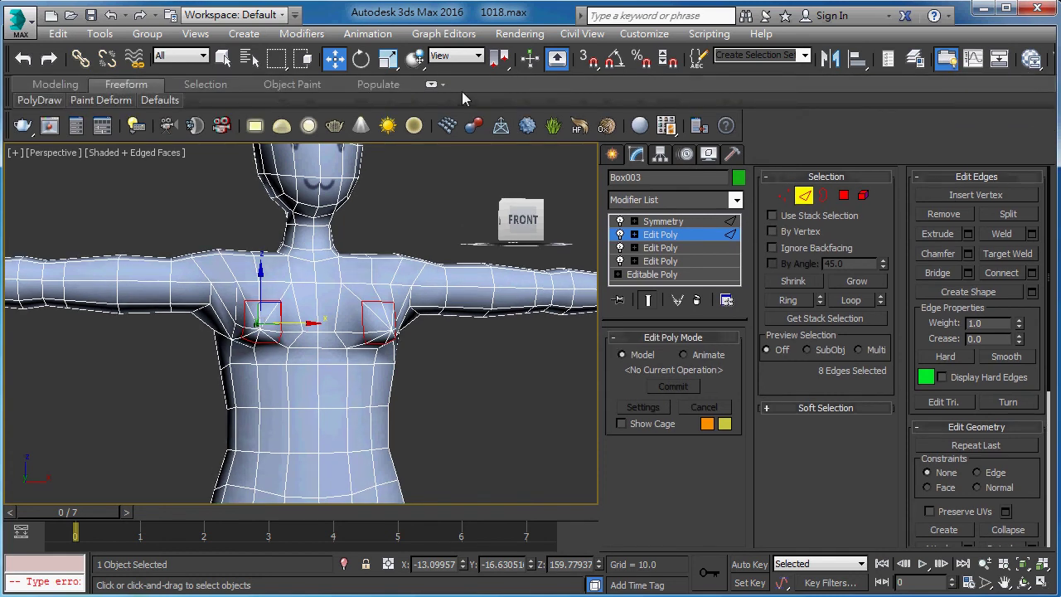
pyautogui.click(431, 83)
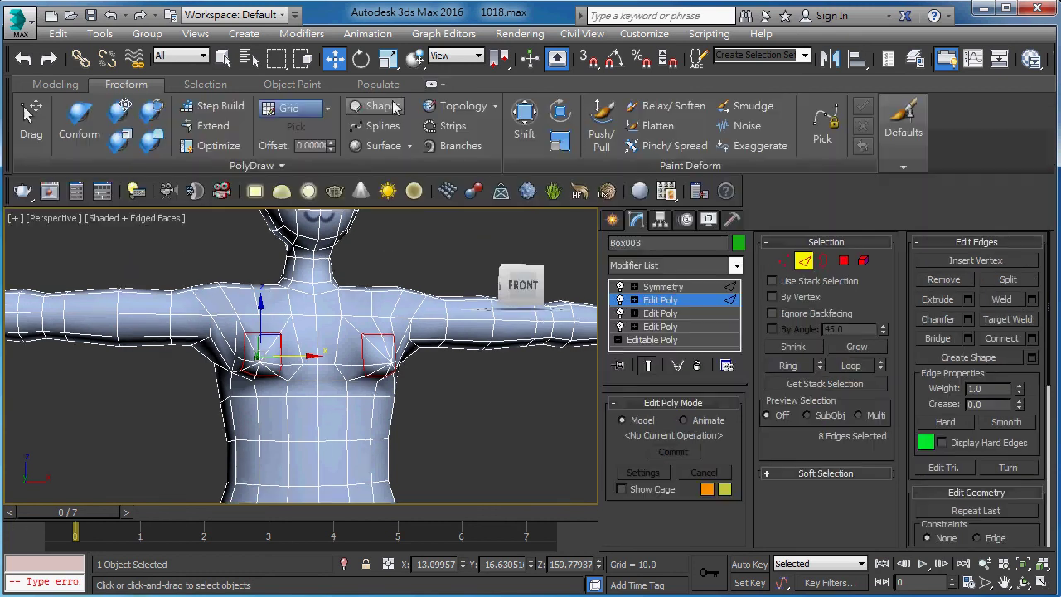
pyautogui.click(531, 121)
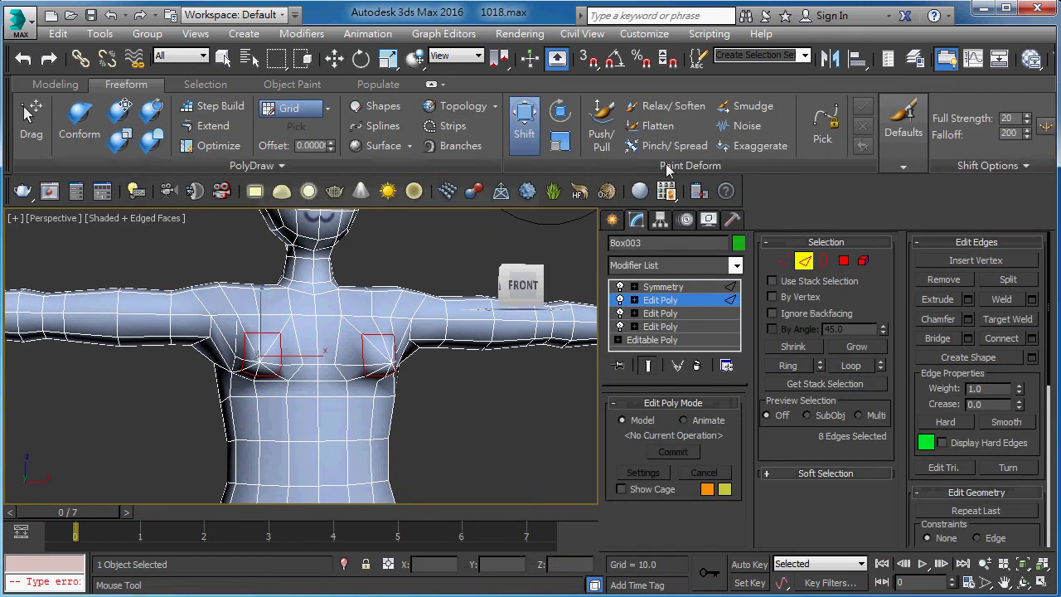
pyautogui.keyDown('alt'); pyautogui.moveTo(352, 271); pyautogui.dragTo(344, 320, button='middle'); pyautogui.keyUp('alt')
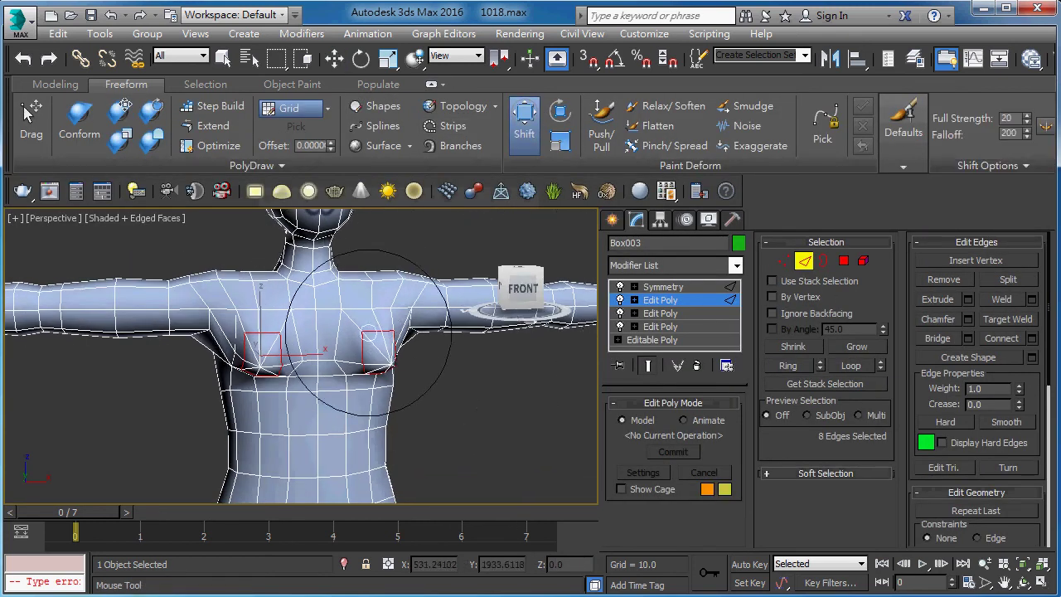
pyautogui.keyDown('ctrl'); pyautogui.keyDown('shift'); pyautogui.moveTo(344, 319); pyautogui.dragTo(263, 290); pyautogui.keyUp('shift'); pyautogui.keyUp('ctrl')
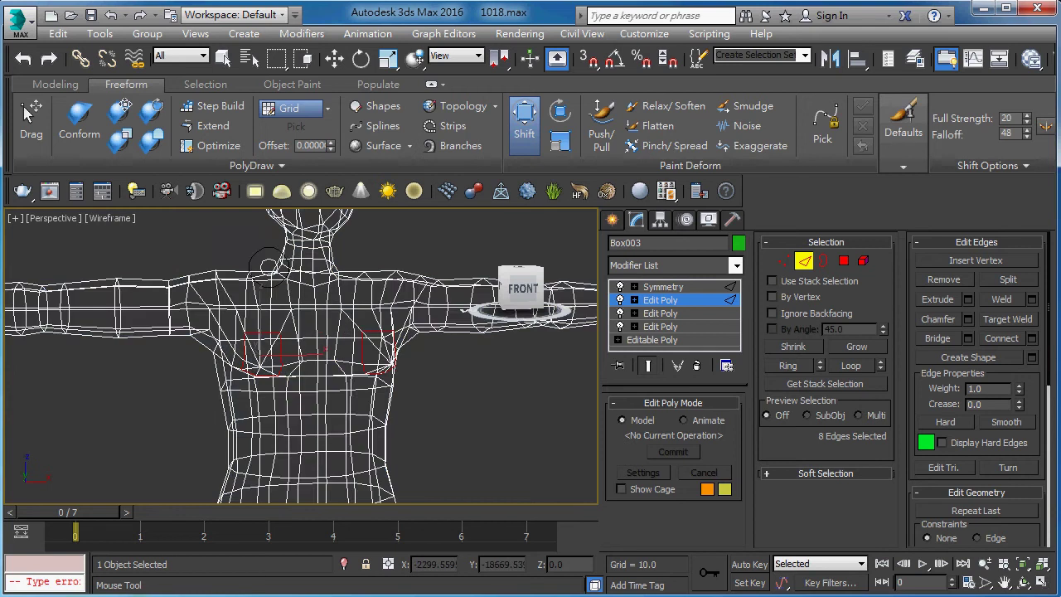
pyautogui.scroll(5, 263, 291)
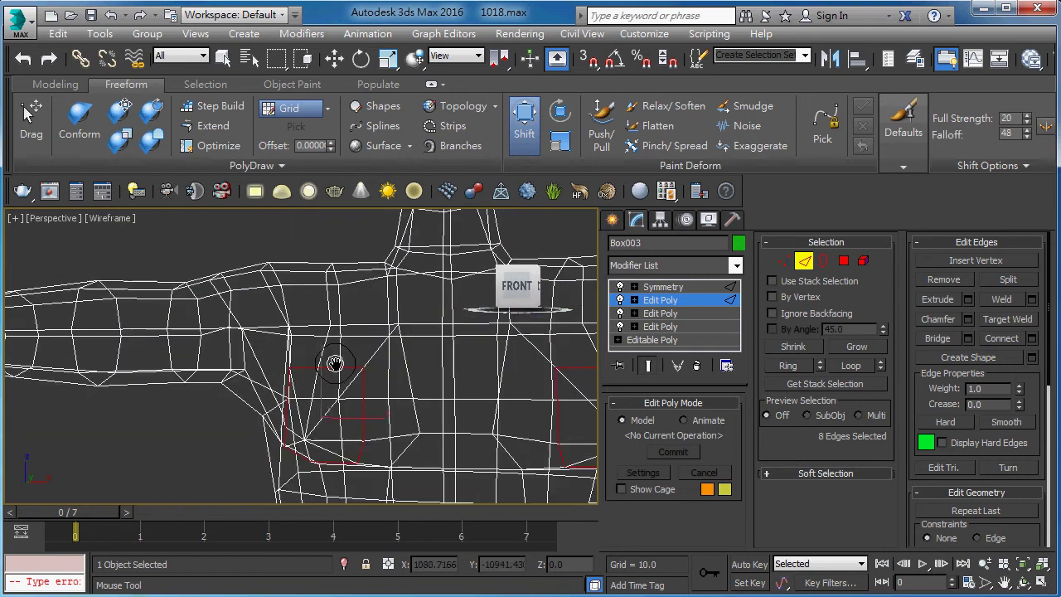
pyautogui.moveTo(332, 365); pyautogui.dragTo(317, 329, button='middle')
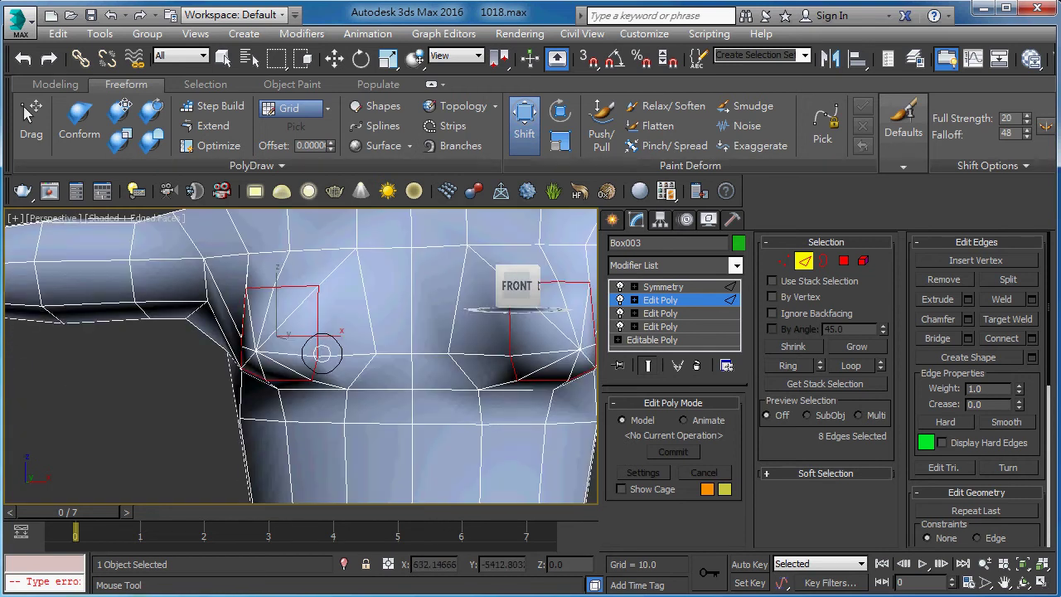
# Brush the left breast outline into a rounder, fuller shape.
pyautogui.moveTo(332, 352)
pyautogui.mouseDown()
pyautogui.moveTo(324, 315)
pyautogui.moveTo(336, 354)
pyautogui.moveTo(341, 334)
pyautogui.mouseUp()
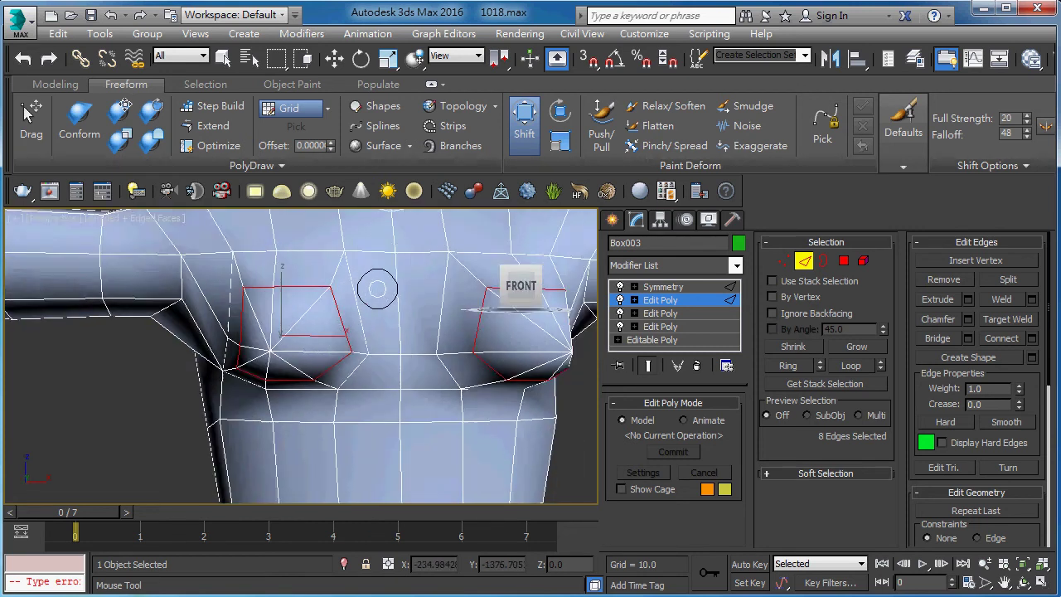
pyautogui.moveTo(316, 296)
pyautogui.mouseDown()
pyautogui.moveTo(274, 292)
pyautogui.moveTo(289, 250)
pyautogui.mouseUp()
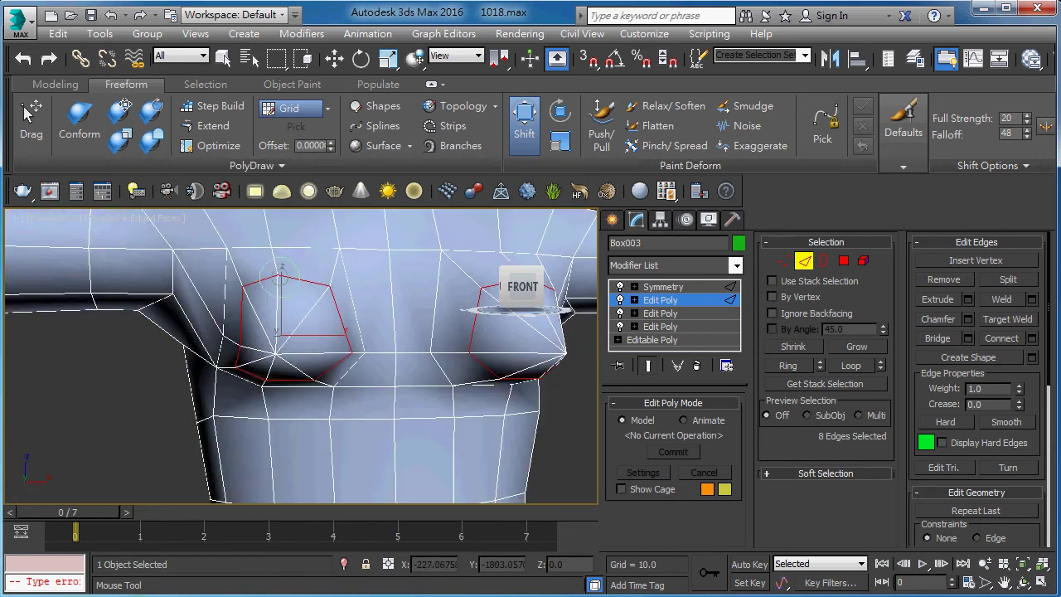
pyautogui.moveTo(279, 283)
pyautogui.mouseDown(button='middle')
pyautogui.moveTo(270, 305)
pyautogui.moveTo(298, 248)
pyautogui.mouseUp(button='middle')
pyautogui.scroll(2, 250, 290)
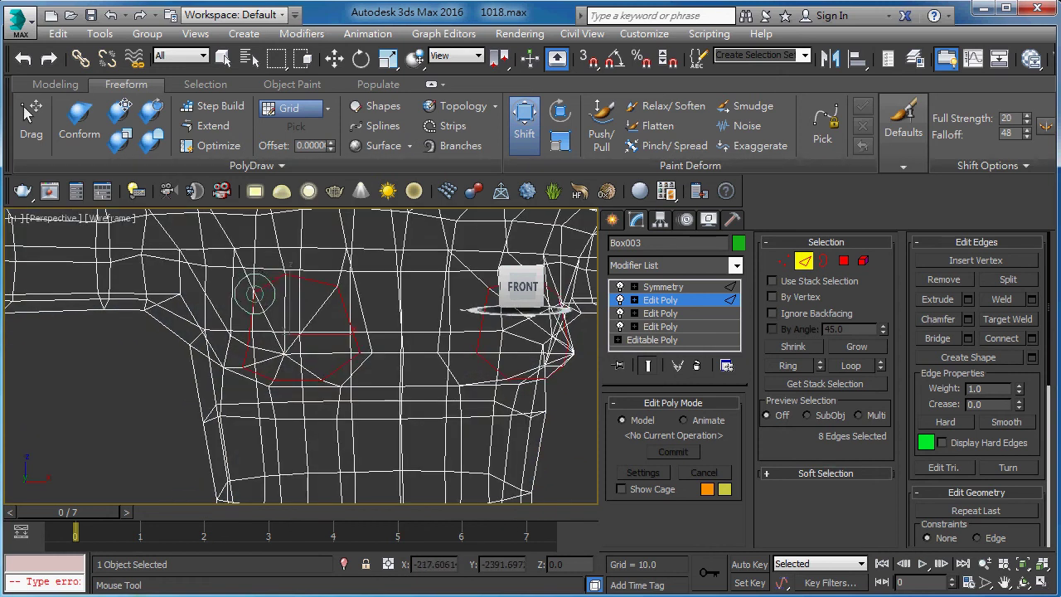
pyautogui.moveTo(250, 288)
pyautogui.mouseDown()
pyautogui.moveTo(249, 344)
pyautogui.moveTo(222, 337)
pyautogui.mouseUp()
# Brush the underside of the breasts and lower chest smoothly into the torso.
pyautogui.scroll(-2, 217, 328)
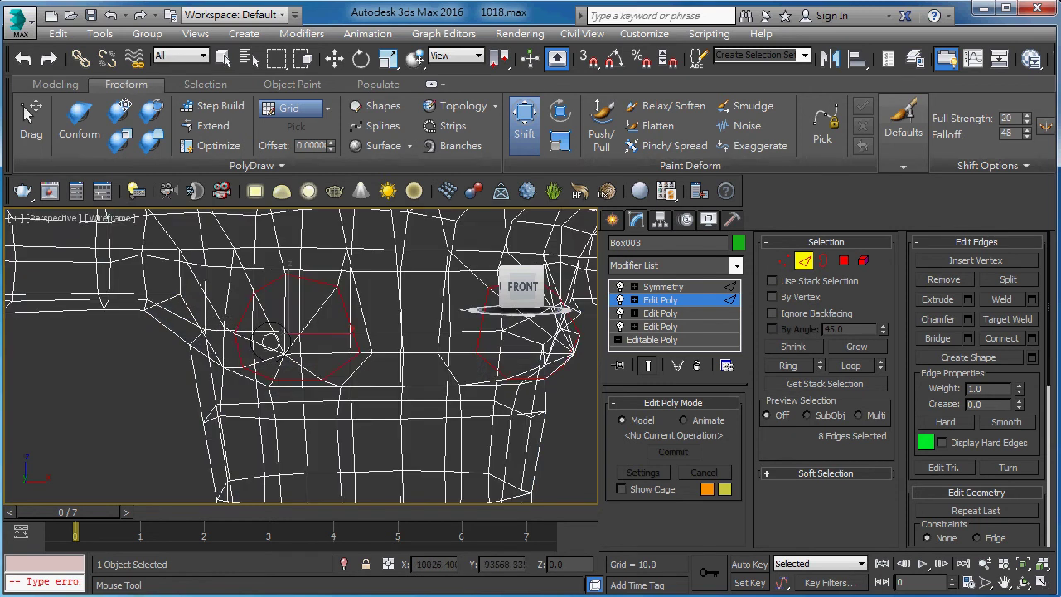
pyautogui.scroll(-3, 249, 295)
pyautogui.scroll(-4, 254, 289)
pyautogui.scroll(4, 242, 325)
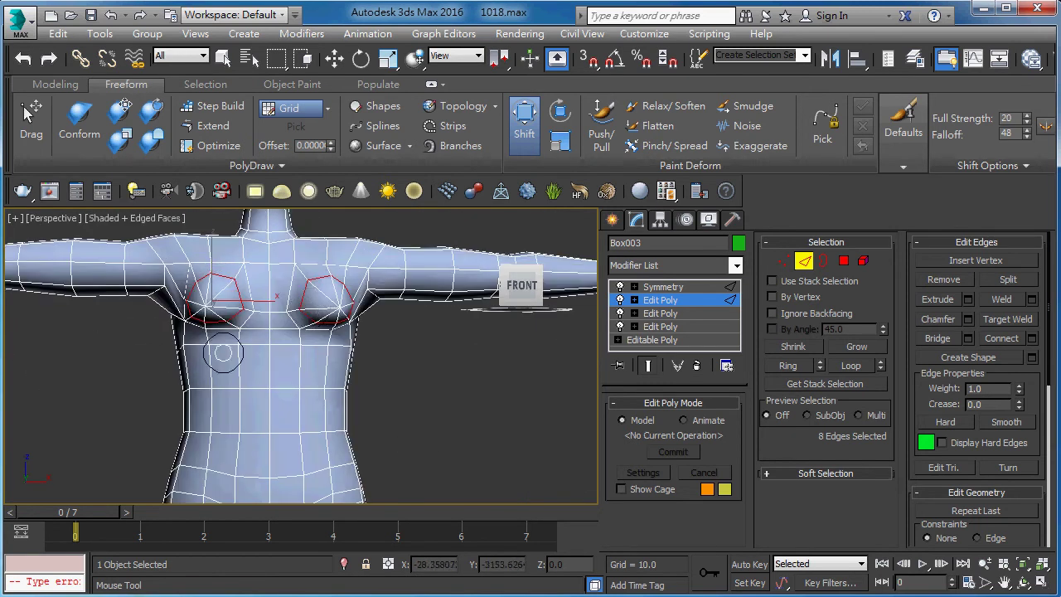
pyautogui.scroll(2, 242, 325)
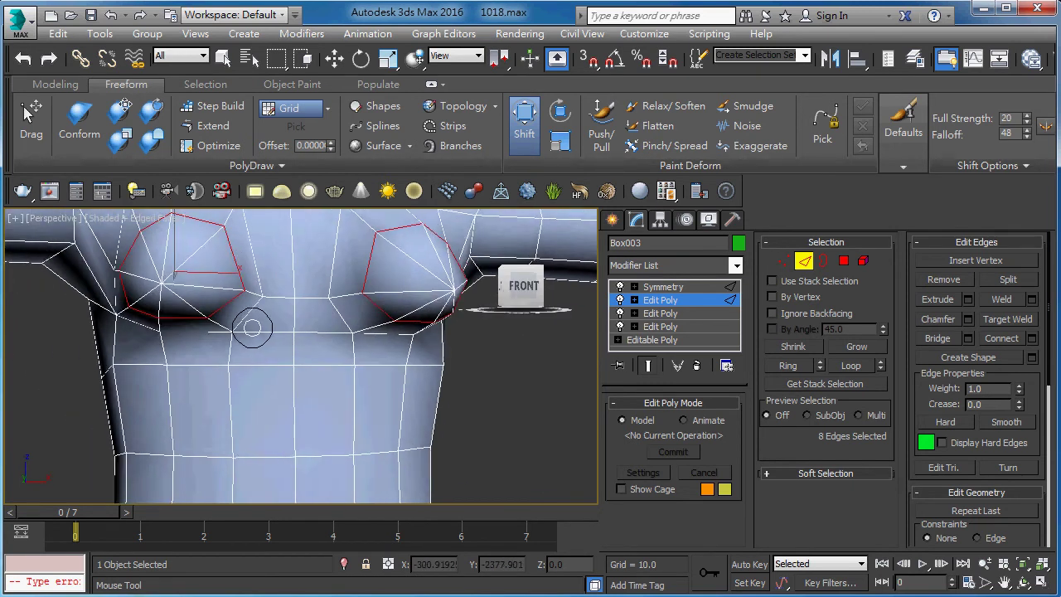
pyautogui.moveTo(249, 325)
pyautogui.mouseDown()
pyautogui.moveTo(238, 338)
pyautogui.moveTo(248, 342)
pyautogui.mouseUp()
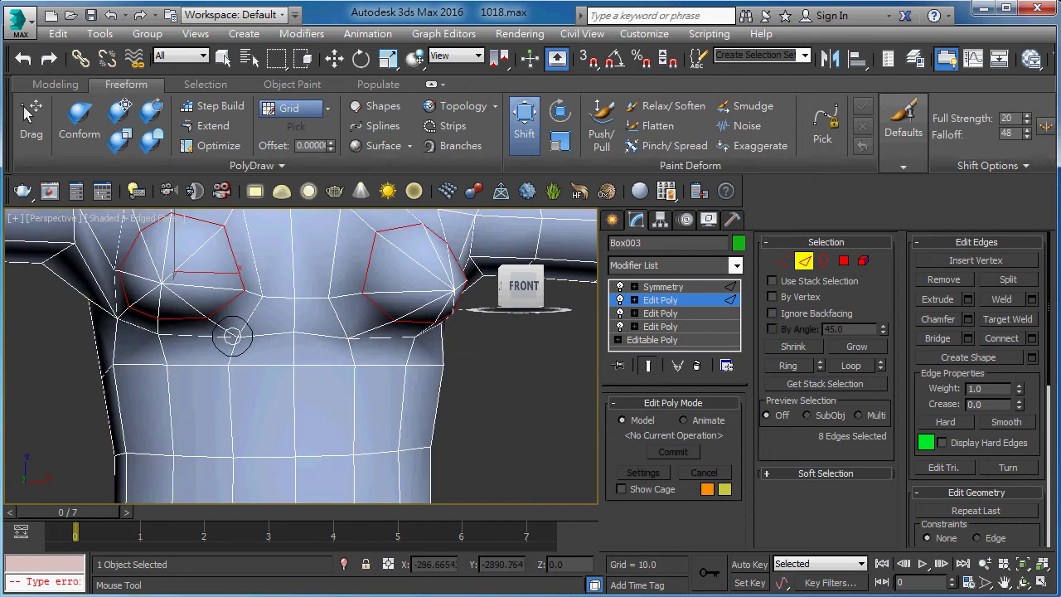
pyautogui.moveTo(171, 336); pyautogui.dragTo(157, 333)
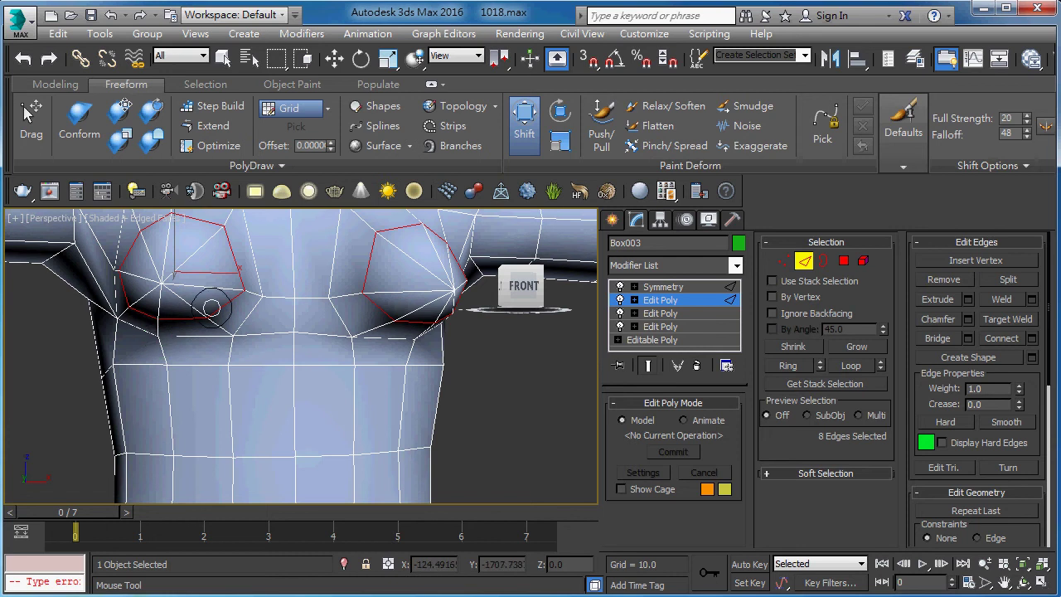
pyautogui.press('w')
pyautogui.moveTo(241, 335)
pyautogui.keyDown('alt'); pyautogui.mouseDown(button='middle')
pyautogui.moveTo(352, 353)
pyautogui.moveTo(313, 310)
pyautogui.moveTo(308, 344)
pyautogui.mouseUp(button='middle'); pyautogui.keyUp('alt')
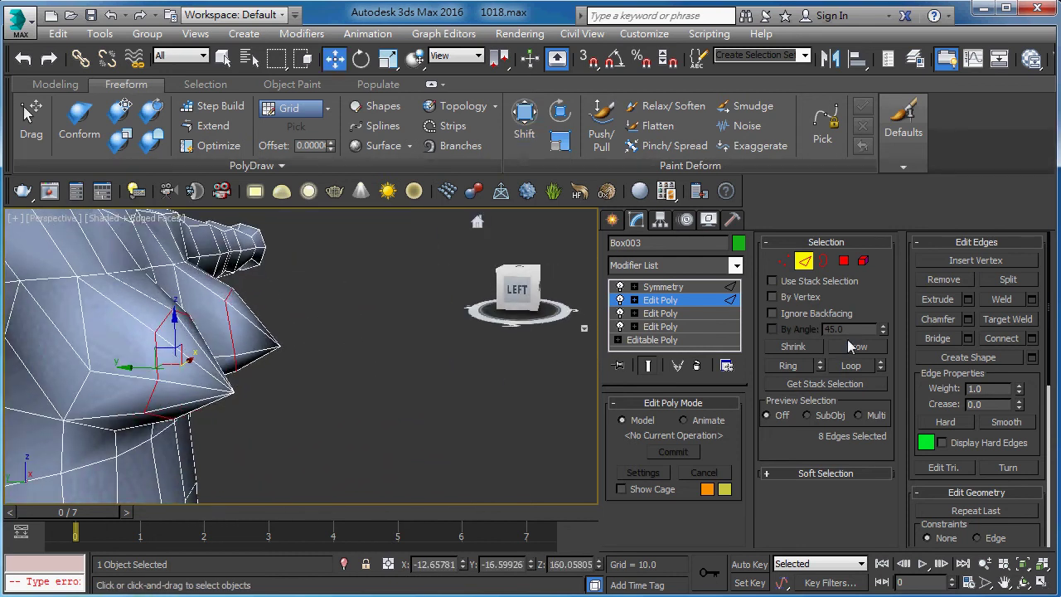
# Select an edge across the breast, Ring it, and Connect to insert a new edge loop.
pyautogui.press('q')
pyautogui.click(129, 312)
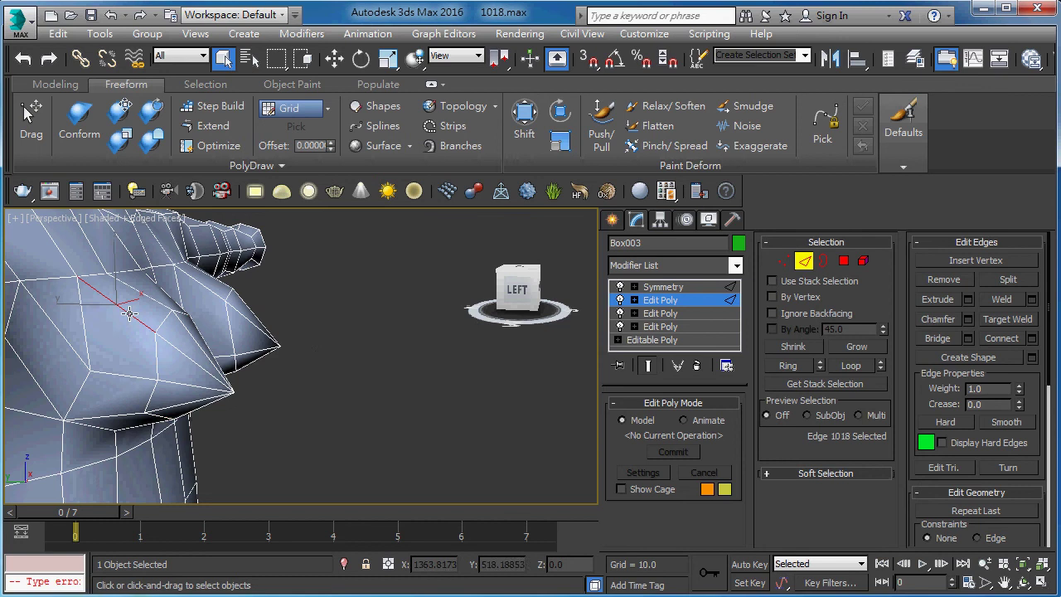
pyautogui.click(775, 365)
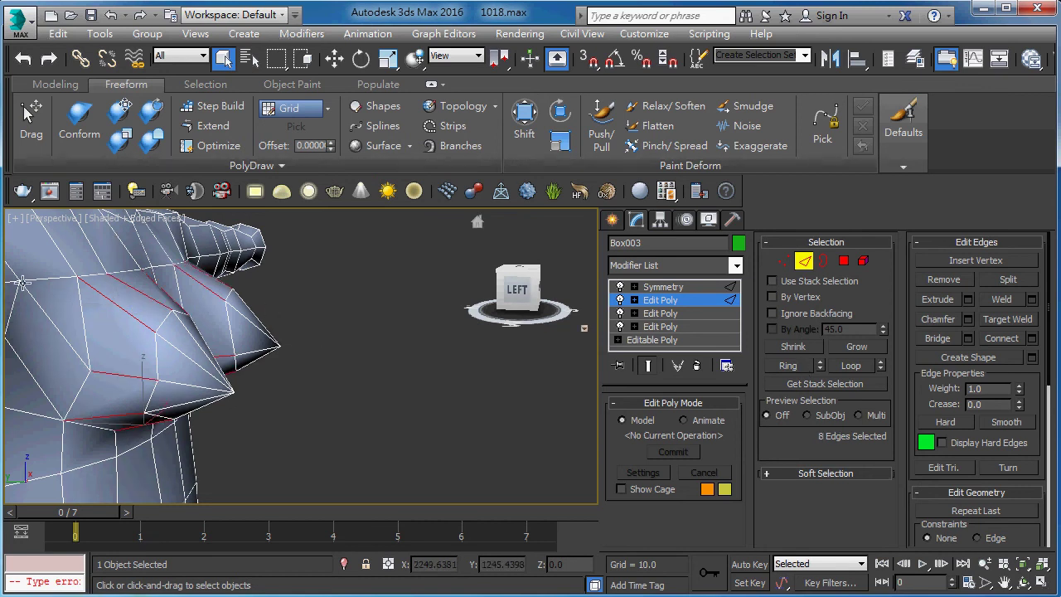
pyautogui.keyDown('alt'); pyautogui.moveTo(23, 282); pyautogui.dragTo(273, 371, button='middle'); pyautogui.keyUp('alt')
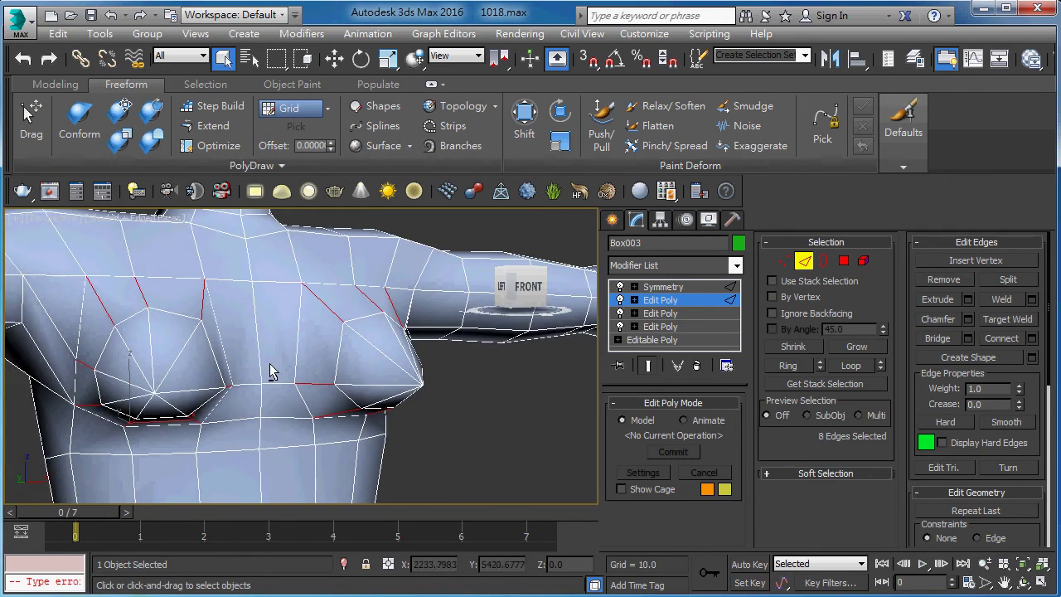
pyautogui.keyDown('alt'); pyautogui.moveTo(211, 359); pyautogui.dragTo(279, 318, button='middle'); pyautogui.keyUp('alt')
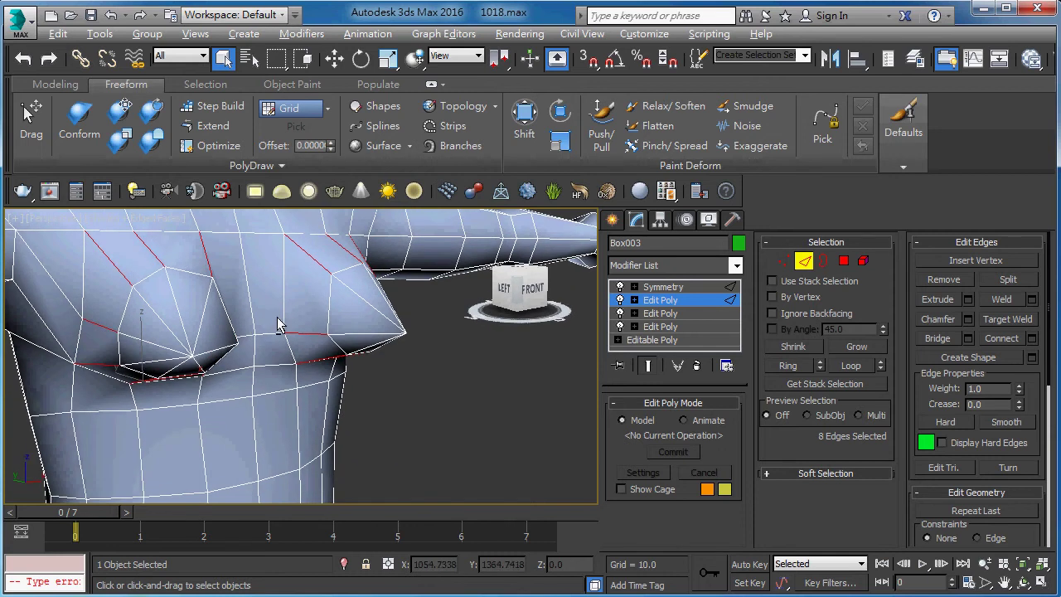
pyautogui.keyDown('alt'); pyautogui.moveTo(265, 312); pyautogui.dragTo(203, 352, button='middle'); pyautogui.keyUp('alt')
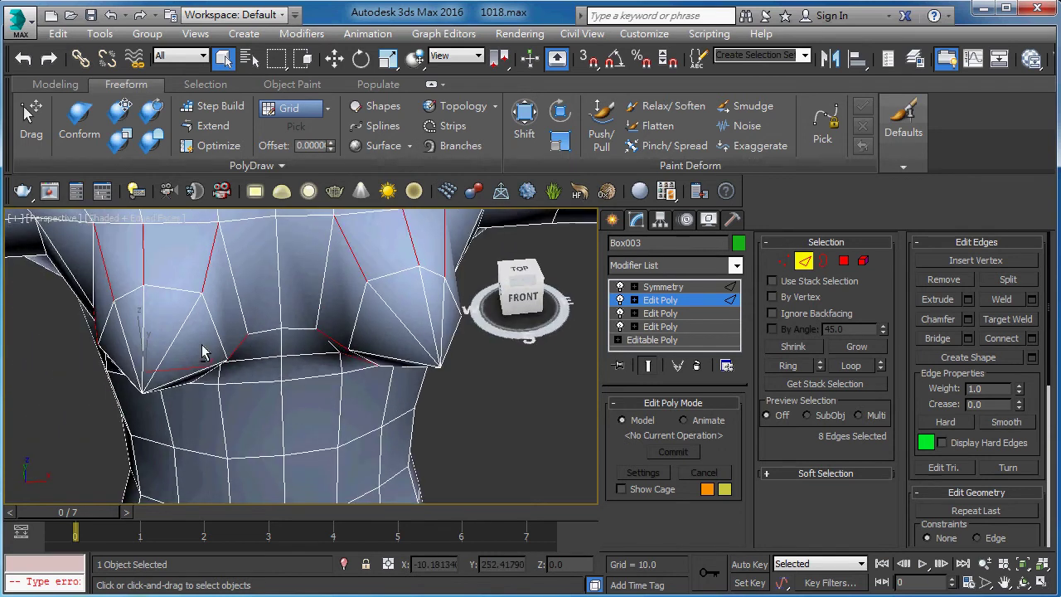
pyautogui.click(999, 339)
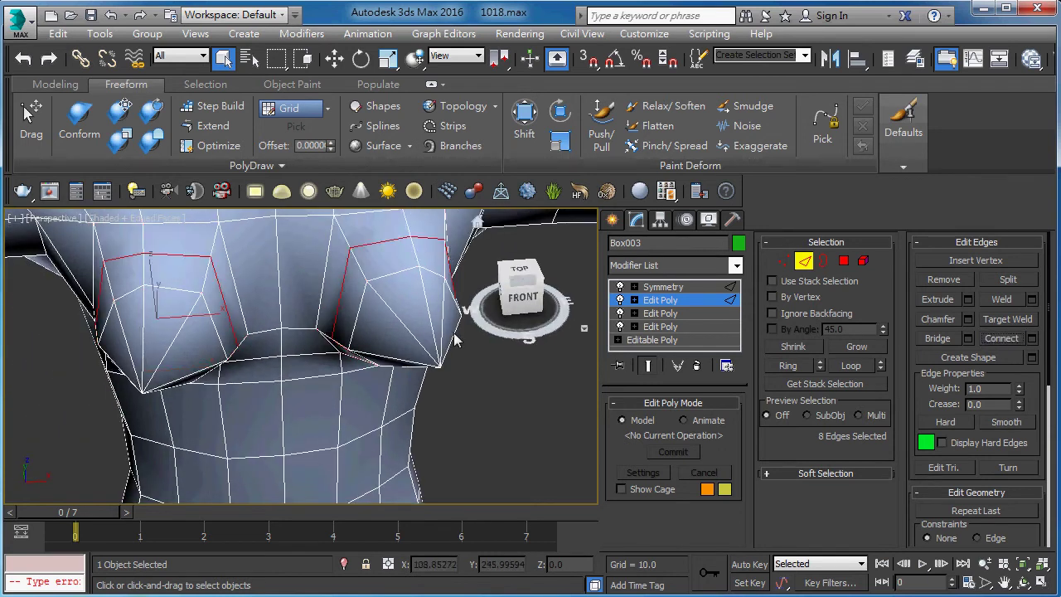
pyautogui.keyDown('alt'); pyautogui.moveTo(51, 245); pyautogui.dragTo(120, 257, button='middle'); pyautogui.keyUp('alt')
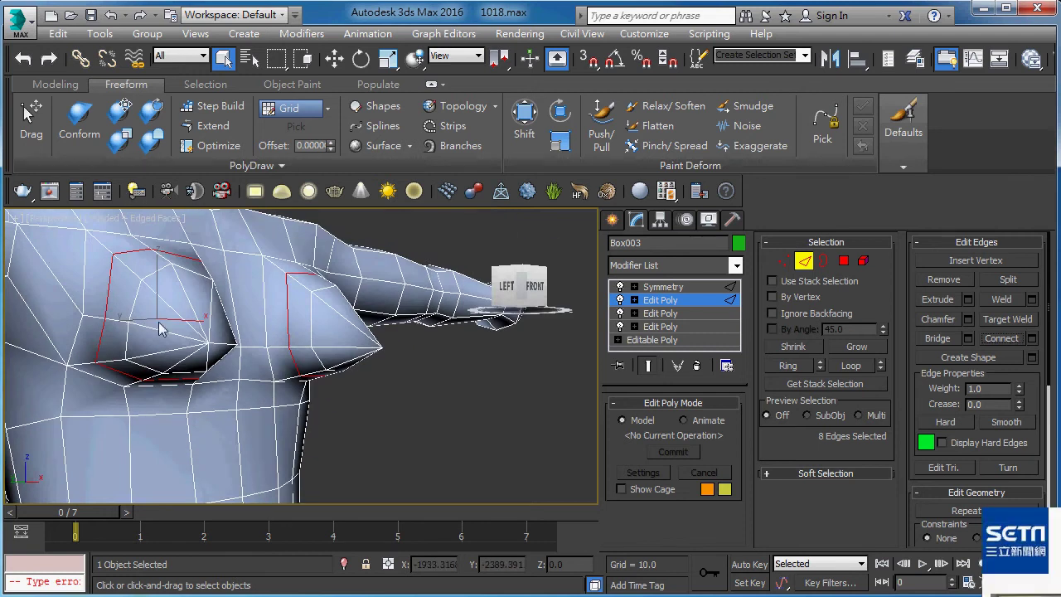
pyautogui.keyDown('alt'); pyautogui.moveTo(150, 338); pyautogui.dragTo(207, 336, button='middle'); pyautogui.keyUp('alt')
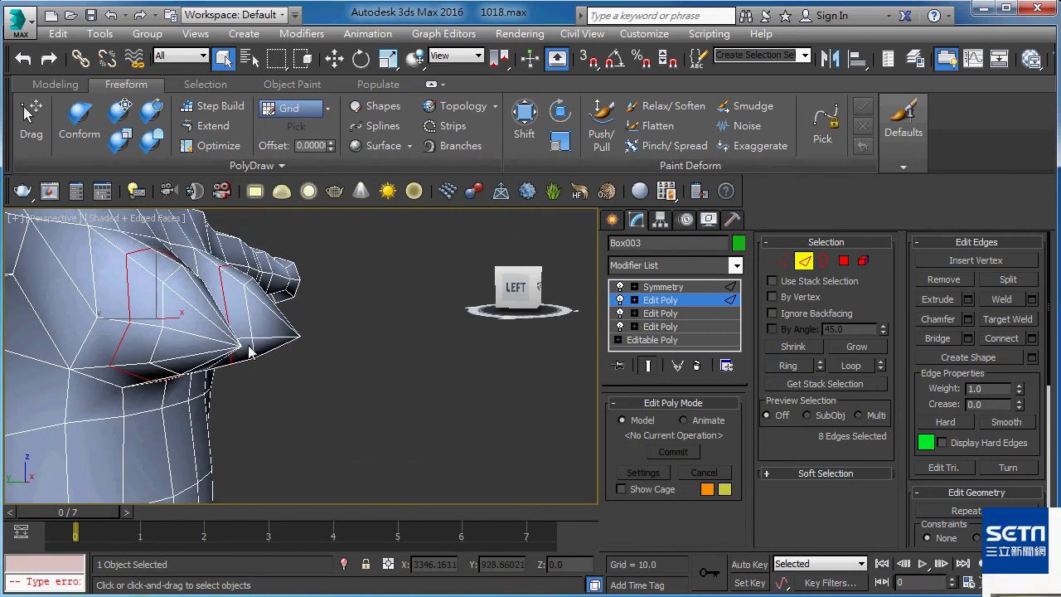
# Select the breast tip vertex and Grow the selection to its nine surrounding vertices.
pyautogui.press('1')
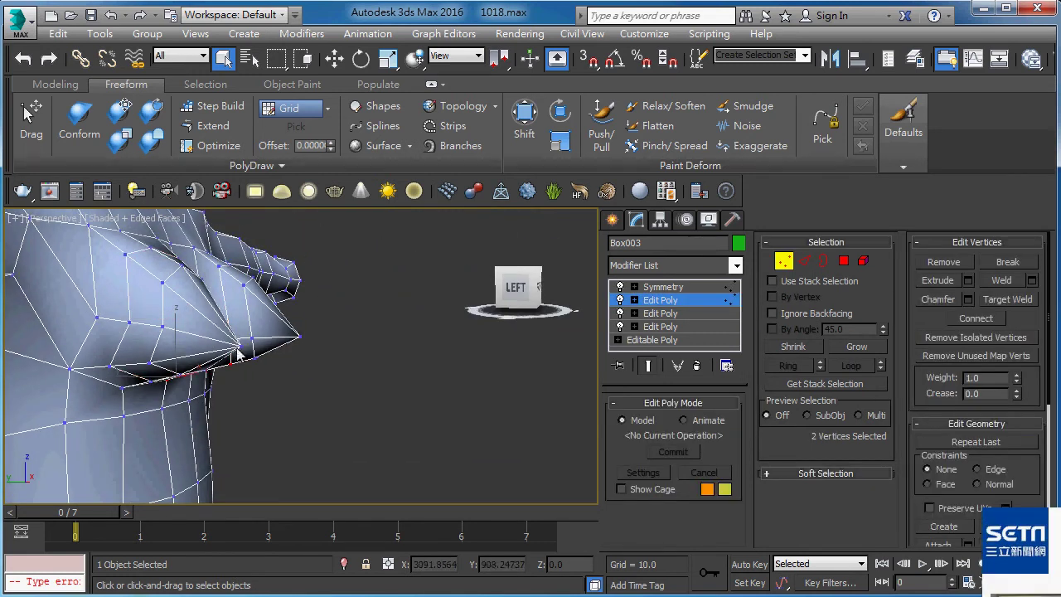
pyautogui.click(237, 354)
pyautogui.click(239, 342)
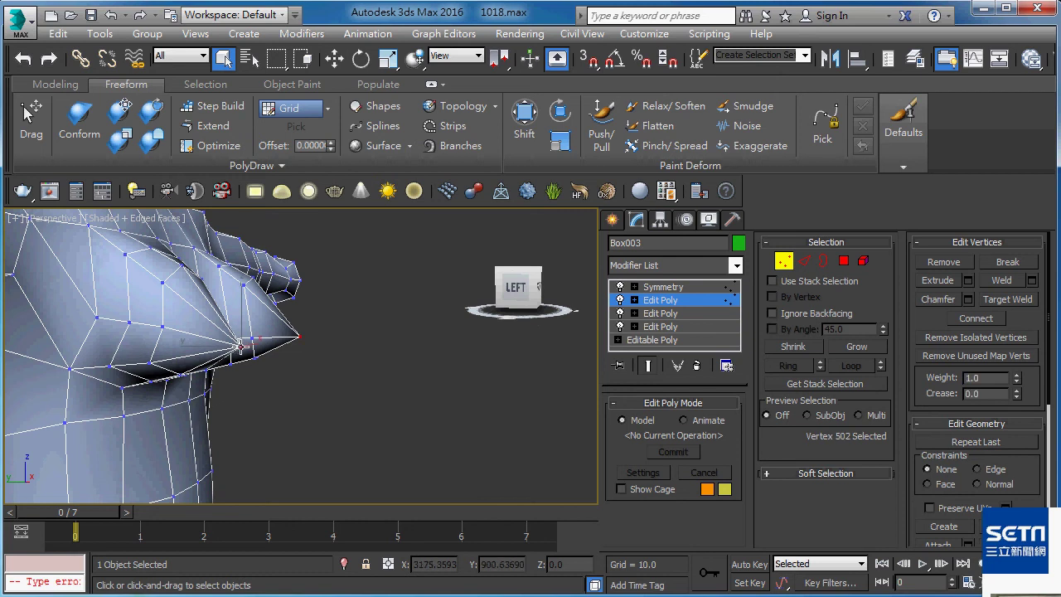
pyautogui.click(854, 346)
pyautogui.keyDown('alt'); pyautogui.moveTo(374, 423); pyautogui.dragTo(394, 422, button='middle'); pyautogui.keyUp('alt')
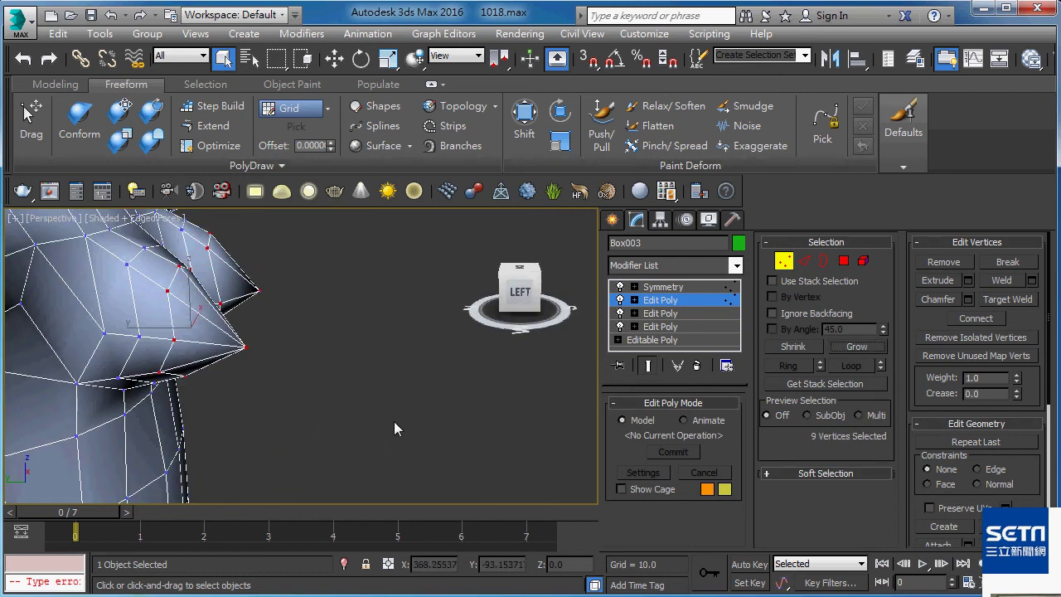
pyautogui.click(239, 357)
pyautogui.click(247, 345)
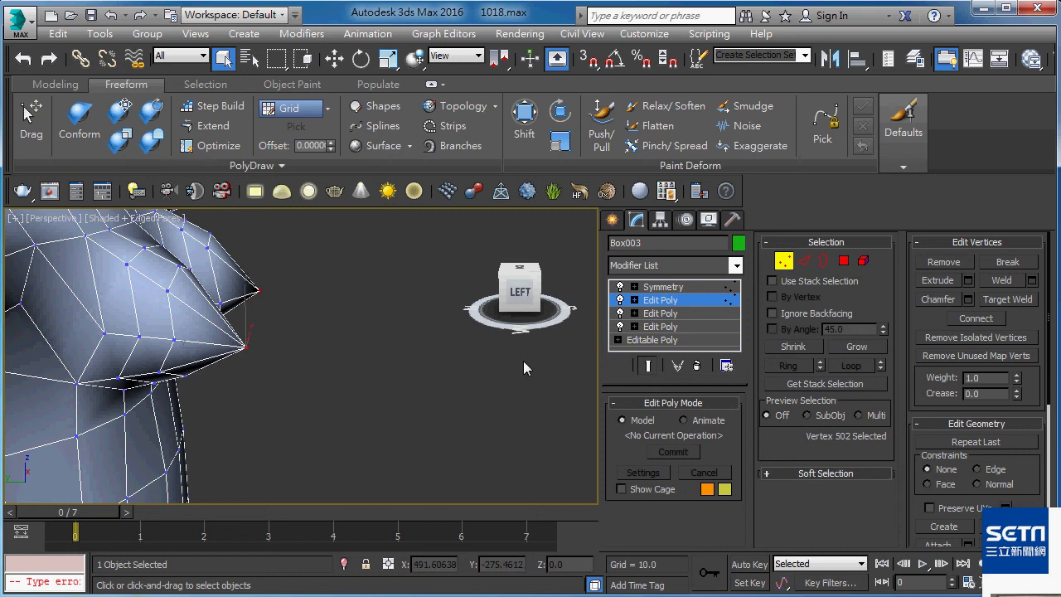
pyautogui.click(856, 346)
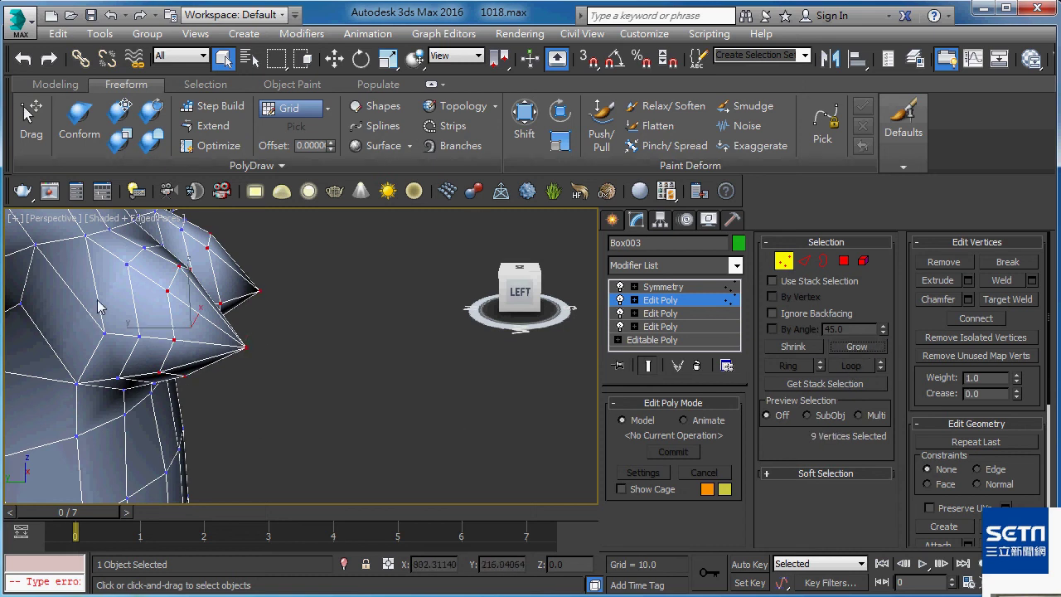
pyautogui.keyDown('alt'); pyautogui.moveTo(98, 307); pyautogui.dragTo(104, 378, button='middle'); pyautogui.keyUp('alt')
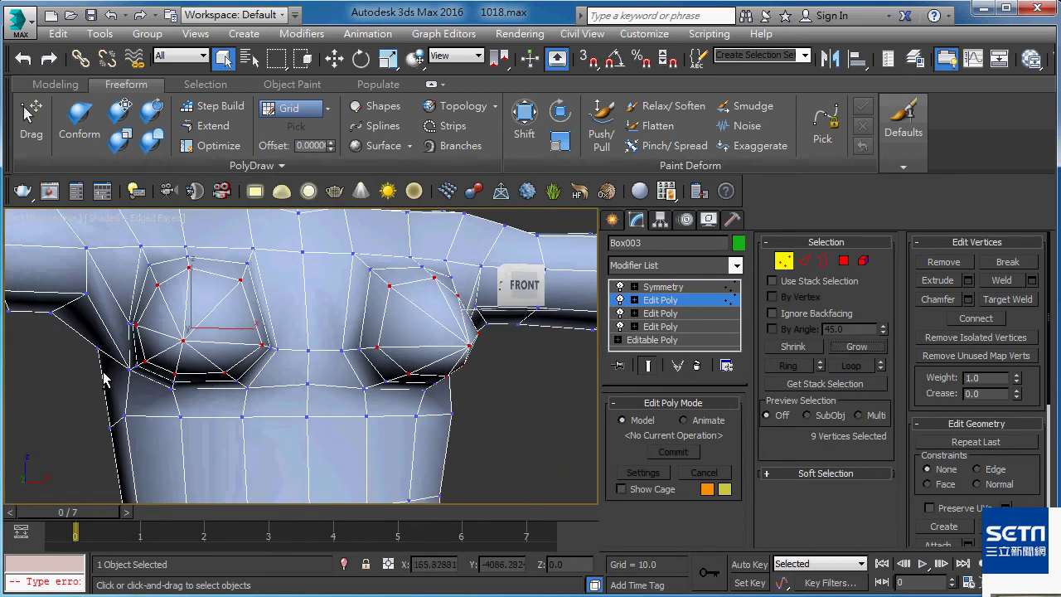
pyautogui.moveTo(213, 371)
pyautogui.keyDown('alt'); pyautogui.mouseDown(button='middle')
pyautogui.moveTo(107, 373)
pyautogui.moveTo(240, 357)
pyautogui.mouseUp(button='middle'); pyautogui.keyUp('alt')
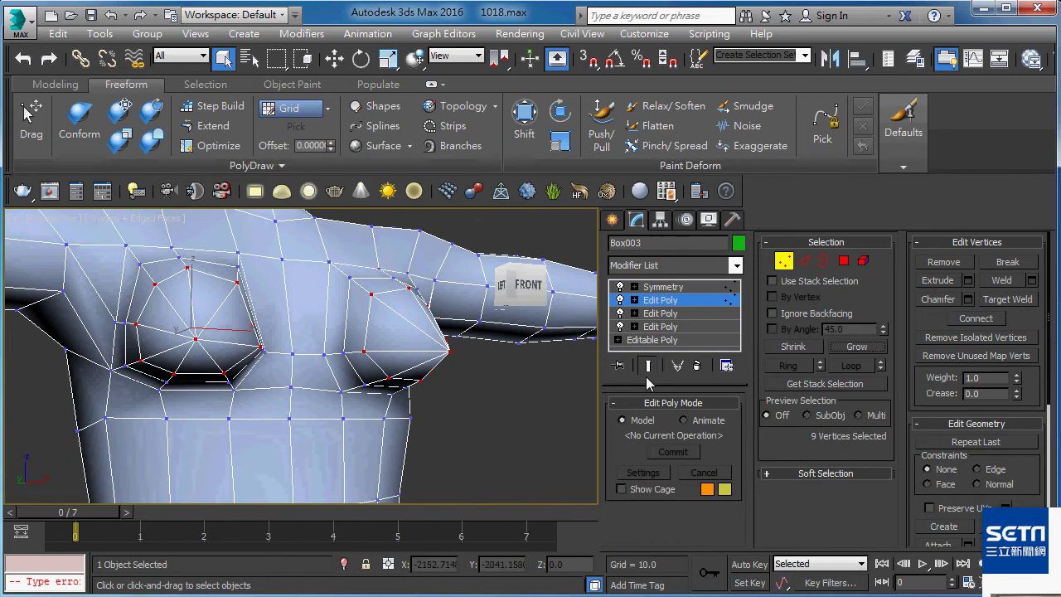
# Enable Soft Selection without Edge Distance and set Falloff to about 7.46.
pyautogui.click(854, 473)
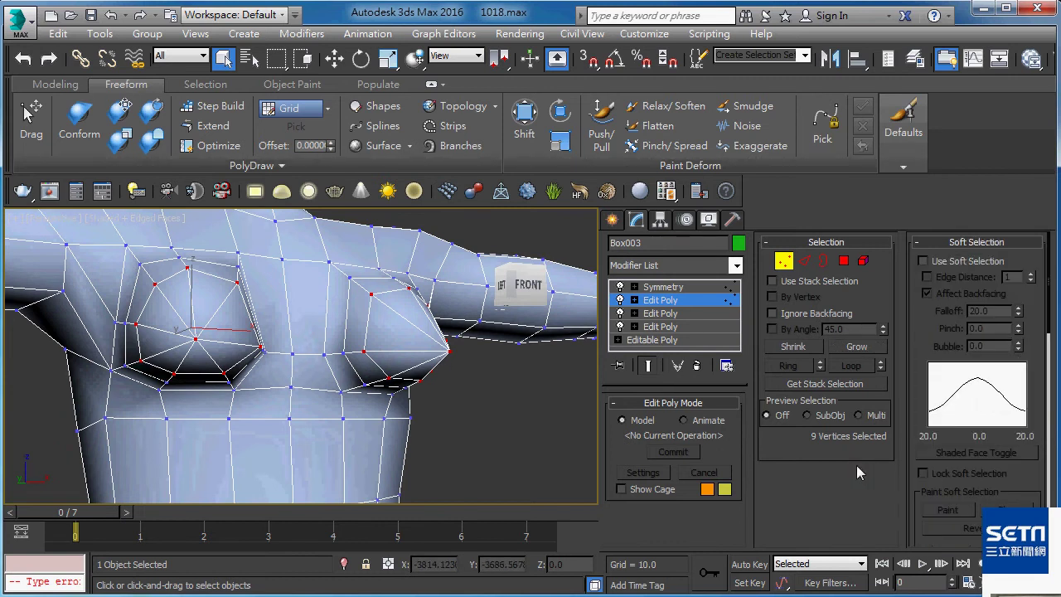
pyautogui.click(968, 262)
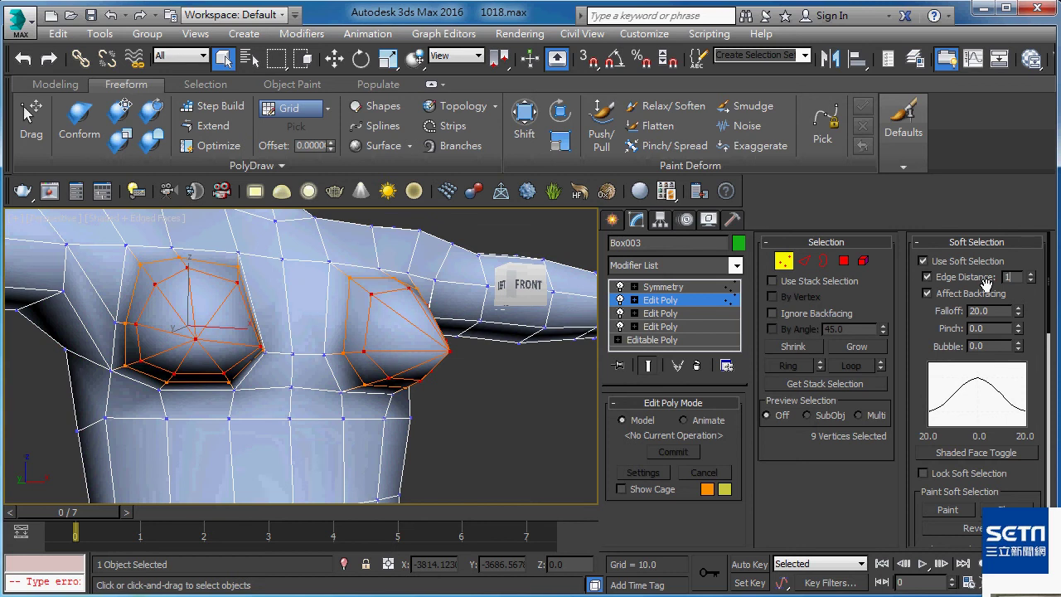
pyautogui.click(975, 282)
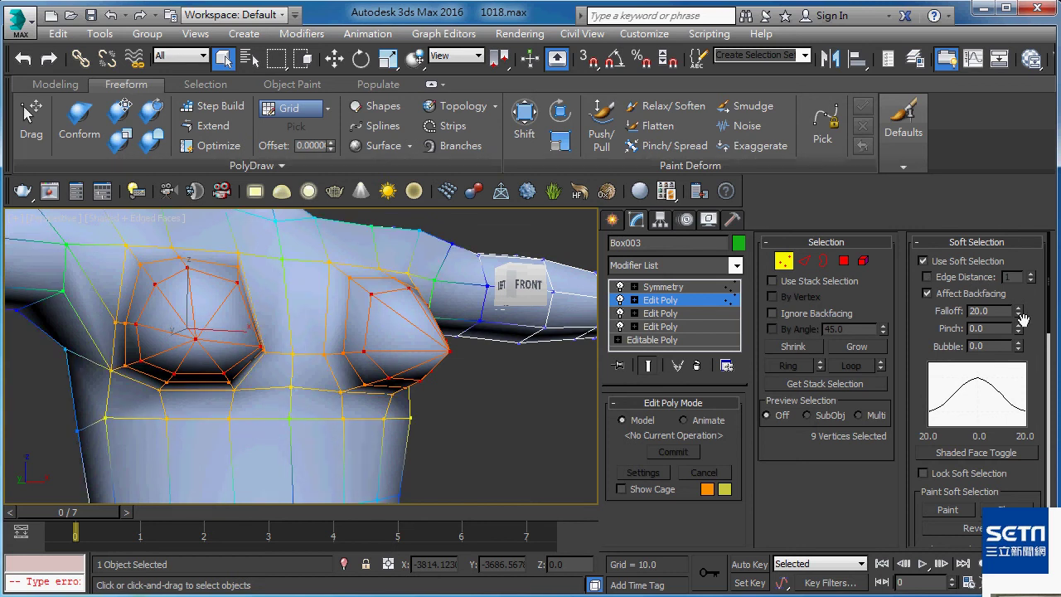
pyautogui.moveTo(1018, 315); pyautogui.dragTo(1026, 200)
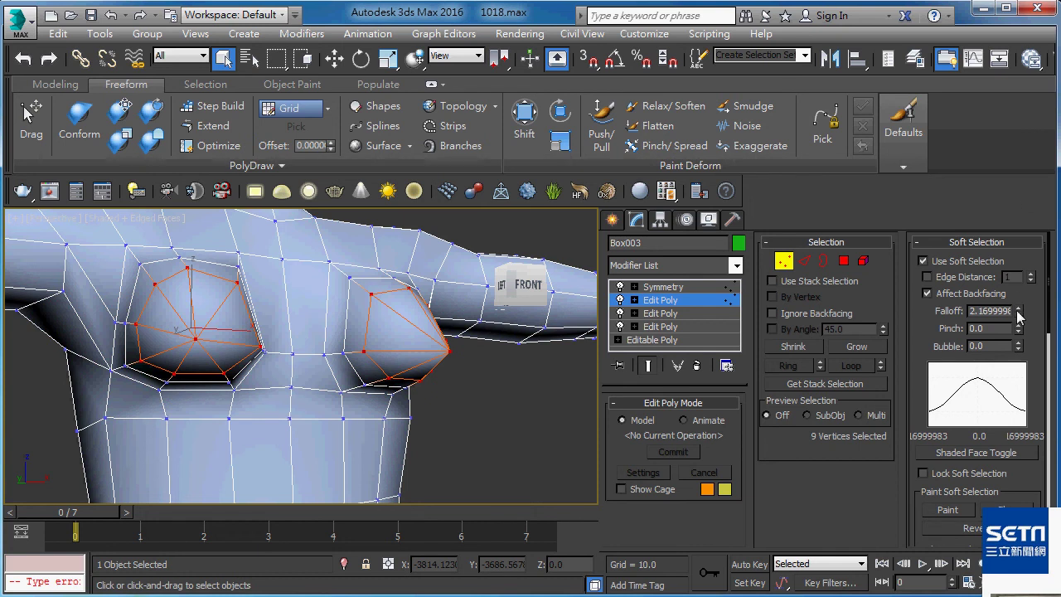
pyautogui.moveTo(1020, 317); pyautogui.dragTo(1020, 290)
# Lower the nine breast vertices along Z, then turn Soft Selection off.
pyautogui.press('w')
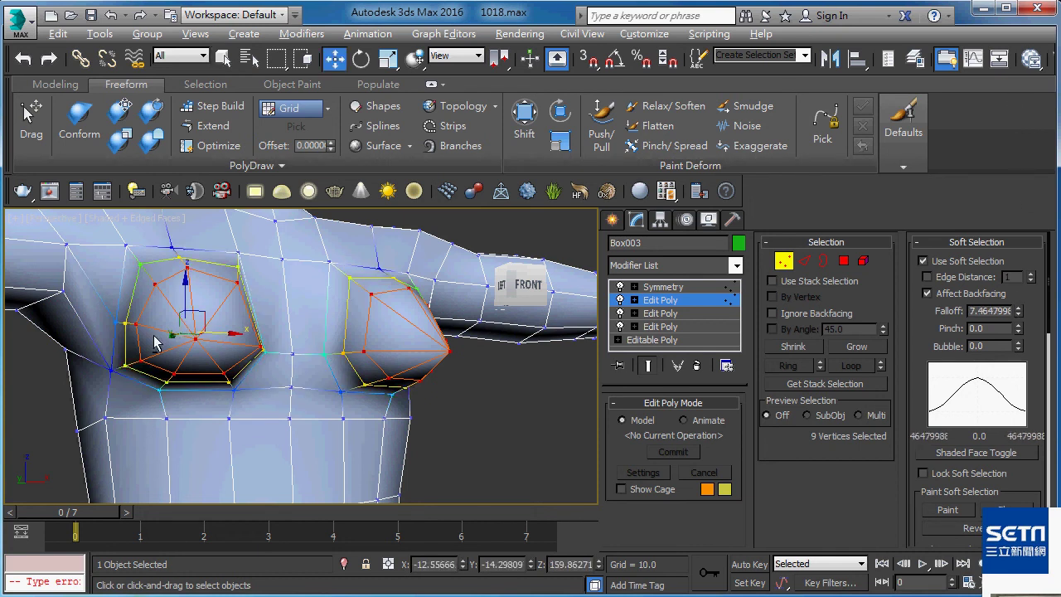
pyautogui.keyDown('alt'); pyautogui.moveTo(154, 343); pyautogui.dragTo(146, 330, button='middle'); pyautogui.keyUp('alt')
pyautogui.moveTo(181, 284); pyautogui.dragTo(177, 329)
pyautogui.scroll(-4, 133, 279)
pyautogui.press('F4')
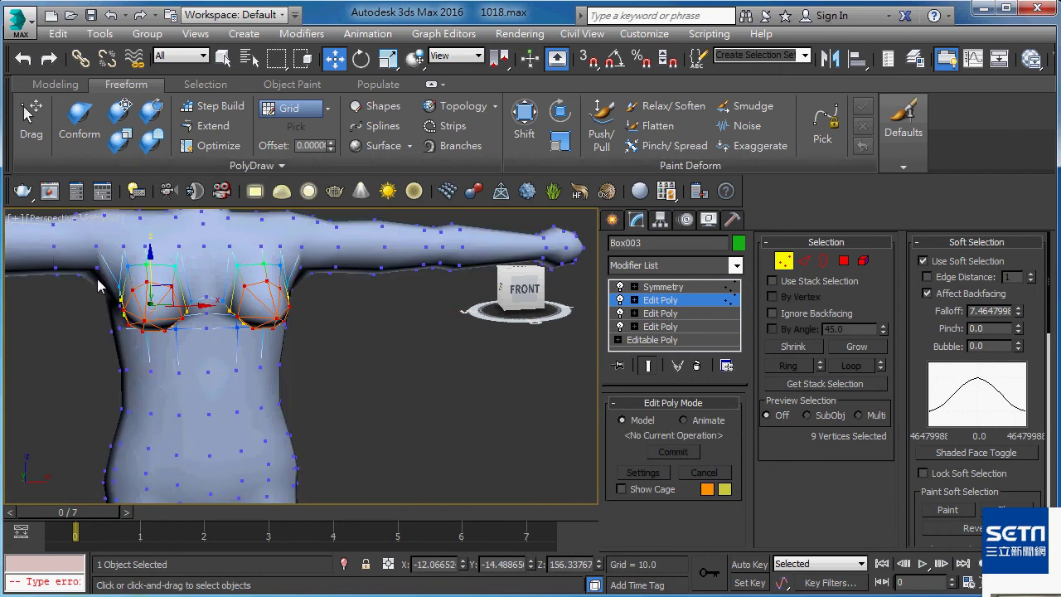
pyautogui.scroll(5, 102, 282)
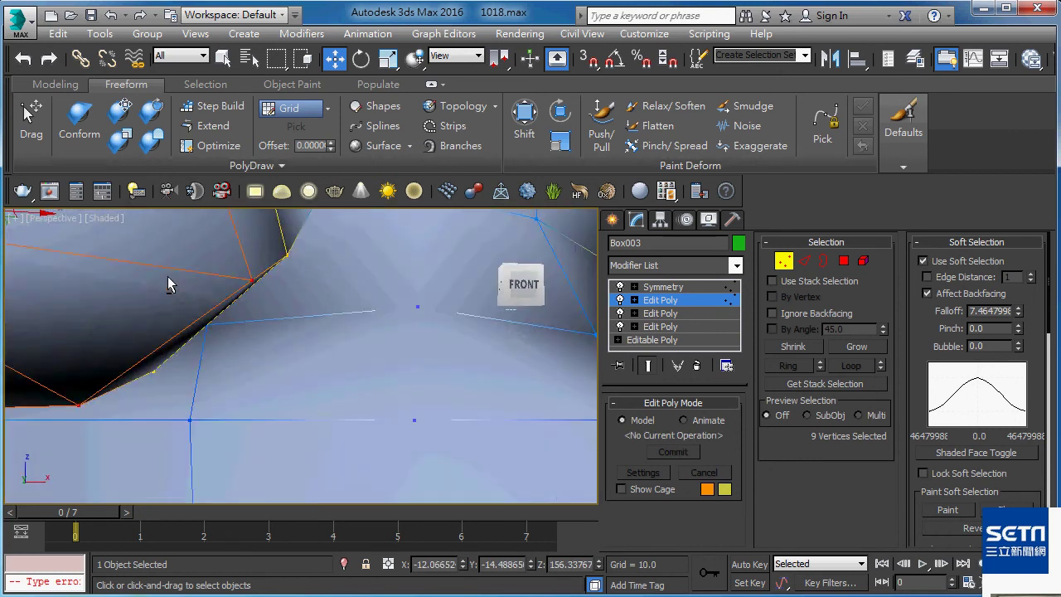
pyautogui.scroll(-4, 166, 279)
pyautogui.moveTo(134, 222); pyautogui.dragTo(178, 374, button='middle')
pyautogui.scroll(2, 177, 377)
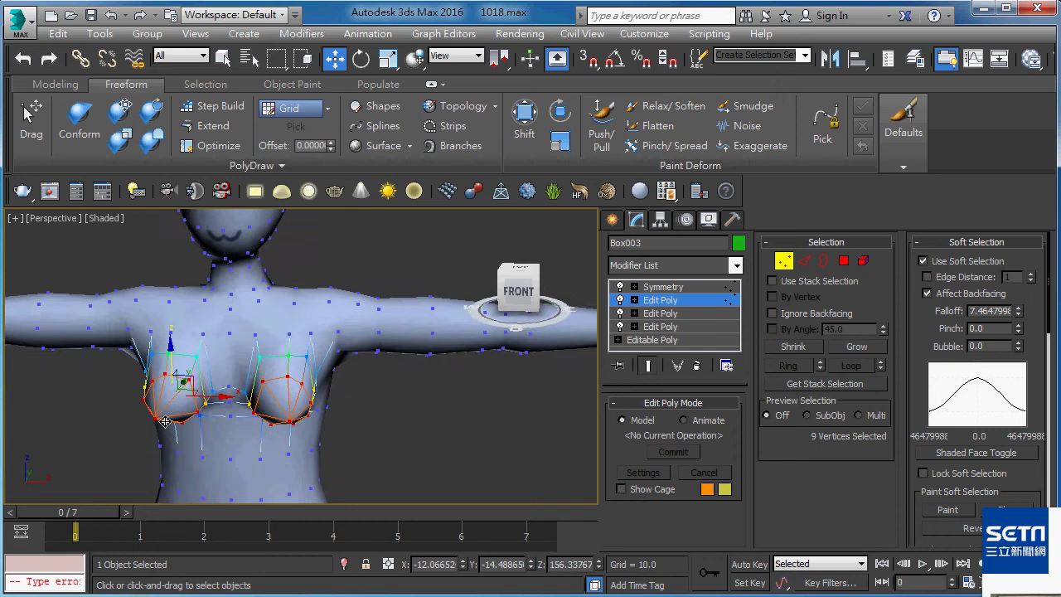
pyautogui.scroll(3, 166, 394)
pyautogui.press('F4')
pyautogui.press('F4')
pyautogui.press('F4')
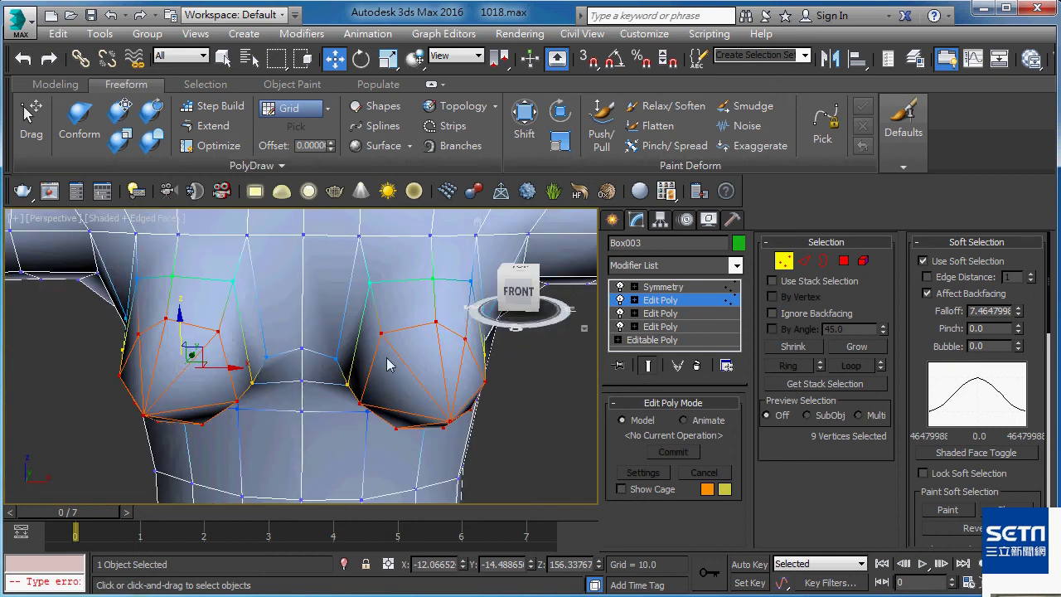
pyautogui.click(924, 260)
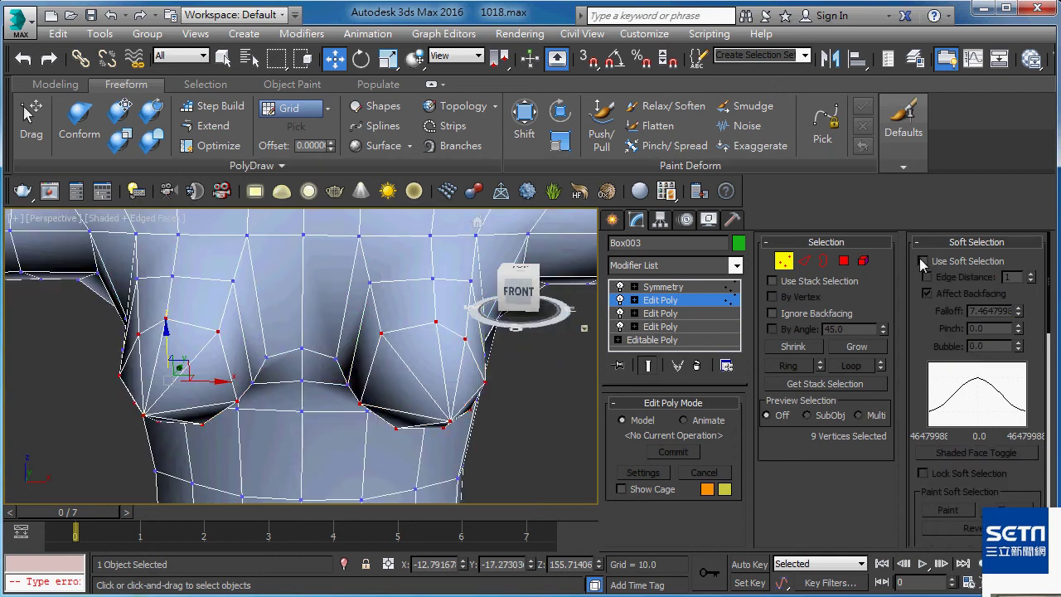
# In Edge mode, shift the cleavage edge between the breasts slightly along X.
pyautogui.press('2')
pyautogui.click(259, 372)
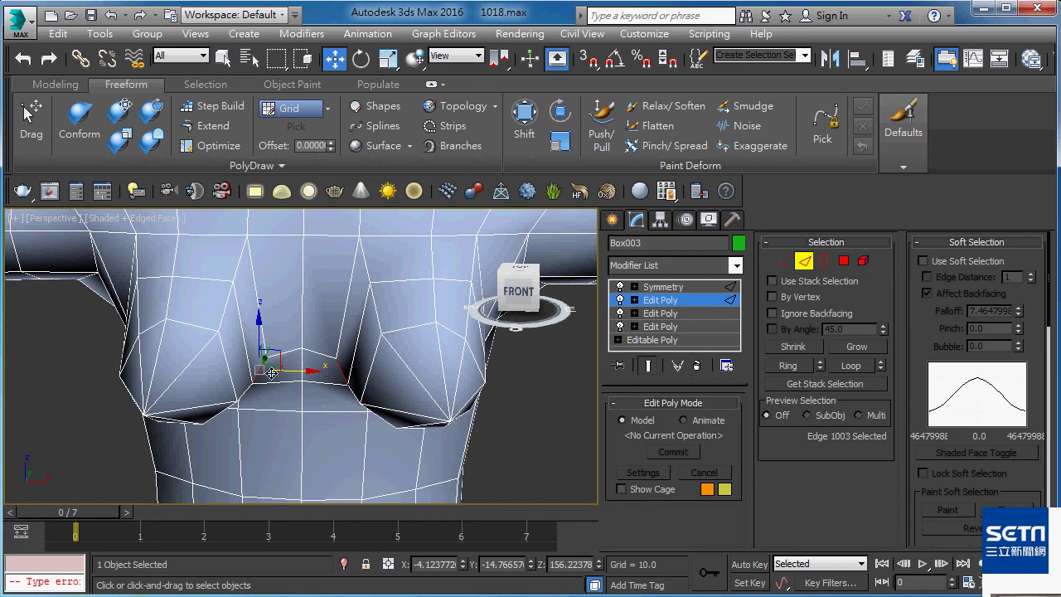
pyautogui.keyDown('alt'); pyautogui.moveTo(273, 369); pyautogui.dragTo(297, 378, button='middle'); pyautogui.keyUp('alt')
pyautogui.moveTo(299, 375); pyautogui.dragTo(306, 375)
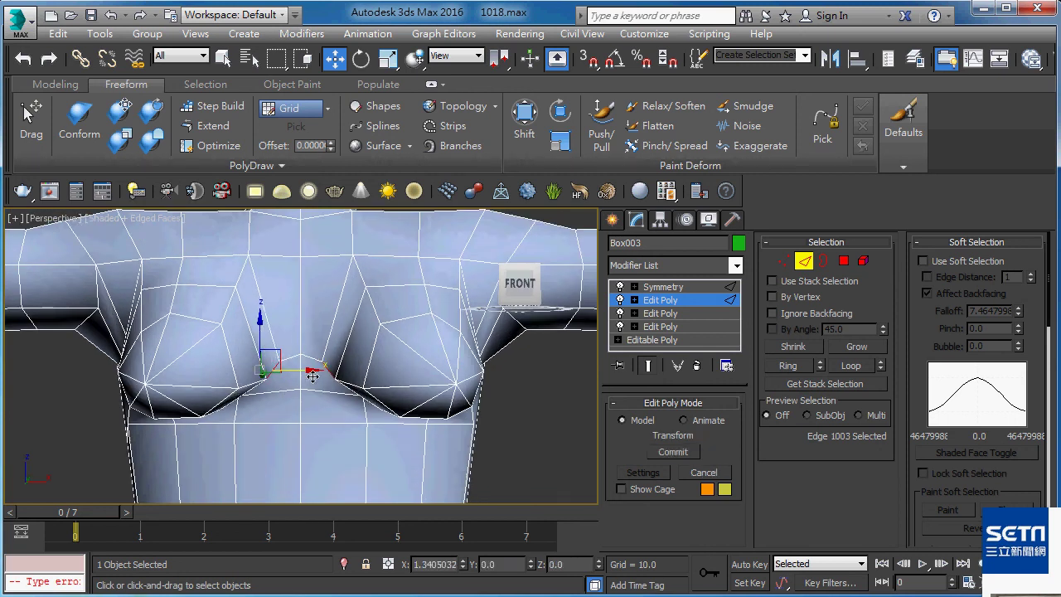
pyautogui.moveTo(299, 375)
pyautogui.keyDown('alt'); pyautogui.mouseDown(button='middle')
pyautogui.moveTo(279, 322)
pyautogui.moveTo(279, 375)
pyautogui.mouseUp(button='middle'); pyautogui.keyUp('alt')
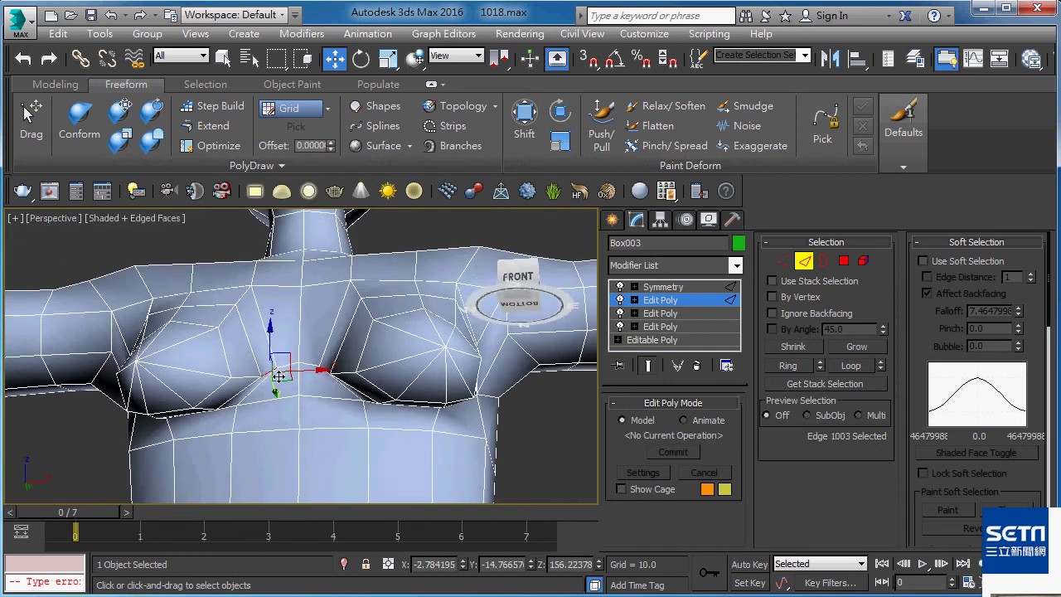
pyautogui.moveTo(224, 422)
pyautogui.keyDown('alt'); pyautogui.mouseDown(button='middle')
pyautogui.moveTo(182, 406)
pyautogui.moveTo(230, 456)
pyautogui.moveTo(251, 444)
pyautogui.moveTo(274, 376)
pyautogui.moveTo(243, 292)
pyautogui.moveTo(331, 355)
pyautogui.mouseUp(button='middle'); pyautogui.keyUp('alt')
# Select a three-face polygon strip under the breast and lower it slightly.
pyautogui.press('4')
pyautogui.click(182, 407)
pyautogui.press('q')
pyautogui.keyDown('ctrl'); pyautogui.click(290, 418); pyautogui.keyUp('ctrl')
pyautogui.press('w')
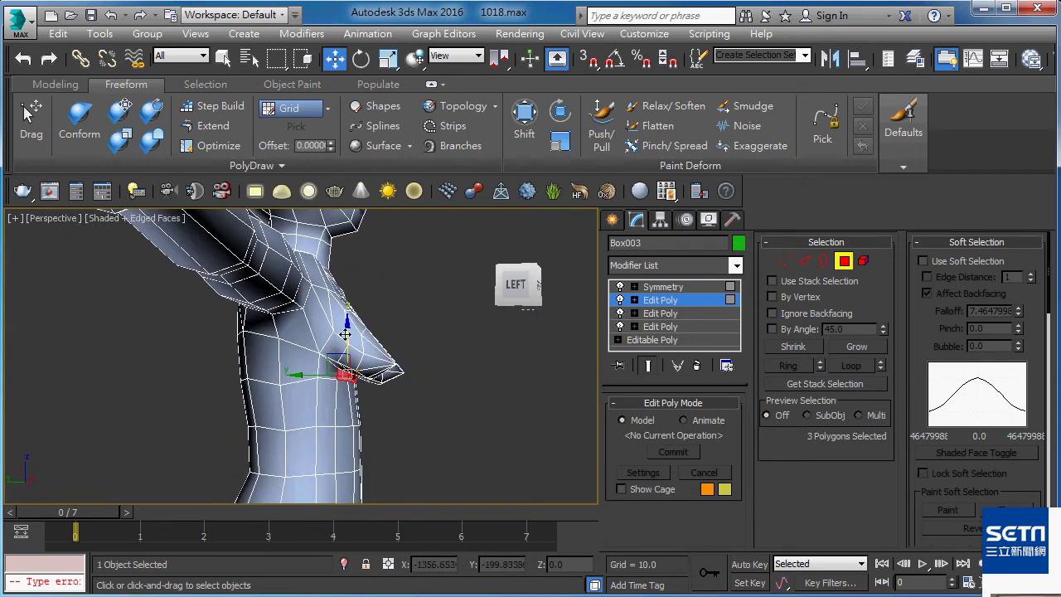
pyautogui.moveTo(345, 334)
pyautogui.mouseDown()
pyautogui.moveTo(340, 355)
pyautogui.moveTo(318, 354)
pyautogui.mouseUp()
# Lower a single vertex under the breast, using wireframe view to reach it.
pyautogui.press('1')
pyautogui.click(318, 377)
pyautogui.press('F3')
pyautogui.press('F3')
pyautogui.moveTo(319, 355)
pyautogui.keyDown('alt'); pyautogui.mouseDown(button='middle')
pyautogui.moveTo(247, 274)
pyautogui.moveTo(342, 341)
pyautogui.moveTo(290, 342)
pyautogui.mouseUp(button='middle'); pyautogui.keyUp('alt')
# Rotate the polygon beneath the breast about X by roughly 15 degrees.
pyautogui.press('4')
pyautogui.click(342, 341)
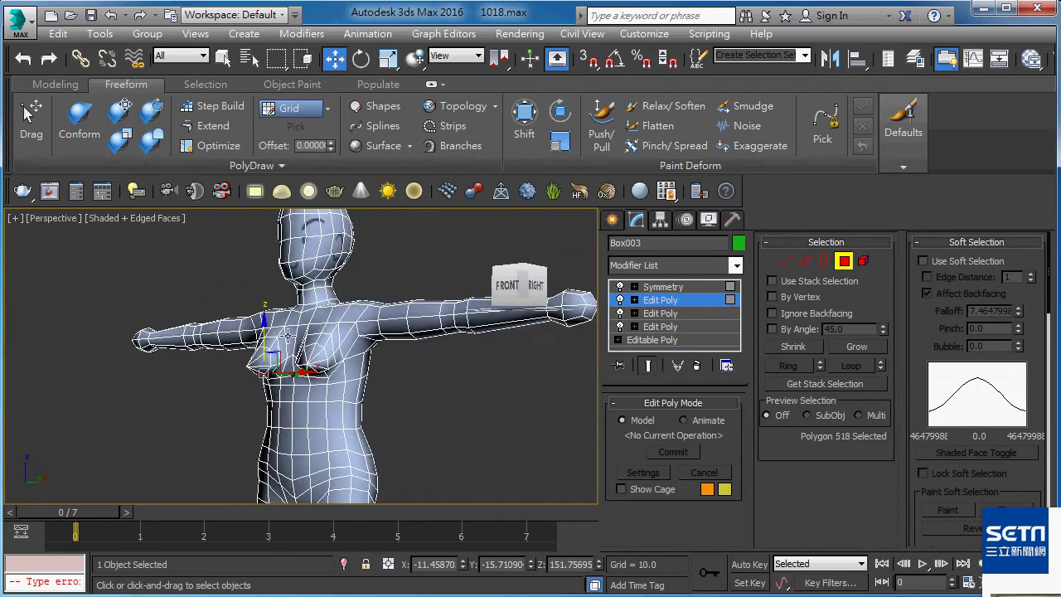
pyautogui.keyDown('alt'); pyautogui.moveTo(290, 342); pyautogui.dragTo(259, 342, button='middle'); pyautogui.keyUp('alt')
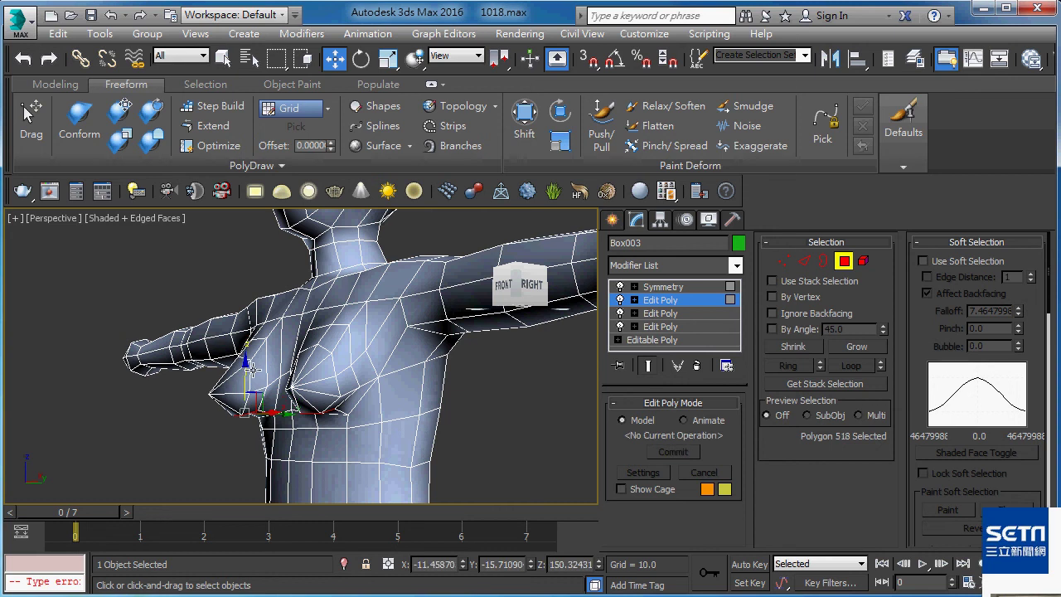
pyautogui.press('e')
pyautogui.press('F3')
pyautogui.press('F3')
pyautogui.moveTo(253, 370)
pyautogui.mouseDown()
pyautogui.moveTo(214, 376)
pyautogui.moveTo(232, 364)
pyautogui.mouseUp()
pyautogui.moveTo(235, 377)
pyautogui.keyDown('alt'); pyautogui.mouseDown(button='middle')
pyautogui.moveTo(305, 395)
pyautogui.moveTo(351, 379)
pyautogui.moveTo(266, 402)
pyautogui.mouseUp(button='middle'); pyautogui.keyUp('alt')
pyautogui.press('q')
pyautogui.press('1')
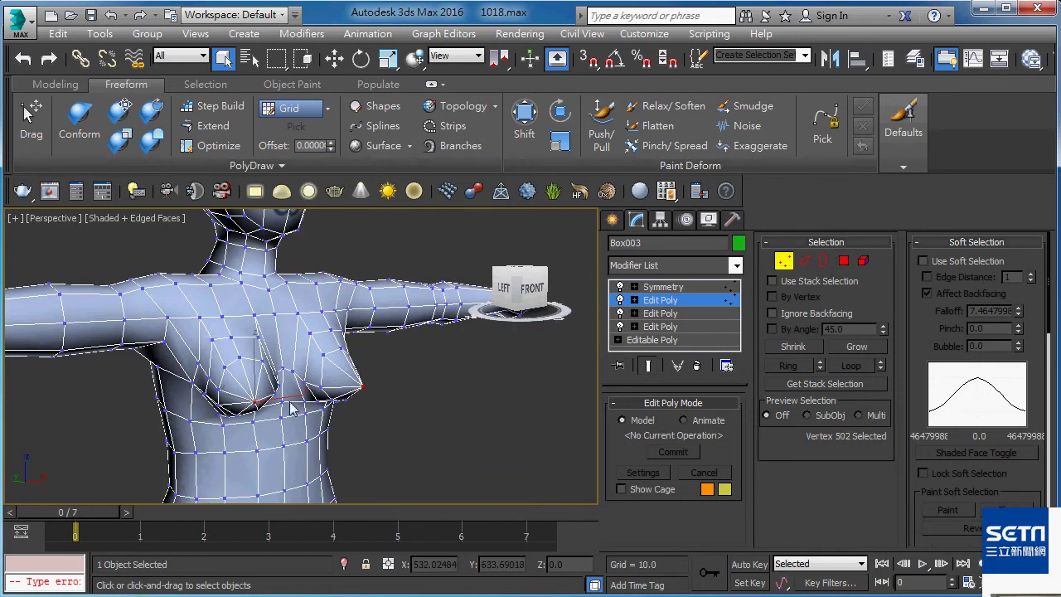
# Enable Soft Selection with Falloff about 13 and raise the breast tip vertex along Z.
pyautogui.click(959, 262)
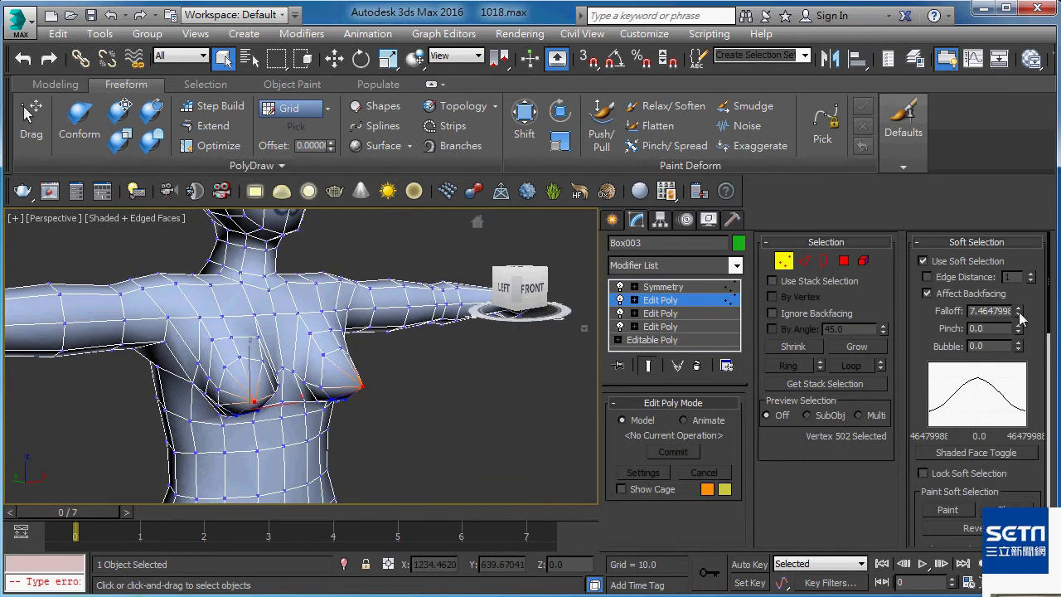
pyautogui.moveTo(1021, 319); pyautogui.dragTo(1021, 300)
pyautogui.press('w')
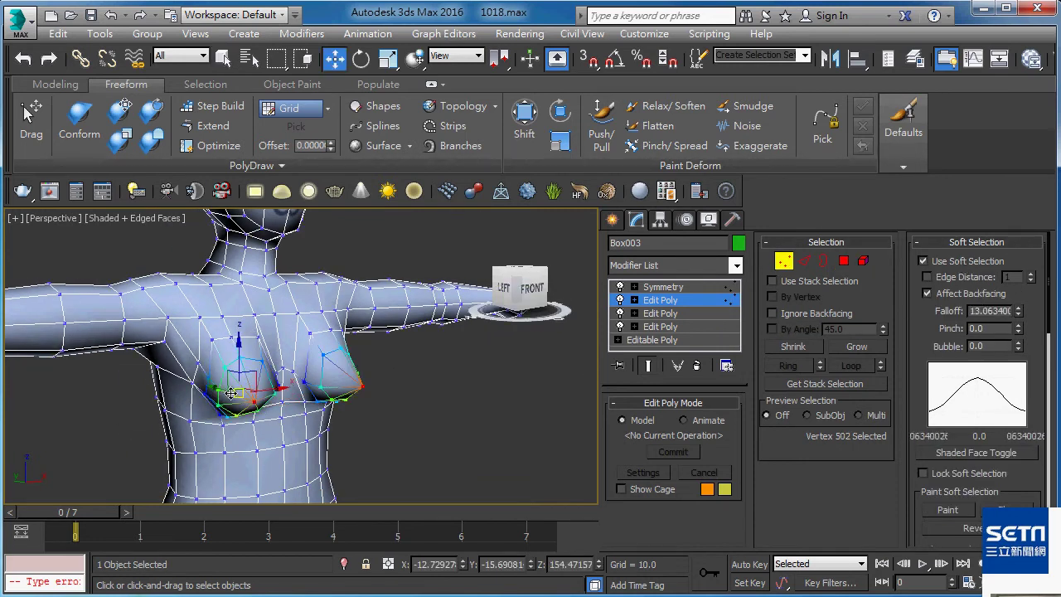
pyautogui.keyDown('alt'); pyautogui.moveTo(231, 393); pyautogui.dragTo(262, 359, button='middle'); pyautogui.keyUp('alt')
pyautogui.moveTo(240, 357); pyautogui.dragTo(257, 335)
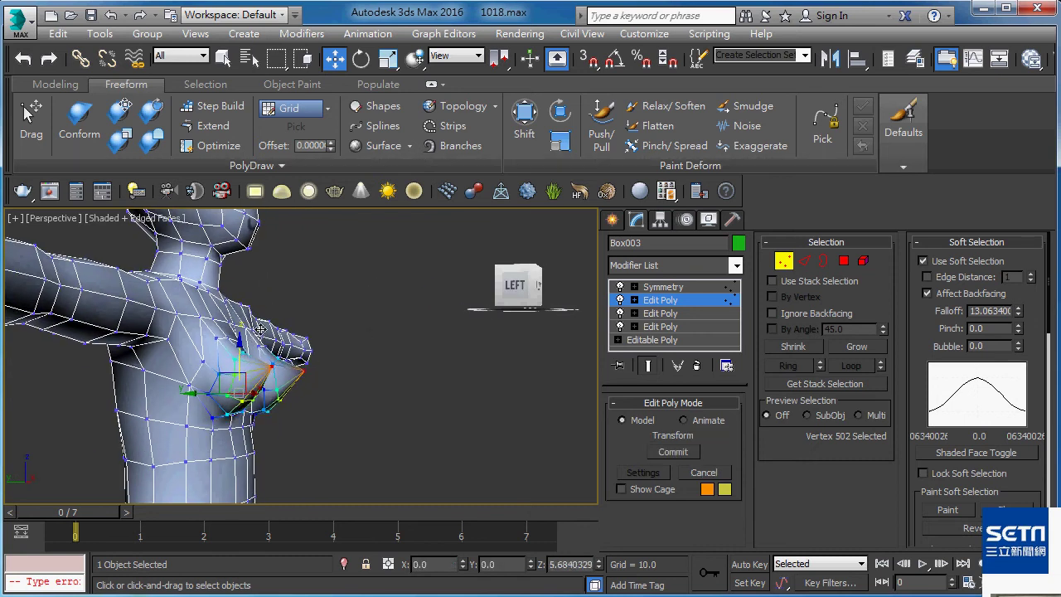
pyautogui.moveTo(257, 337)
pyautogui.keyDown('alt'); pyautogui.mouseDown(button='middle')
pyautogui.moveTo(157, 365)
pyautogui.moveTo(35, 363)
pyautogui.moveTo(160, 387)
pyautogui.moveTo(112, 364)
pyautogui.mouseUp(button='middle'); pyautogui.keyUp('alt')
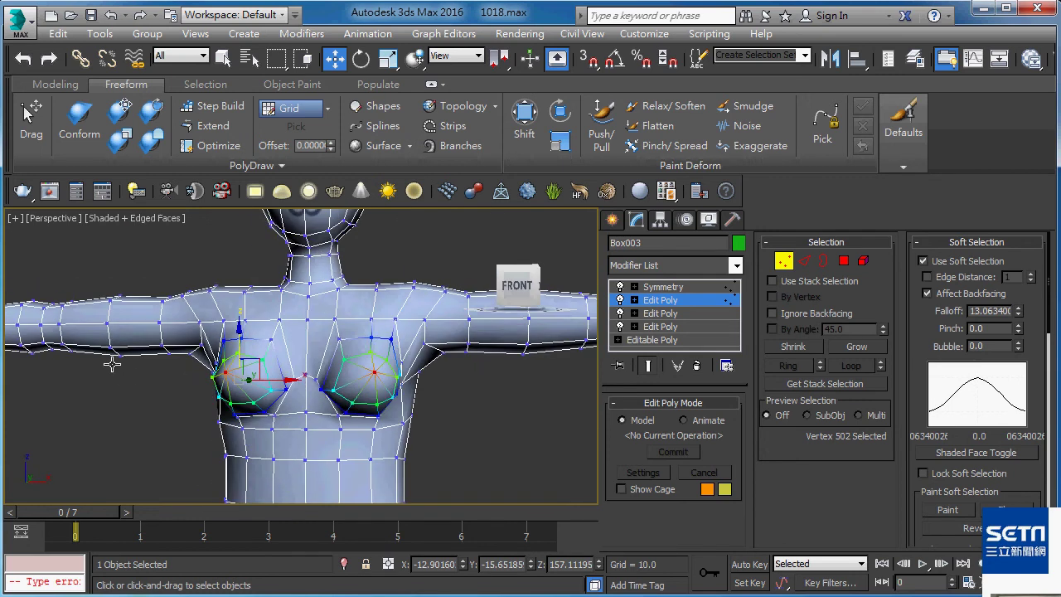
# Grow the selection to nine vertices and reduce Falloff to about 7.05.
pyautogui.click(858, 346)
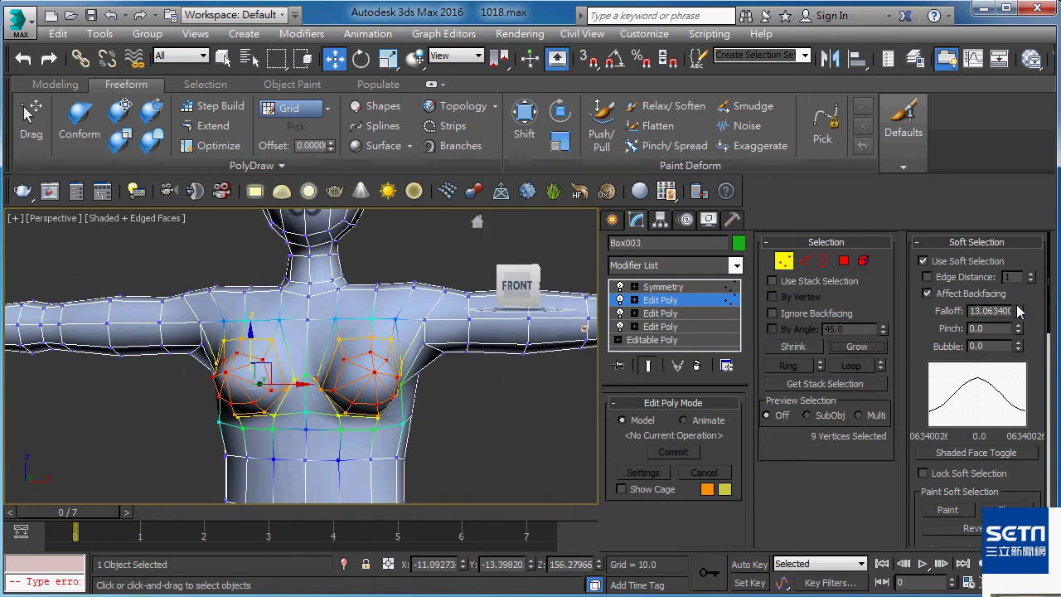
pyautogui.moveTo(1018, 311); pyautogui.dragTo(1019, 346)
pyautogui.keyDown('alt'); pyautogui.moveTo(352, 370); pyautogui.dragTo(406, 382, button='middle'); pyautogui.keyUp('alt')
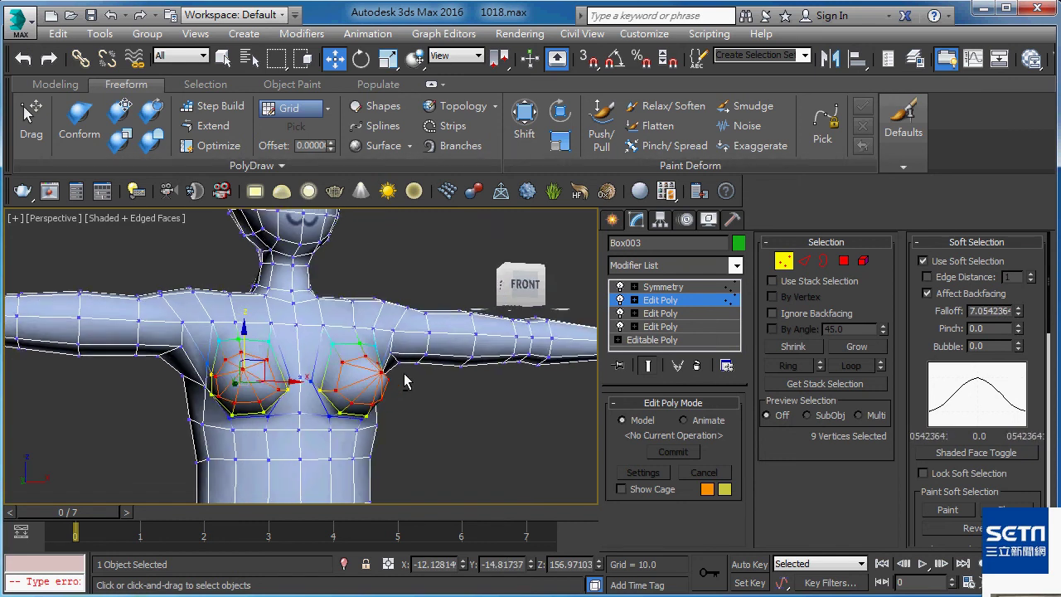
pyautogui.moveTo(1049, 263); pyautogui.dragTo(1012, 496)
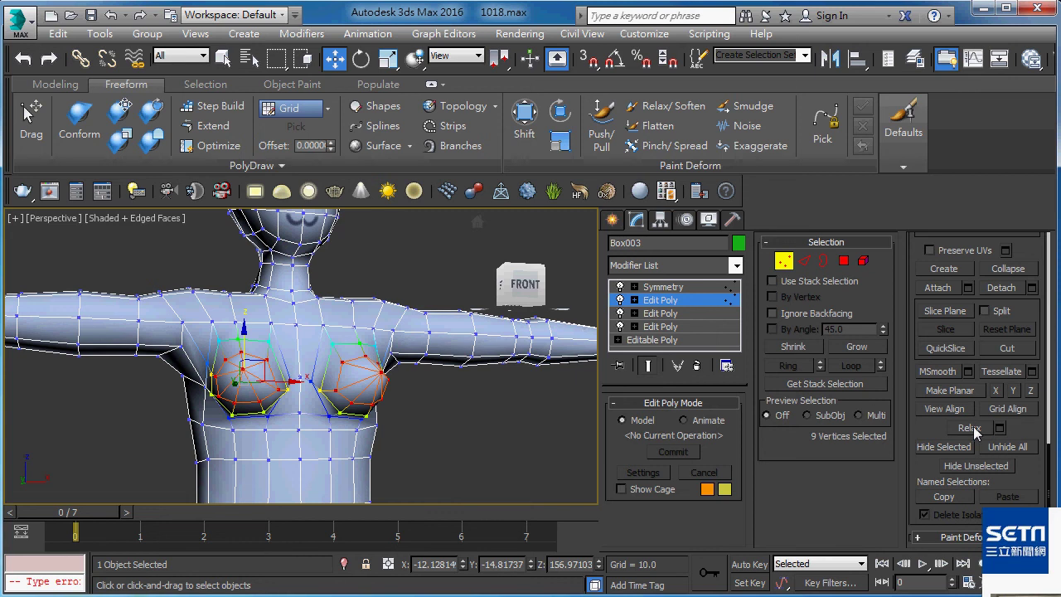
# Relax the selected breast vertices, then exit Vertex mode to the whole object.
pyautogui.click(970, 427)
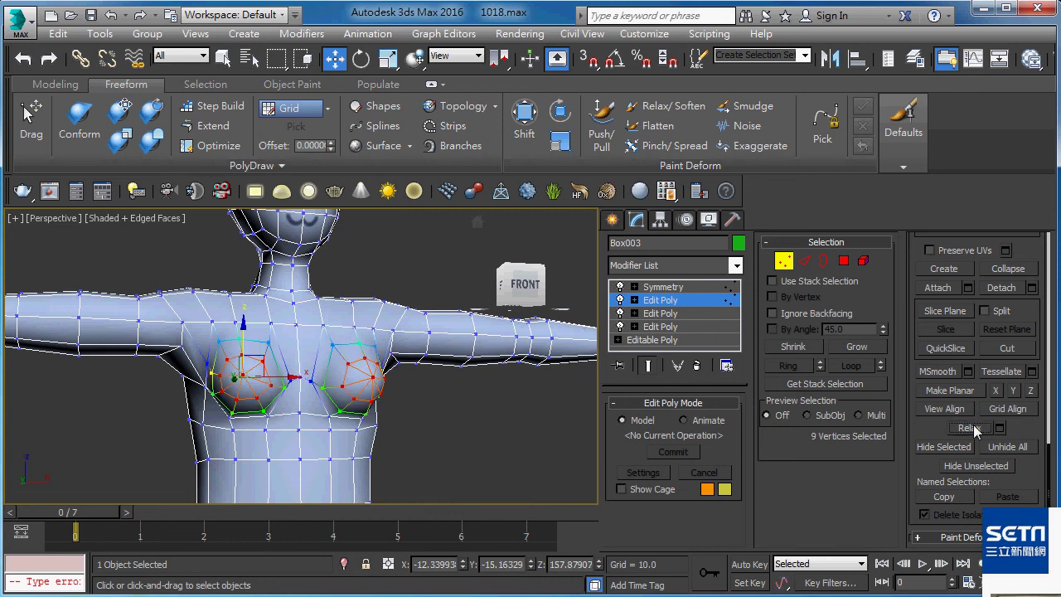
pyautogui.keyDown('alt'); pyautogui.moveTo(334, 389); pyautogui.dragTo(476, 389, button='middle'); pyautogui.keyUp('alt')
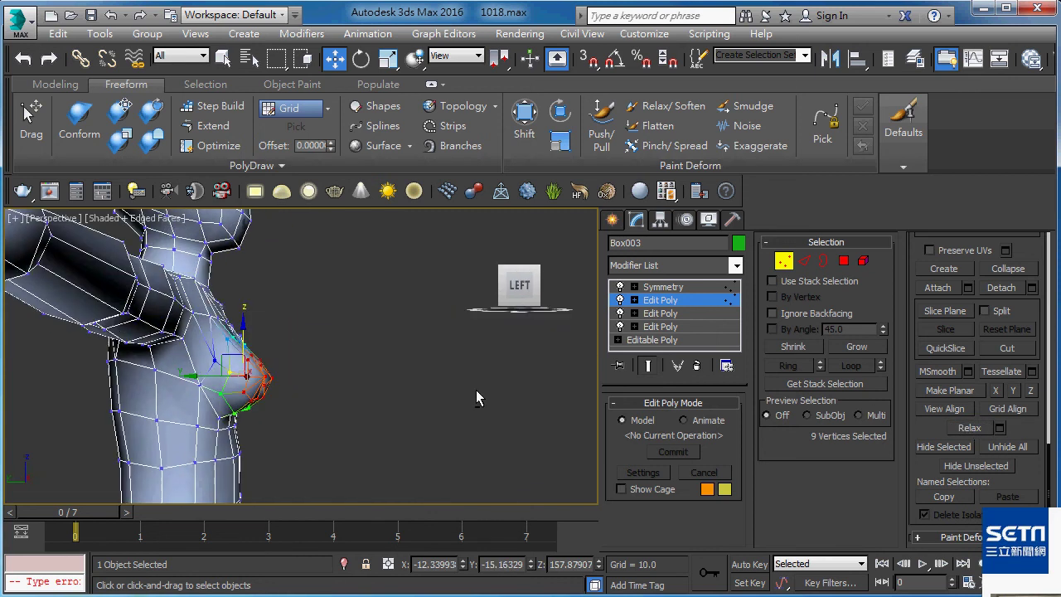
pyautogui.click(682, 303)
pyautogui.keyDown('alt'); pyautogui.moveTo(496, 330); pyautogui.dragTo(238, 391, button='middle'); pyautogui.keyUp('alt')
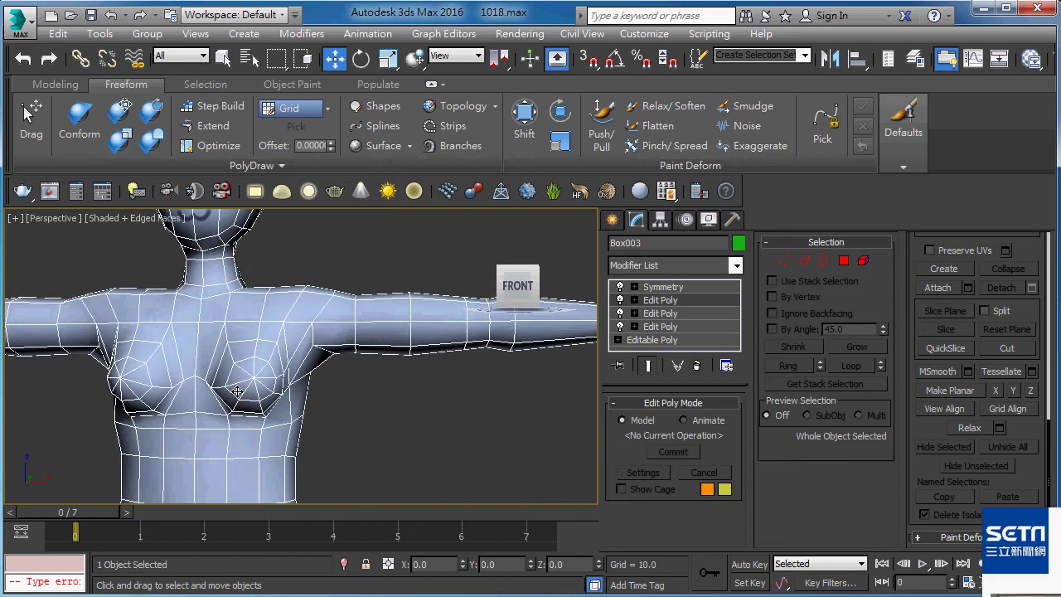
# Zoom and orbit around the full body, toggling Edged Faces to compare the shading.
pyautogui.scroll(-5, 238, 391)
pyautogui.scroll(8, 273, 373)
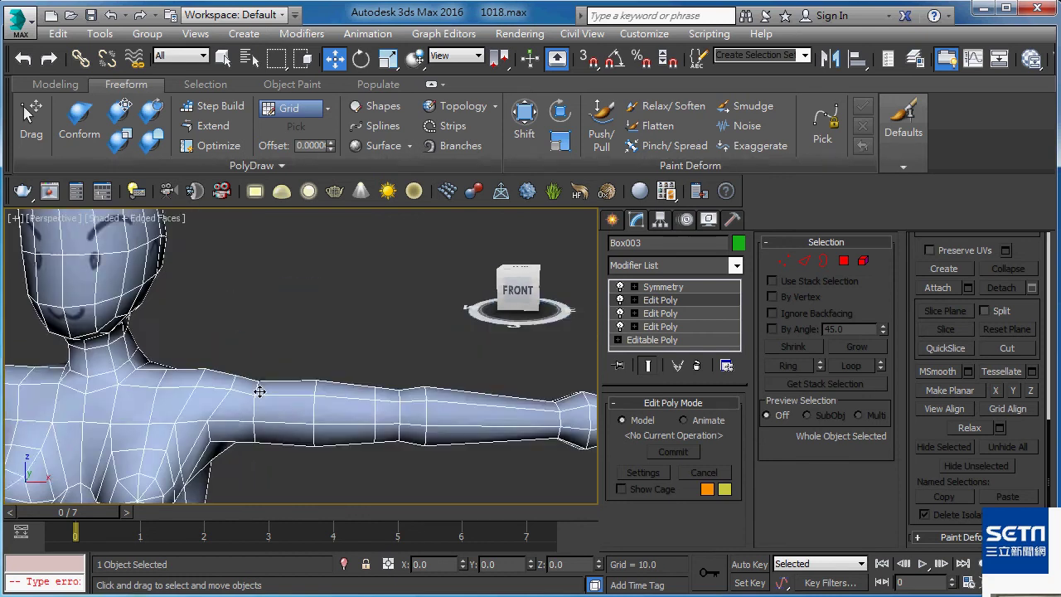
pyautogui.scroll(-4, 260, 392)
pyautogui.scroll(6, 265, 332)
pyautogui.press('F4')
pyautogui.scroll(-8, 268, 254)
pyautogui.scroll(3, 194, 315)
pyautogui.moveTo(194, 314); pyautogui.dragTo(404, 332, button='middle')
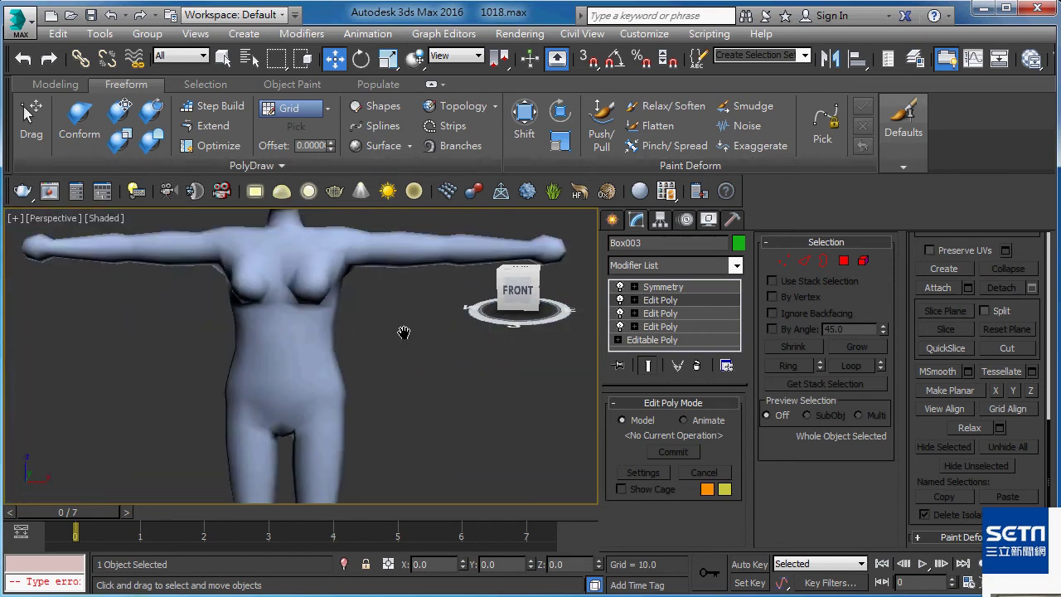
pyautogui.moveTo(481, 358)
pyautogui.keyDown('alt'); pyautogui.mouseDown(button='middle')
pyautogui.moveTo(512, 334)
pyautogui.moveTo(400, 346)
pyautogui.moveTo(350, 384)
pyautogui.mouseUp(button='middle'); pyautogui.keyUp('alt')
pyautogui.press('F4')
pyautogui.press('F4')
pyautogui.scroll(3, 432, 375)
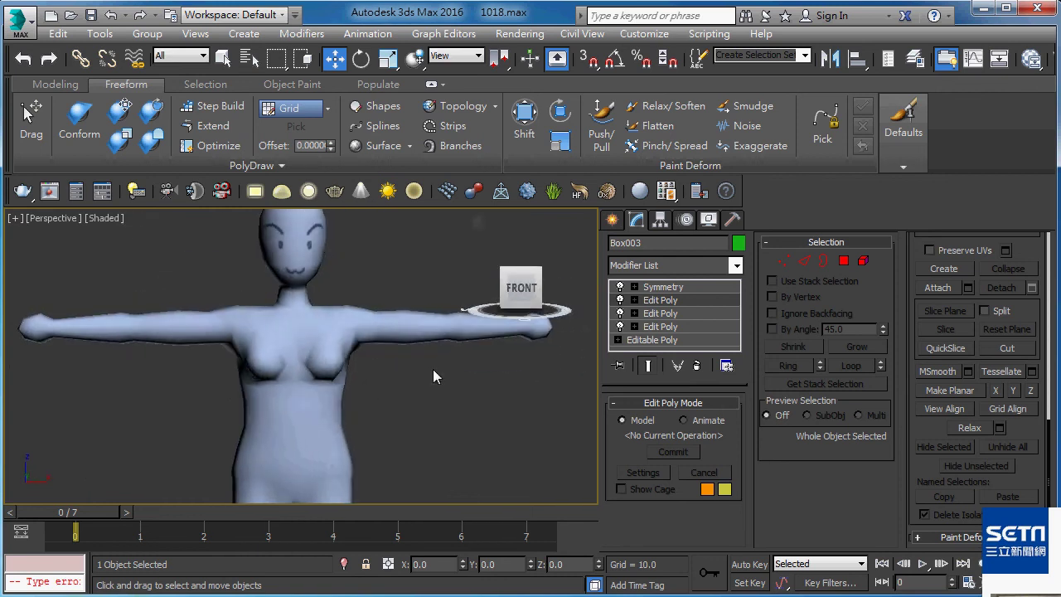
pyautogui.press('F4')
pyautogui.scroll(3, 342, 336)
pyautogui.scroll(4, 342, 336)
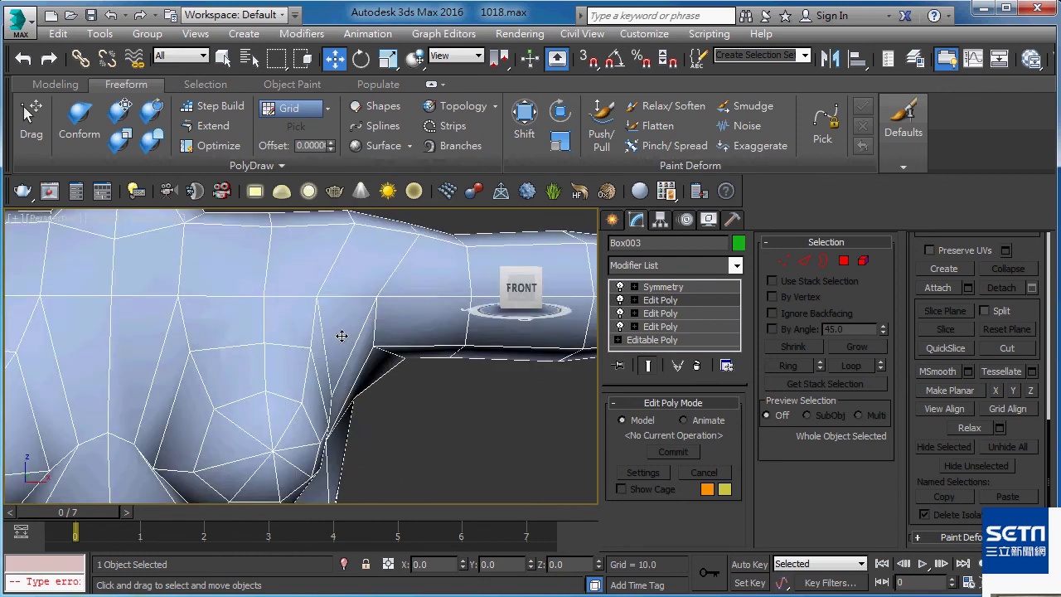
pyautogui.scroll(-5, 341, 336)
# Orbit and pan around the torso, leaving the body smooth-shaded without edges.
pyautogui.press('F4')
pyautogui.press('F4')
pyautogui.moveTo(300, 334)
pyautogui.keyDown('alt'); pyautogui.mouseDown(button='middle')
pyautogui.moveTo(337, 332)
pyautogui.moveTo(293, 332)
pyautogui.mouseUp(button='middle'); pyautogui.keyUp('alt')
pyautogui.scroll(2, 336, 333)
pyautogui.press('F4')
pyautogui.press('F4')
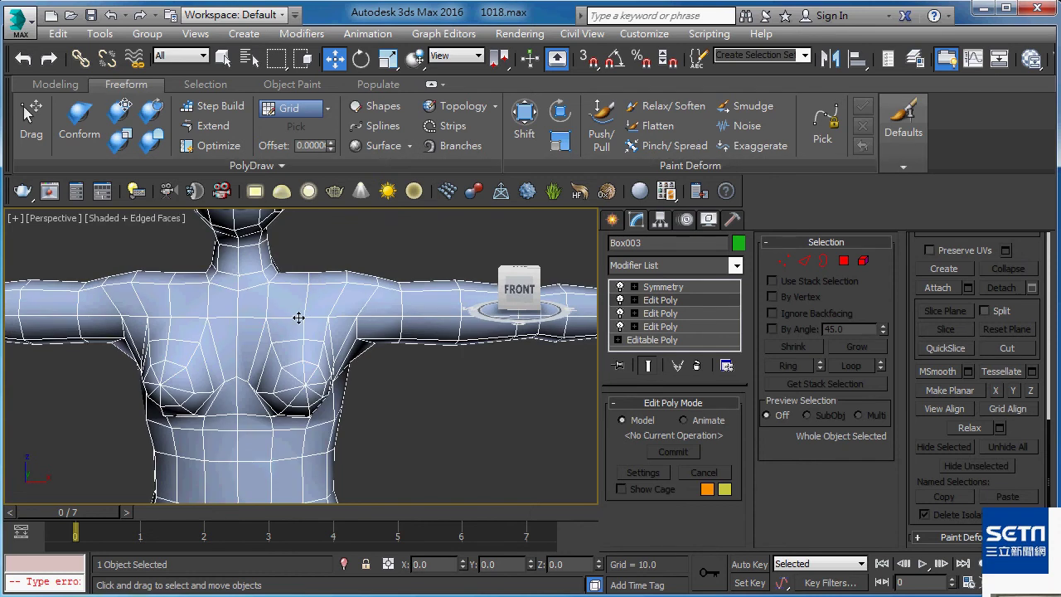
pyautogui.press('F4')
pyautogui.press('F4')
pyautogui.moveTo(303, 374)
pyautogui.keyDown('alt'); pyautogui.mouseDown(button='middle')
pyautogui.moveTo(278, 406)
pyautogui.moveTo(274, 381)
pyautogui.moveTo(373, 386)
pyautogui.moveTo(329, 397)
pyautogui.mouseUp(button='middle'); pyautogui.keyUp('alt')
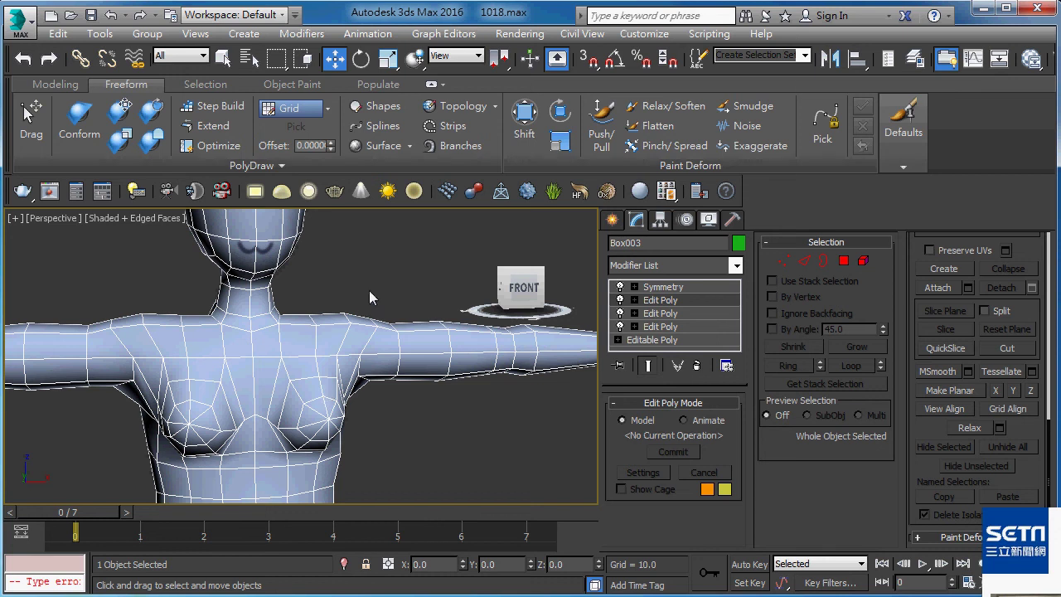
pyautogui.scroll(-3, 371, 297)
pyautogui.scroll(-3, 381, 267)
pyautogui.moveTo(335, 265); pyautogui.dragTo(283, 265, button='middle')
pyautogui.press('F4')
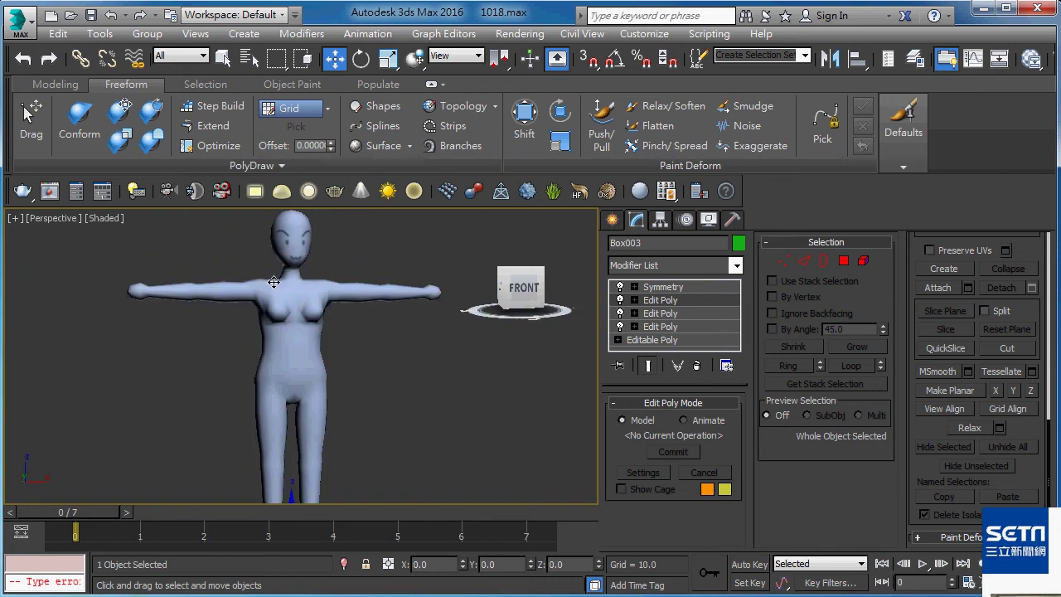
pyautogui.press('F4')
pyautogui.press('F4')
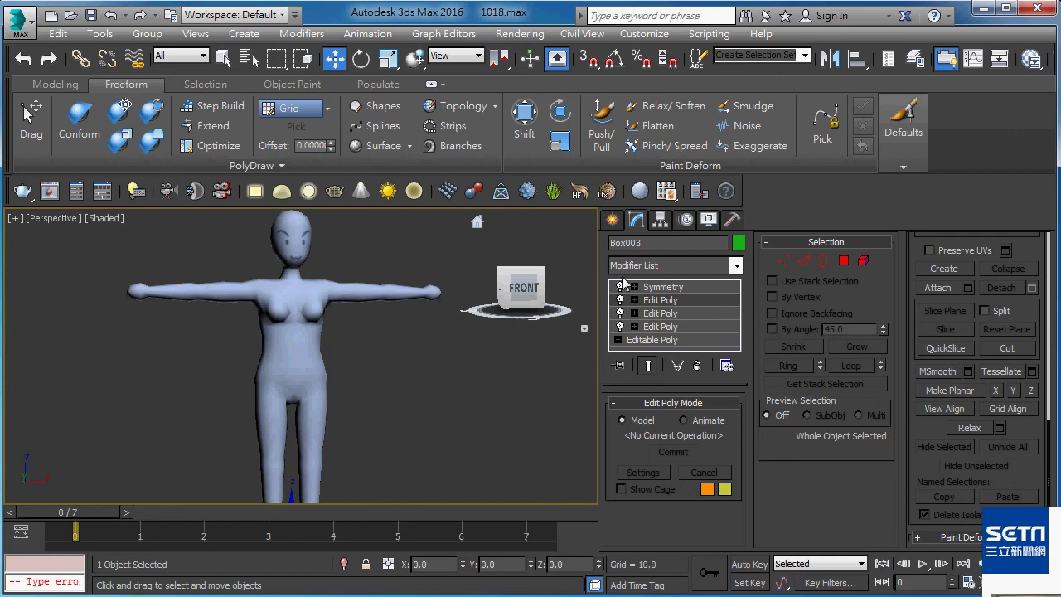
# Turn off the Symmetry and top Edit Poly modifiers, showing edged faces.
pyautogui.click(621, 286)
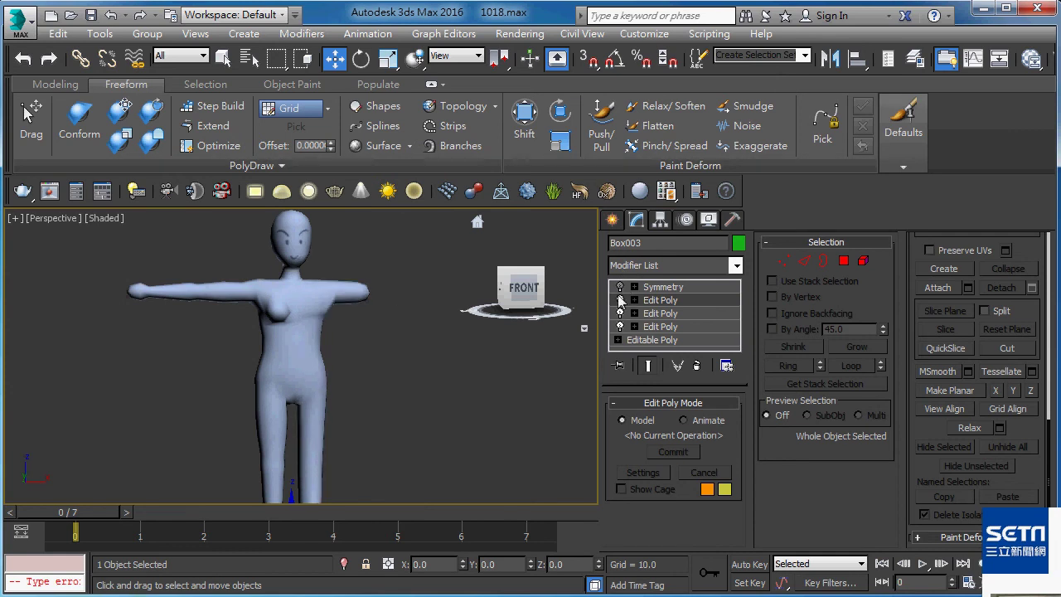
pyautogui.click(621, 300)
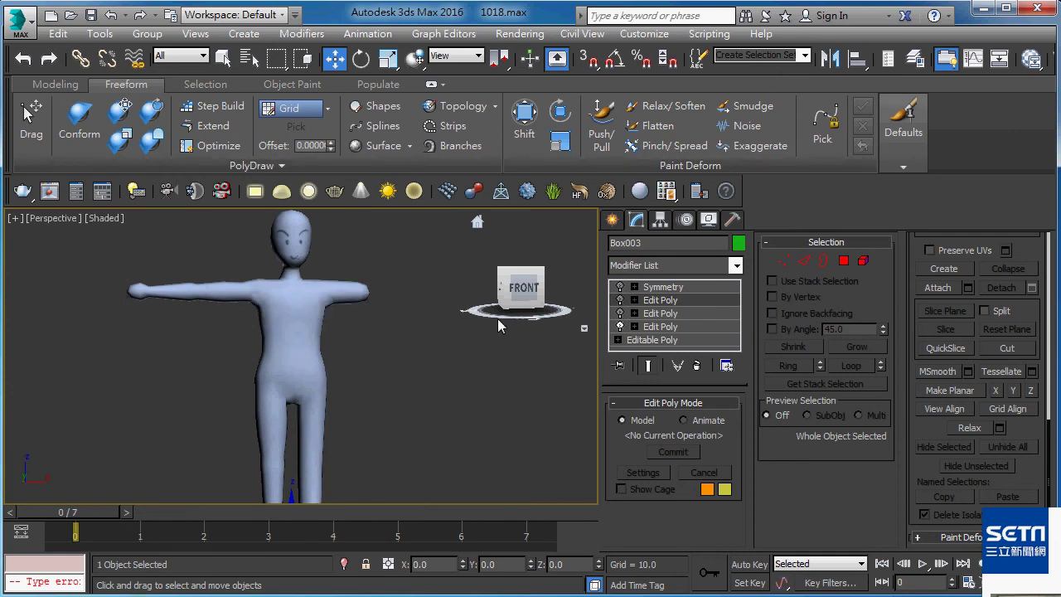
pyautogui.press('F4')
pyautogui.scroll(2, 322, 271)
pyautogui.scroll(3, 328, 287)
pyautogui.moveTo(334, 286)
pyautogui.keyDown('alt'); pyautogui.mouseDown(button='middle')
pyautogui.moveTo(415, 281)
pyautogui.moveTo(421, 253)
pyautogui.moveTo(393, 260)
pyautogui.moveTo(335, 313)
pyautogui.moveTo(353, 256)
pyautogui.mouseUp(button='middle'); pyautogui.keyUp('alt')
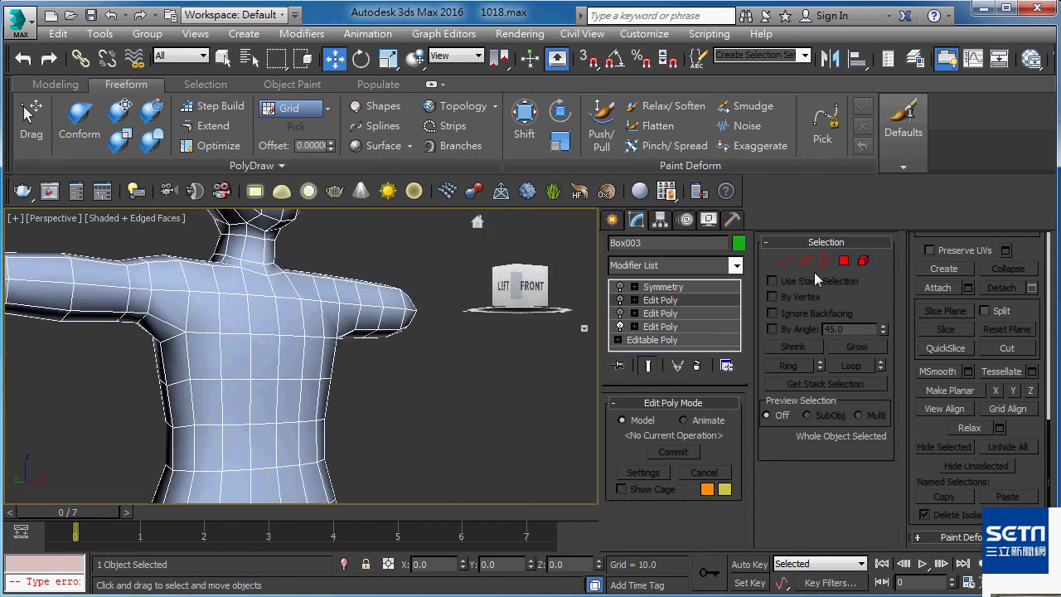
# Add a new Edit Poly modifier above the lower Edit Poly level.
pyautogui.click(677, 327)
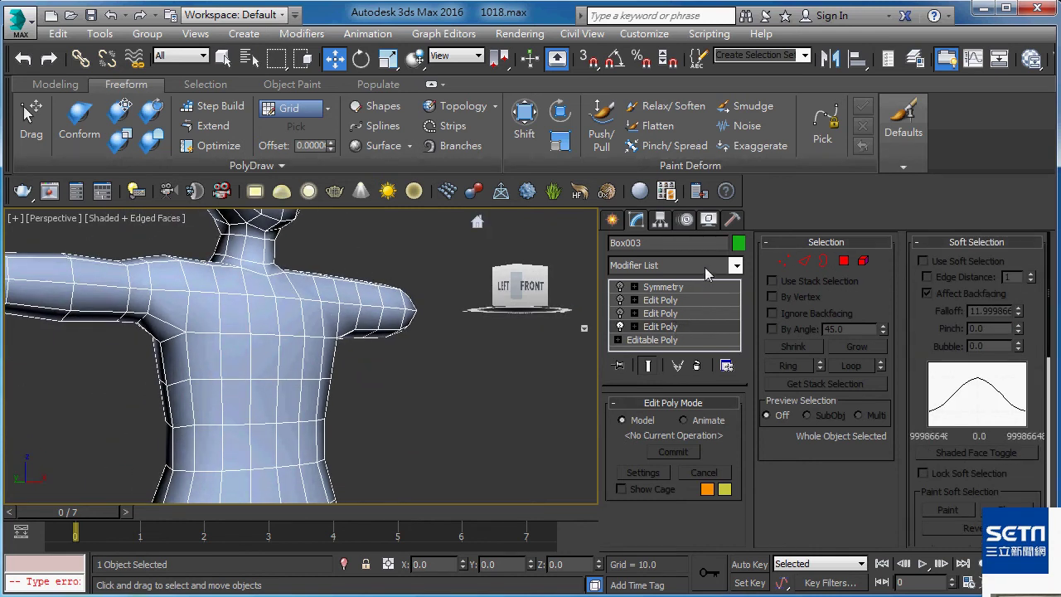
pyautogui.click(705, 267)
pyautogui.click(686, 334)
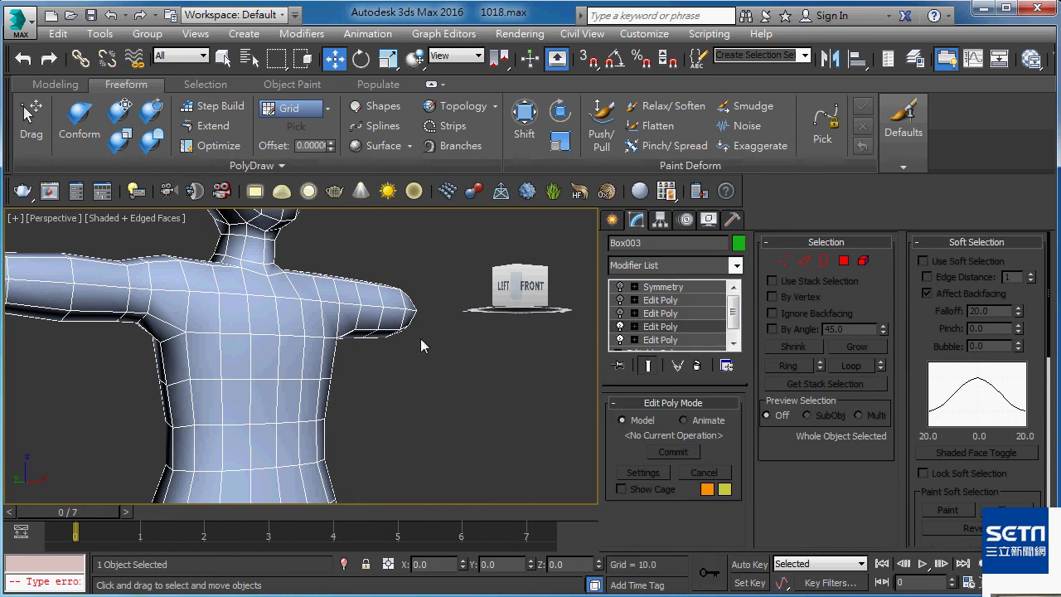
# In Polygon mode, select two chest polygons and shift them slightly.
pyautogui.press('4')
pyautogui.press('q')
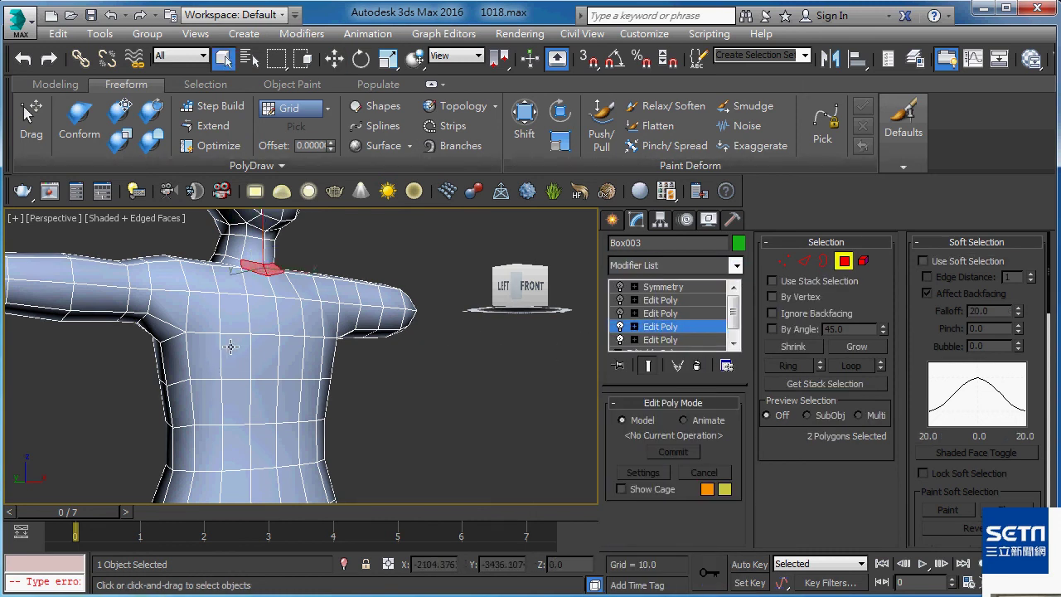
pyautogui.click(231, 346)
pyautogui.moveTo(237, 307)
pyautogui.keyDown('alt'); pyautogui.mouseDown(button='middle')
pyautogui.moveTo(248, 331)
pyautogui.moveTo(348, 360)
pyautogui.moveTo(338, 368)
pyautogui.mouseUp(button='middle'); pyautogui.keyUp('alt')
pyautogui.keyDown('ctrl'); pyautogui.click(324, 347); pyautogui.keyUp('ctrl')
pyautogui.press('w')
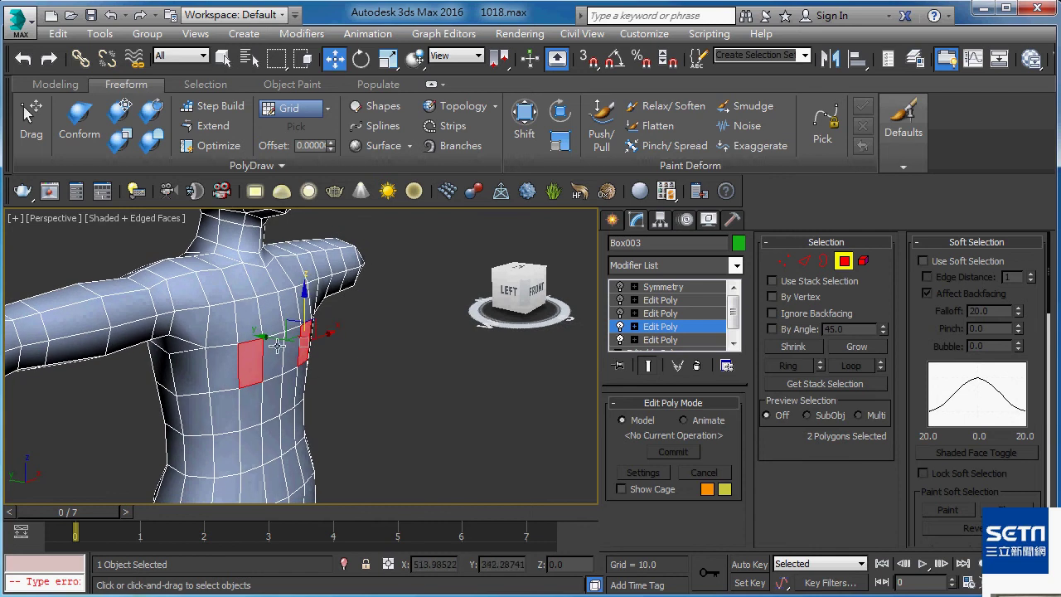
pyautogui.moveTo(279, 346); pyautogui.dragTo(289, 356)
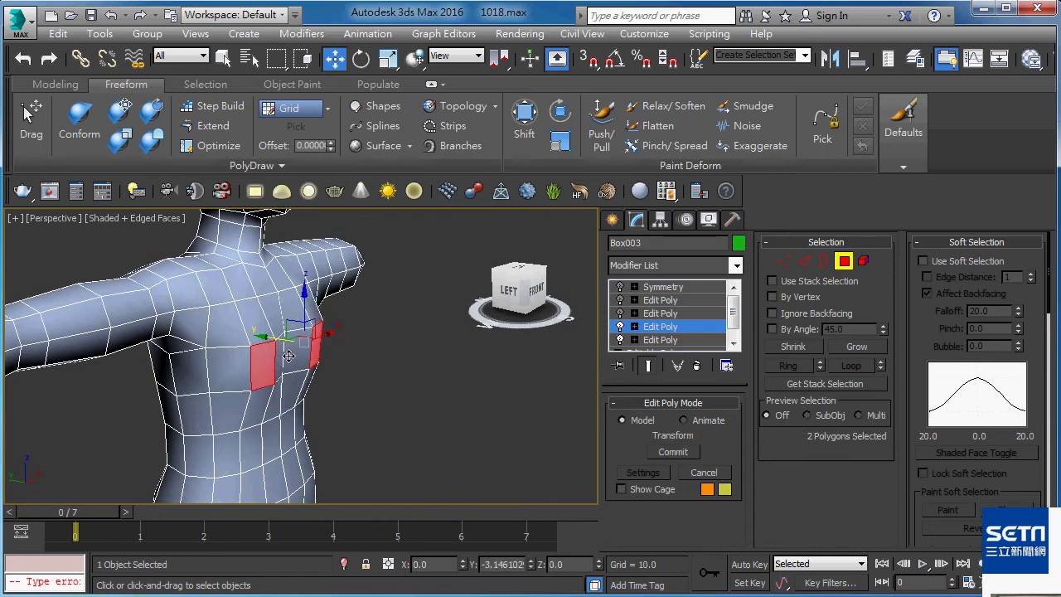
pyautogui.moveTo(289, 355)
pyautogui.keyDown('alt'); pyautogui.mouseDown(button='middle')
pyautogui.moveTo(278, 355)
pyautogui.moveTo(296, 356)
pyautogui.mouseUp(button='middle'); pyautogui.keyUp('alt')
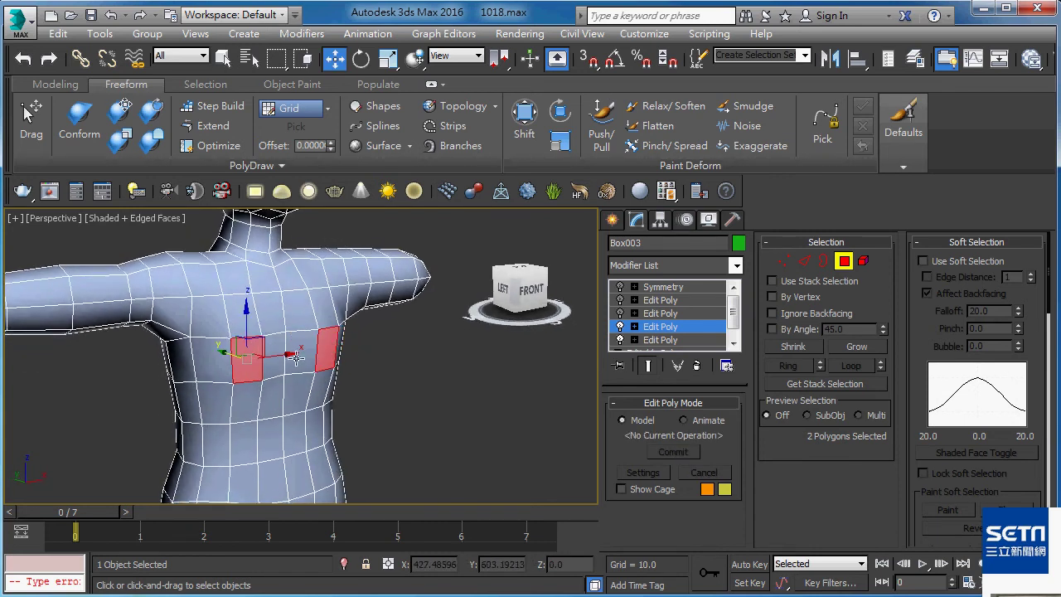
# In Edge mode, nudge a chest edge slightly and inspect the torso.
pyautogui.press('2')
pyautogui.click(267, 347)
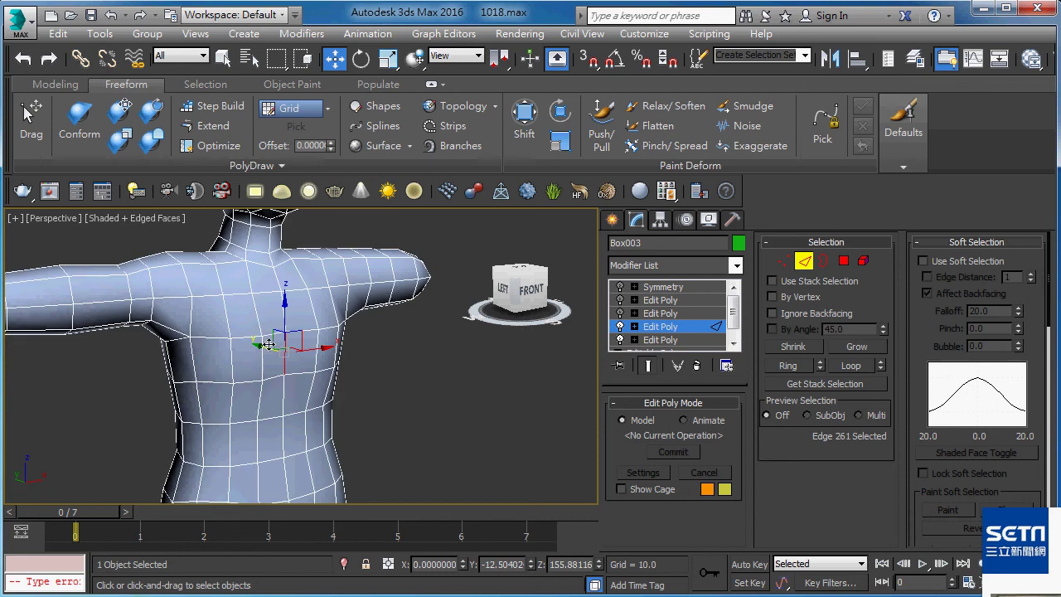
pyautogui.moveTo(269, 348); pyautogui.dragTo(274, 347)
pyautogui.moveTo(274, 346)
pyautogui.keyDown('alt'); pyautogui.mouseDown(button='middle')
pyautogui.moveTo(384, 308)
pyautogui.moveTo(380, 320)
pyautogui.mouseUp(button='middle'); pyautogui.keyUp('alt')
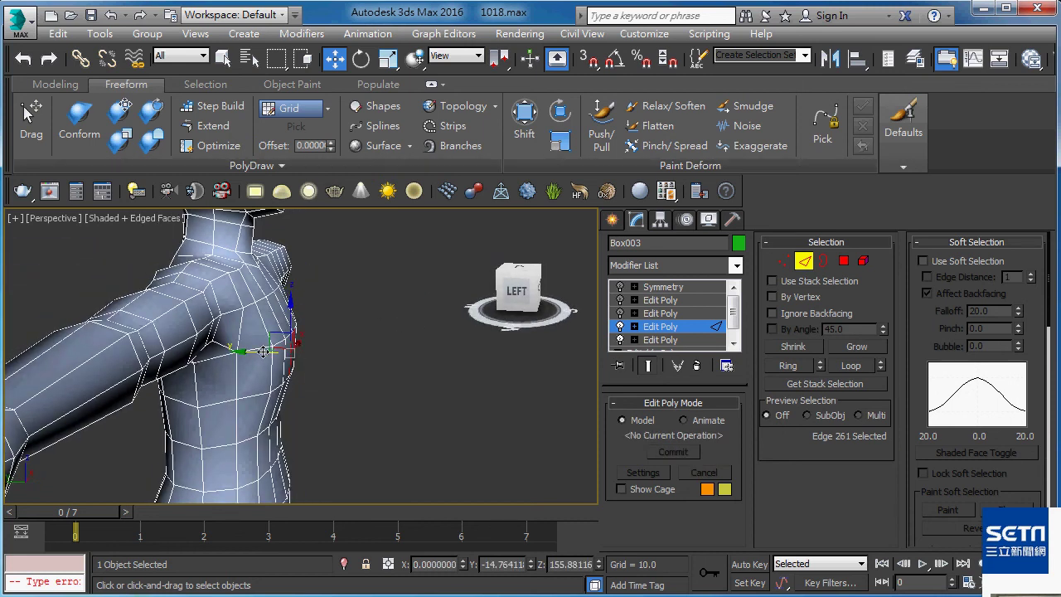
pyautogui.moveTo(263, 352); pyautogui.dragTo(264, 348)
pyautogui.moveTo(264, 348)
pyautogui.keyDown('alt'); pyautogui.mouseDown(button='middle')
pyautogui.moveTo(265, 336)
pyautogui.moveTo(208, 310)
pyautogui.moveTo(190, 343)
pyautogui.moveTo(207, 372)
pyautogui.moveTo(201, 343)
pyautogui.moveTo(172, 327)
pyautogui.mouseUp(button='middle'); pyautogui.keyUp('alt')
pyautogui.moveTo(233, 346)
pyautogui.keyDown('alt'); pyautogui.mouseDown(button='middle')
pyautogui.moveTo(336, 320)
pyautogui.moveTo(367, 324)
pyautogui.moveTo(279, 331)
pyautogui.mouseUp(button='middle'); pyautogui.keyUp('alt')
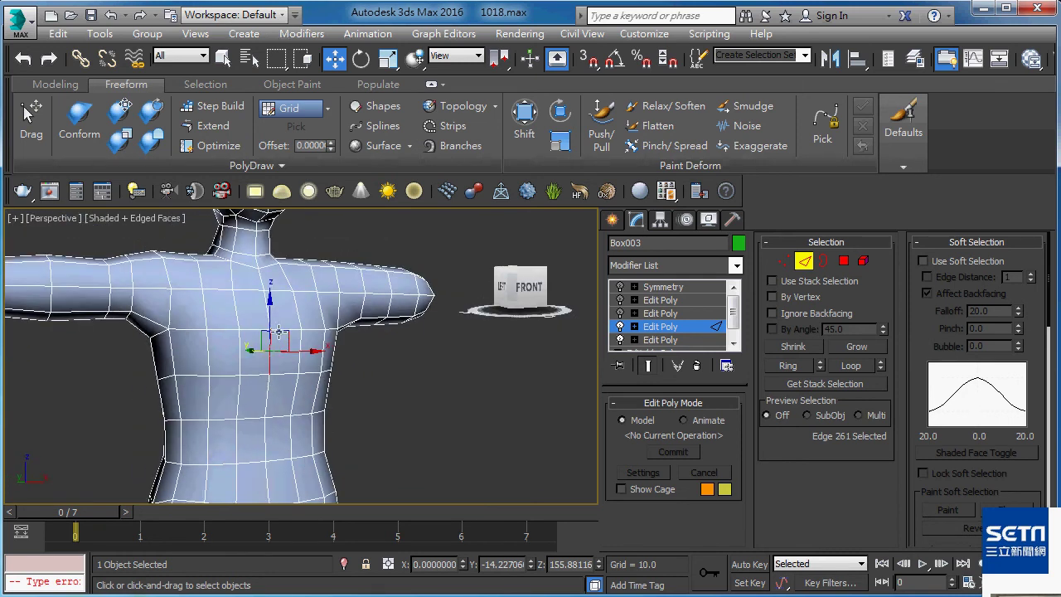
# Select the waist edge ring, keep four side edges, and pull them in to narrow the waist.
pyautogui.keyDown('shift'); pyautogui.click(234, 398); pyautogui.keyUp('shift')
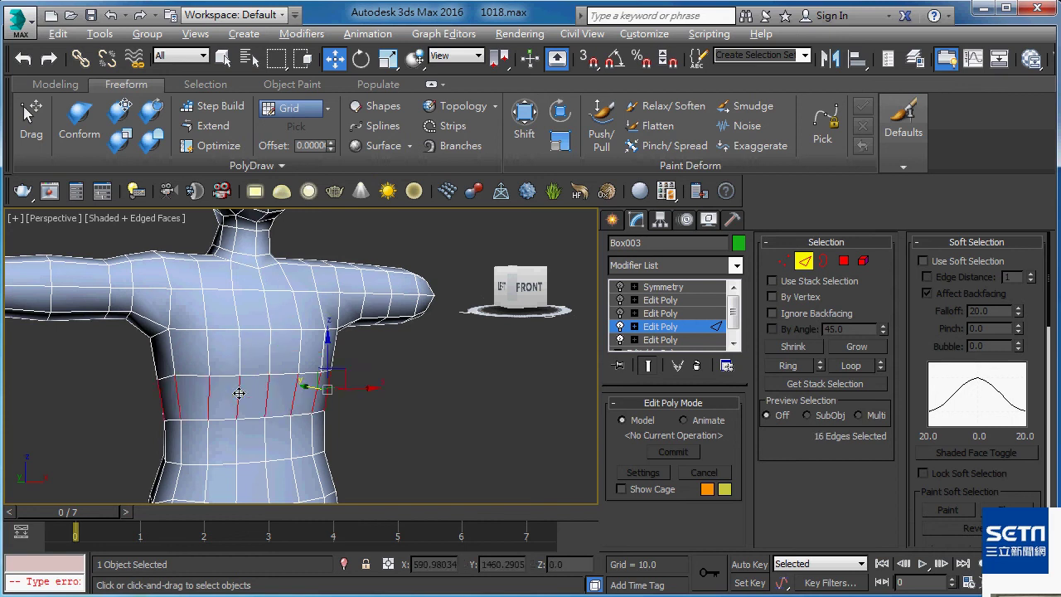
pyautogui.moveTo(273, 373)
pyautogui.keyDown('alt'); pyautogui.mouseDown(button='middle')
pyautogui.moveTo(419, 375)
pyautogui.moveTo(282, 398)
pyautogui.mouseUp(button='middle'); pyautogui.keyUp('alt')
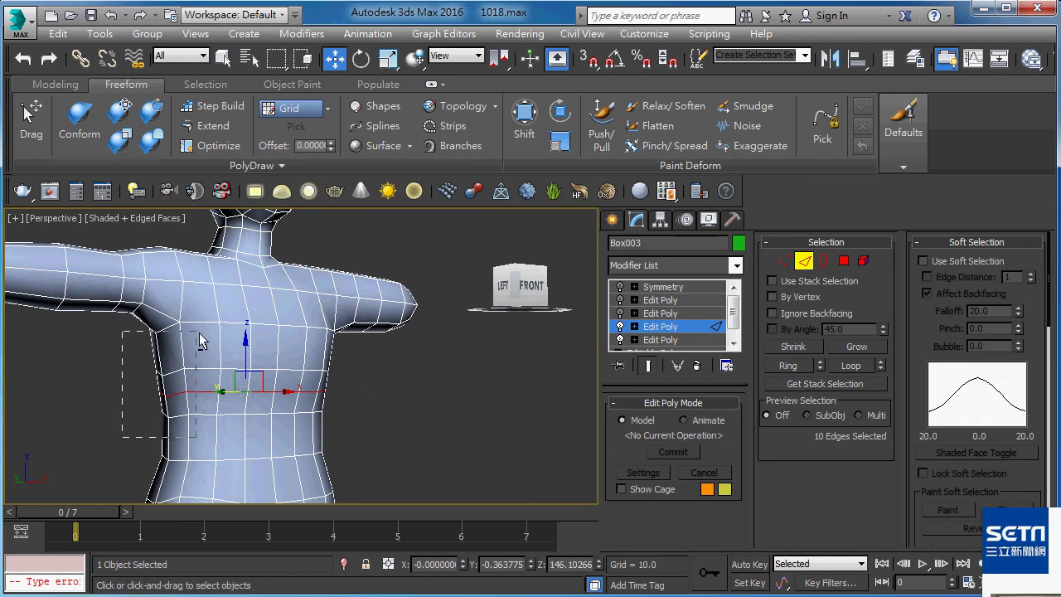
pyautogui.keyDown('alt'); pyautogui.moveTo(199, 340); pyautogui.dragTo(228, 352, button='middle'); pyautogui.keyUp('alt')
pyautogui.moveTo(325, 354); pyautogui.dragTo(323, 346)
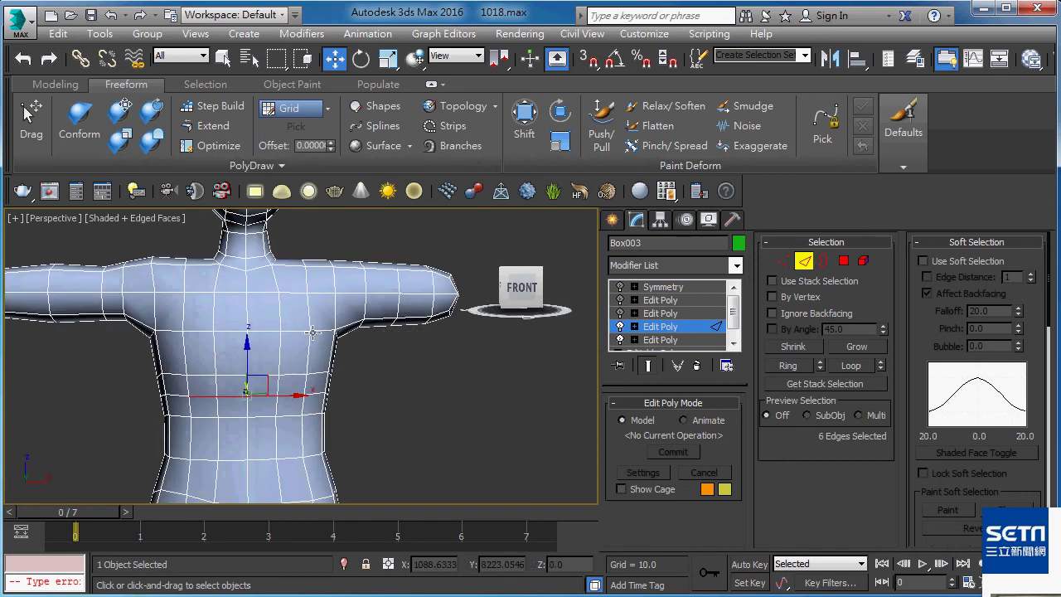
pyautogui.moveTo(323, 347)
pyautogui.keyDown('alt'); pyautogui.mouseDown(button='middle')
pyautogui.moveTo(493, 331)
pyautogui.moveTo(183, 470)
pyautogui.mouseUp(button='middle'); pyautogui.keyUp('alt')
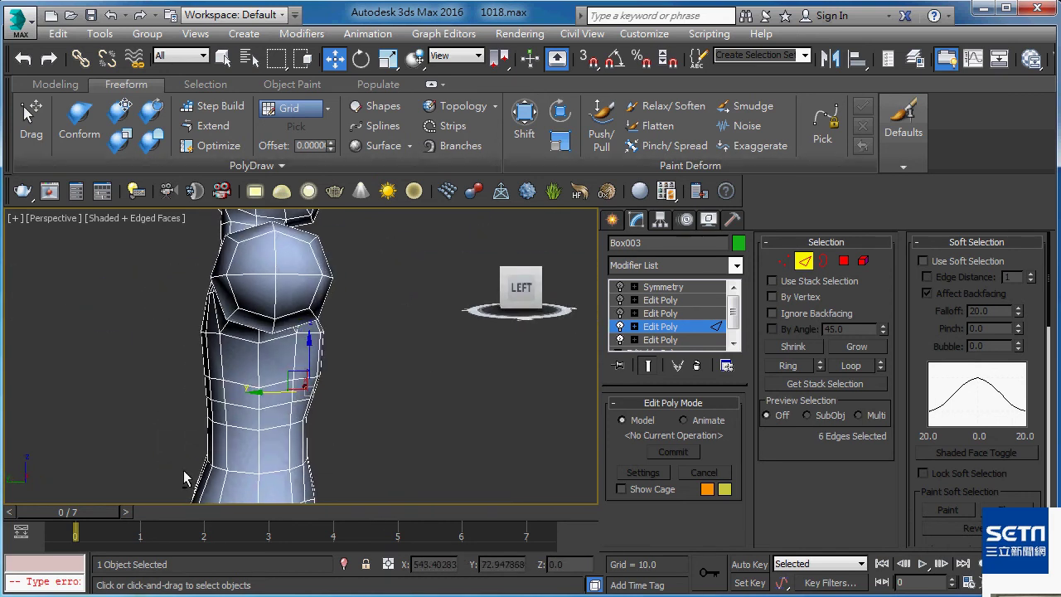
pyautogui.keyDown('alt'); pyautogui.moveTo(232, 318); pyautogui.dragTo(233, 319); pyautogui.keyUp('alt')
pyautogui.keyDown('alt'); pyautogui.moveTo(233, 319); pyautogui.dragTo(344, 351, button='middle'); pyautogui.keyUp('alt')
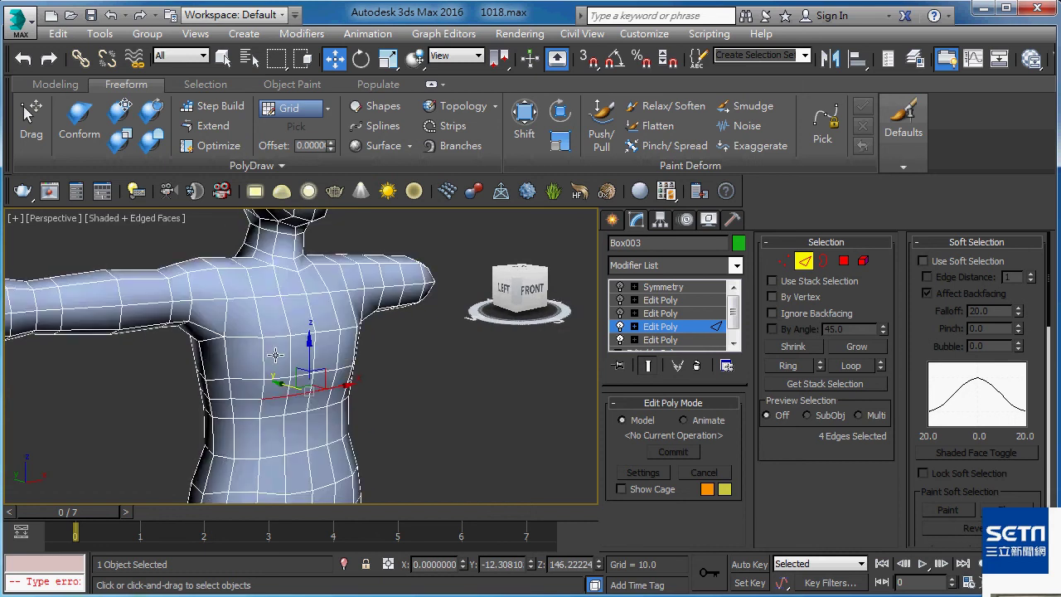
pyautogui.moveTo(297, 373); pyautogui.dragTo(291, 370)
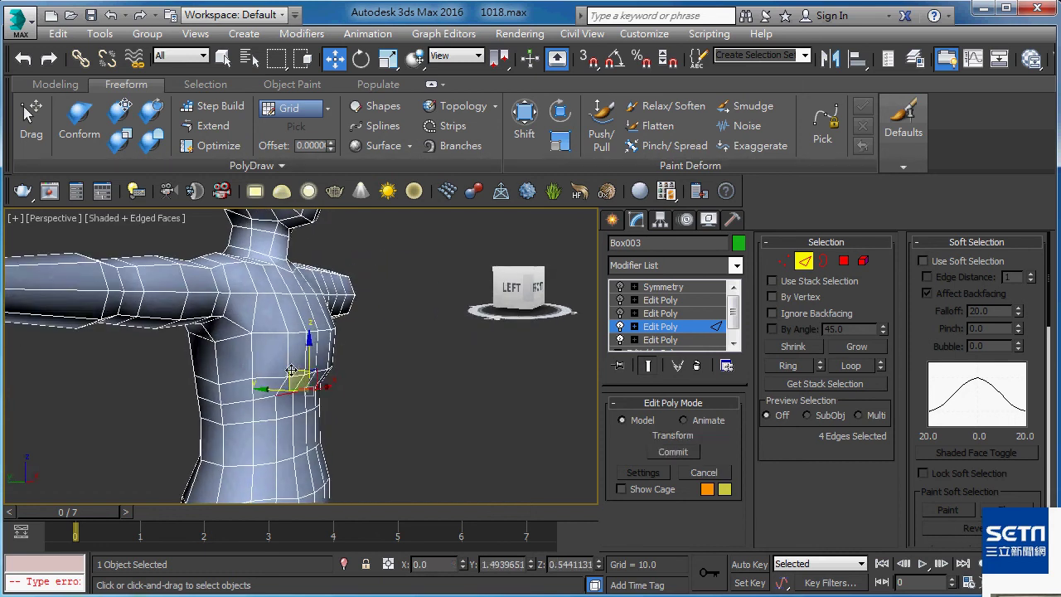
pyautogui.keyDown('alt'); pyautogui.moveTo(291, 370); pyautogui.dragTo(67, 349, button='middle'); pyautogui.keyUp('alt')
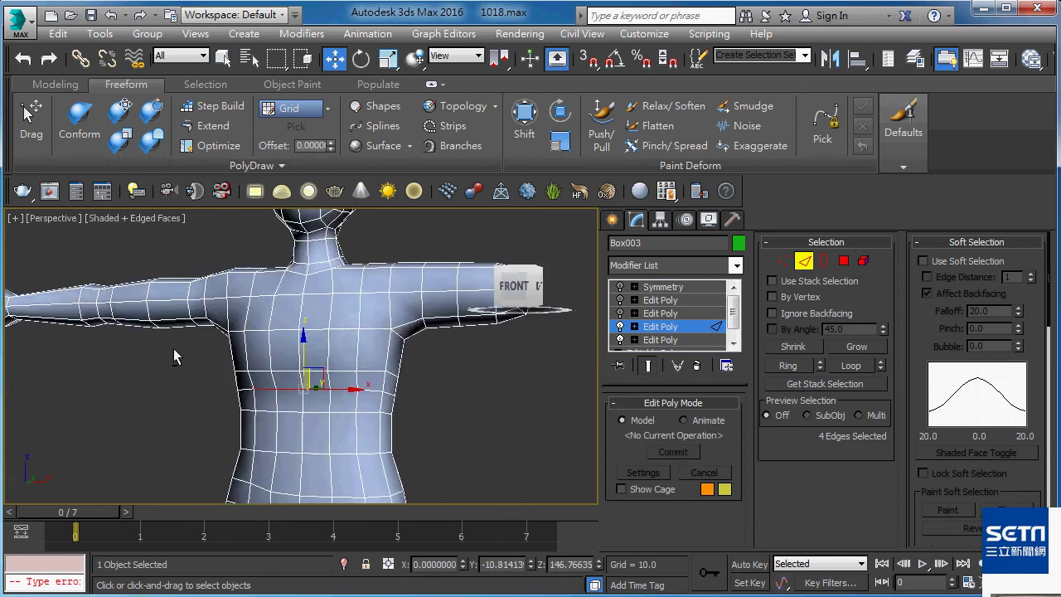
pyautogui.keyDown('alt'); pyautogui.moveTo(294, 346); pyautogui.dragTo(432, 363, button='middle'); pyautogui.keyUp('alt')
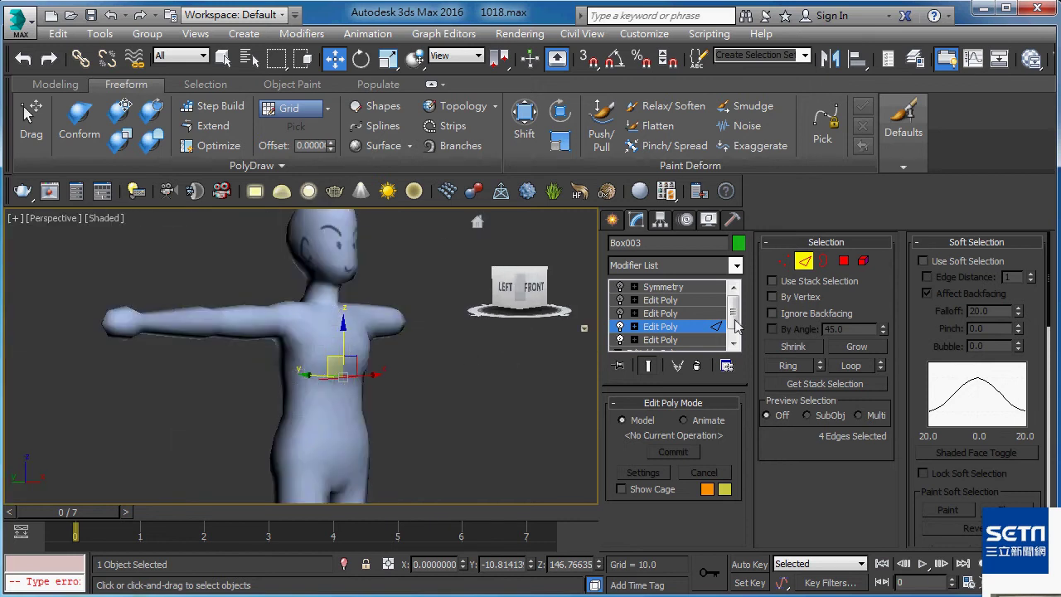
# Delete the extra Edit Poly, re-enable the chest-shaping Edit Poly, and select Symmetry.
pyautogui.click(685, 327)
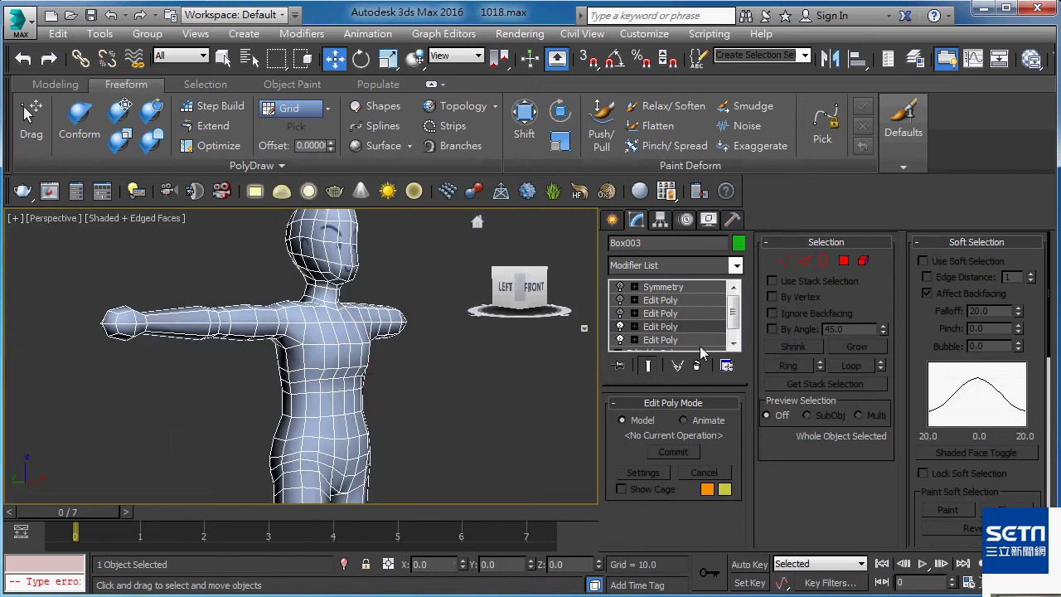
pyautogui.click(697, 366)
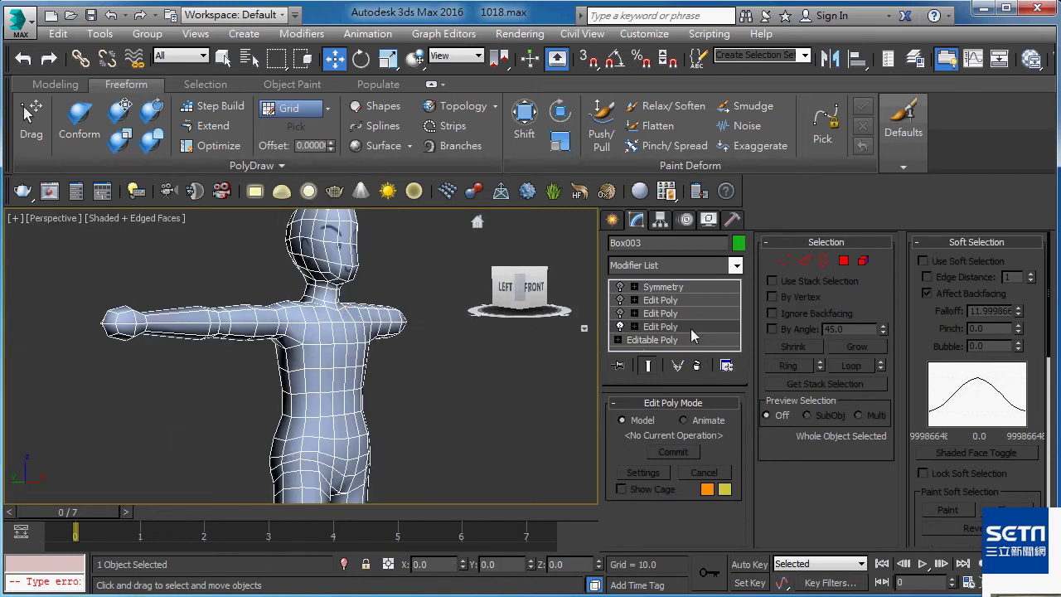
pyautogui.click(620, 300)
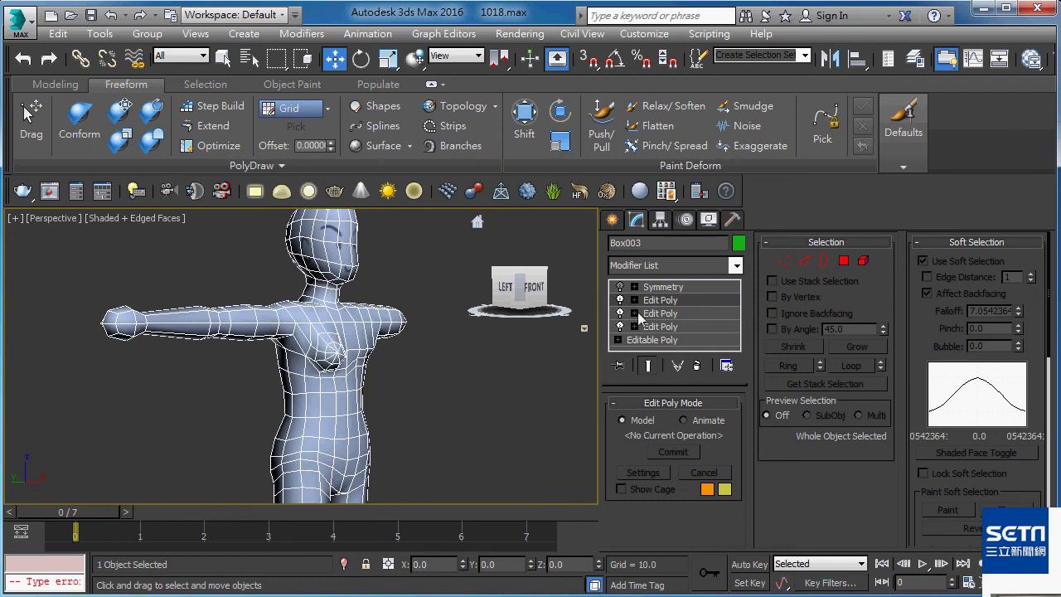
pyautogui.click(693, 285)
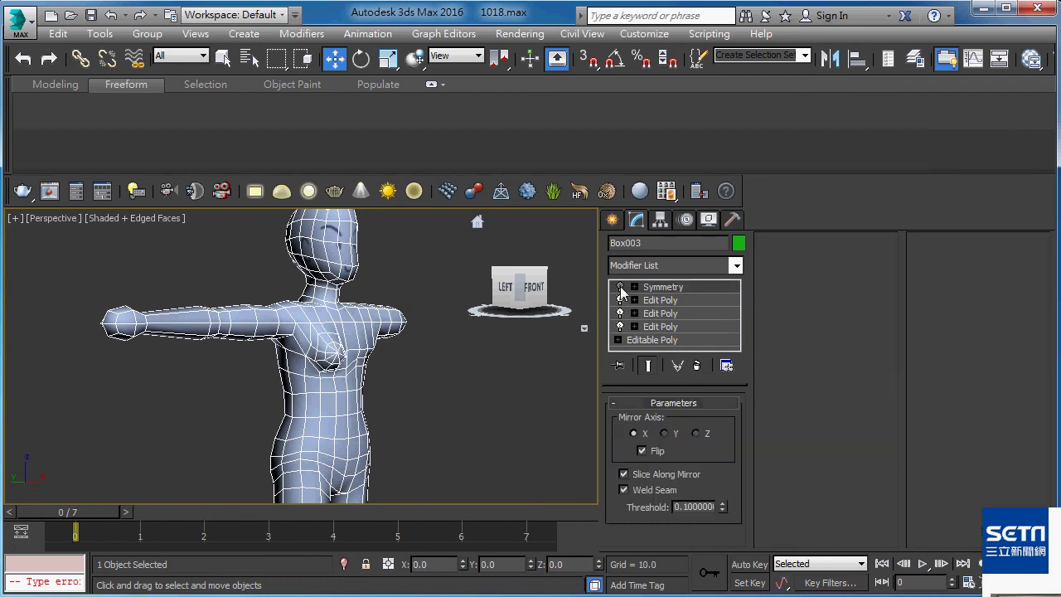
# Return to the chest-shaping Edit Poly and inspect the mirrored chest from the front.
pyautogui.press('F4')
pyautogui.scroll(-2, 385, 355)
pyautogui.scroll(6, 385, 355)
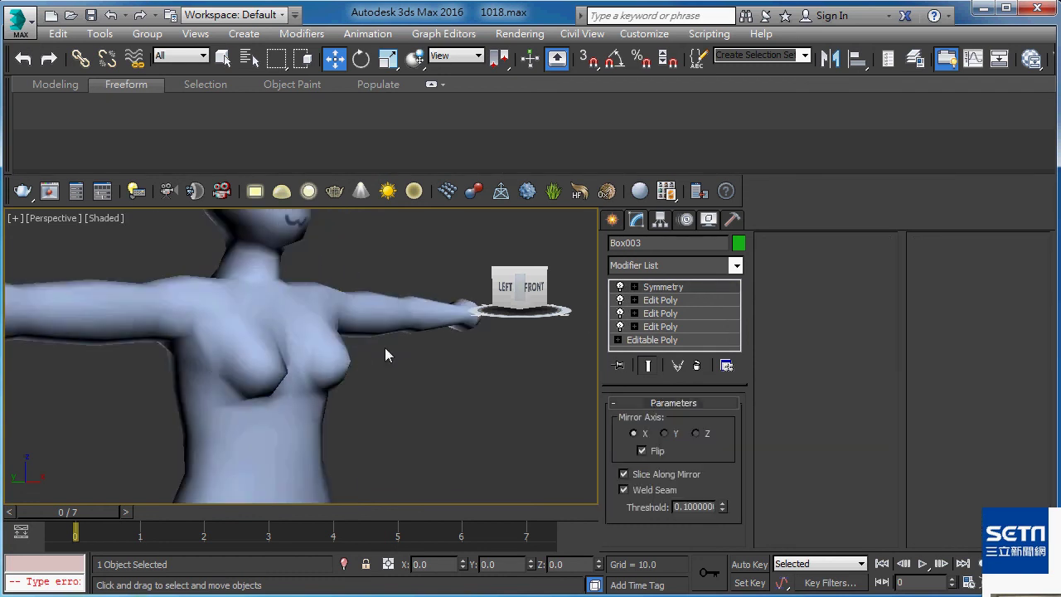
pyautogui.press('F4')
pyautogui.keyDown('alt'); pyautogui.moveTo(370, 340); pyautogui.dragTo(315, 356, button='middle'); pyautogui.keyUp('alt')
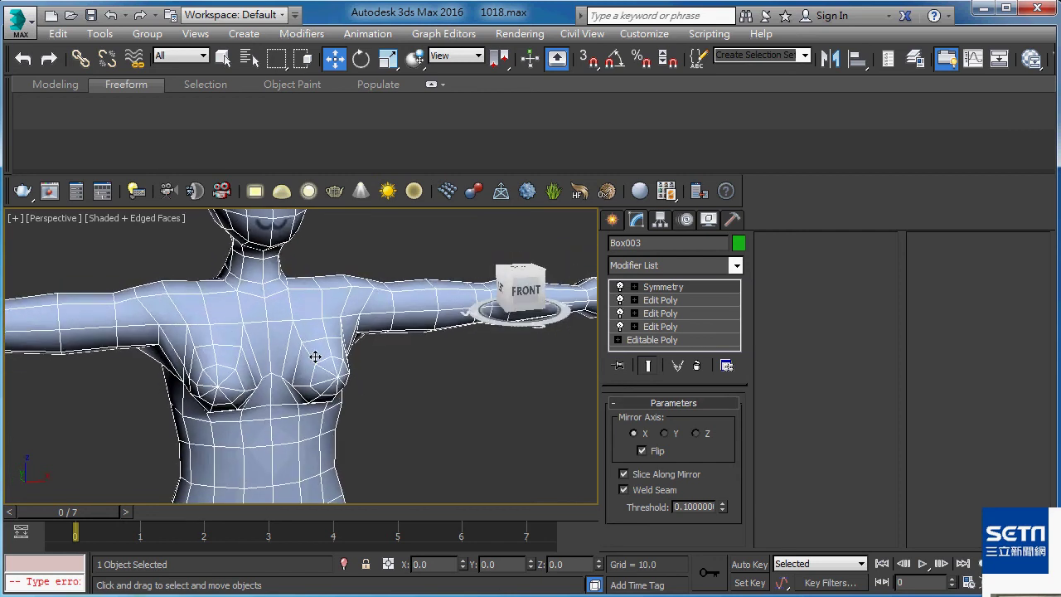
pyautogui.press('F4')
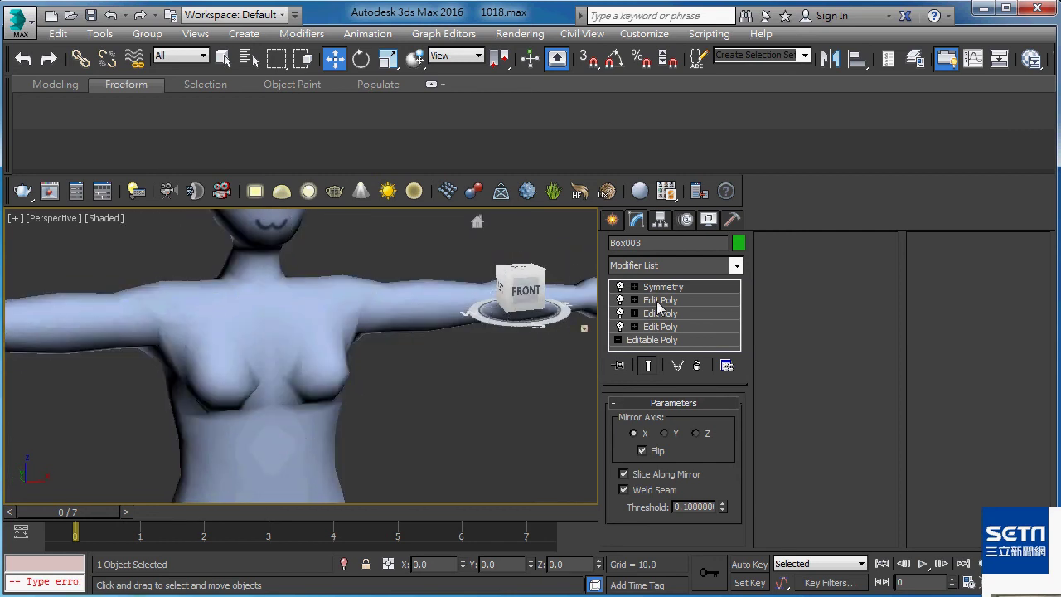
pyautogui.press('F4')
pyautogui.click(661, 300)
pyautogui.moveTo(531, 327)
pyautogui.keyDown('alt'); pyautogui.mouseDown(button='middle')
pyautogui.moveTo(385, 346)
pyautogui.moveTo(441, 327)
pyautogui.moveTo(360, 335)
pyautogui.mouseUp(button='middle'); pyautogui.keyUp('alt')
pyautogui.scroll(3, 441, 327)
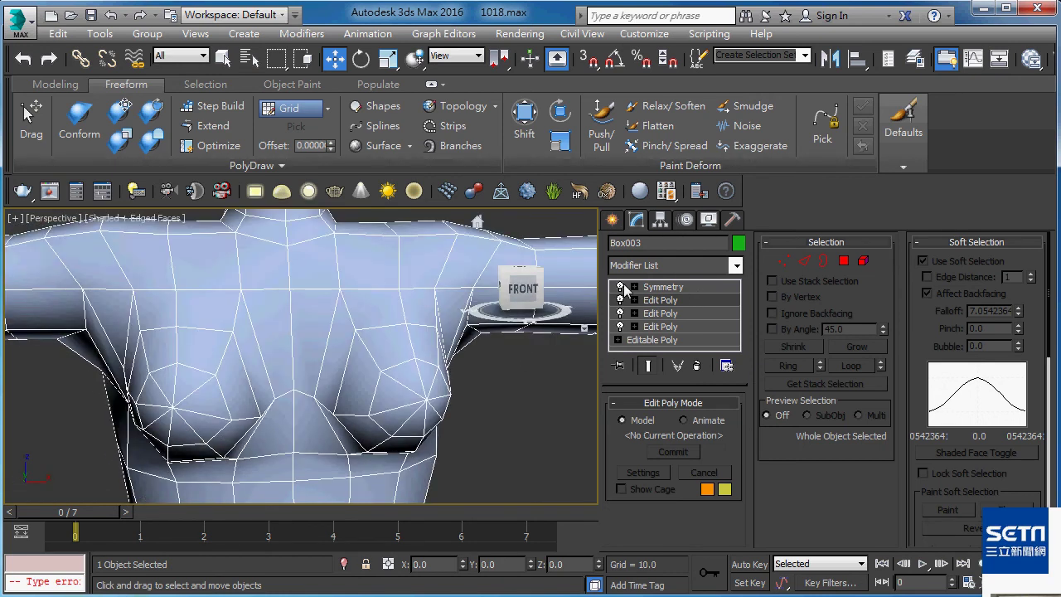
# Hide the Symmetry result and select chest edges on Edit Poly with soft selection off.
pyautogui.click(623, 286)
pyautogui.press('2')
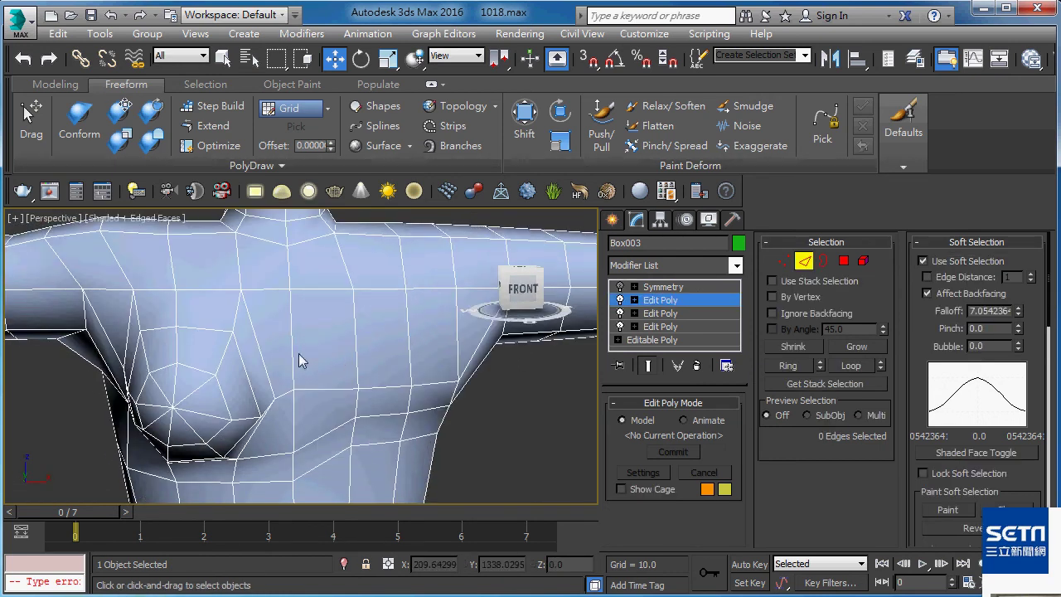
pyautogui.click(290, 342)
pyautogui.press('q')
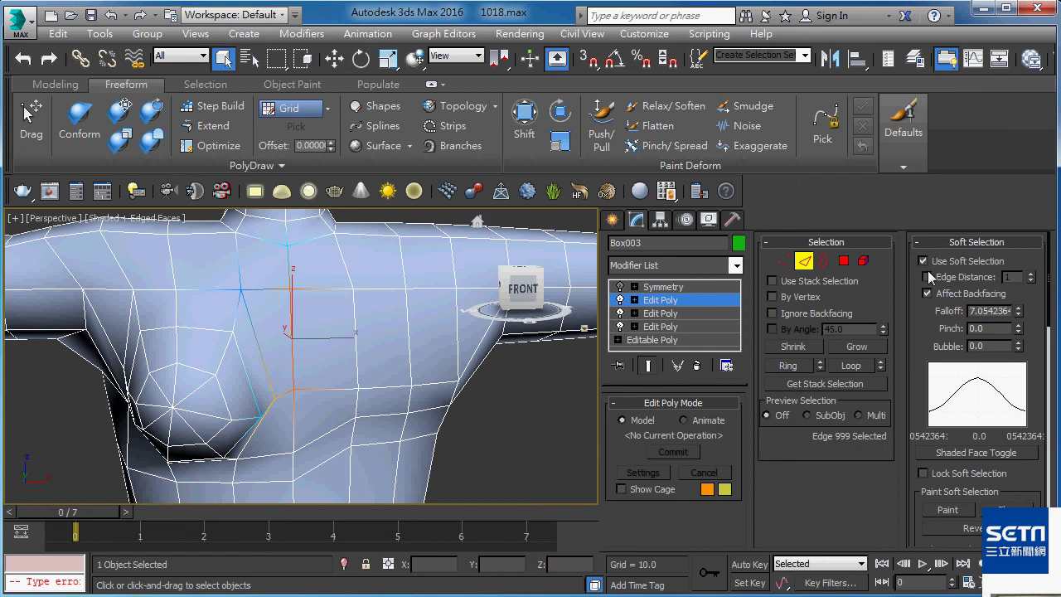
pyautogui.click(924, 261)
pyautogui.keyDown('ctrl'); pyautogui.click(260, 349); pyautogui.keyUp('ctrl')
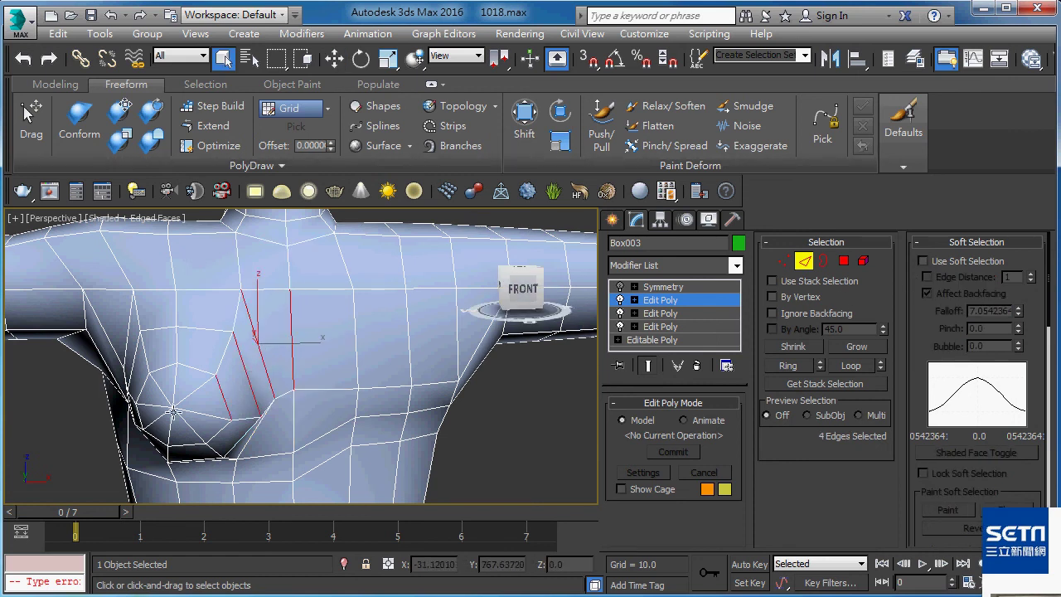
pyautogui.moveTo(255, 408)
pyautogui.keyDown('alt'); pyautogui.mouseDown(button='middle')
pyautogui.moveTo(489, 391)
pyautogui.moveTo(456, 390)
pyautogui.mouseUp(button='middle'); pyautogui.keyUp('alt')
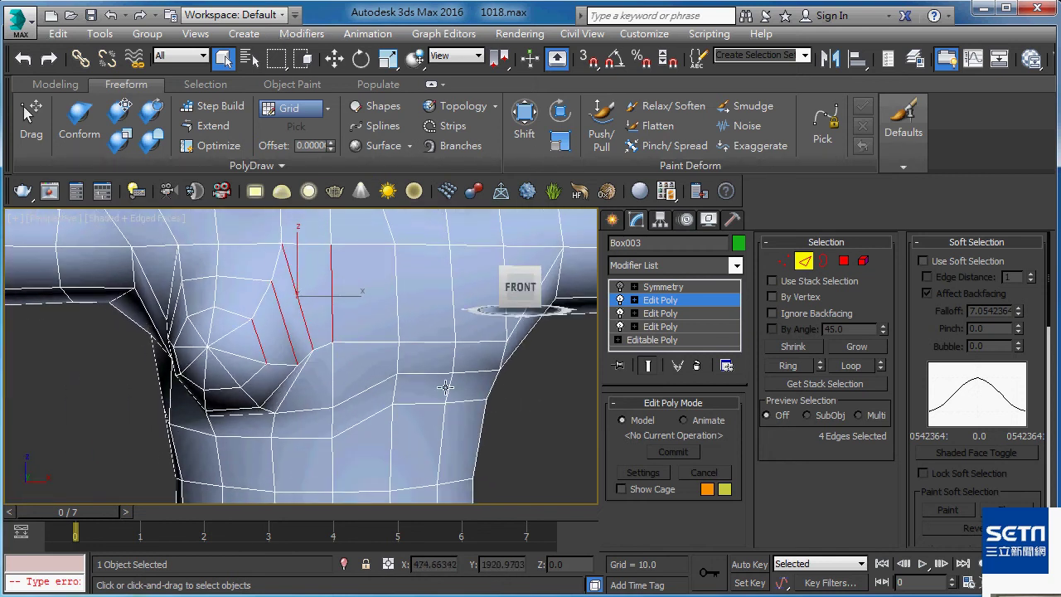
pyautogui.hotkey('ctrl', 'z')
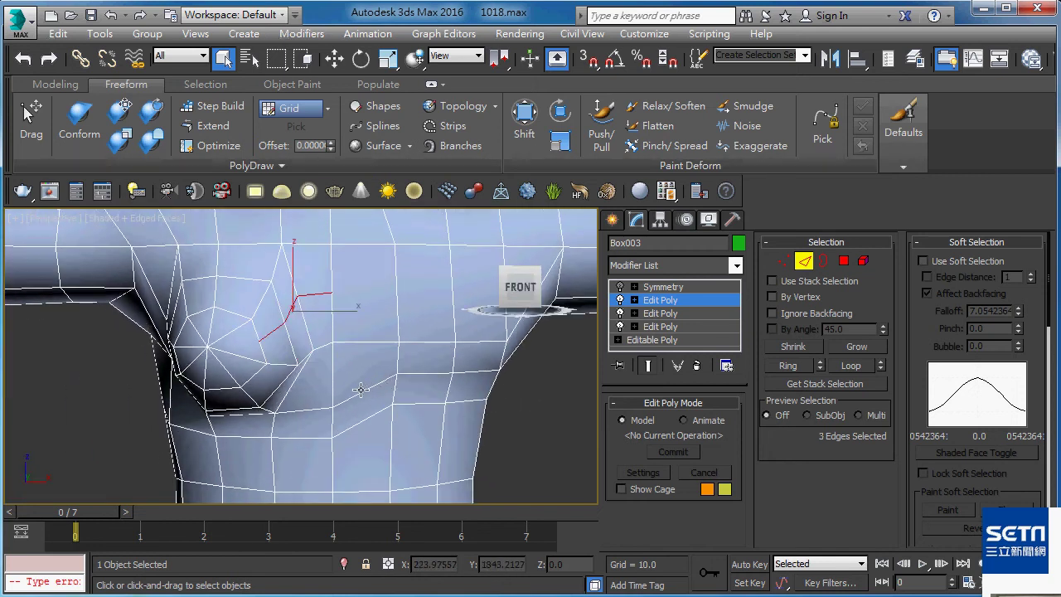
# Select a group of chest vertices and turn the Symmetry mirroring back on.
pyautogui.click(786, 262)
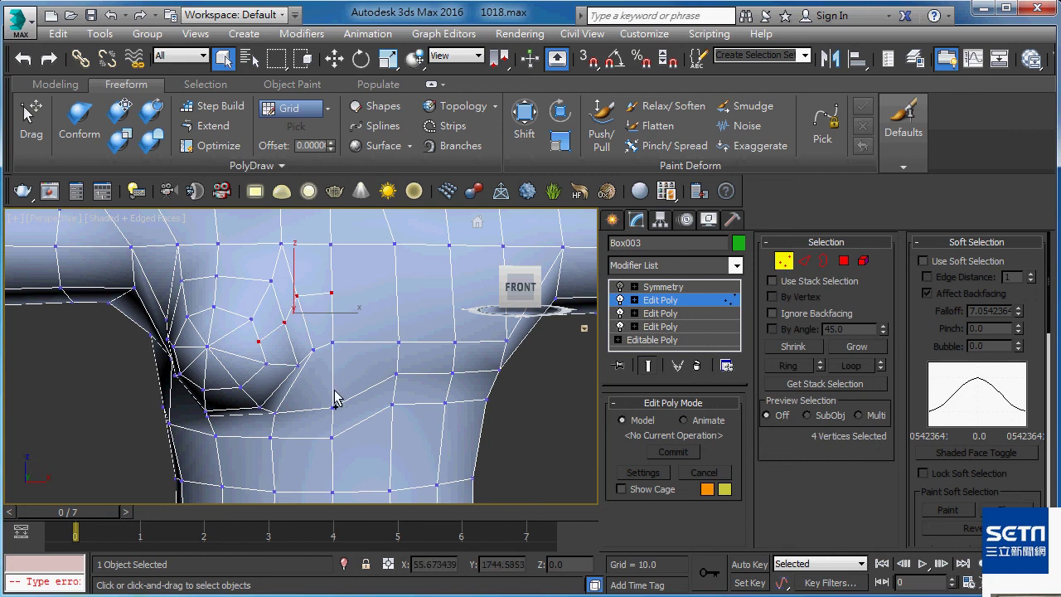
pyautogui.keyDown('ctrl'); pyautogui.click(209, 345); pyautogui.keyUp('ctrl')
pyautogui.moveTo(282, 380)
pyautogui.keyDown('alt'); pyautogui.mouseDown(button='middle')
pyautogui.moveTo(314, 404)
pyautogui.moveTo(301, 405)
pyautogui.moveTo(344, 393)
pyautogui.mouseUp(button='middle'); pyautogui.keyUp('alt')
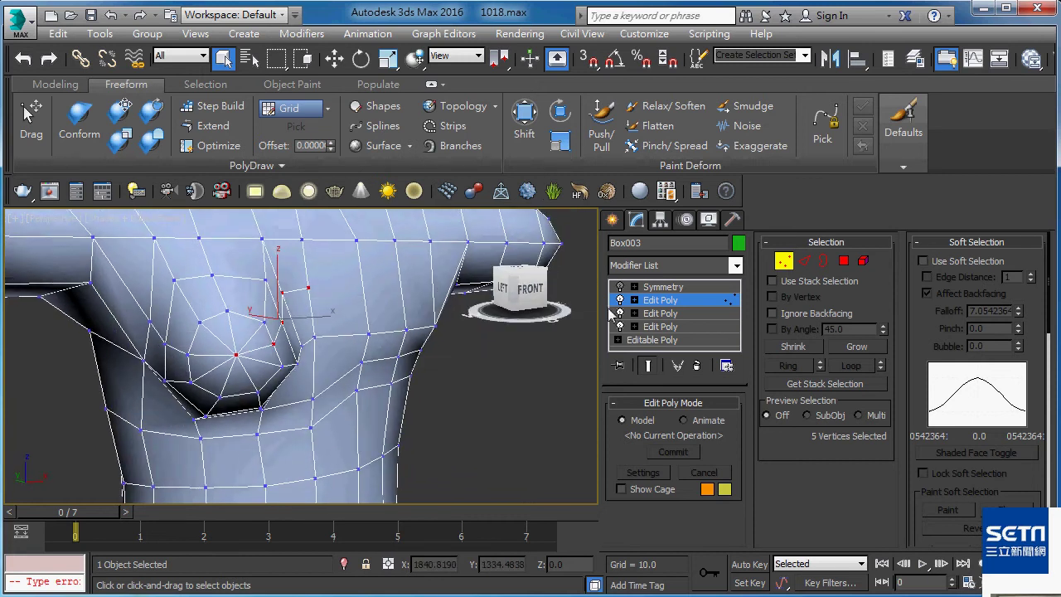
pyautogui.keyDown('alt'); pyautogui.moveTo(313, 337); pyautogui.dragTo(406, 370, button='middle'); pyautogui.keyUp('alt')
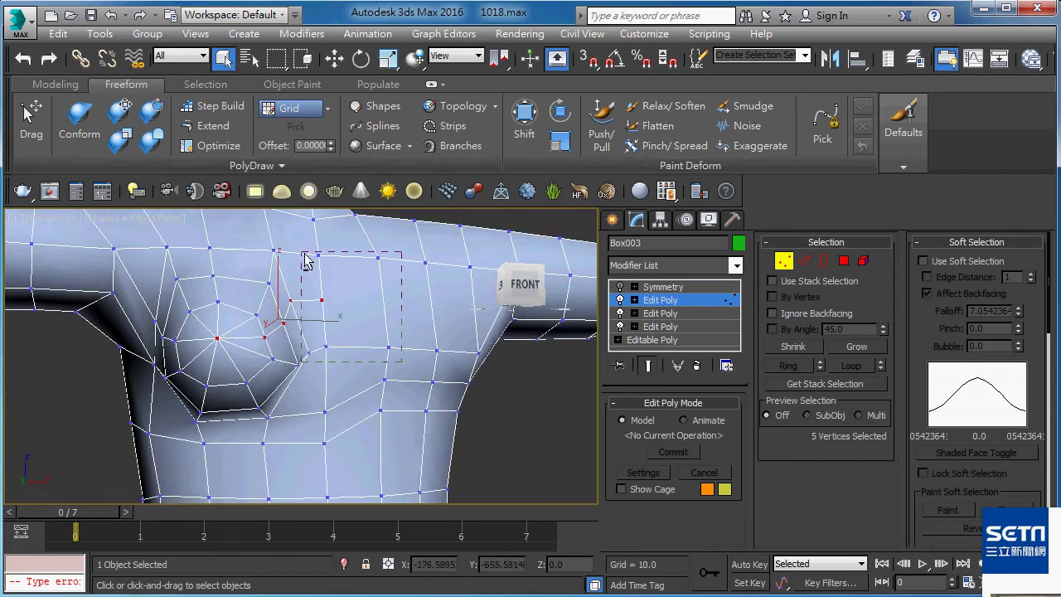
pyautogui.keyDown('alt'); pyautogui.moveTo(305, 260); pyautogui.dragTo(303, 256); pyautogui.keyUp('alt')
pyautogui.click(618, 287)
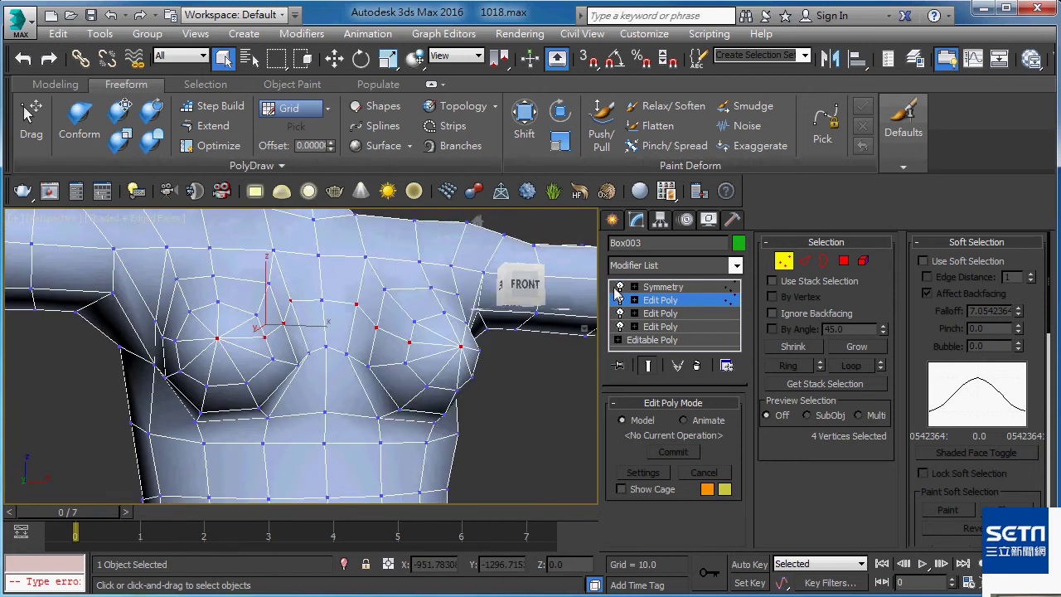
pyautogui.moveTo(349, 373)
pyautogui.keyDown('alt'); pyautogui.mouseDown(button='middle')
pyautogui.moveTo(329, 400)
pyautogui.moveTo(323, 390)
pyautogui.mouseUp(button='middle'); pyautogui.keyUp('alt')
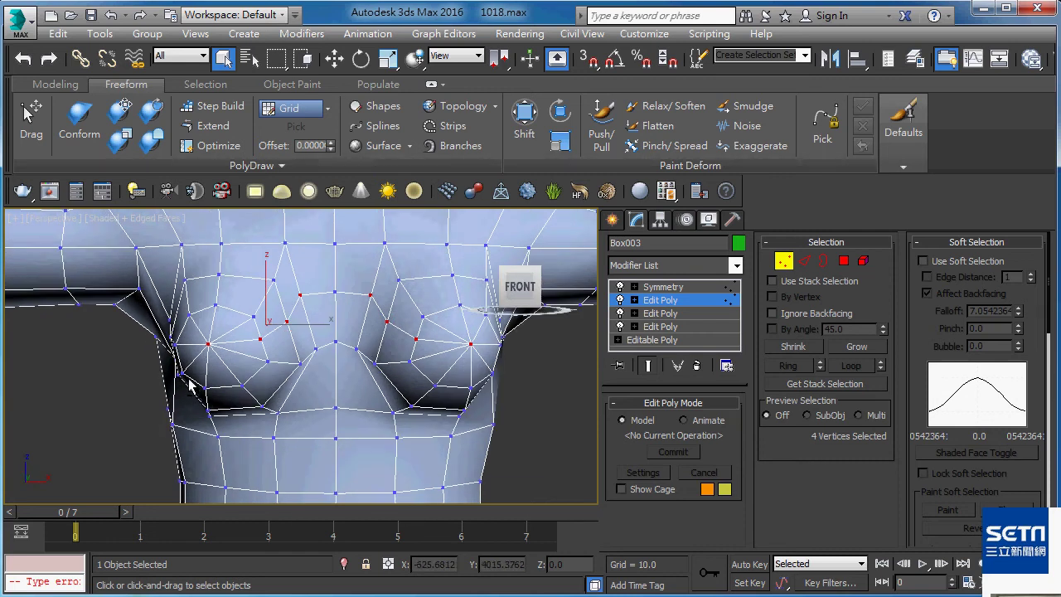
pyautogui.keyDown('alt'); pyautogui.moveTo(190, 383); pyautogui.dragTo(249, 406, button='middle'); pyautogui.keyUp('alt')
# Trim the selection to three chest vertices and pull them up and inward.
pyautogui.press('w')
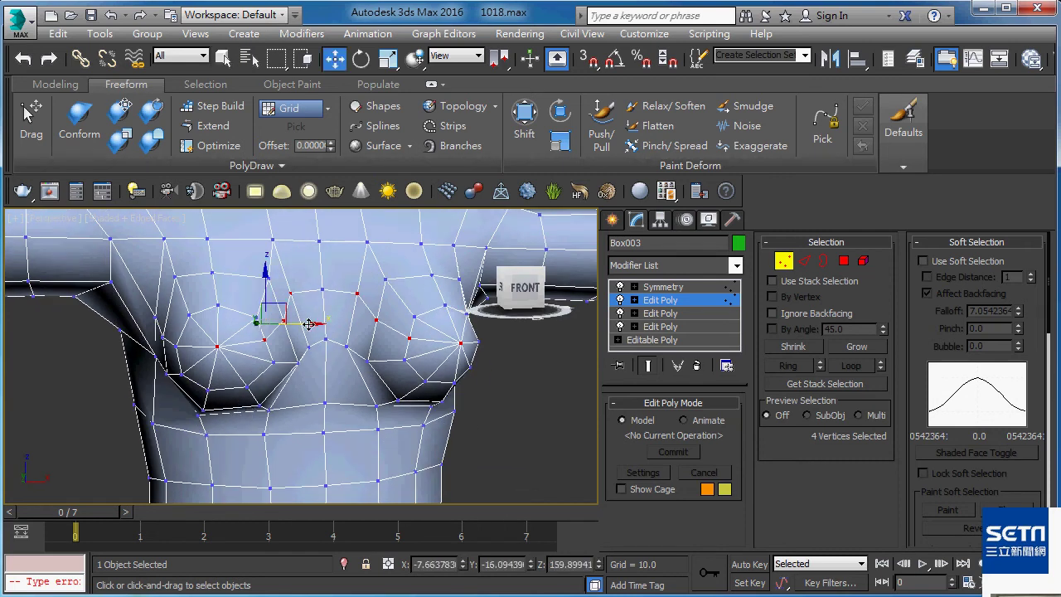
pyautogui.moveTo(310, 323); pyautogui.dragTo(312, 323)
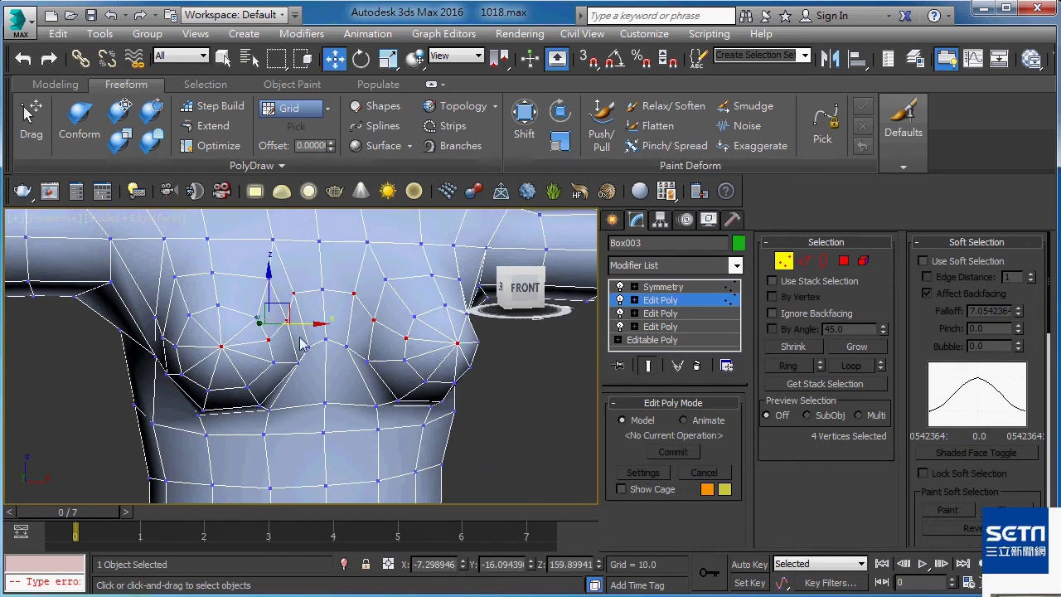
pyautogui.keyDown('alt'); pyautogui.moveTo(231, 336); pyautogui.dragTo(245, 319); pyautogui.keyUp('alt')
pyautogui.keyDown('alt'); pyautogui.moveTo(246, 319); pyautogui.dragTo(314, 289, button='middle'); pyautogui.keyUp('alt')
pyautogui.moveTo(303, 301); pyautogui.dragTo(307, 295)
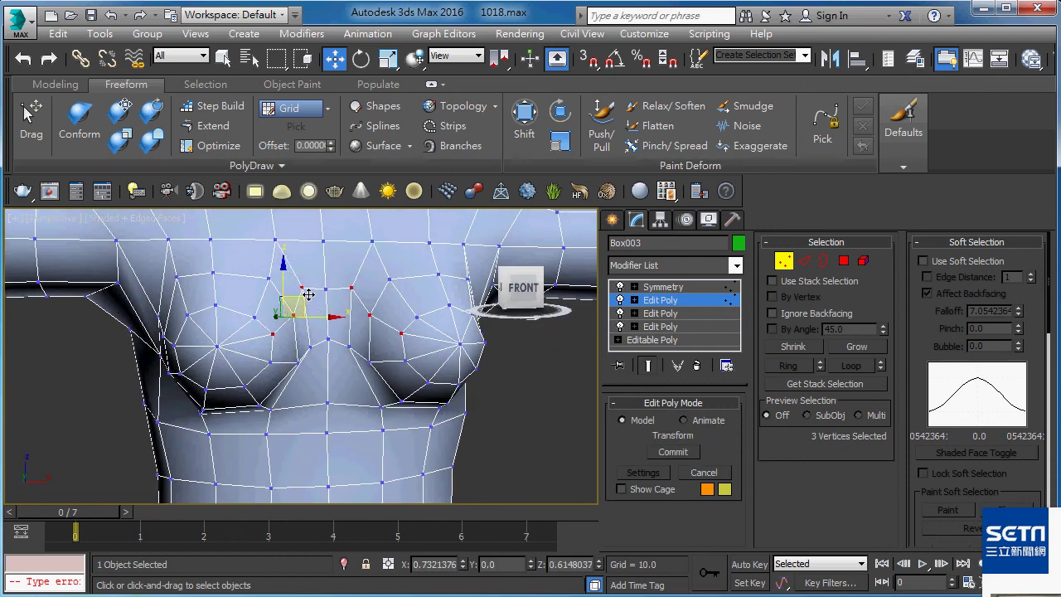
pyautogui.moveTo(296, 301)
pyautogui.keyDown('alt'); pyautogui.mouseDown(button='middle')
pyautogui.moveTo(257, 285)
pyautogui.moveTo(277, 296)
pyautogui.moveTo(303, 266)
pyautogui.moveTo(298, 303)
pyautogui.mouseUp(button='middle'); pyautogui.keyUp('alt')
# Select the two vertices between the breasts and scale them flatter vertically.
pyautogui.press('F3')
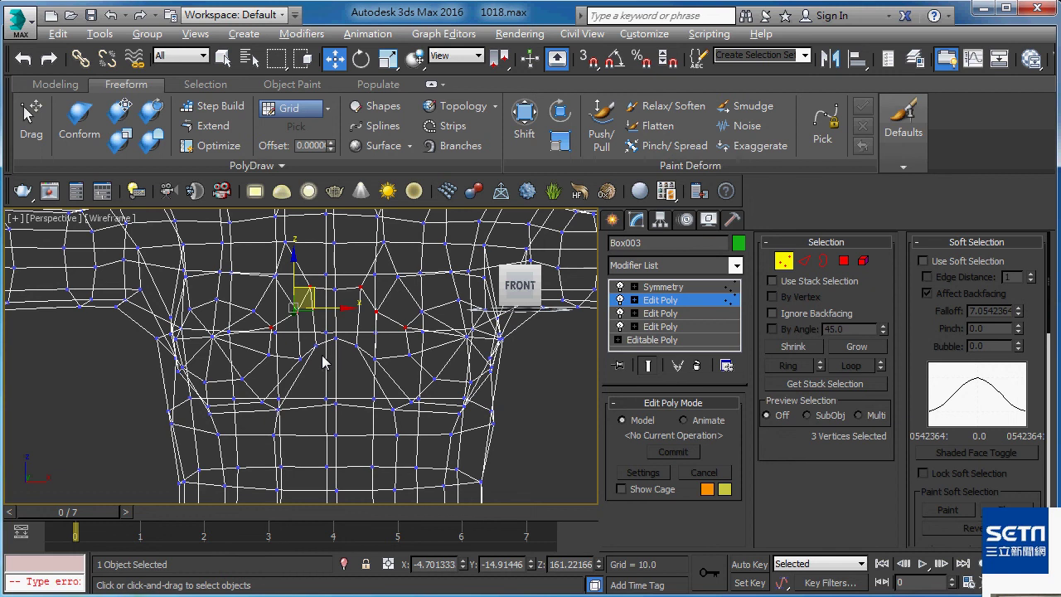
pyautogui.keyDown('alt'); pyautogui.moveTo(324, 362); pyautogui.dragTo(327, 366, button='middle'); pyautogui.keyUp('alt')
pyautogui.moveTo(353, 336); pyautogui.dragTo(352, 342)
pyautogui.press('F3')
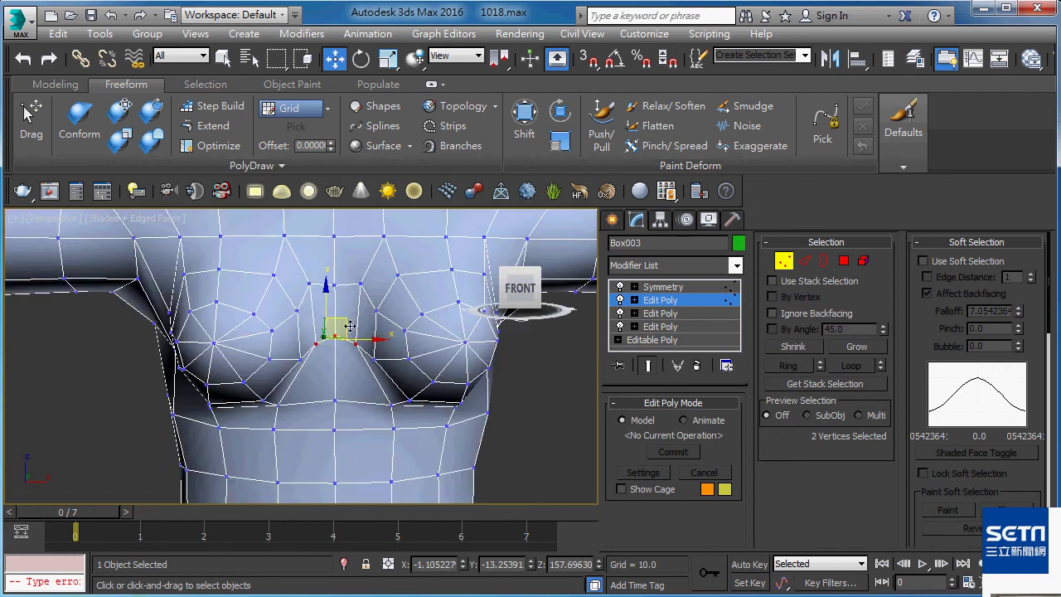
pyautogui.press('r')
pyautogui.moveTo(326, 282); pyautogui.dragTo(322, 310)
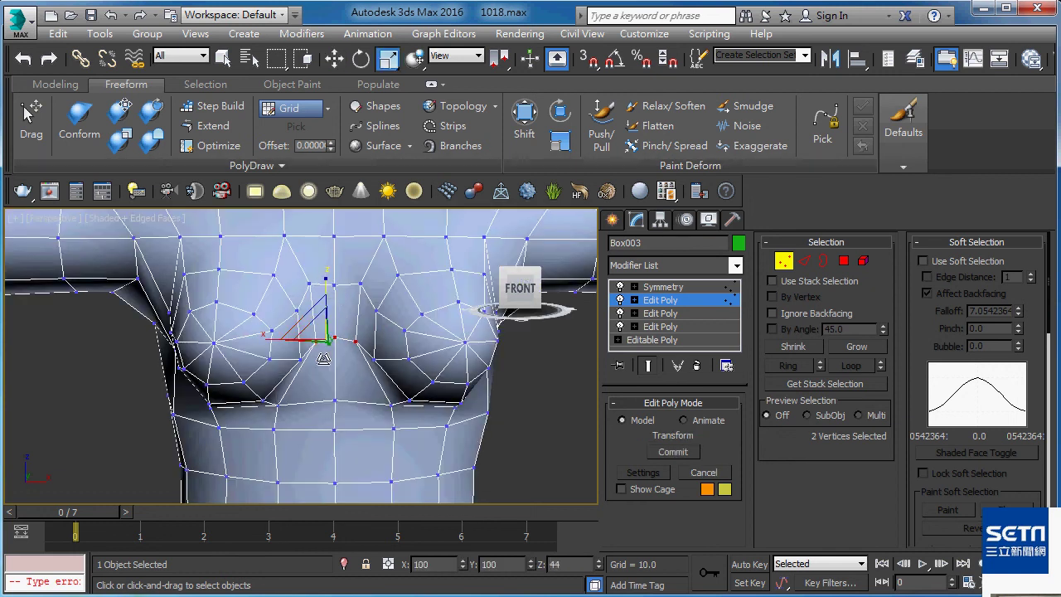
pyautogui.press('w')
pyautogui.keyDown('alt'); pyautogui.moveTo(326, 304); pyautogui.dragTo(296, 399, button='middle'); pyautogui.keyUp('alt')
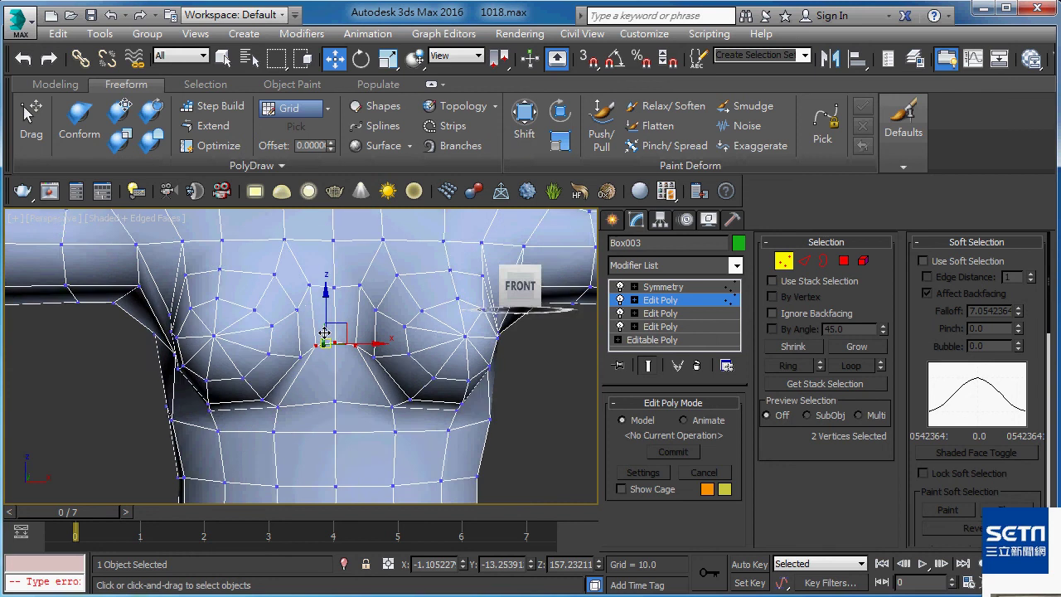
# Select an edge below the chest and the centre vertical edge.
pyautogui.press('2')
pyautogui.press('F3')
pyautogui.press('q')
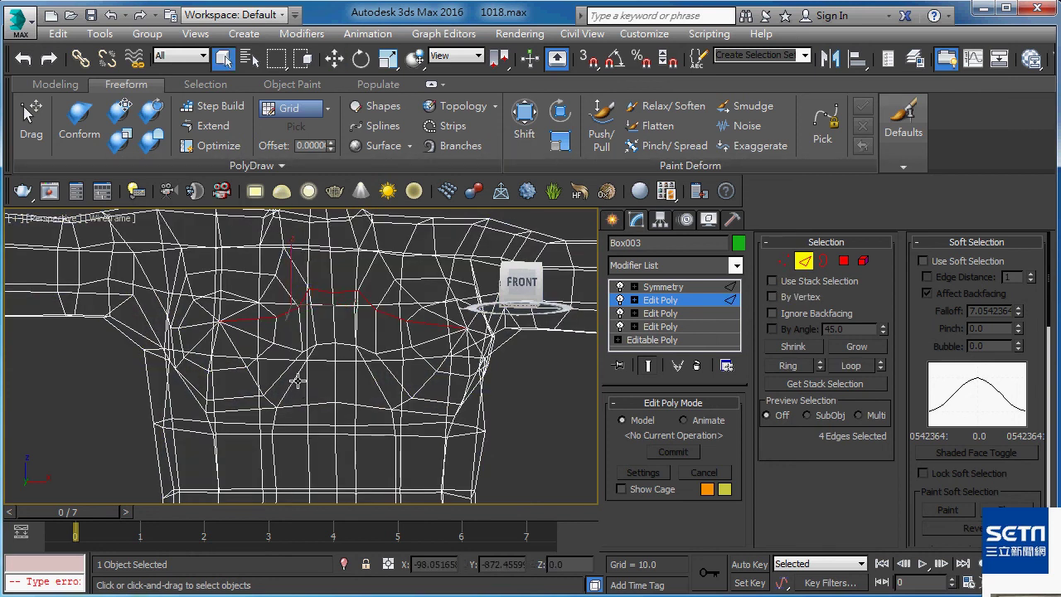
pyautogui.click(295, 381)
pyautogui.press('F3')
pyautogui.keyDown('ctrl'); pyautogui.click(336, 373); pyautogui.keyUp('ctrl')
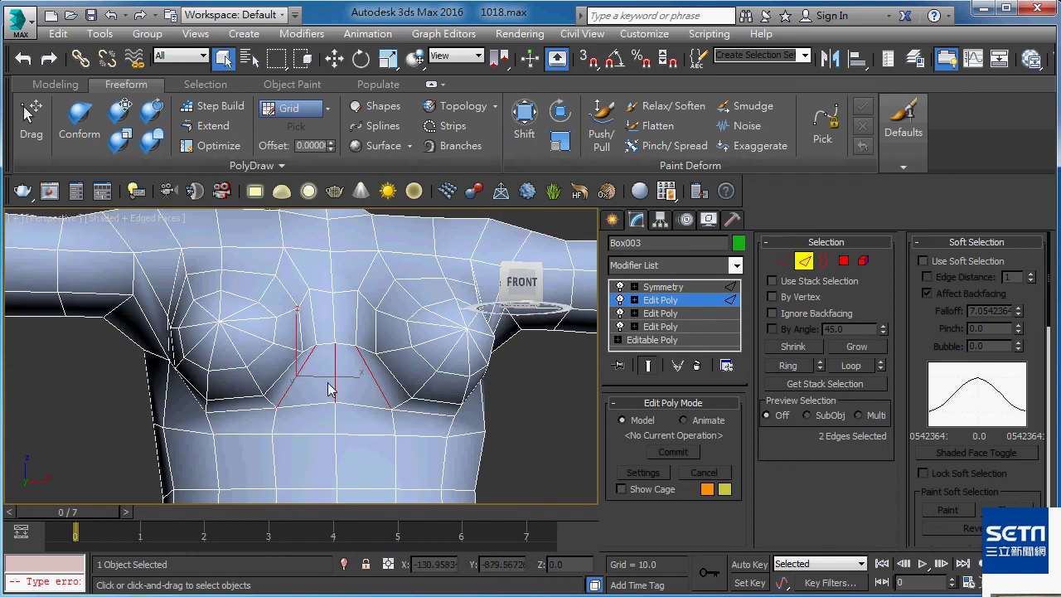
pyautogui.moveTo(332, 379)
pyautogui.keyDown('alt'); pyautogui.mouseDown(button='middle')
pyautogui.moveTo(277, 377)
pyautogui.moveTo(289, 379)
pyautogui.mouseUp(button='middle'); pyautogui.keyUp('alt')
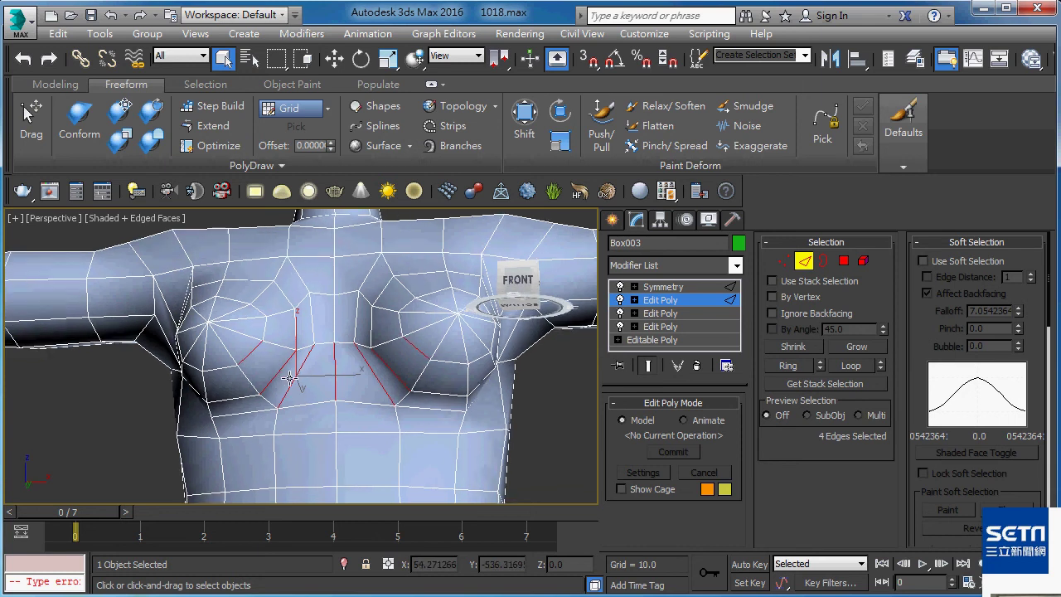
# Select the edge chain under the breasts and move it to reshape the lower curve.
pyautogui.doubleClick(289, 375)
pyautogui.keyDown('alt'); pyautogui.moveTo(362, 404); pyautogui.dragTo(381, 415, button='middle'); pyautogui.keyUp('alt')
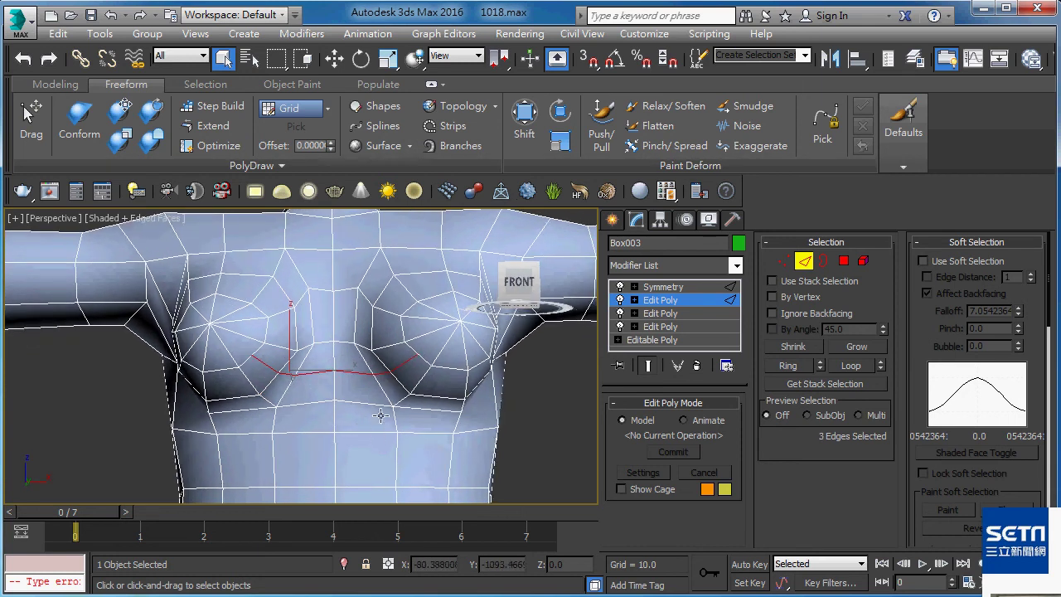
pyautogui.keyDown('alt'); pyautogui.click(328, 375); pyautogui.keyUp('alt')
pyautogui.keyDown('alt'); pyautogui.moveTo(328, 375); pyautogui.dragTo(315, 373, button='middle'); pyautogui.keyUp('alt')
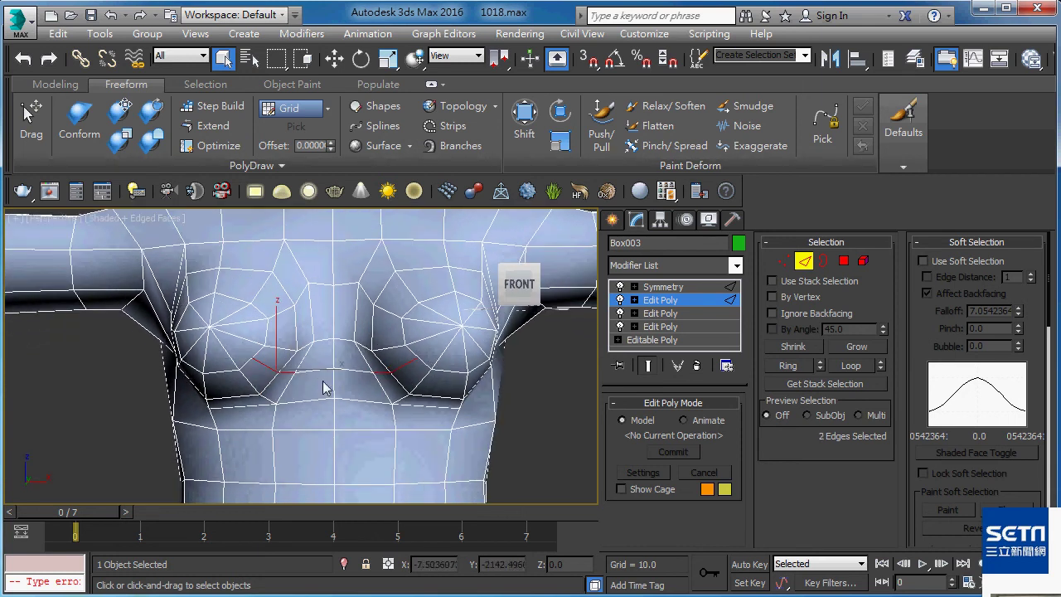
pyautogui.press('w')
pyautogui.moveTo(297, 358); pyautogui.dragTo(302, 355)
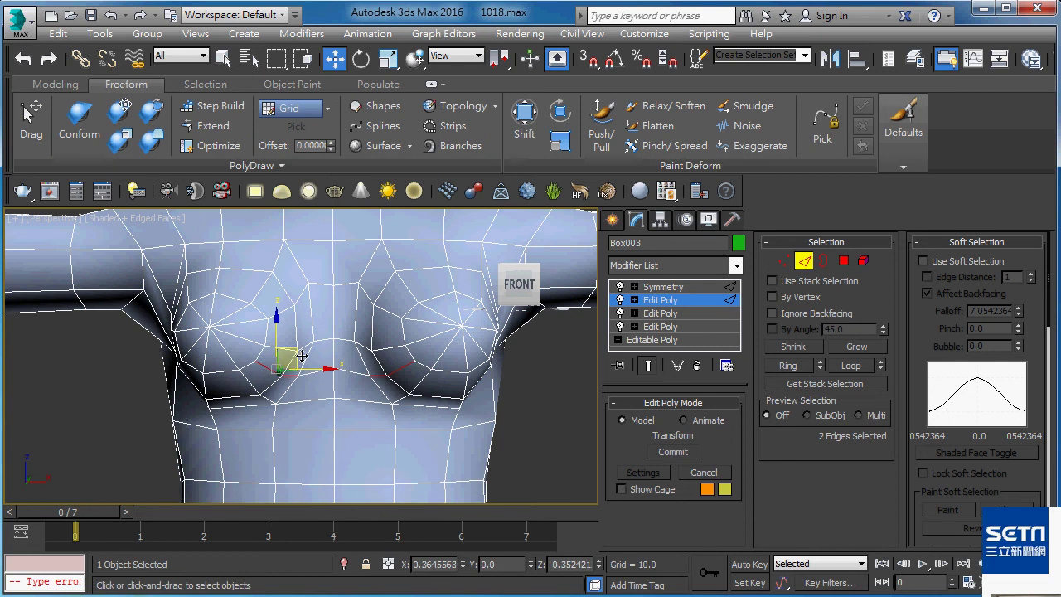
# Select a breast vertex together with the breast tip vertex.
pyautogui.press('1')
pyautogui.press('q')
pyautogui.click(256, 363)
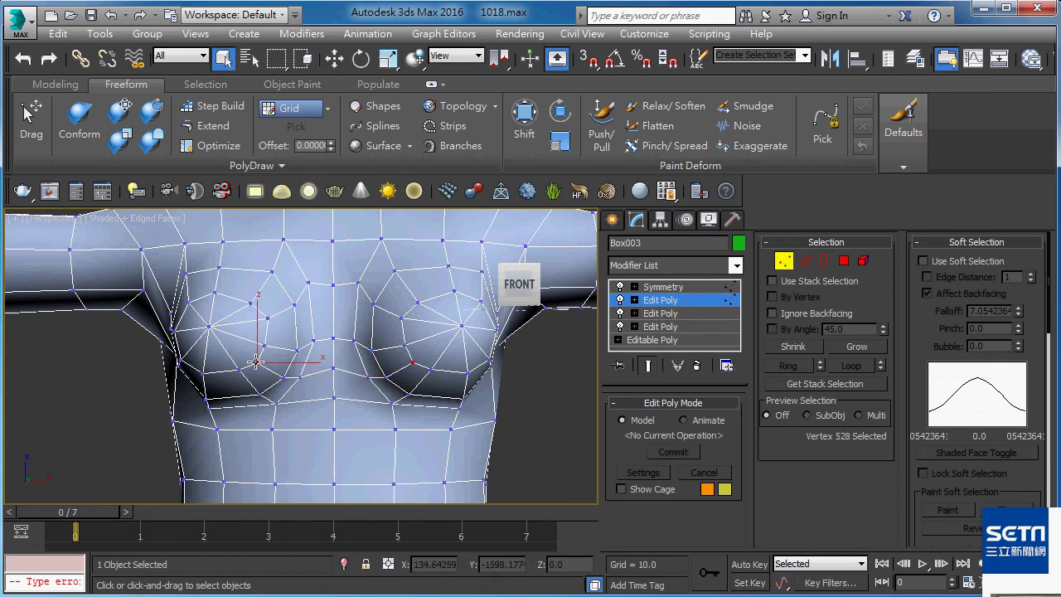
pyautogui.keyDown('ctrl'); pyautogui.click(209, 326); pyautogui.keyUp('ctrl')
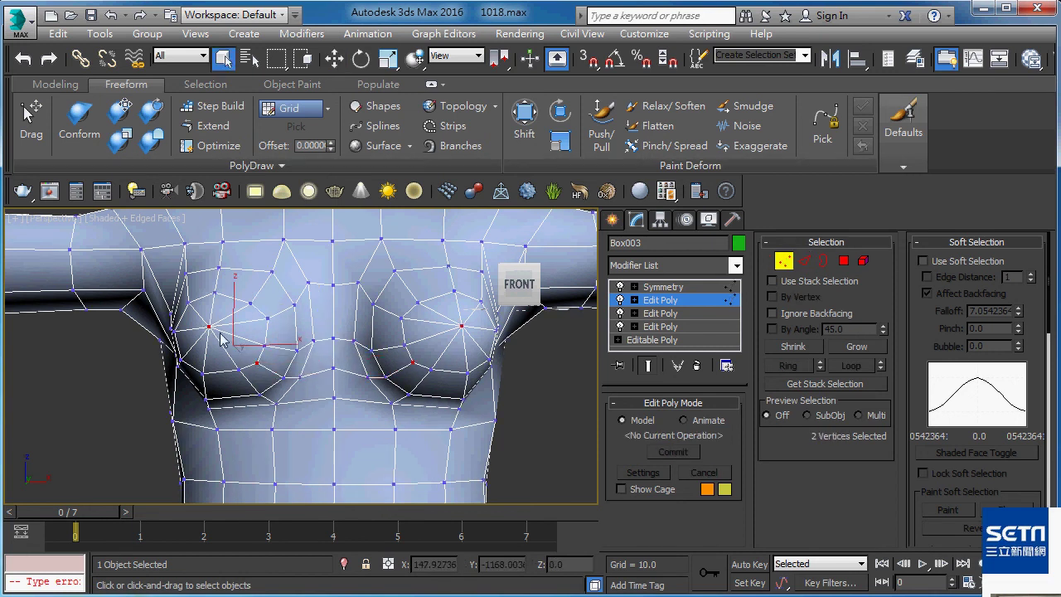
pyautogui.keyDown('alt'); pyautogui.moveTo(269, 369); pyautogui.dragTo(280, 388, button='middle'); pyautogui.keyUp('alt')
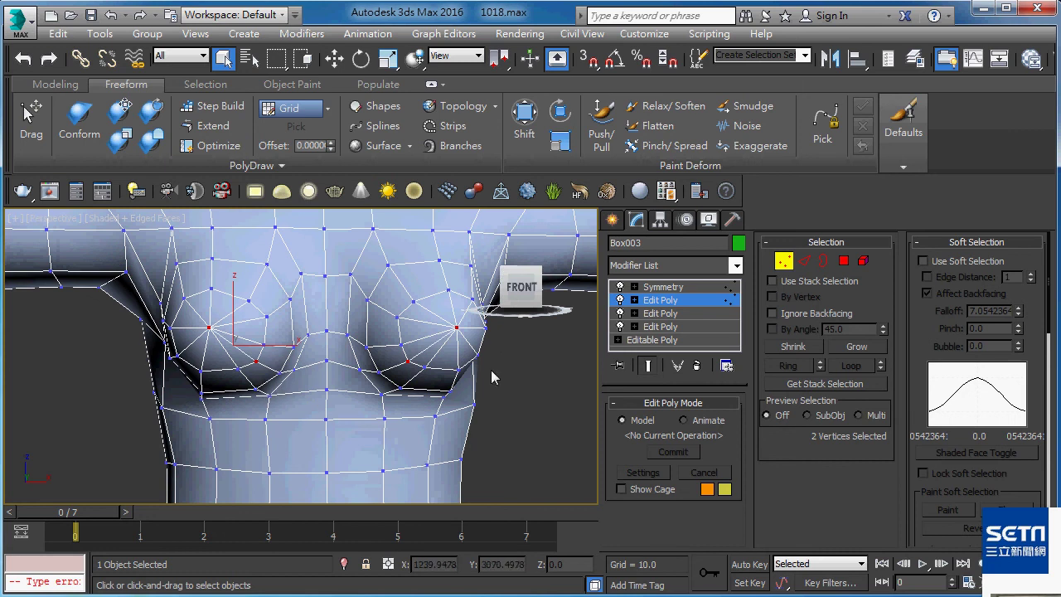
# Review the whole mirrored figure on the Symmetry modifier without edged faces.
pyautogui.click(708, 288)
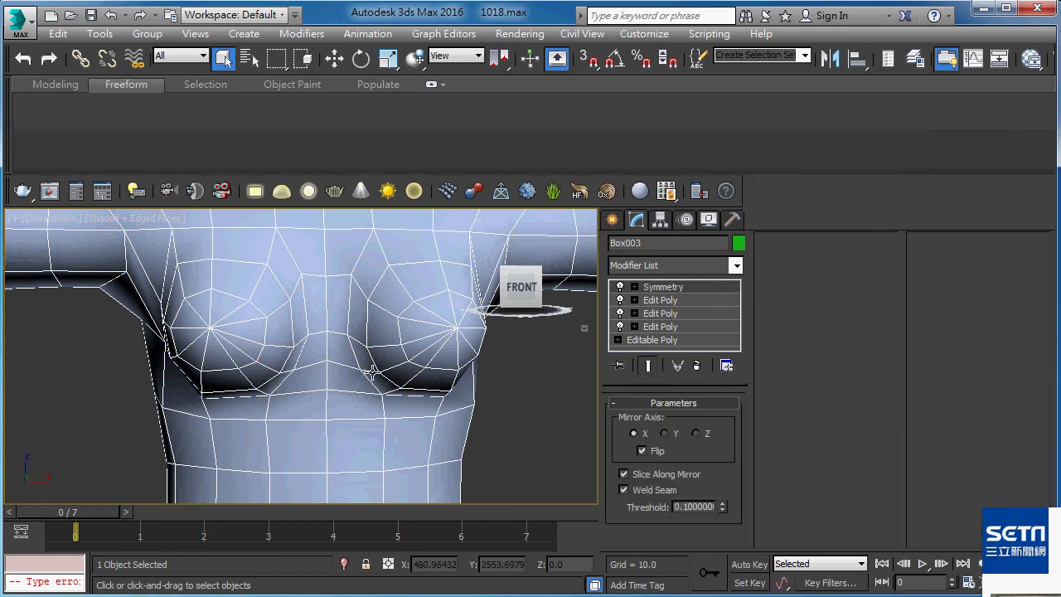
pyautogui.press('F4')
pyautogui.press('z')
pyautogui.moveTo(357, 373)
pyautogui.keyDown('alt'); pyautogui.mouseDown(button='middle')
pyautogui.moveTo(421, 389)
pyautogui.moveTo(366, 402)
pyautogui.moveTo(454, 388)
pyautogui.mouseUp(button='middle'); pyautogui.keyUp('alt')
pyautogui.scroll(5, 312, 387)
pyautogui.press('F4')
pyautogui.scroll(2, 382, 391)
# Back in Edit Poly, select the breast tip vertex.
pyautogui.click(657, 303)
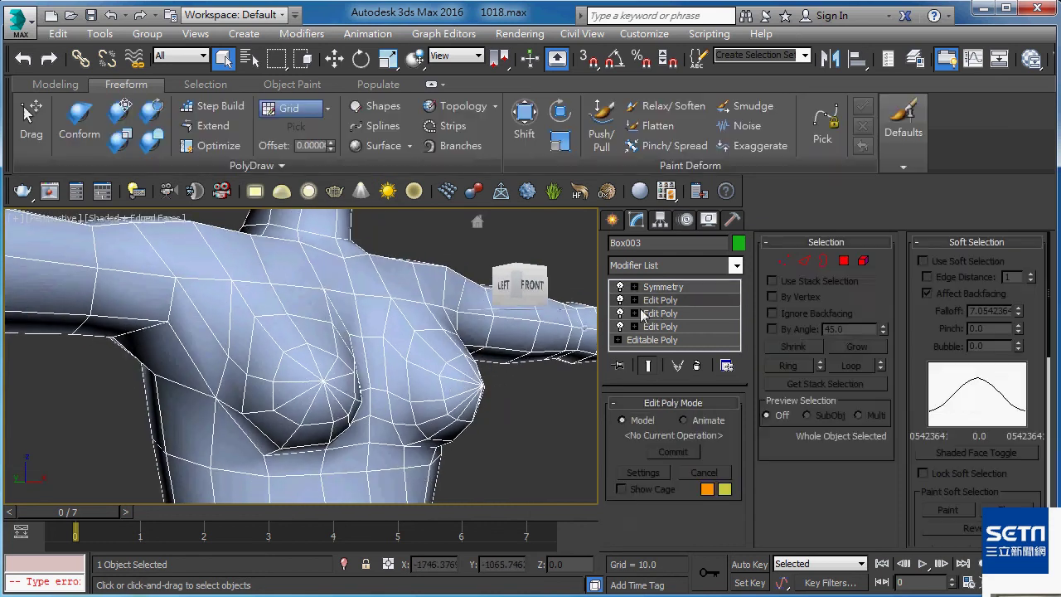
pyautogui.press('1')
pyautogui.click(325, 381)
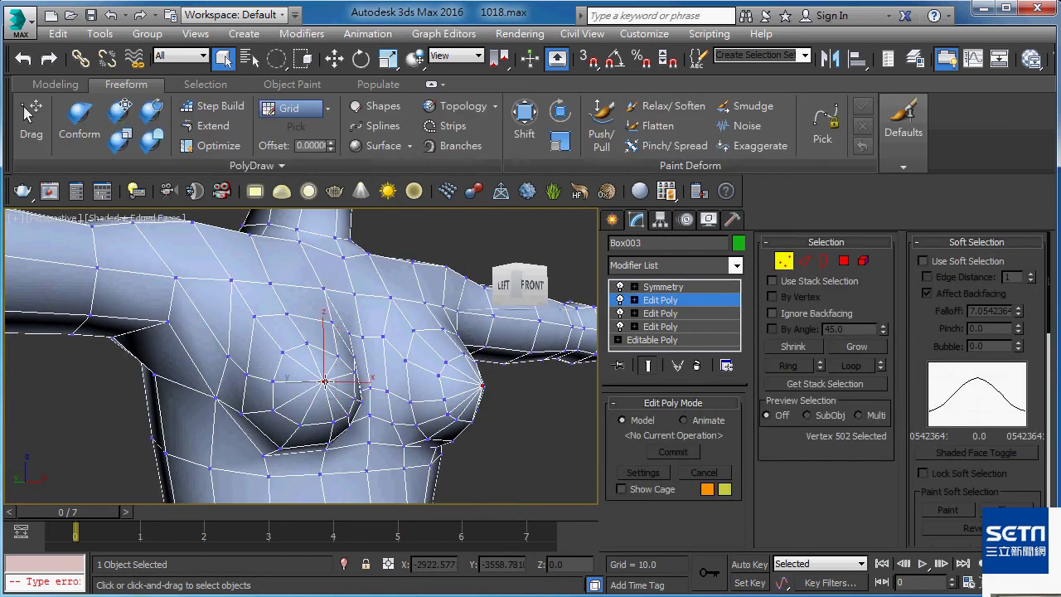
pyautogui.keyDown('alt'); pyautogui.moveTo(325, 381); pyautogui.dragTo(290, 383, button='middle'); pyautogui.keyUp('alt')
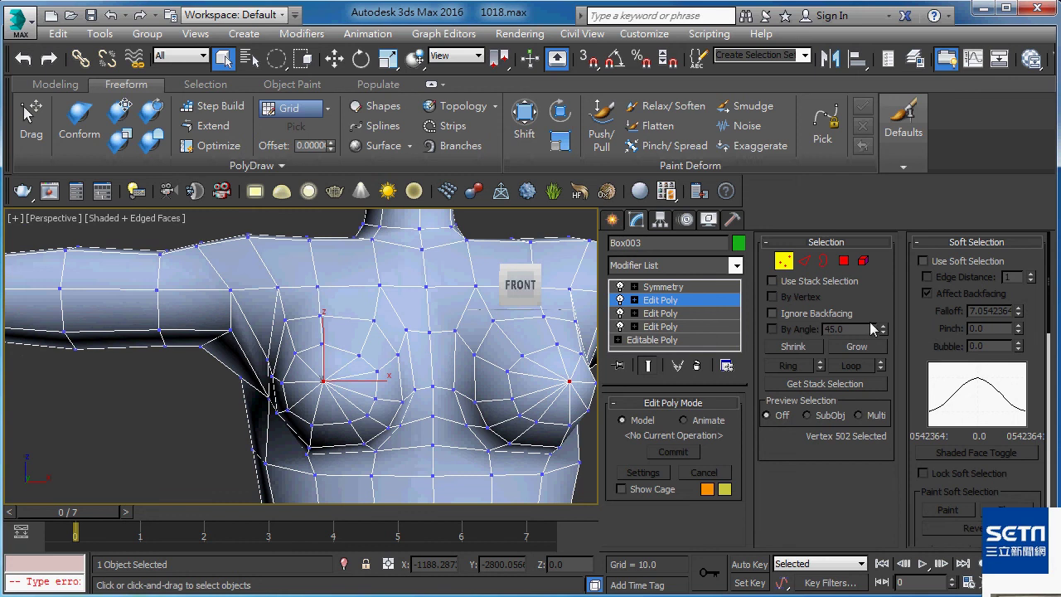
# Convert the tip selection to polygons, grow it to 20 polygons and relax them.
pyautogui.keyDown('ctrl'); pyautogui.click(842, 261); pyautogui.keyUp('ctrl')
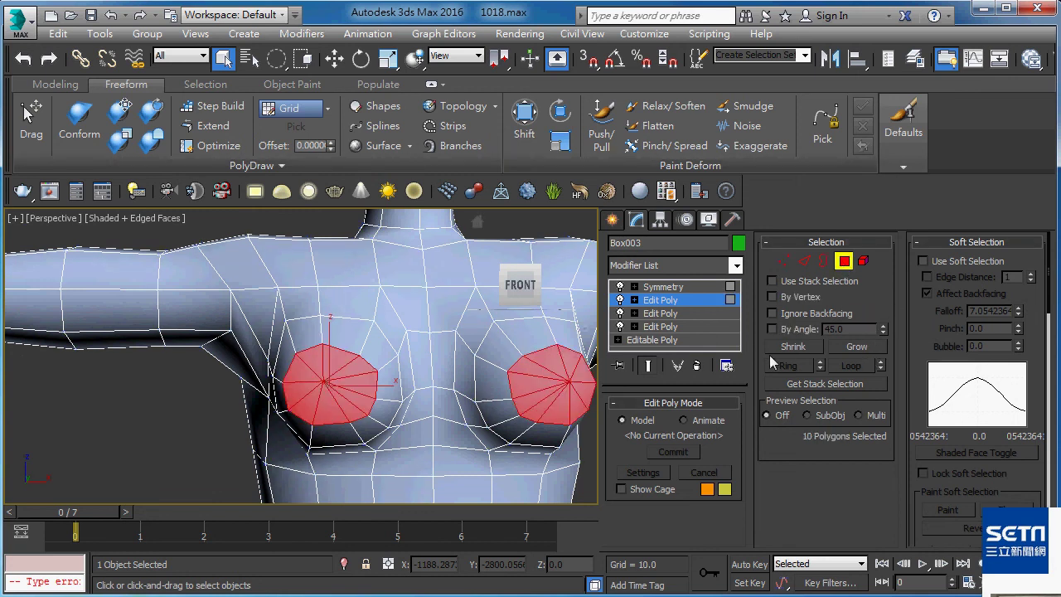
pyautogui.click(854, 349)
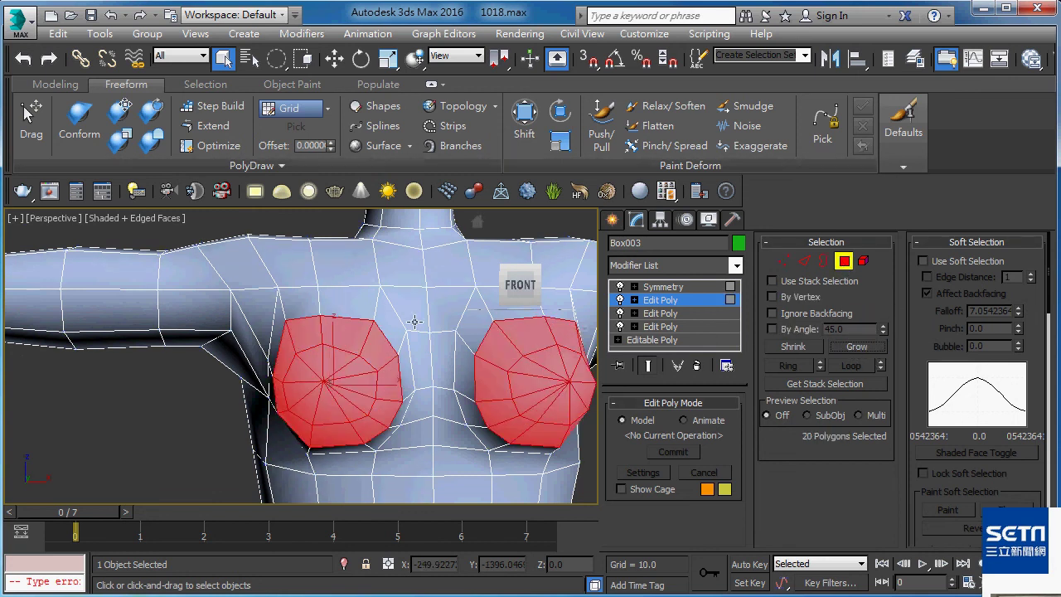
pyautogui.keyDown('alt'); pyautogui.moveTo(331, 373); pyautogui.dragTo(298, 373, button='middle'); pyautogui.keyUp('alt')
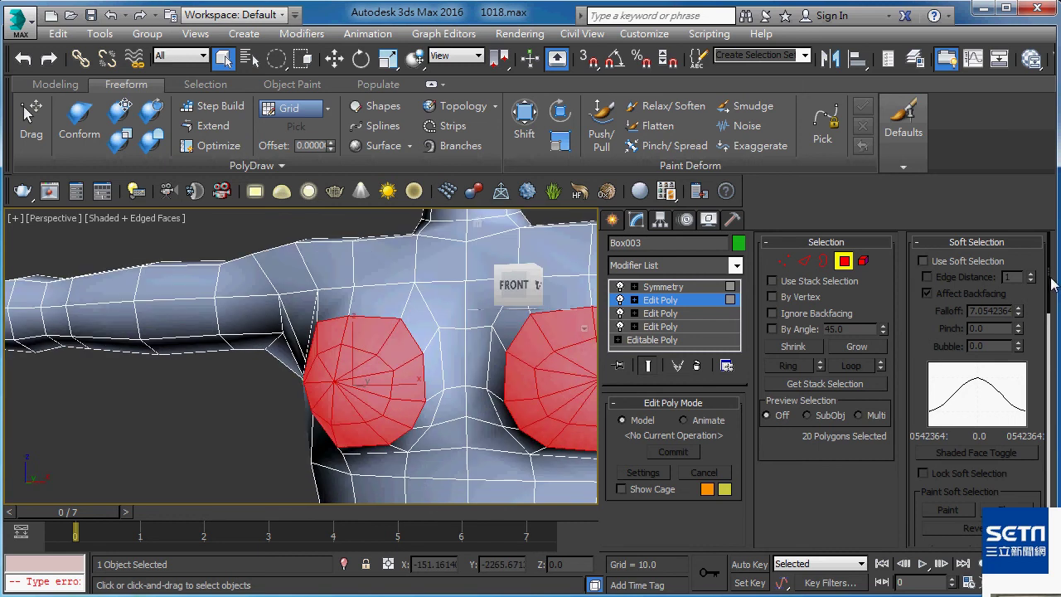
pyautogui.scroll(-5, 1051, 284)
pyautogui.scroll(-5, 1010, 454)
pyautogui.scroll(-5, 1010, 455)
pyautogui.scroll(-5, 1010, 455)
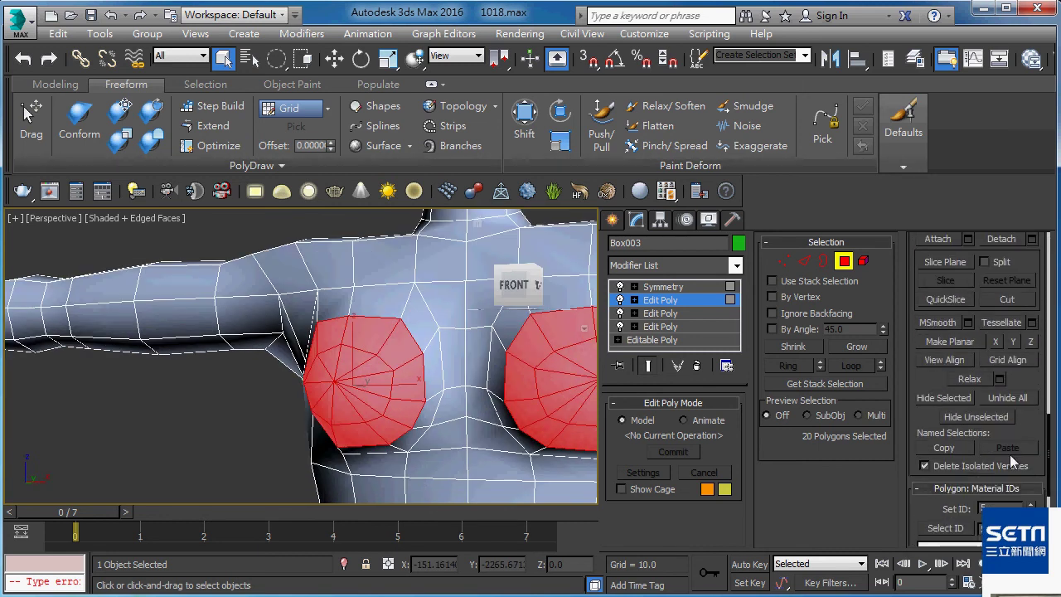
pyautogui.click(981, 379)
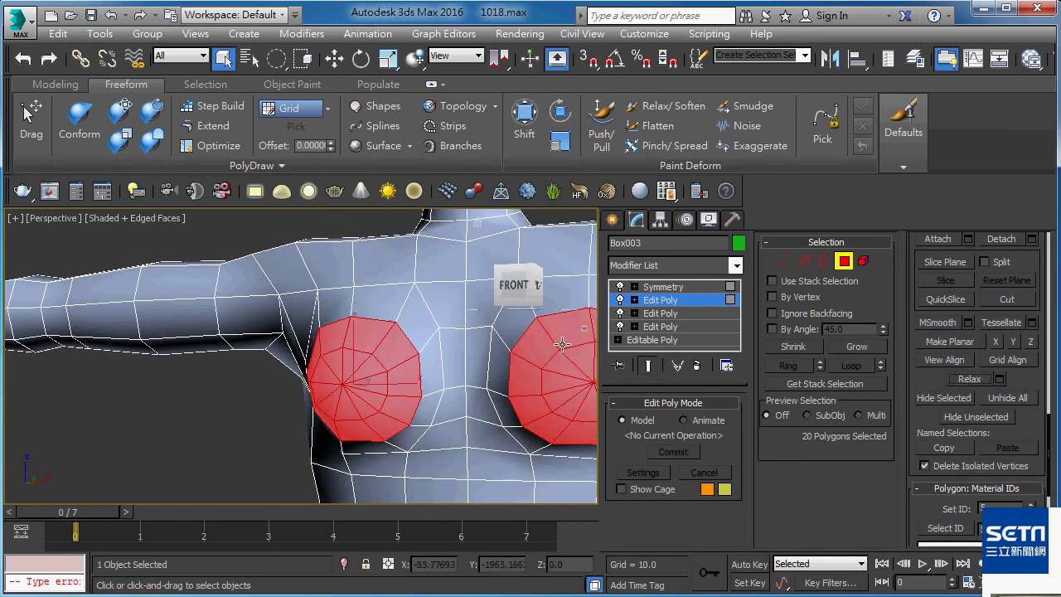
# Check the relaxed breasts on the mirrored Symmetry result.
pyautogui.keyDown('alt'); pyautogui.moveTo(331, 345); pyautogui.dragTo(344, 489, button='middle'); pyautogui.keyUp('alt')
pyautogui.press('F4')
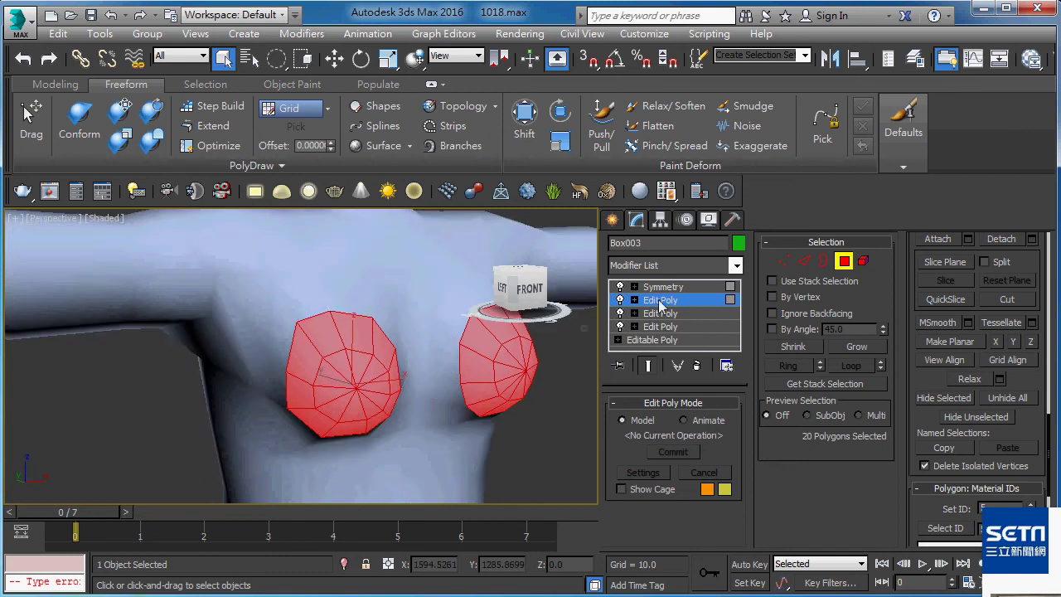
pyautogui.press('F4')
pyautogui.click(701, 286)
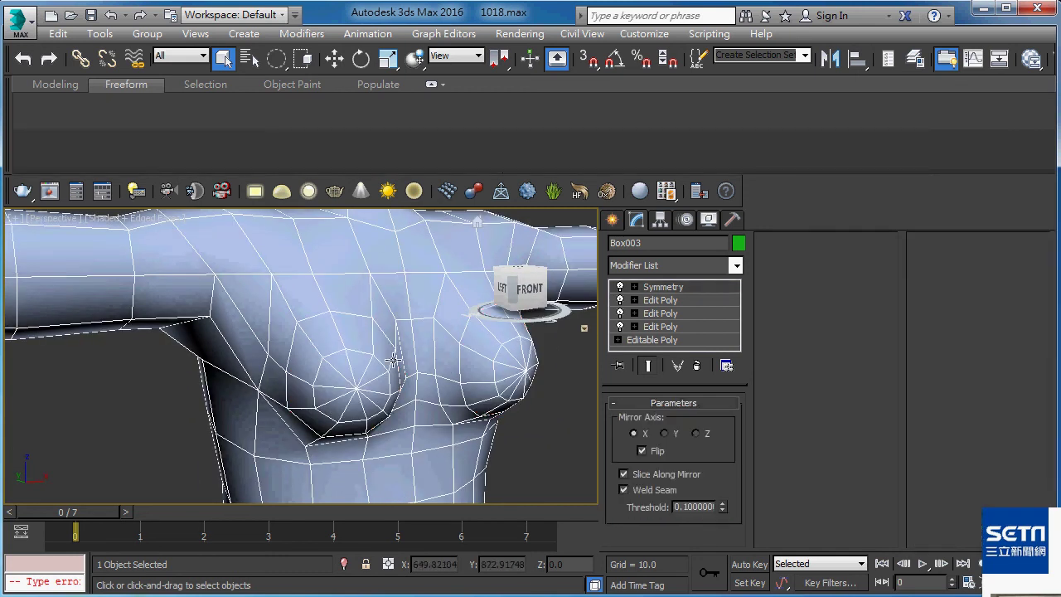
pyautogui.press('F4')
pyautogui.moveTo(274, 356)
pyautogui.keyDown('alt'); pyautogui.mouseDown(button='middle')
pyautogui.moveTo(266, 330)
pyautogui.moveTo(224, 332)
pyautogui.moveTo(218, 346)
pyautogui.moveTo(345, 354)
pyautogui.mouseUp(button='middle'); pyautogui.keyUp('alt')
pyautogui.scroll(-5, 266, 331)
pyautogui.scroll(5, 348, 340)
pyautogui.press('F4')
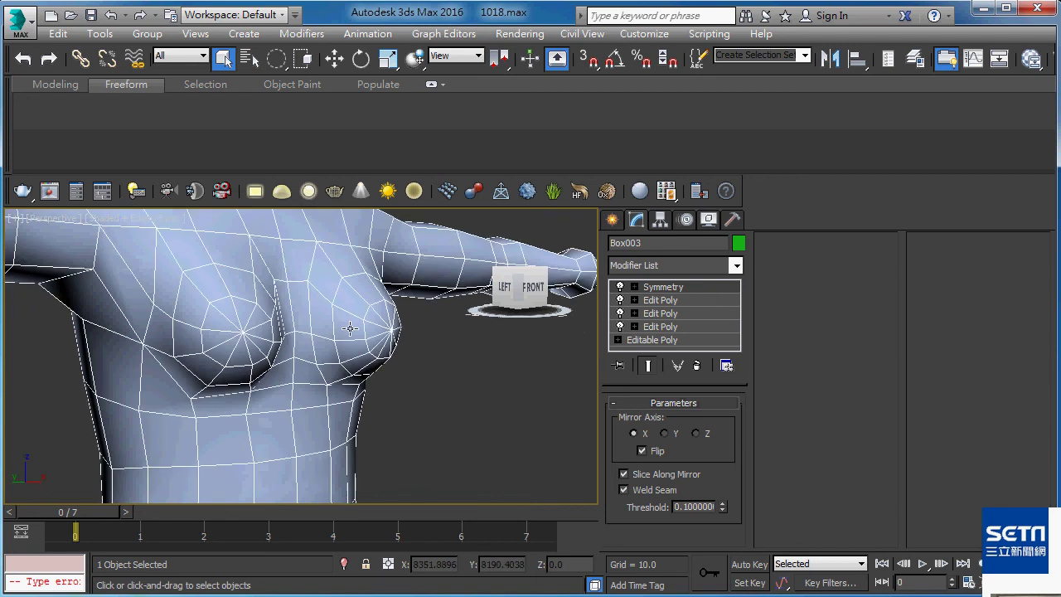
# Back in Edit Poly polygon mode, push the breast polygons forward in side view.
pyautogui.click(695, 301)
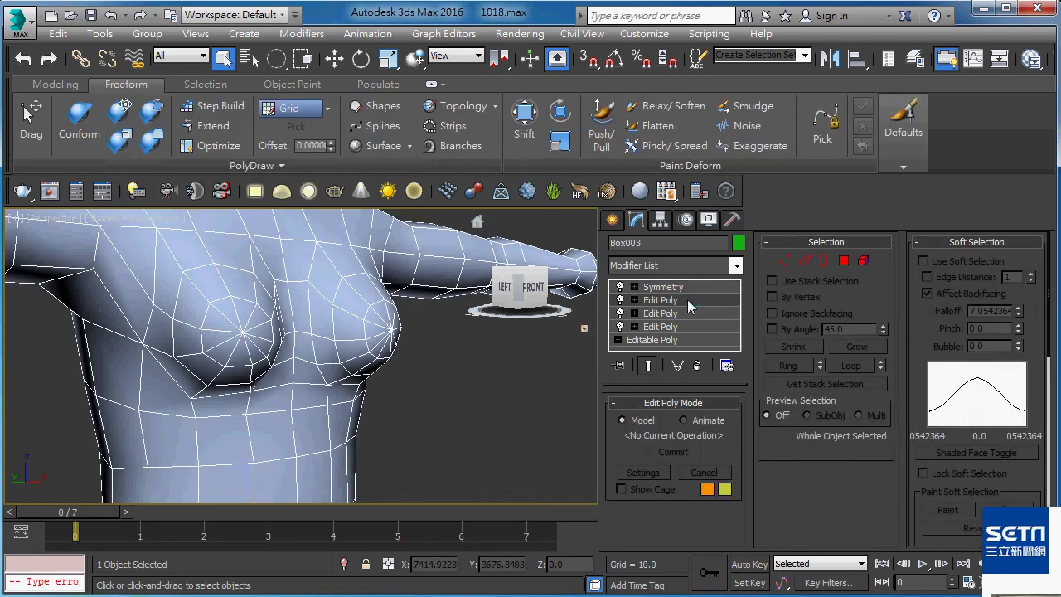
pyautogui.press('4')
pyautogui.keyDown('alt'); pyautogui.moveTo(332, 356); pyautogui.dragTo(377, 372, button='middle'); pyautogui.keyUp('alt')
pyautogui.press('w')
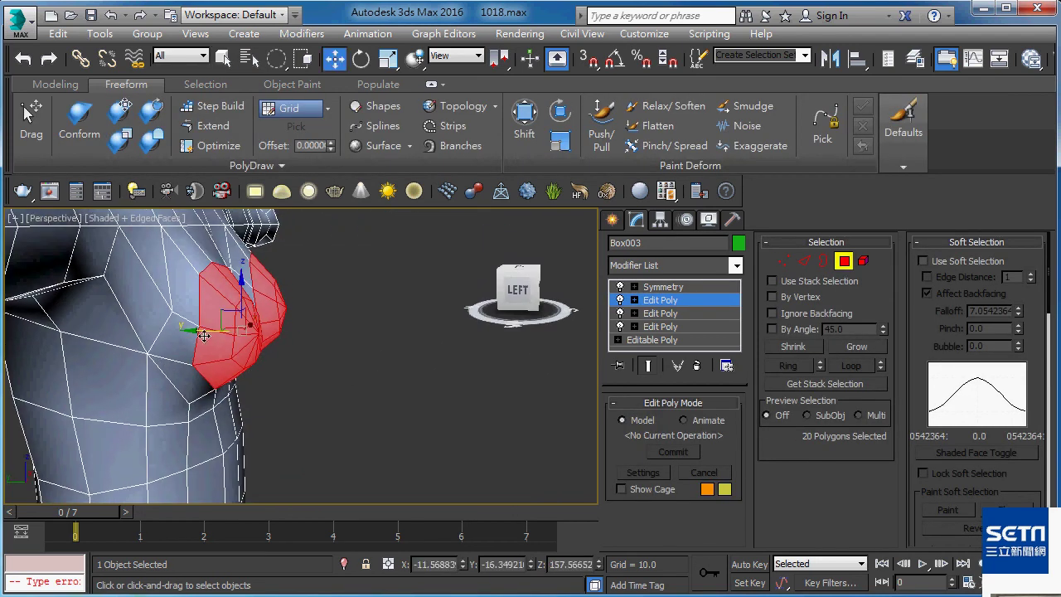
pyautogui.moveTo(203, 335); pyautogui.dragTo(233, 335)
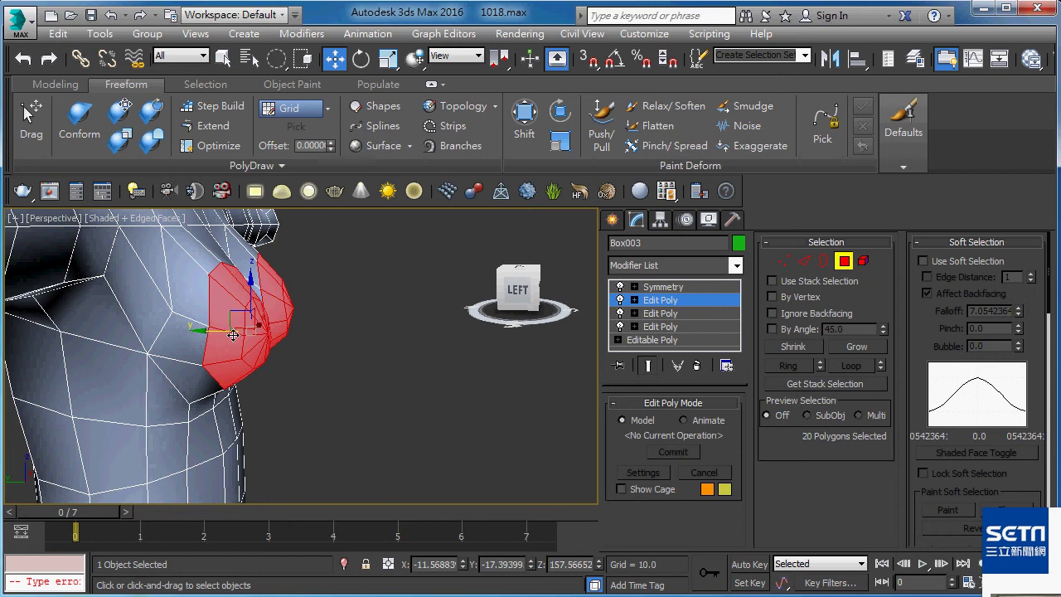
pyautogui.keyDown('alt'); pyautogui.moveTo(233, 335); pyautogui.dragTo(273, 330, button='middle'); pyautogui.keyUp('alt')
pyautogui.scroll(2, 278, 328)
# Scale the breast polygons to 117%, grow to 30 polygons, widen them, and view Symmetry.
pyautogui.press('r')
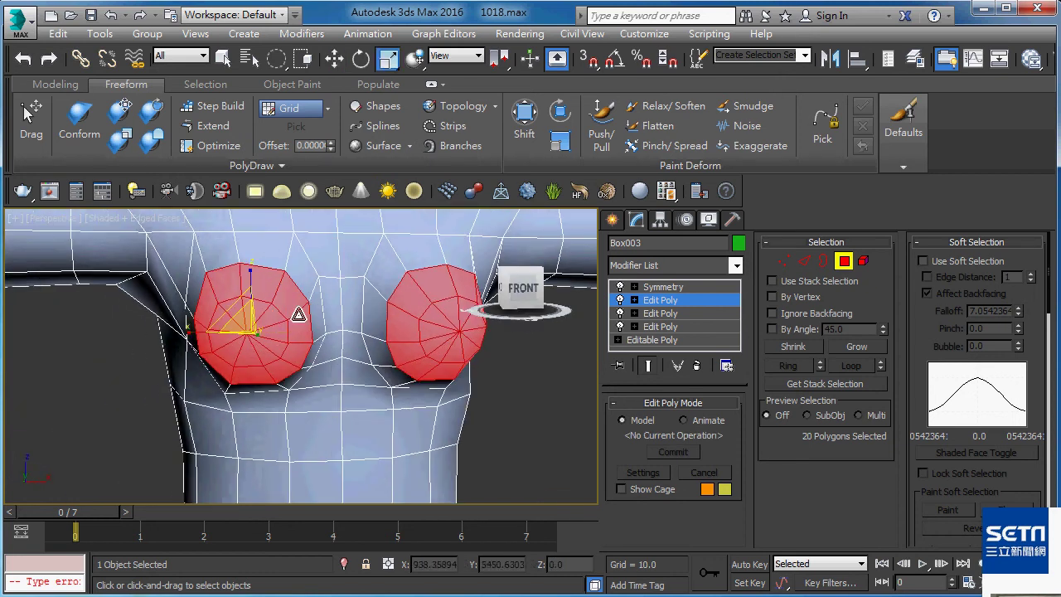
pyautogui.moveTo(241, 322); pyautogui.dragTo(273, 307)
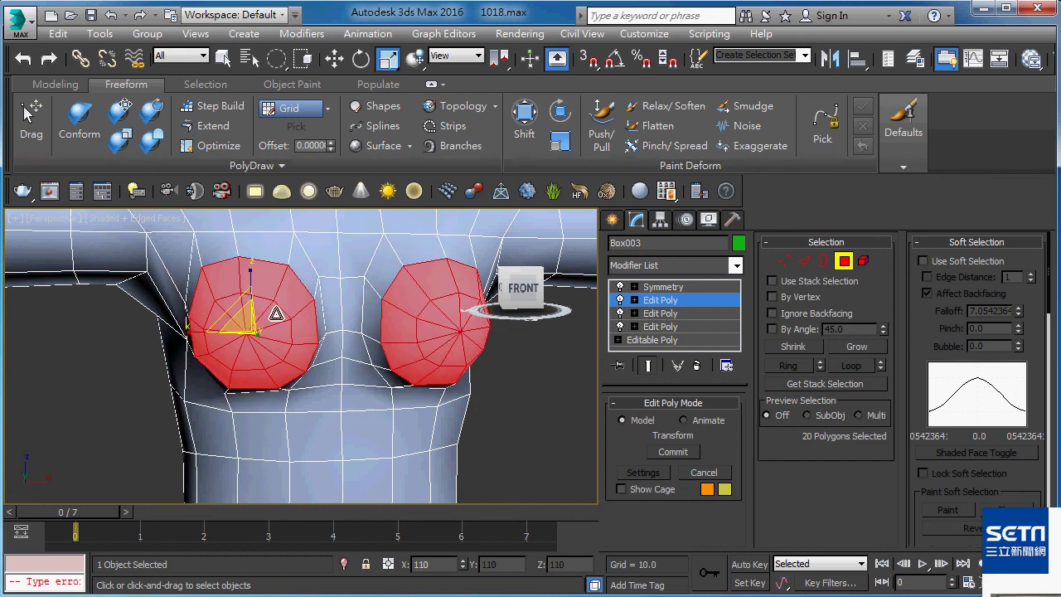
pyautogui.click(863, 343)
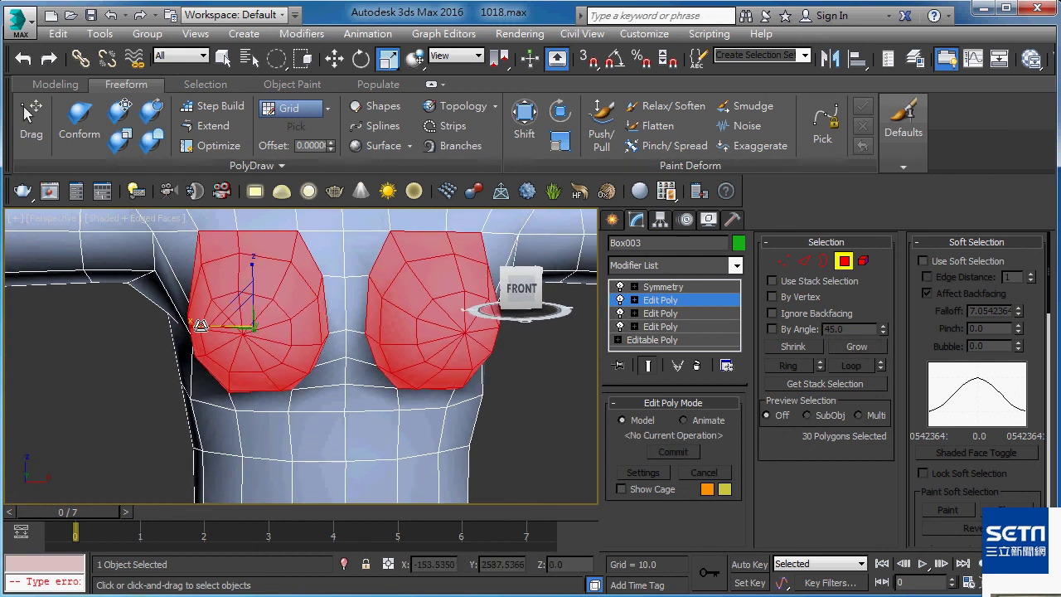
pyautogui.moveTo(198, 325); pyautogui.dragTo(191, 325)
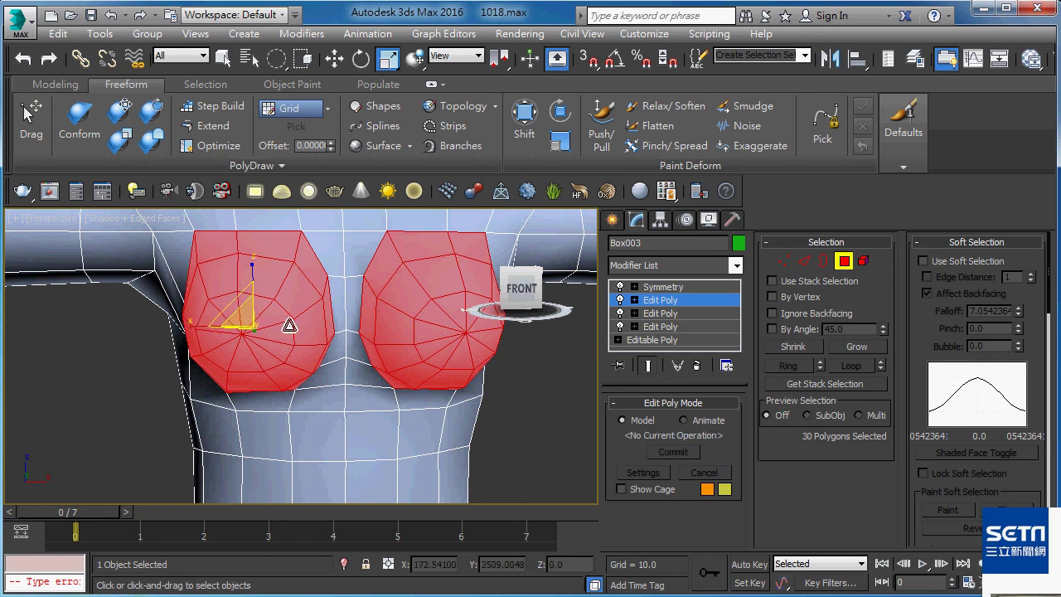
pyautogui.keyDown('alt'); pyautogui.moveTo(287, 301); pyautogui.dragTo(234, 333, button='middle'); pyautogui.keyUp('alt')
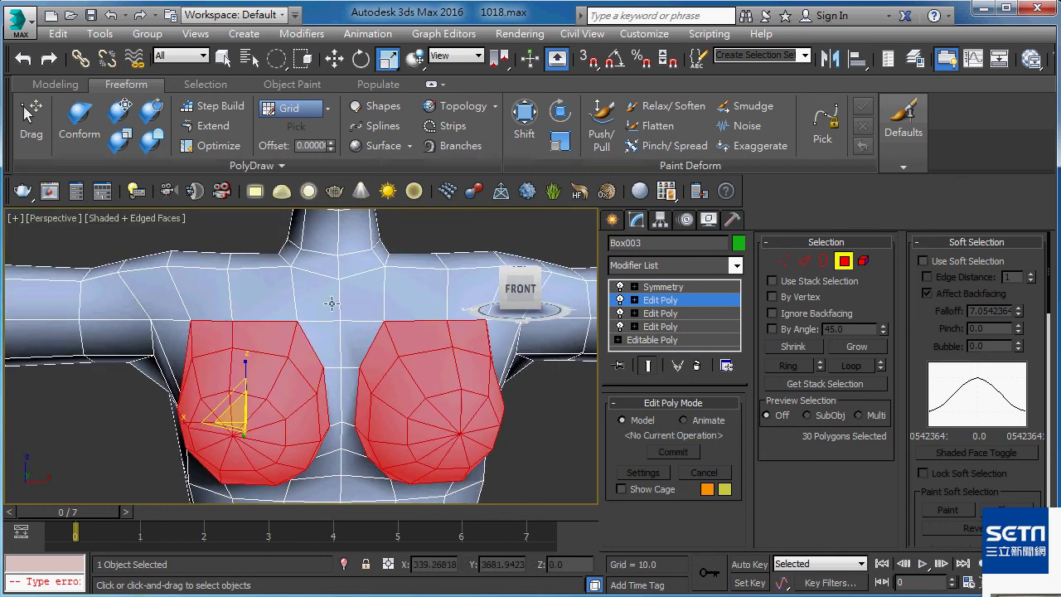
pyautogui.click(668, 288)
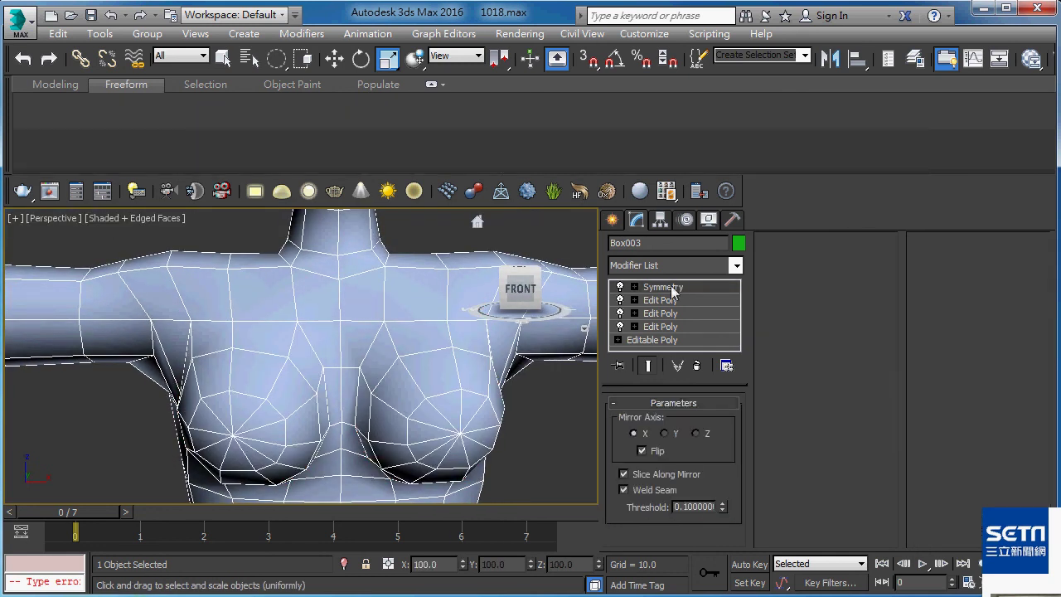
# Zoom onto the chest and return to the Edit Poly level.
pyautogui.press('F4')
pyautogui.scroll(-5, 355, 385)
pyautogui.moveTo(402, 344)
pyautogui.keyDown('alt'); pyautogui.mouseDown(button='middle')
pyautogui.moveTo(498, 339)
pyautogui.moveTo(440, 374)
pyautogui.moveTo(550, 344)
pyautogui.mouseUp(button='middle'); pyautogui.keyUp('alt')
pyautogui.scroll(5, 433, 382)
pyautogui.press('F4')
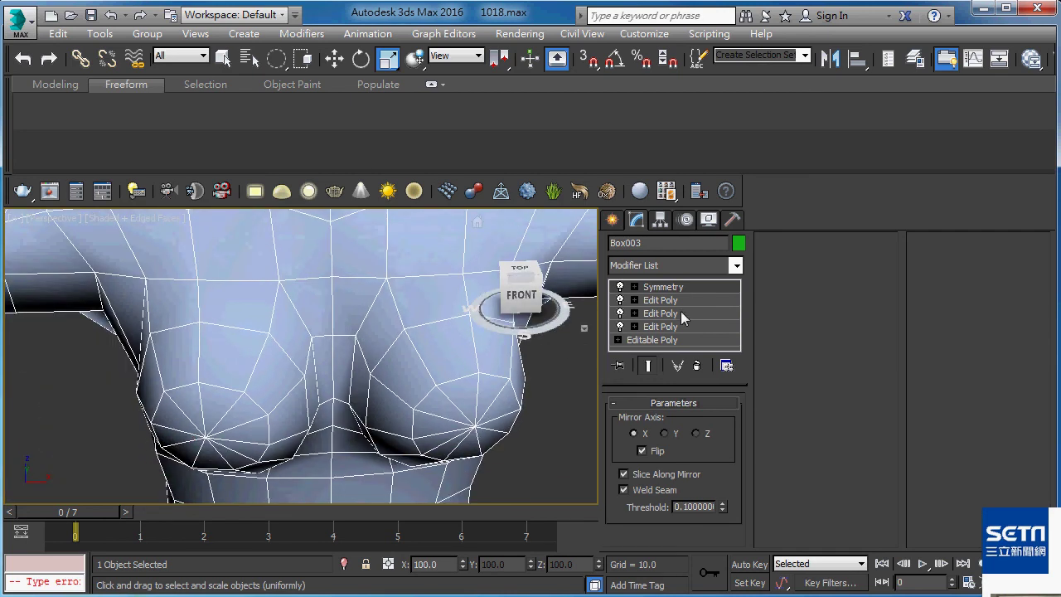
pyautogui.click(668, 300)
pyautogui.moveTo(209, 401); pyautogui.dragTo(350, 332, button='middle')
# Select the edge between the breasts and shift it slightly right.
pyautogui.press('2')
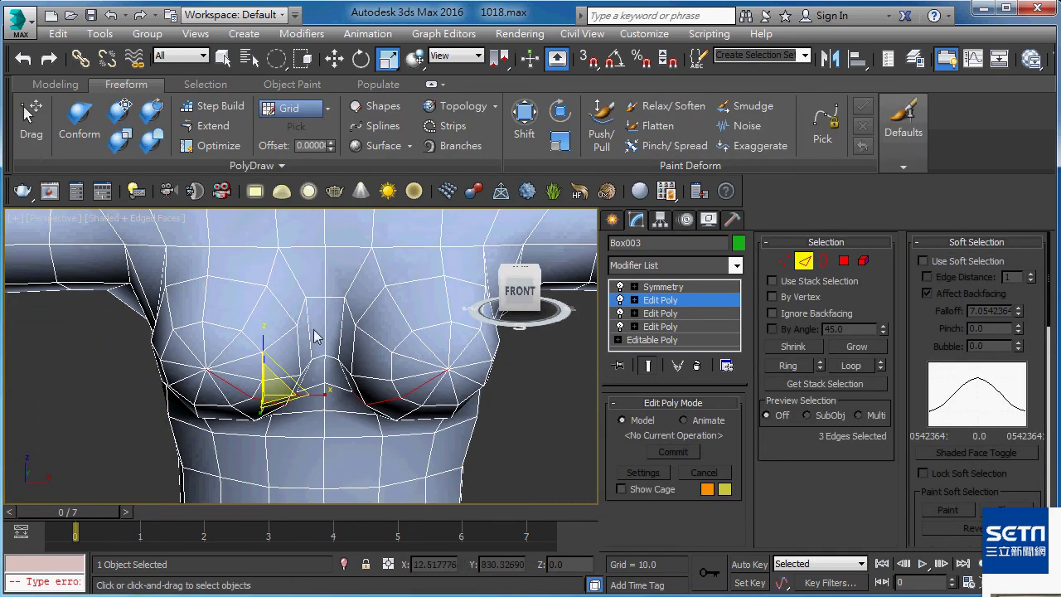
pyautogui.press('q')
pyautogui.click(309, 326)
pyautogui.press('2')
pyautogui.press('2')
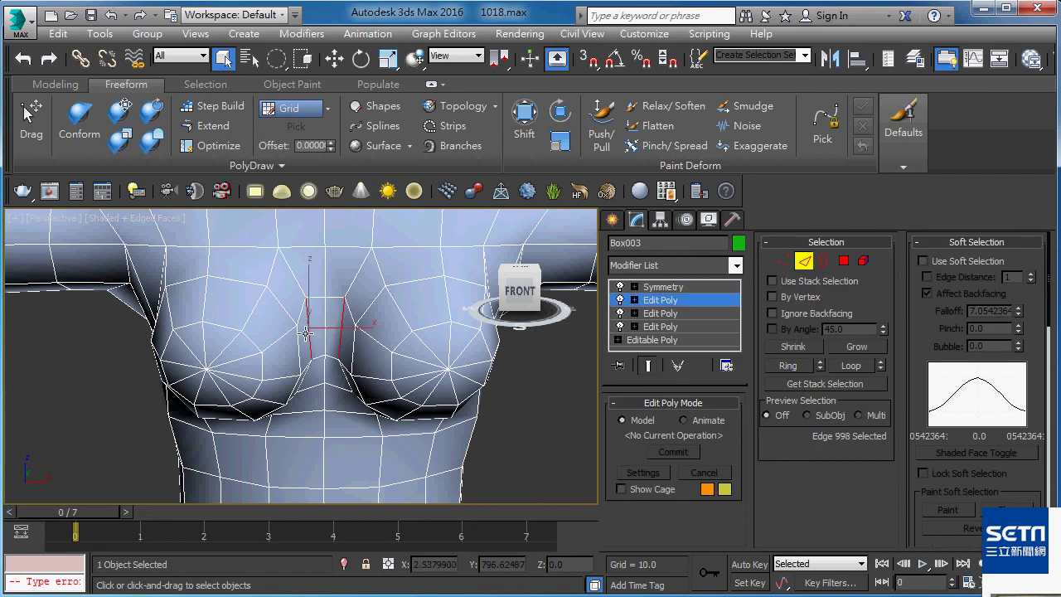
pyautogui.press('e')
pyautogui.press('w')
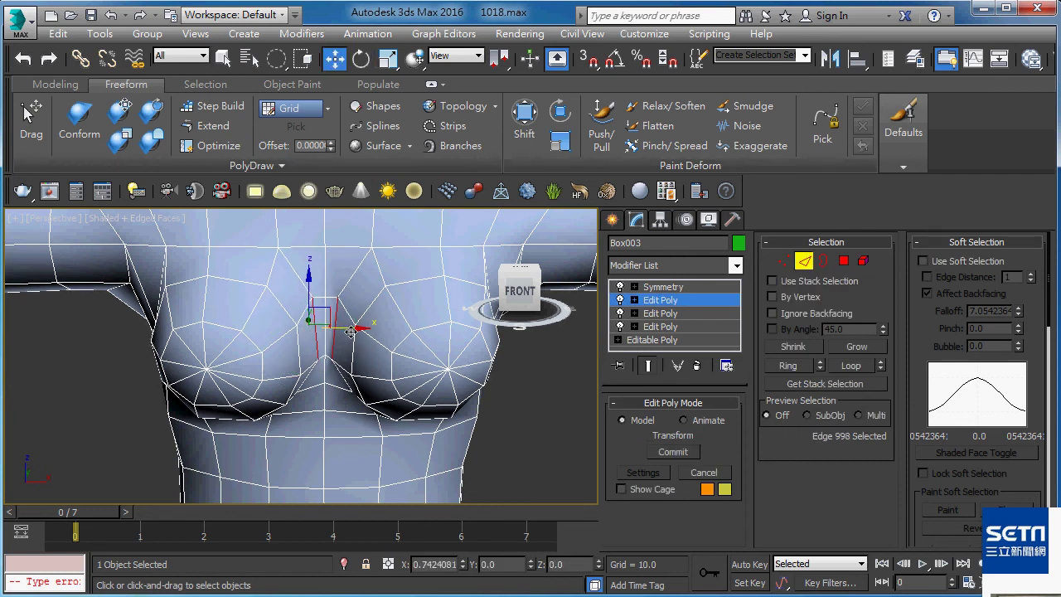
pyautogui.moveTo(345, 329); pyautogui.dragTo(350, 329)
# Lower the centre chest vertex and the vertex beneath the breasts slightly.
pyautogui.keyDown('alt'); pyautogui.moveTo(283, 332); pyautogui.dragTo(273, 280, button='middle'); pyautogui.keyUp('alt')
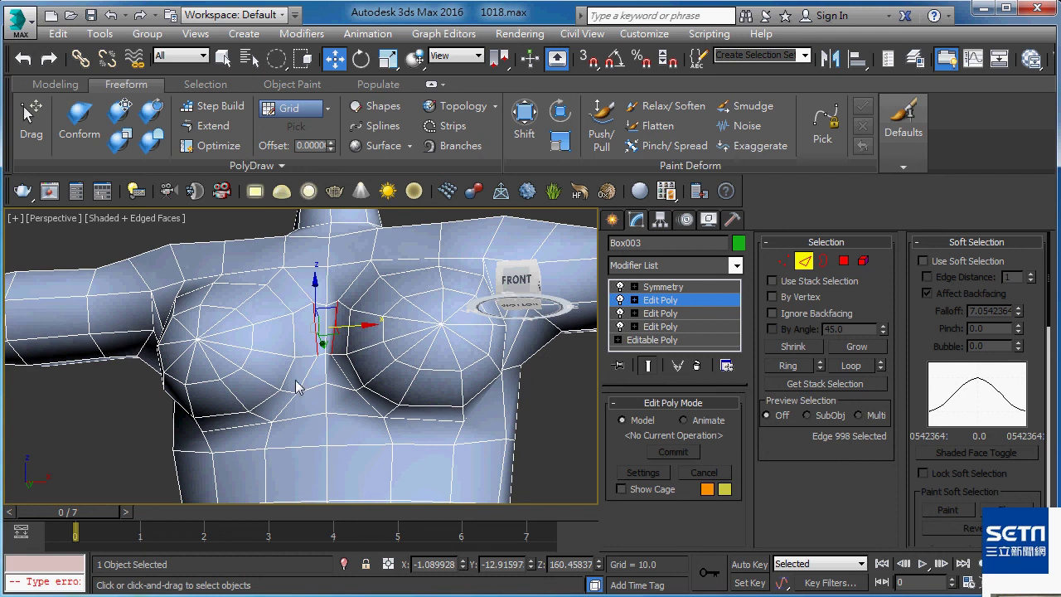
pyautogui.moveTo(335, 390)
pyautogui.keyDown('alt'); pyautogui.mouseDown(button='middle')
pyautogui.moveTo(359, 403)
pyautogui.moveTo(329, 394)
pyautogui.mouseUp(button='middle'); pyautogui.keyUp('alt')
pyautogui.press('1')
pyautogui.click(323, 382)
pyautogui.moveTo(328, 343); pyautogui.dragTo(328, 358)
pyautogui.click(323, 414)
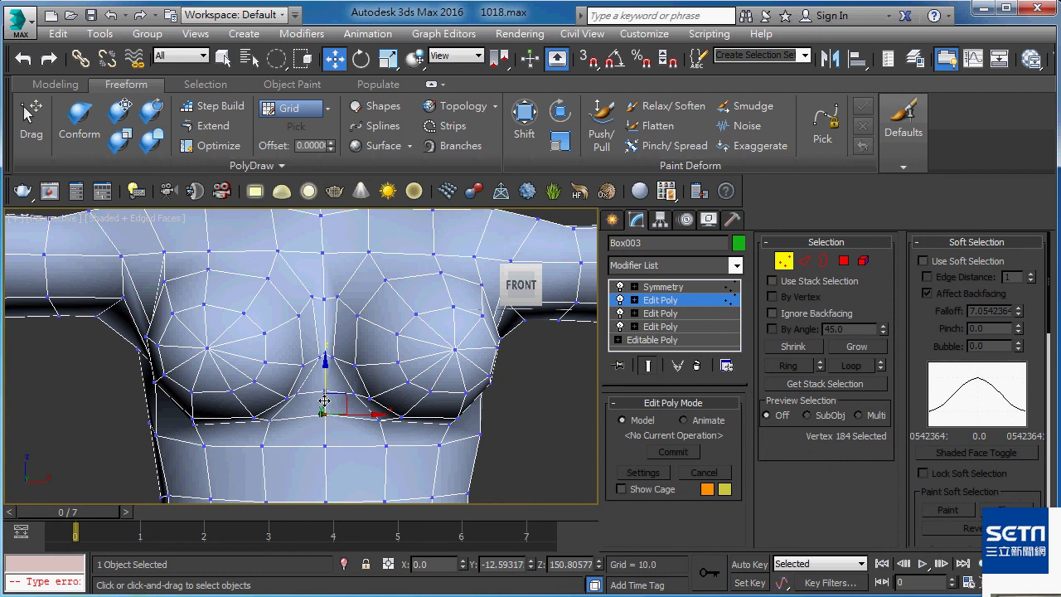
pyautogui.moveTo(325, 373); pyautogui.dragTo(317, 370)
# Move an edge under the breasts down and select another edge beneath them.
pyautogui.press('2')
pyautogui.click(311, 393)
pyautogui.press('F3')
pyautogui.press('F3')
pyautogui.moveTo(319, 371)
pyautogui.keyDown('alt'); pyautogui.mouseDown(button='middle')
pyautogui.moveTo(342, 383)
pyautogui.moveTo(286, 404)
pyautogui.moveTo(303, 441)
pyautogui.moveTo(299, 385)
pyautogui.moveTo(314, 412)
pyautogui.mouseUp(button='middle'); pyautogui.keyUp('alt')
pyautogui.click(278, 417)
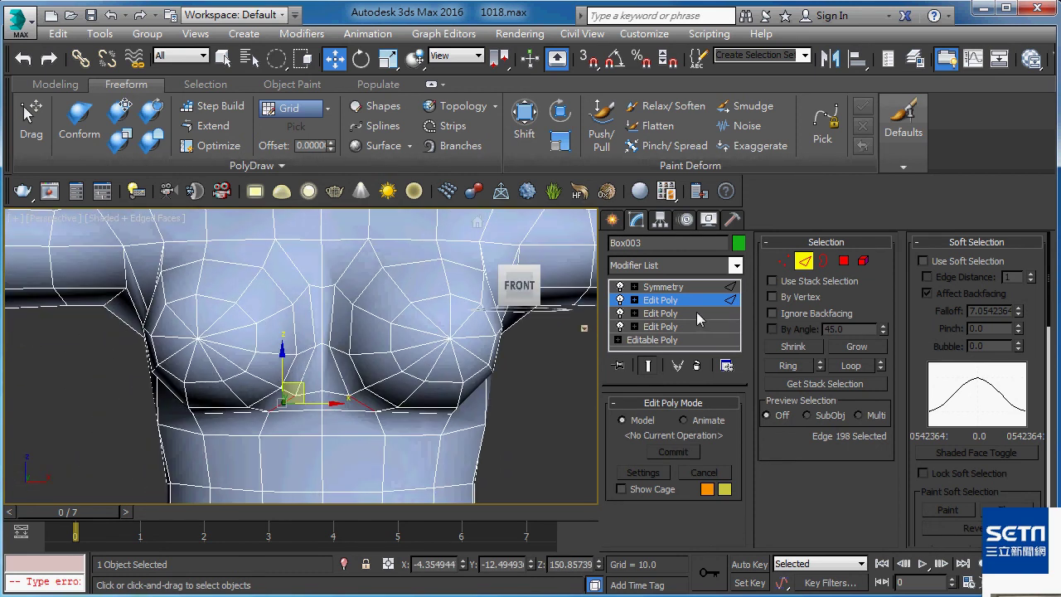
# Make the Symmetry modifier current and view the whole mirrored figure shaded.
pyautogui.click(695, 302)
pyautogui.click(679, 286)
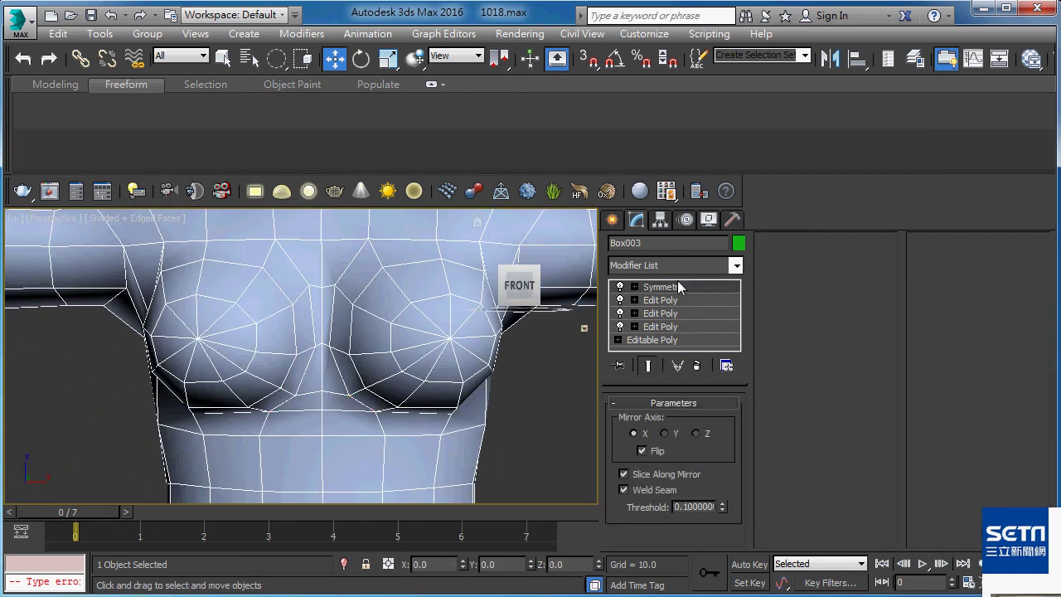
pyautogui.scroll(-5, 379, 351)
pyautogui.press('F4')
pyautogui.press('F4')
pyautogui.moveTo(379, 343)
pyautogui.keyDown('alt'); pyautogui.mouseDown(button='middle')
pyautogui.moveTo(470, 347)
pyautogui.moveTo(459, 381)
pyautogui.moveTo(310, 328)
pyautogui.moveTo(390, 345)
pyautogui.moveTo(472, 340)
pyautogui.mouseUp(button='middle'); pyautogui.keyUp('alt')
pyautogui.press('F4')
pyautogui.press('F4')
pyautogui.scroll(2, 348, 348)
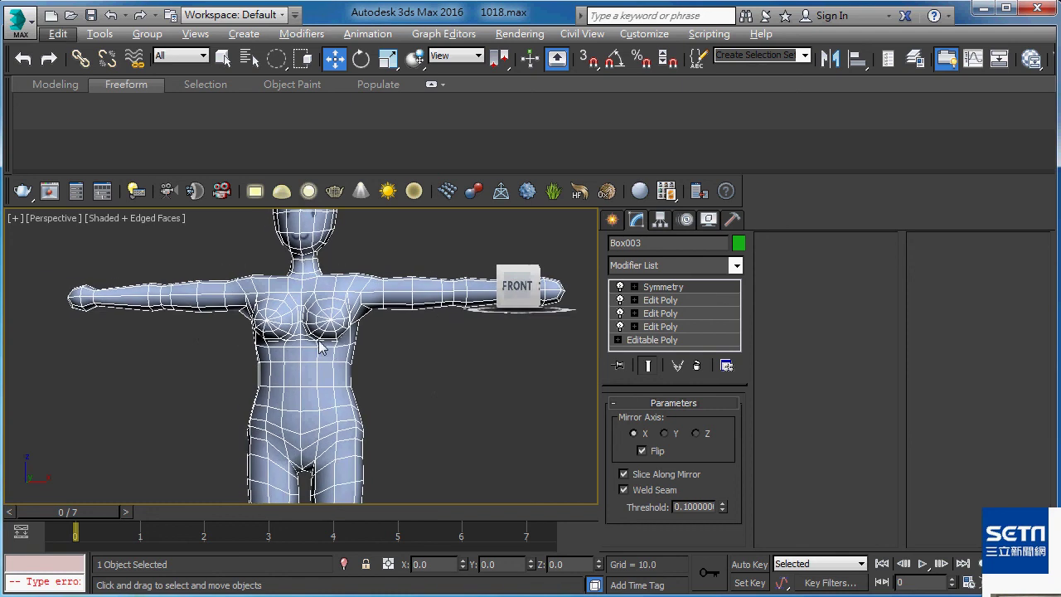
# Select the waist vertex ring and scale it to about 86% on X.
pyautogui.click(660, 300)
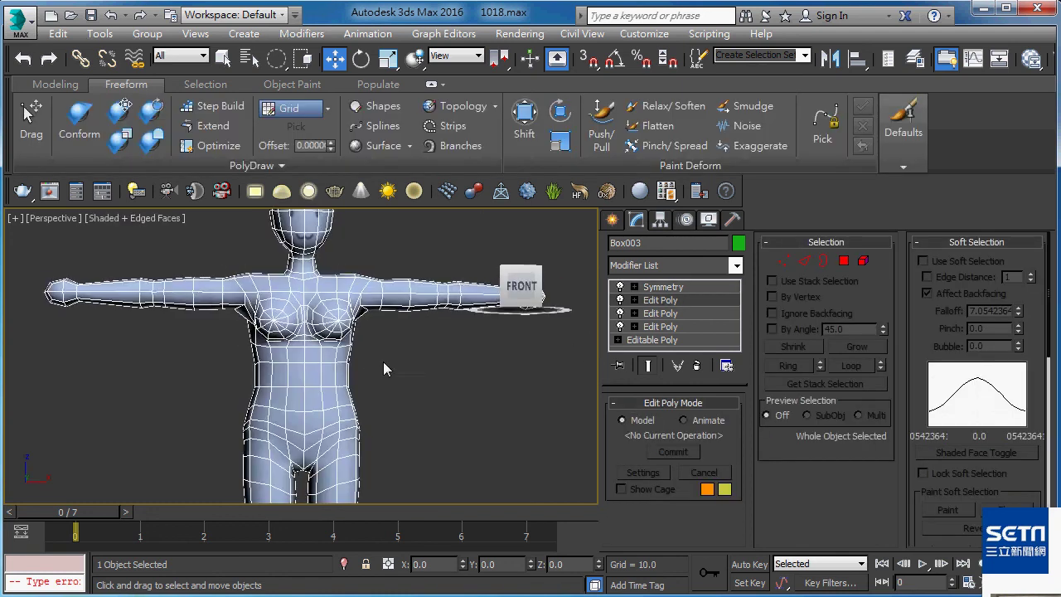
pyautogui.press('F3')
pyautogui.moveTo(307, 391); pyautogui.dragTo(269, 365)
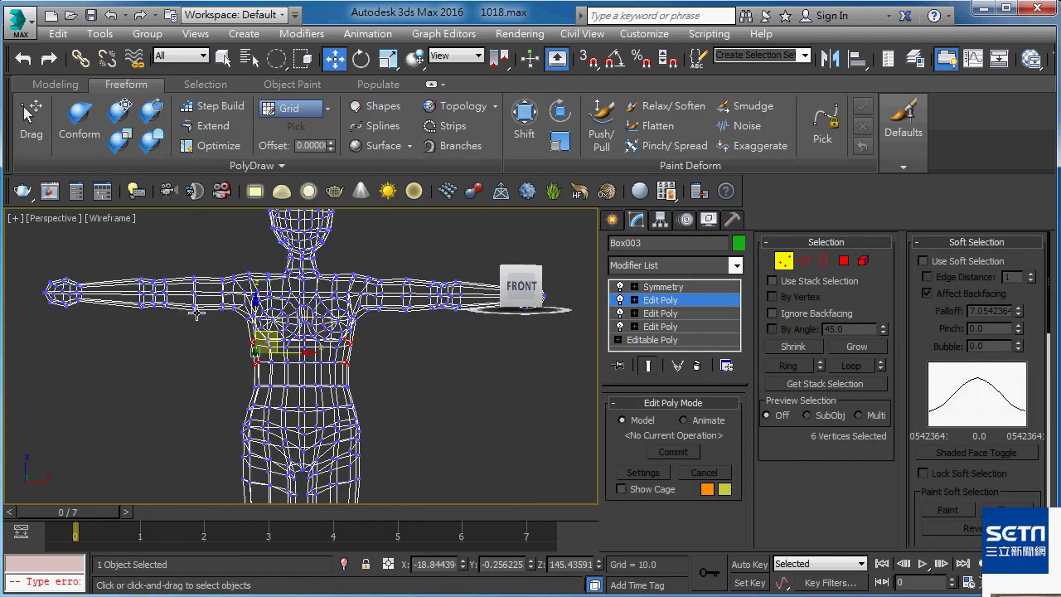
pyautogui.press('F3')
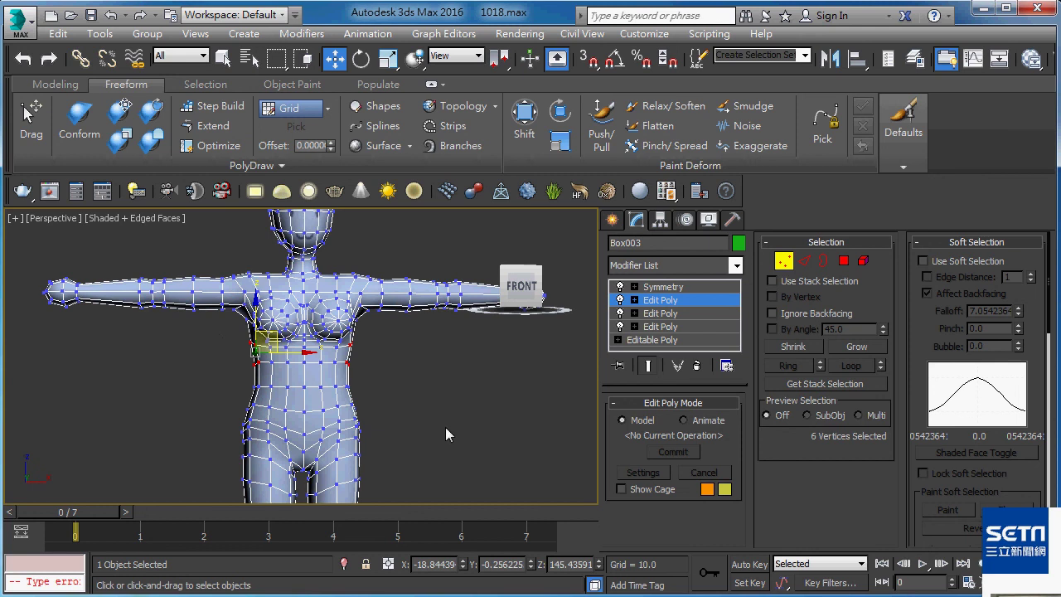
pyautogui.press('F3')
pyautogui.moveTo(243, 355)
pyautogui.mouseDown()
pyautogui.moveTo(302, 396)
pyautogui.moveTo(366, 394)
pyautogui.moveTo(370, 406)
pyautogui.mouseUp()
pyautogui.press('r')
pyautogui.press('F3')
pyautogui.scroll(3, 332, 390)
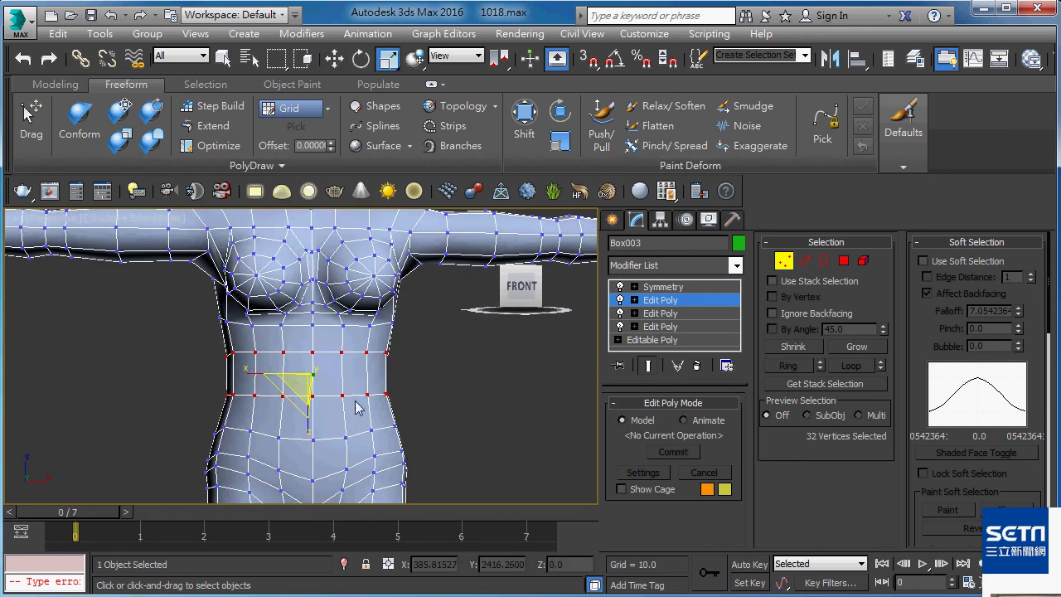
pyautogui.moveTo(264, 379); pyautogui.dragTo(260, 380)
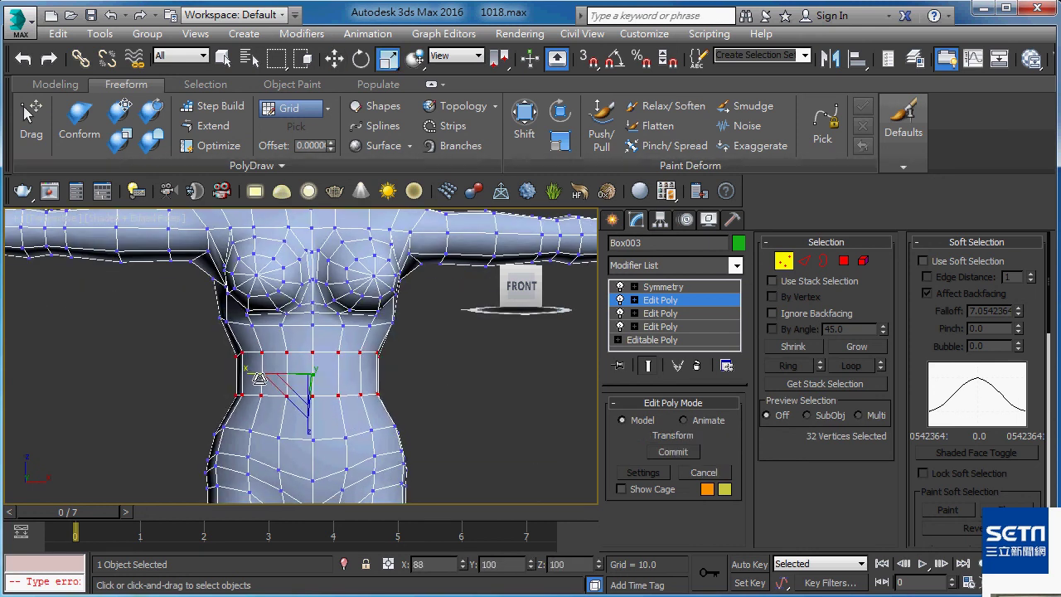
# Select the 13-vertex upper waist ring and scale it to about 81% on X.
pyautogui.press('F3')
pyautogui.click(207, 337)
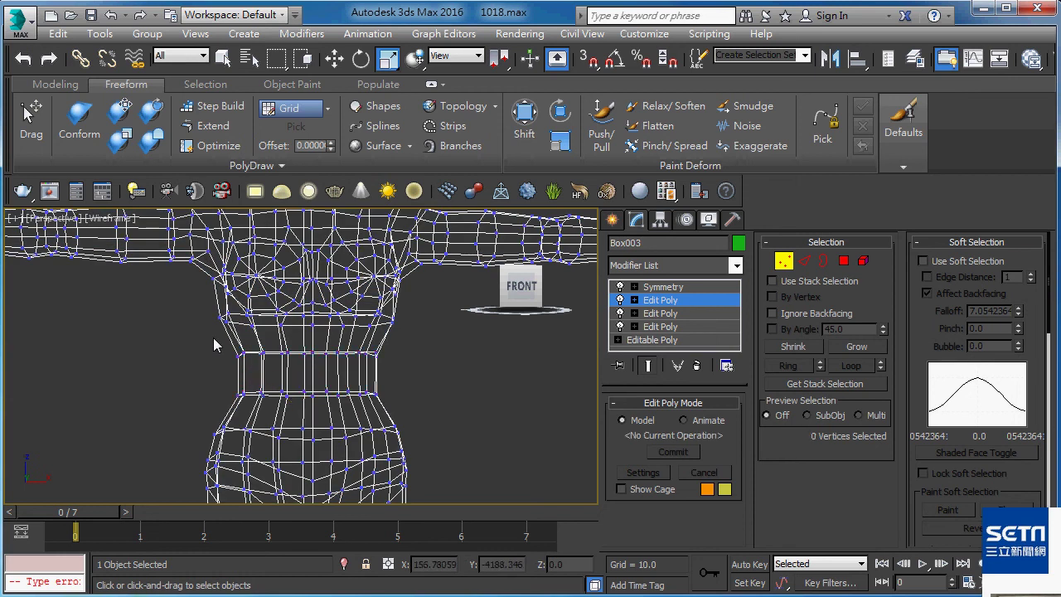
pyautogui.press('F3')
pyautogui.keyDown('alt'); pyautogui.moveTo(208, 337); pyautogui.dragTo(222, 329, button='middle'); pyautogui.keyUp('alt')
pyautogui.press('F3')
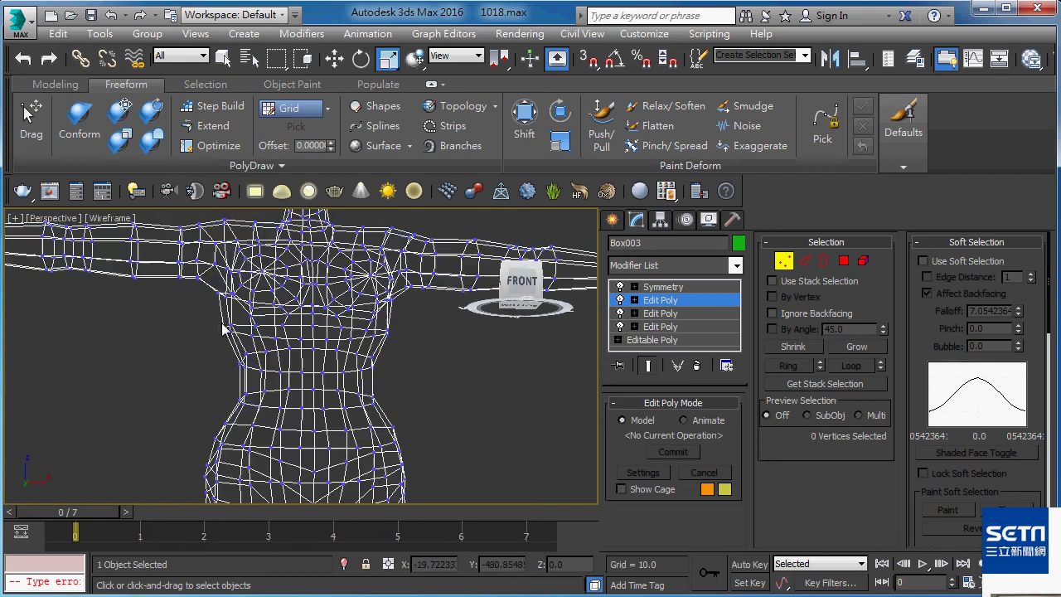
pyautogui.click(282, 329)
pyautogui.keyDown('alt'); pyautogui.moveTo(282, 329); pyautogui.dragTo(362, 371, button='middle'); pyautogui.keyUp('alt')
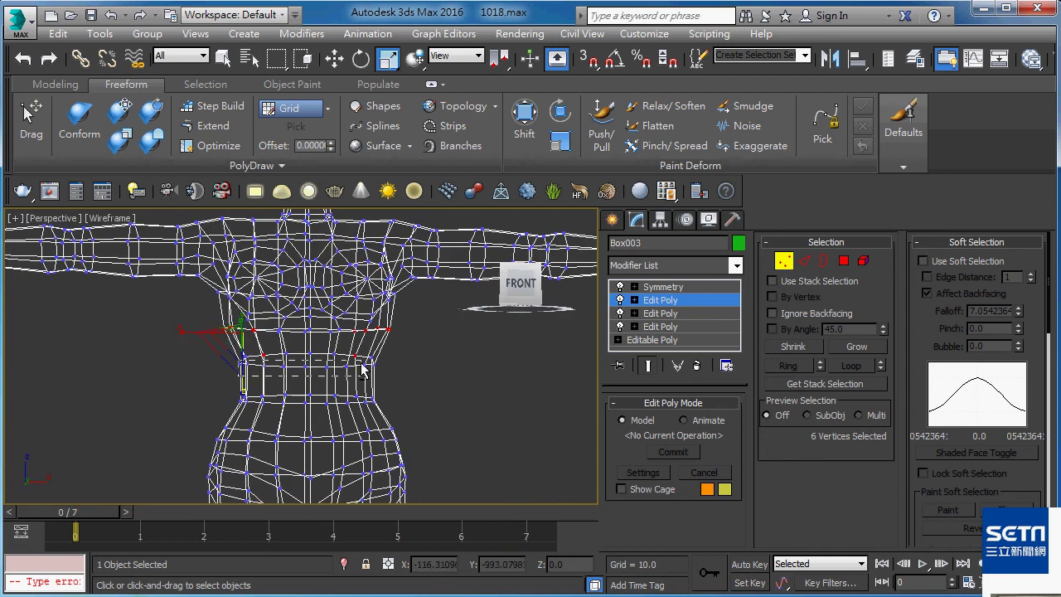
pyautogui.keyDown('alt'); pyautogui.moveTo(412, 353); pyautogui.dragTo(436, 349); pyautogui.keyUp('alt')
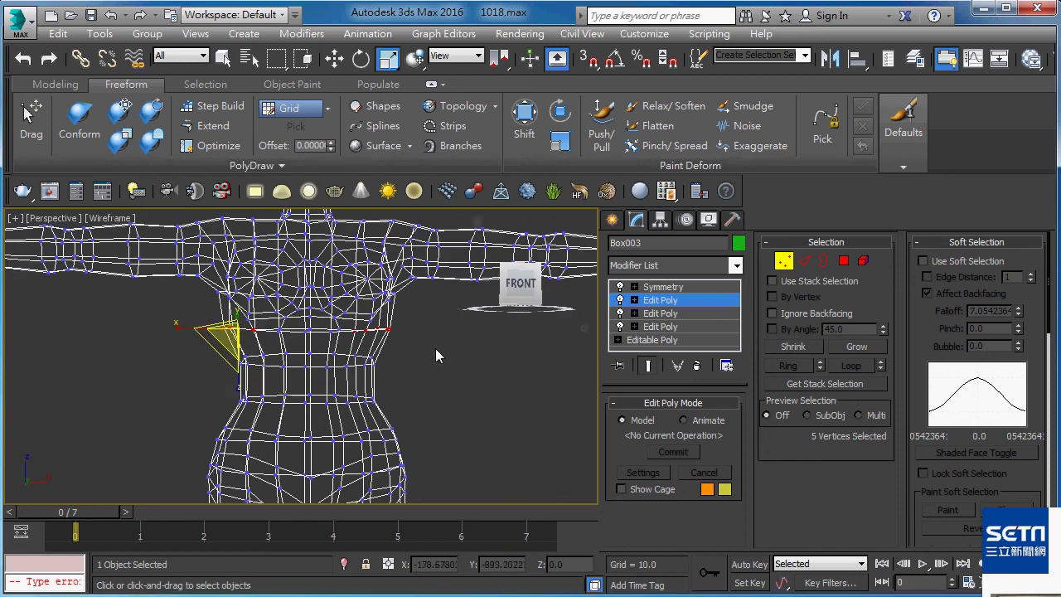
pyautogui.keyDown('shift'); pyautogui.click(236, 328); pyautogui.keyUp('shift')
pyautogui.press('F3')
pyautogui.moveTo(234, 331); pyautogui.dragTo(248, 347)
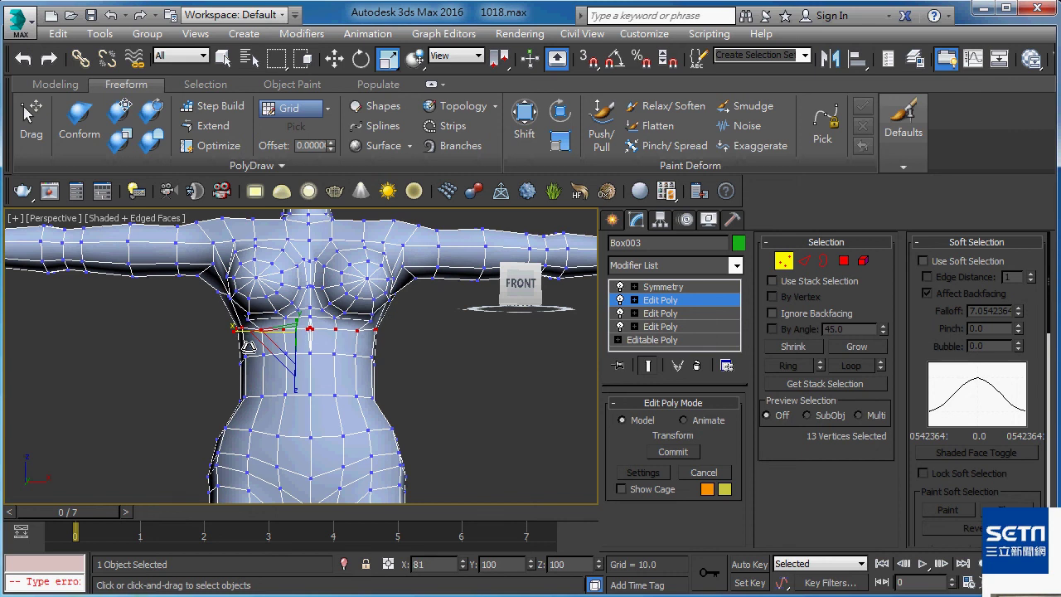
pyautogui.moveTo(248, 346)
pyautogui.keyDown('alt'); pyautogui.mouseDown(button='middle')
pyautogui.moveTo(423, 351)
pyautogui.moveTo(432, 294)
pyautogui.moveTo(403, 310)
pyautogui.moveTo(432, 314)
pyautogui.mouseUp(button='middle'); pyautogui.keyUp('alt')
pyautogui.press('F4')
# Push the buttock polygons backward along Y to round the buttocks.
pyautogui.press('4')
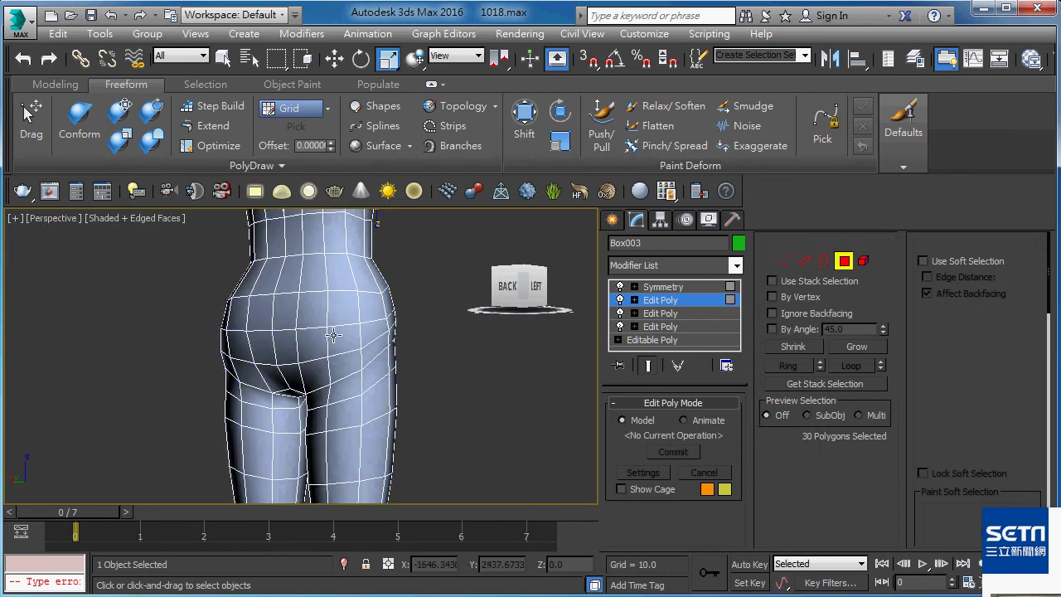
pyautogui.press('q')
pyautogui.click(315, 342)
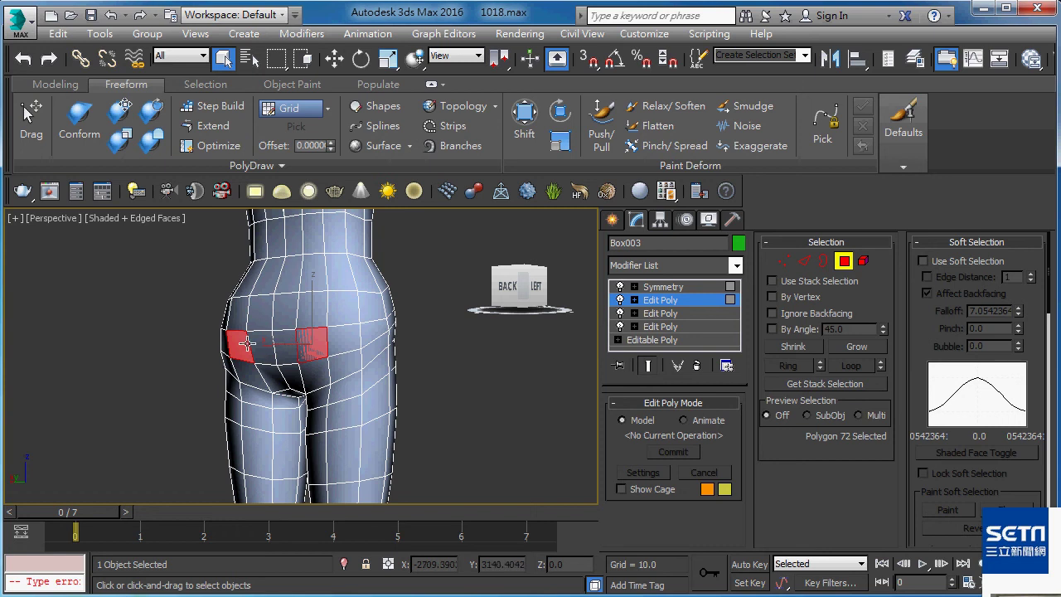
pyautogui.keyDown('alt'); pyautogui.moveTo(339, 356); pyautogui.dragTo(244, 355, button='middle'); pyautogui.keyUp('alt')
pyautogui.press('w')
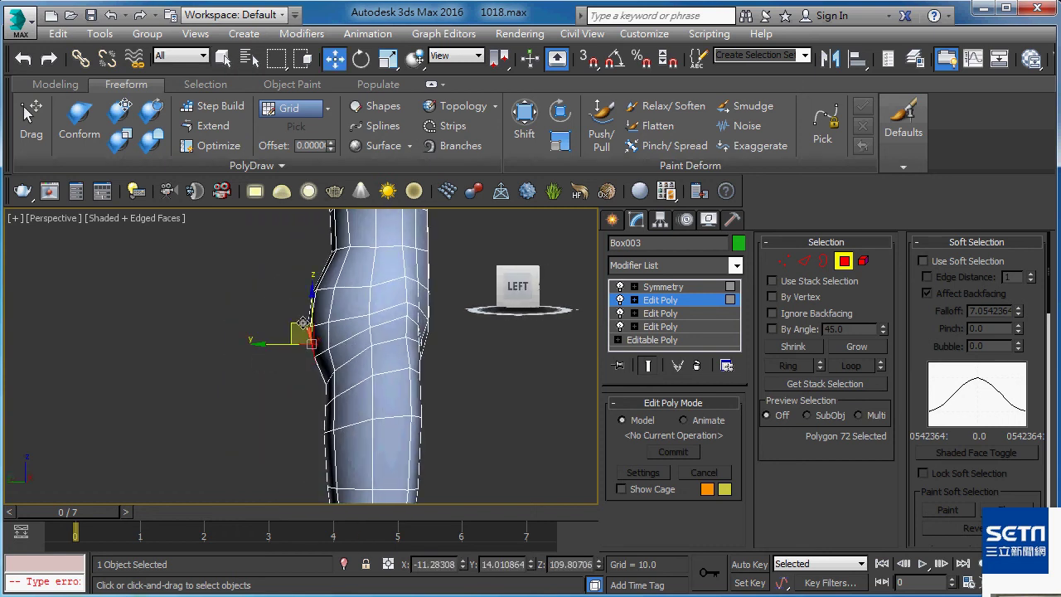
pyautogui.moveTo(293, 325); pyautogui.dragTo(286, 326)
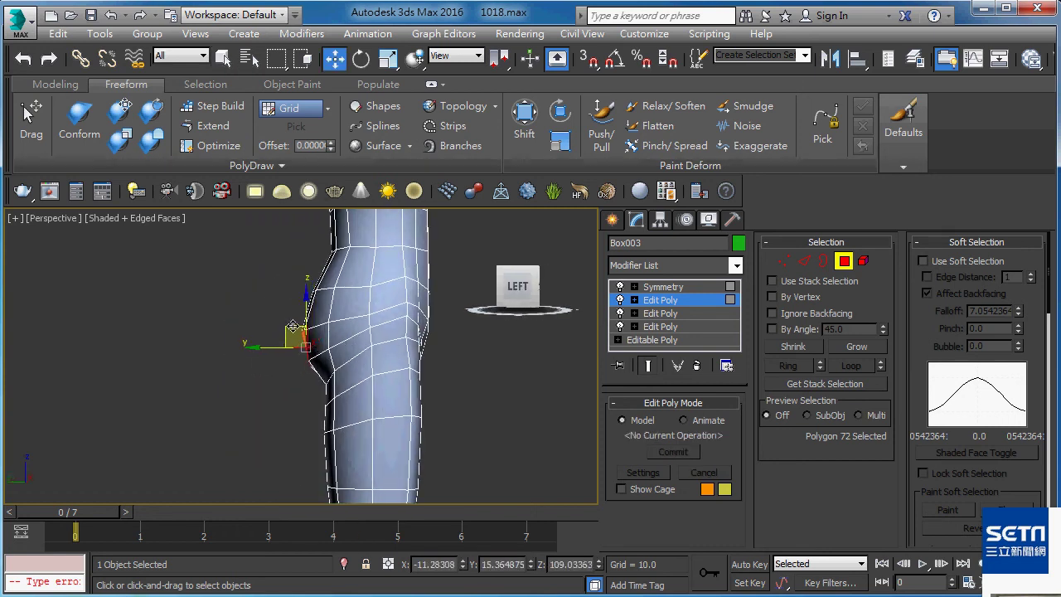
pyautogui.keyDown('alt'); pyautogui.moveTo(286, 325); pyautogui.dragTo(378, 334, button='middle'); pyautogui.keyUp('alt')
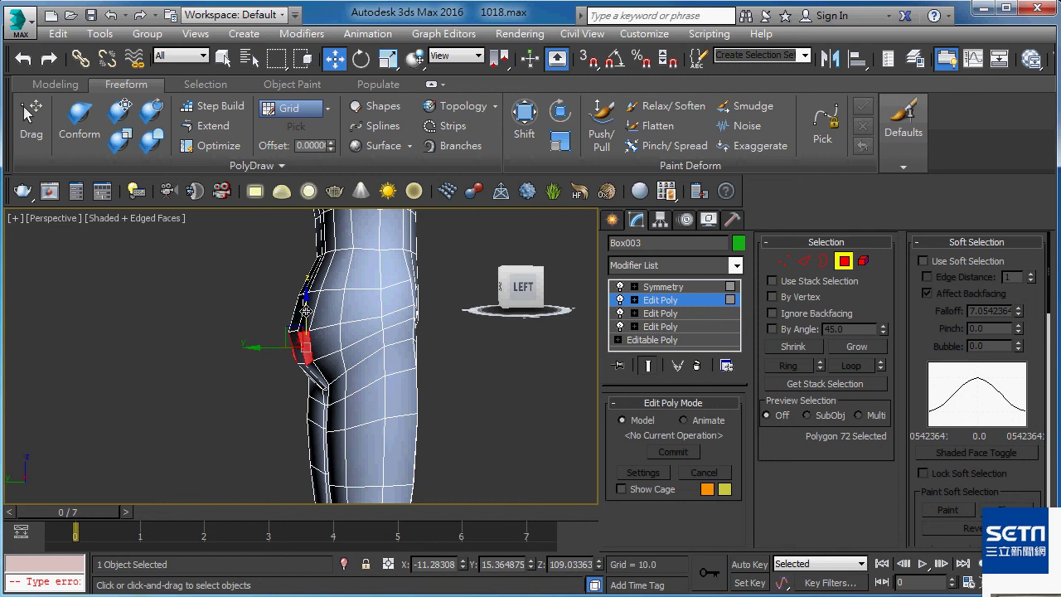
pyautogui.keyDown('alt'); pyautogui.moveTo(306, 310); pyautogui.dragTo(310, 310, button='middle'); pyautogui.keyUp('alt')
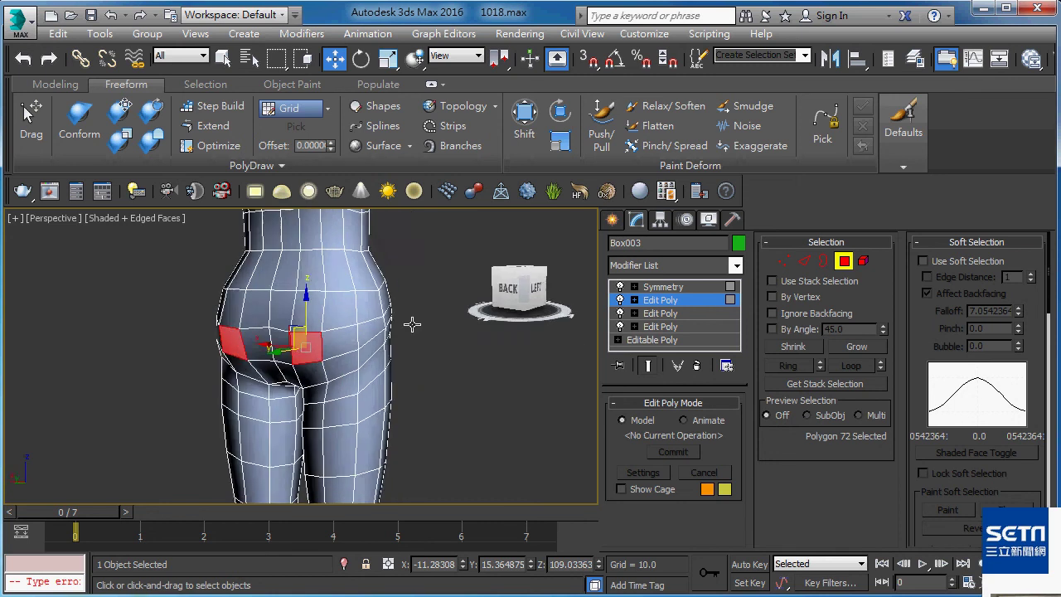
pyautogui.moveTo(308, 309)
pyautogui.keyDown('alt'); pyautogui.mouseDown(button='middle')
pyautogui.moveTo(392, 328)
pyautogui.moveTo(568, 321)
pyautogui.moveTo(449, 319)
pyautogui.mouseUp(button='middle'); pyautogui.keyUp('alt')
# Nudge the hip edge slightly back and up, then check the body from the front at object level.
pyautogui.press('2')
pyautogui.click(308, 330)
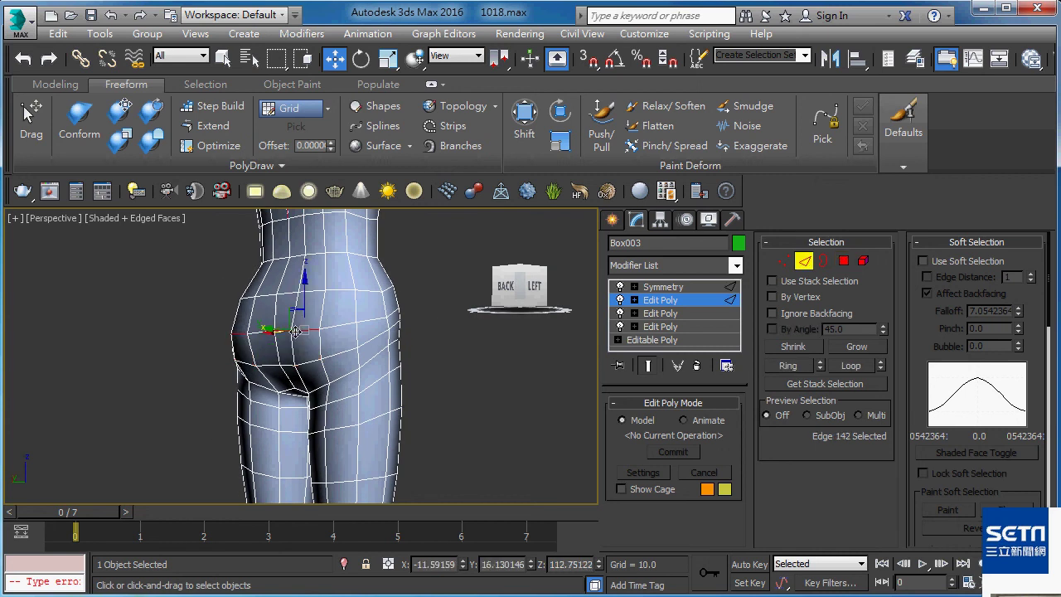
pyautogui.moveTo(244, 343)
pyautogui.keyDown('alt'); pyautogui.mouseDown(button='middle')
pyautogui.moveTo(229, 343)
pyautogui.moveTo(241, 330)
pyautogui.mouseUp(button='middle'); pyautogui.keyUp('alt')
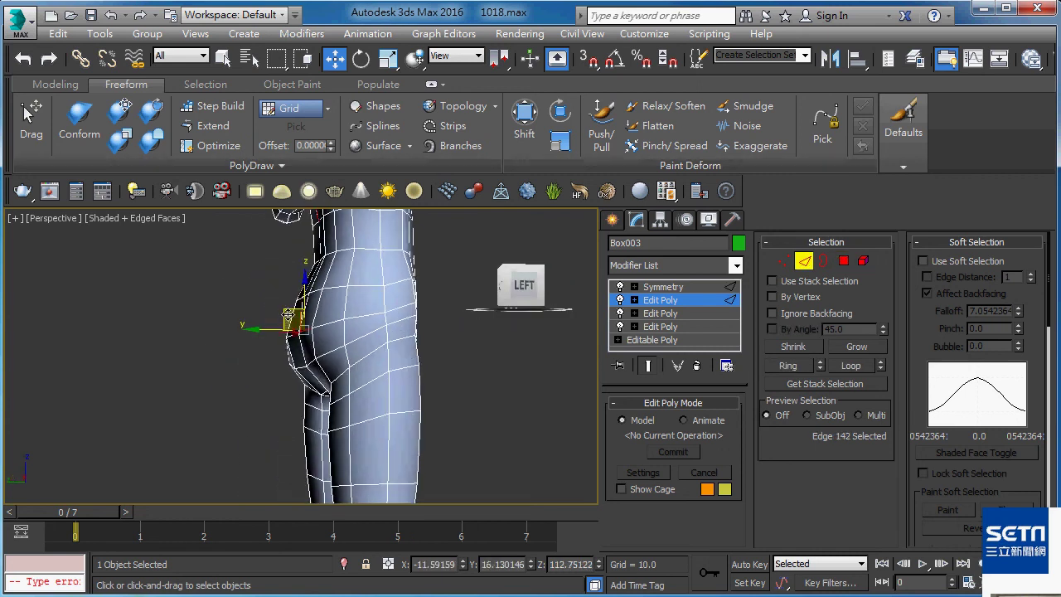
pyautogui.moveTo(288, 315); pyautogui.dragTo(287, 313)
pyautogui.moveTo(286, 312)
pyautogui.keyDown('alt'); pyautogui.mouseDown(button='middle')
pyautogui.moveTo(223, 345)
pyautogui.moveTo(355, 322)
pyautogui.moveTo(384, 403)
pyautogui.moveTo(455, 407)
pyautogui.moveTo(438, 373)
pyautogui.moveTo(448, 385)
pyautogui.moveTo(352, 387)
pyautogui.mouseUp(button='middle'); pyautogui.keyUp('alt')
pyautogui.scroll(-2, 355, 322)
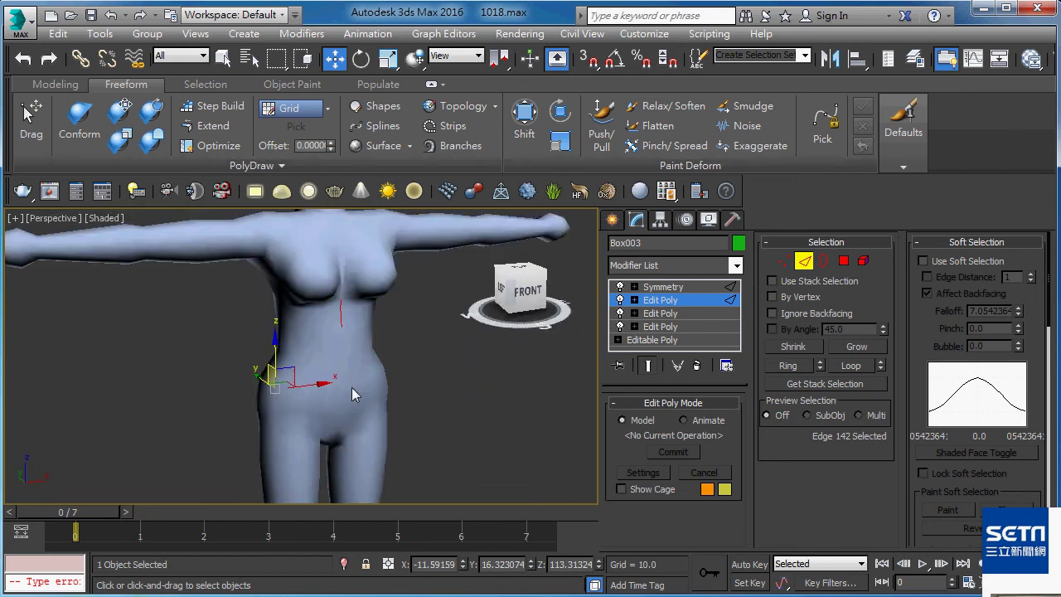
pyautogui.press('F4')
pyautogui.scroll(3, 388, 334)
pyautogui.keyDown('alt'); pyautogui.moveTo(388, 333); pyautogui.dragTo(390, 356, button='middle'); pyautogui.keyUp('alt')
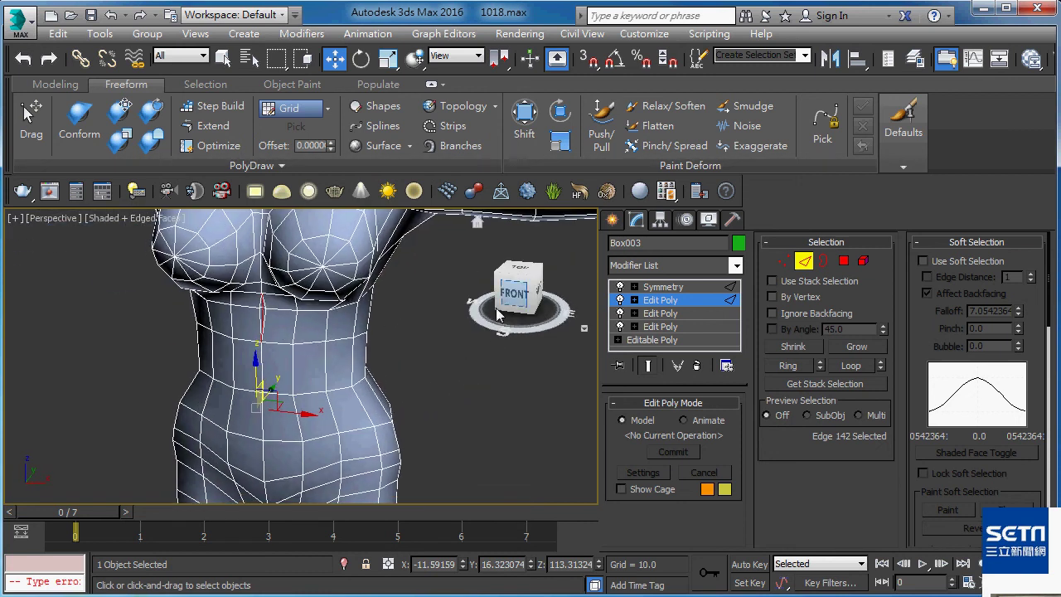
pyautogui.click(688, 300)
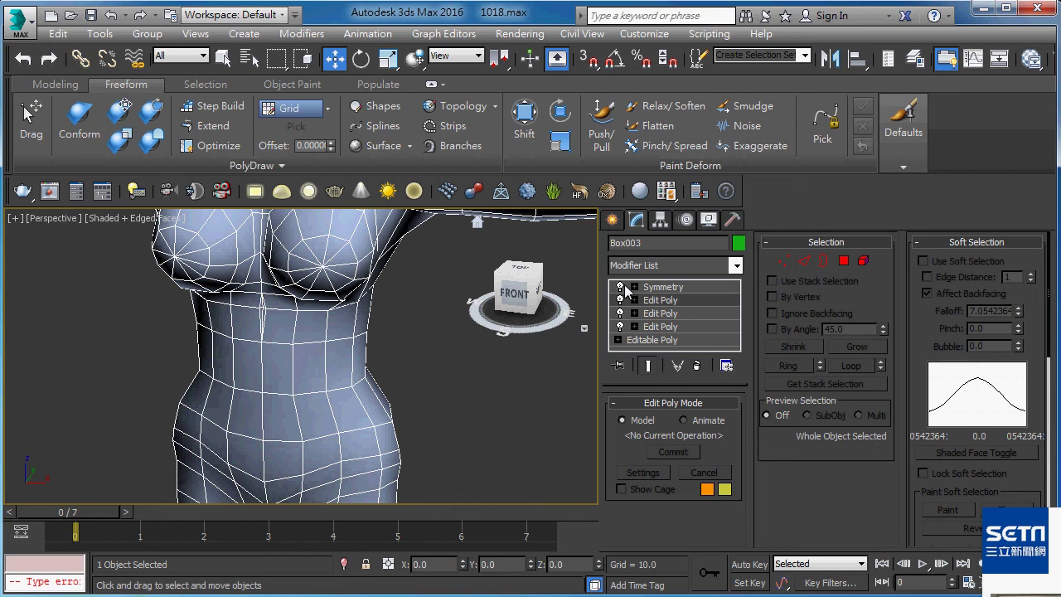
# Snap the stray chest centre vertex onto the seam by setting its X to 0.
pyautogui.moveTo(332, 323)
pyautogui.keyDown('alt'); pyautogui.mouseDown(button='middle')
pyautogui.moveTo(319, 316)
pyautogui.moveTo(358, 291)
pyautogui.moveTo(344, 344)
pyautogui.mouseUp(button='middle'); pyautogui.keyUp('alt')
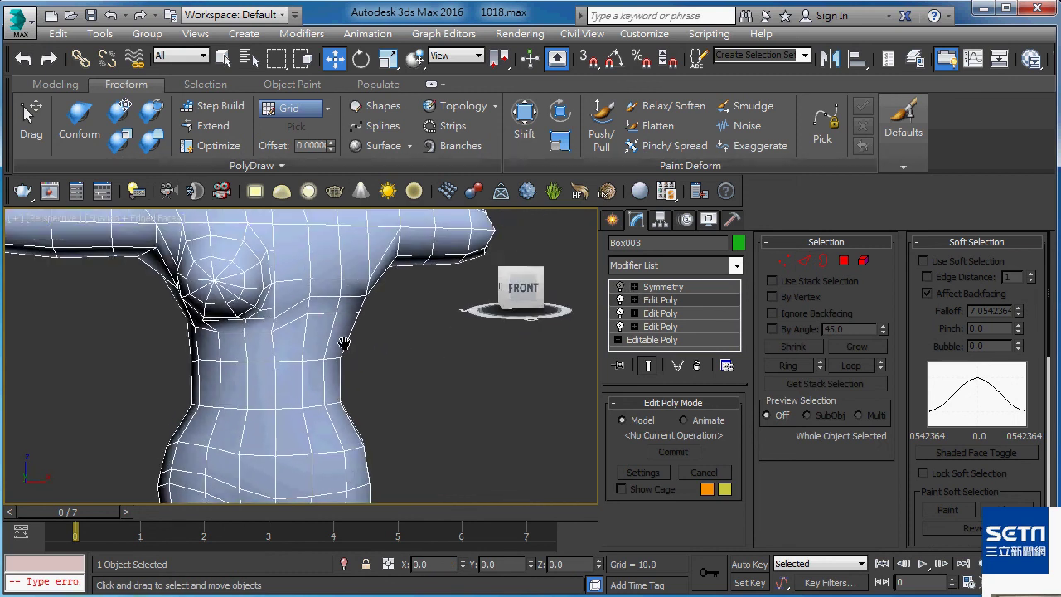
pyautogui.press('1')
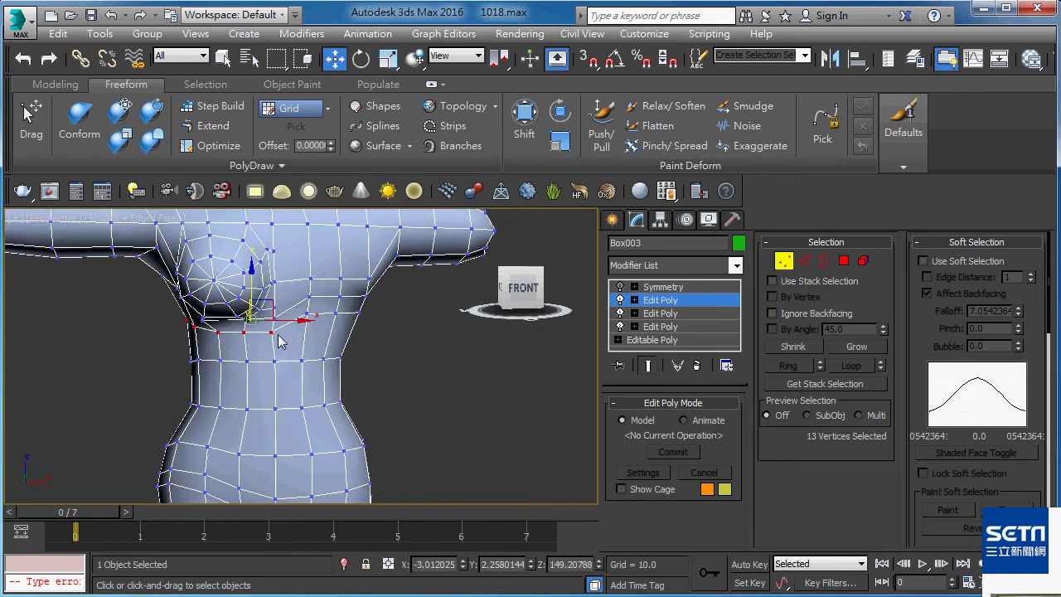
pyautogui.scroll(3, 282, 340)
pyautogui.scroll(3, 303, 347)
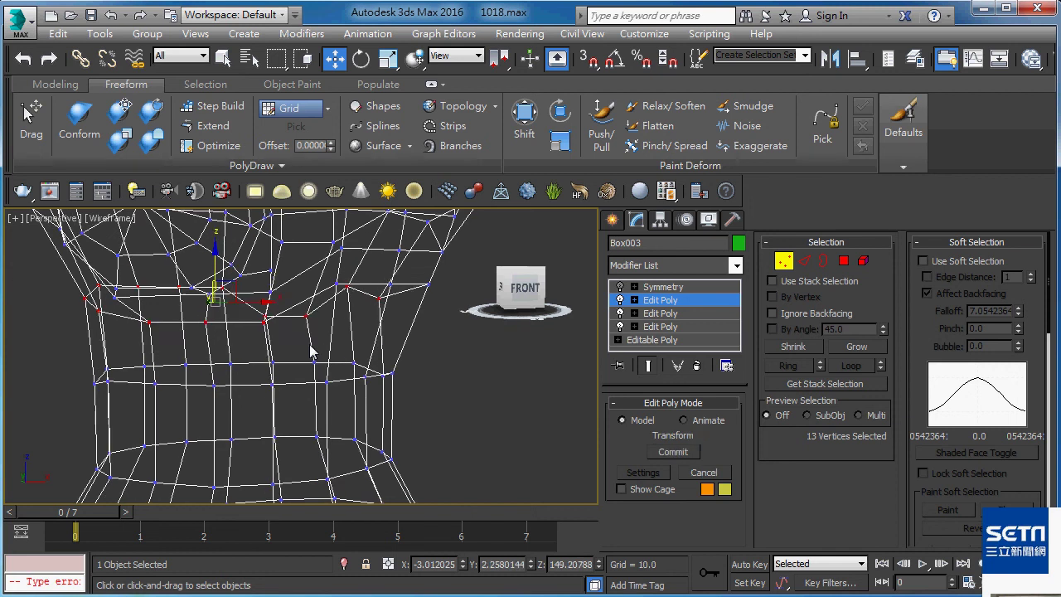
pyautogui.moveTo(330, 345)
pyautogui.keyDown('alt'); pyautogui.mouseDown(button='middle')
pyautogui.moveTo(468, 338)
pyautogui.moveTo(378, 365)
pyautogui.mouseUp(button='middle'); pyautogui.keyUp('alt')
pyautogui.hotkey('shift', 'z')
pyautogui.hotkey('shift', 'z')
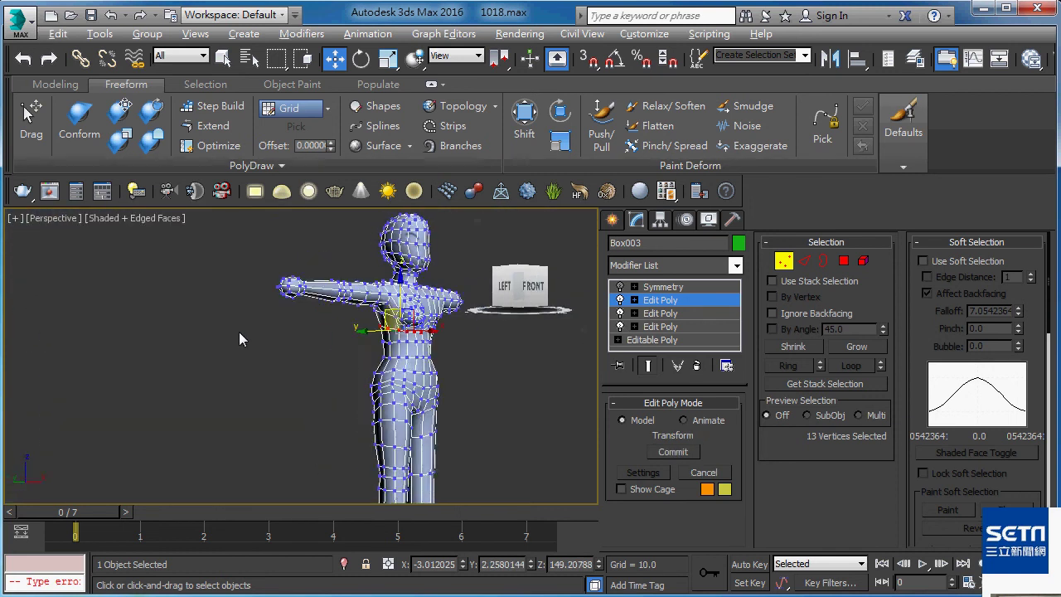
pyautogui.hotkey('shift', 'z')
pyautogui.moveTo(252, 335); pyautogui.dragTo(25, 323, button='middle')
pyautogui.scroll(3, 116, 331)
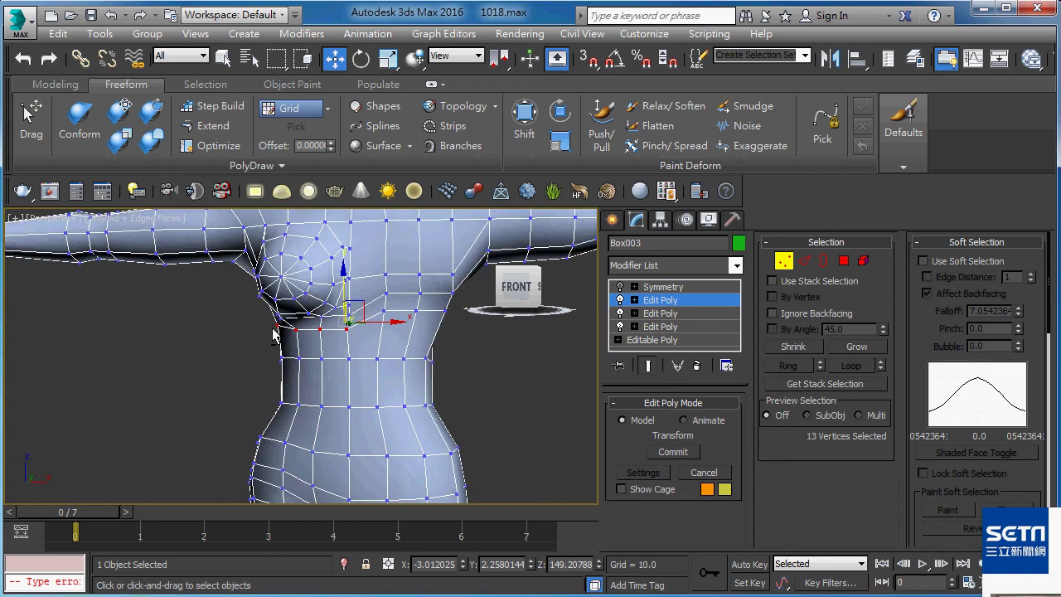
pyautogui.press('F3')
pyautogui.click(349, 325)
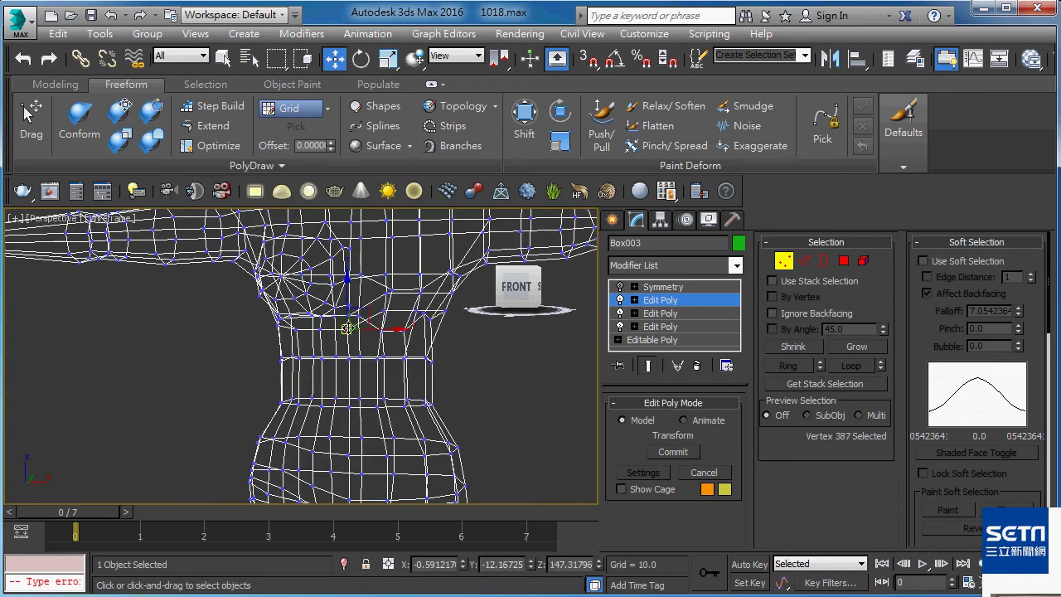
pyautogui.keyDown('alt'); pyautogui.moveTo(429, 355); pyautogui.dragTo(446, 357, button='middle'); pyautogui.keyUp('alt')
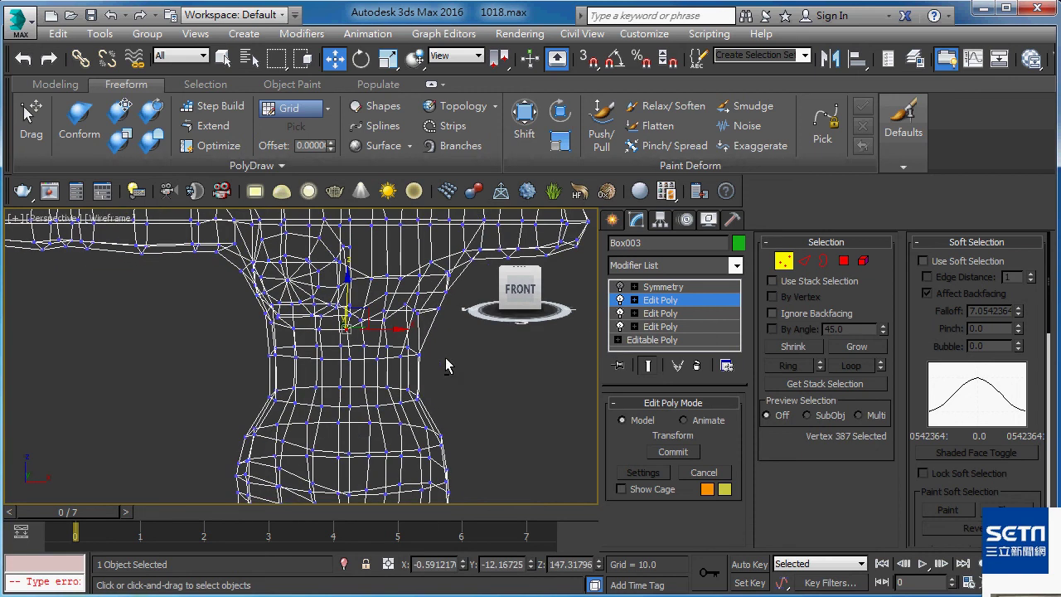
pyautogui.rightClick(464, 567)
pyautogui.press('F3')
# Set the neighbouring neck centre vertex to X 0 as well, then face the front.
pyautogui.moveTo(442, 354)
pyautogui.keyDown('alt'); pyautogui.mouseDown(button='middle')
pyautogui.moveTo(493, 379)
pyautogui.moveTo(669, 377)
pyautogui.moveTo(301, 351)
pyautogui.mouseUp(button='middle'); pyautogui.keyUp('alt')
pyautogui.scroll(2, 301, 350)
pyautogui.press('q')
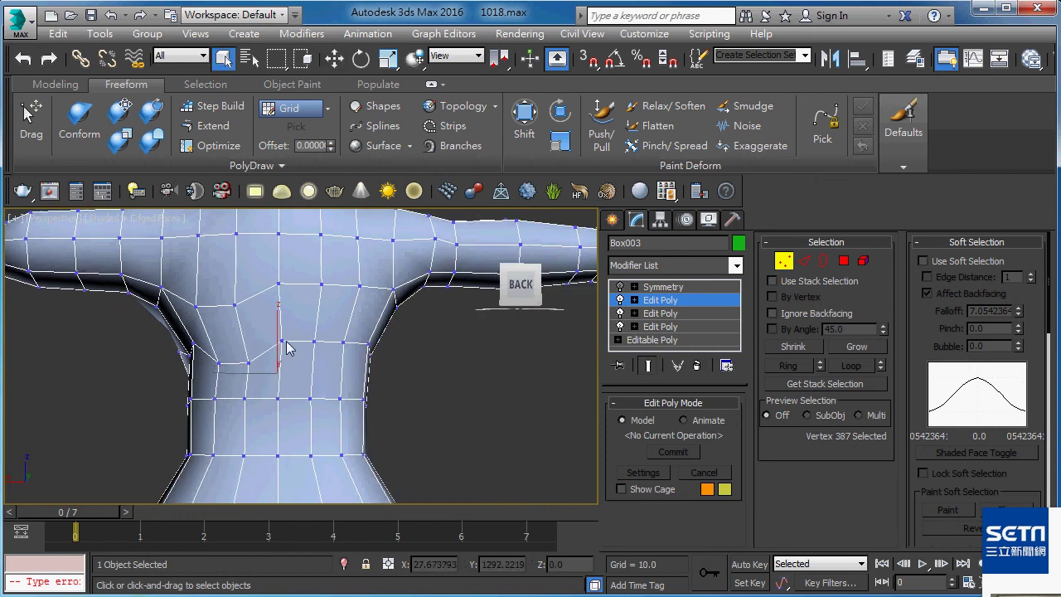
pyautogui.click(283, 342)
pyautogui.keyDown('alt'); pyautogui.moveTo(378, 379); pyautogui.dragTo(350, 439, button='middle'); pyautogui.keyUp('alt')
pyautogui.press('w')
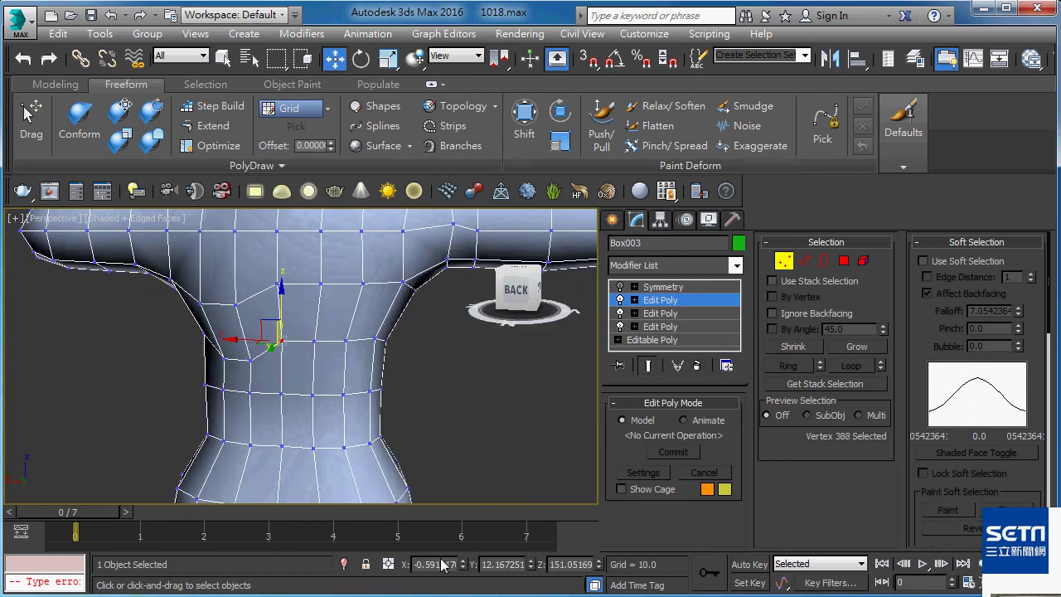
pyautogui.rightClick(464, 567)
pyautogui.keyDown('alt'); pyautogui.moveTo(434, 354); pyautogui.dragTo(272, 338, button='middle'); pyautogui.keyUp('alt')
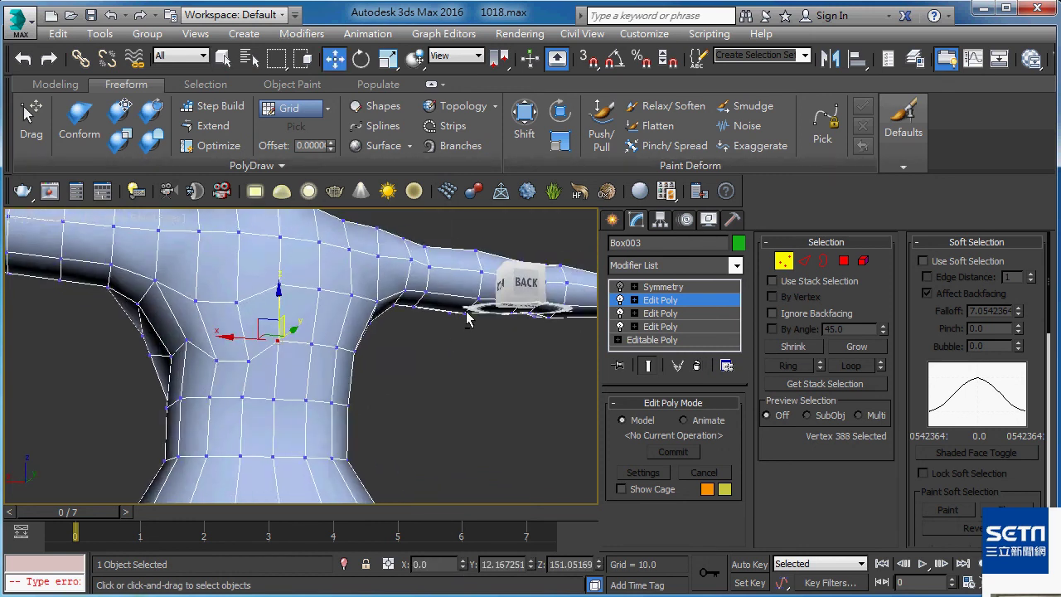
pyautogui.scroll(-2, 272, 339)
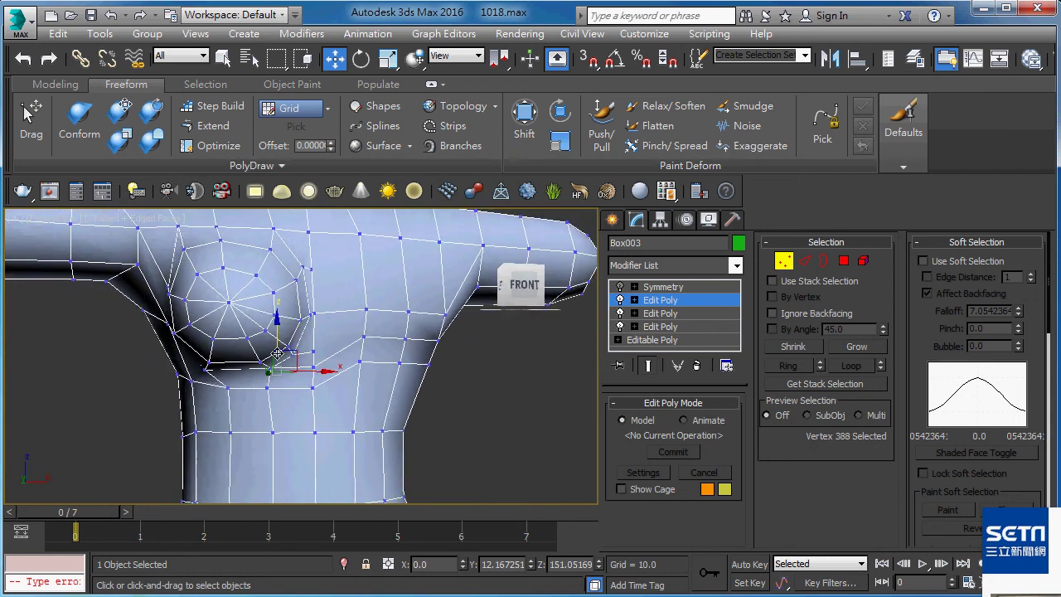
pyautogui.scroll(-4, 307, 351)
pyautogui.keyDown('alt'); pyautogui.moveTo(315, 414); pyautogui.dragTo(299, 413, button='middle'); pyautogui.keyUp('alt')
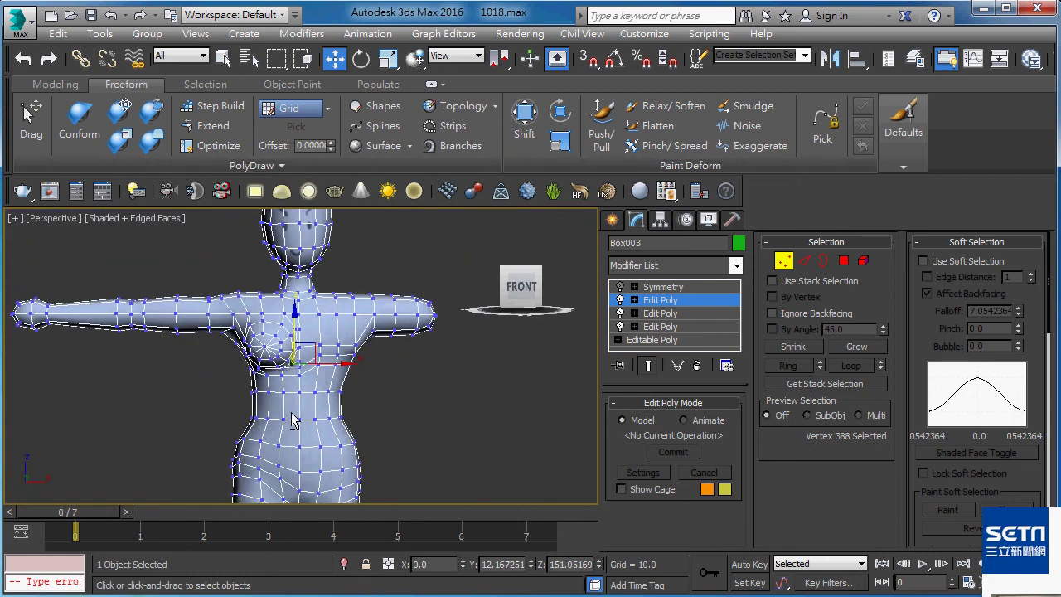
# Re-enable the Symmetry modifier and inspect the mirrored body with and without edged faces.
pyautogui.click(681, 302)
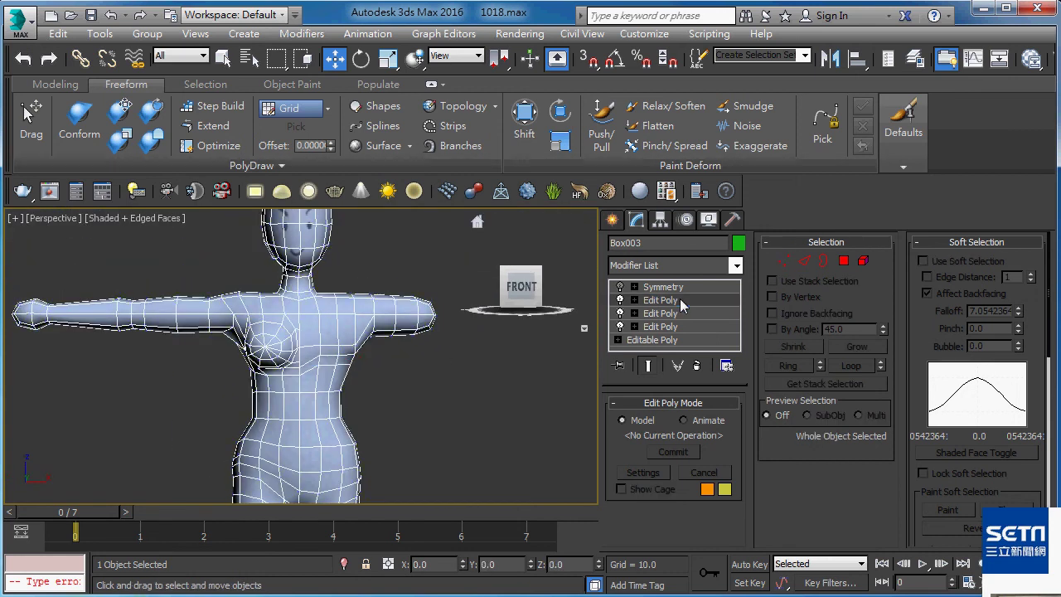
pyautogui.click(655, 288)
pyautogui.click(620, 287)
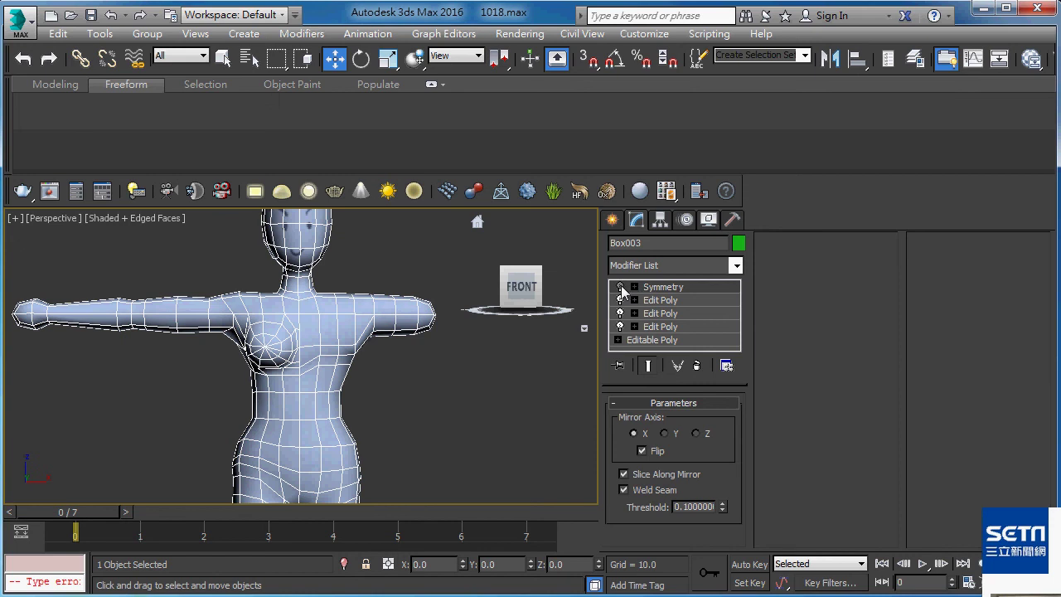
pyautogui.press('F4')
pyautogui.moveTo(401, 386)
pyautogui.mouseDown(button='middle')
pyautogui.moveTo(390, 317)
pyautogui.moveTo(568, 355)
pyautogui.moveTo(434, 341)
pyautogui.moveTo(237, 349)
pyautogui.mouseUp(button='middle')
pyautogui.press('F4')
pyautogui.scroll(-3, 266, 386)
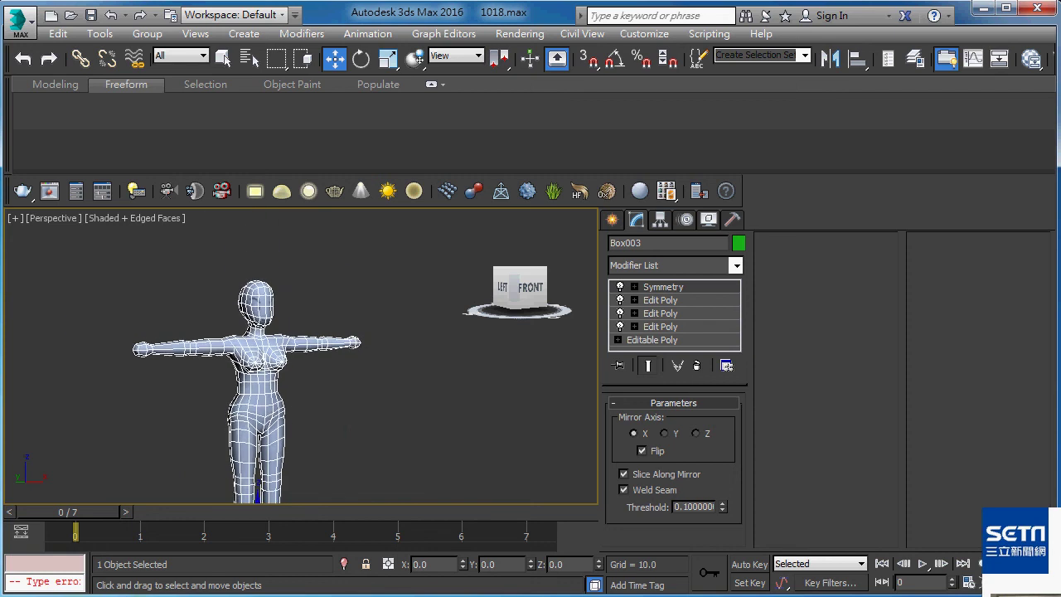
pyautogui.moveTo(266, 386)
pyautogui.keyDown('alt'); pyautogui.mouseDown(button='middle')
pyautogui.moveTo(296, 397)
pyautogui.moveTo(305, 389)
pyautogui.moveTo(305, 401)
pyautogui.mouseUp(button='middle'); pyautogui.keyUp('alt')
pyautogui.press('F4')
pyautogui.press('F4')
pyautogui.press('F4')
pyautogui.press('F4')
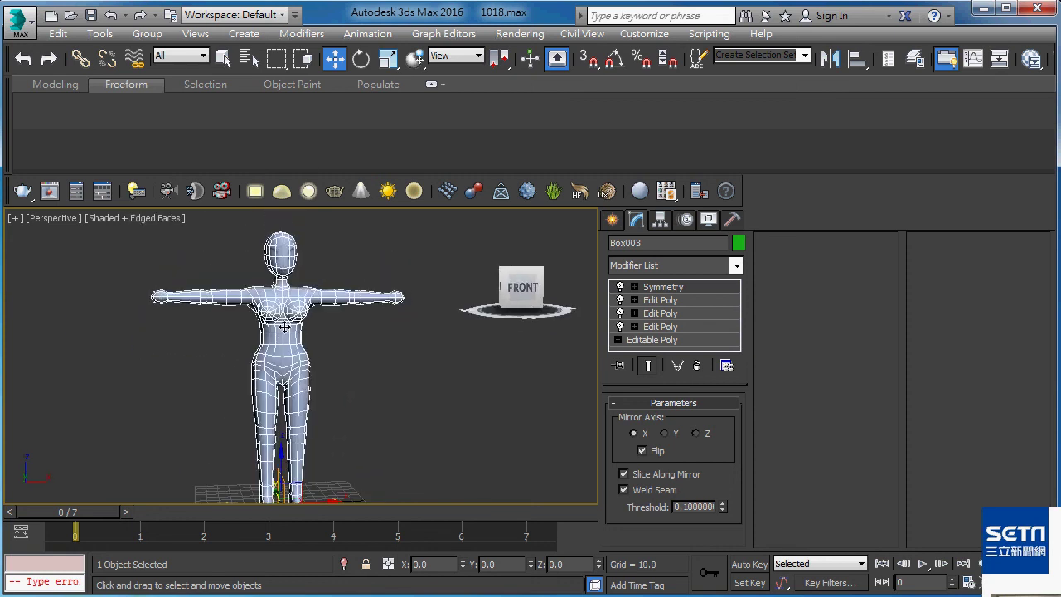
pyautogui.scroll(4, 304, 401)
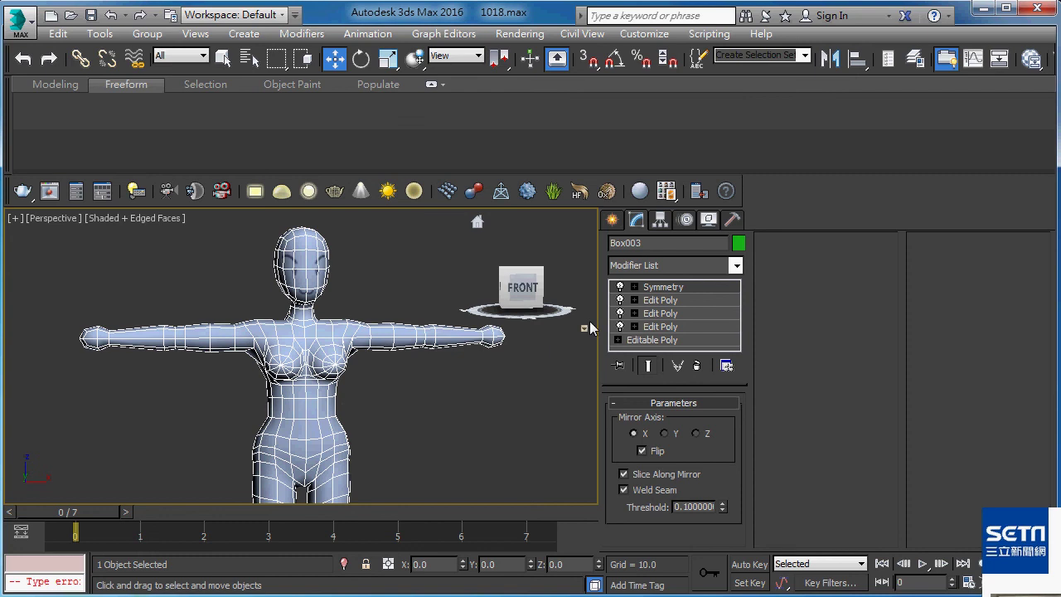
# In the Edit Poly's Vertex mode, box-select all 105 head vertices in wireframe.
pyautogui.click(678, 299)
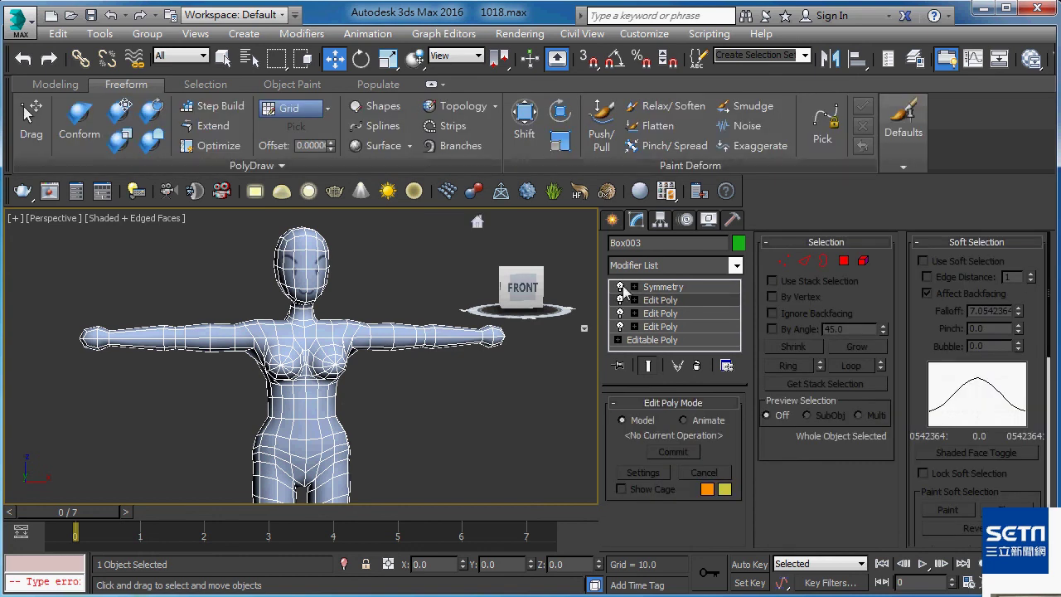
pyautogui.keyDown('alt'); pyautogui.moveTo(331, 348); pyautogui.dragTo(357, 349, button='middle'); pyautogui.keyUp('alt')
pyautogui.scroll(5, 343, 291)
pyautogui.scroll(-5, 340, 295)
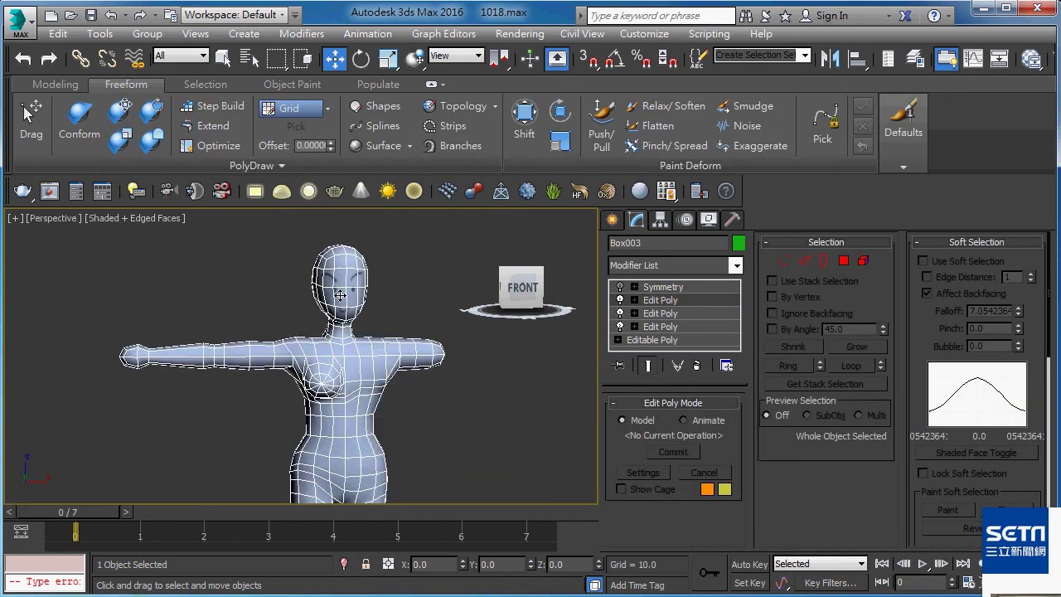
pyautogui.press('1')
pyautogui.scroll(3, 340, 295)
pyautogui.moveTo(340, 295); pyautogui.dragTo(314, 301, button='middle')
pyautogui.press('F3')
pyautogui.moveTo(379, 216); pyautogui.dragTo(224, 385)
pyautogui.keyDown('alt'); pyautogui.moveTo(237, 386); pyautogui.dragTo(306, 299, button='middle'); pyautogui.keyUp('alt')
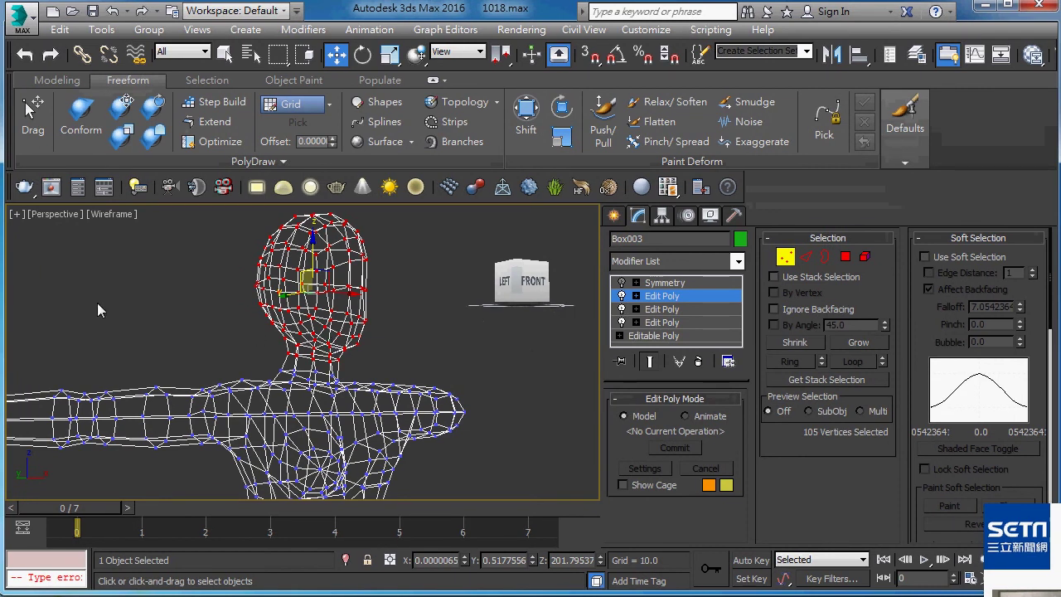
# With Shaded display, lower the head vertices, tilt them slightly, and shift them back over the neck.
pyautogui.click(121, 214)
pyautogui.click(170, 244)
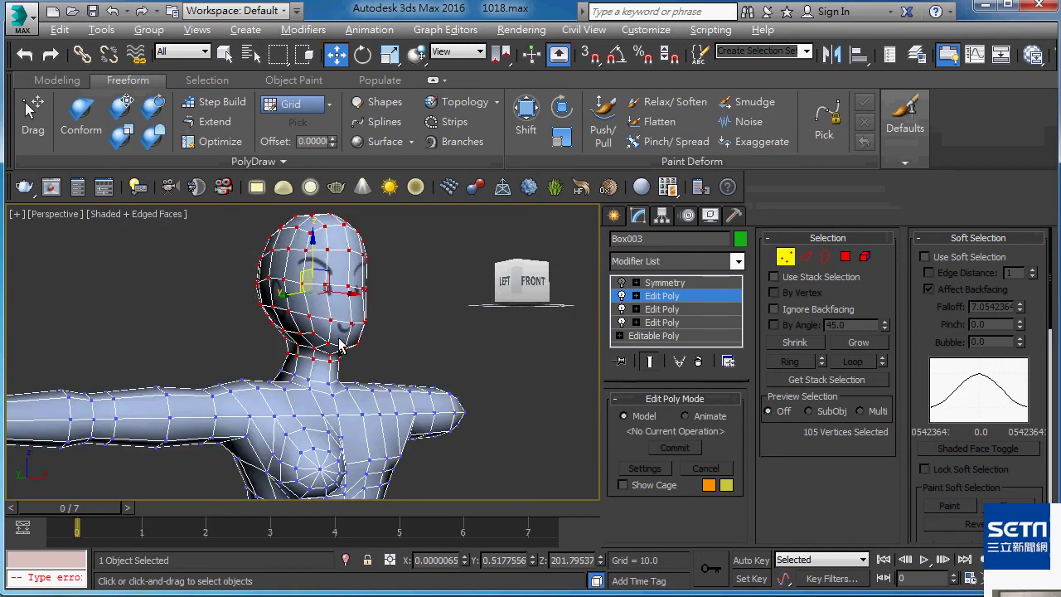
pyautogui.moveTo(312, 291); pyautogui.dragTo(317, 263)
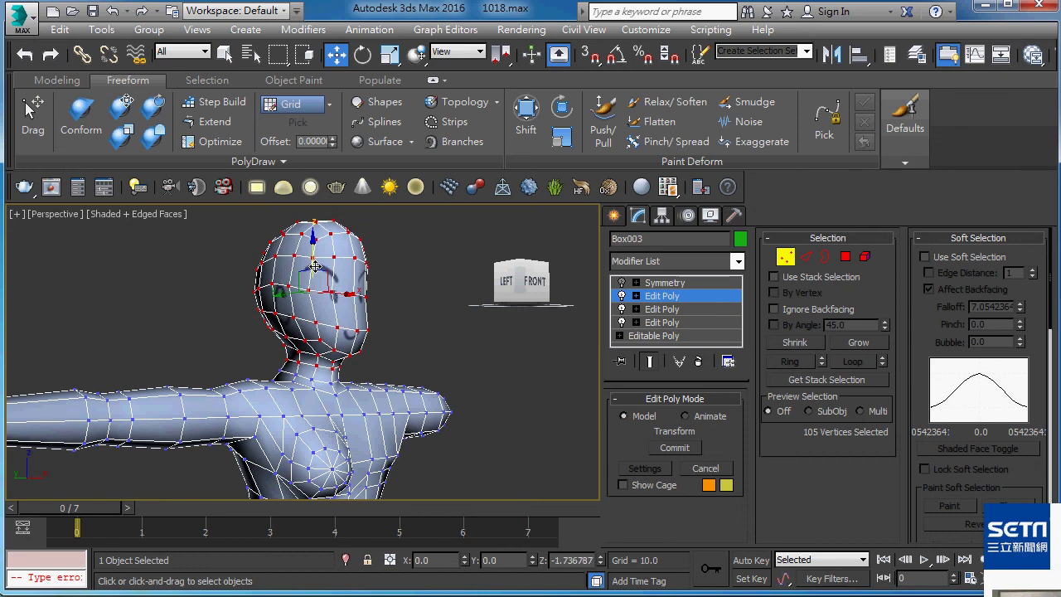
pyautogui.moveTo(317, 263)
pyautogui.keyDown('alt'); pyautogui.mouseDown(button='middle')
pyautogui.moveTo(461, 315)
pyautogui.moveTo(408, 303)
pyautogui.mouseUp(button='middle'); pyautogui.keyUp('alt')
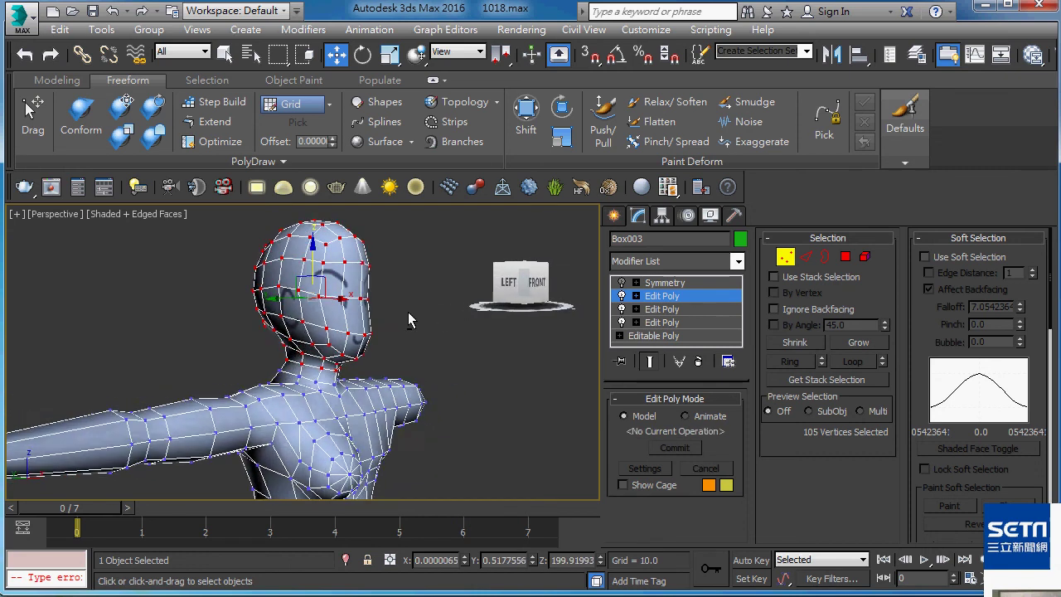
pyautogui.press('e')
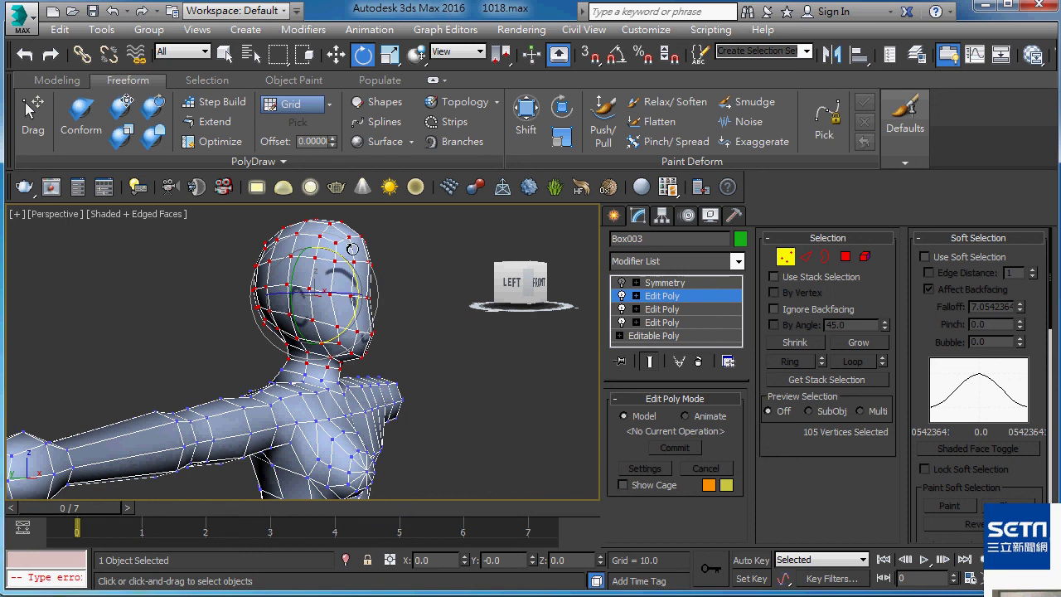
pyautogui.moveTo(342, 264); pyautogui.dragTo(345, 260)
pyautogui.press('w')
pyautogui.keyDown('alt'); pyautogui.moveTo(270, 311); pyautogui.dragTo(284, 309, button='middle'); pyautogui.keyUp('alt')
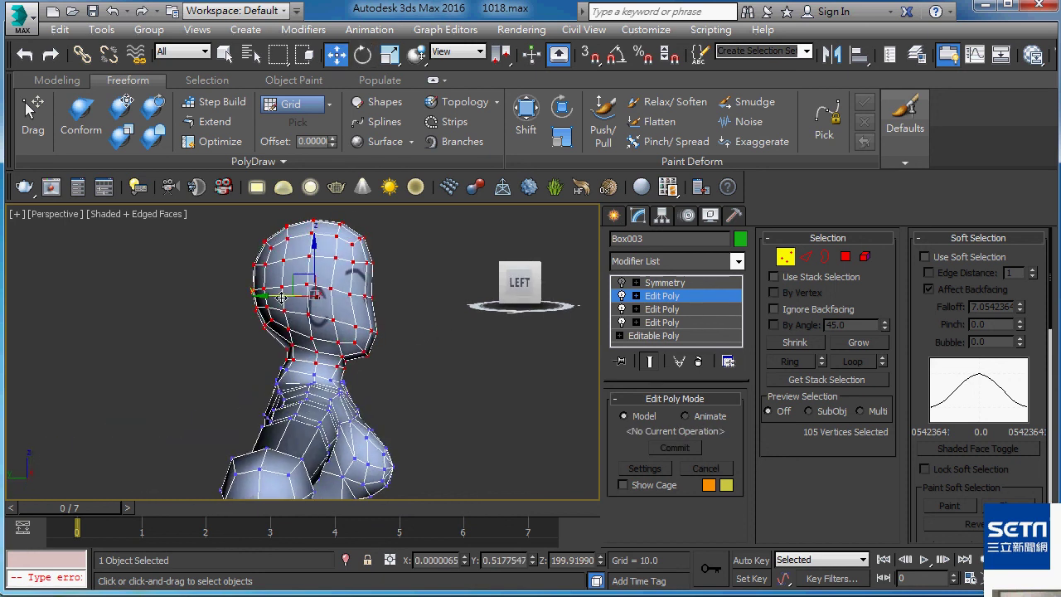
pyautogui.moveTo(282, 297); pyautogui.dragTo(269, 303)
pyautogui.click(672, 296)
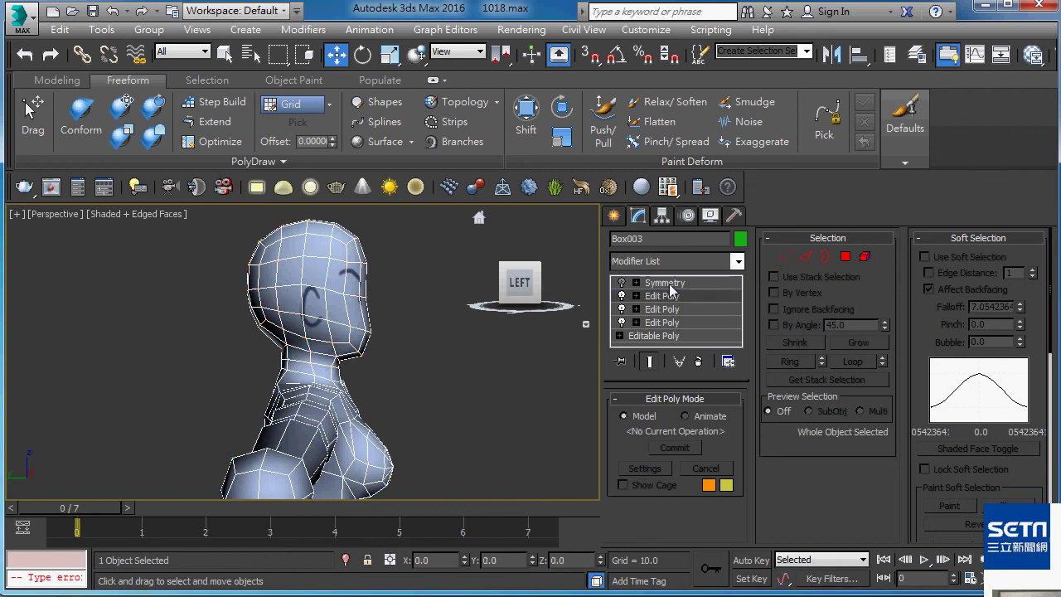
# Show the Symmetry result without edged faces, framed square to the front.
pyautogui.click(672, 283)
pyautogui.scroll(-3, 362, 389)
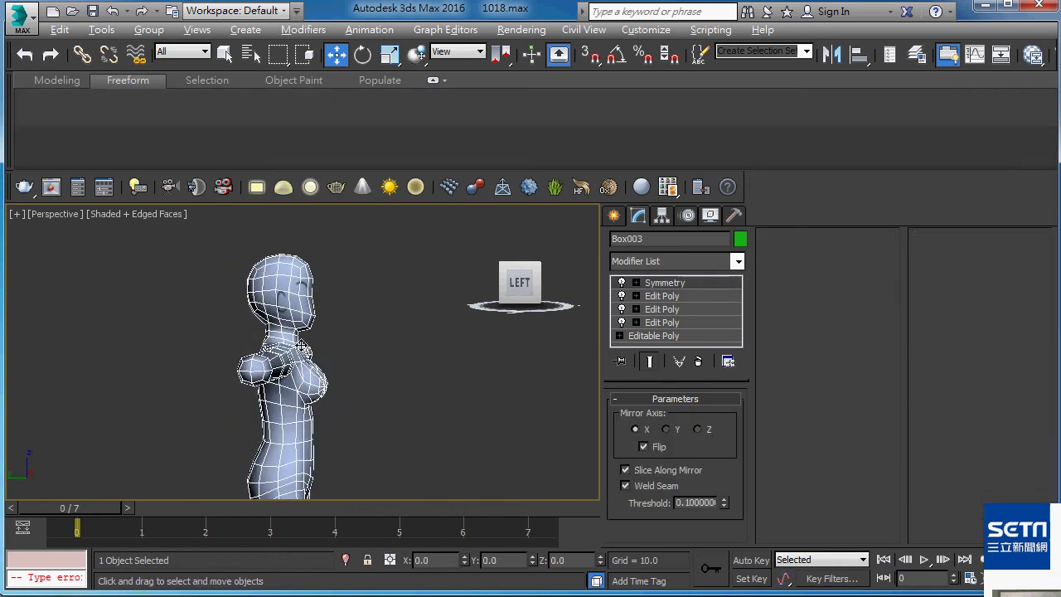
pyautogui.press('F4')
pyautogui.keyDown('alt'); pyautogui.moveTo(302, 344); pyautogui.dragTo(138, 344, button='middle'); pyautogui.keyUp('alt')
pyautogui.moveTo(271, 405); pyautogui.dragTo(289, 324, button='middle')
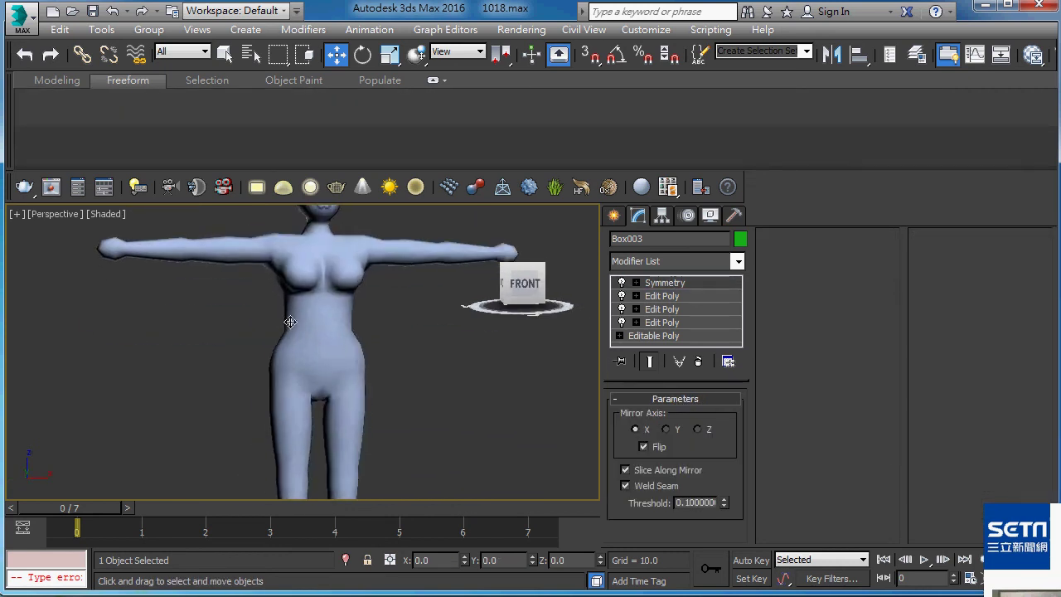
pyautogui.scroll(-3, 290, 324)
pyautogui.moveTo(309, 409)
pyautogui.keyDown('alt'); pyautogui.mouseDown(button='middle')
pyautogui.moveTo(298, 402)
pyautogui.moveTo(350, 413)
pyautogui.mouseUp(button='middle'); pyautogui.keyUp('alt')
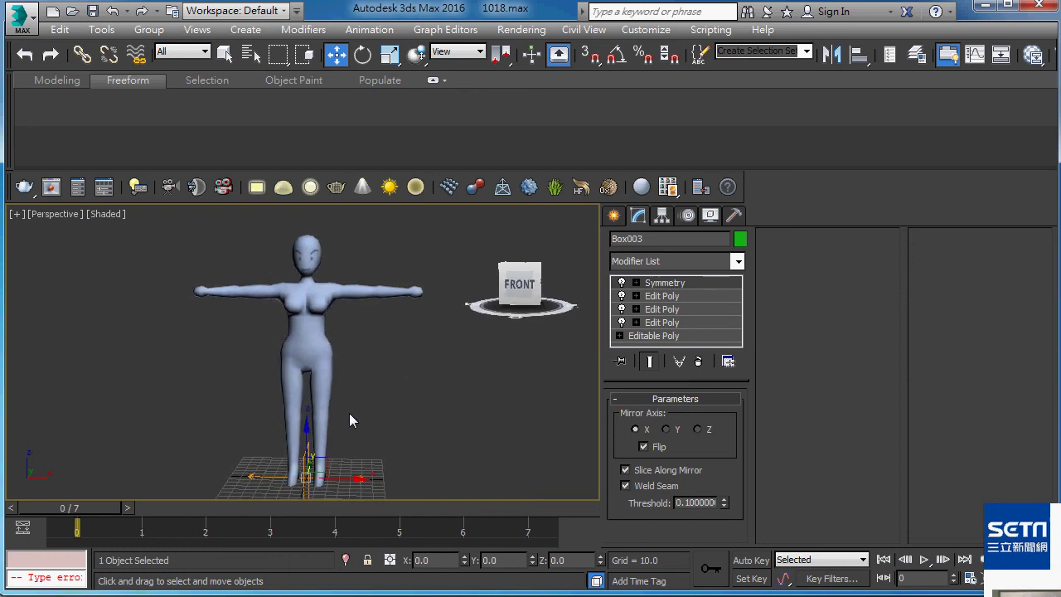
# Orbit around the smooth-shaded mirrored figure, checking front, sides and back.
pyautogui.press('F4')
pyautogui.press('F4')
pyautogui.moveTo(315, 365)
pyautogui.keyDown('alt'); pyautogui.mouseDown(button='middle')
pyautogui.moveTo(373, 369)
pyautogui.moveTo(290, 381)
pyautogui.moveTo(241, 367)
pyautogui.moveTo(601, 359)
pyautogui.moveTo(312, 364)
pyautogui.moveTo(222, 385)
pyautogui.moveTo(412, 367)
pyautogui.moveTo(356, 376)
pyautogui.mouseUp(button='middle'); pyautogui.keyUp('alt')
pyautogui.scroll(5, 307, 365)
pyautogui.scroll(-3, 303, 362)
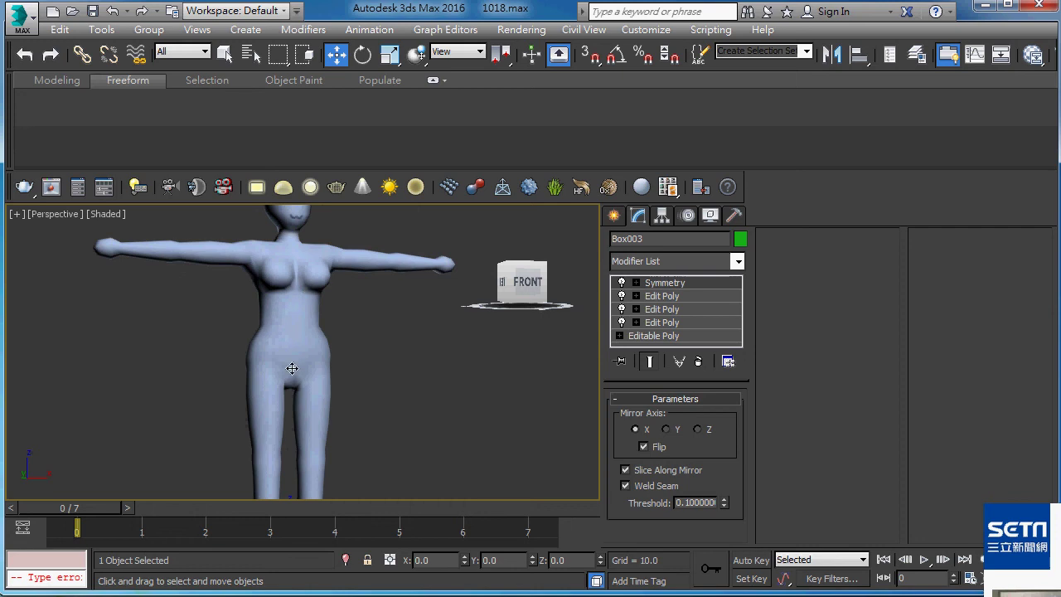
pyautogui.keyDown('alt'); pyautogui.moveTo(218, 375); pyautogui.dragTo(170, 385, button='middle'); pyautogui.keyUp('alt')
pyautogui.press('F4')
pyautogui.press('F4')
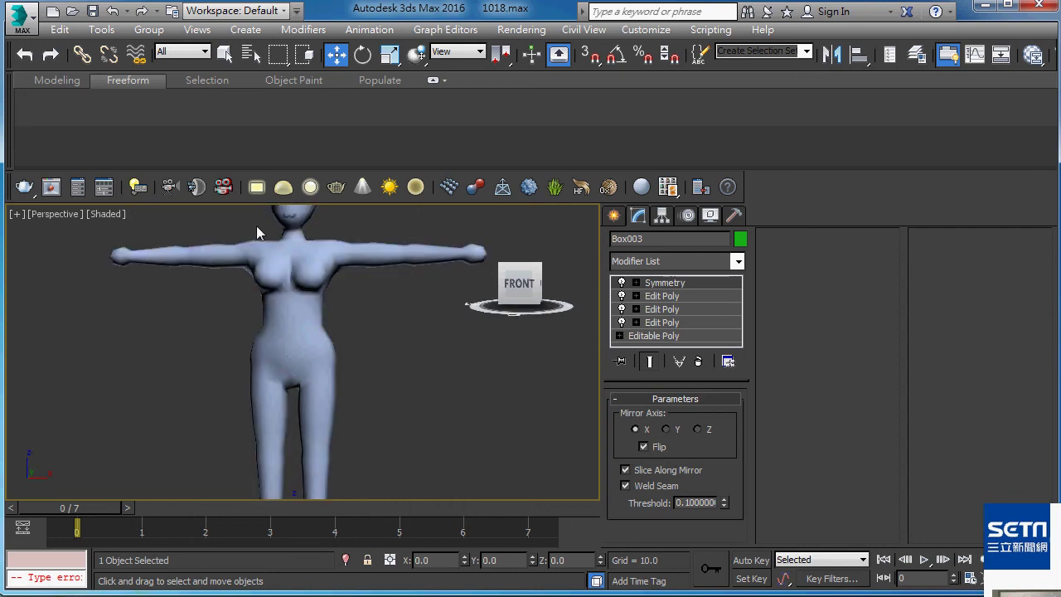
pyautogui.moveTo(332, 352)
pyautogui.keyDown('alt'); pyautogui.mouseDown(button='middle')
pyautogui.moveTo(547, 339)
pyautogui.moveTo(292, 351)
pyautogui.moveTo(386, 351)
pyautogui.mouseUp(button='middle'); pyautogui.keyUp('alt')
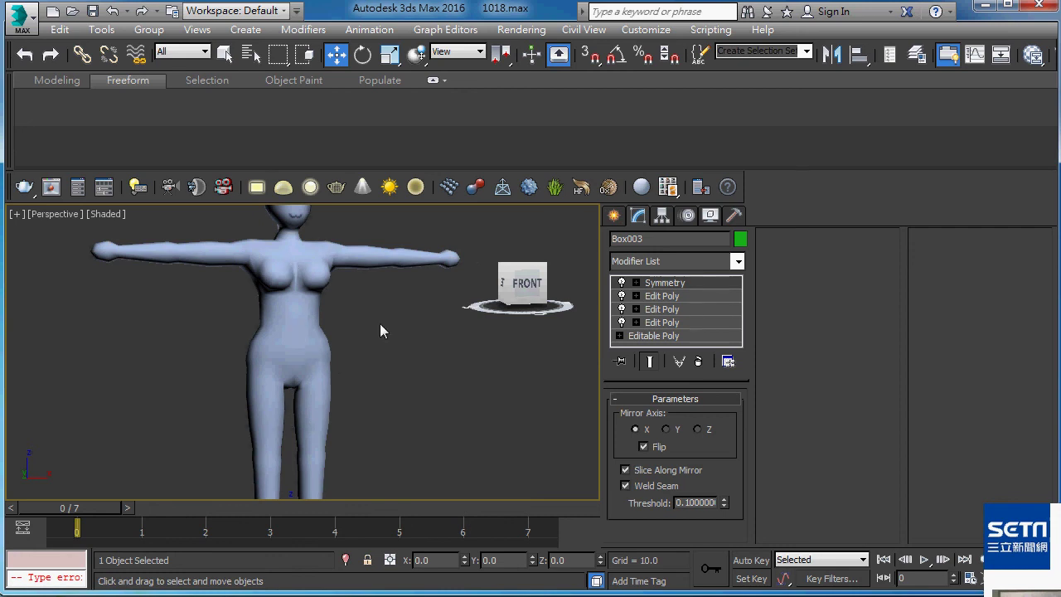
pyautogui.moveTo(334, 412)
pyautogui.keyDown('alt'); pyautogui.mouseDown(button='middle')
pyautogui.moveTo(145, 431)
pyautogui.moveTo(369, 421)
pyautogui.moveTo(316, 419)
pyautogui.mouseUp(button='middle'); pyautogui.keyUp('alt')
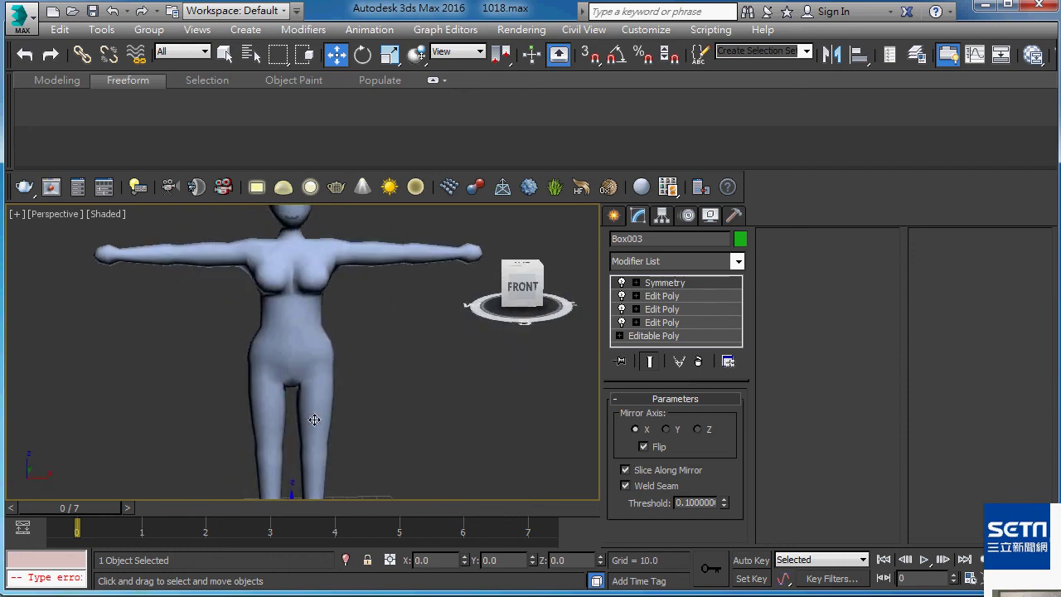
pyautogui.moveTo(369, 379)
pyautogui.keyDown('alt'); pyautogui.mouseDown(button='middle')
pyautogui.moveTo(315, 387)
pyautogui.moveTo(302, 411)
pyautogui.moveTo(363, 356)
pyautogui.moveTo(440, 355)
pyautogui.moveTo(353, 376)
pyautogui.moveTo(367, 393)
pyautogui.moveTo(360, 434)
pyautogui.moveTo(147, 407)
pyautogui.moveTo(362, 351)
pyautogui.moveTo(370, 419)
pyautogui.moveTo(369, 398)
pyautogui.moveTo(274, 422)
pyautogui.moveTo(213, 407)
pyautogui.moveTo(284, 426)
pyautogui.moveTo(426, 422)
pyautogui.moveTo(424, 401)
pyautogui.moveTo(492, 413)
pyautogui.mouseUp(button='middle'); pyautogui.keyUp('alt')
pyautogui.scroll(2, 262, 405)
pyautogui.scroll(-2, 262, 406)
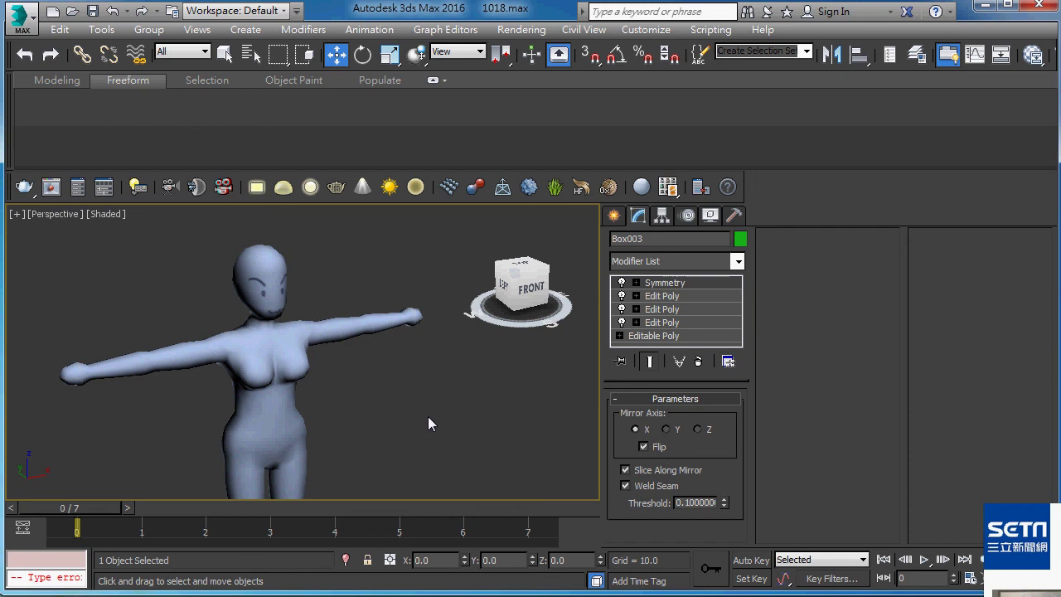